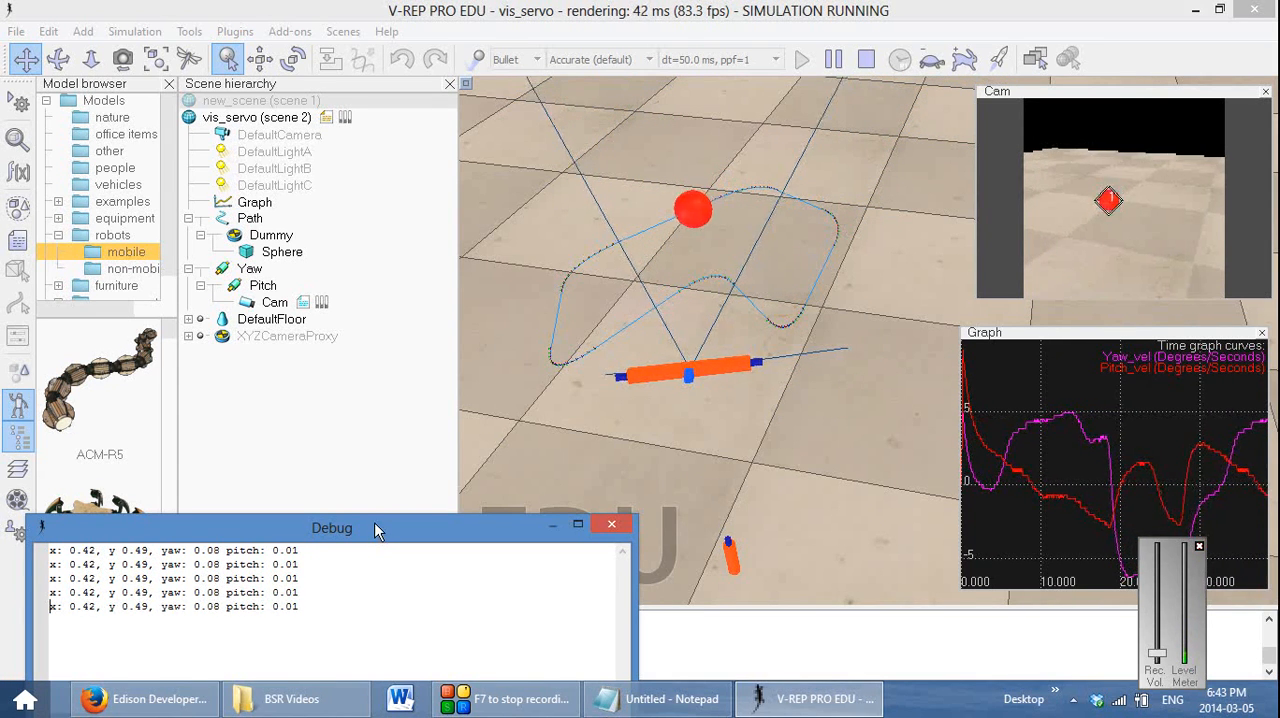
left_click_drag(373, 533, 405, 443)
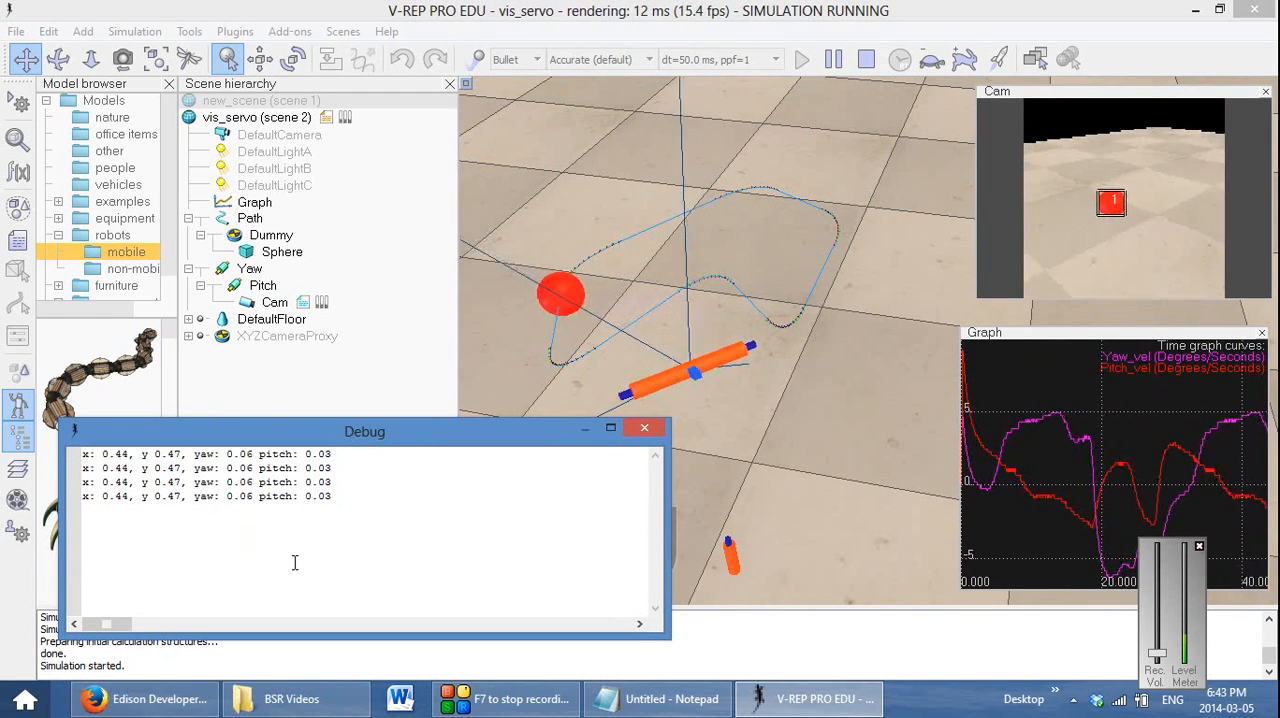
left_click_drag(405, 437, 381, 508)
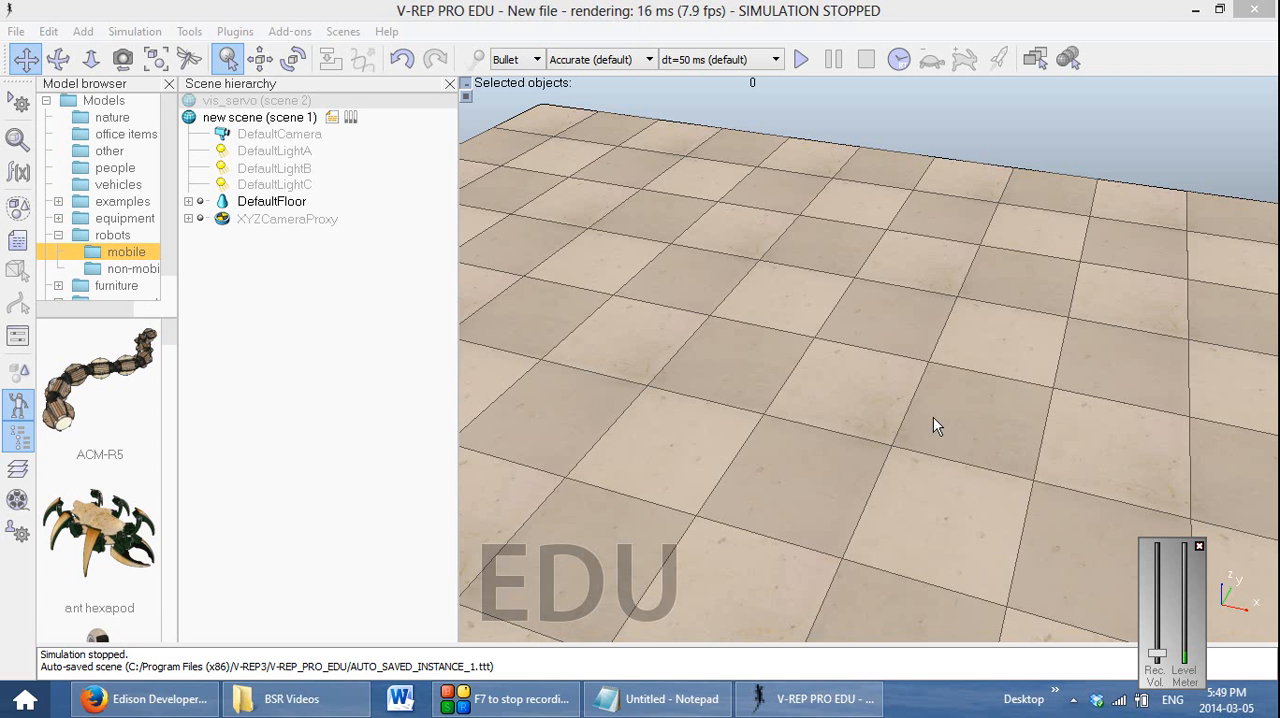
left_click(16, 31)
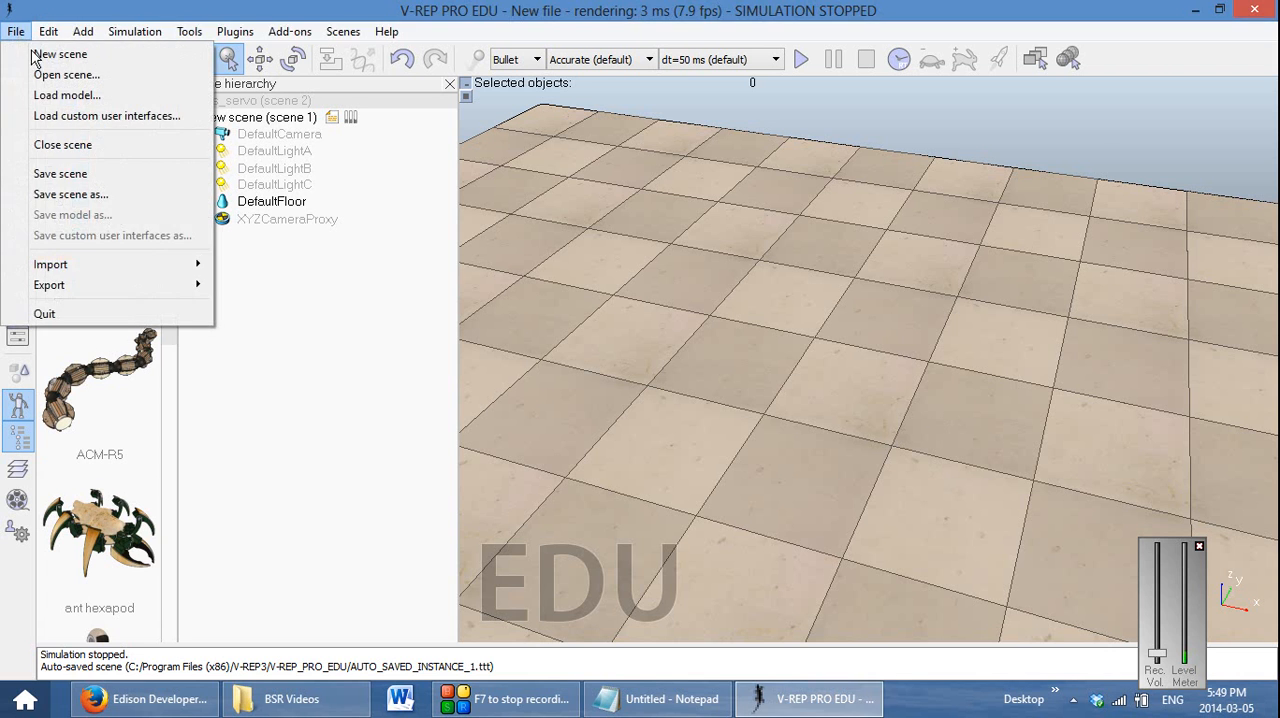
left_click(863, 13)
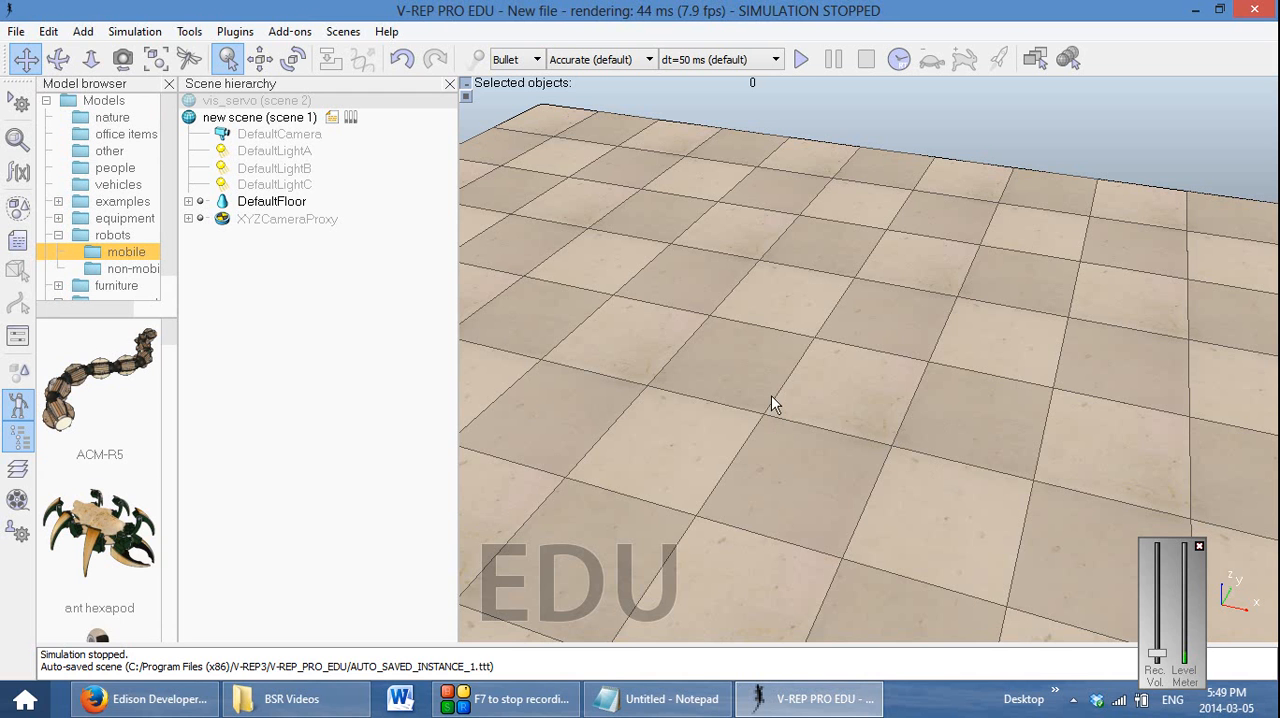
Add a segment-type path to the empty new scene
right_click(712, 359)
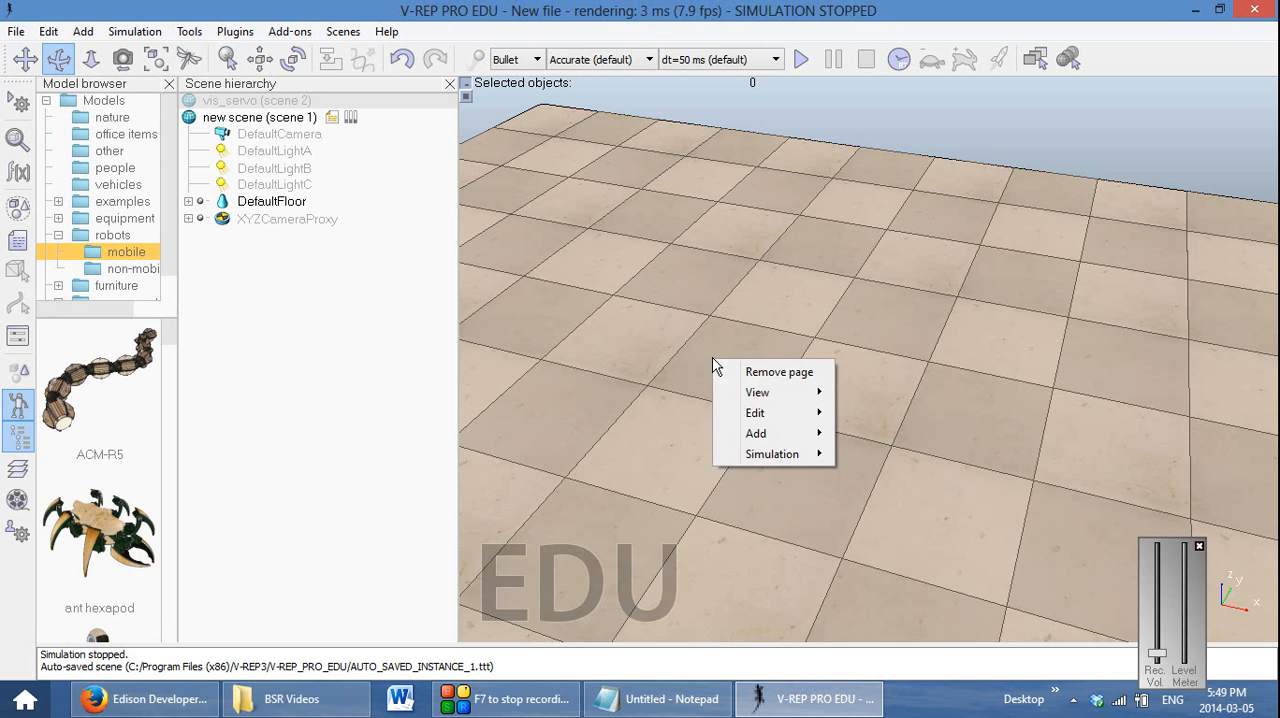
mouse_move(792, 432)
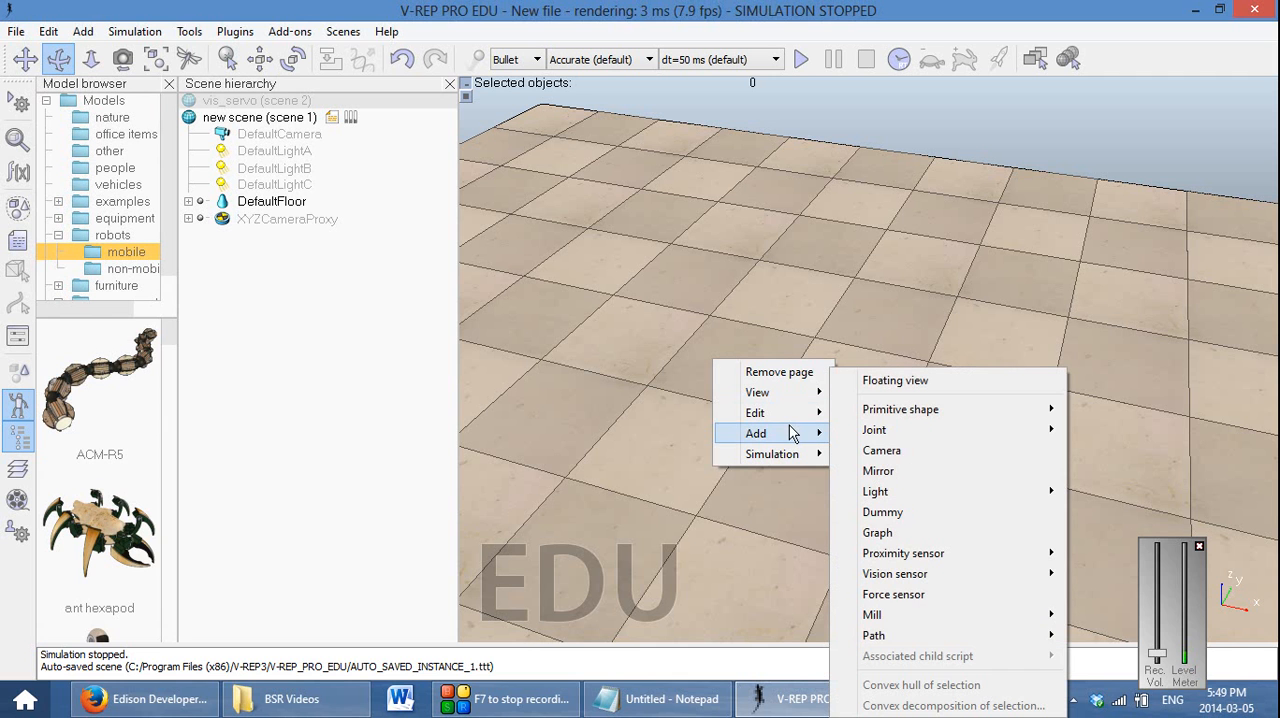
mouse_move(955, 641)
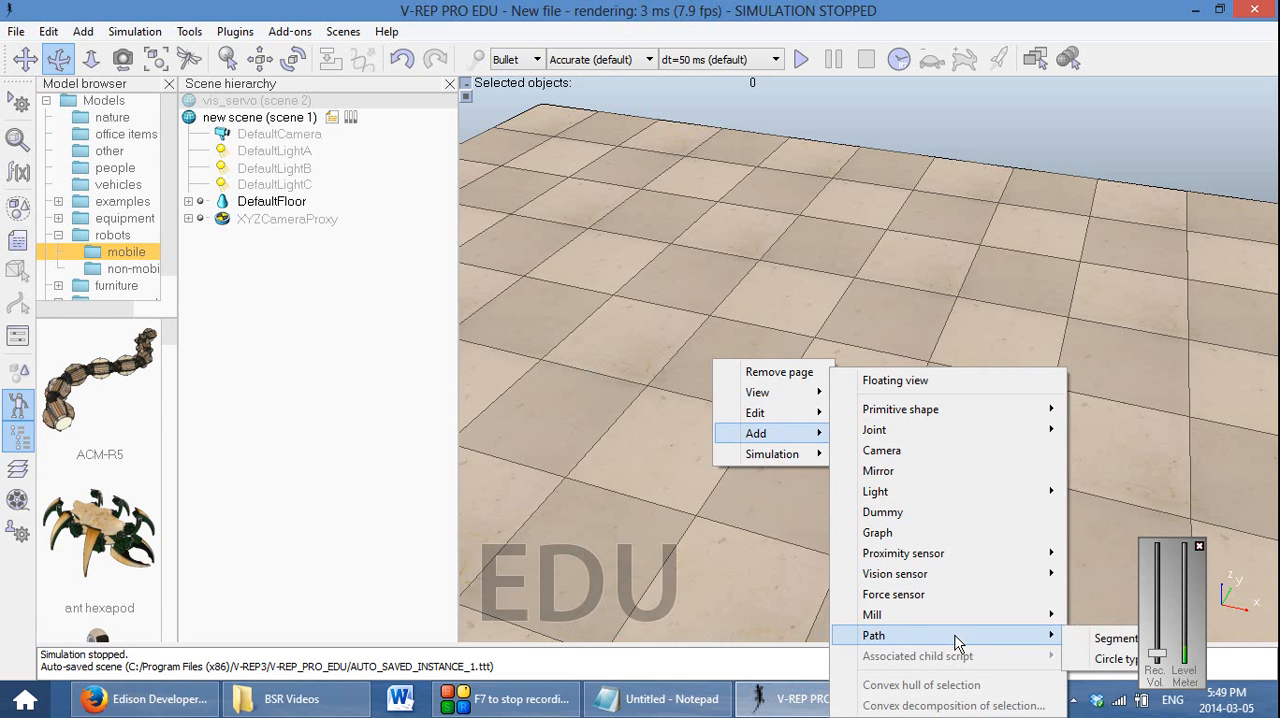
left_click(1110, 638)
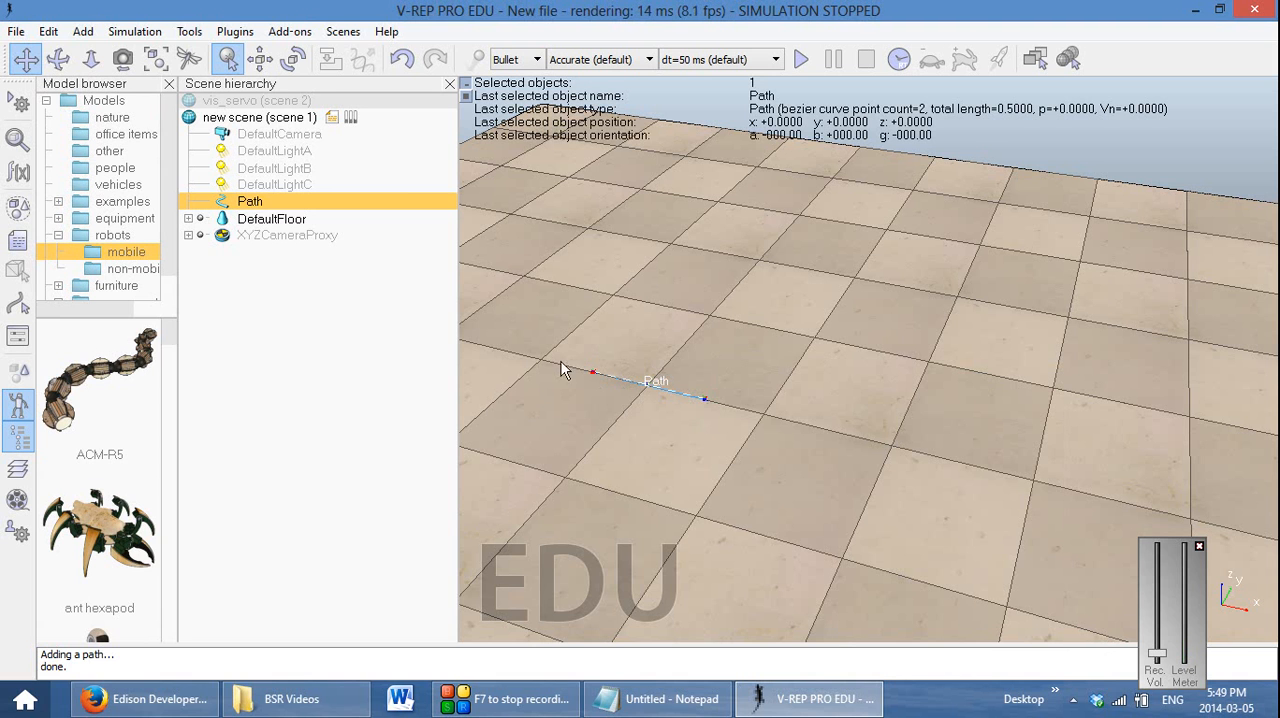
right_click(243, 203)
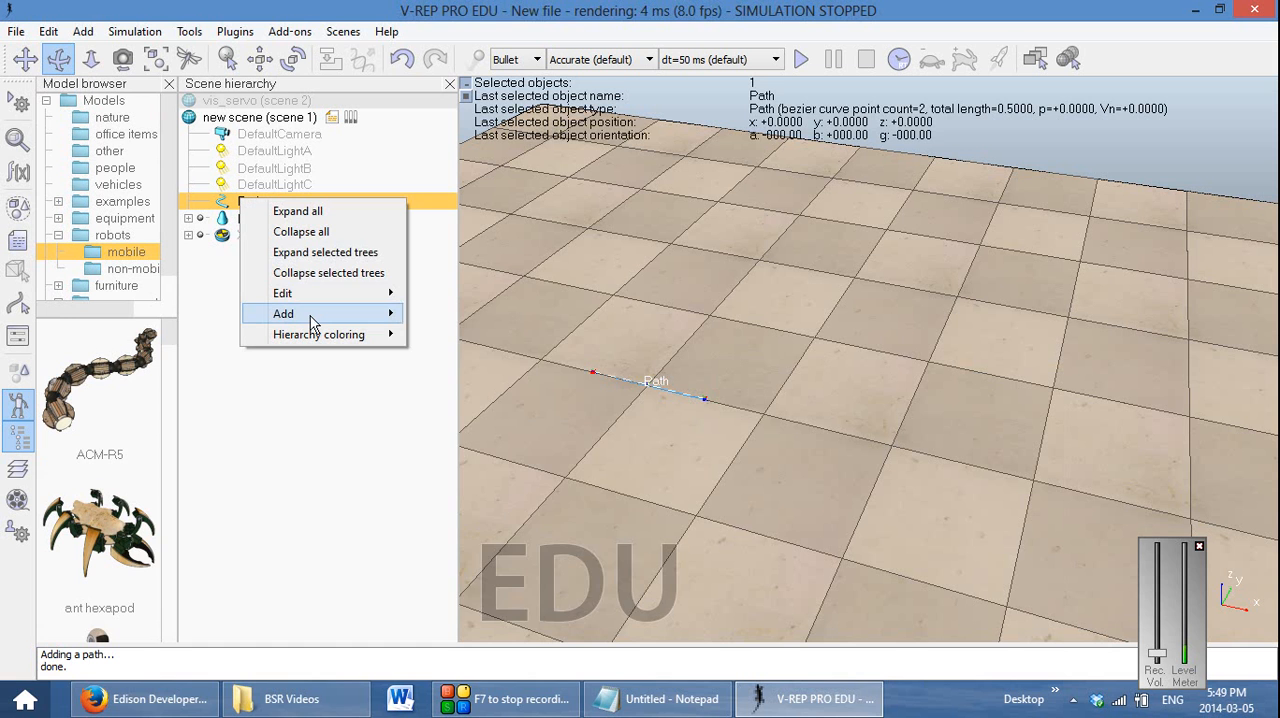
mouse_move(310, 316)
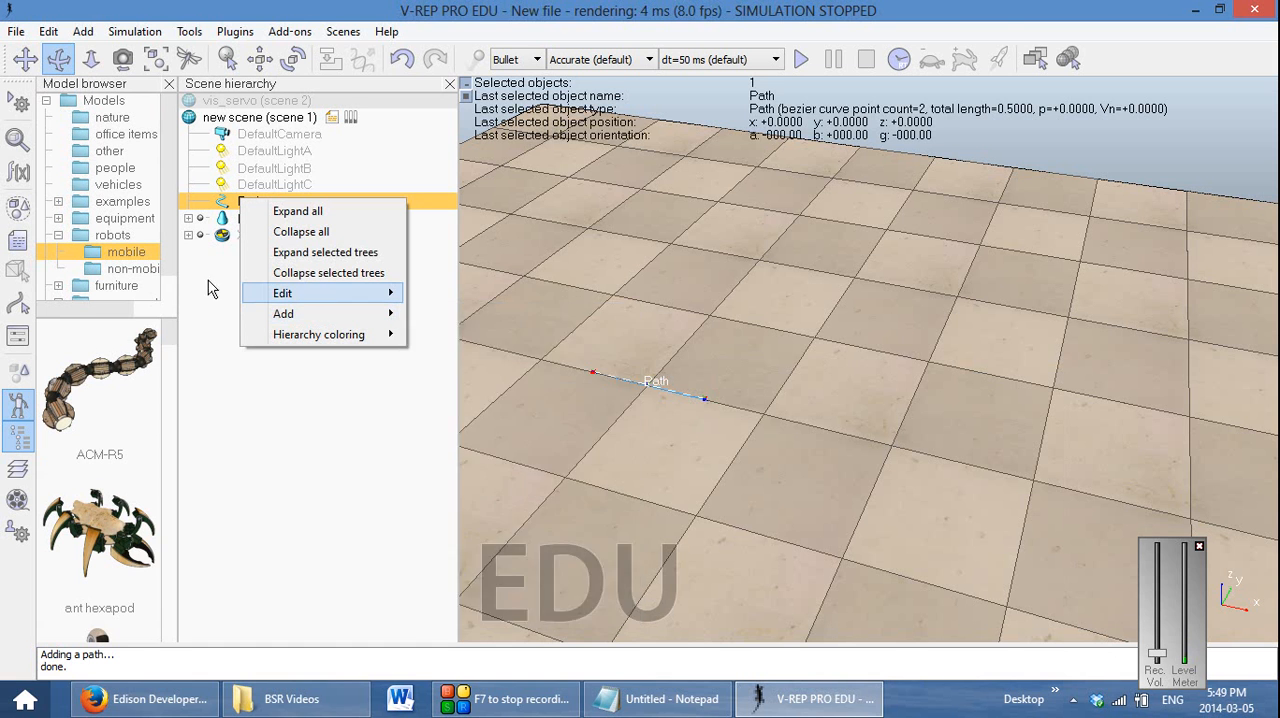
left_click(209, 342)
Select the Path object in the scene hierarchy and enter path edit mode for it
right_click(246, 203)
left_click(243, 202)
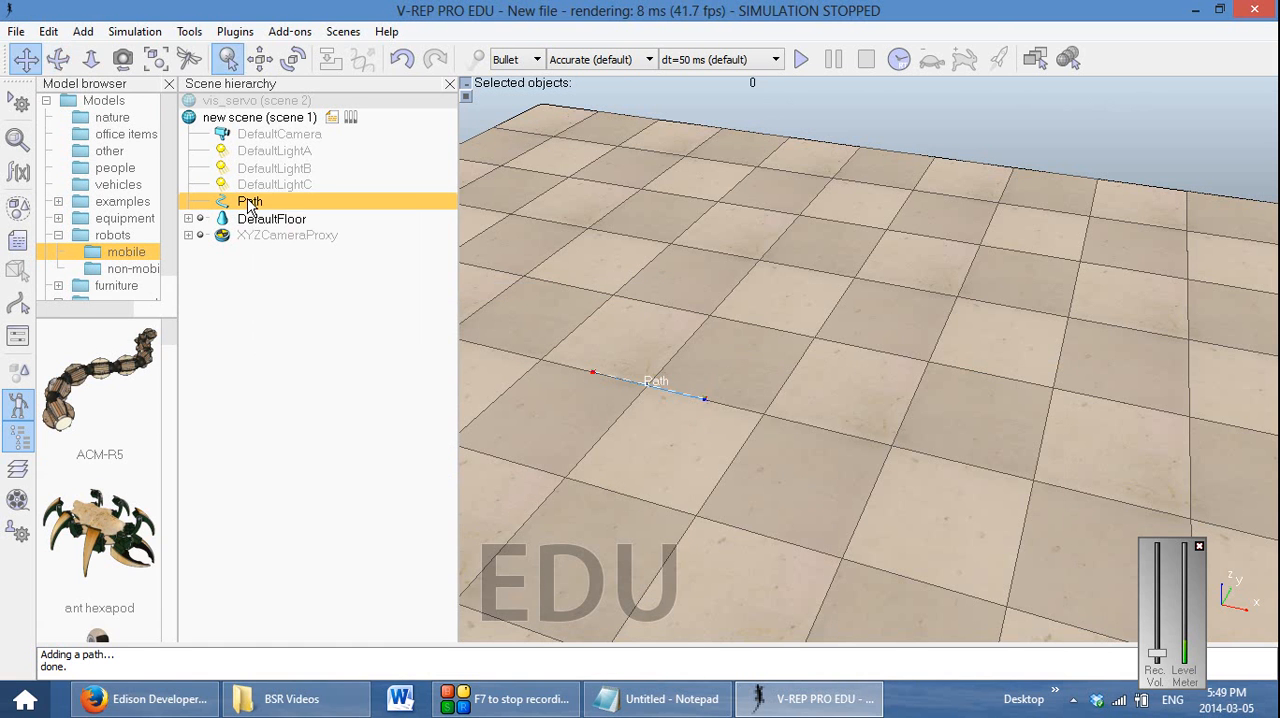
right_click(247, 202)
mouse_move(313, 298)
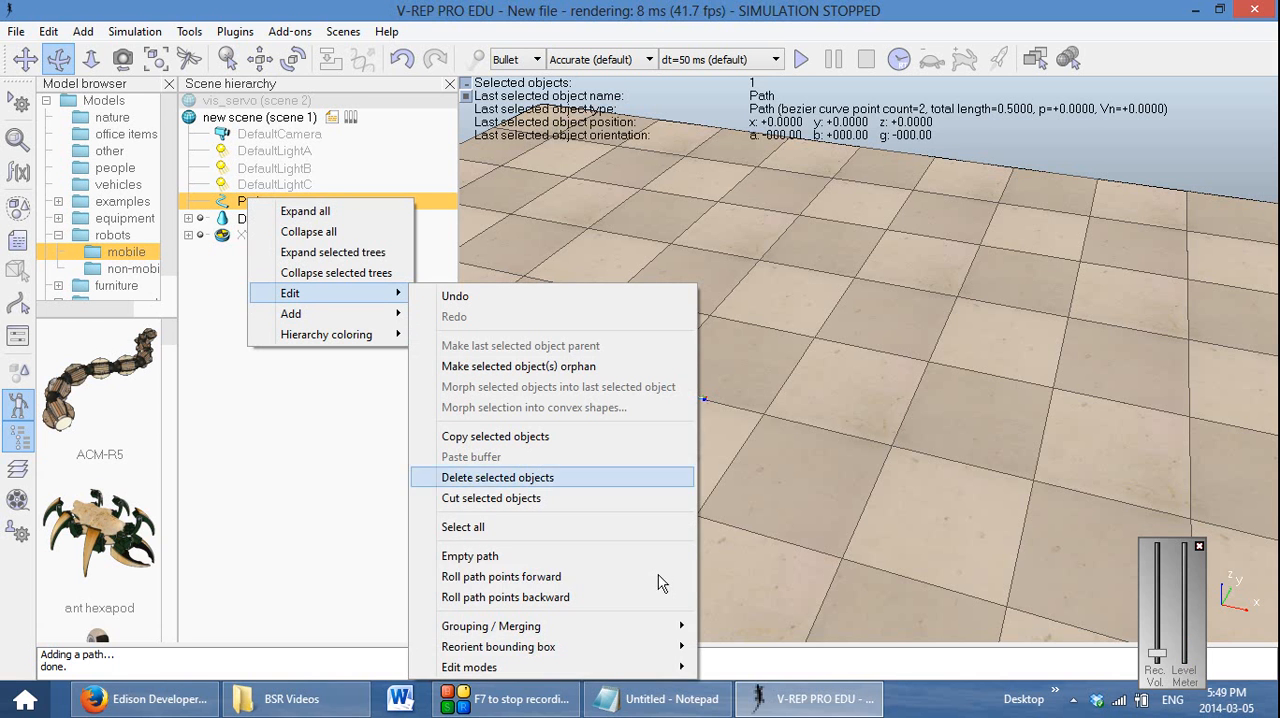
mouse_move(630, 668)
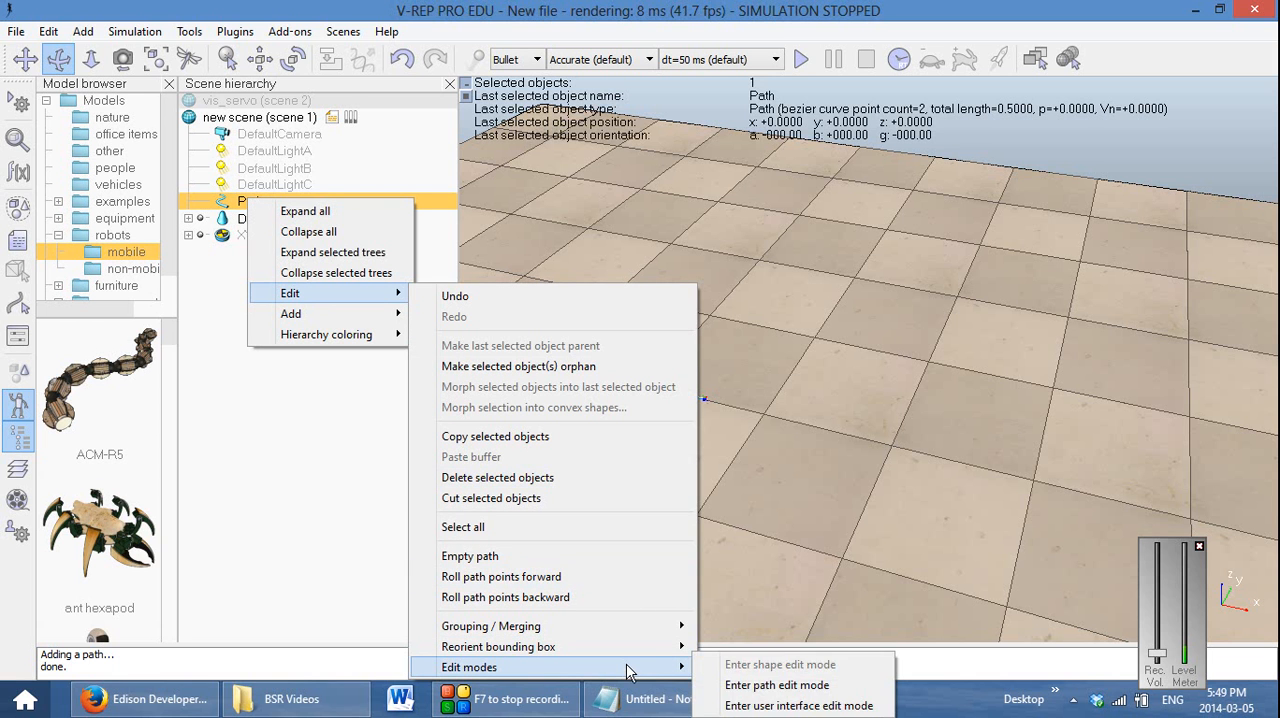
left_click(822, 688)
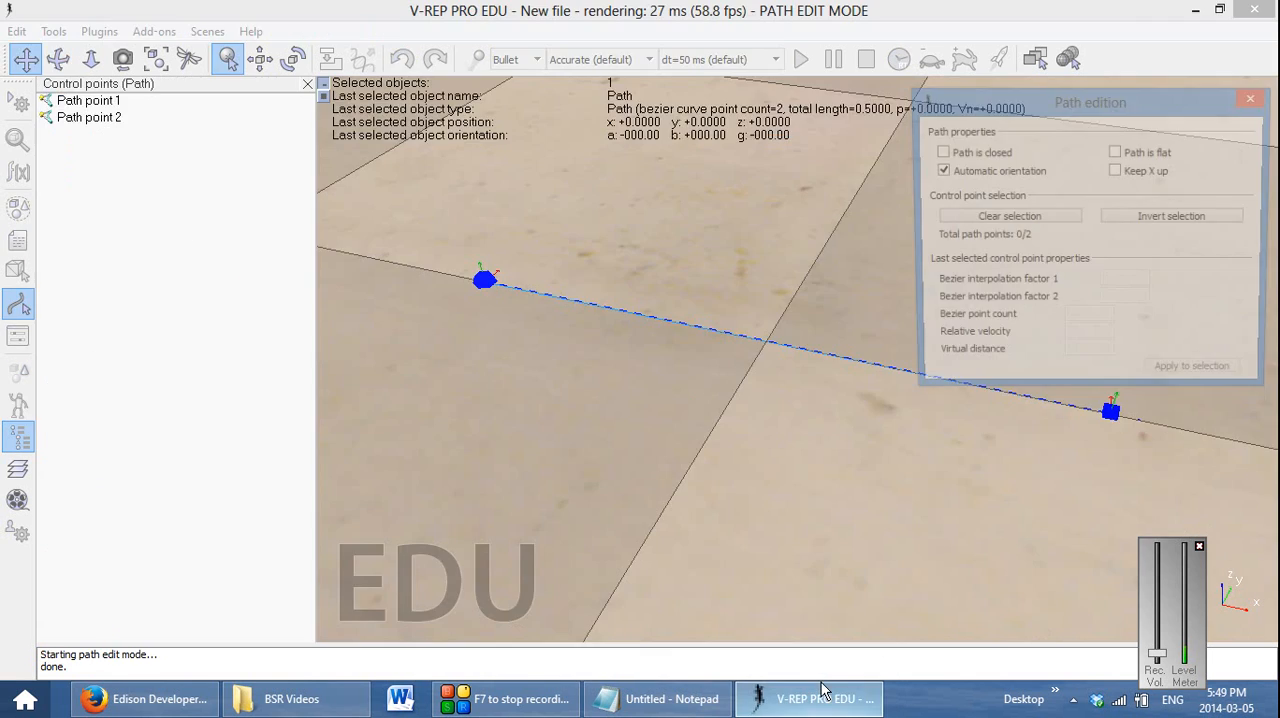
Move the Path edition dialog off the path and insert a new control point after Path point 2
left_click_drag(1140, 118, 374, 480)
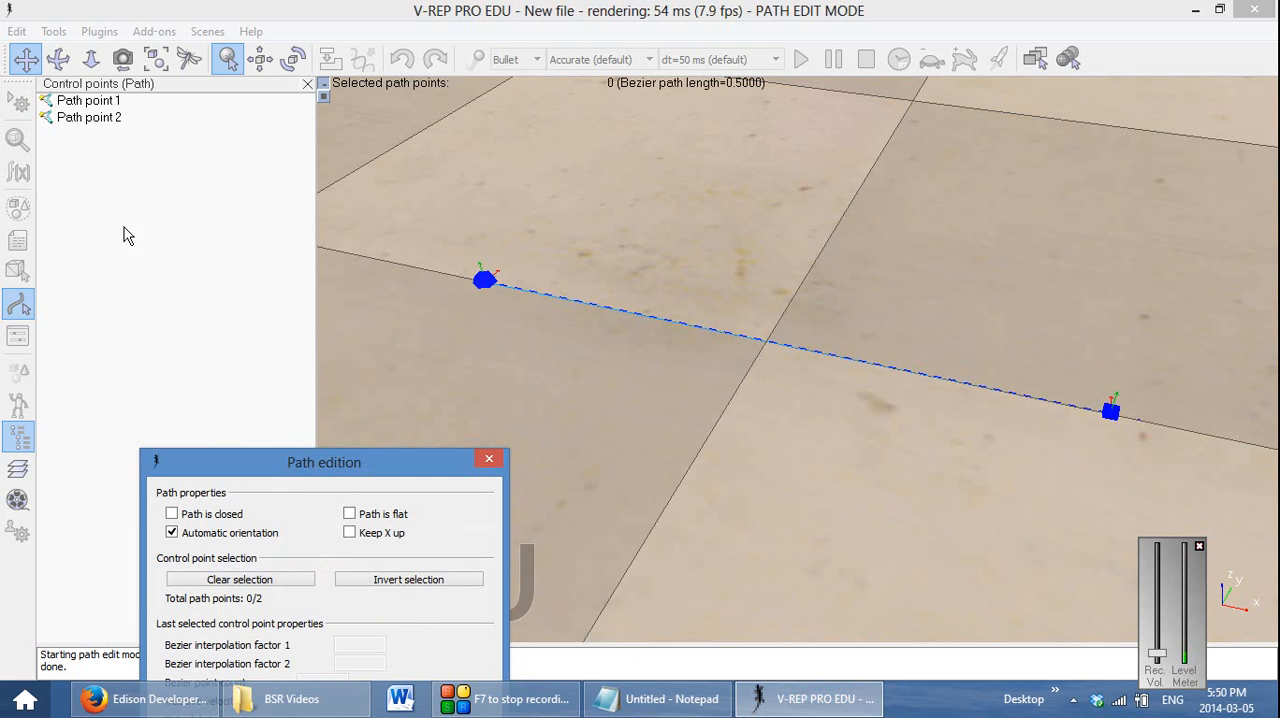
left_click_drag(596, 372, 610, 418)
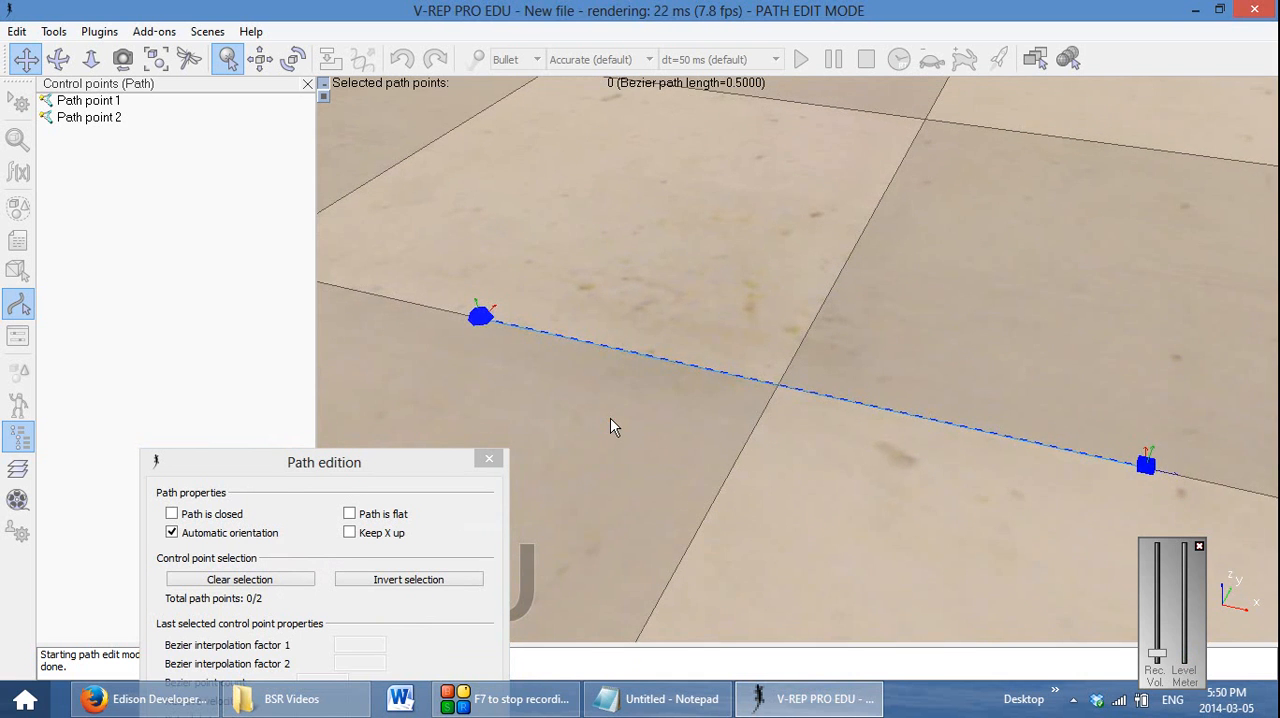
scroll(611, 420, "down", 4)
left_click(88, 118)
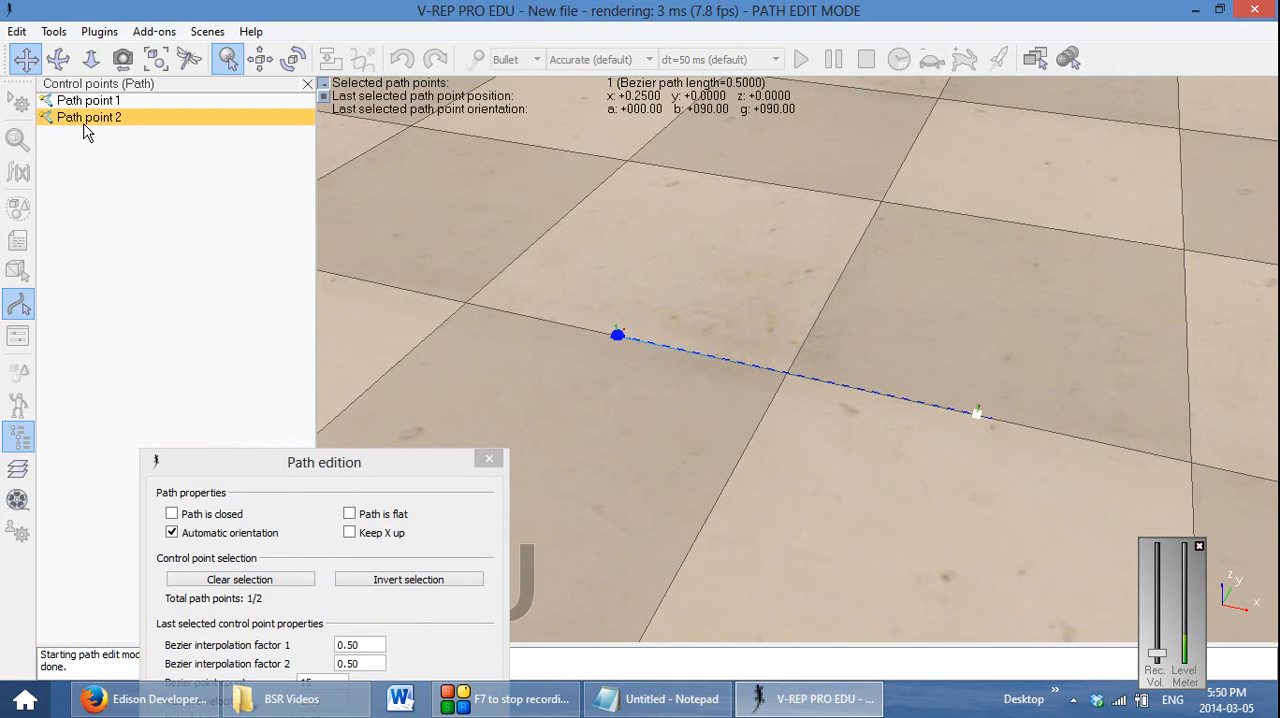
right_click(172, 121)
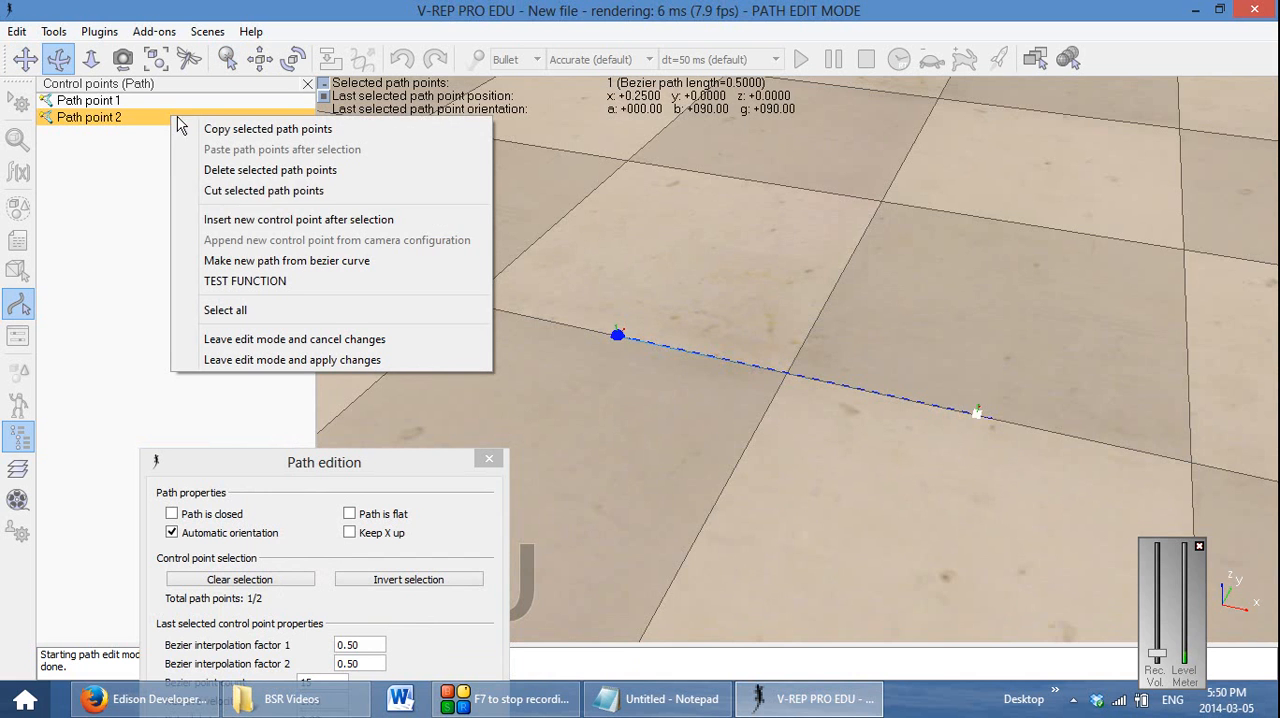
left_click(305, 221)
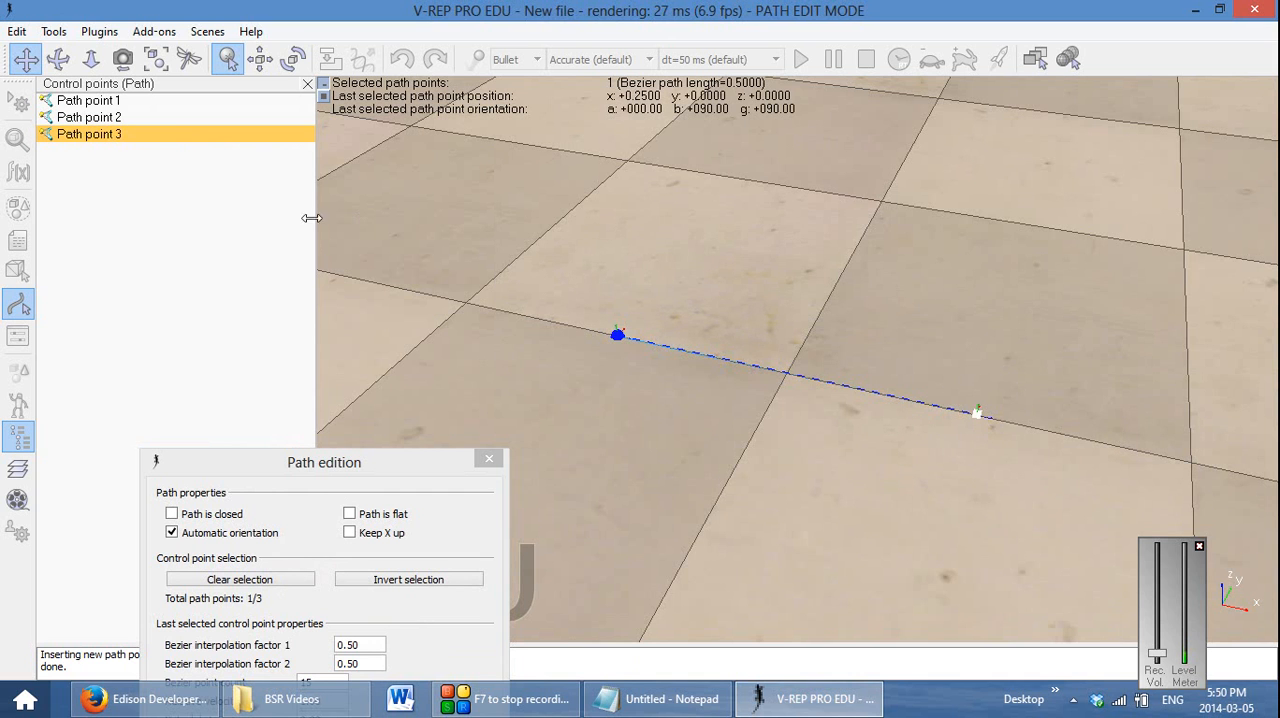
Move Path point 3 across the floor to about x 0.525, y 0.8
scroll(655, 405, "down", 4)
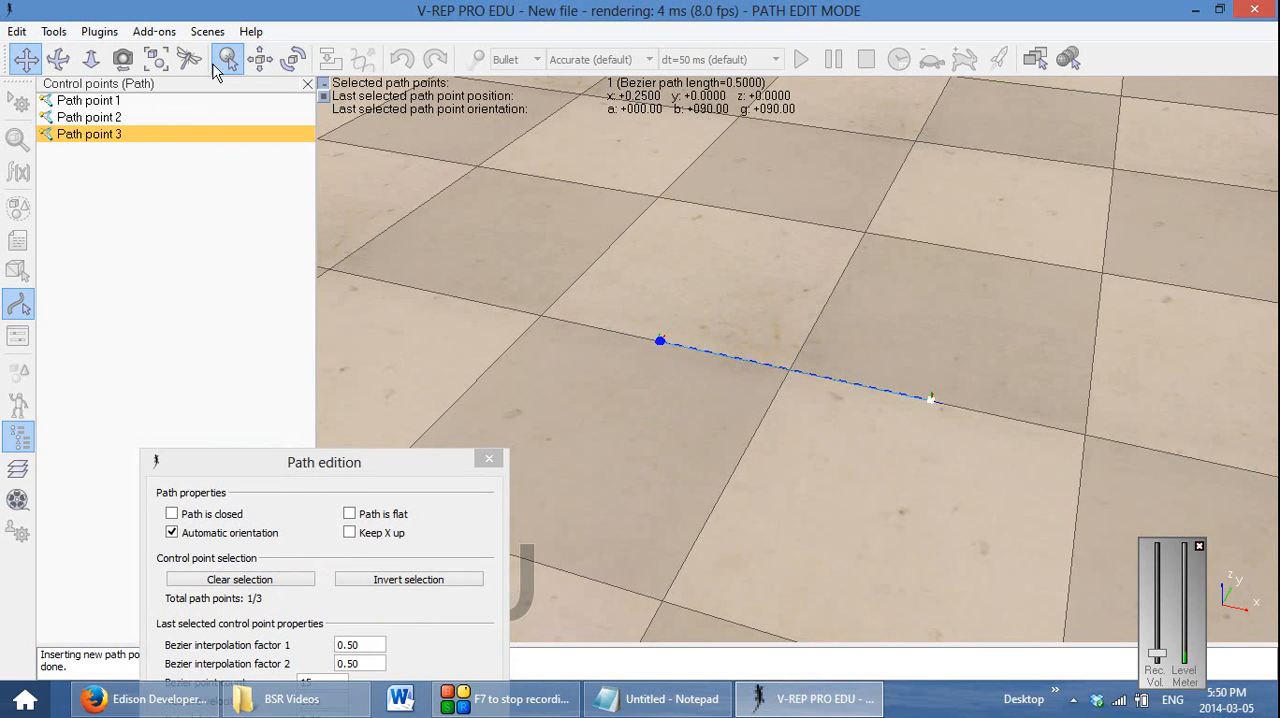
left_click(260, 59)
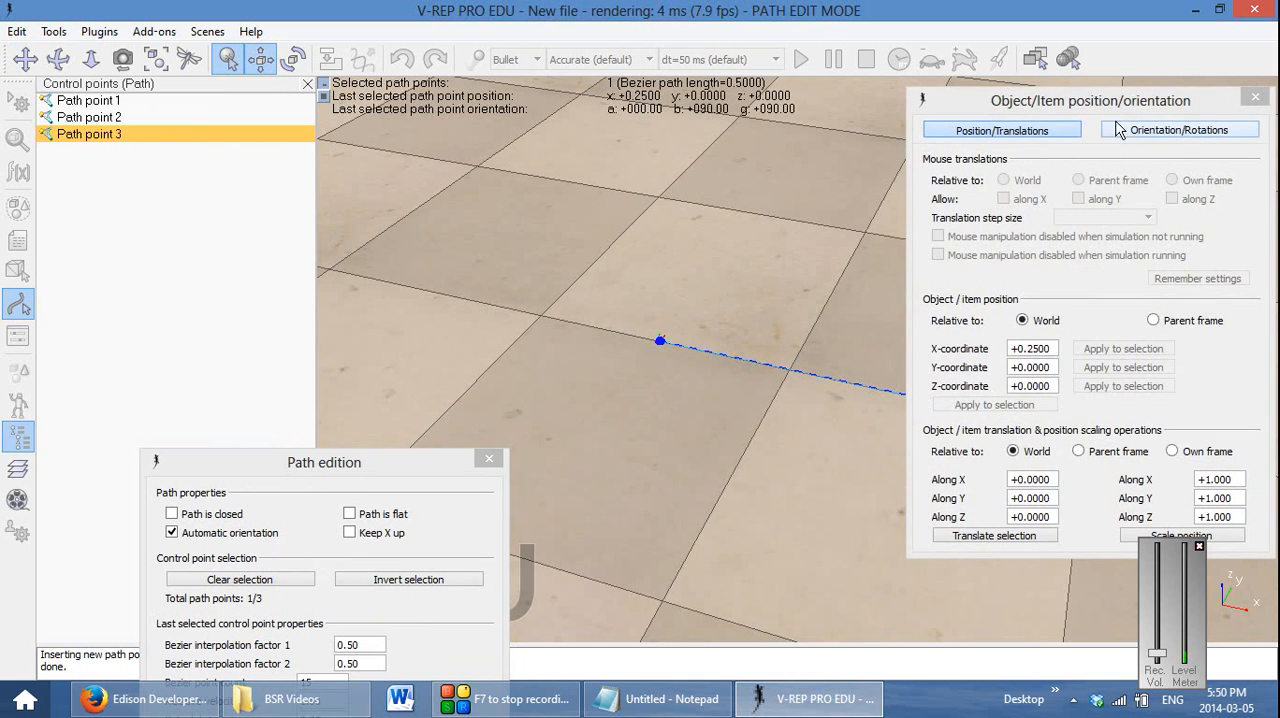
left_click_drag(1120, 100, 397, 162)
left_click_drag(930, 397, 1122, 206)
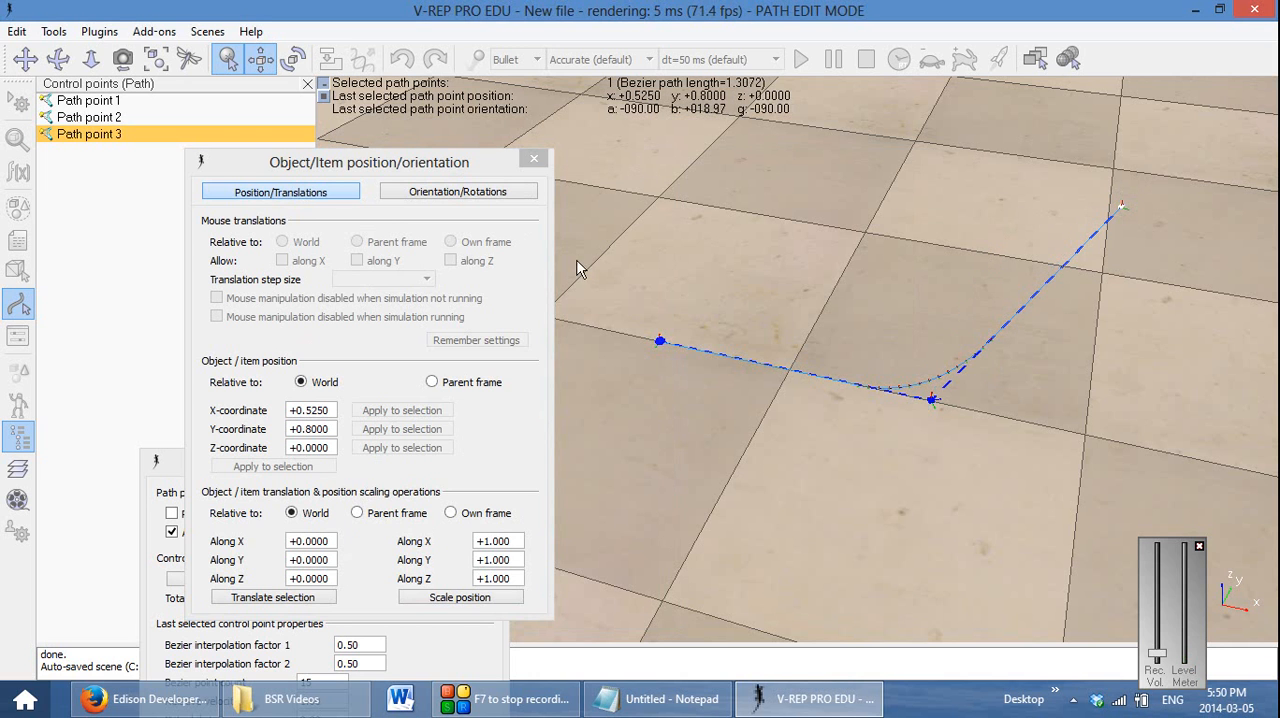
left_click(535, 162)
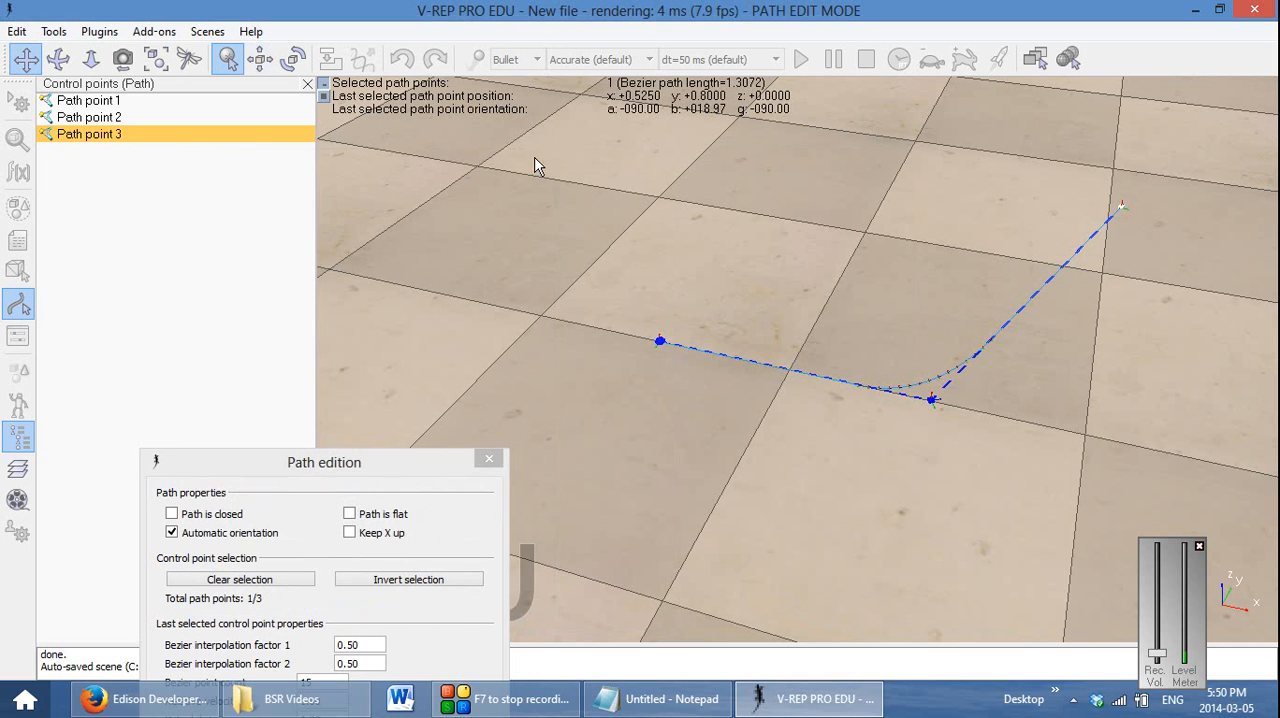
Insert a control point after Path point 3 and move it to about x -0.375, y 0.55
right_click(128, 141)
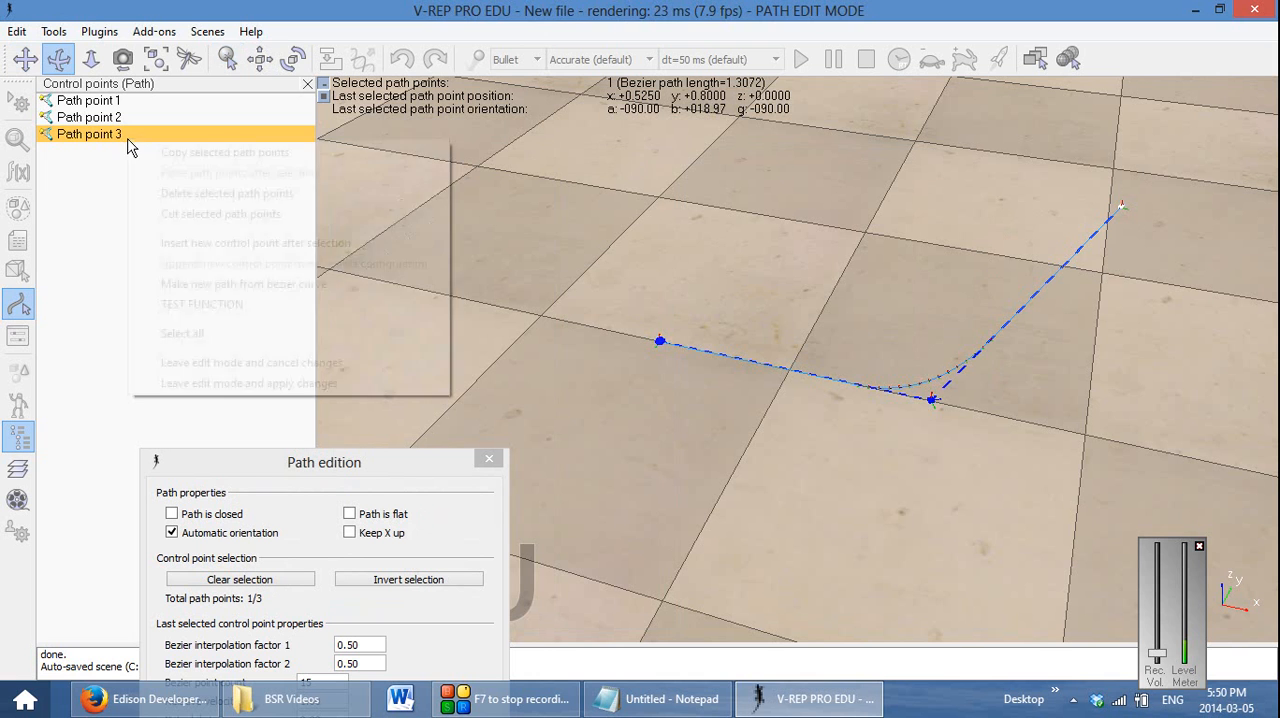
left_click(282, 242)
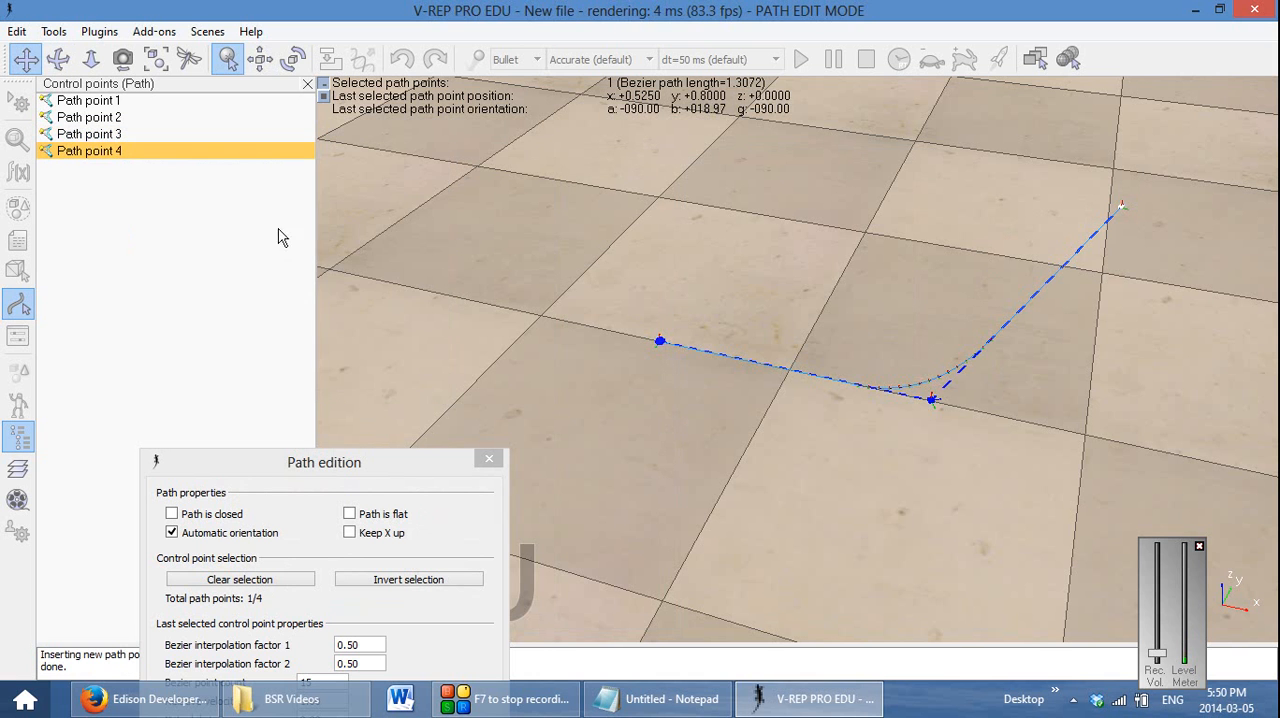
left_click(261, 60)
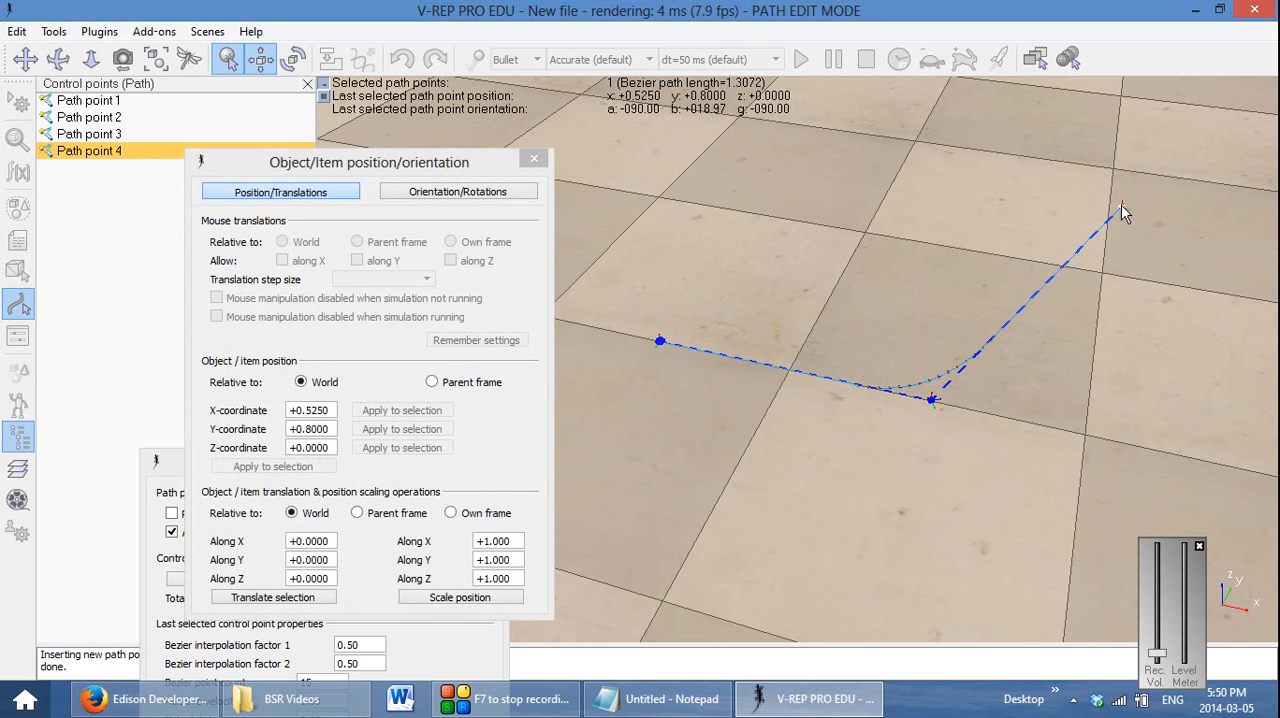
left_click_drag(1121, 212, 714, 194)
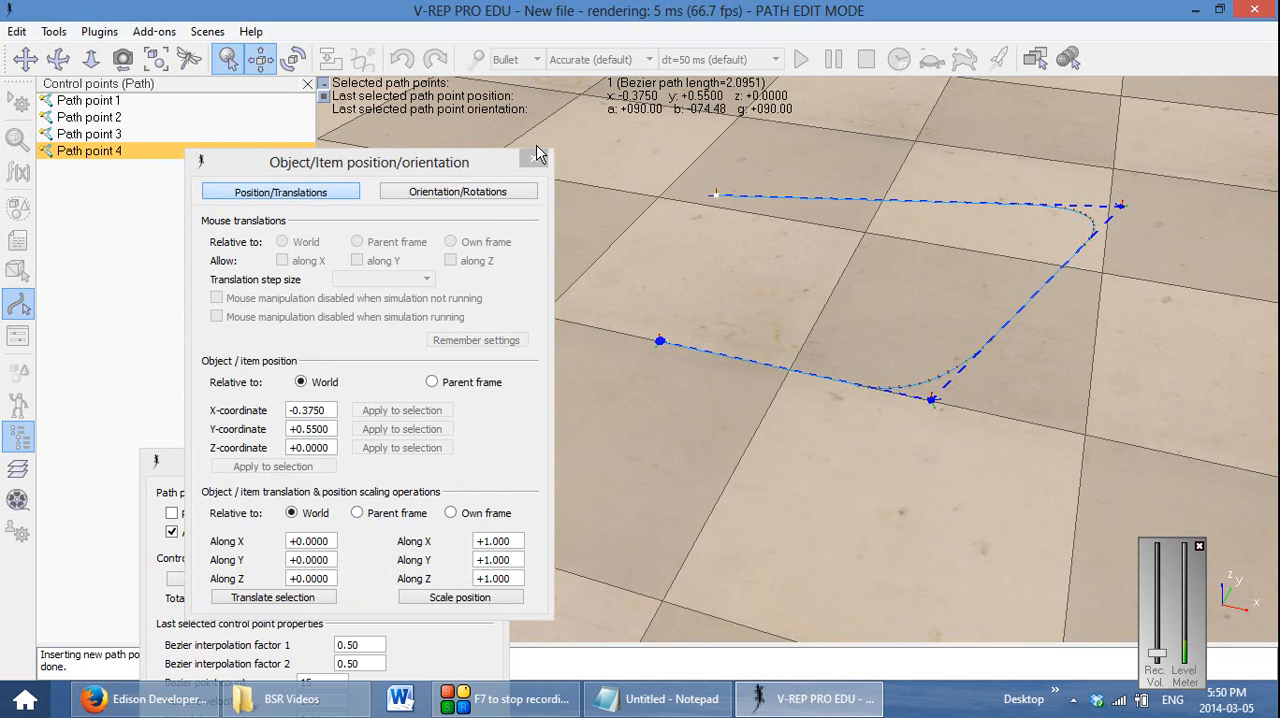
left_click(533, 158)
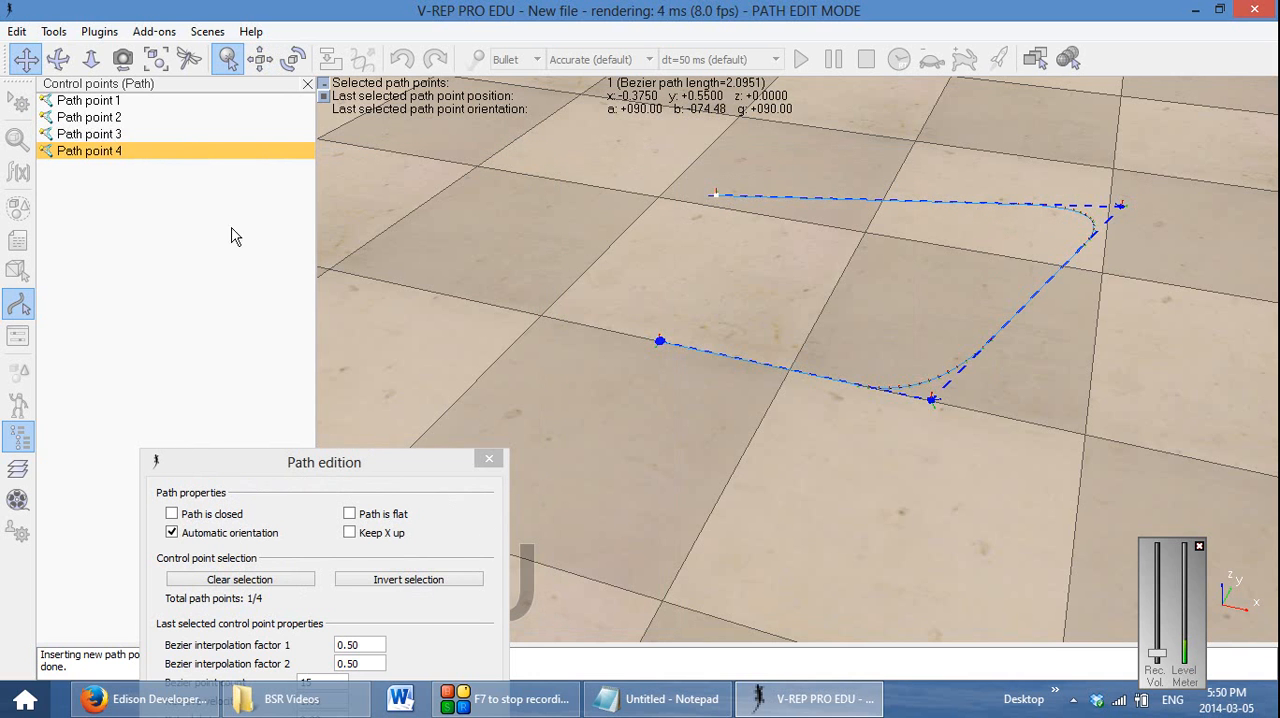
Insert a control point after Path point 4 and move it to about x 0.1, y -0.4
right_click(157, 176)
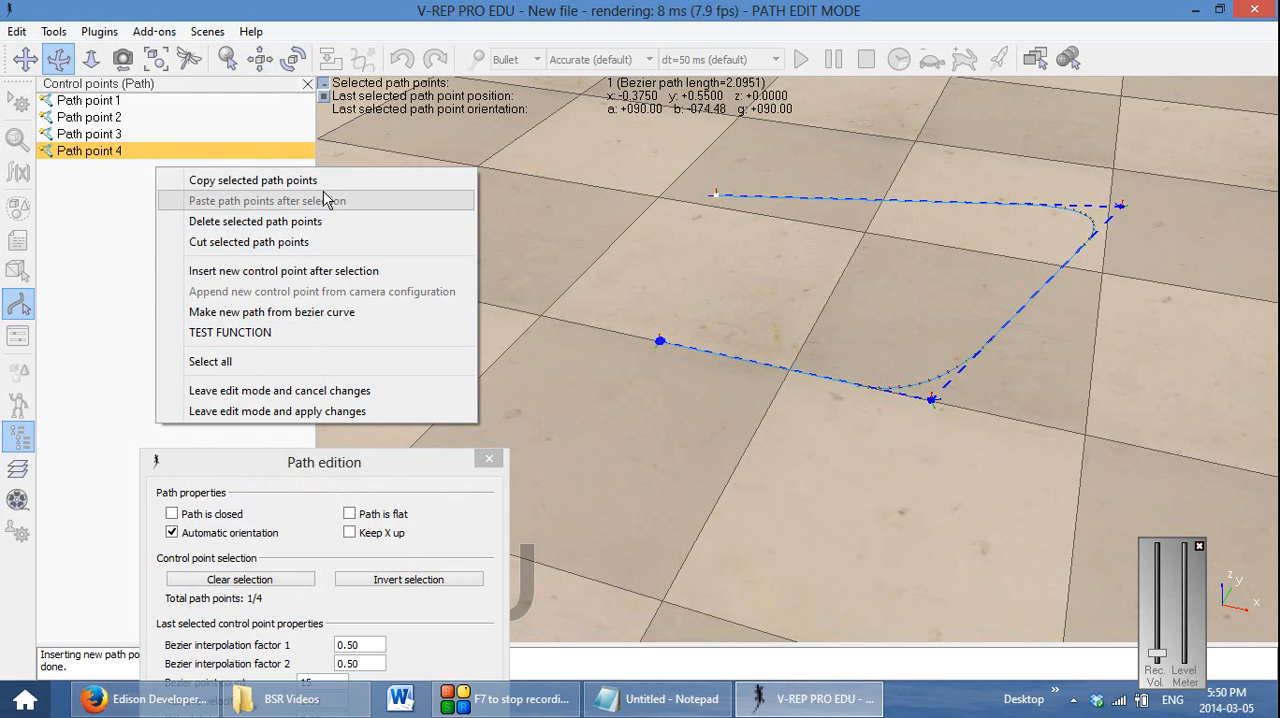
left_click(436, 271)
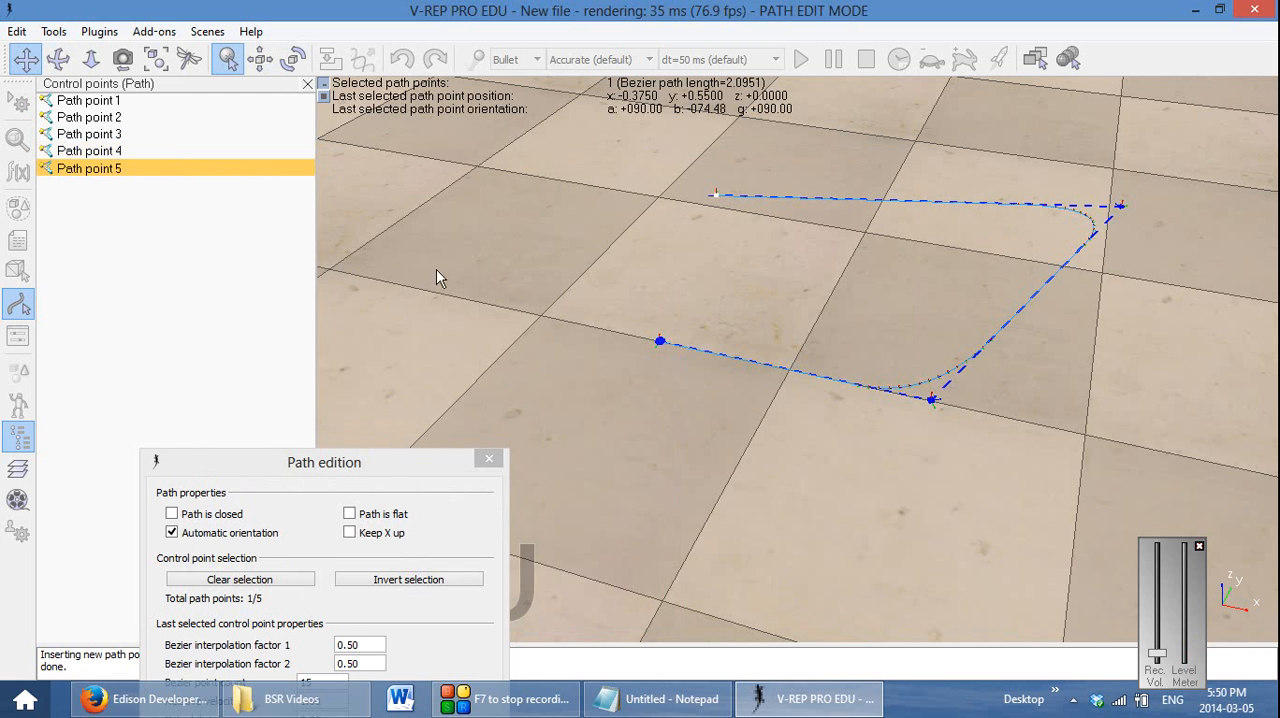
left_click(260, 59)
left_click_drag(726, 240, 771, 570)
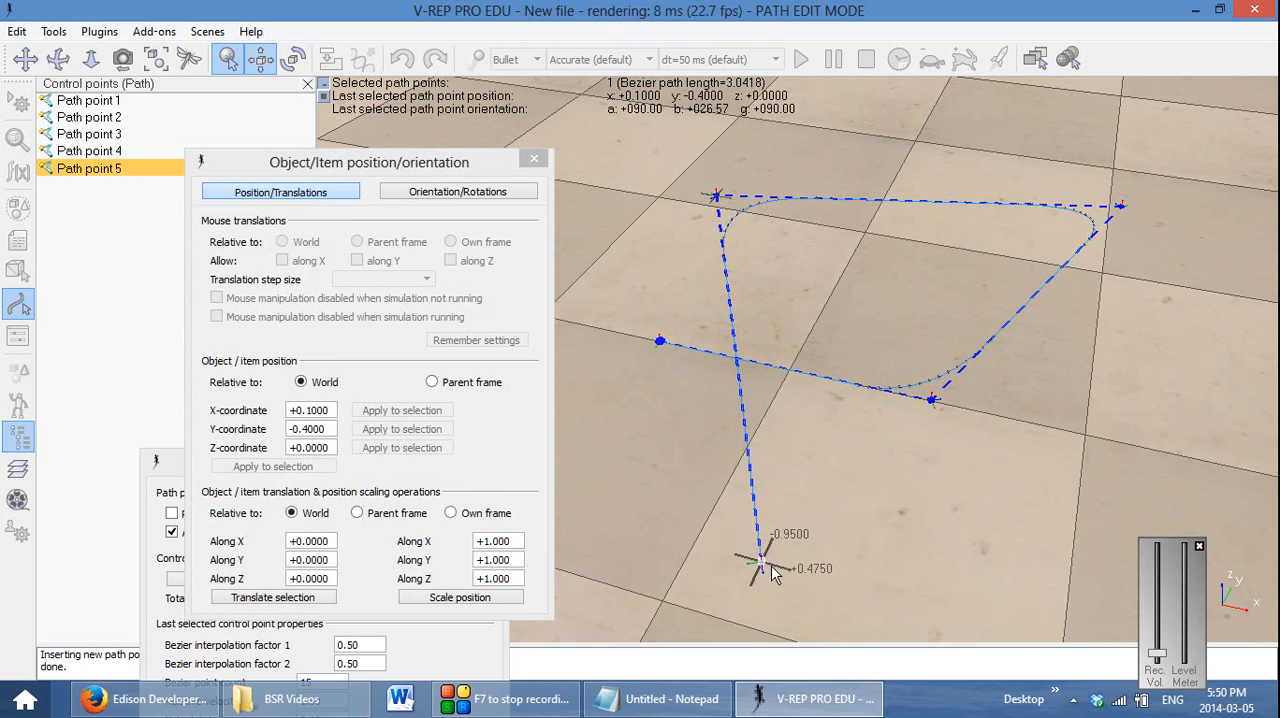
left_click(533, 158)
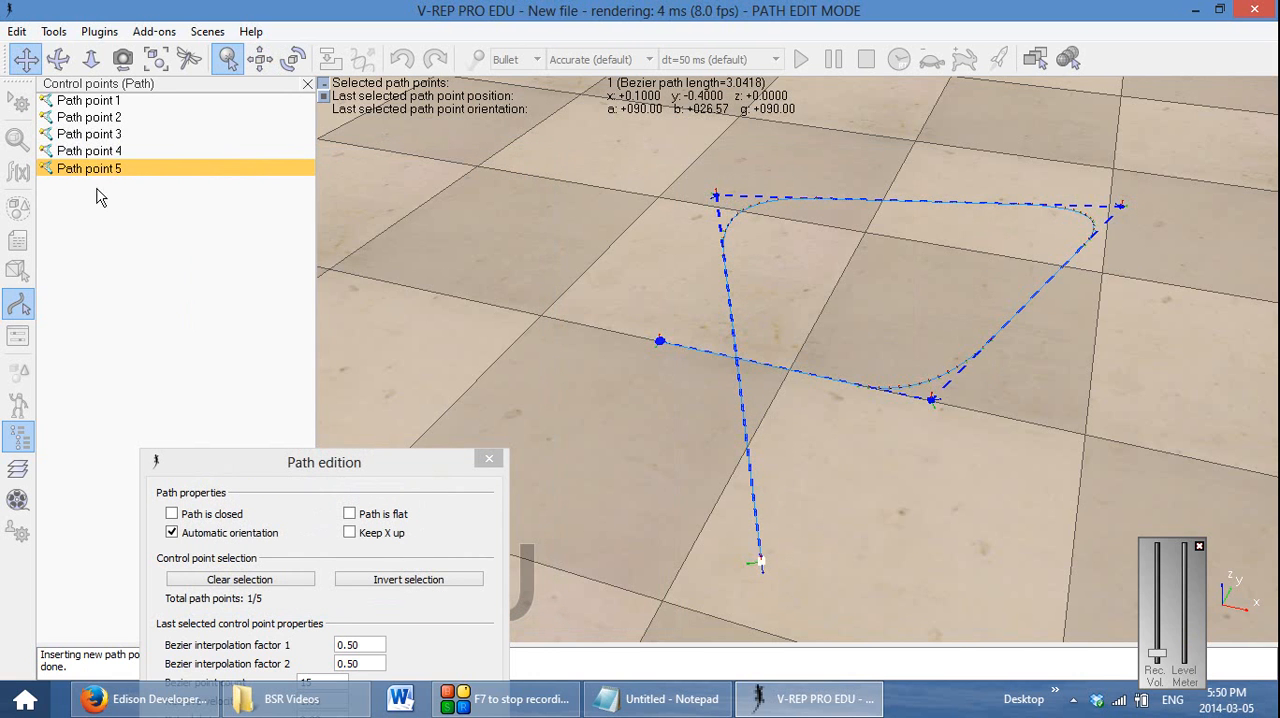
Insert a control point after Path point 5 and move it to about x -0.375, y -0.475
right_click(97, 172)
left_click(200, 271)
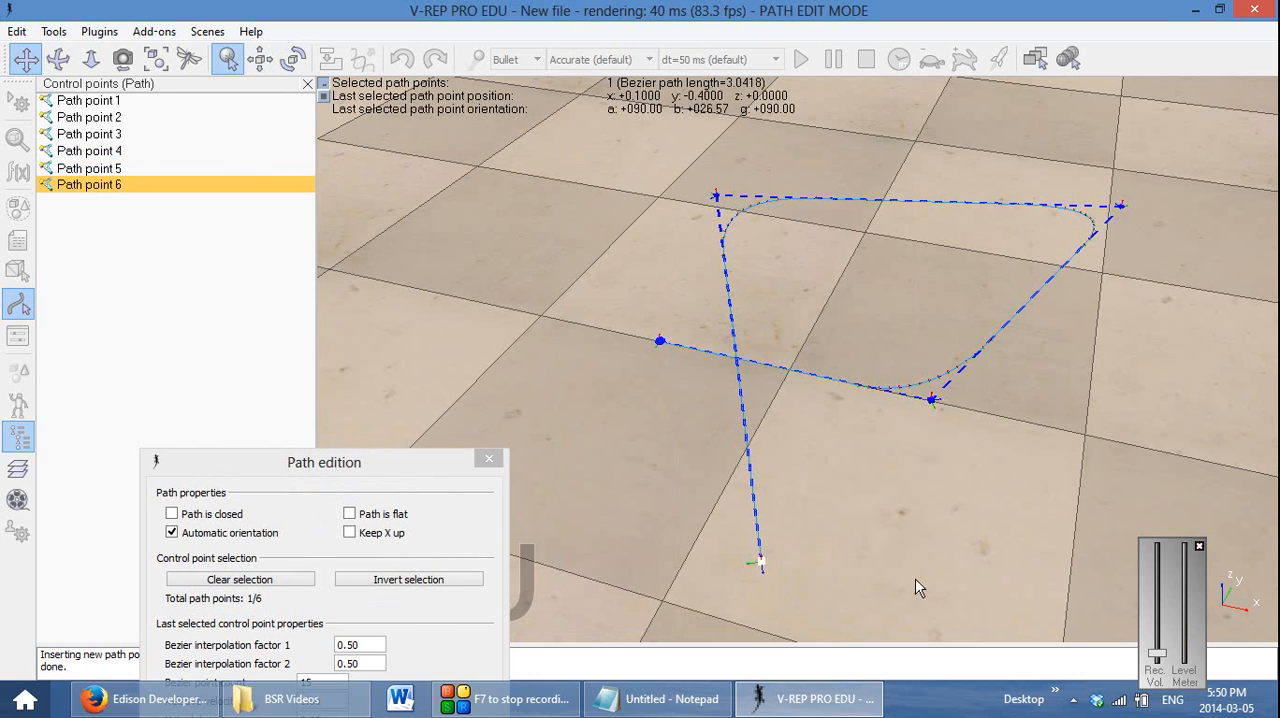
left_click(260, 59)
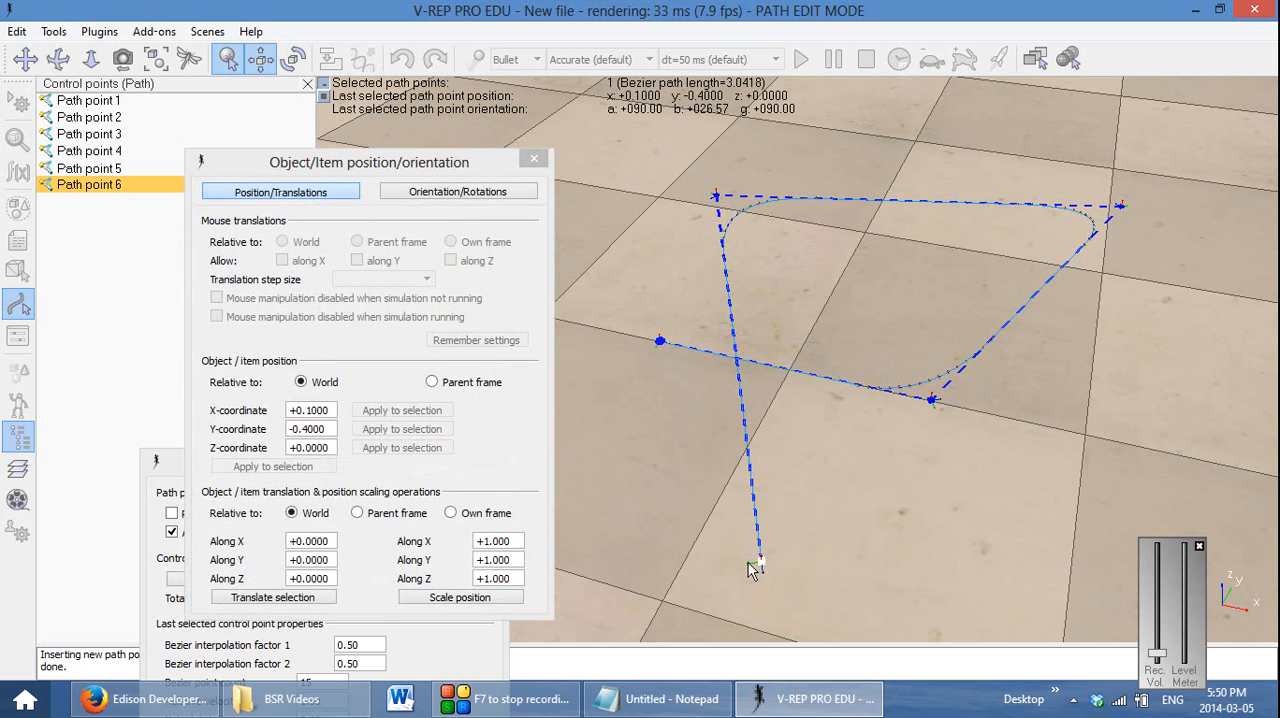
left_click_drag(758, 562, 420, 528)
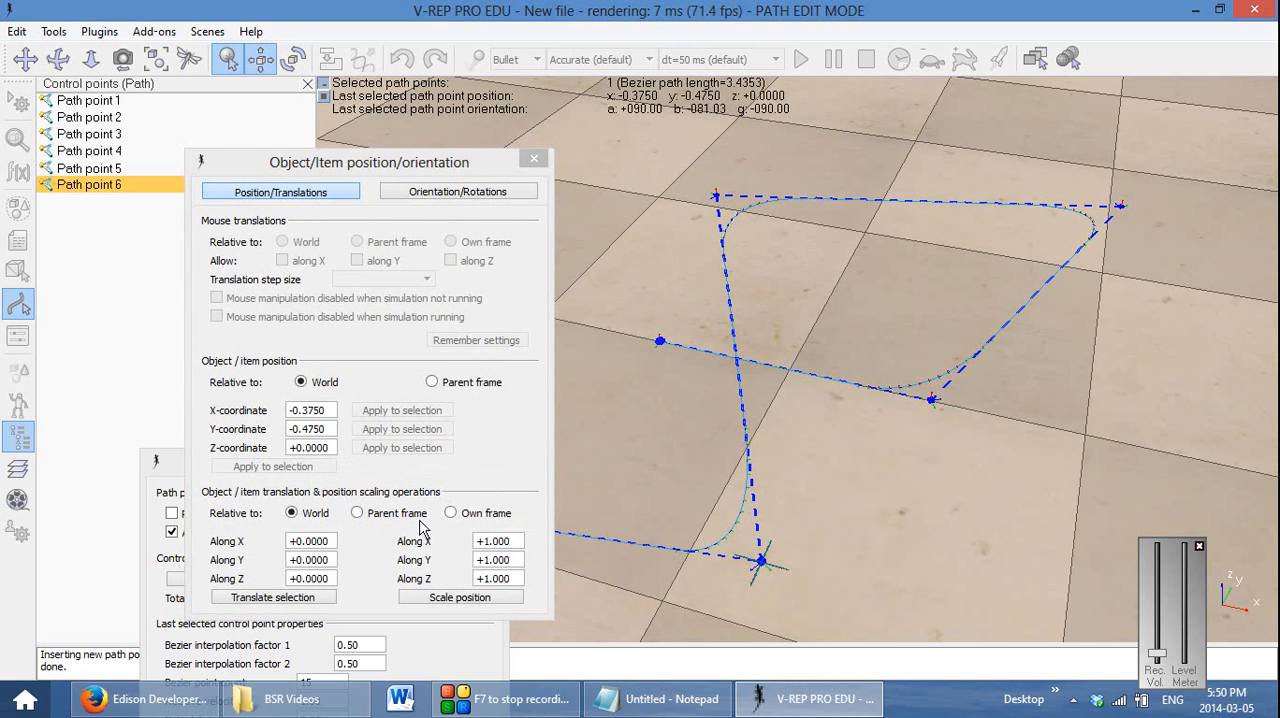
Make the path closed with automatic orientation kept on, and leave path edit mode applying the changes
left_click(534, 158)
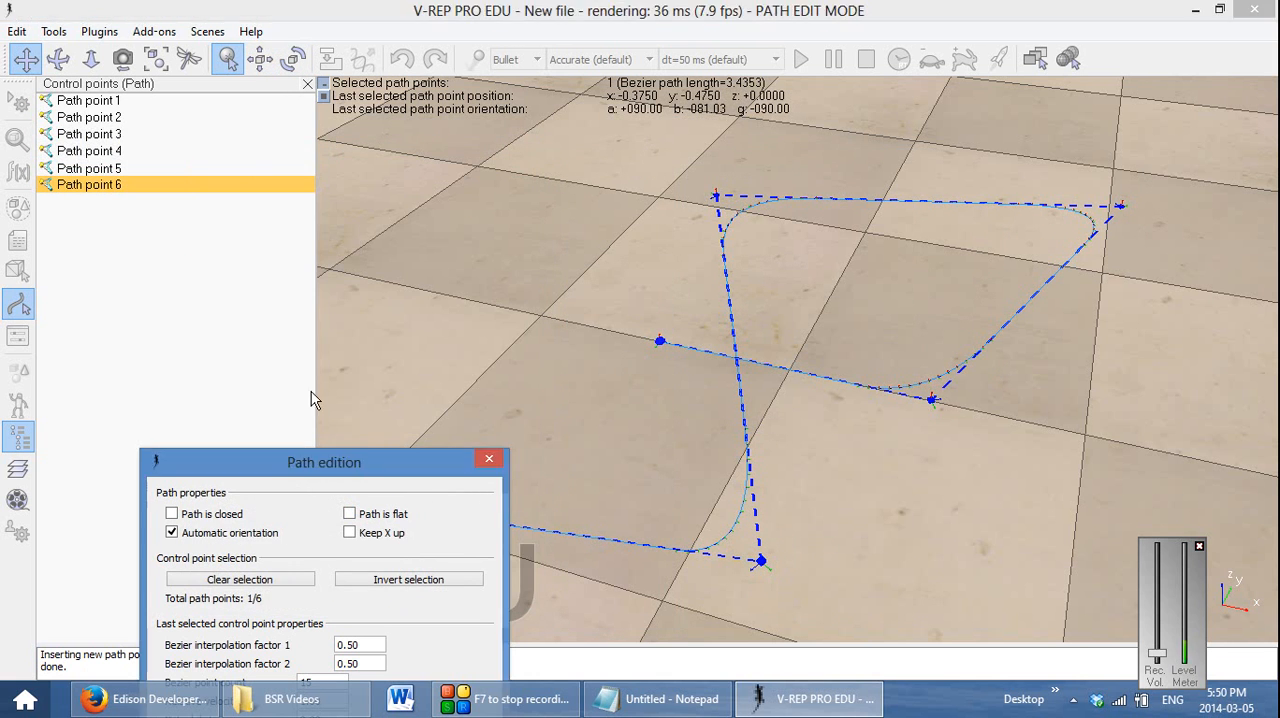
left_click_drag(330, 460, 231, 93)
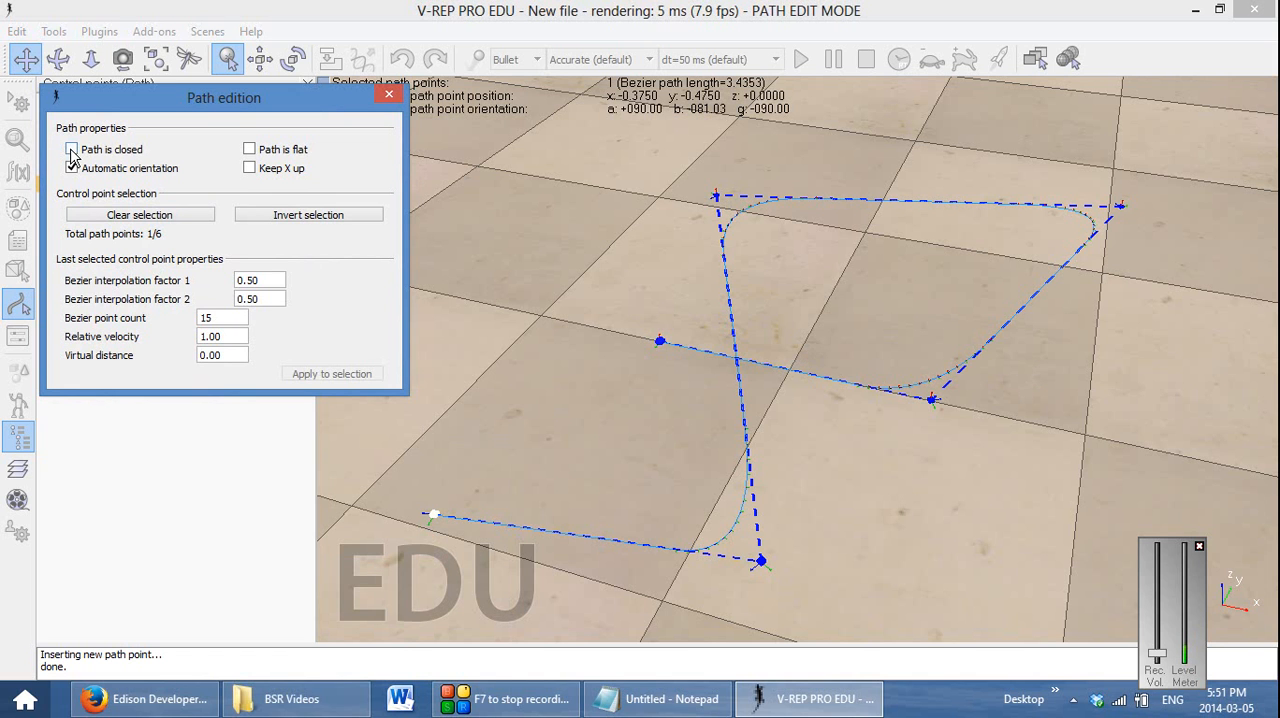
left_click_drag(112, 108, 82, 326)
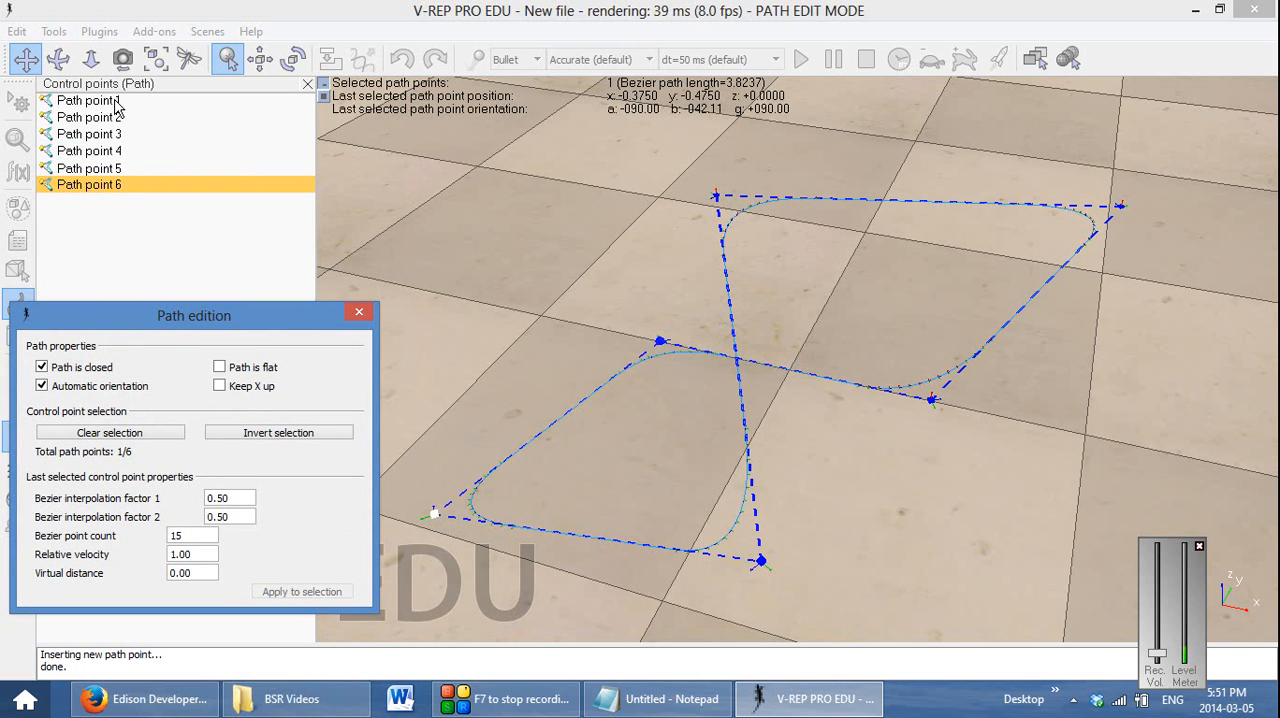
left_click_drag(217, 317, 290, 175)
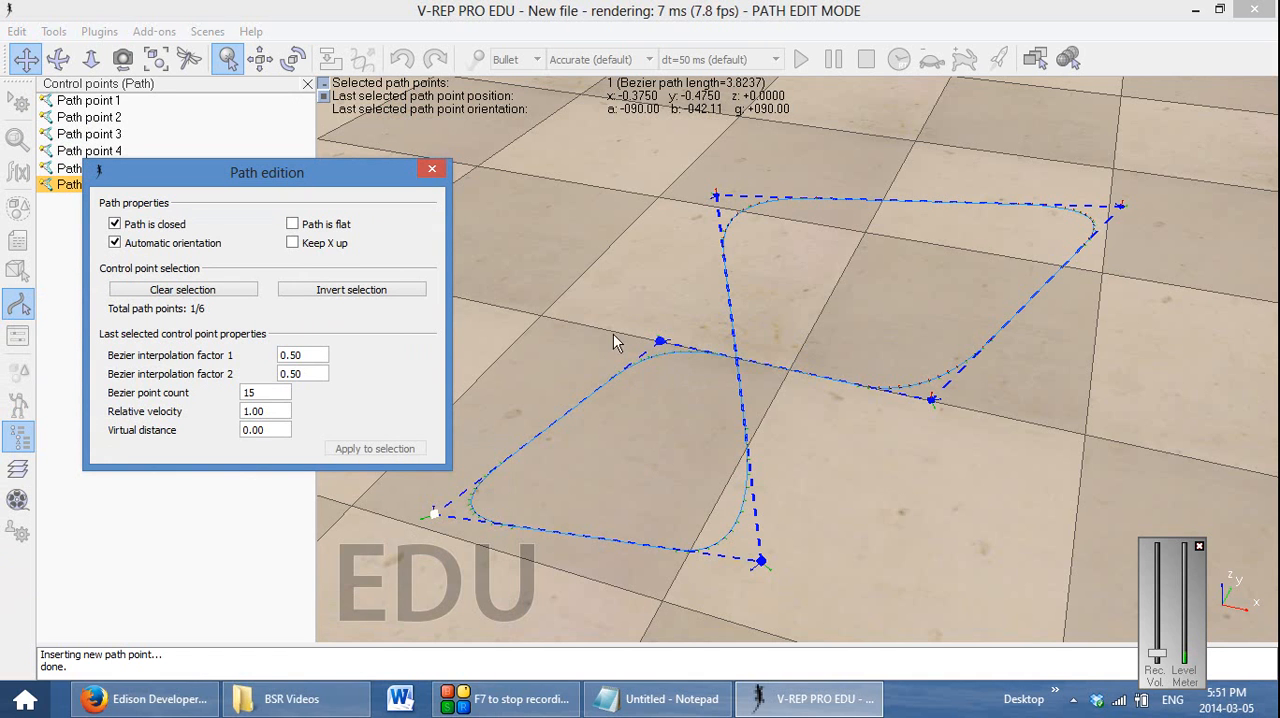
left_click(431, 171)
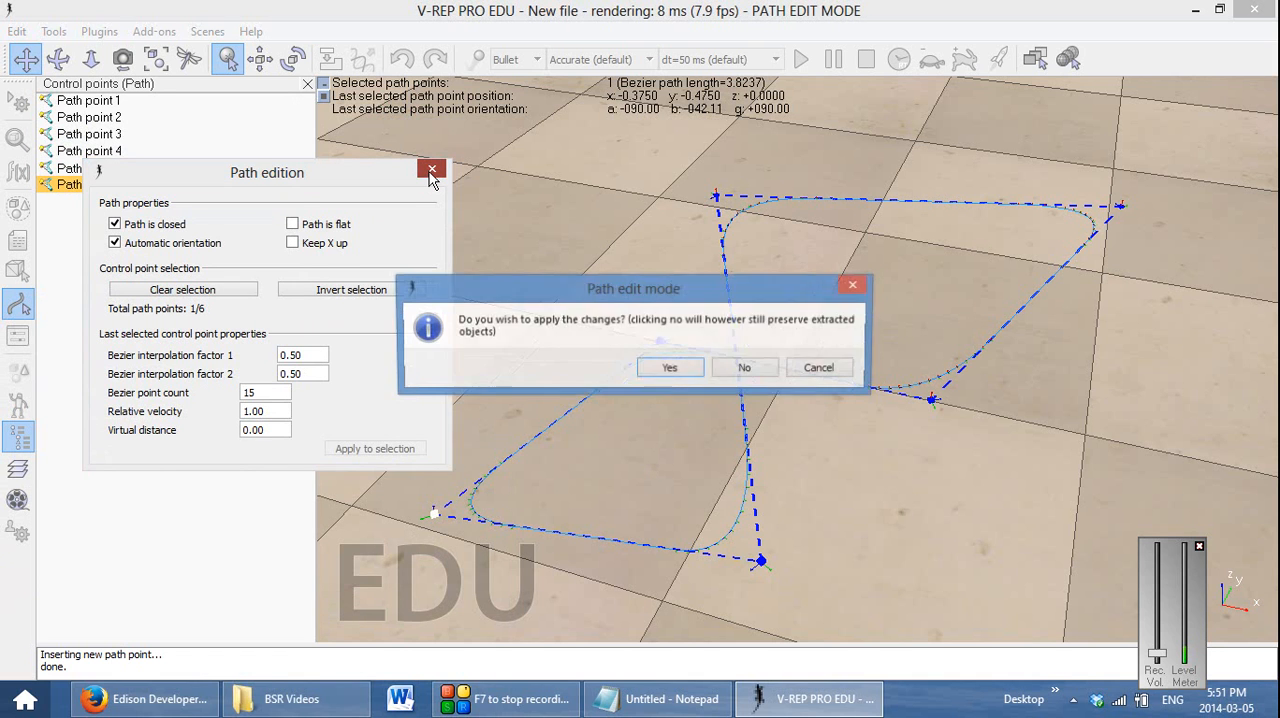
left_click(666, 369)
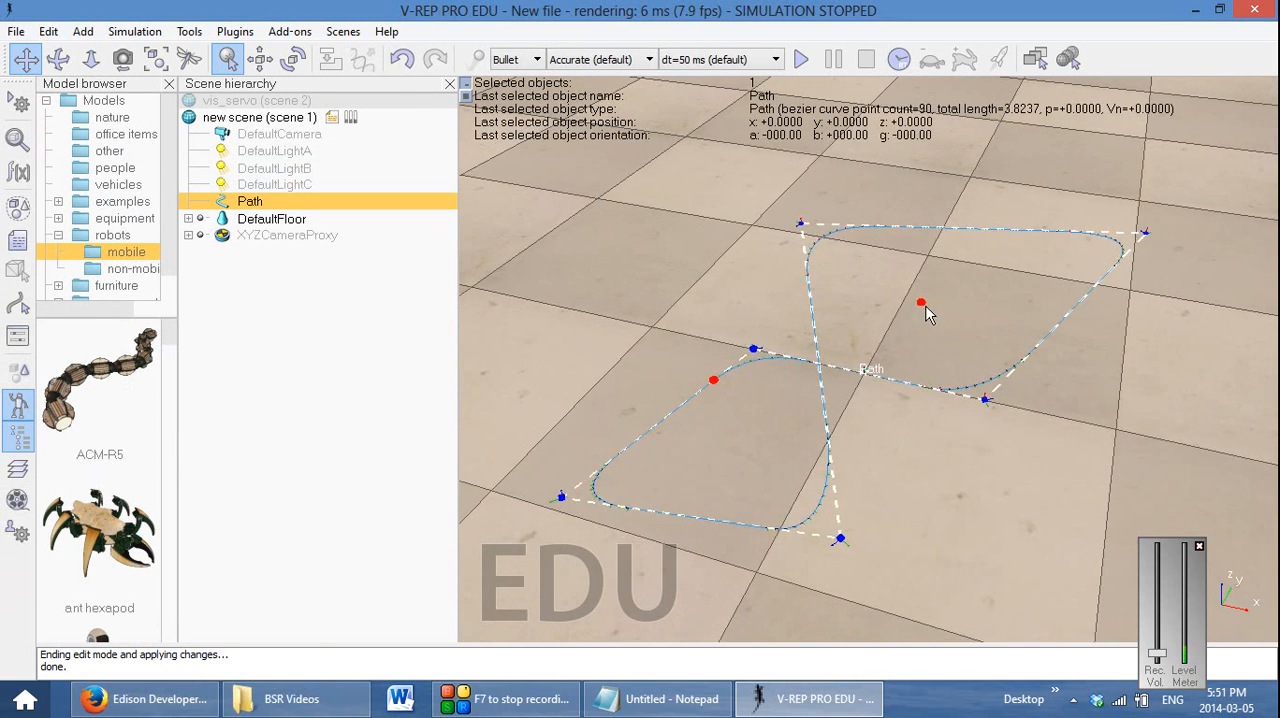
Add a pure primitive sphere with an X-size of 0.1, 32 sides, 16 faces and a material density of 1000
left_click_drag(921, 302, 926, 306)
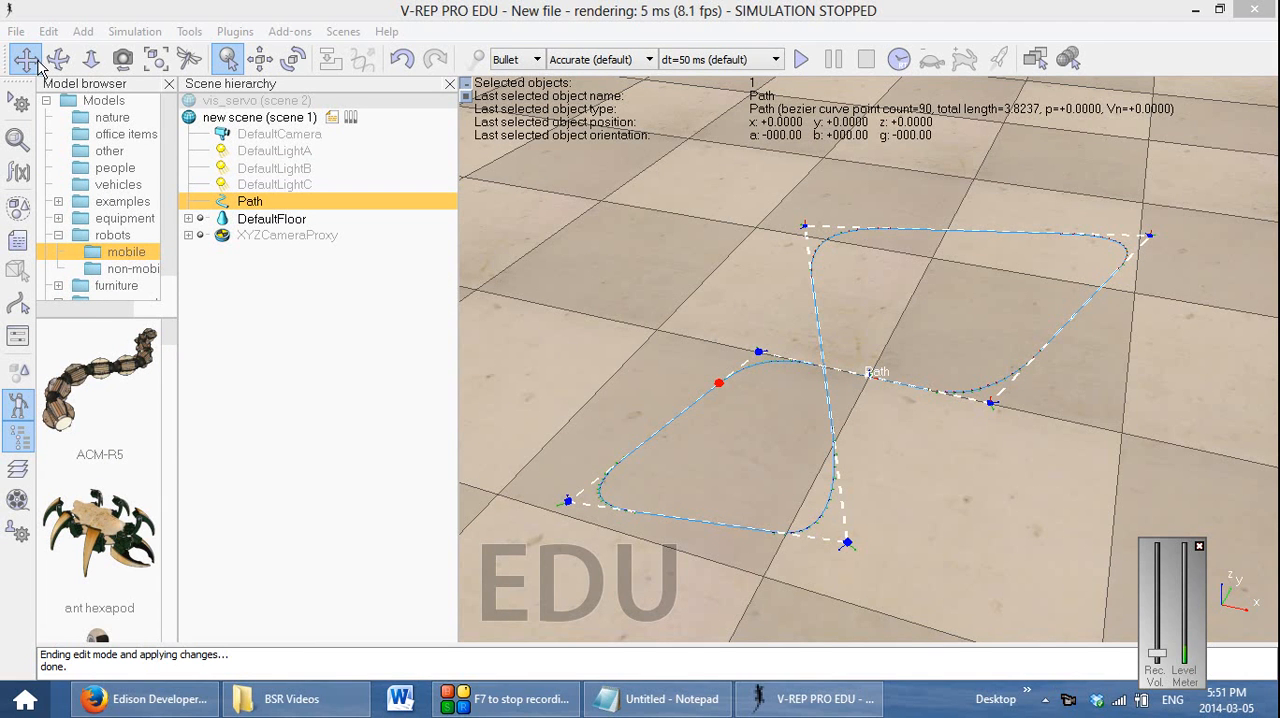
right_click(641, 353)
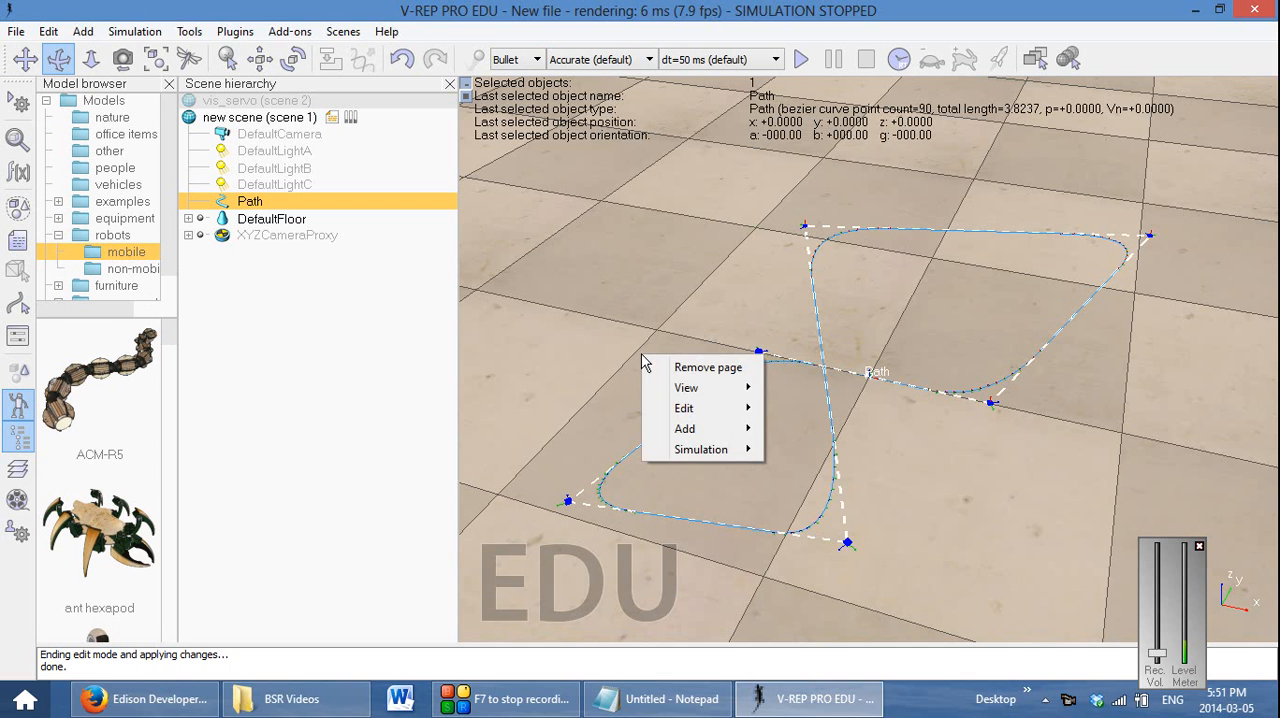
mouse_move(725, 410)
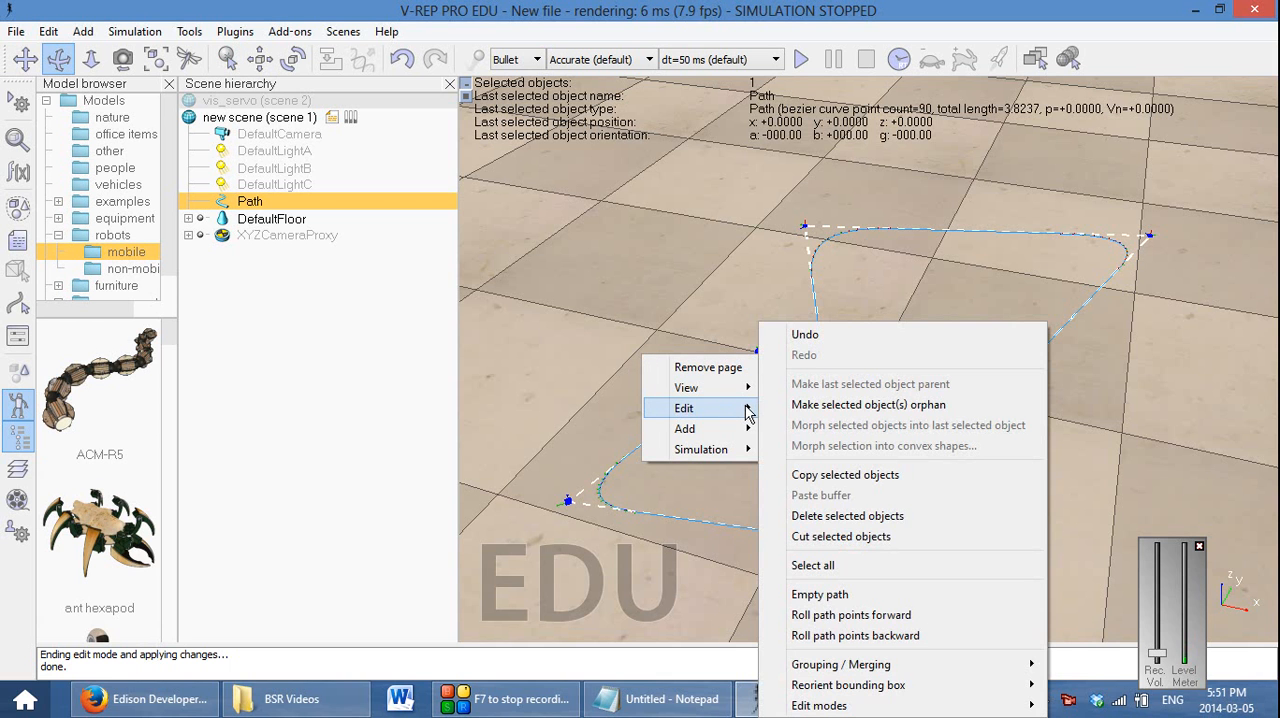
mouse_move(745, 430)
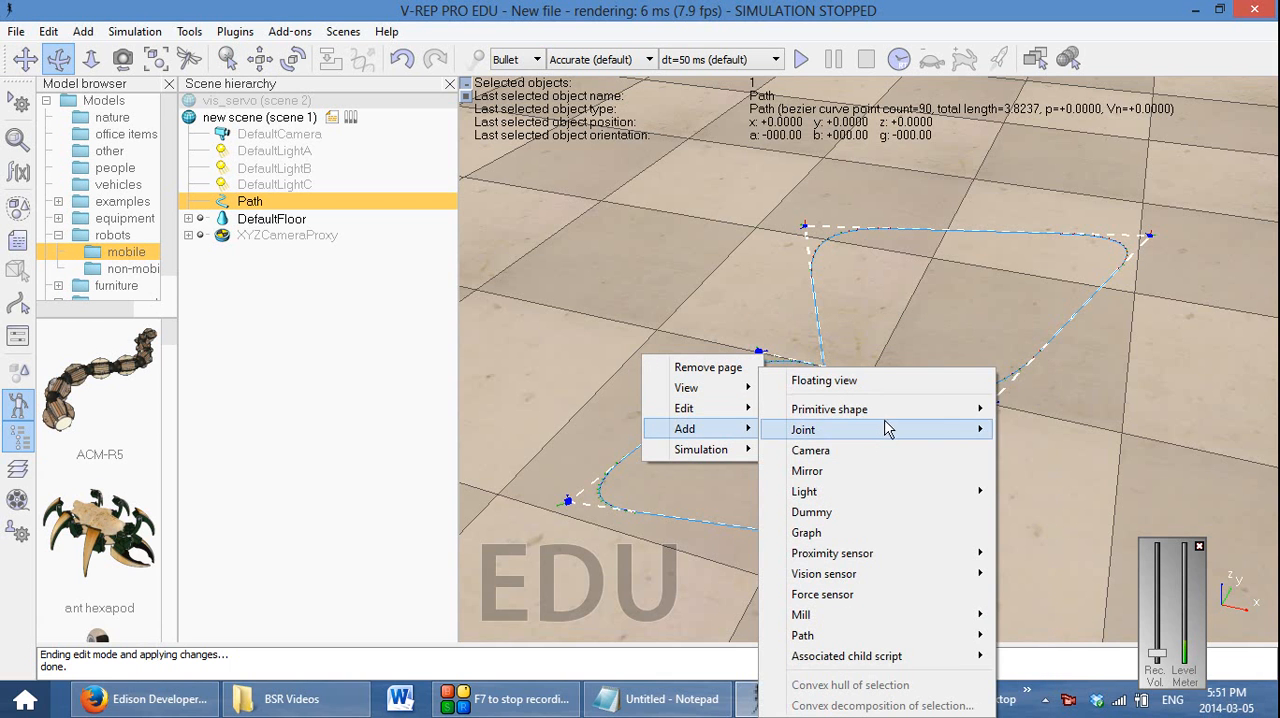
mouse_move(900, 409)
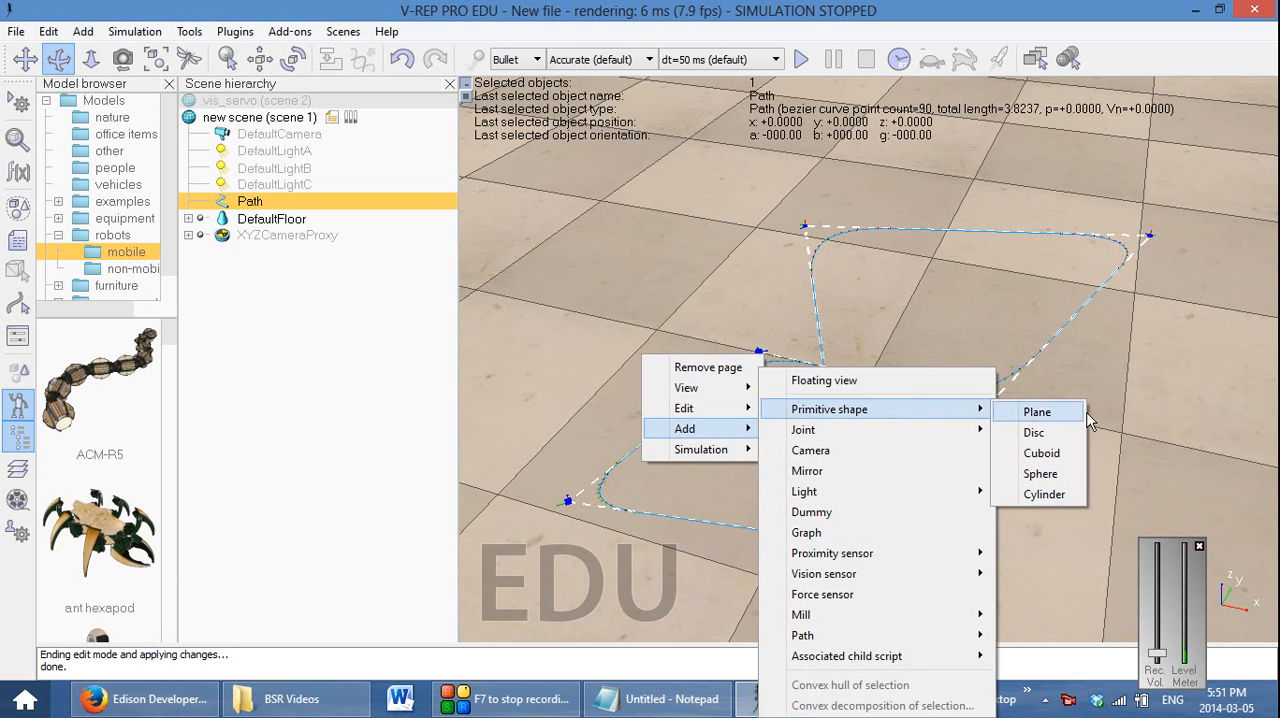
left_click(1080, 475)
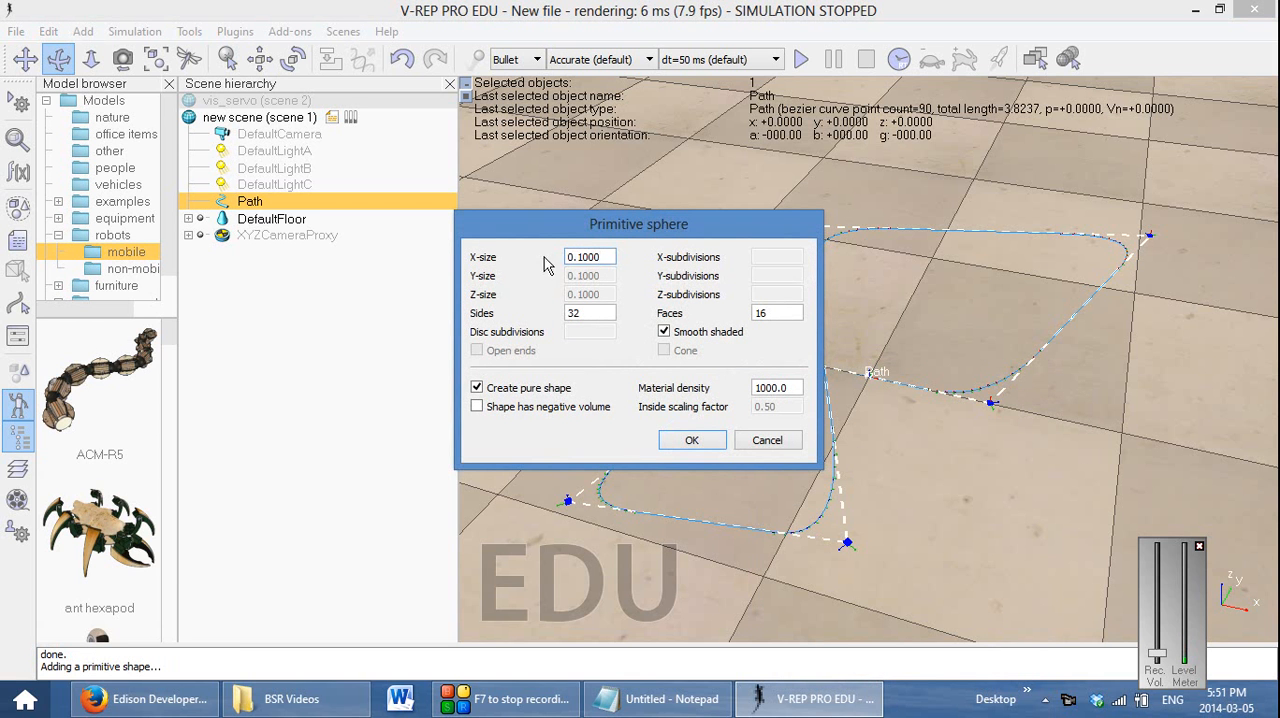
left_click_drag(600, 224, 322, 193)
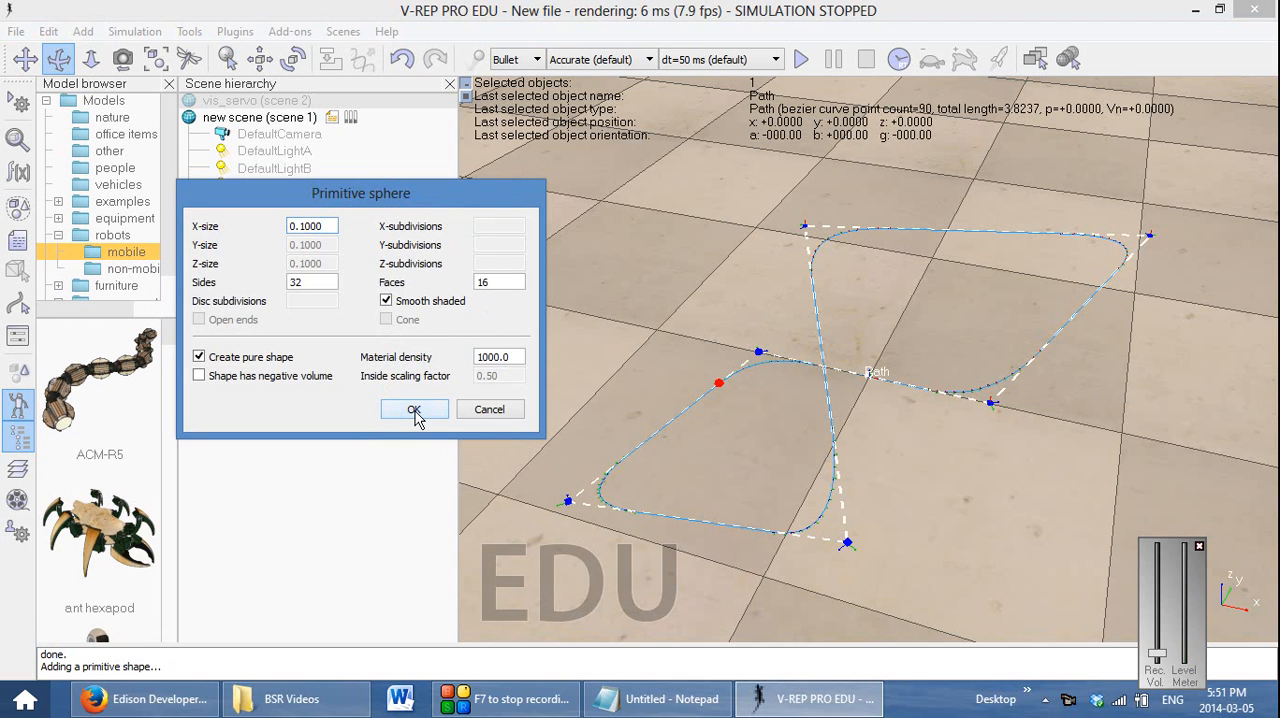
left_click(414, 411)
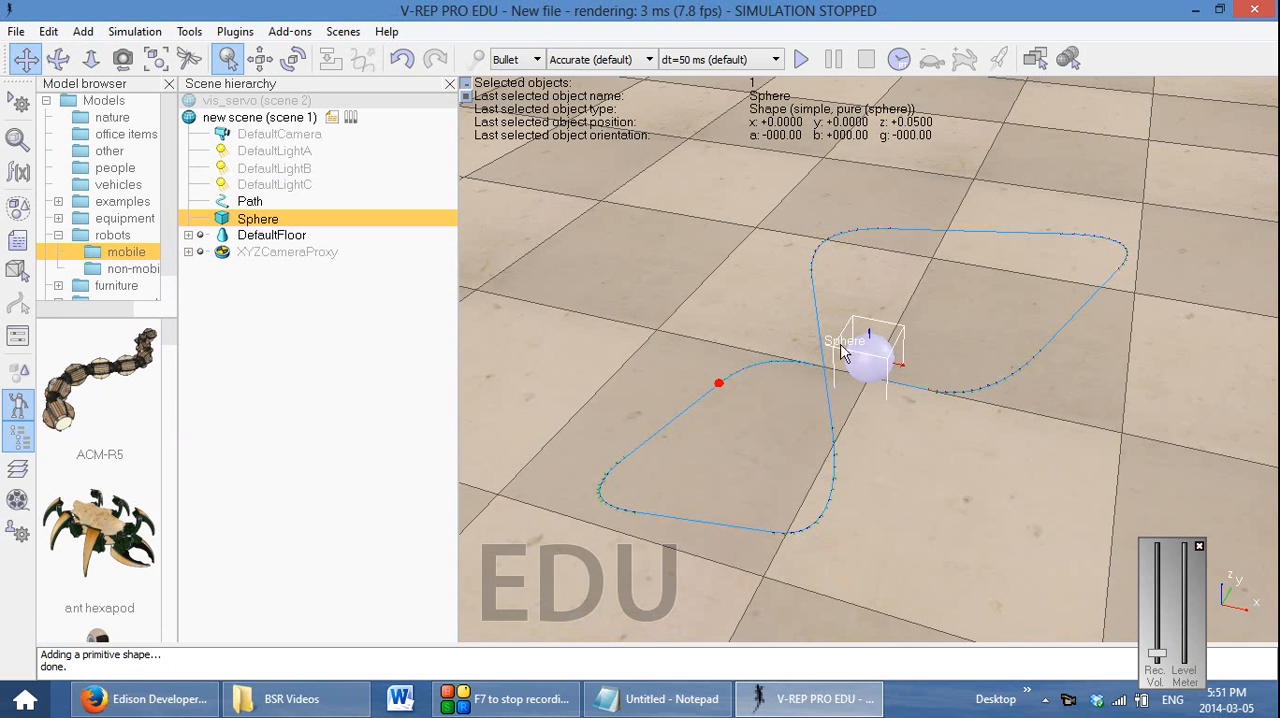
Rename the sphere in the scene hierarchy as target
double_click(258, 219)
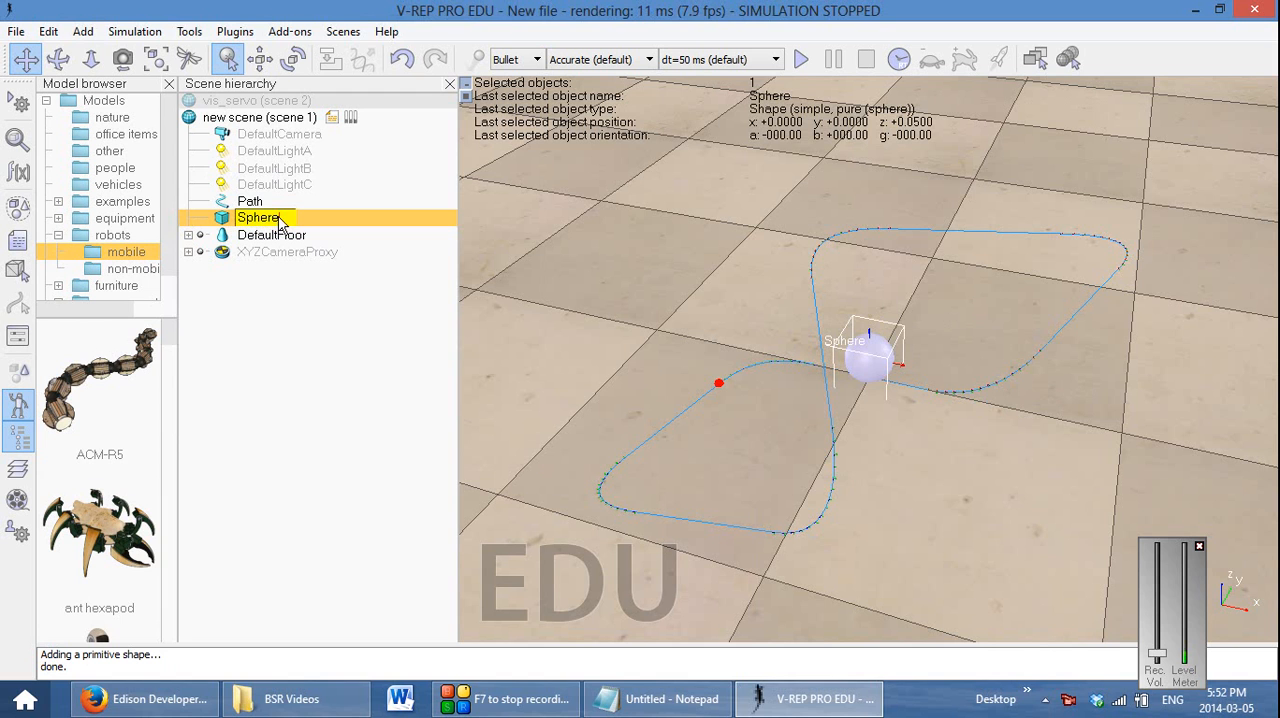
key("Escape")
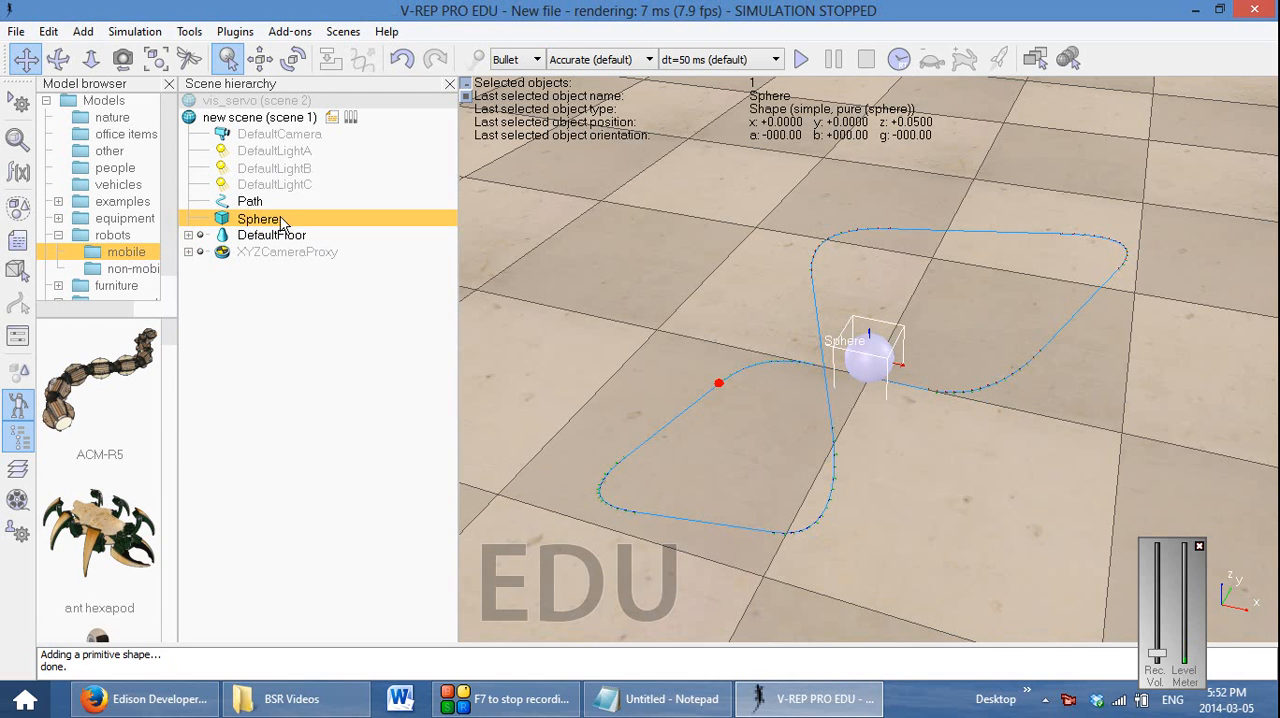
double_click(276, 220)
key("BackSpace")
key("BackSpace")
key("BackSpace")
key("BackSpace")
key("BackSpace")
key("BackSpace")
type("target")
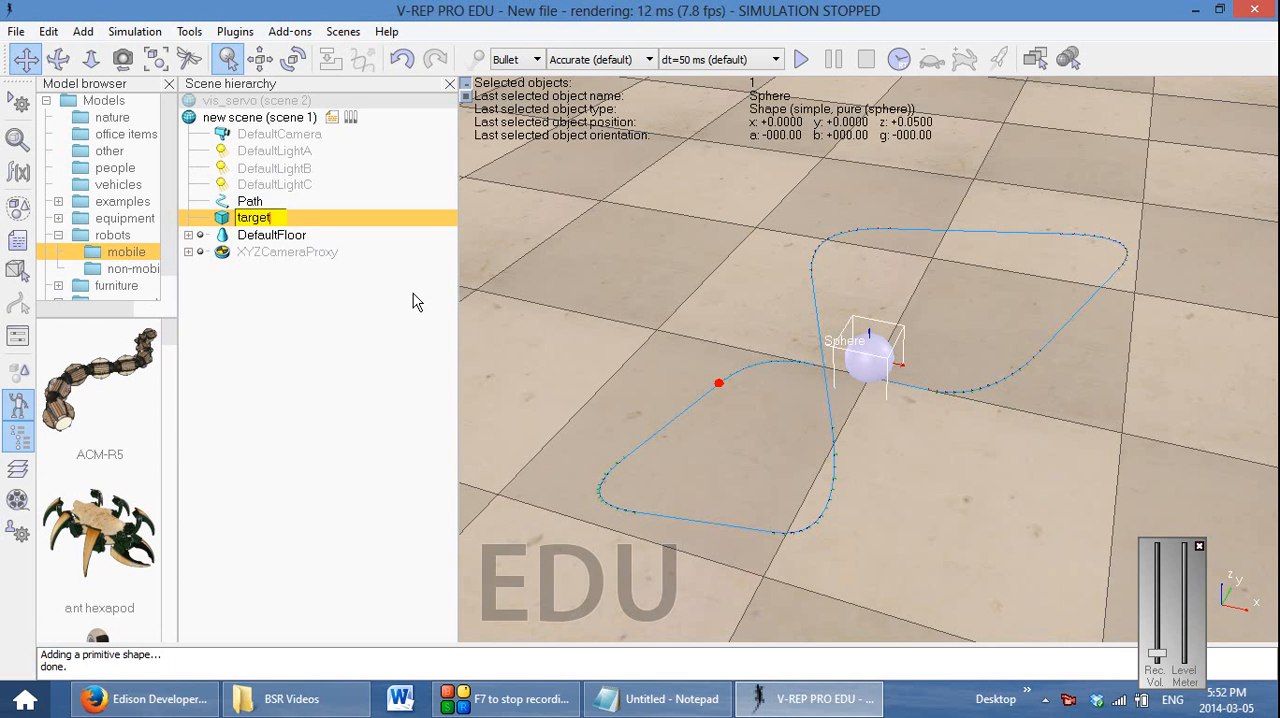
key("Return")
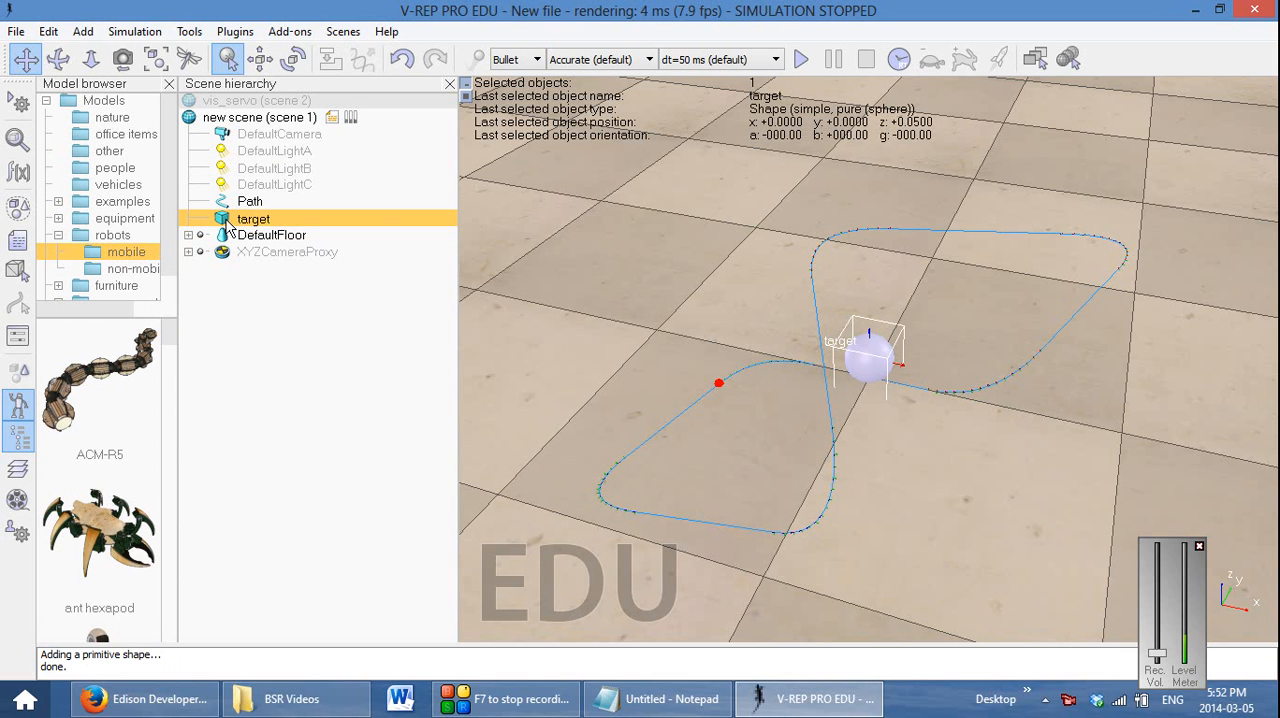
right_click(224, 222)
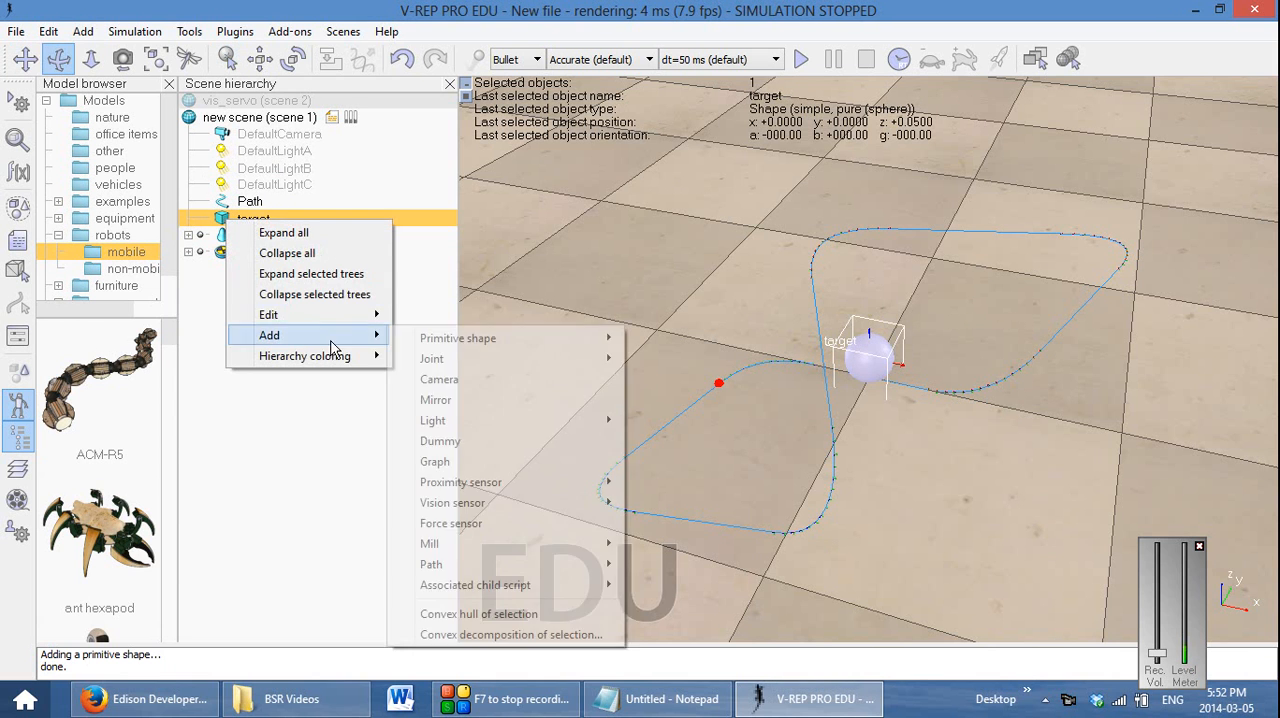
mouse_move(333, 318)
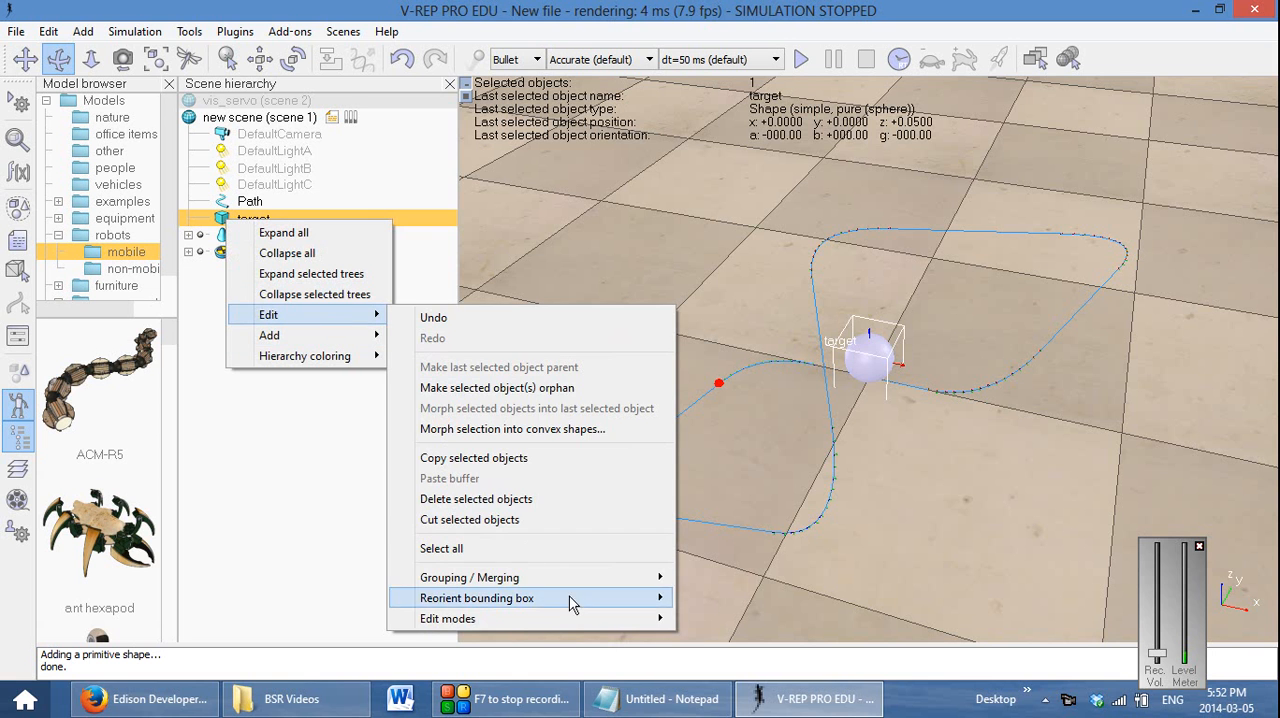
left_click(222, 300)
Colour the target sphere pure red by setting its outside colour's ambient component to red 1.00, green 0.00 and blue 0.00
double_click(222, 218)
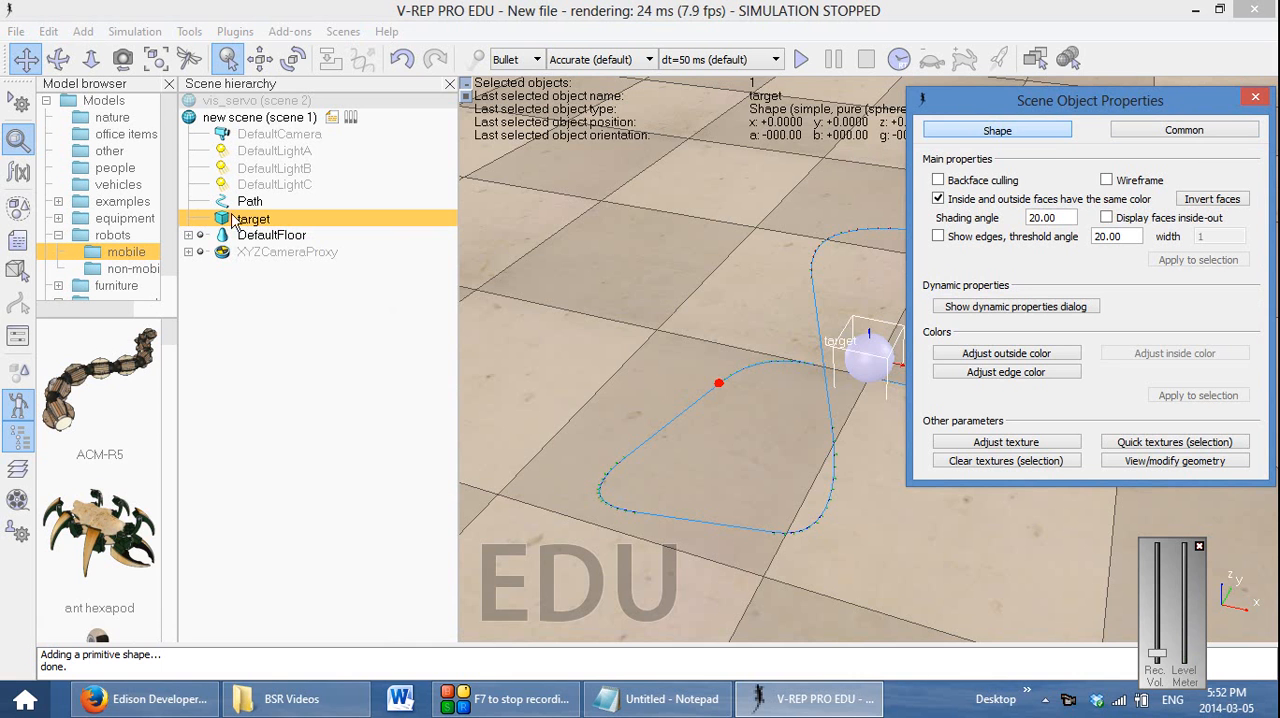
left_click_drag(1063, 107, 442, 99)
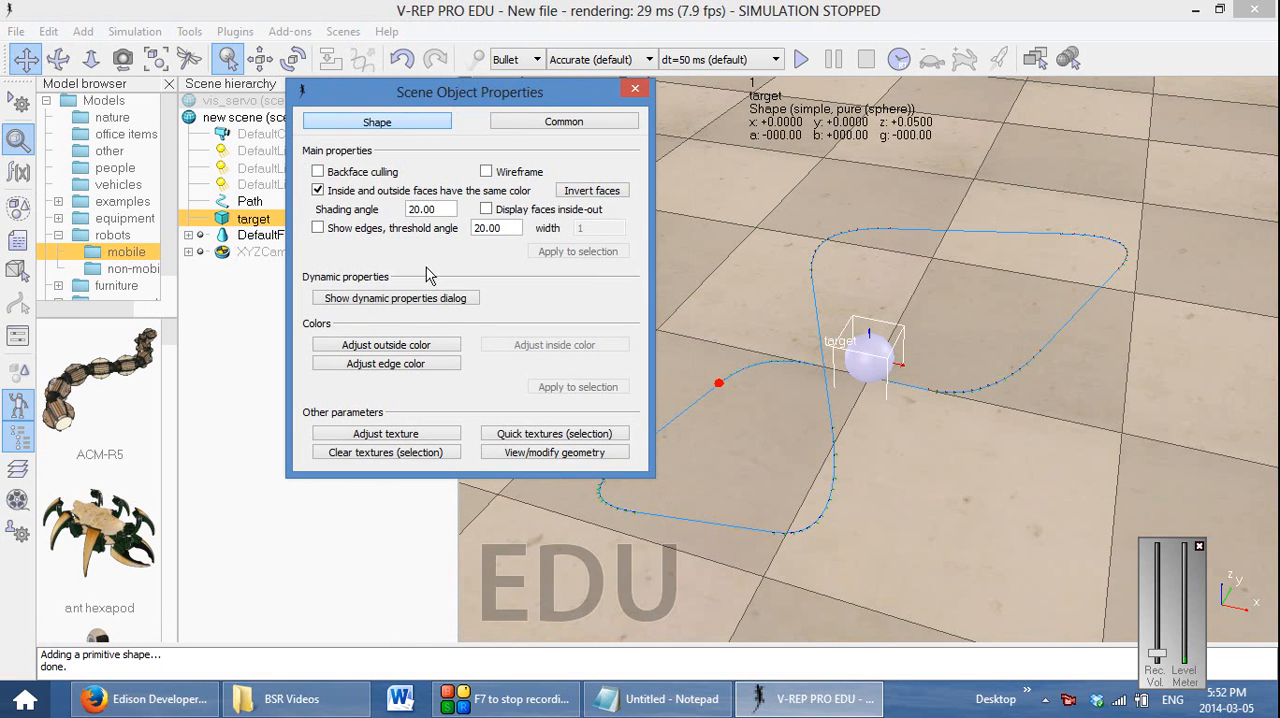
left_click(446, 436)
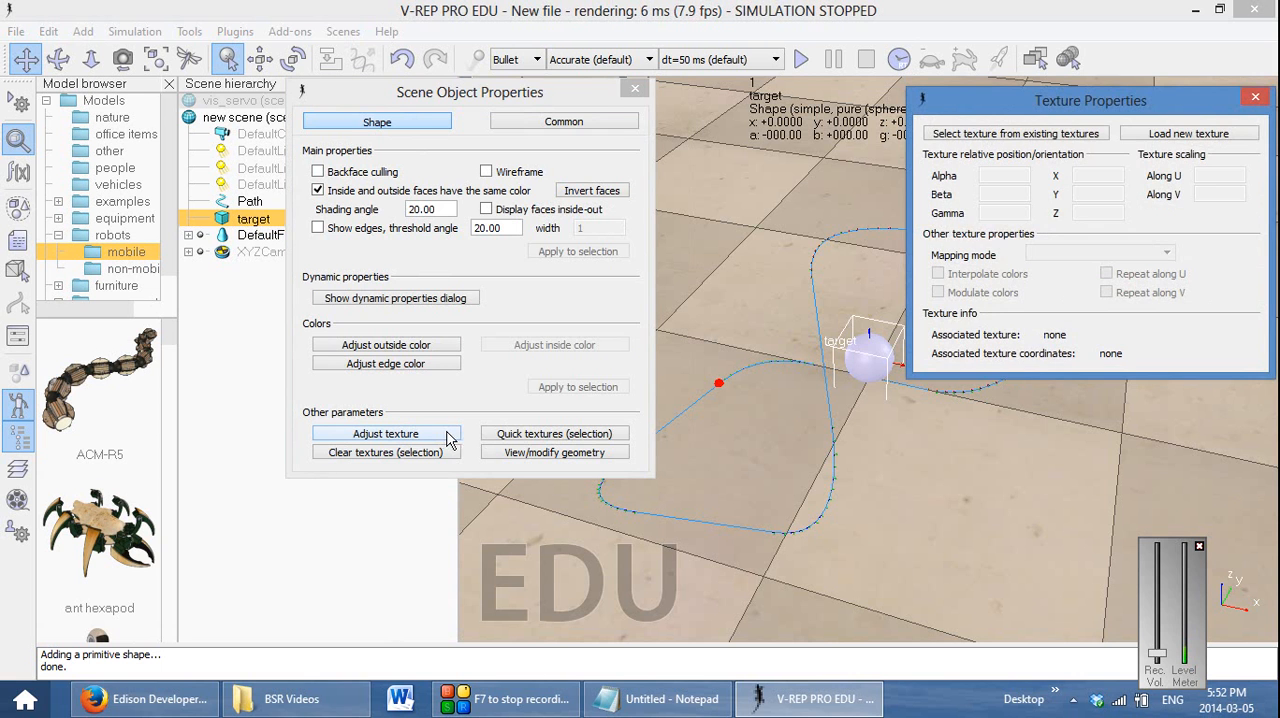
left_click(1257, 106)
left_click(374, 346)
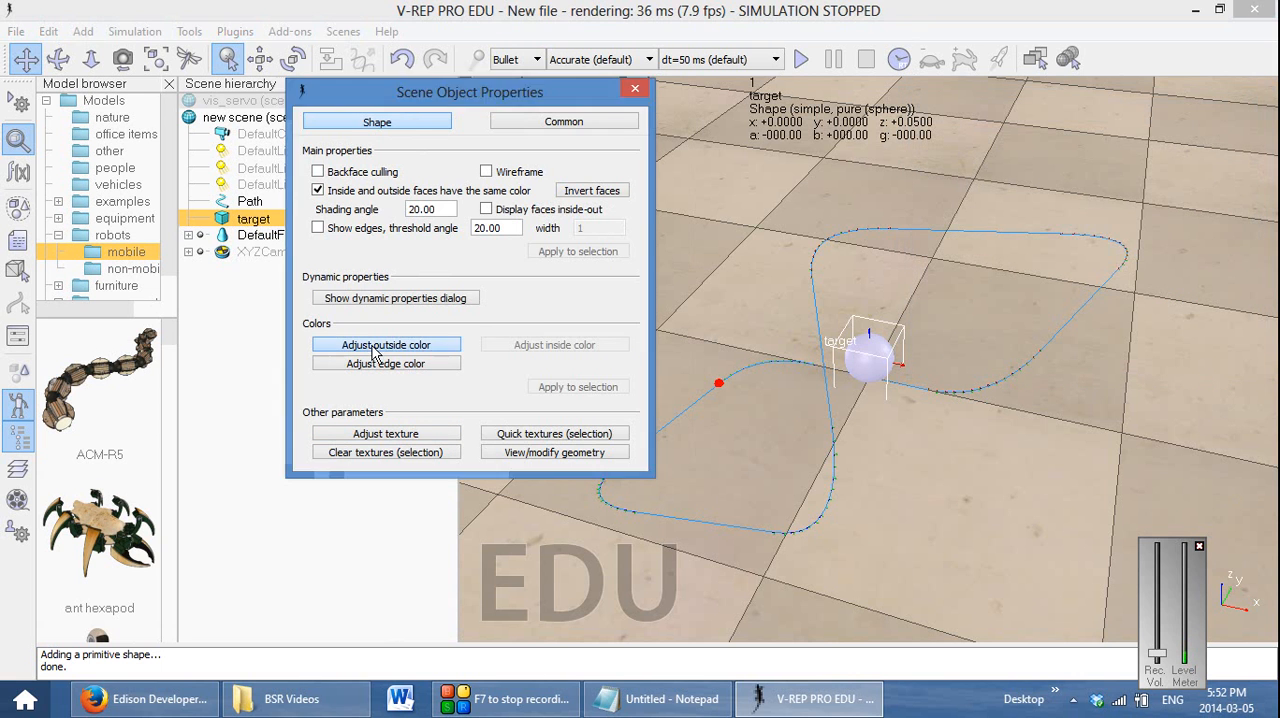
left_click(1195, 137)
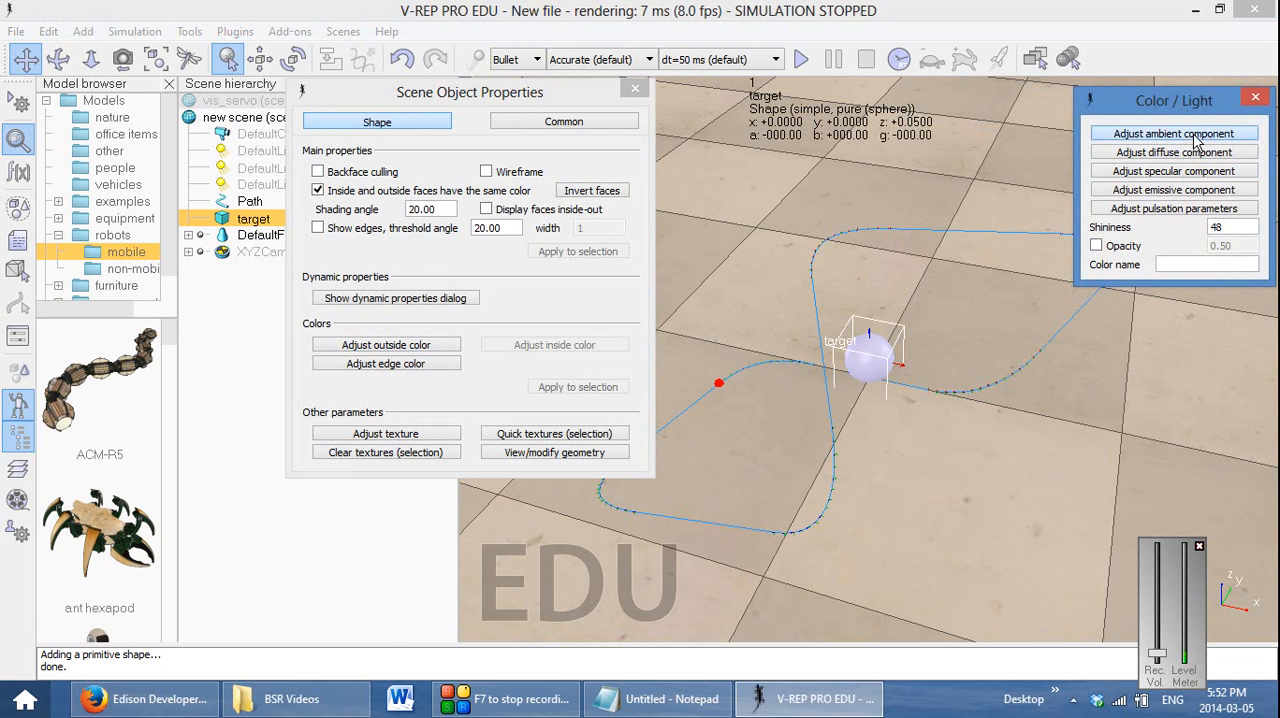
left_click_drag(964, 121, 252, 186)
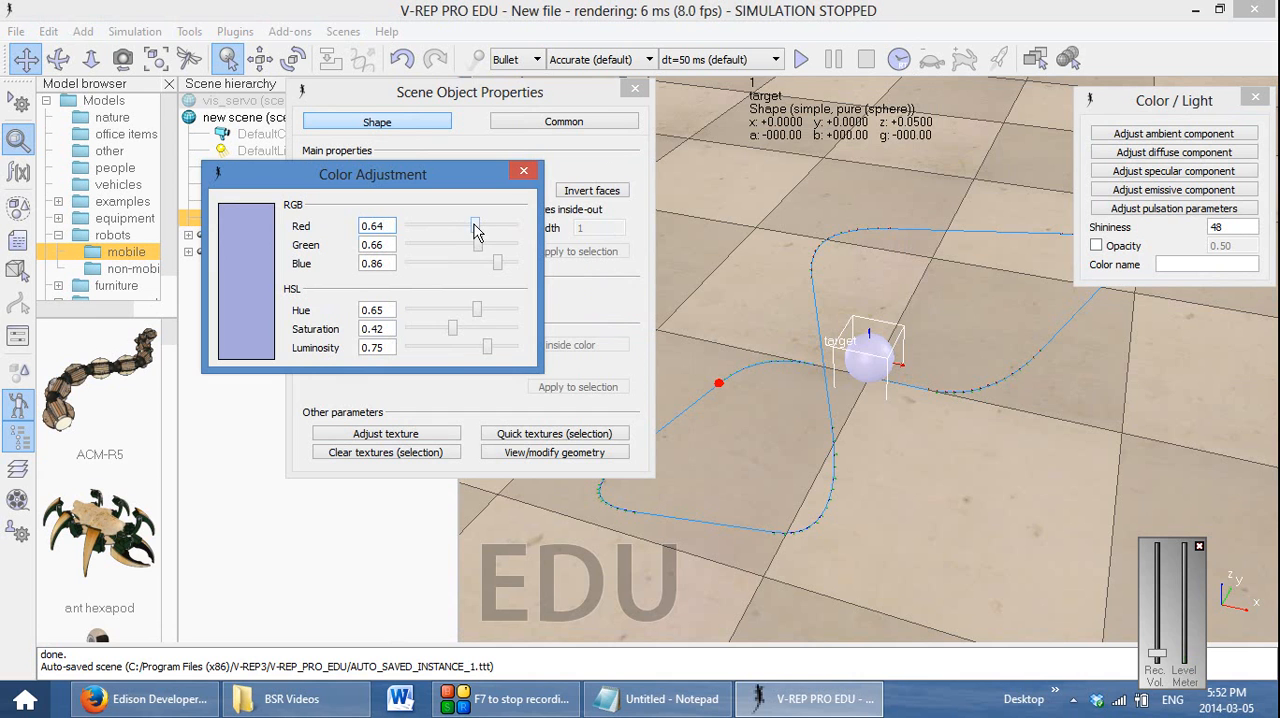
left_click_drag(474, 229, 409, 245)
left_click_drag(500, 268, 392, 270)
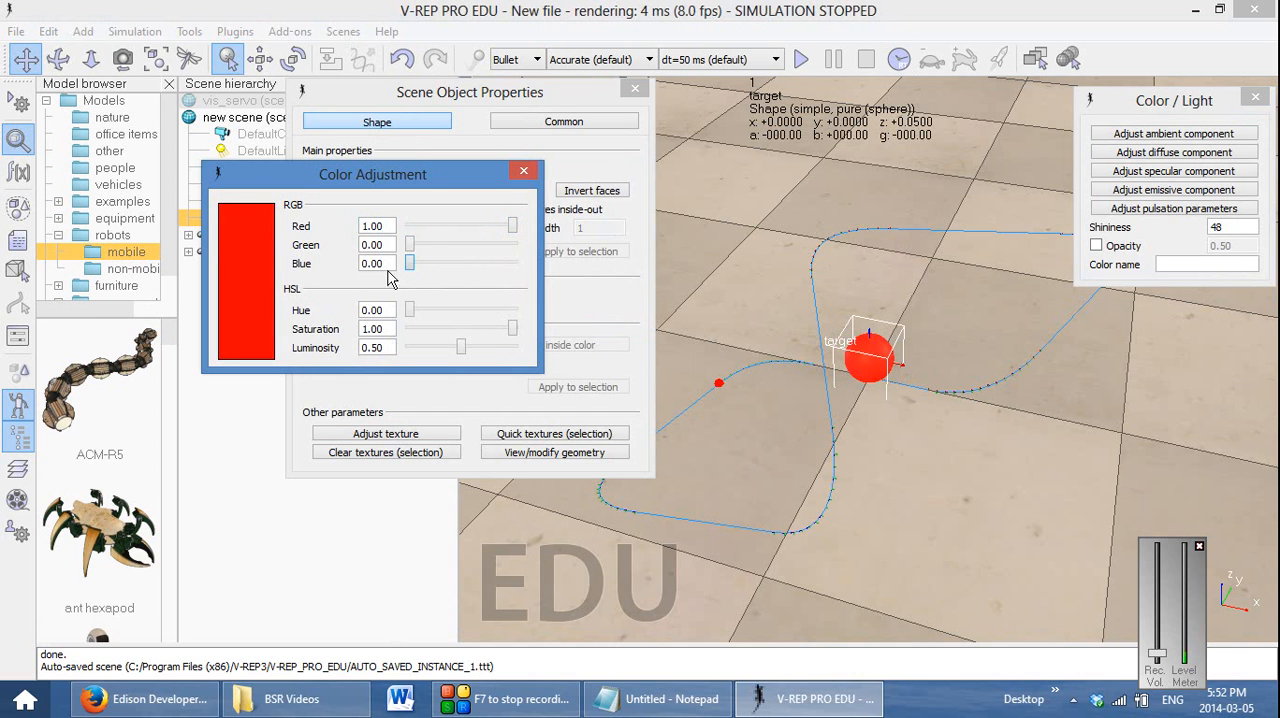
left_click(523, 170)
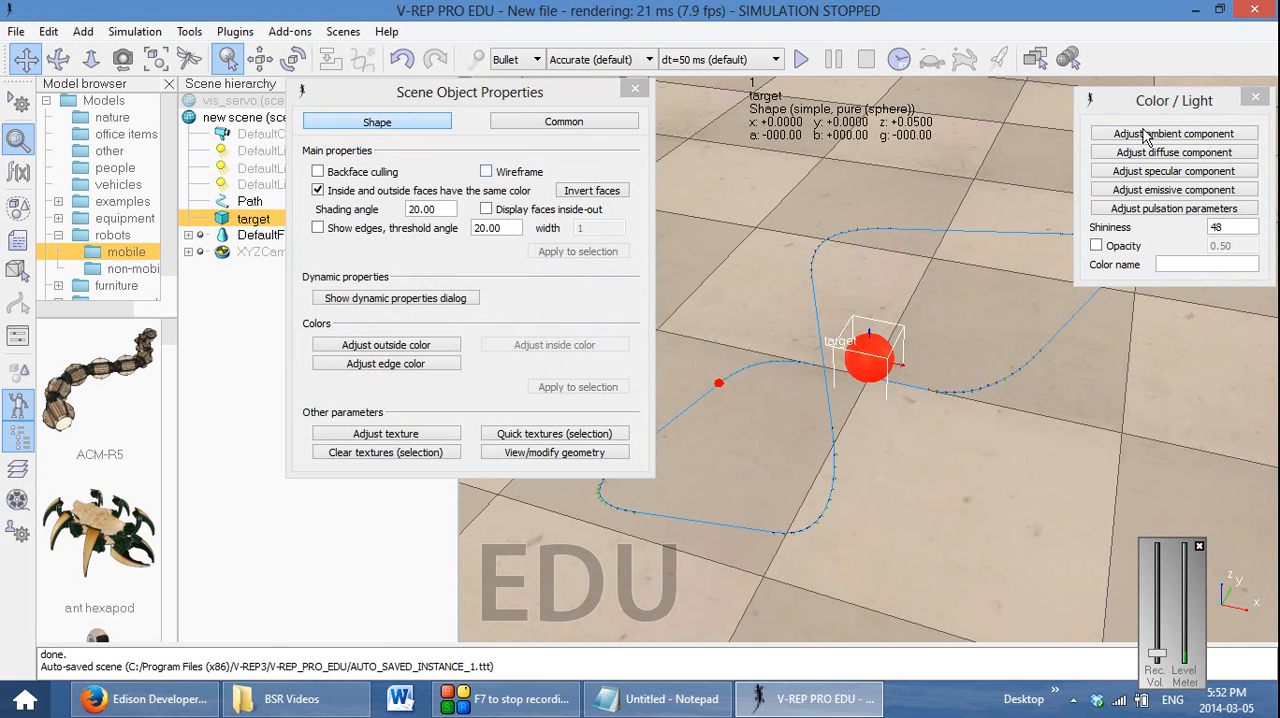
left_click(1255, 96)
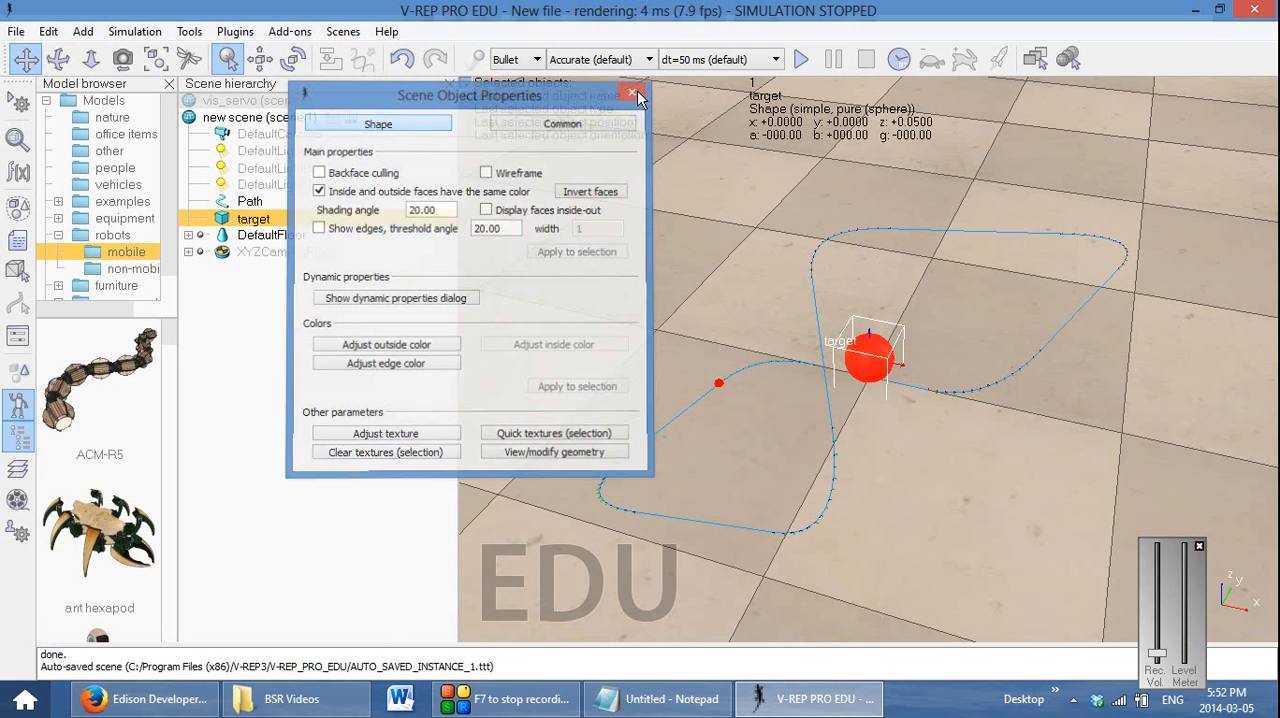
left_click(634, 88)
Add a dummy to the scene and make it a child of Path in the hierarchy
scroll(878, 390, "up", 2)
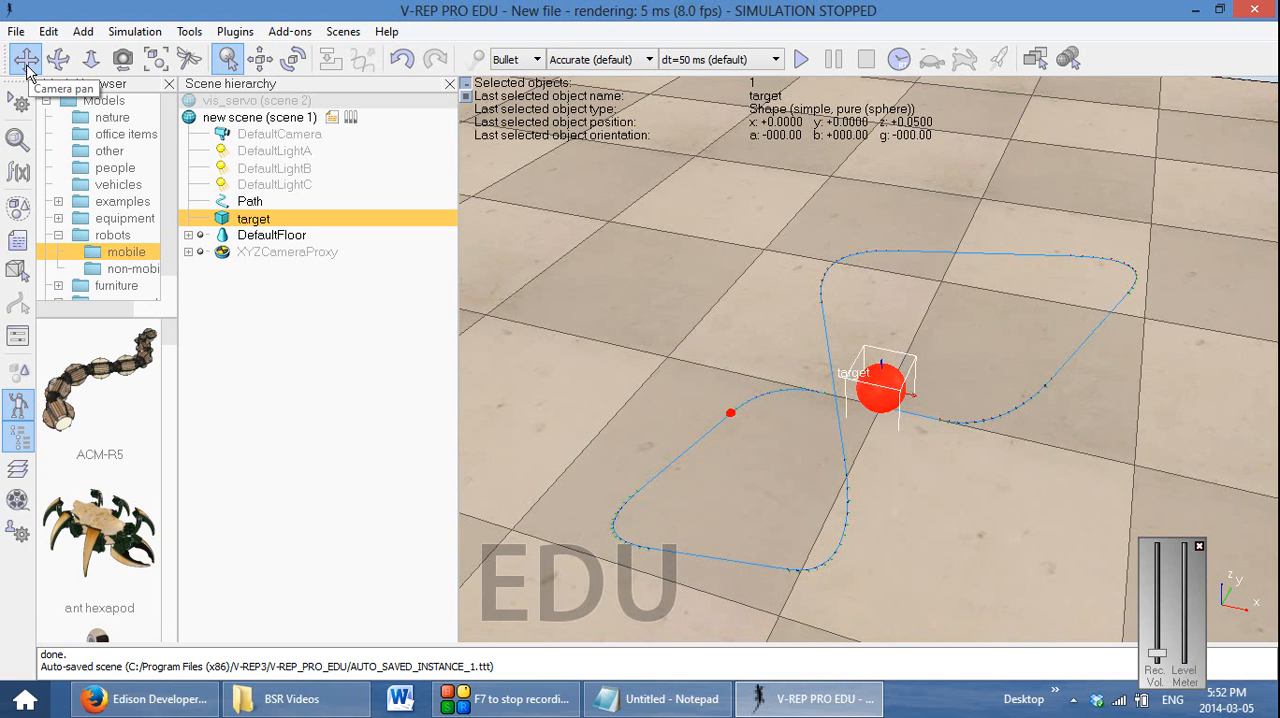
left_click(756, 343)
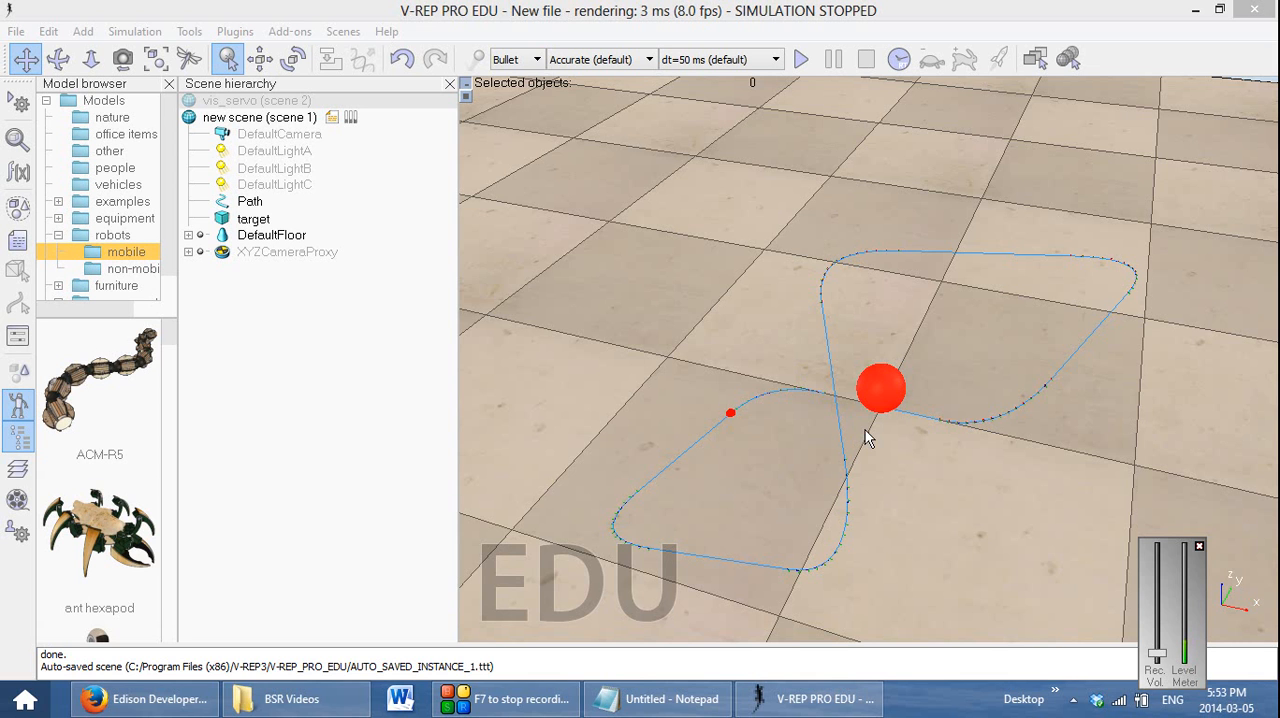
right_click(696, 324)
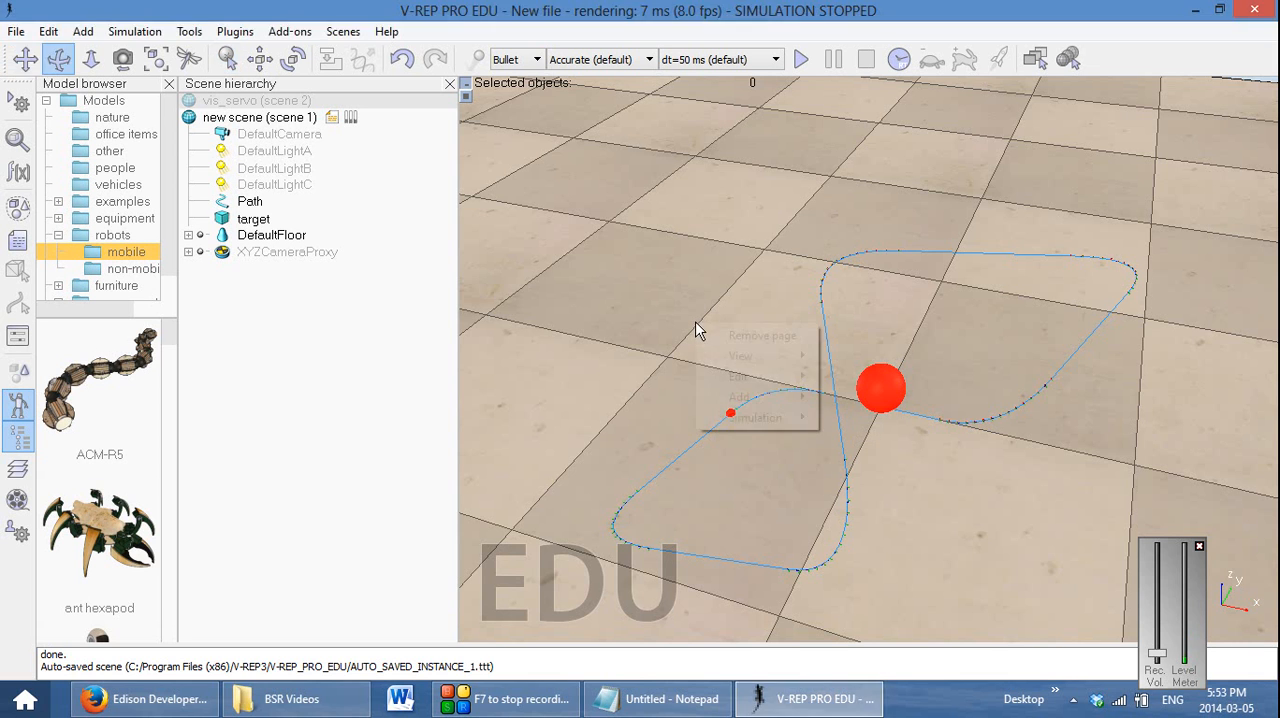
mouse_move(740, 397)
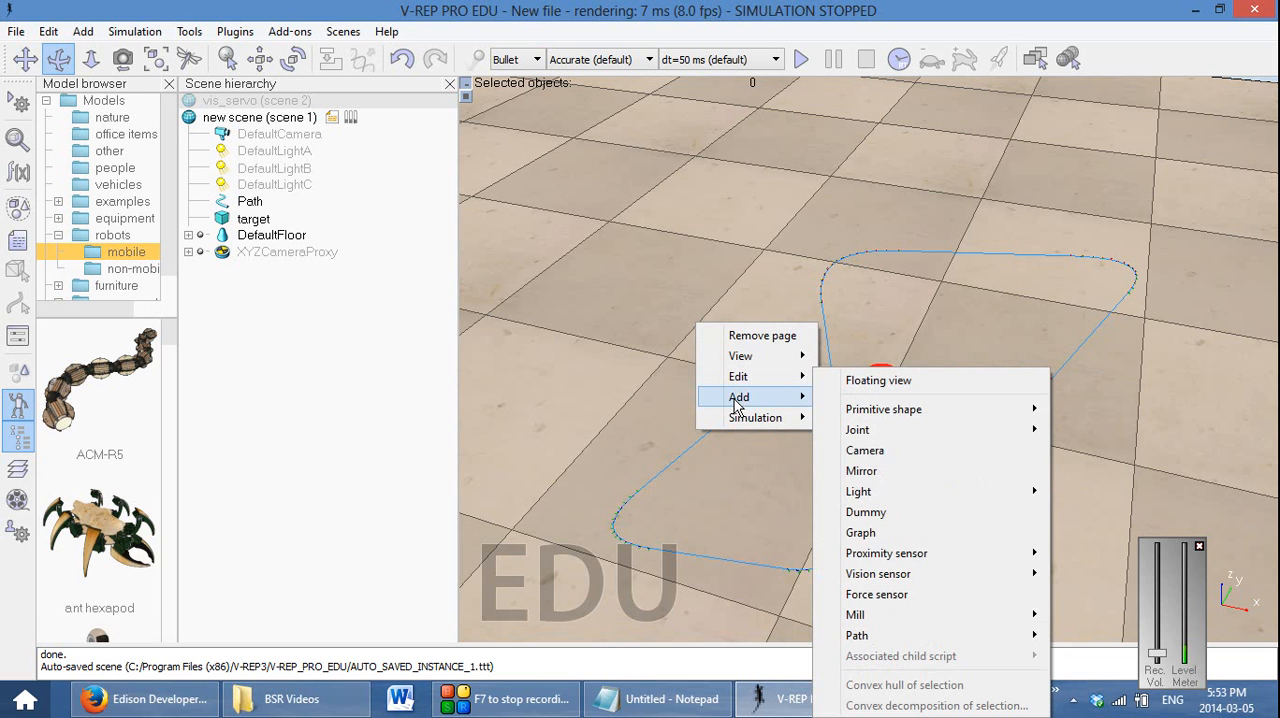
left_click(884, 518)
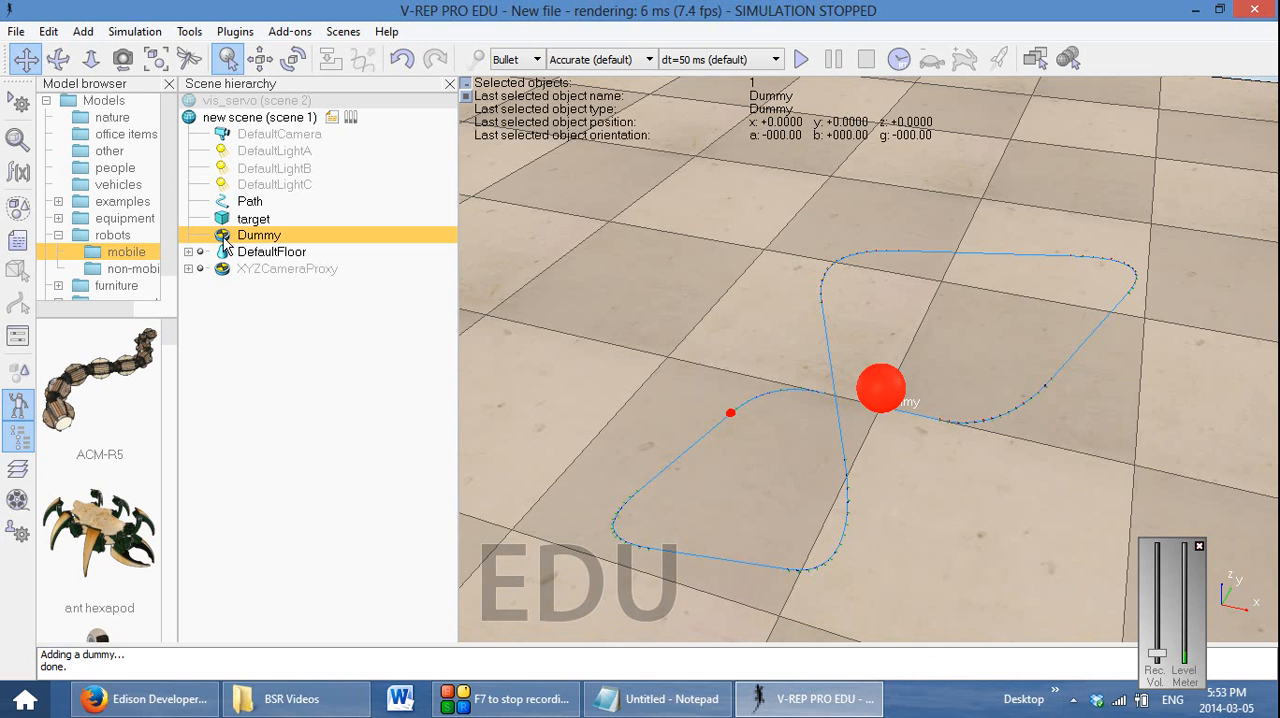
left_click_drag(224, 243, 247, 210)
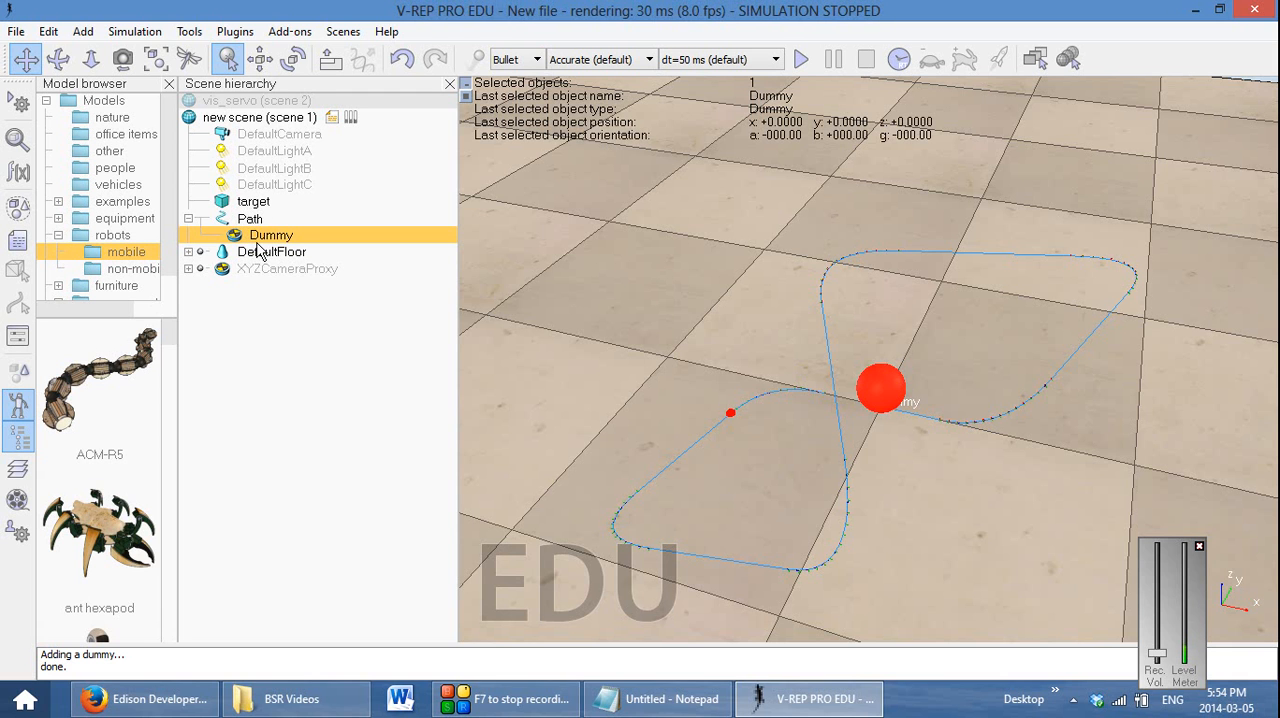
Make the target sphere a child of Dummy in the scene hierarchy
left_click(226, 207)
left_click_drag(224, 207, 250, 236)
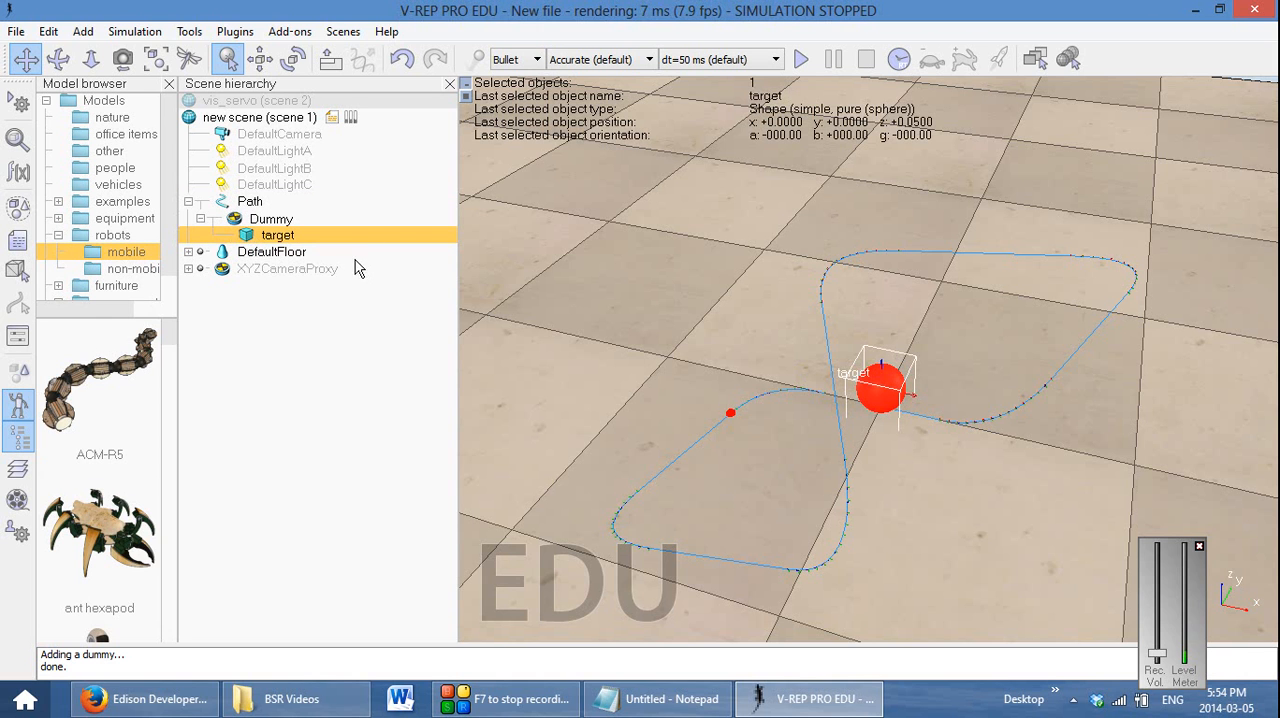
Check the target nominal velocity of Path and run a short test simulation before stopping it
double_click(223, 204)
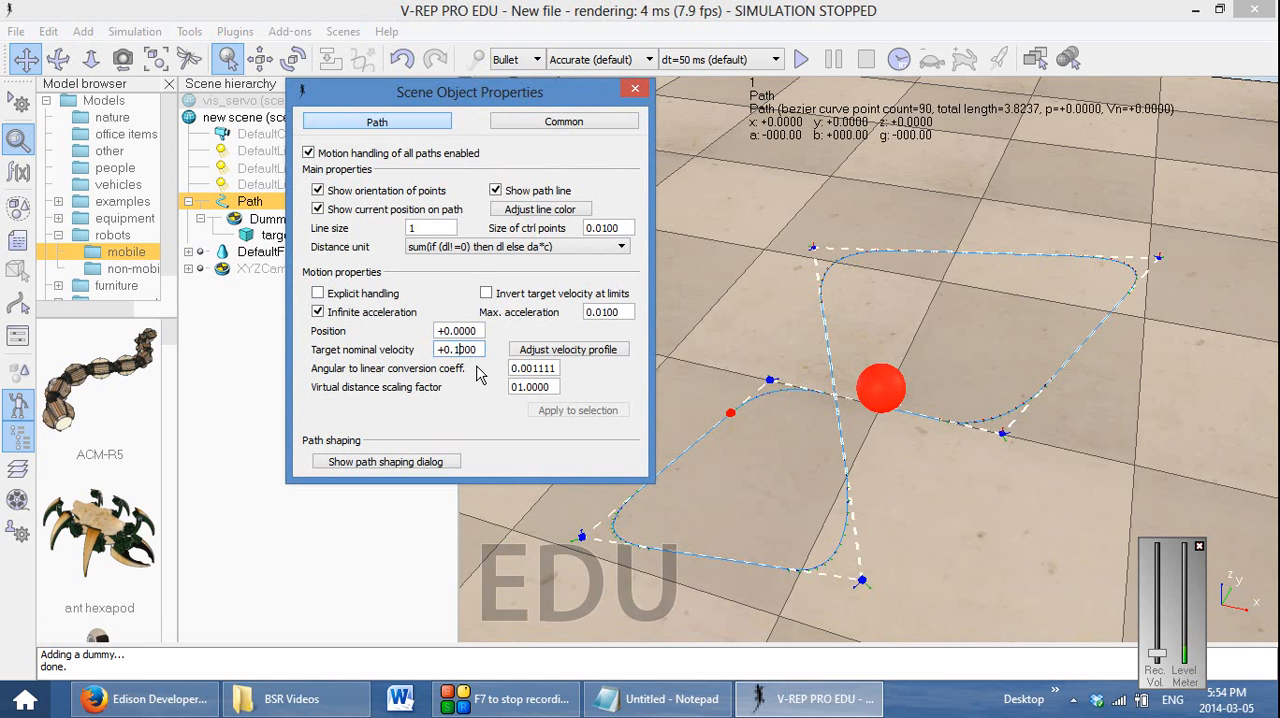
left_click(633, 90)
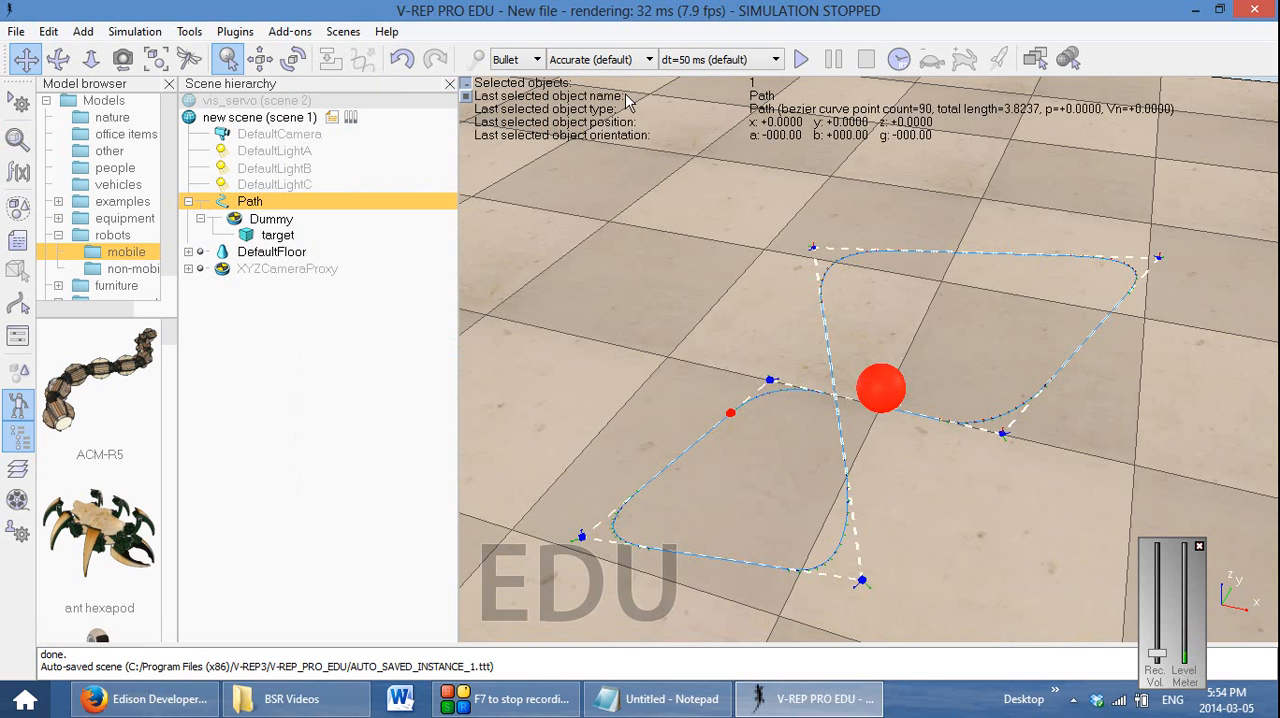
left_click(801, 60)
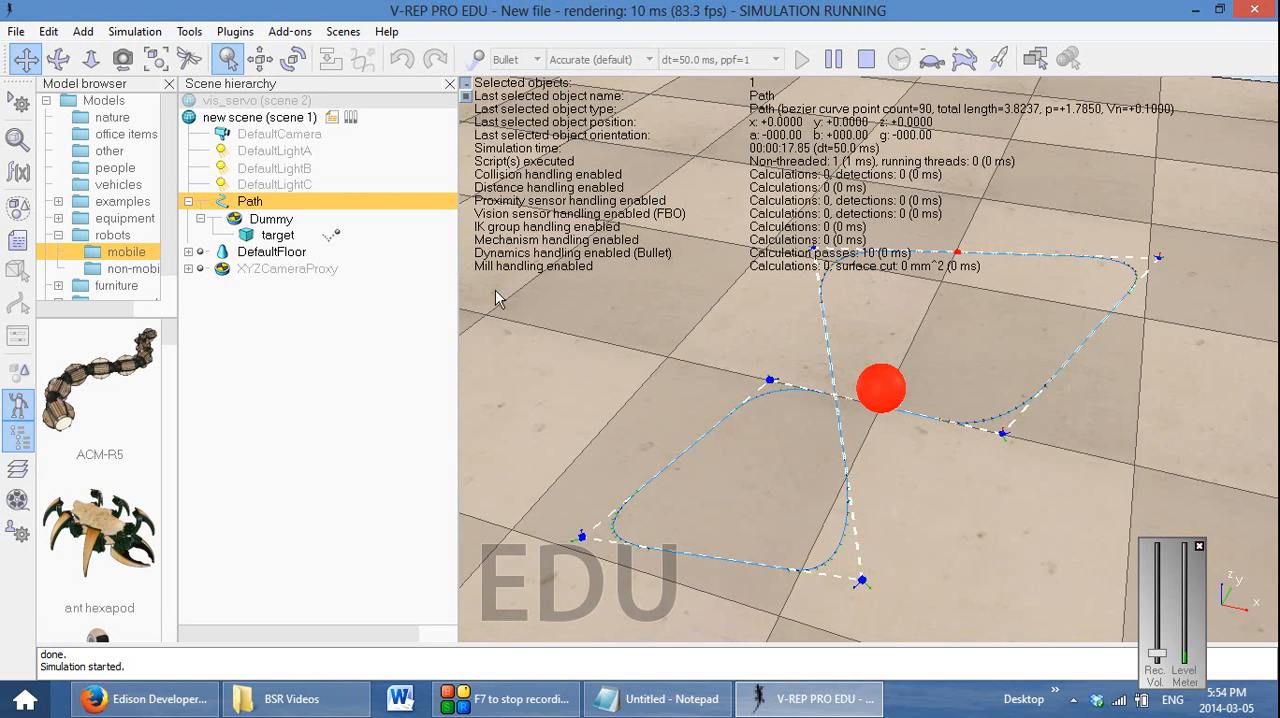
left_click(866, 62)
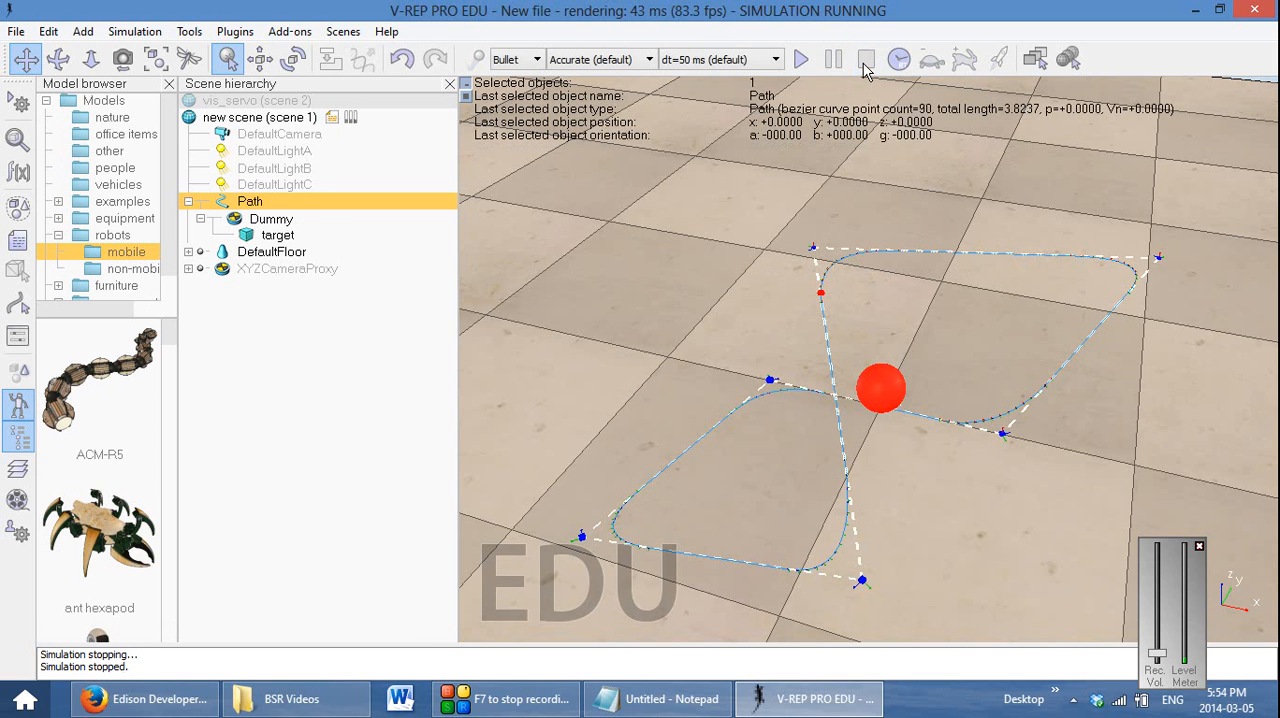
Make the target sphere a static body in its rigid body dynamic properties
double_click(246, 236)
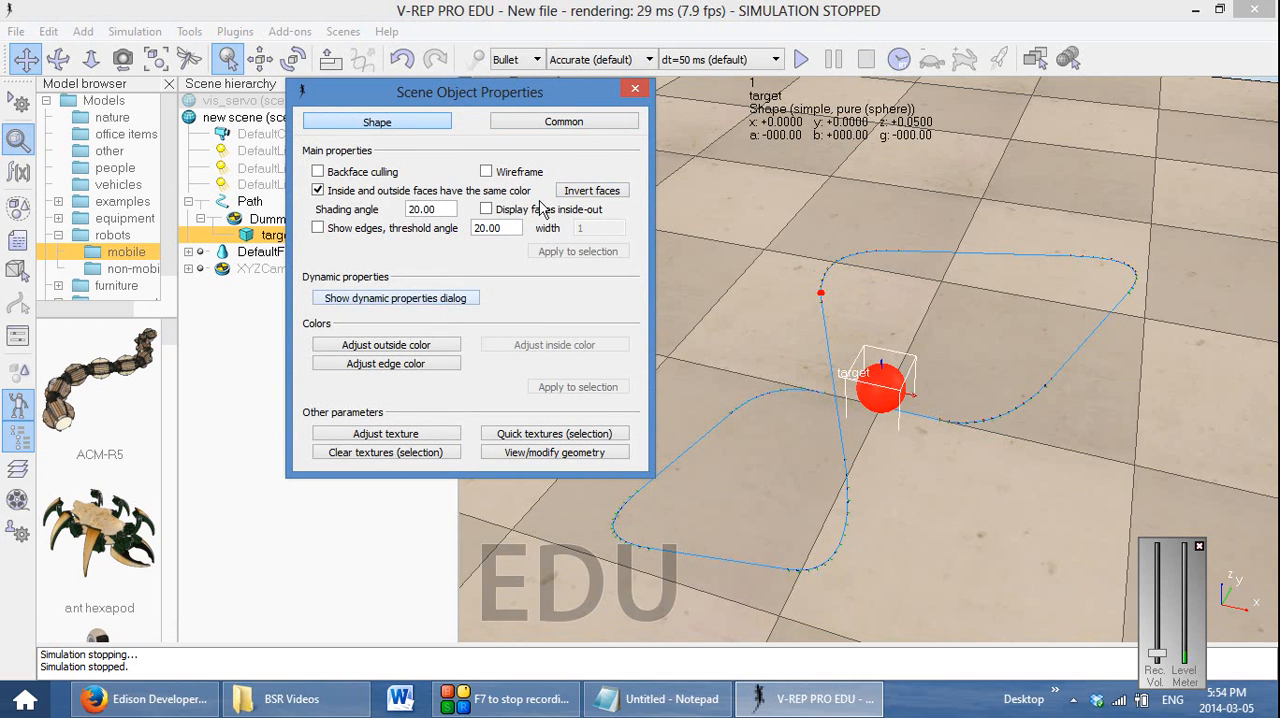
left_click(592, 128)
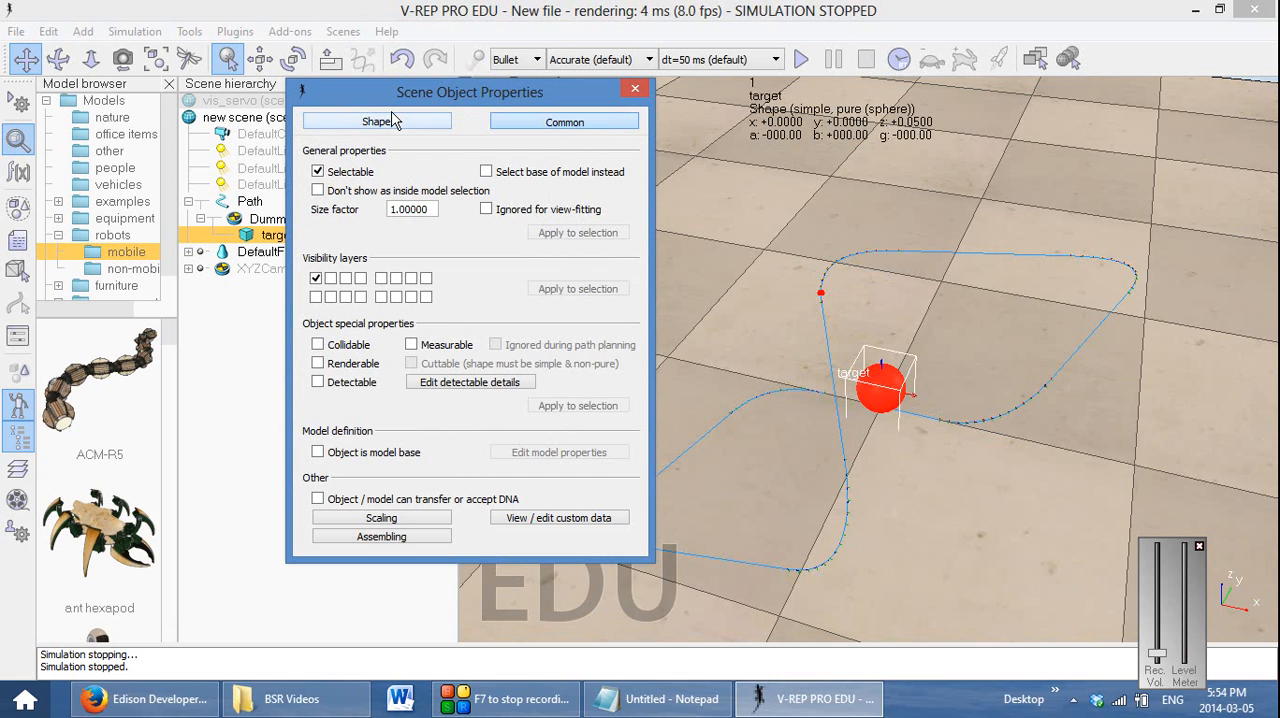
left_click(393, 120)
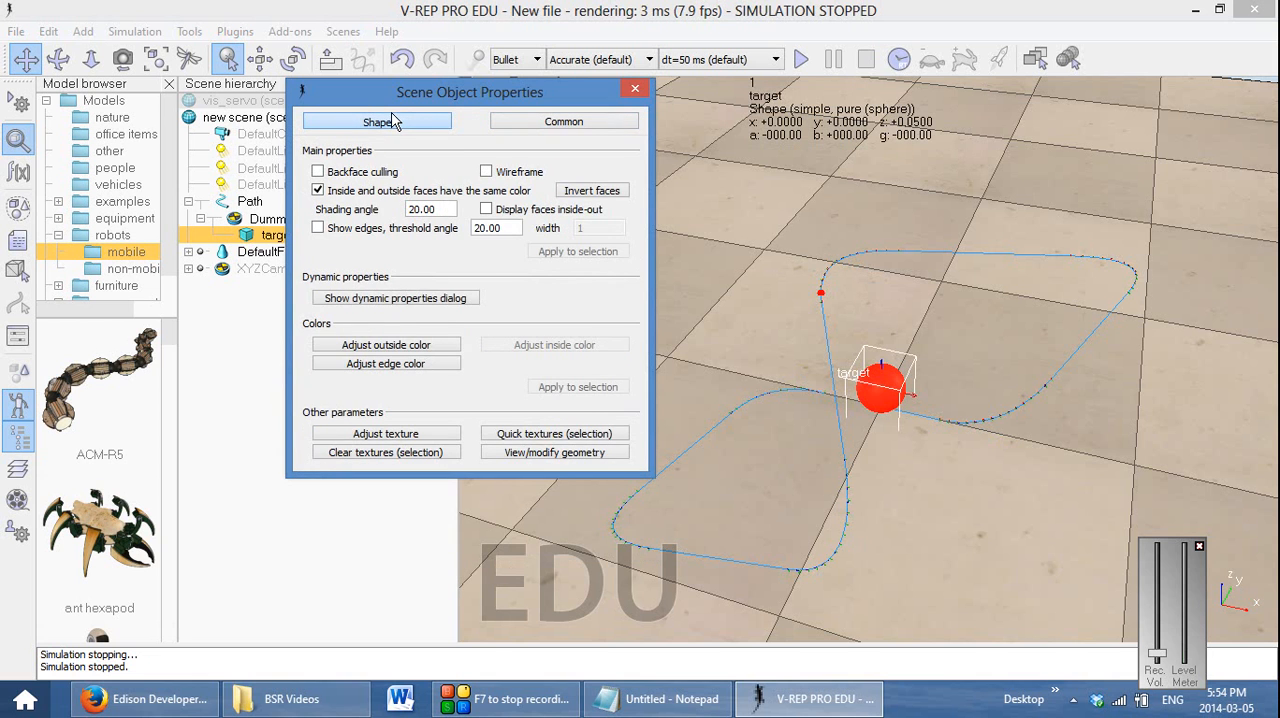
left_click(518, 124)
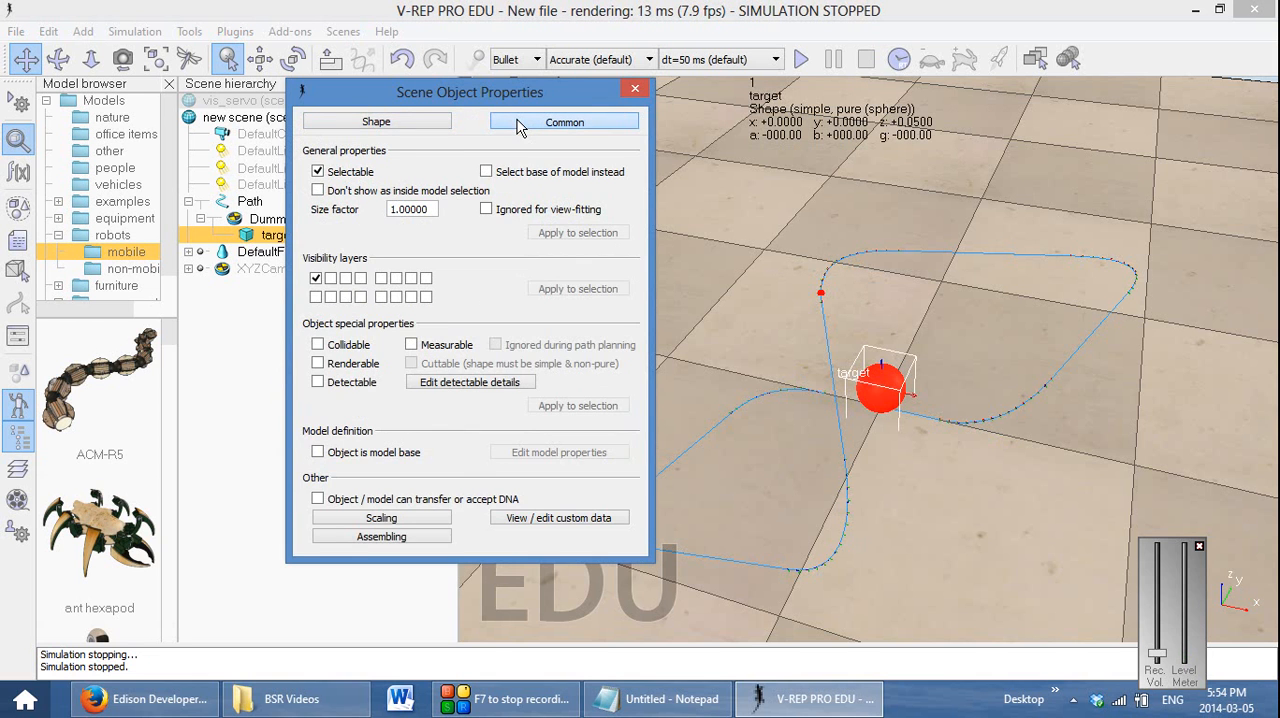
left_click(375, 122)
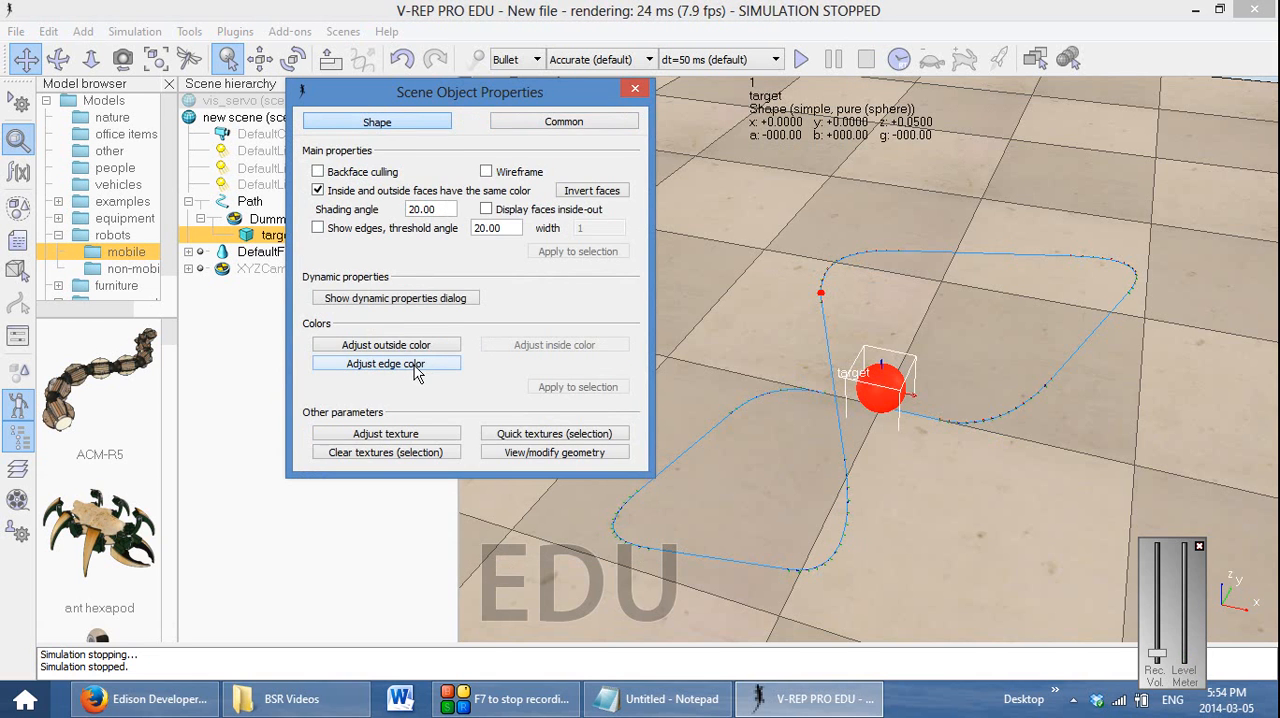
left_click(419, 298)
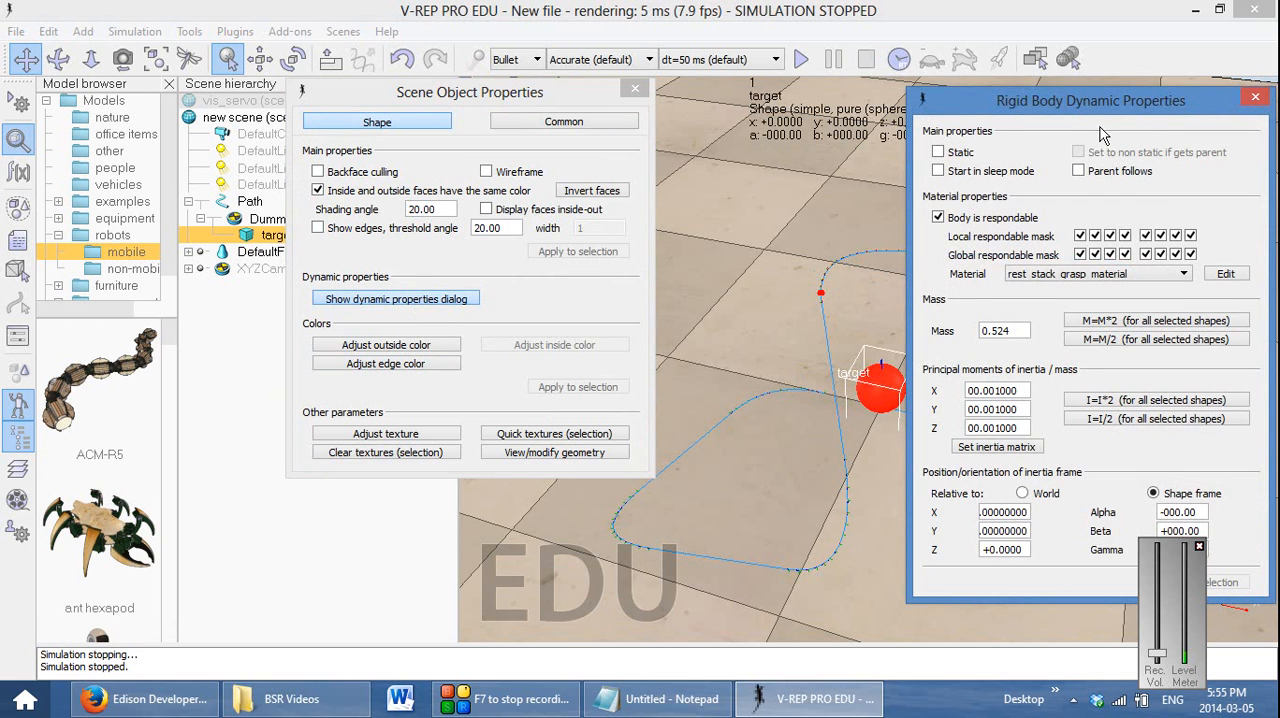
left_click_drag(1092, 103, 922, 148)
left_click(768, 197)
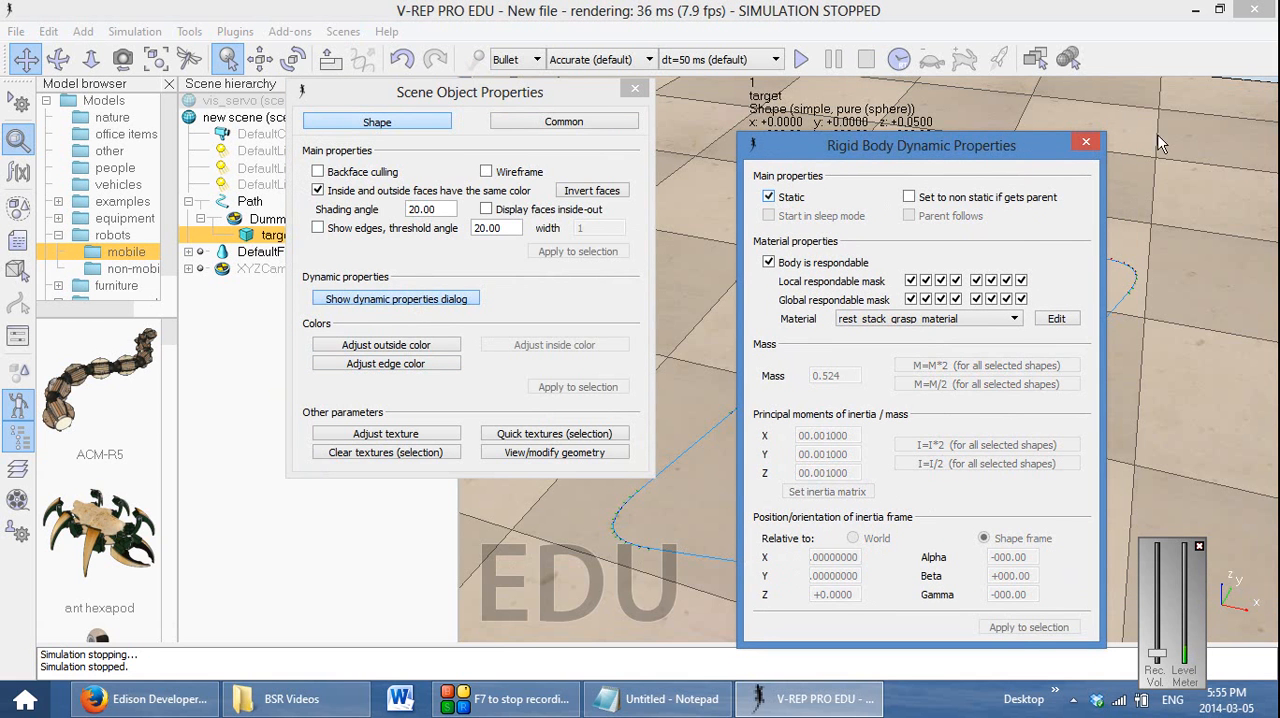
left_click(1088, 145)
left_click(634, 88)
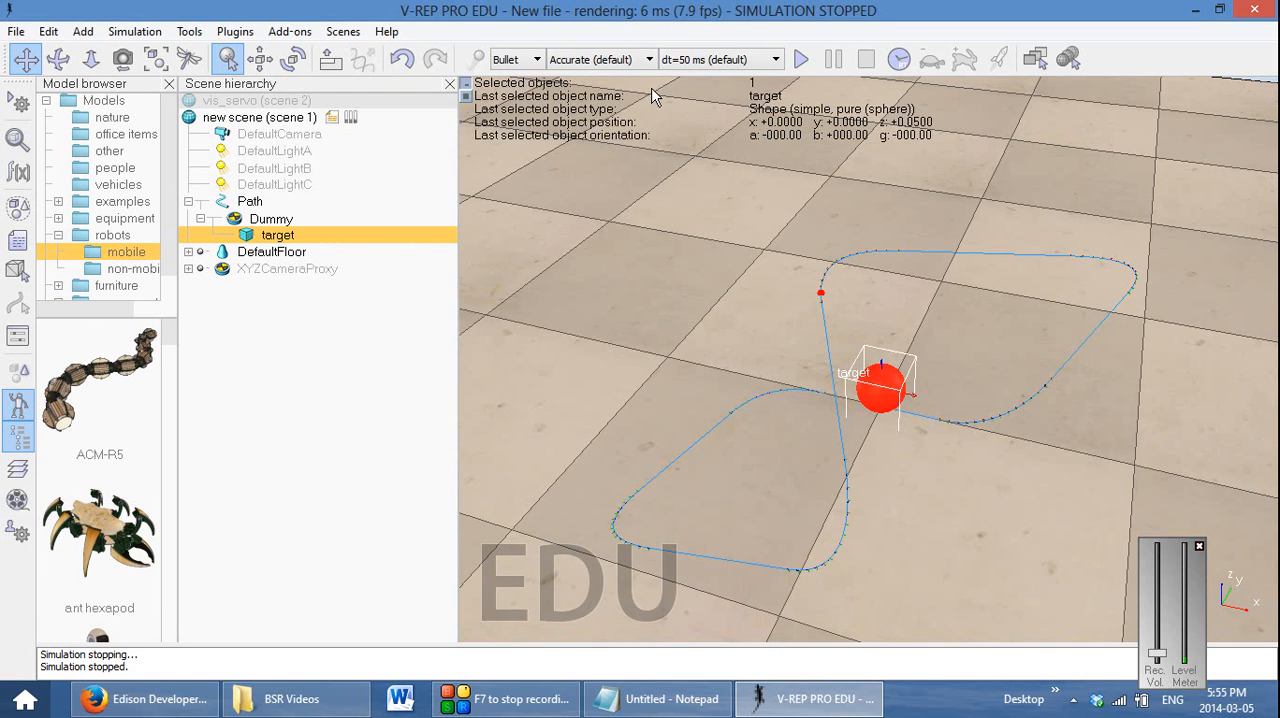
Set Dummy to follow its direct parent path, fixed on the path with offset 0, and test the motion in a simulation
double_click(234, 218)
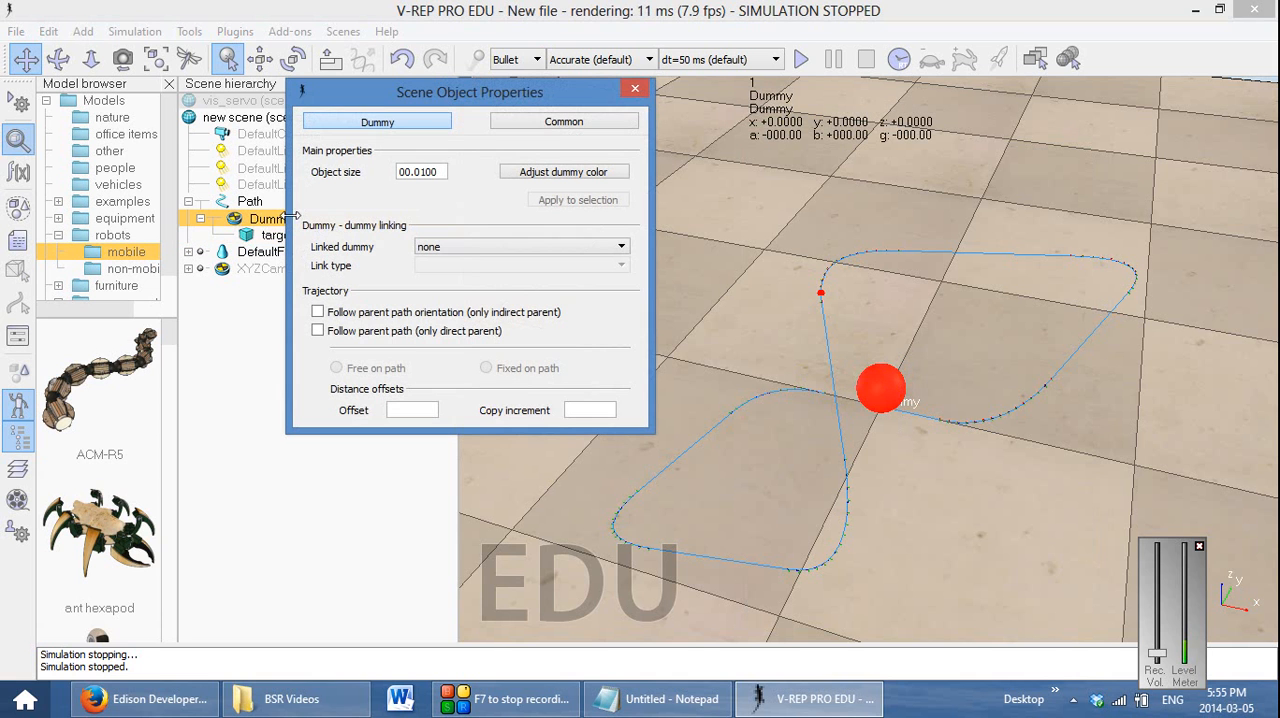
left_click(352, 314)
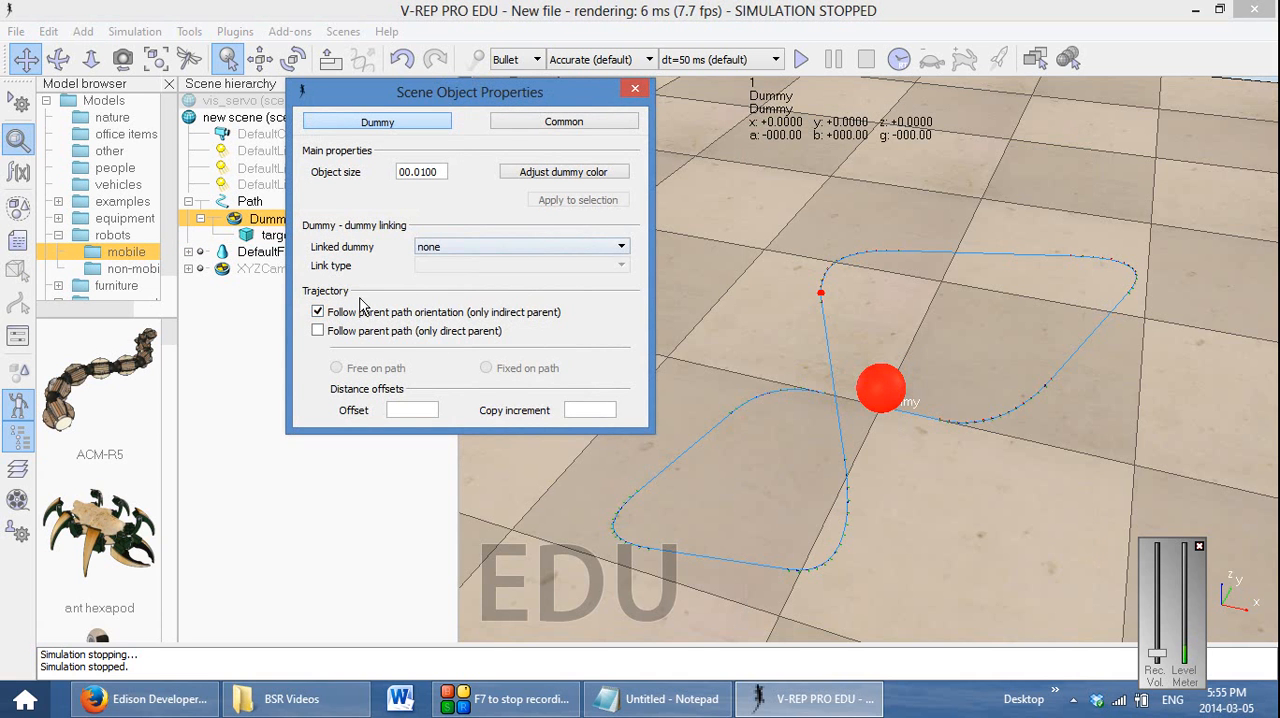
left_click(352, 332)
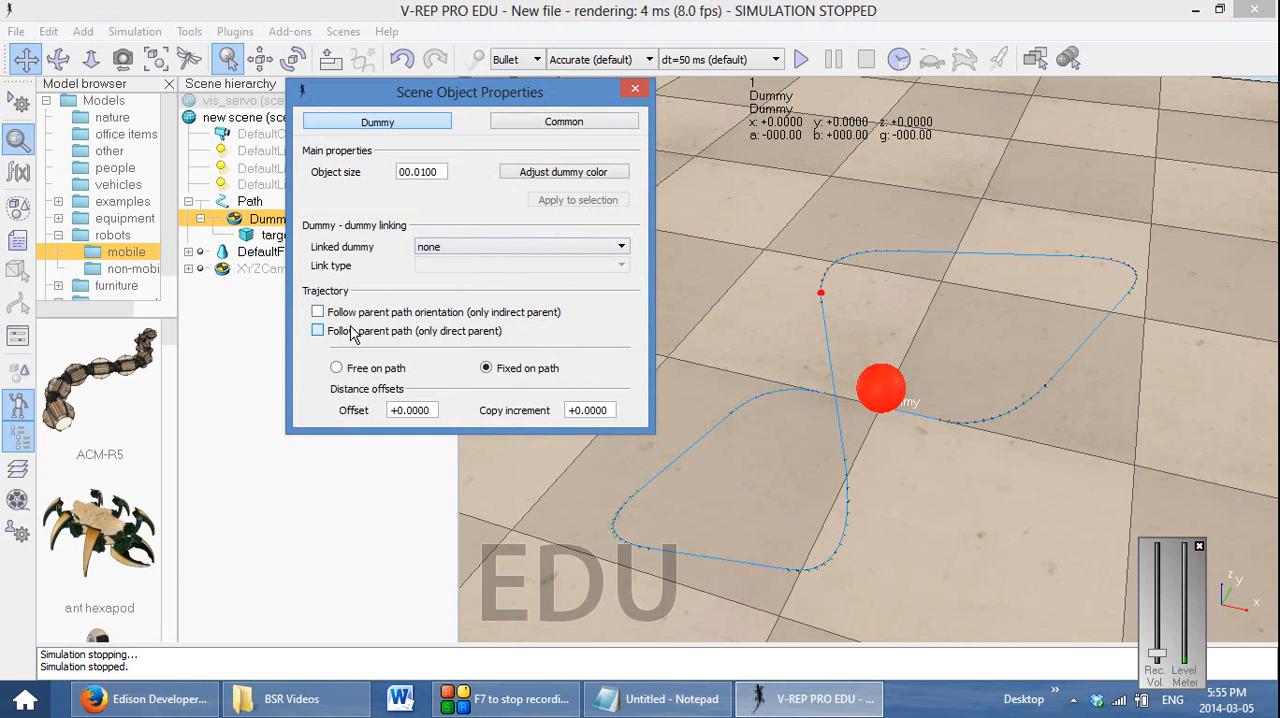
left_click(637, 92)
left_click(801, 59)
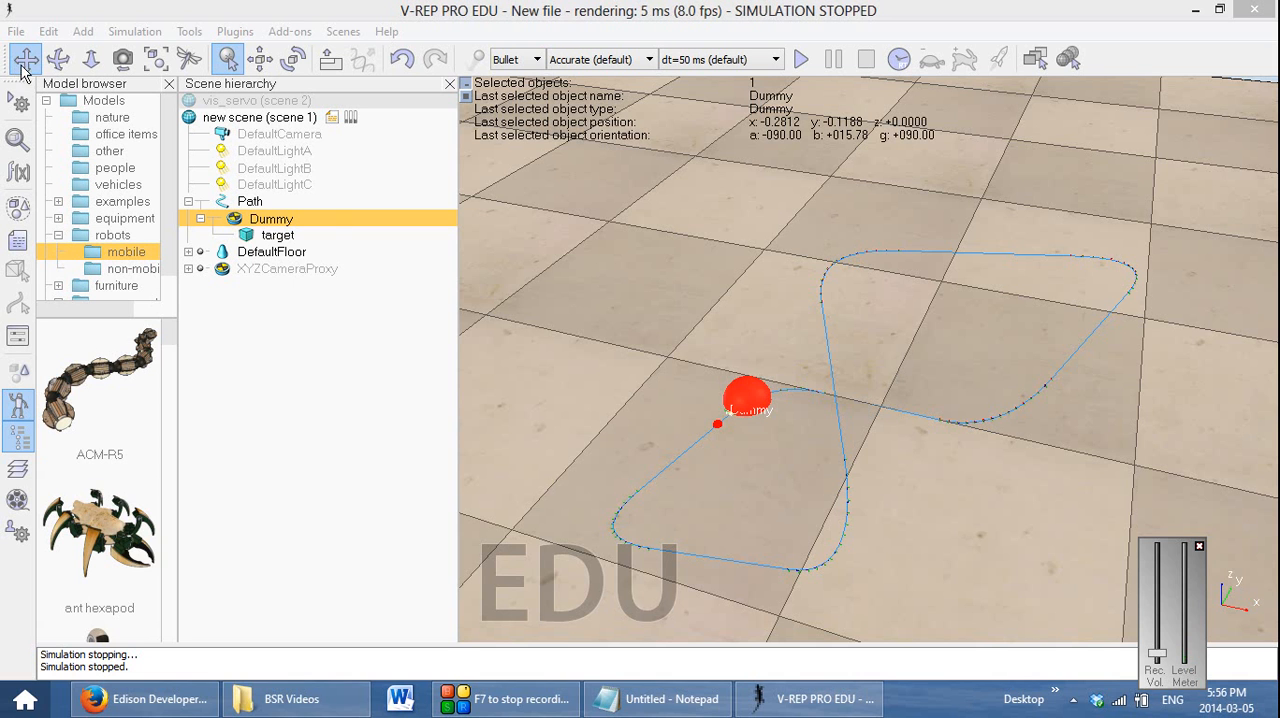
Add a revolute joint to the scene and shift it across the floor to about x 0.45, y -0.225
right_click(1005, 517)
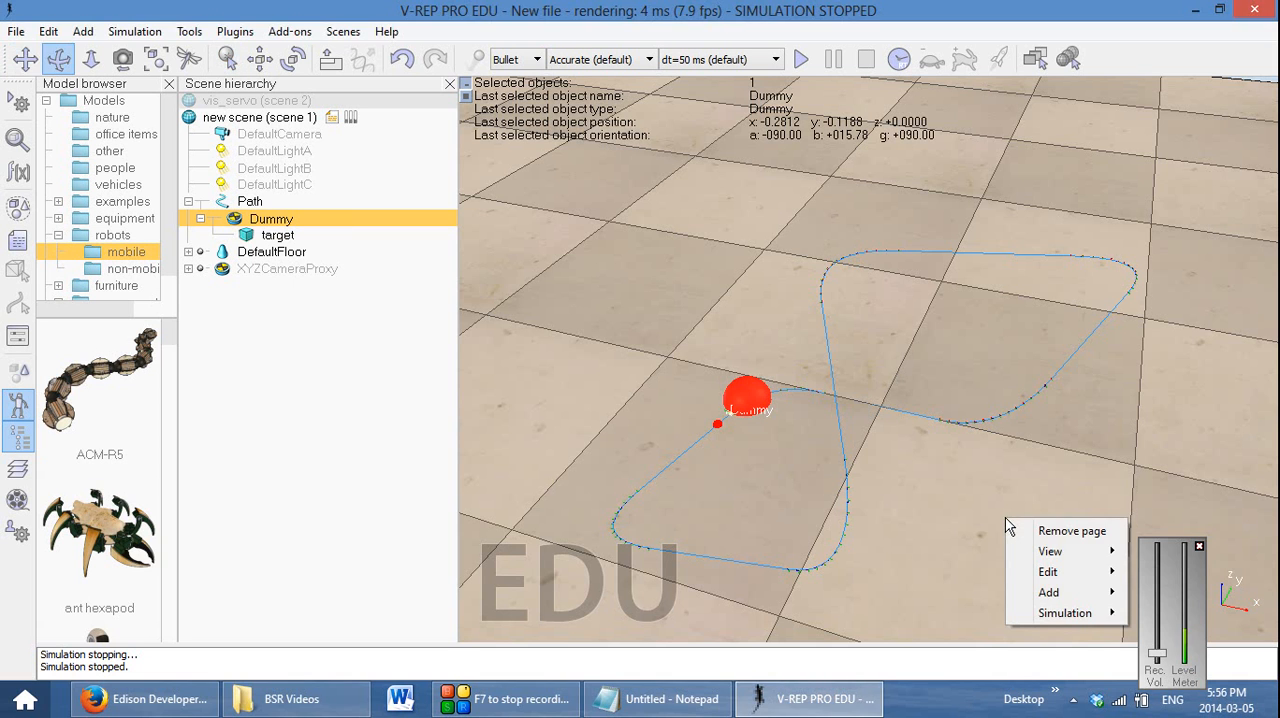
mouse_move(1043, 593)
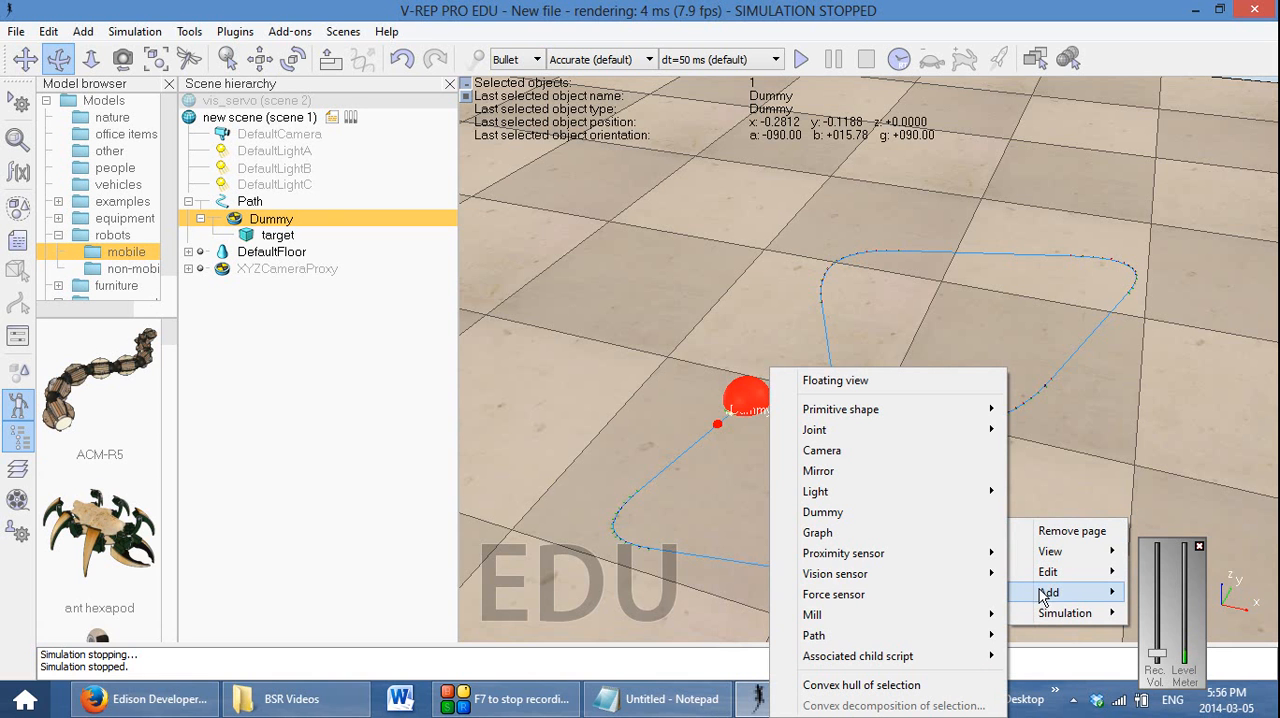
mouse_move(946, 432)
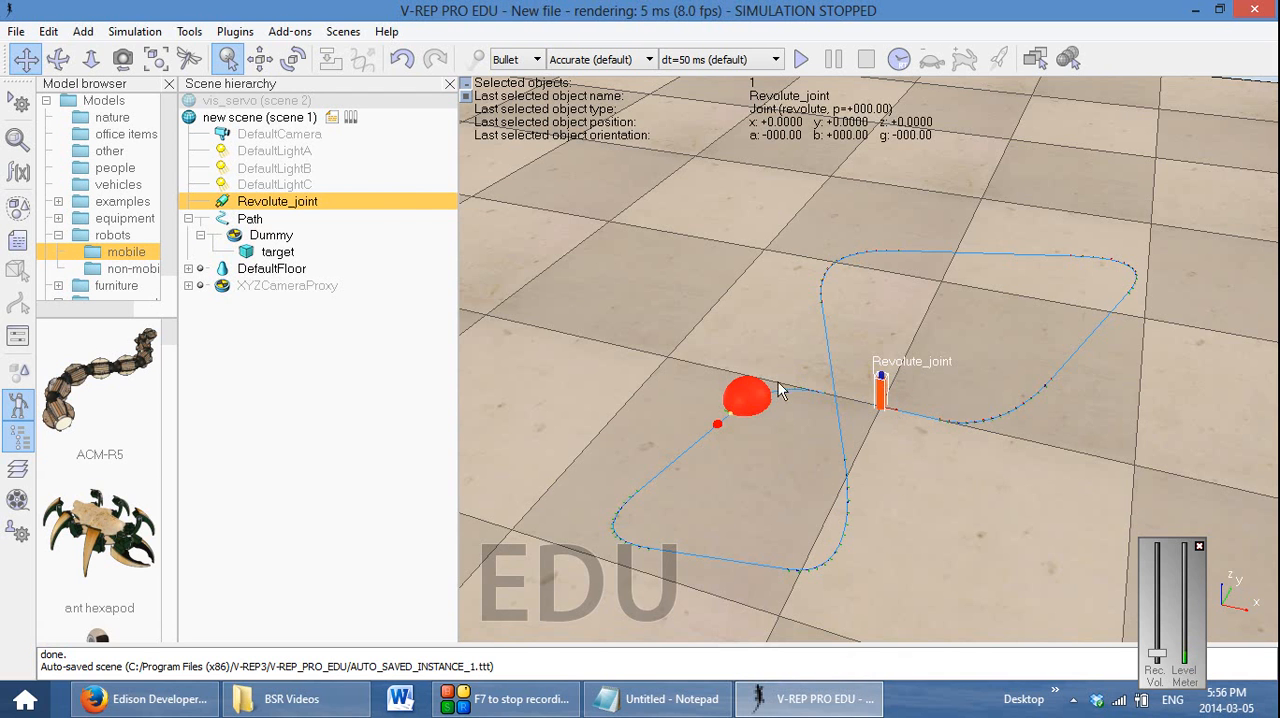
left_click(261, 62)
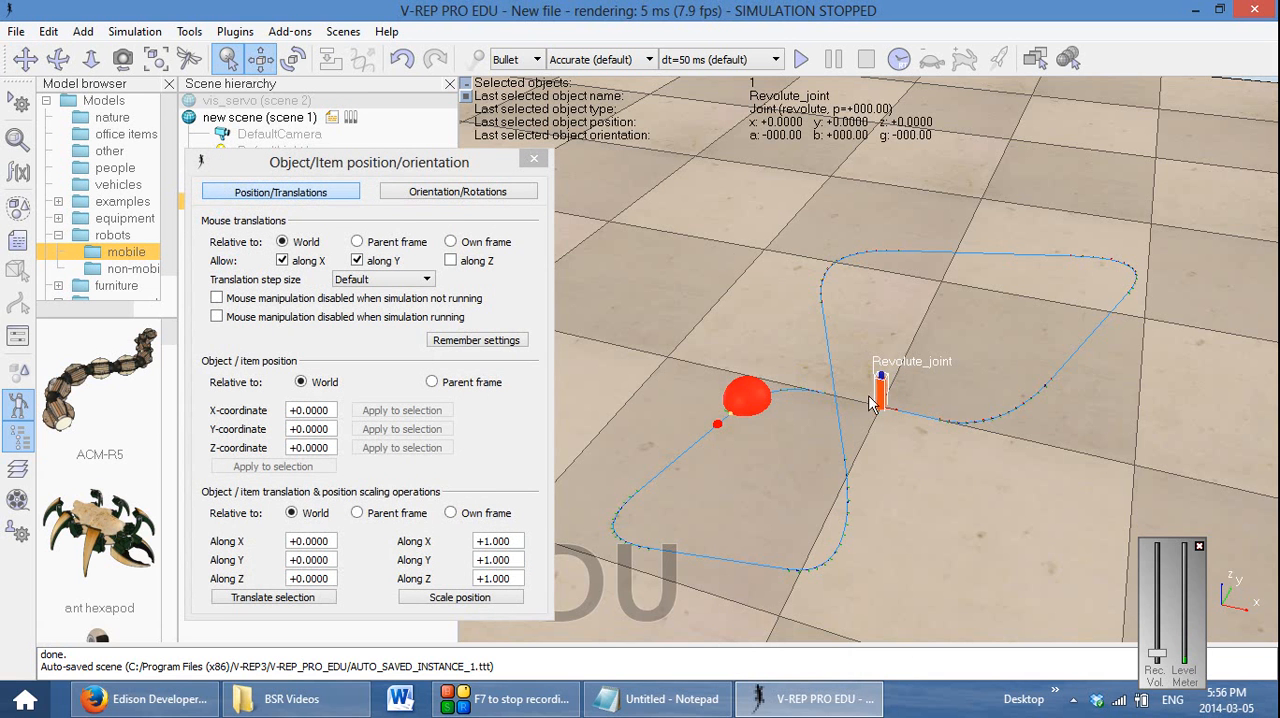
left_click_drag(882, 405, 1098, 541)
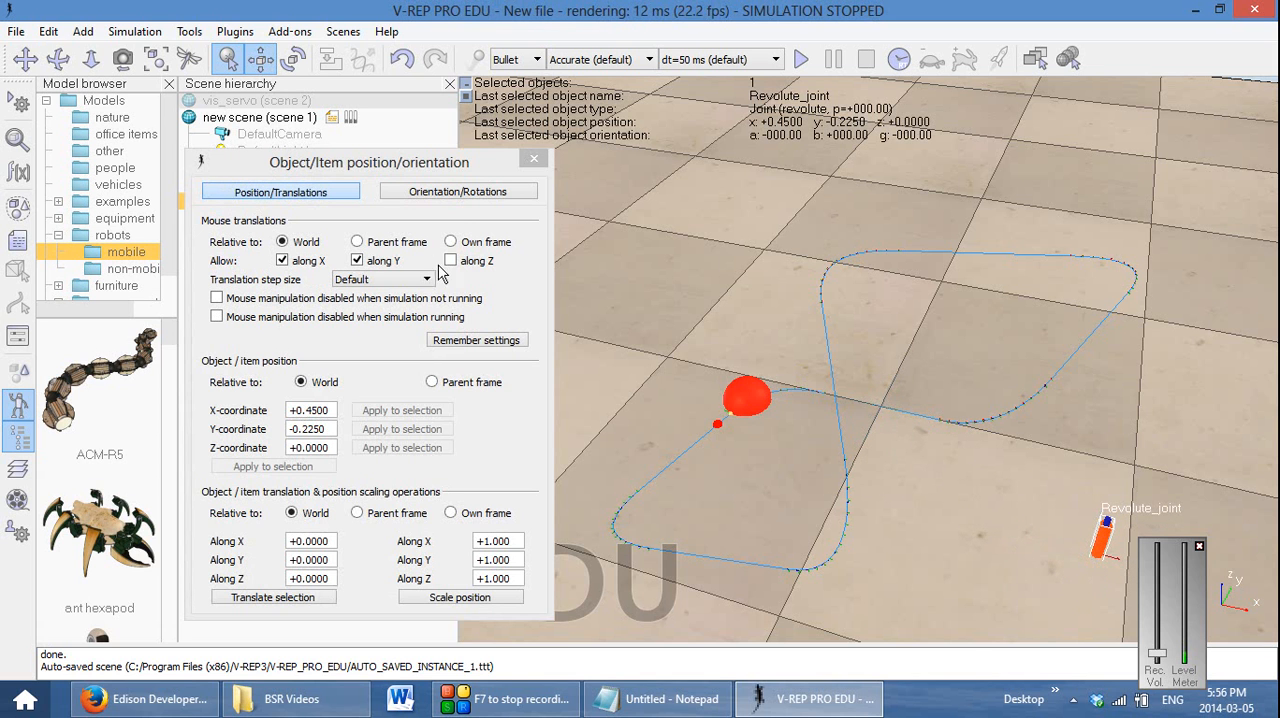
left_click(531, 161)
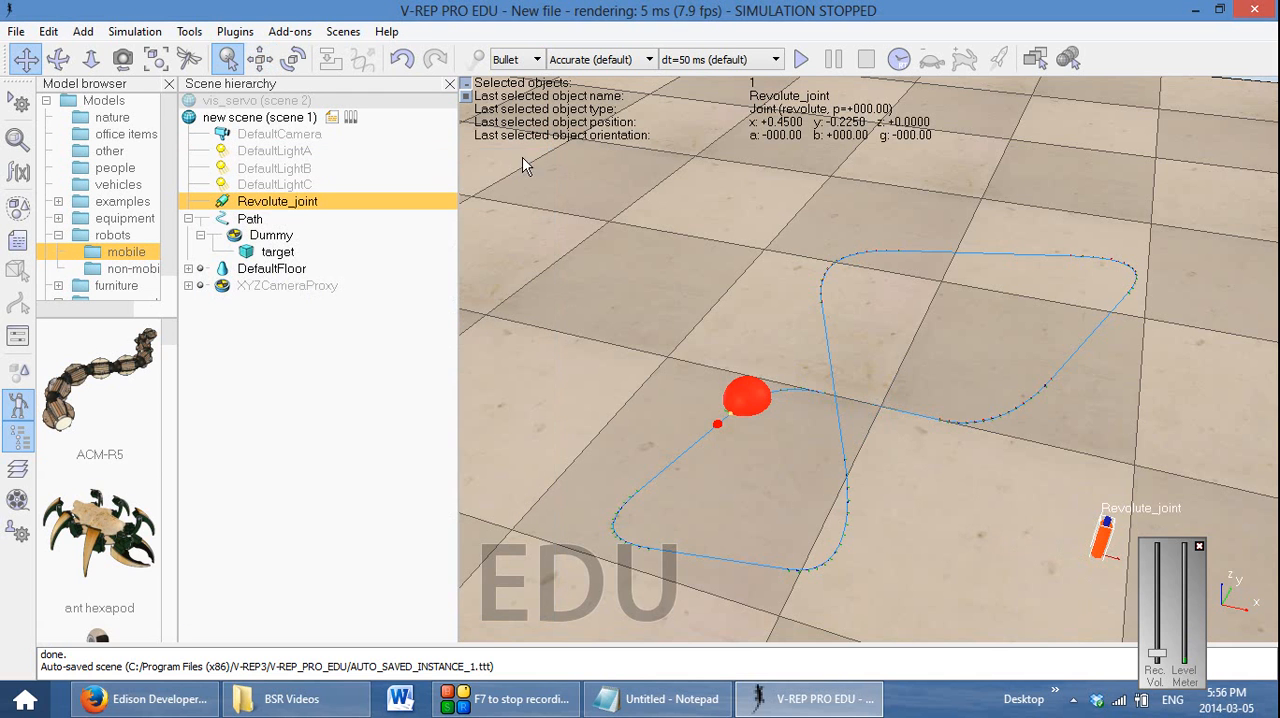
Rename the revolute joint in the scene hierarchy as yaw
double_click(302, 204)
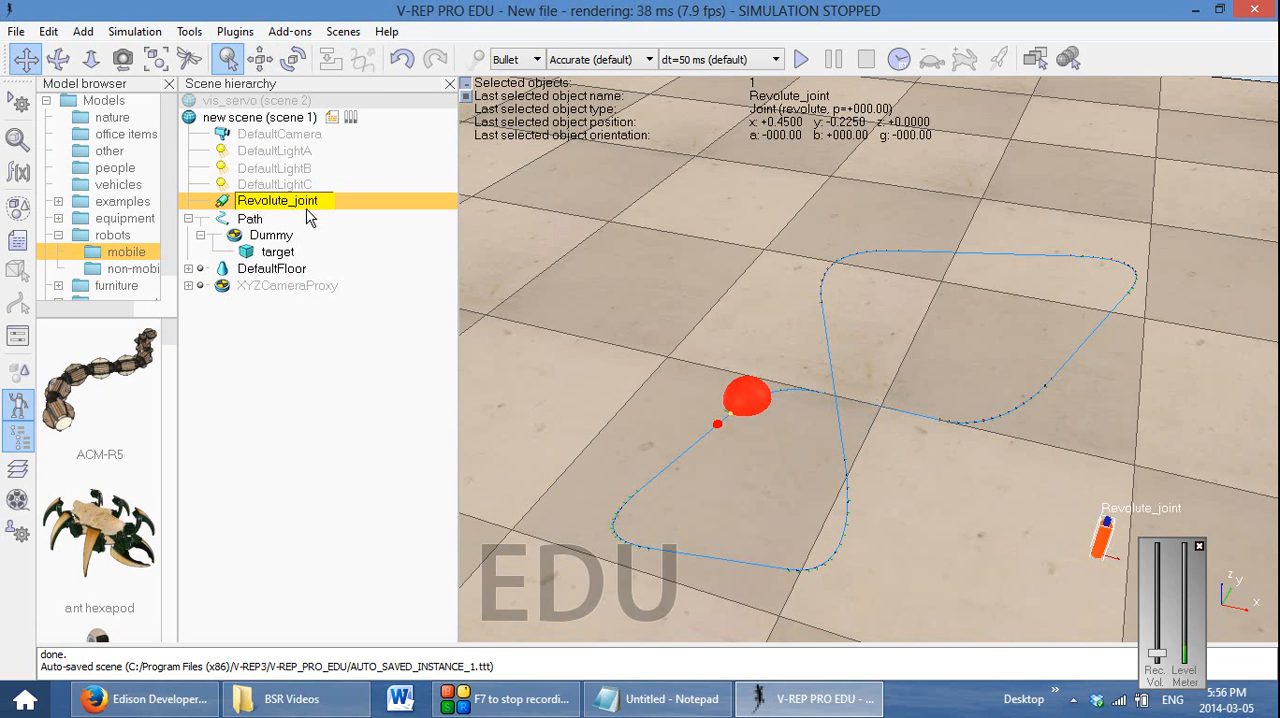
key("BackSpace")
key("BackSpace")
key("BackSpace")
key("BackSpace")
key("BackSpace")
key("BackSpace")
key("BackSpace")
key("BackSpace")
key("BackSpace")
key("BackSpace")
key("BackSpace")
key("BackSpace")
key("BackSpace")
key("BackSpace")
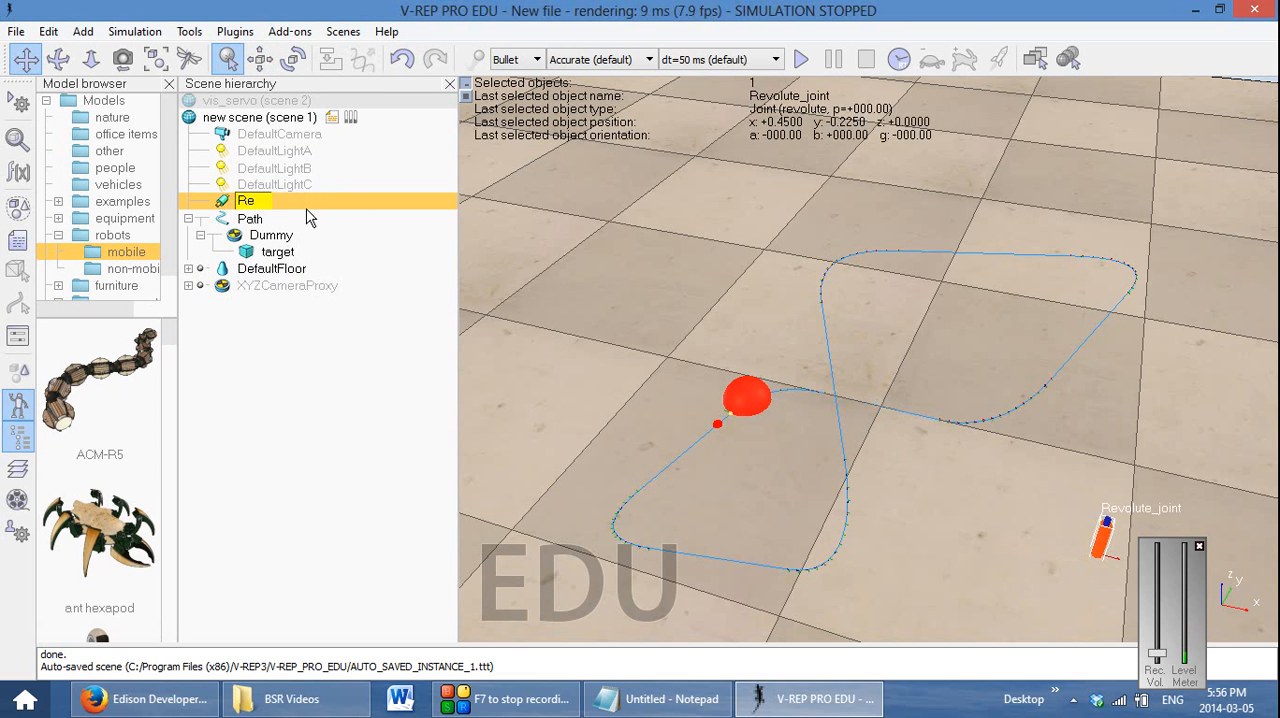
type("yaw")
key("Return")
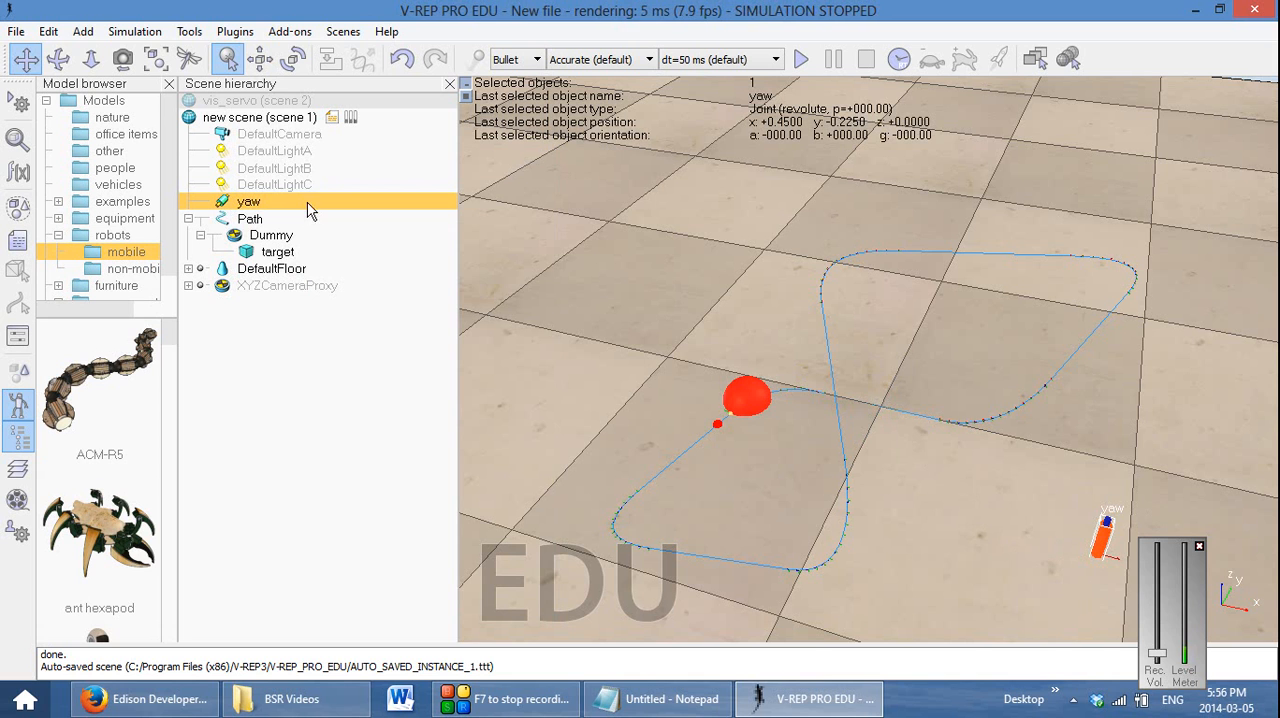
right_click(995, 474)
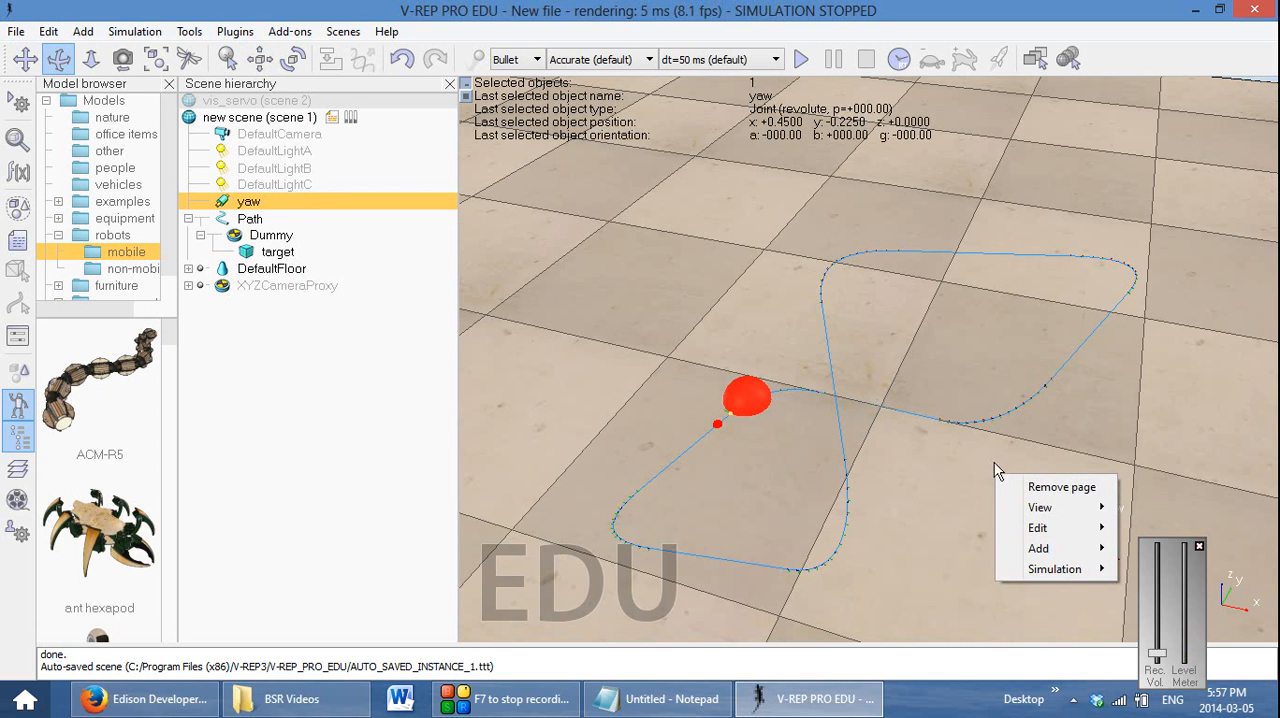
mouse_move(1066, 556)
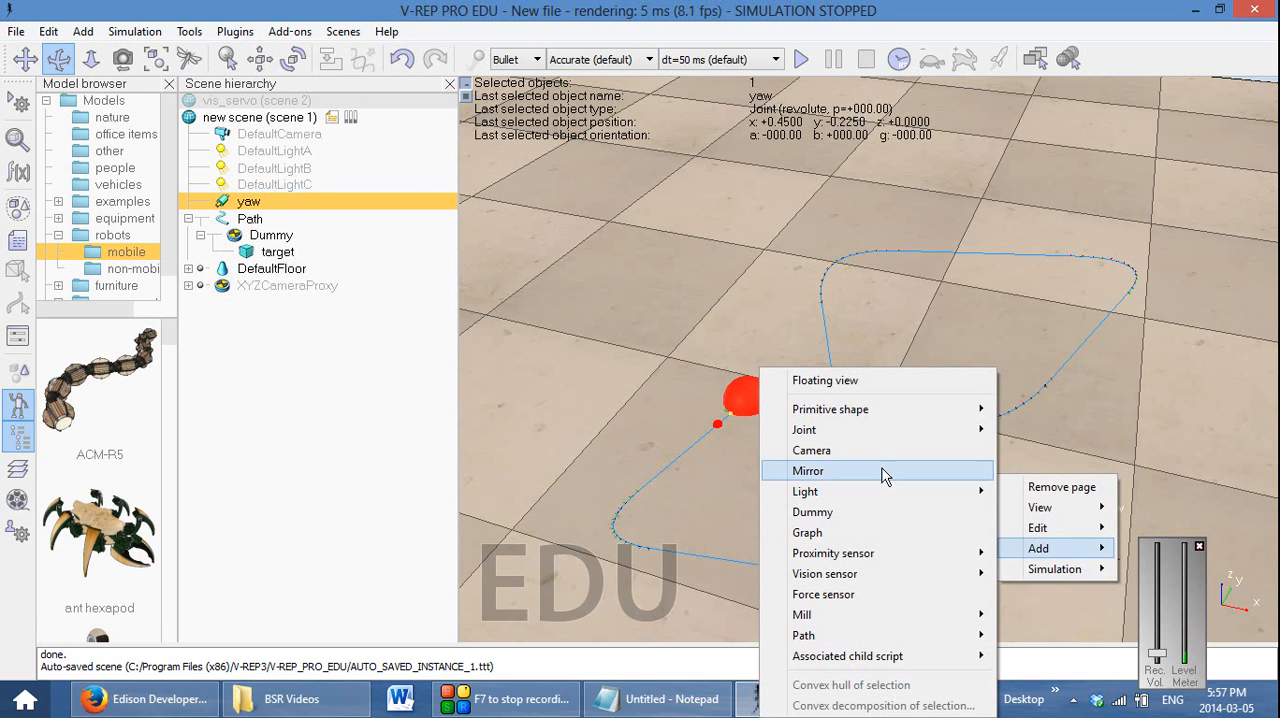
mouse_move(896, 436)
left_click(1017, 437)
left_click(1016, 439)
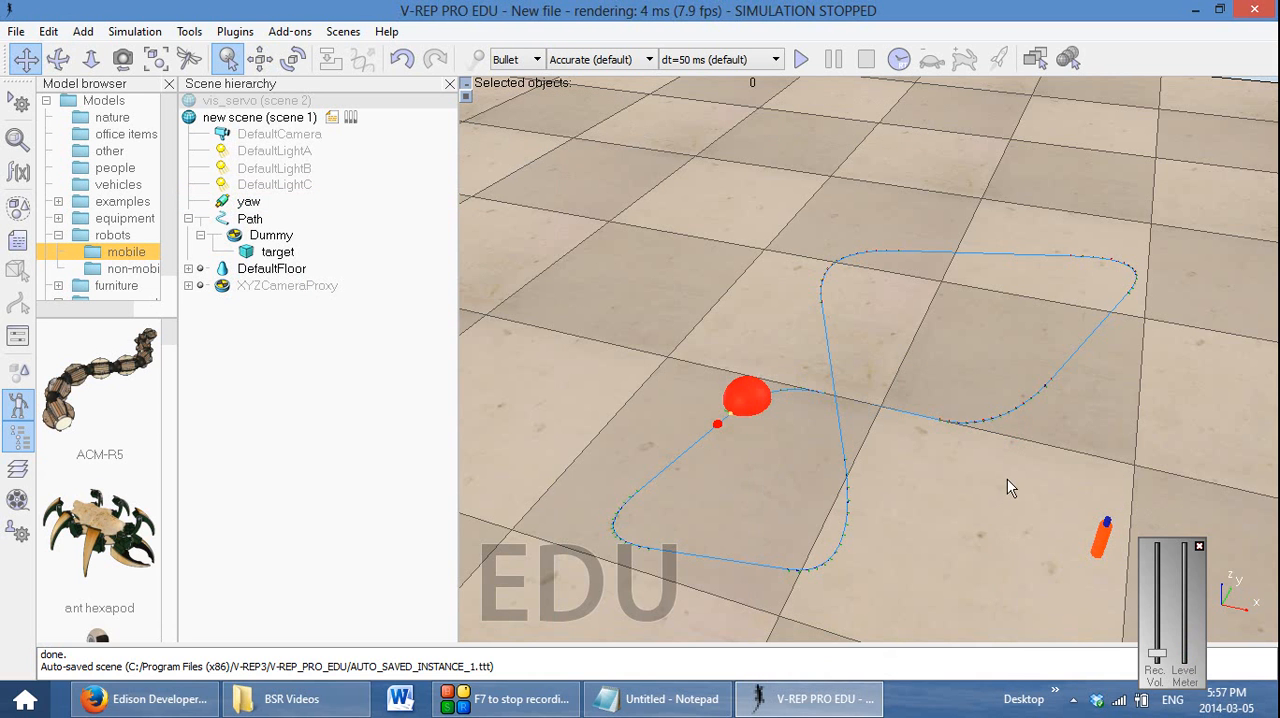
Add a second revolute joint to the scene
right_click(1007, 482)
mouse_move(1052, 553)
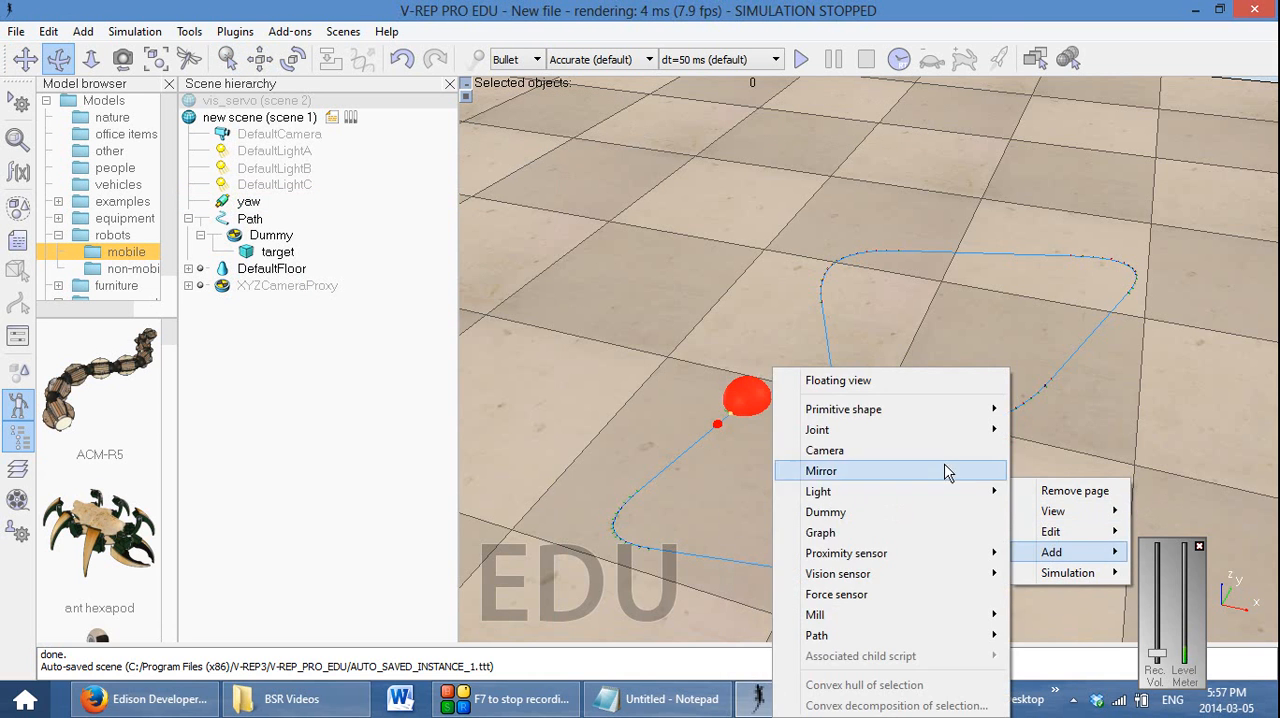
mouse_move(900, 430)
left_click(1052, 434)
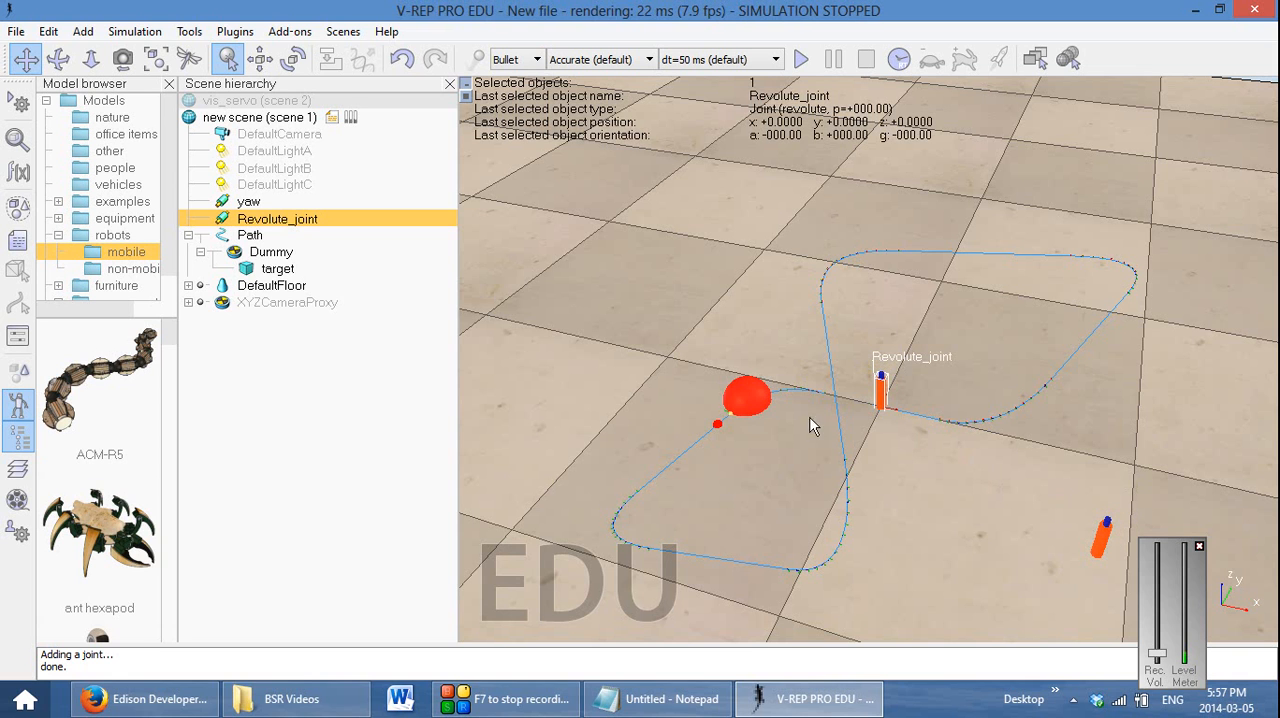
Move the second revolute joint onto the yaw joint by applying yaw's X-coordinate 0.4500 and Y-coordinate -0.2250 to both joints
left_click(254, 203, "ctrl")
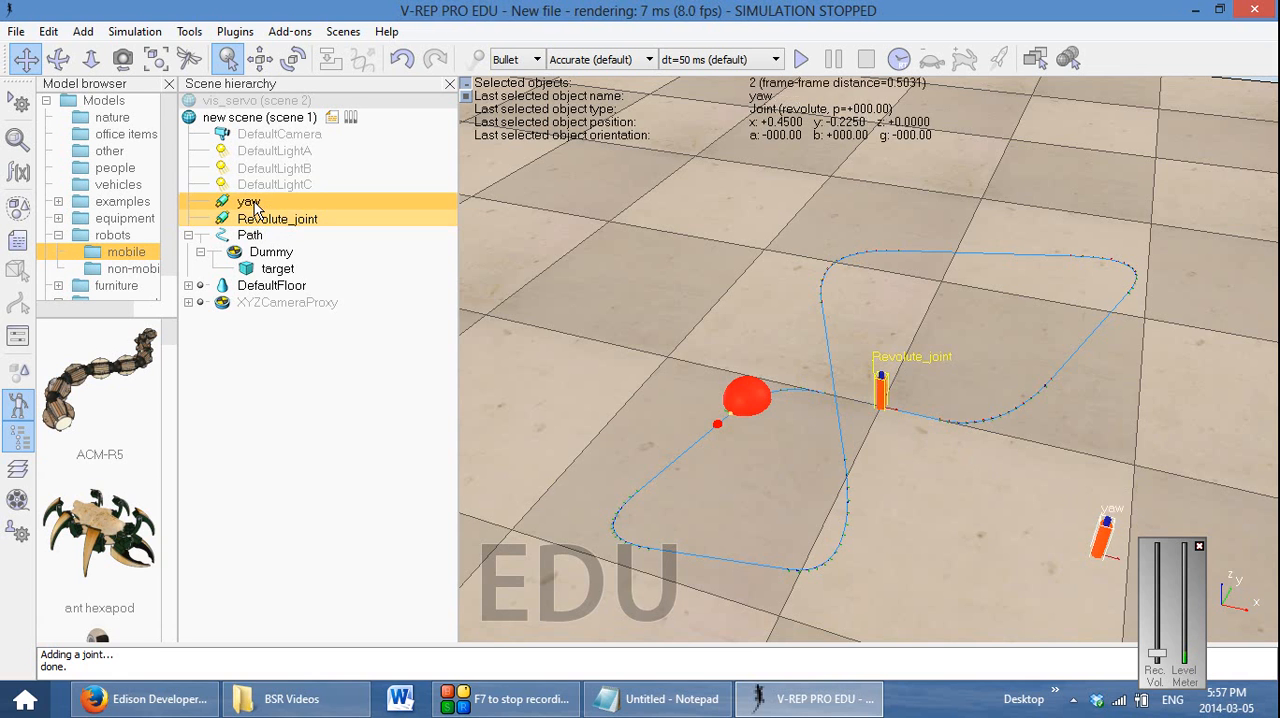
left_click(260, 60)
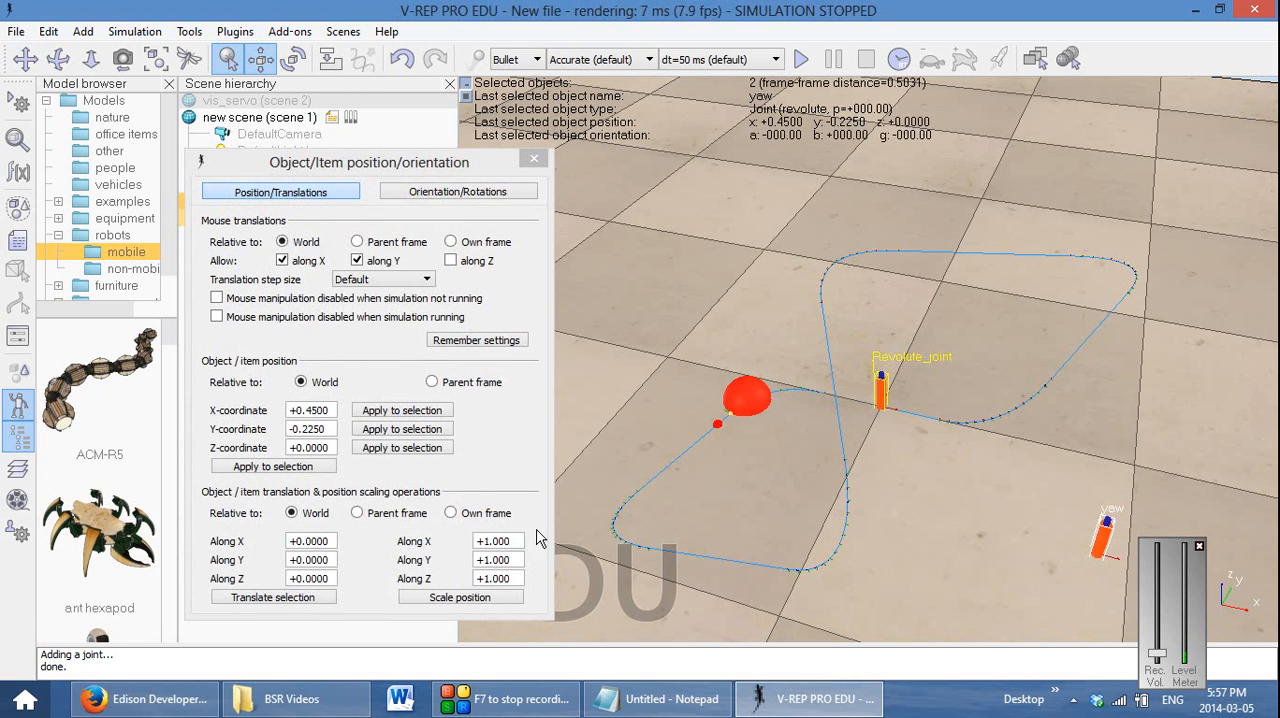
left_click(410, 420)
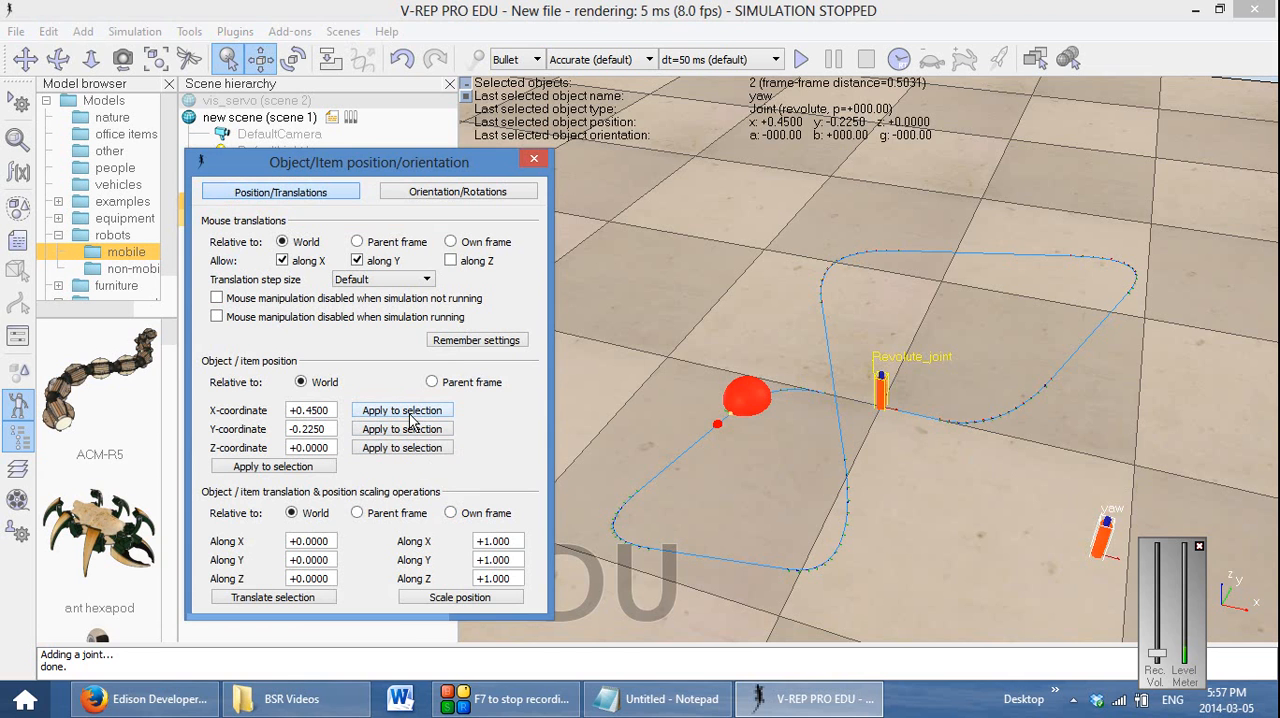
left_click(413, 436)
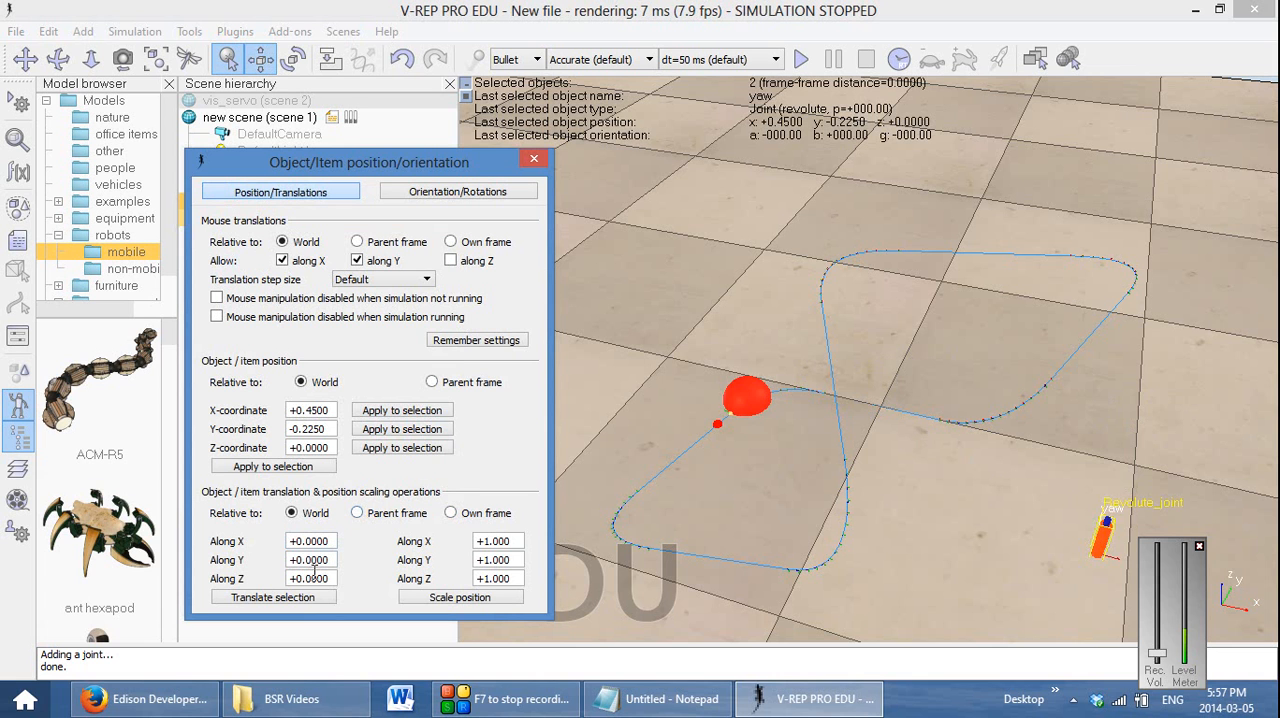
Try to translate both selected joints by 0.3 along the world Z axis, and undo the move
left_click_drag(307, 580, 313, 580)
left_click(281, 601)
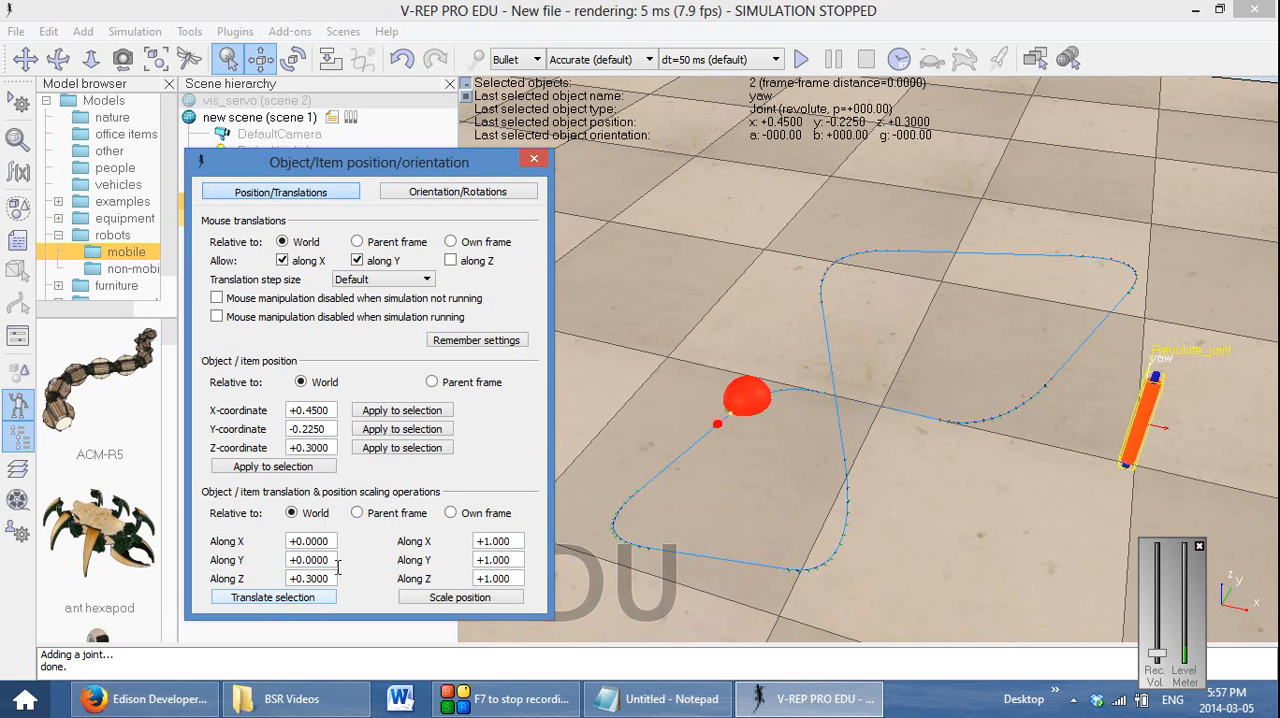
left_click(534, 158)
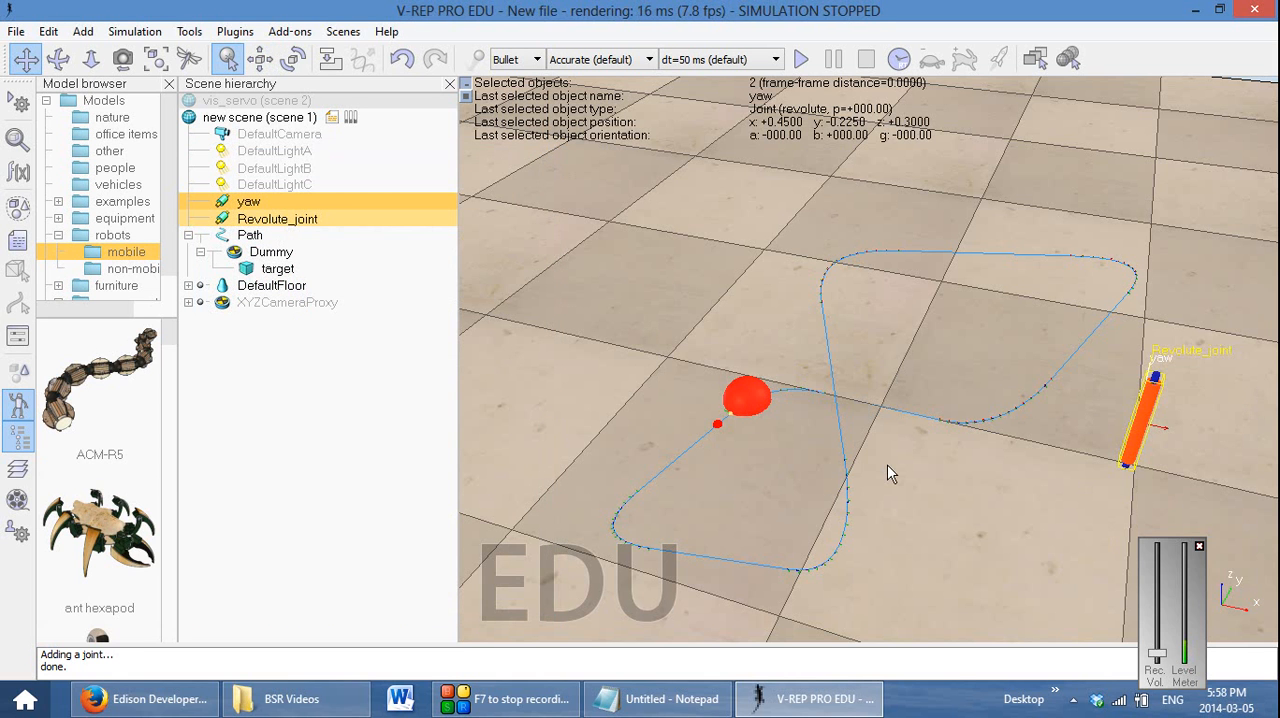
key("ctrl+z")
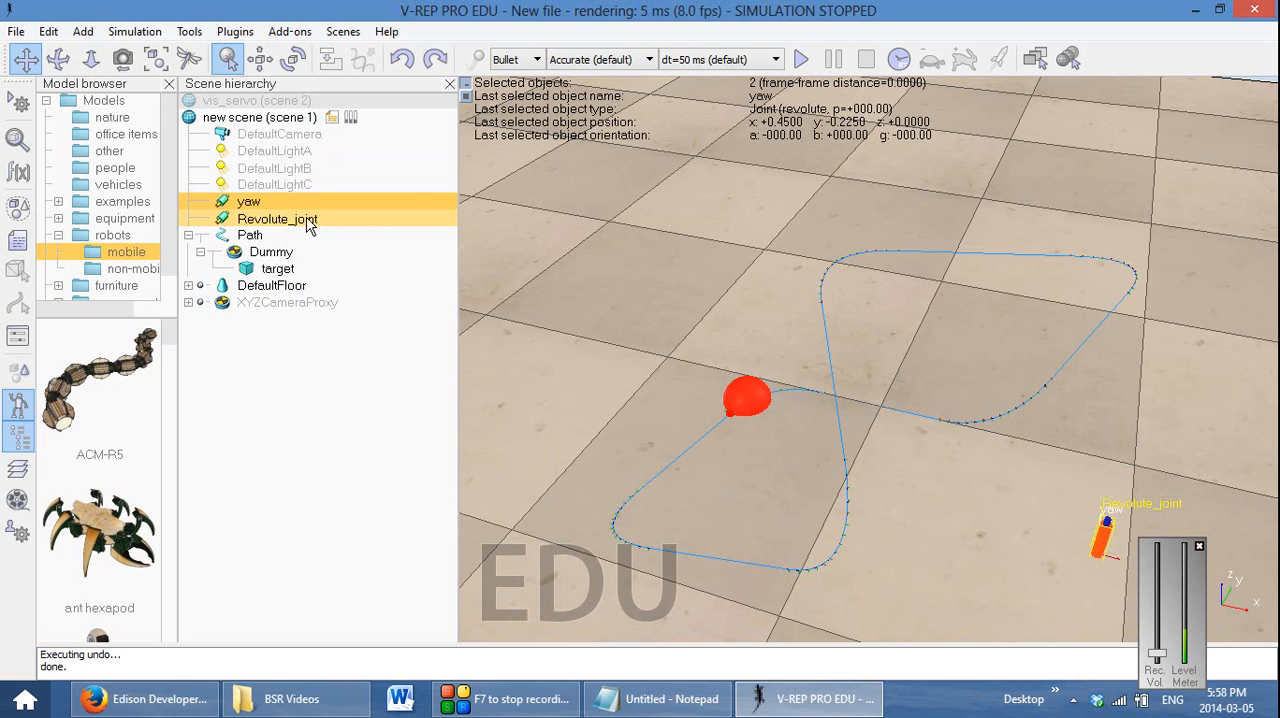
Translate only the second revolute joint by 0.3 along the world Z axis
left_click(312, 219)
left_click(260, 59)
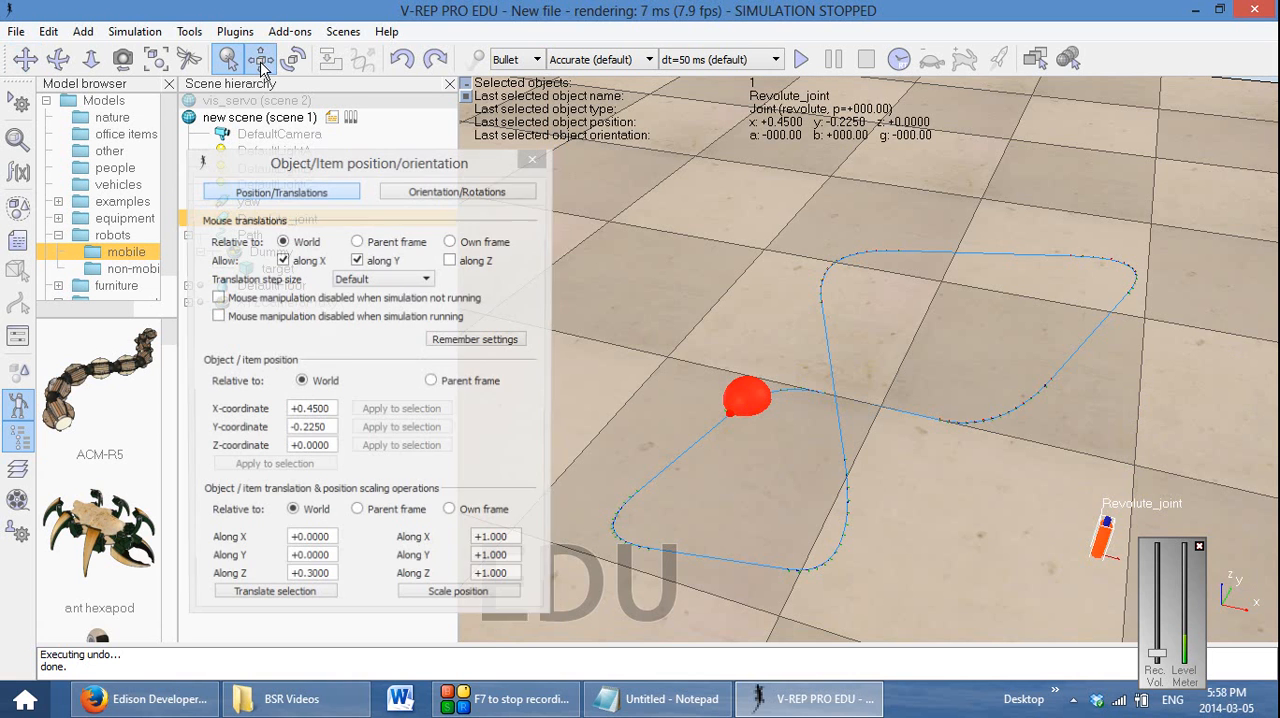
left_click(303, 605)
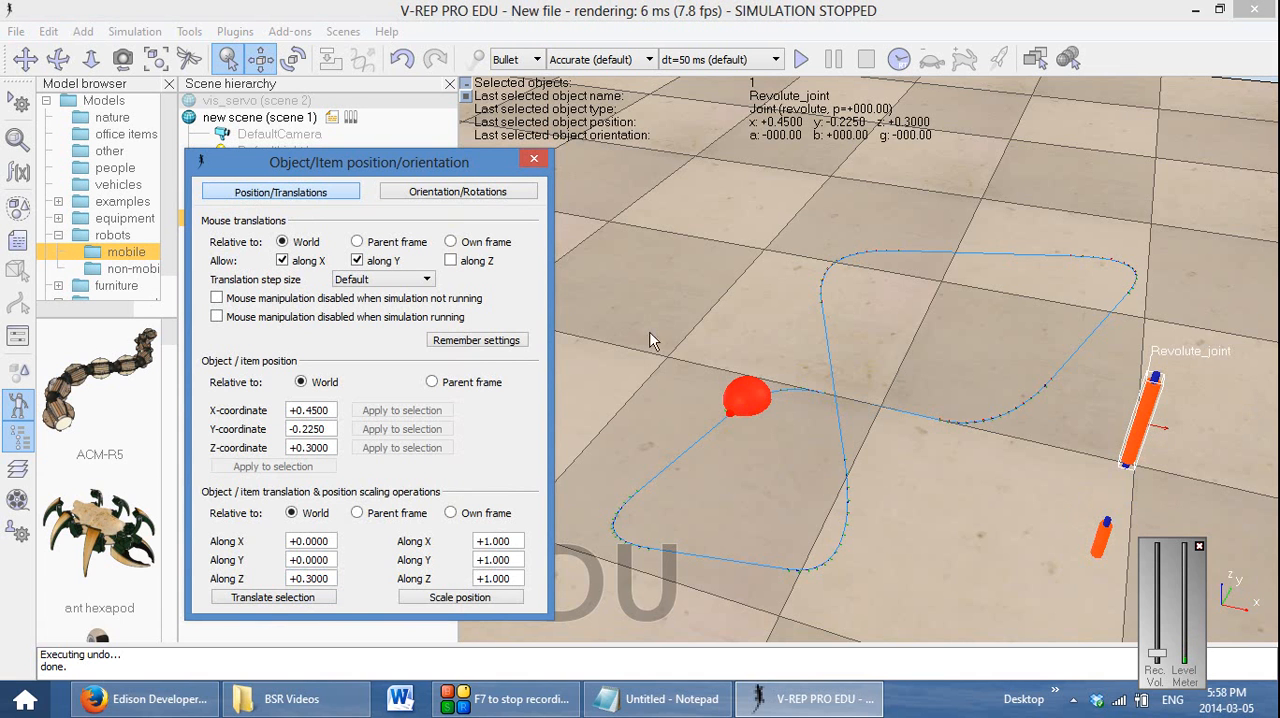
Rotate the raised revolute joint 90 degrees around X relative to its own frame
left_click(492, 197)
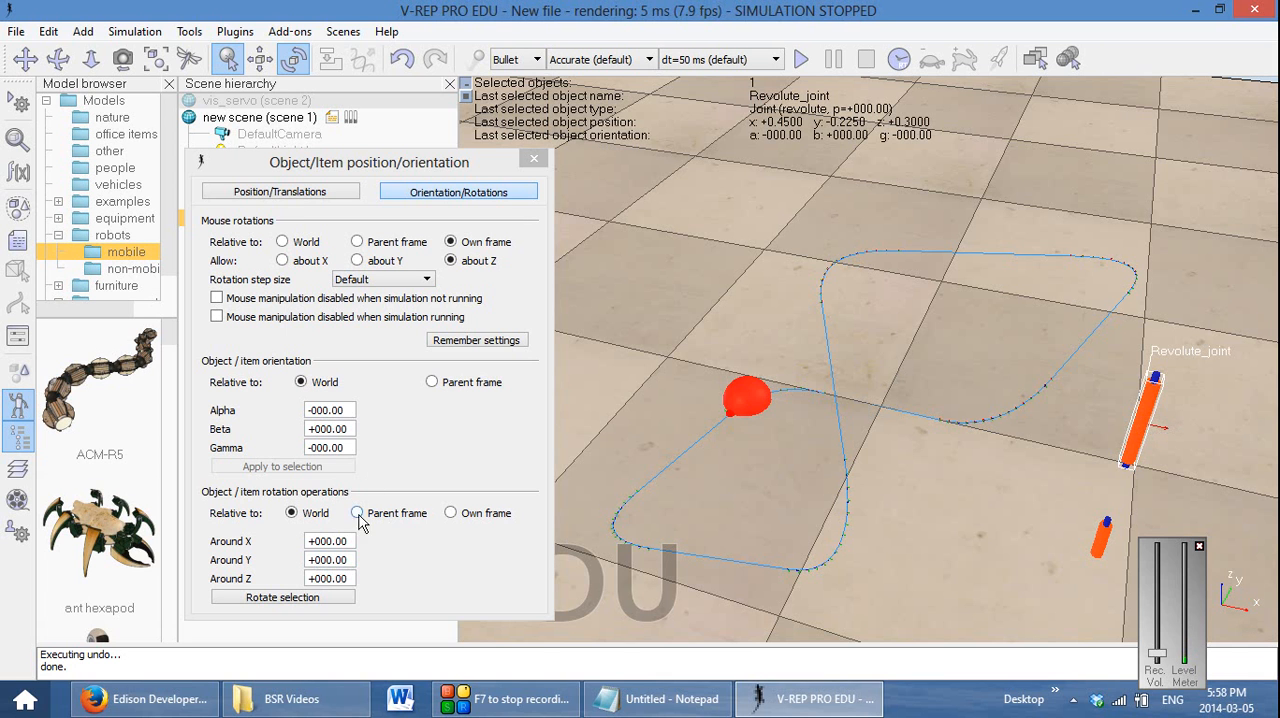
left_click(468, 516)
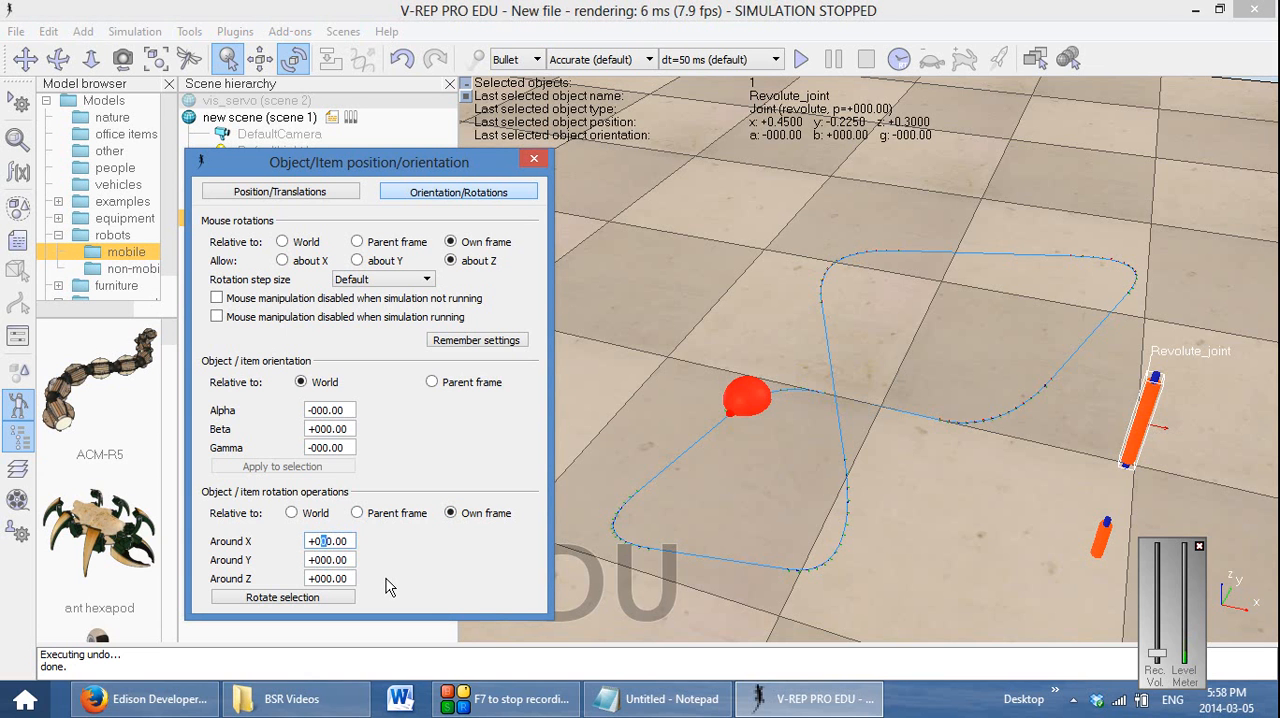
type("9")
left_click(350, 600)
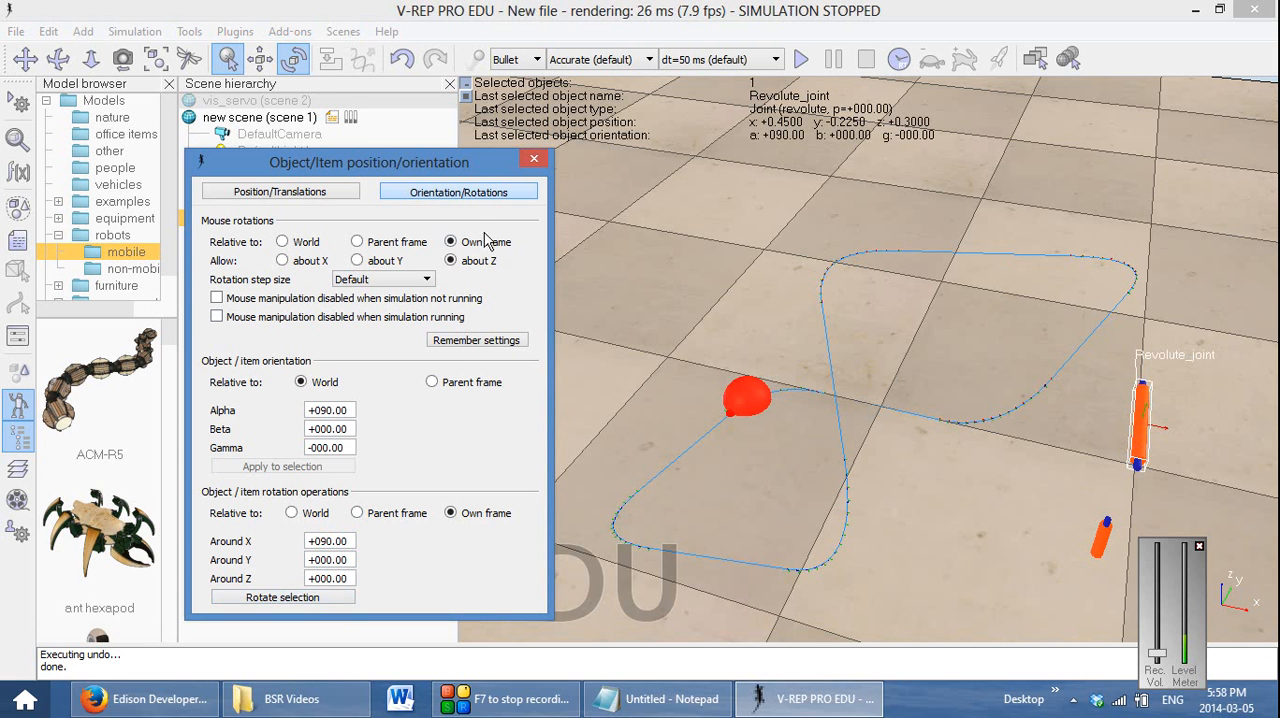
left_click(533, 163)
Rename the second revolute joint as pitch and make it a child of the yaw joint in the scene hierarchy
left_click_drag(957, 491, 740, 443)
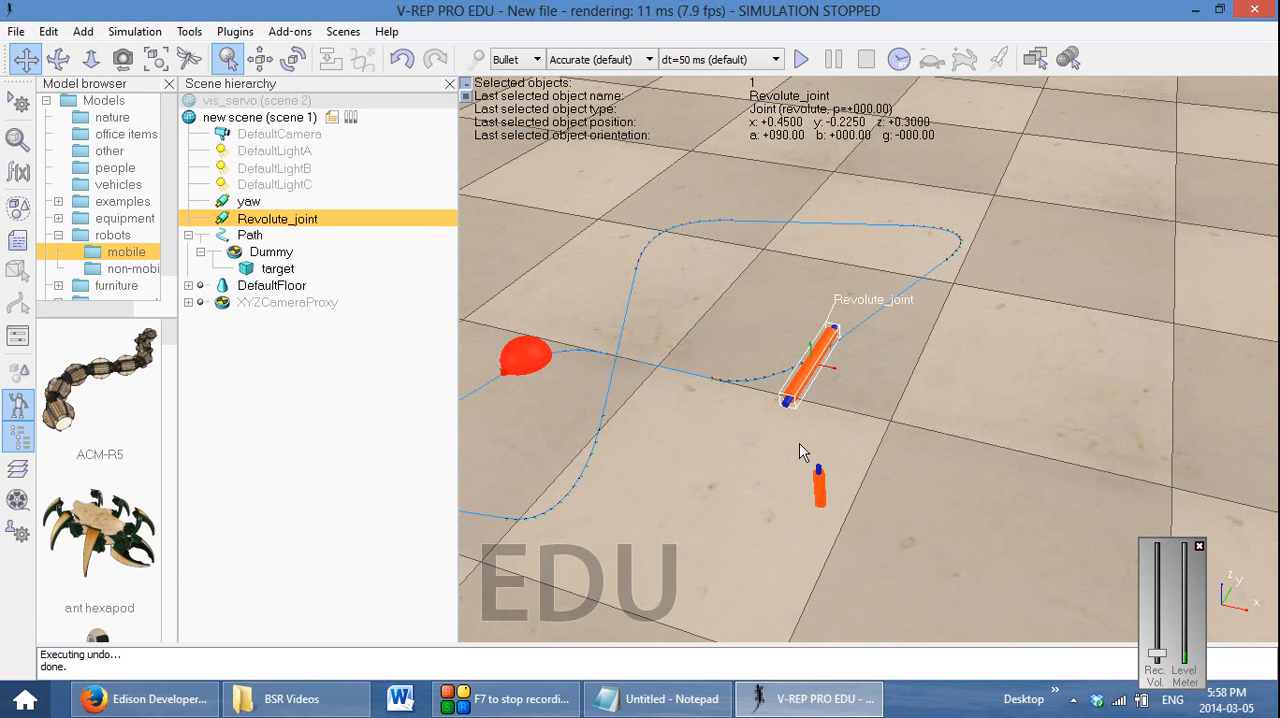
double_click(300, 218)
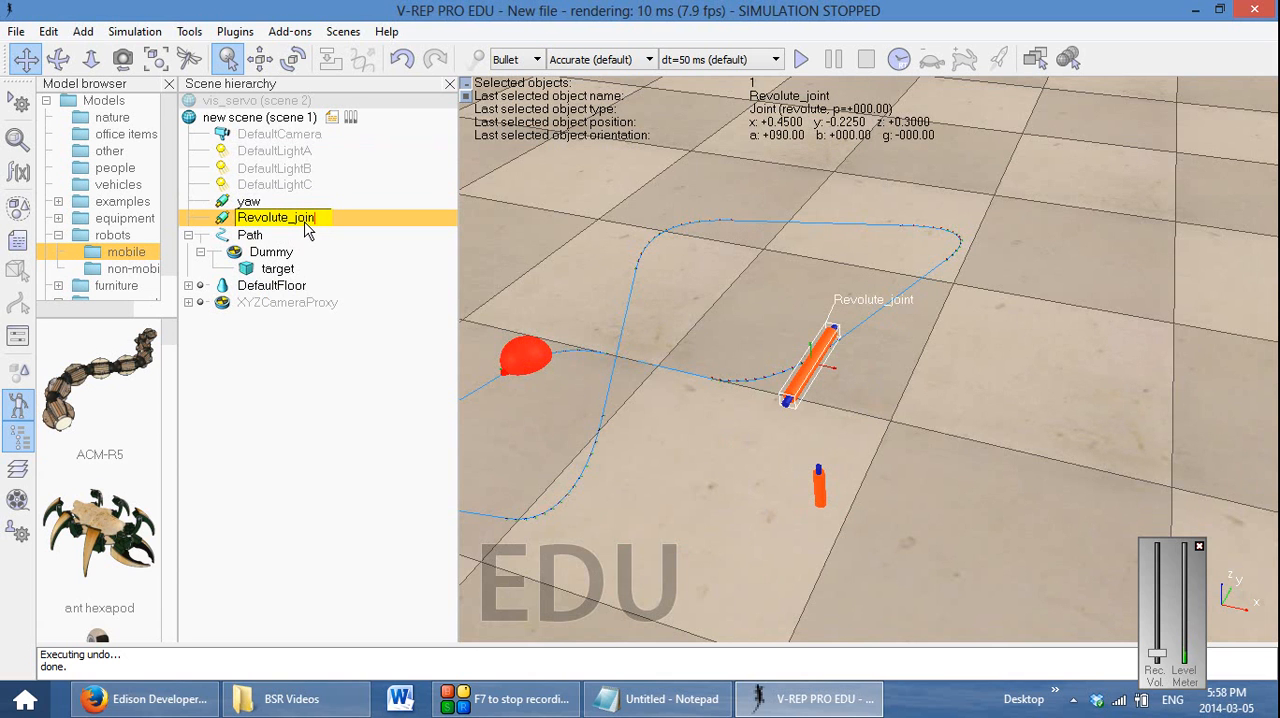
key("BackSpace")
key("BackSpace")
key("BackSpace")
key("BackSpace")
key("BackSpace")
key("BackSpace")
key("BackSpace")
key("BackSpace")
key("BackSpace")
key("BackSpace")
key("BackSpace")
key("BackSpace")
key("BackSpace")
key("BackSpace")
type("pitch")
key("Return")
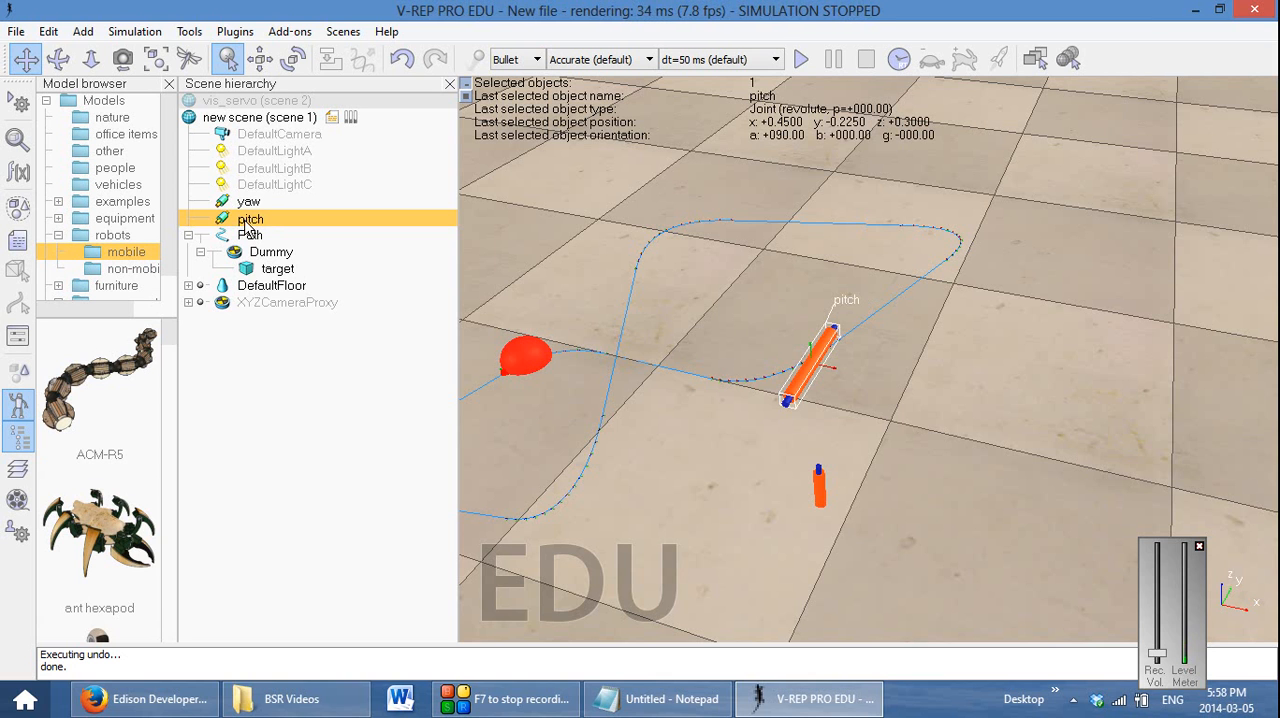
left_click_drag(249, 222, 252, 204)
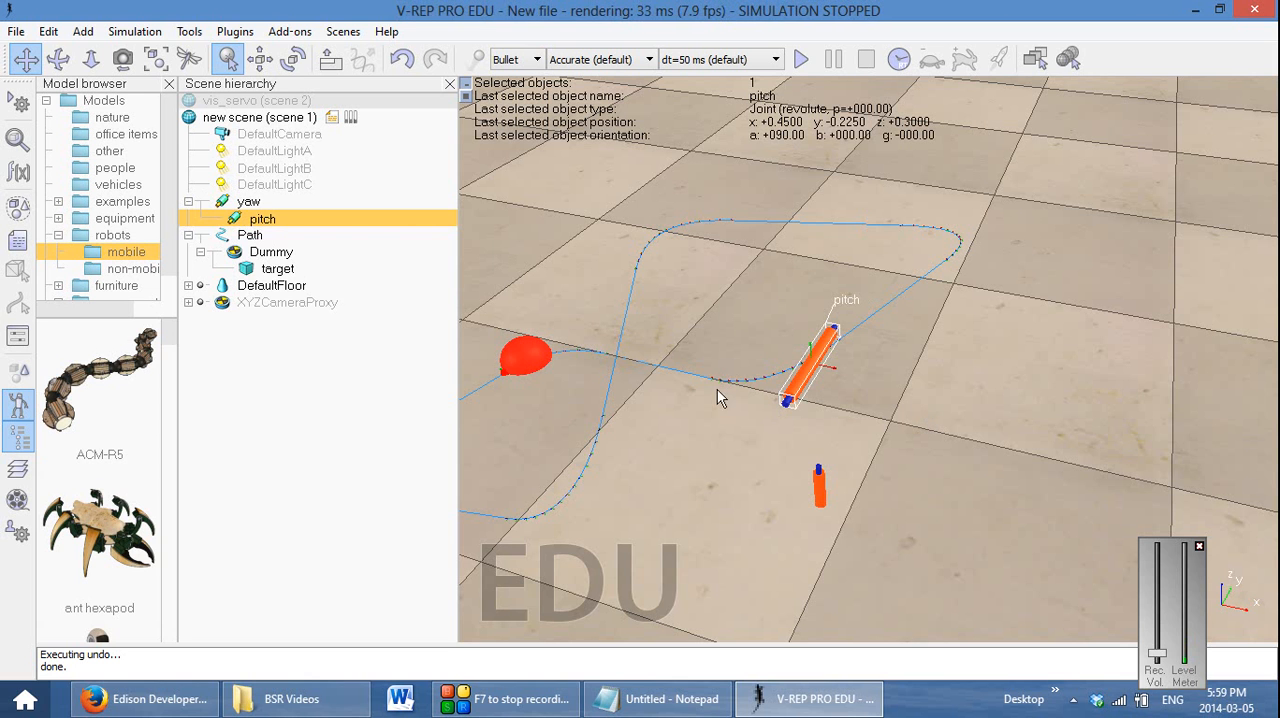
Set the yaw joint's mode to "joint is in motion mode" in its object properties
double_click(224, 205)
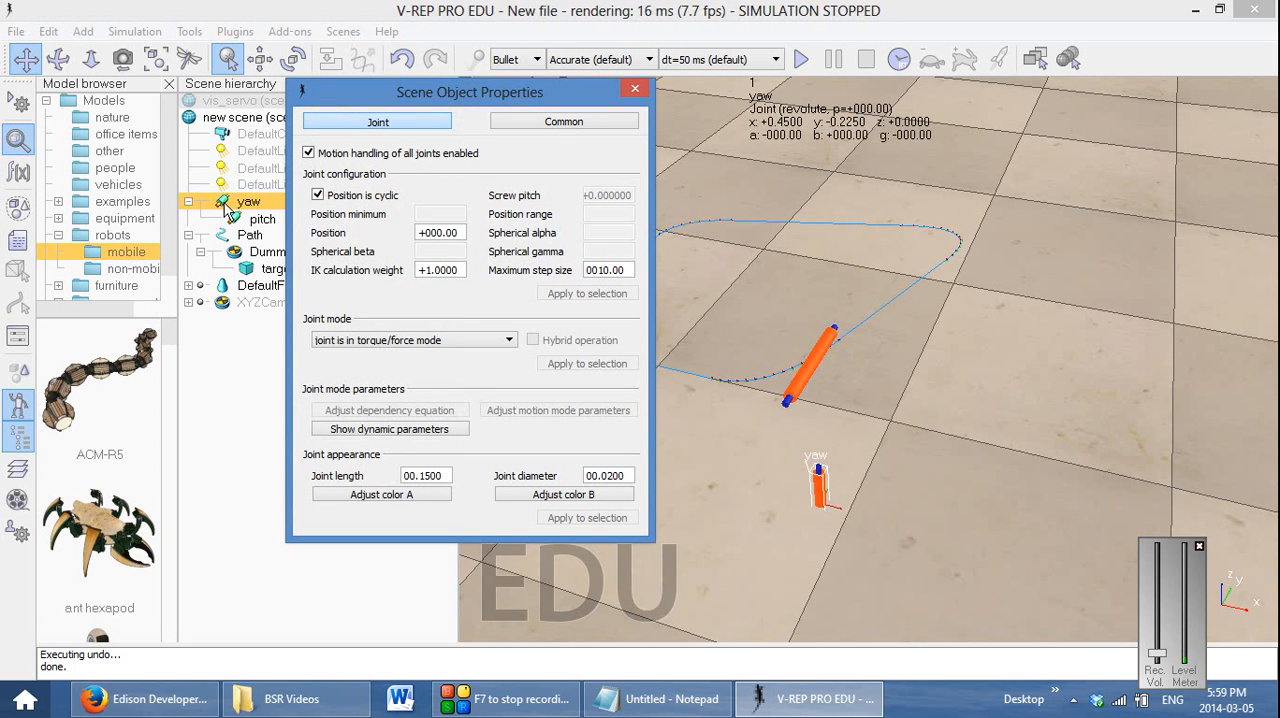
left_click(432, 340)
left_click(462, 420)
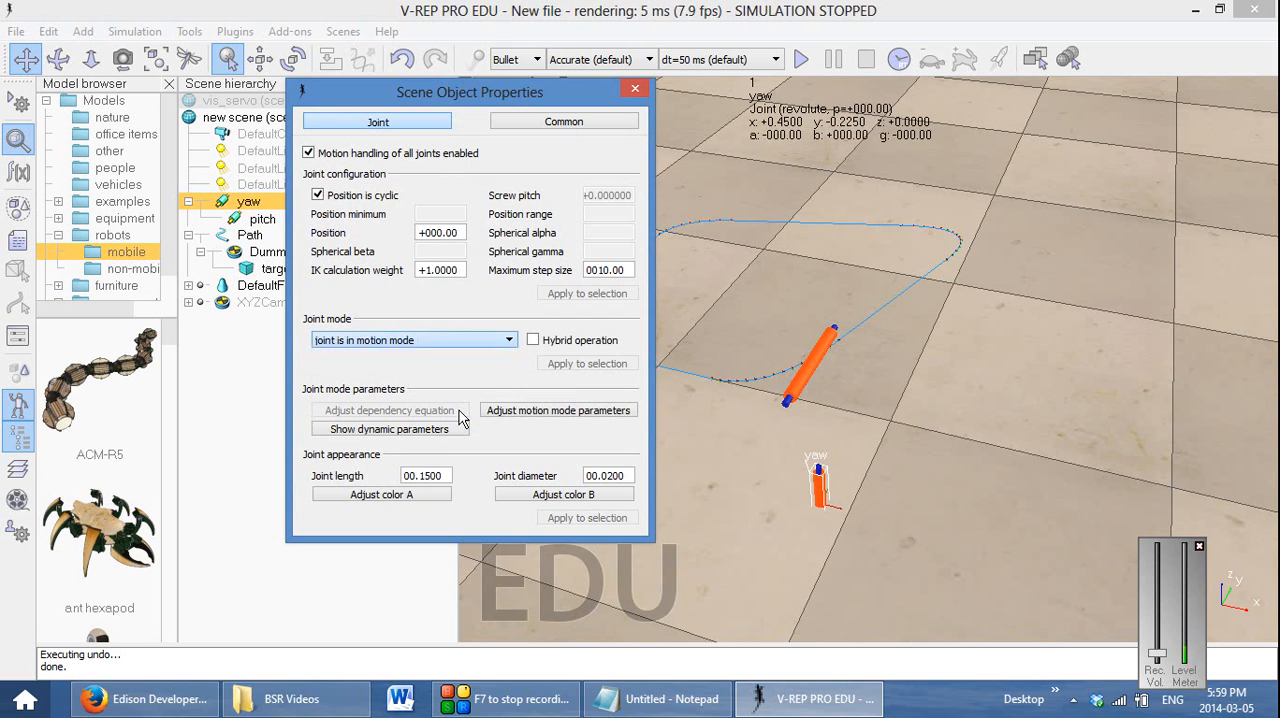
left_click(635, 88)
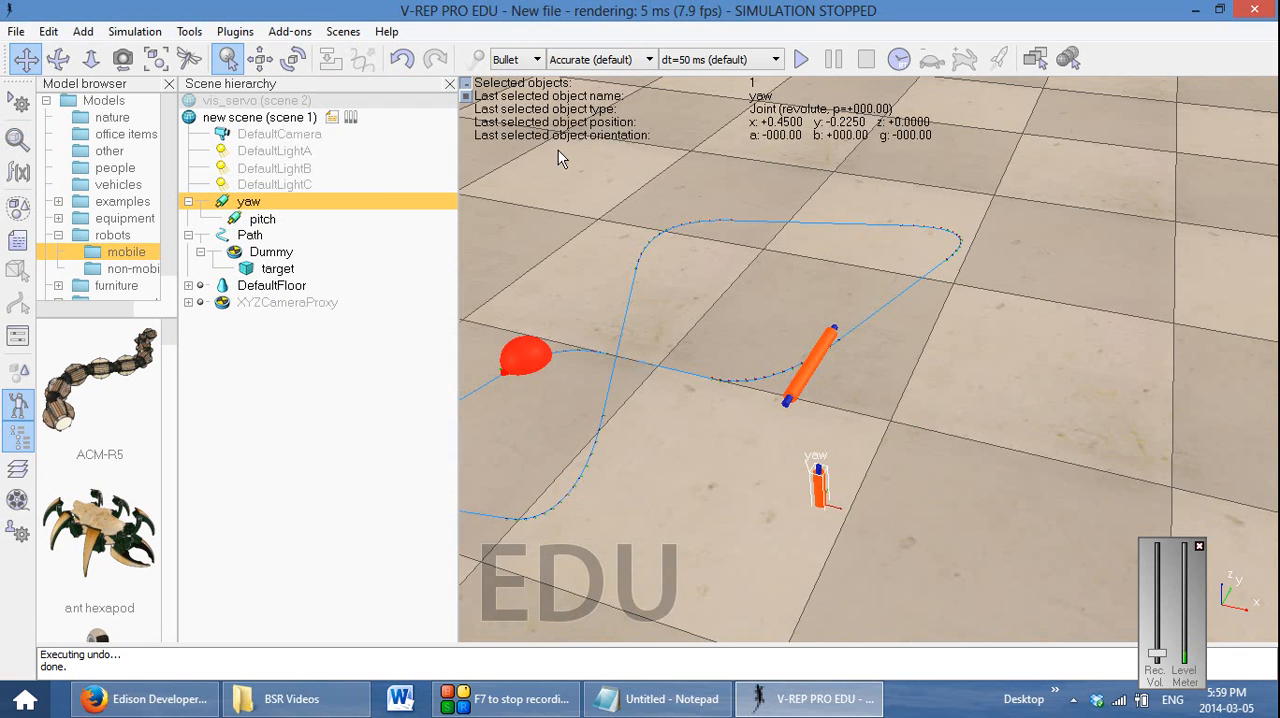
Set the pitch joint's mode to "joint is in motion mode" in its object properties
double_click(236, 220)
left_click(390, 343)
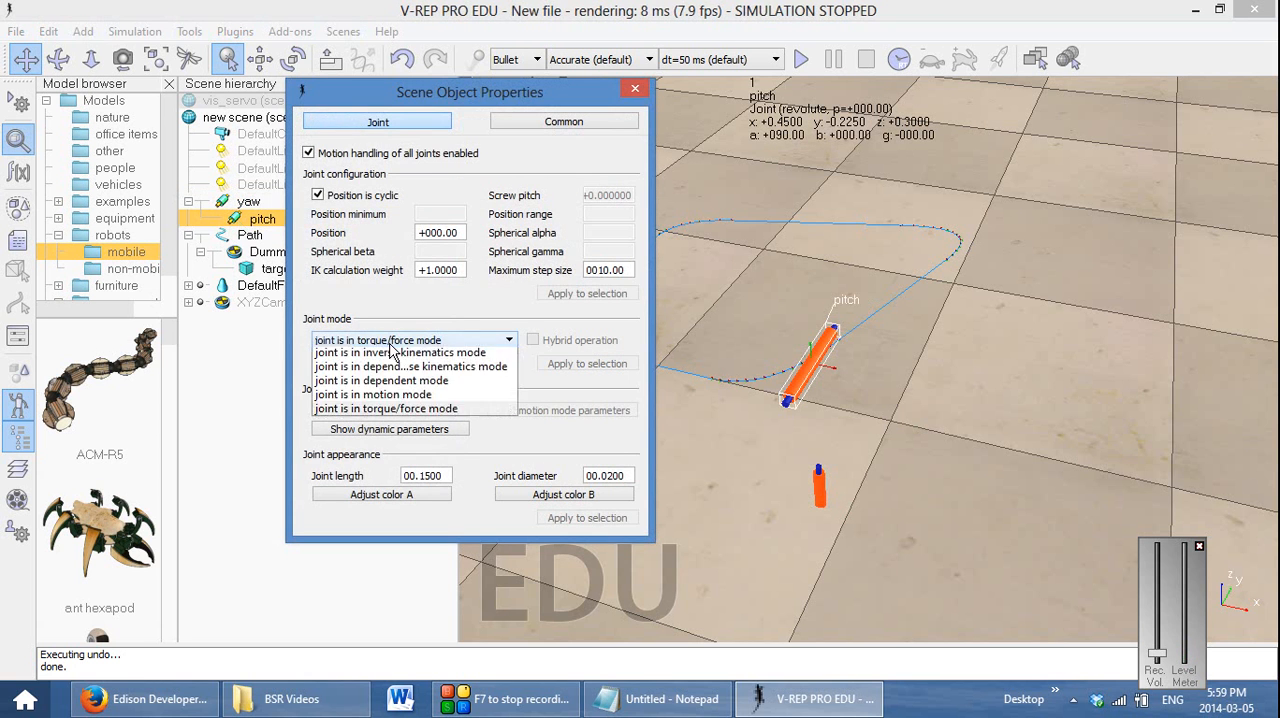
left_click(400, 394)
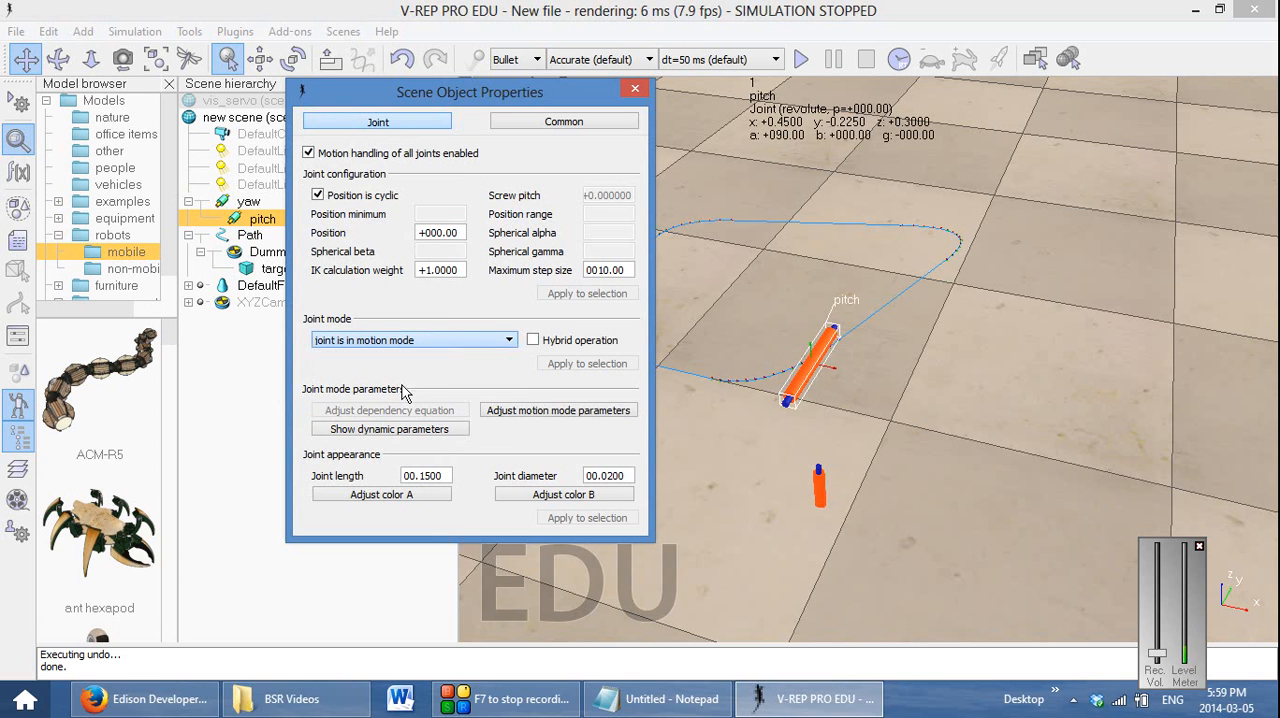
left_click(635, 88)
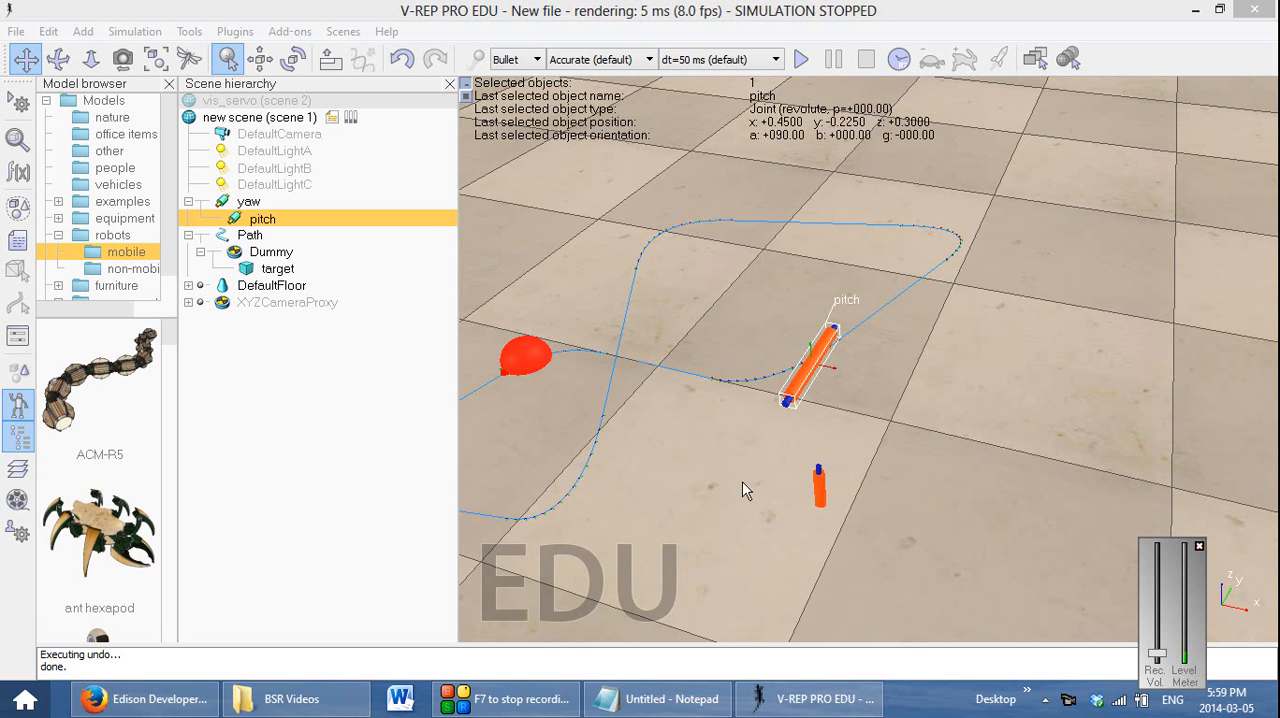
Add a perspective-type vision sensor to the scene
right_click(1036, 350)
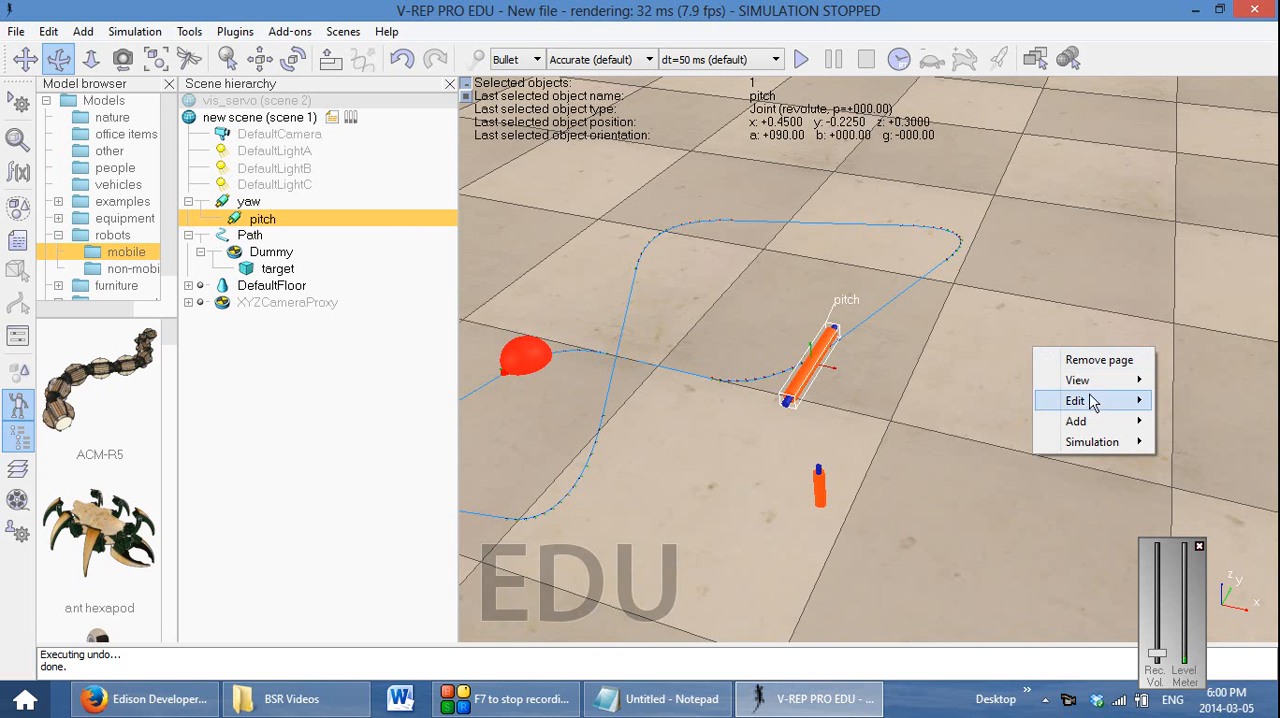
mouse_move(1093, 424)
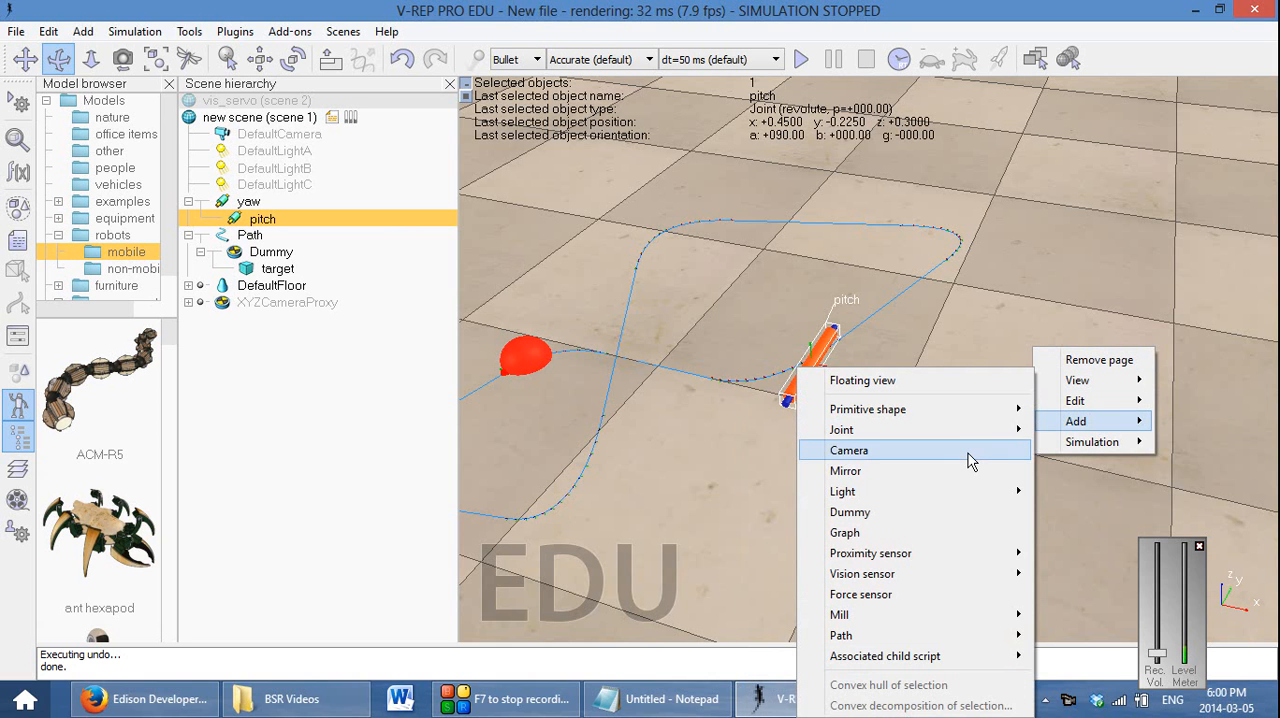
mouse_move(952, 568)
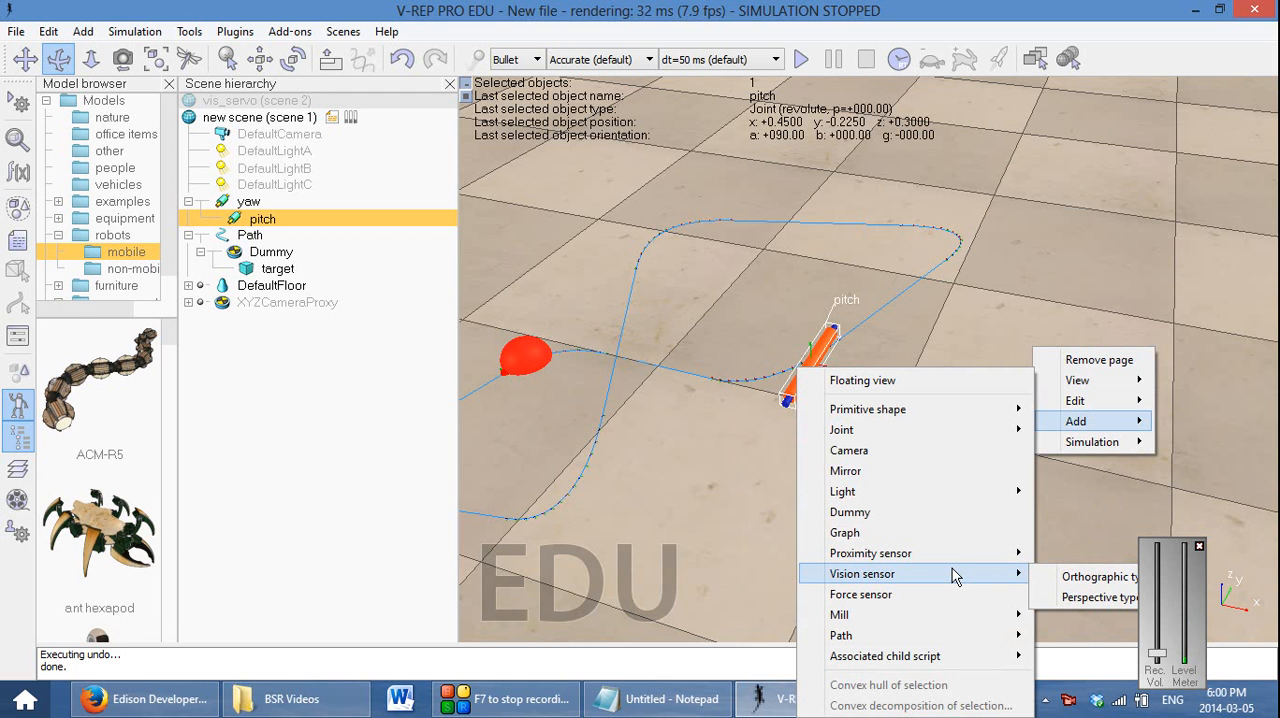
left_click(1095, 598)
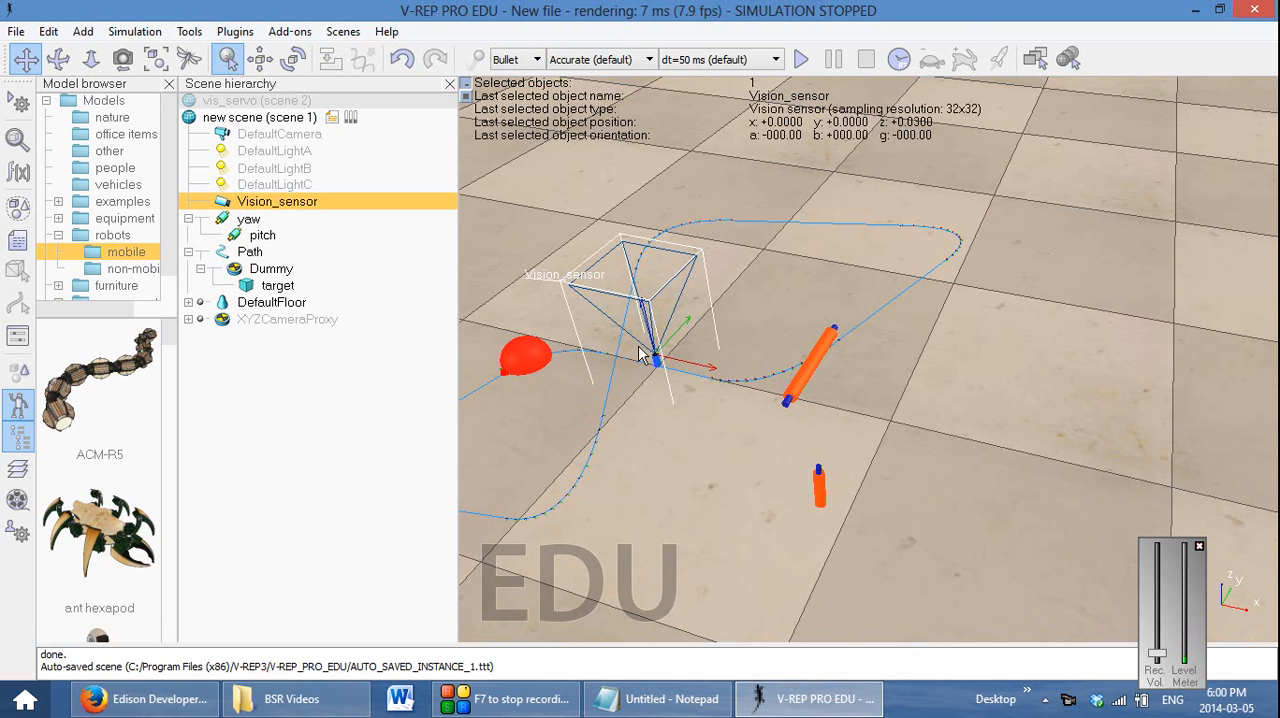
Move the vision sensor onto the pitch joint by applying pitch's X 0.4500, Y -0.2250 and Z 0.3000 coordinates to both objects
left_click(272, 238, "ctrl")
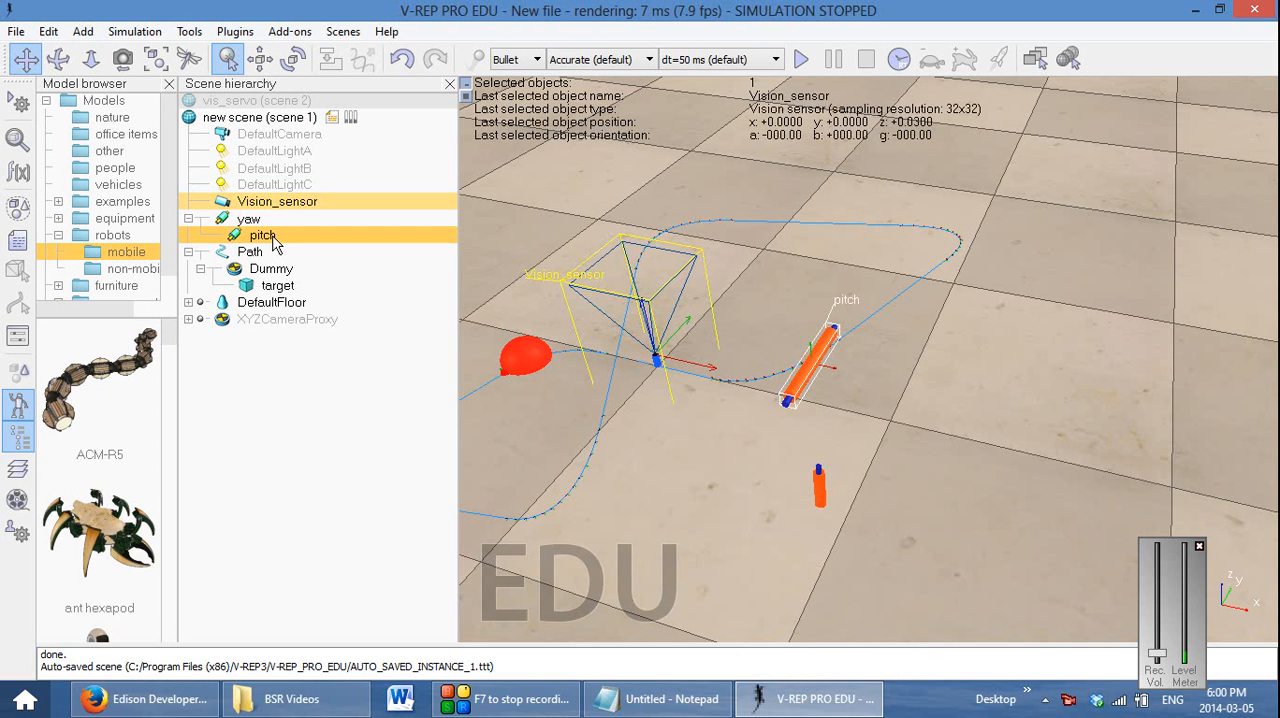
left_click(261, 60)
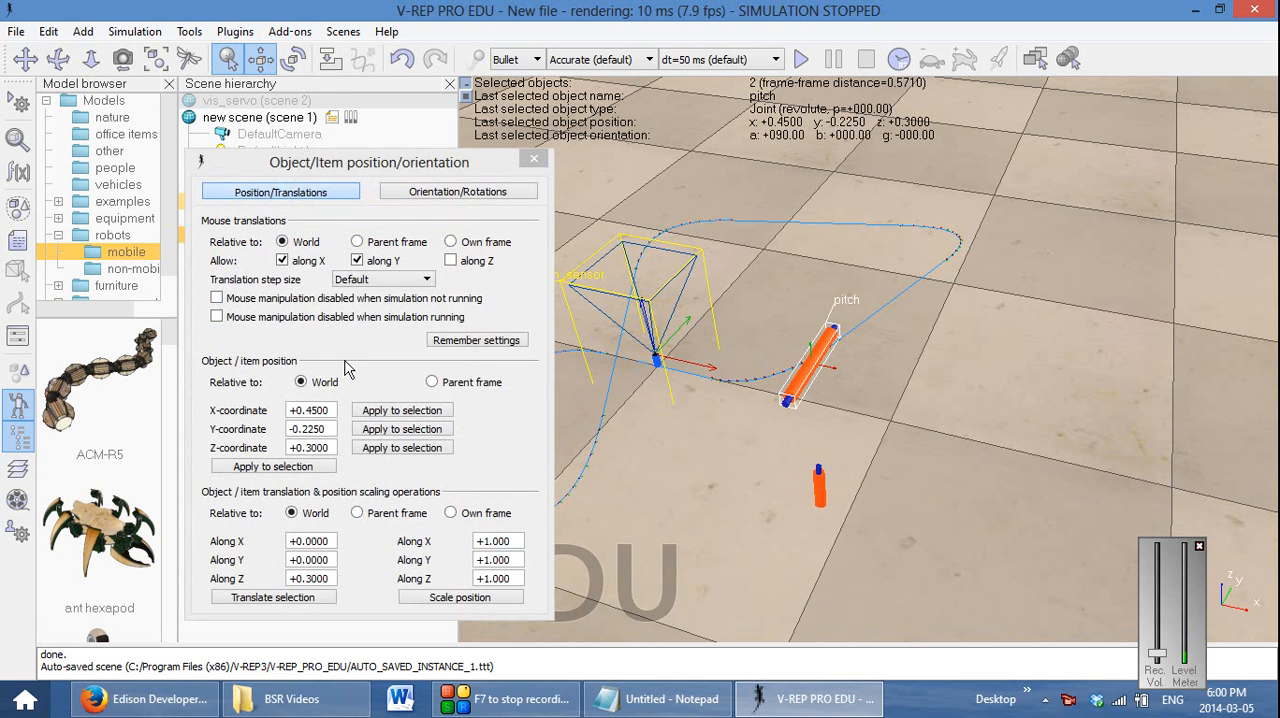
left_click(405, 429)
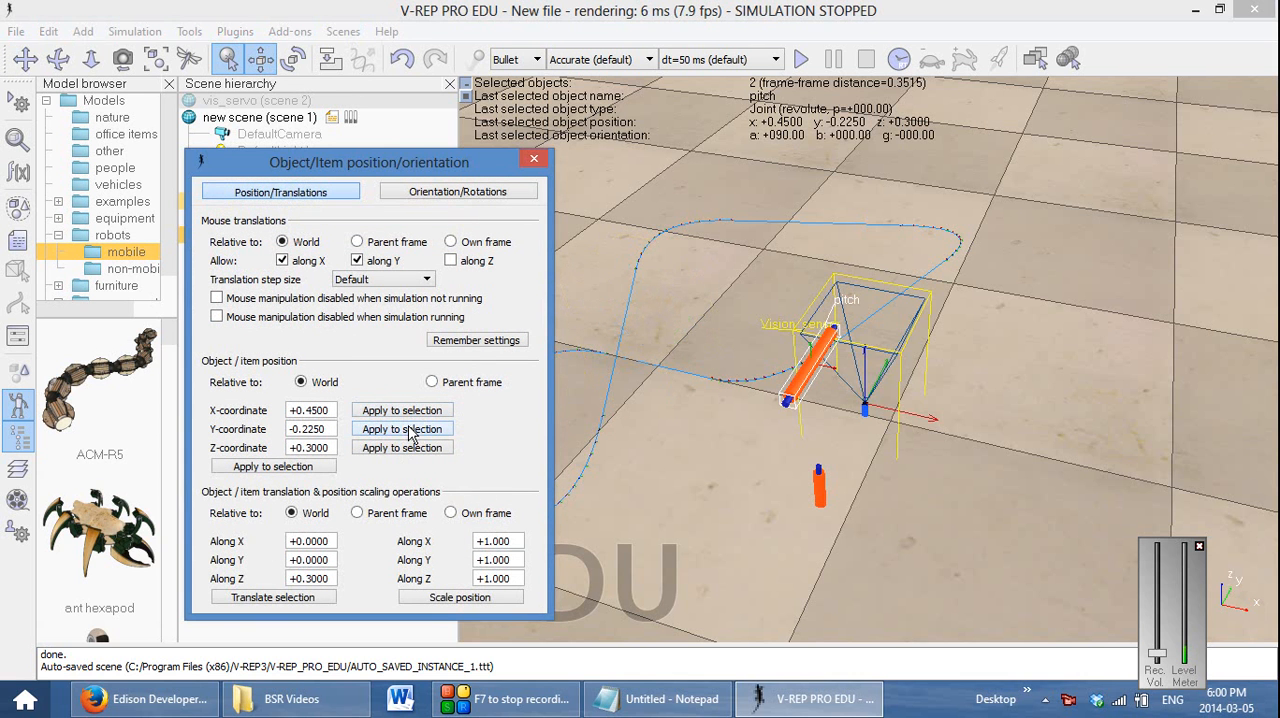
left_click(411, 449)
left_click(411, 452)
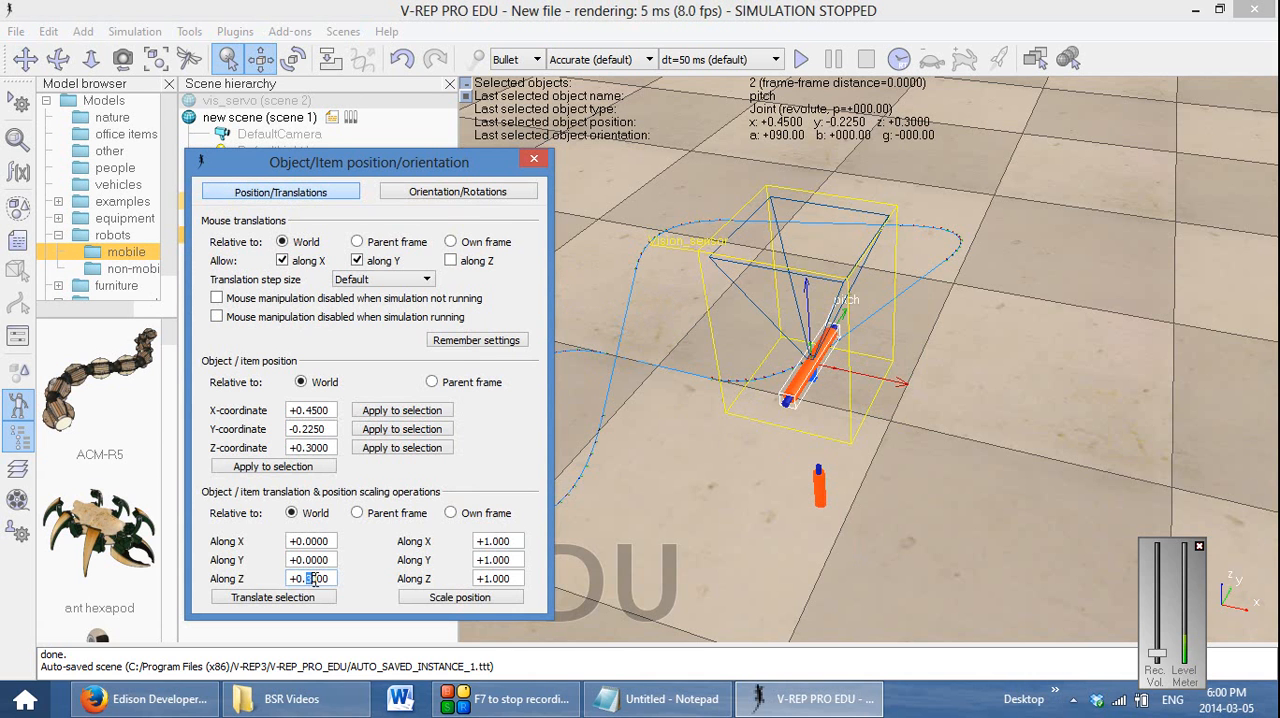
Try to translate the vision sensor and pitch joint together by 0.05 along Z, and undo the move
left_click_drag(318, 580, 315, 580)
left_click(272, 600)
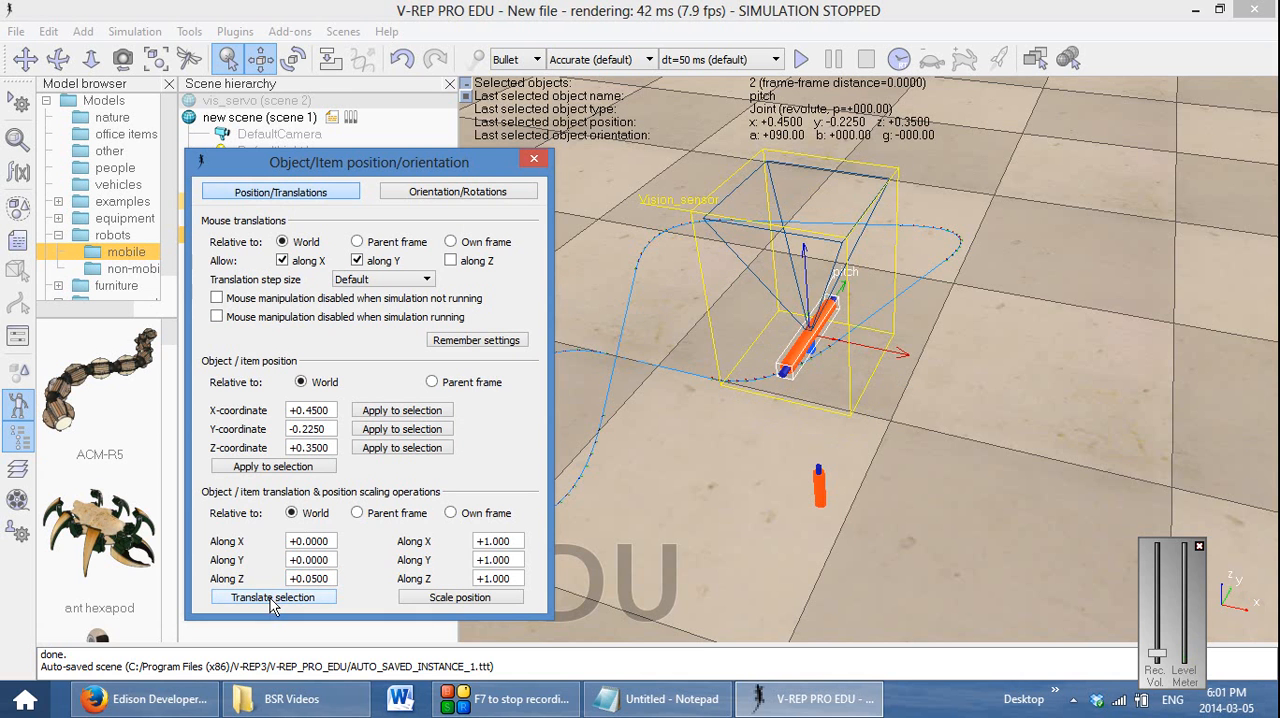
left_click(531, 159)
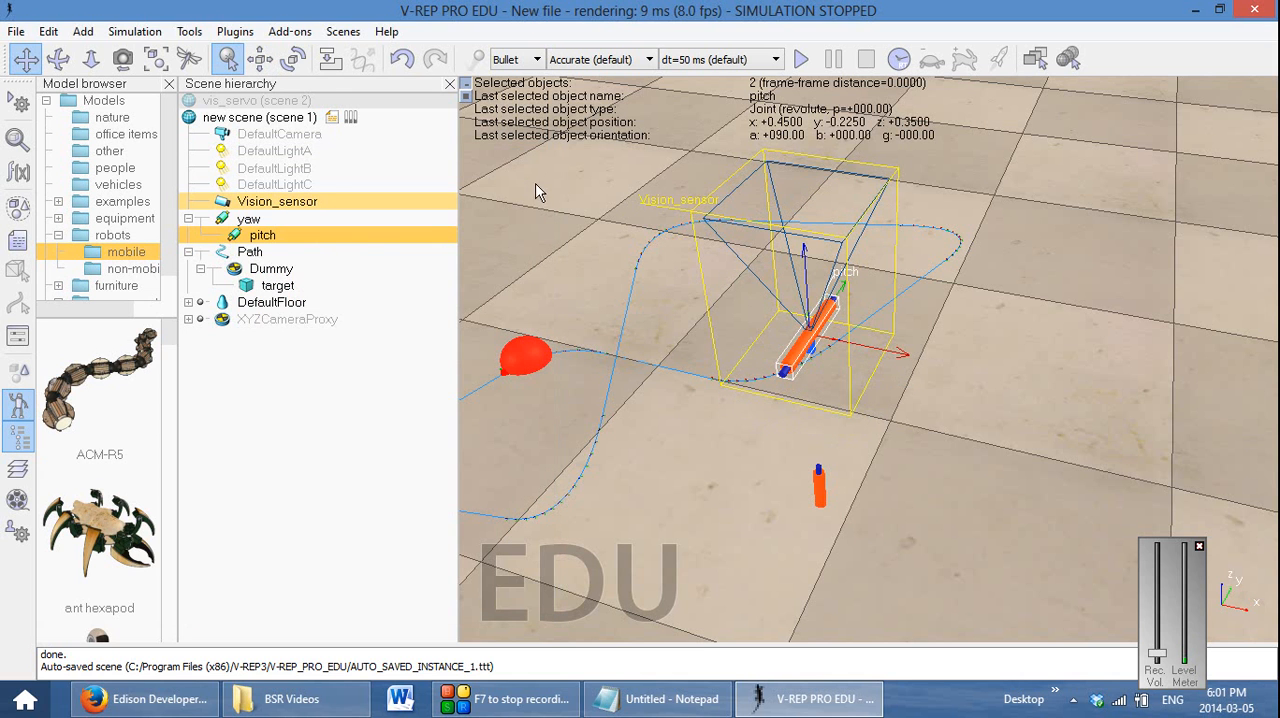
key("ctrl+z")
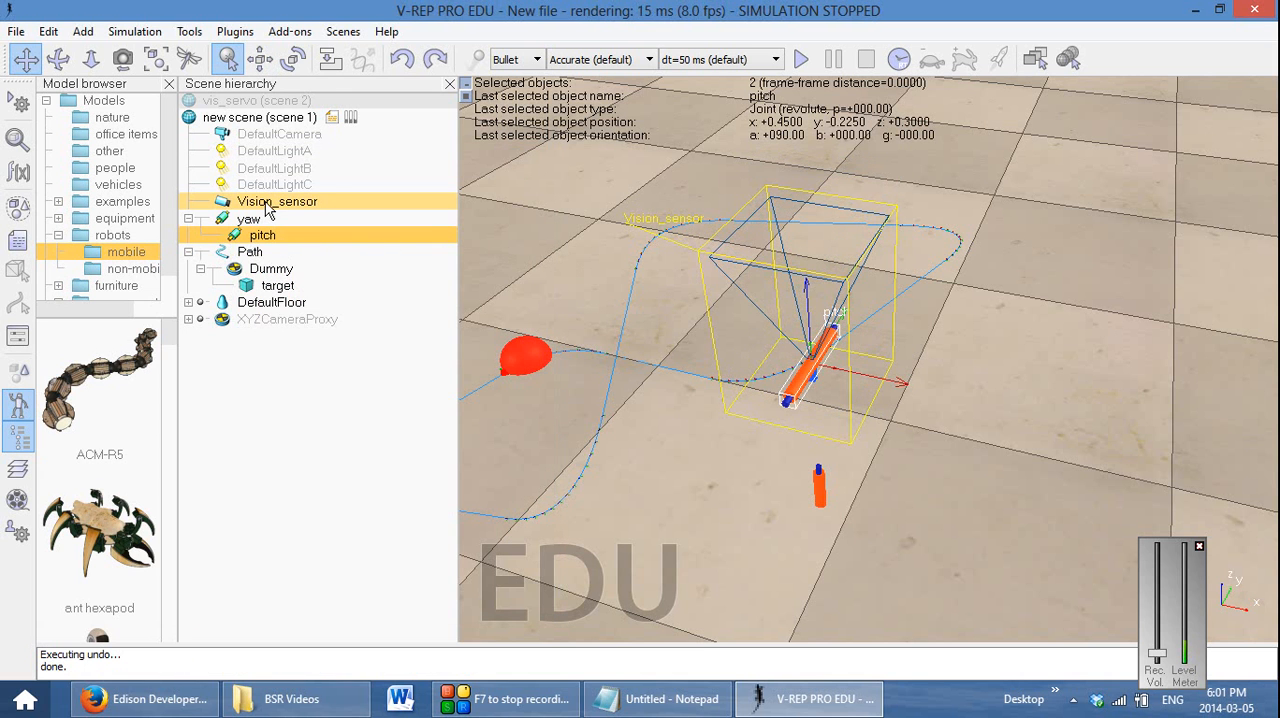
Translate only the vision sensor by 0.025 along the world Z axis and make it a child of the pitch joint
left_click(265, 203)
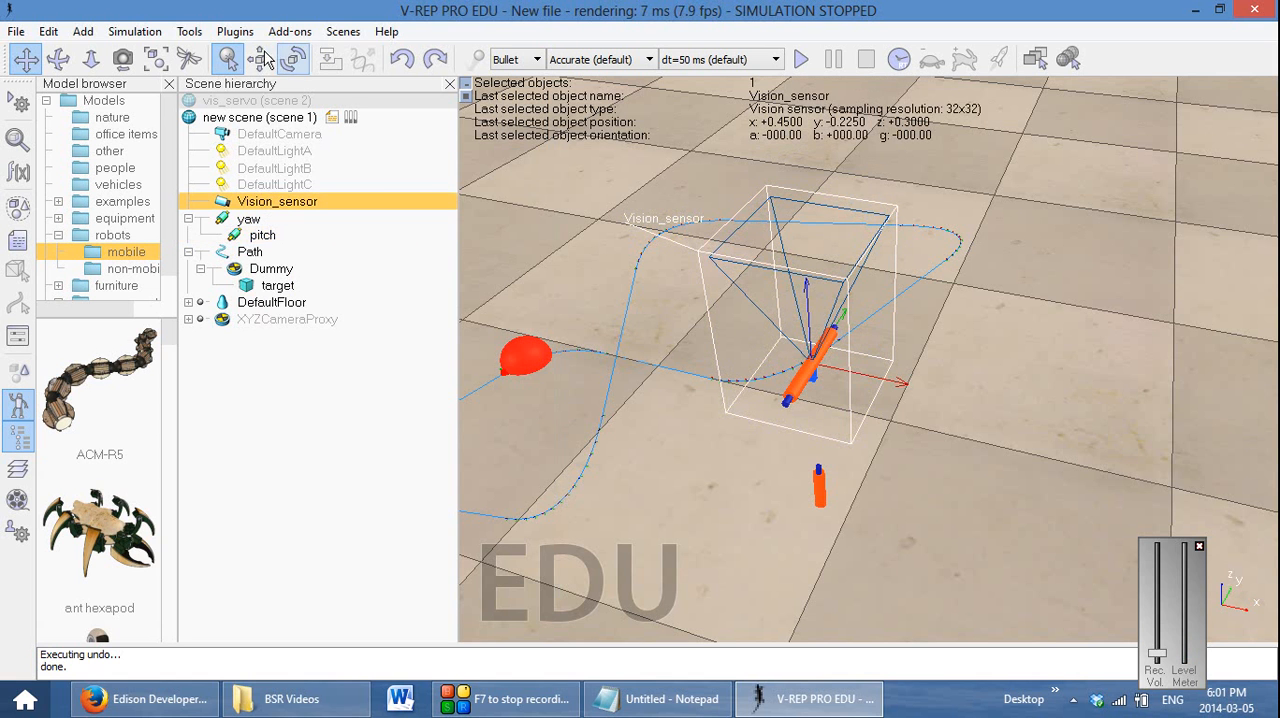
left_click(260, 59)
left_click(310, 578)
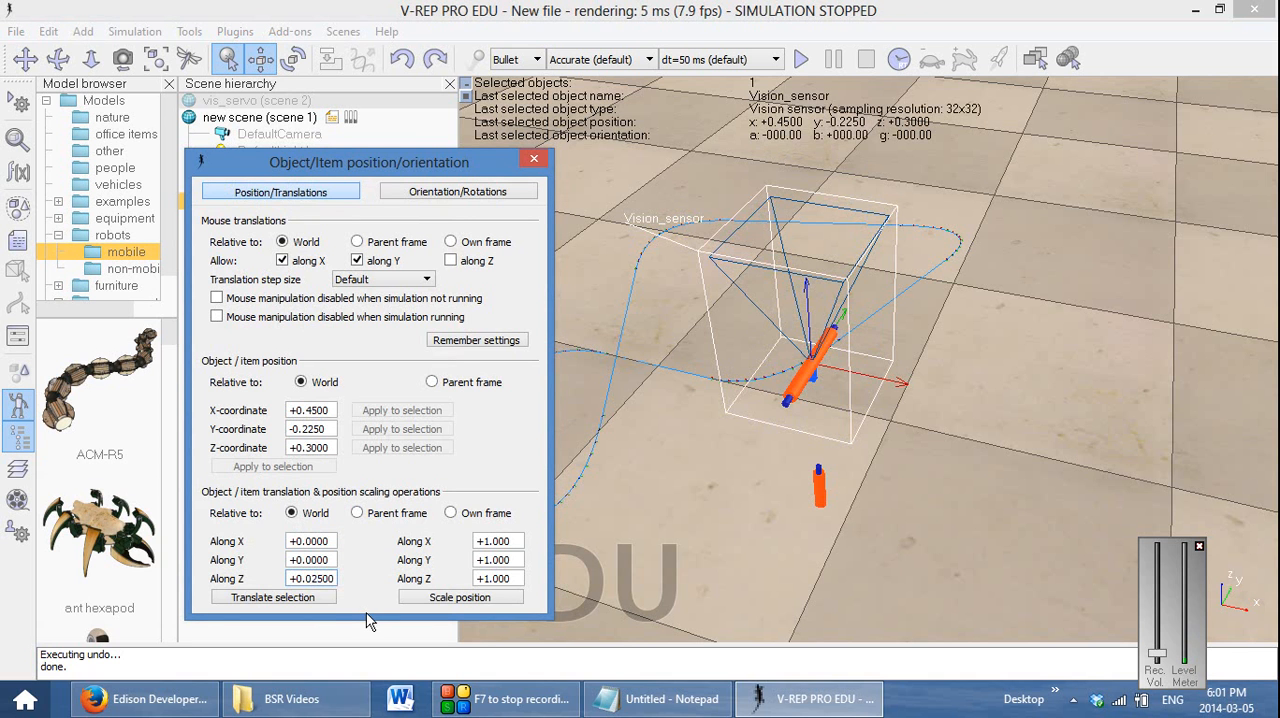
type("25")
left_click(329, 600)
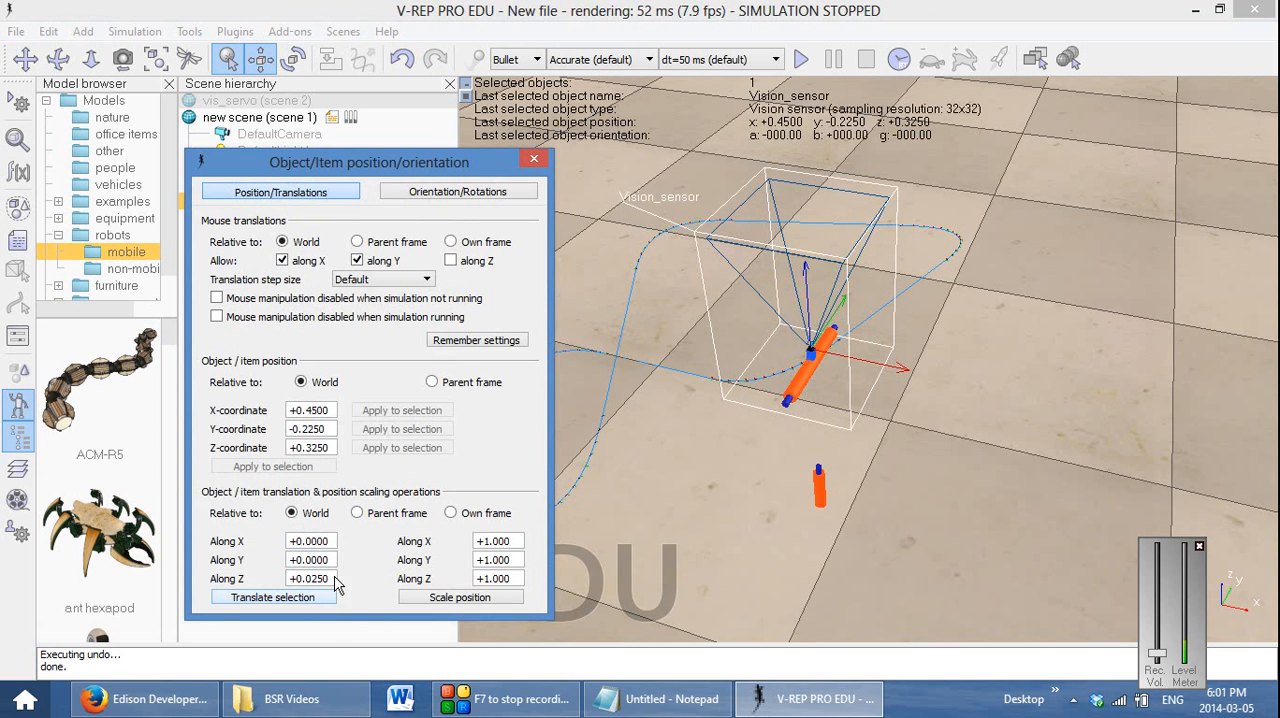
left_click(535, 163)
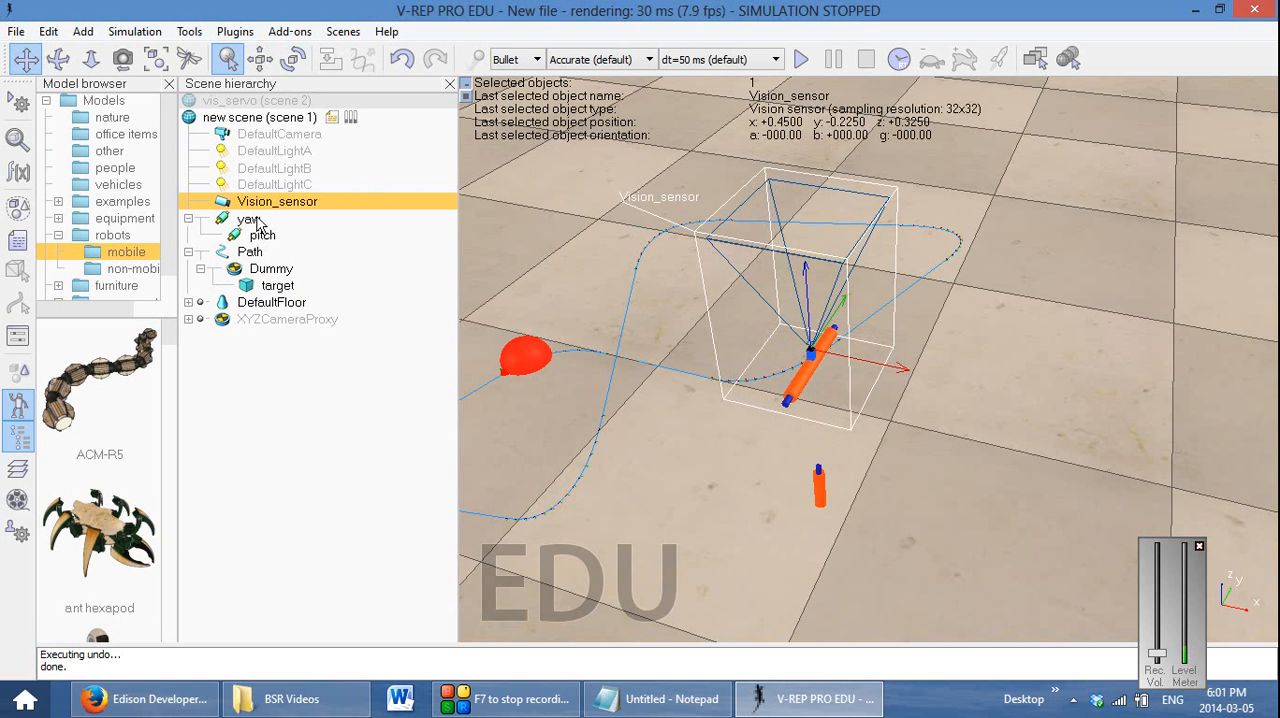
left_click_drag(257, 213, 262, 235)
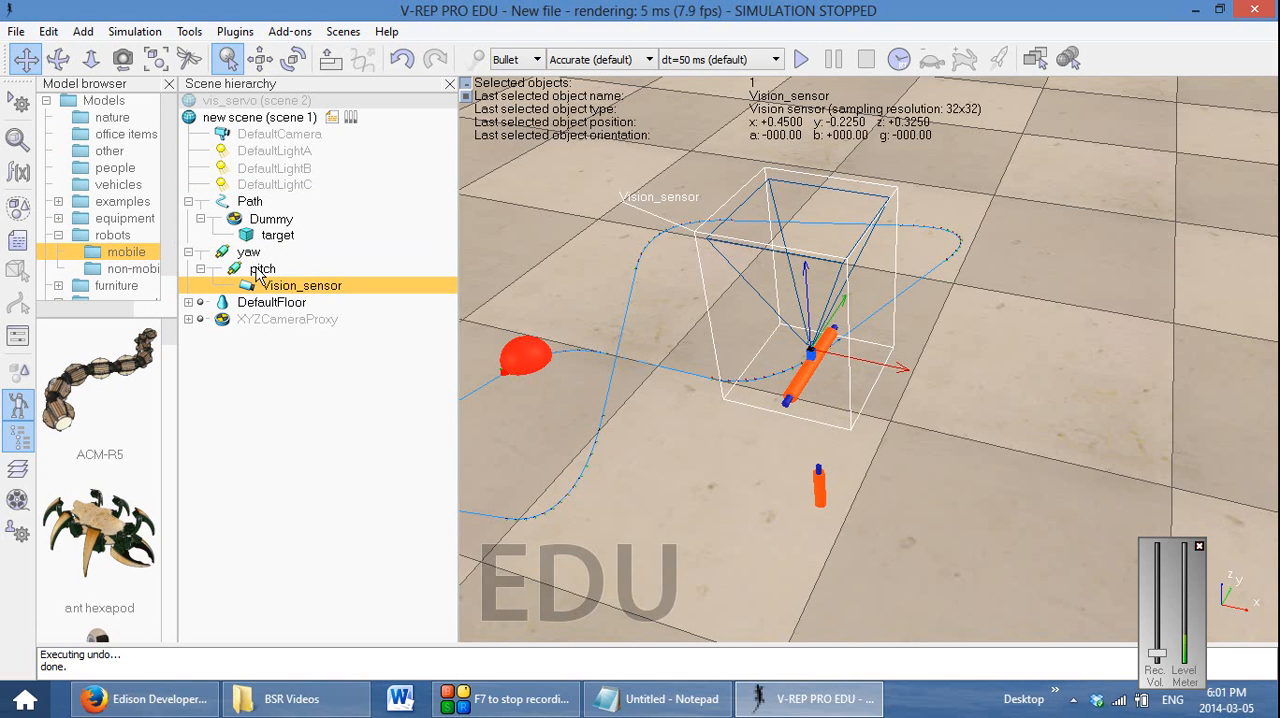
left_click(240, 273)
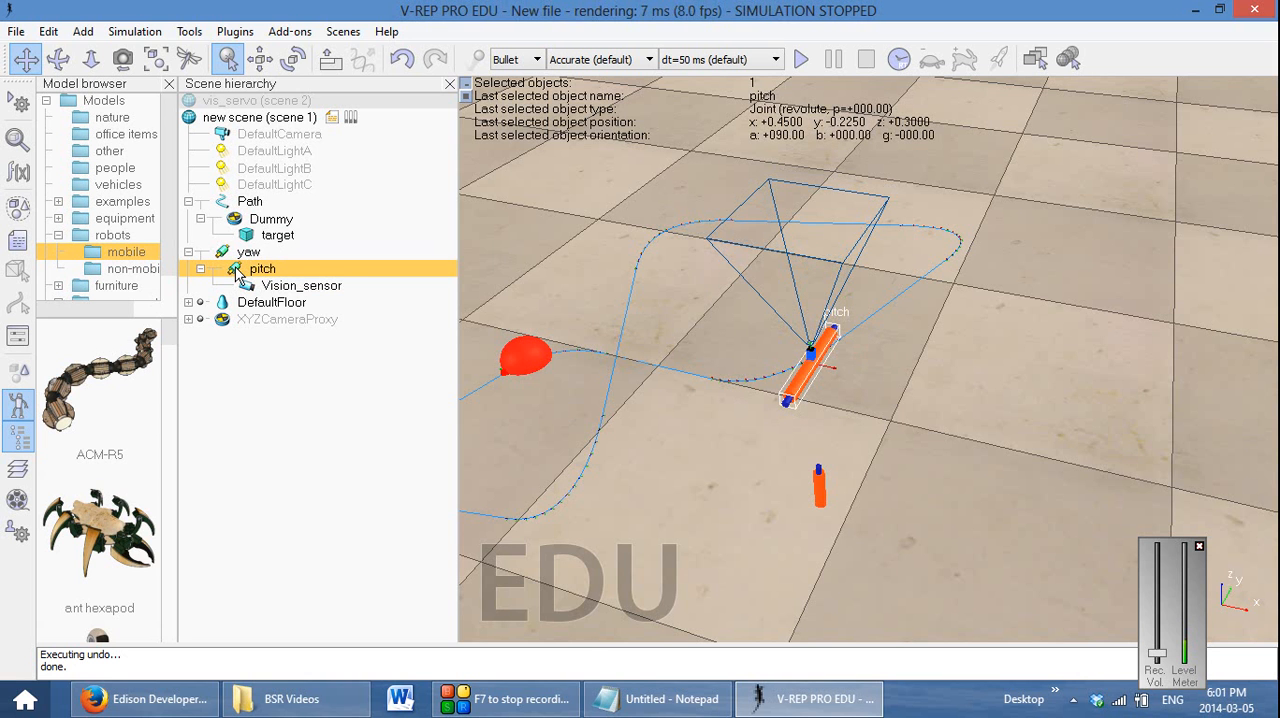
Rotate the pitch joint by 90° around its own Z axis, with the rotation around X set to 0
double_click(236, 269)
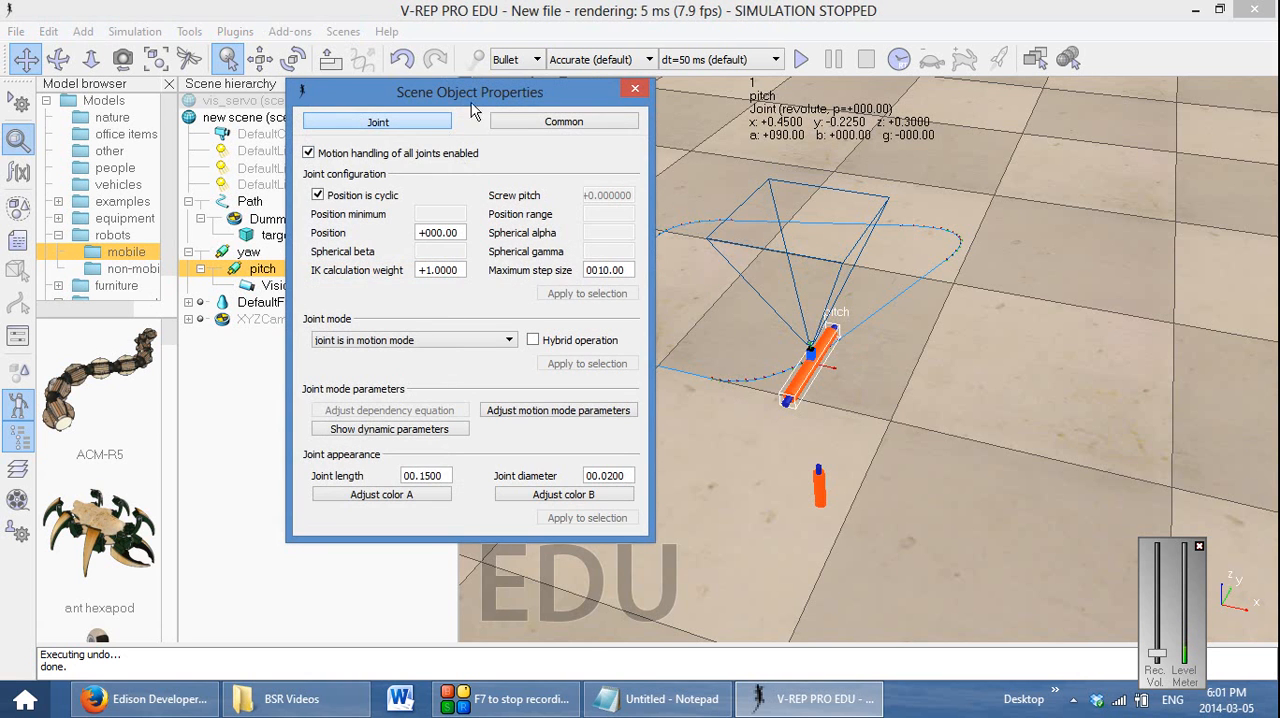
left_click(635, 90)
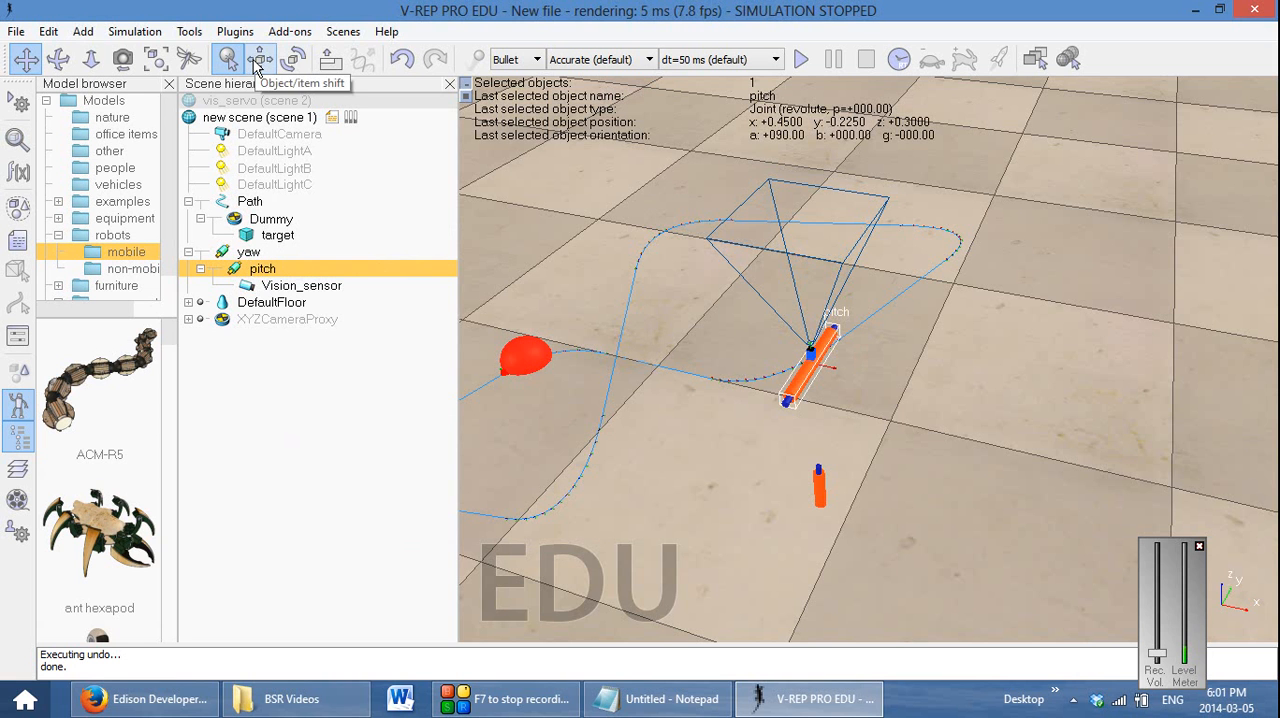
left_click(293, 59)
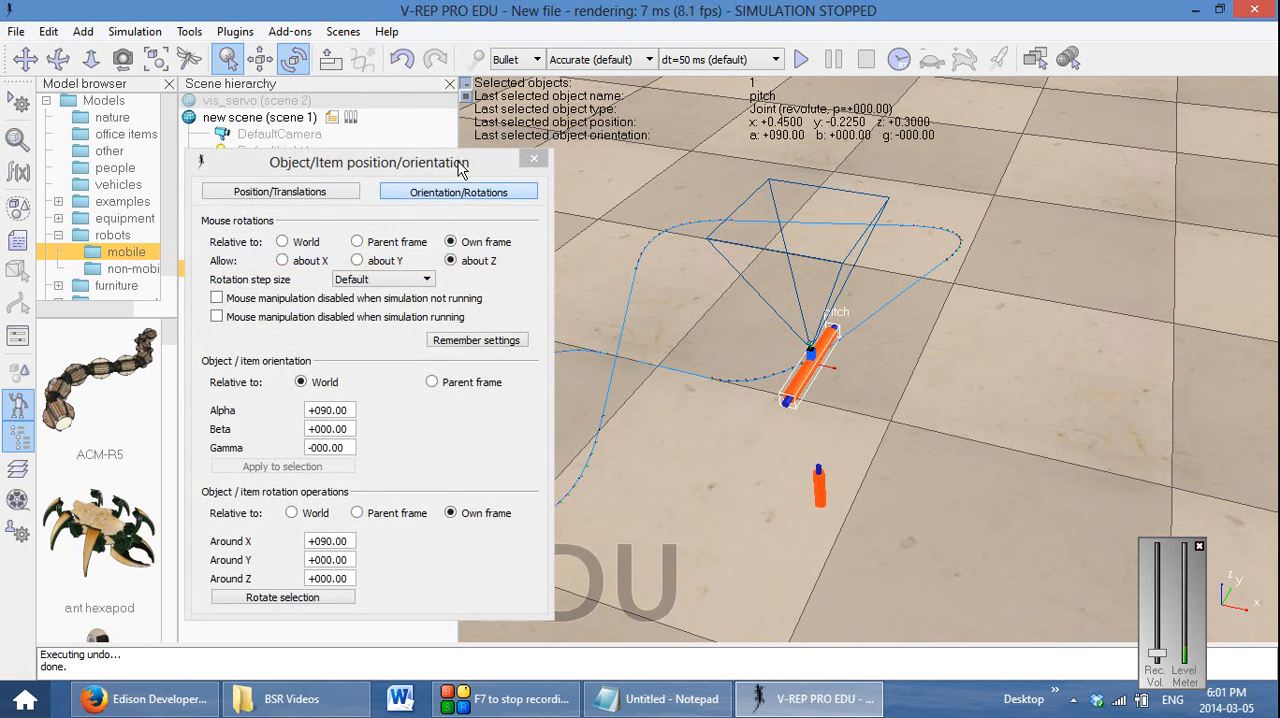
left_click_drag(460, 165, 405, 111)
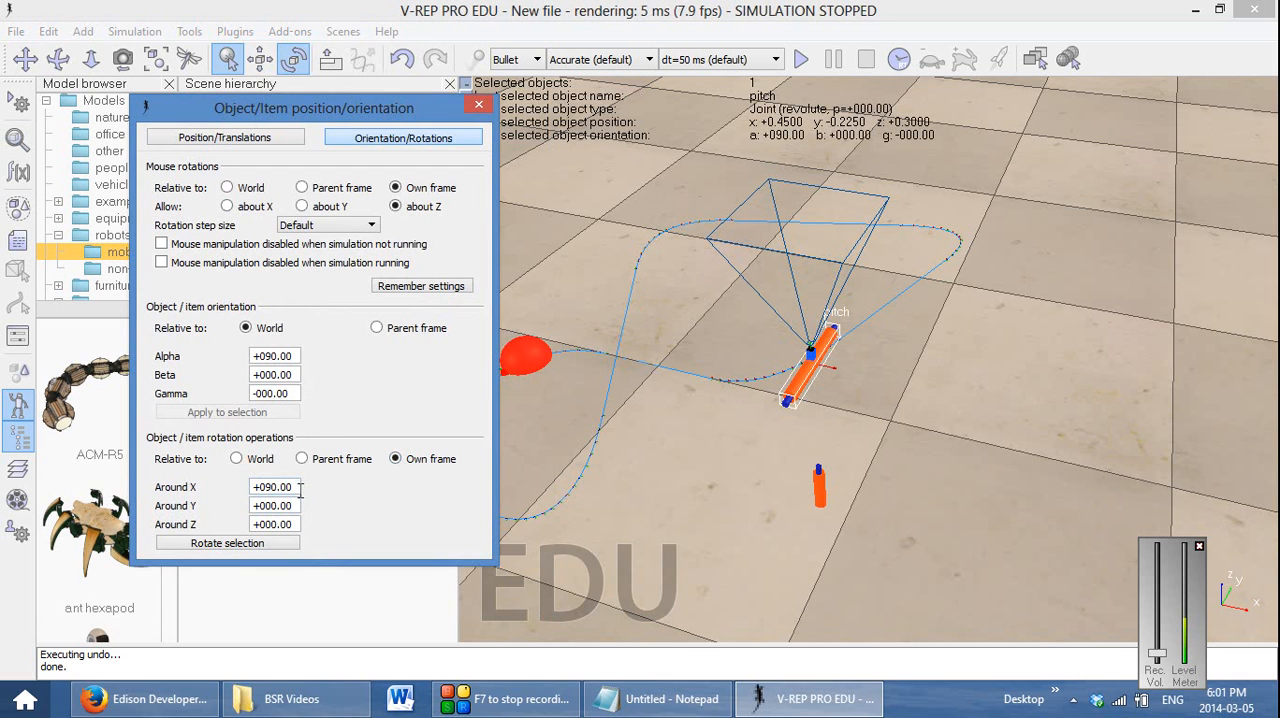
left_click_drag(300, 487, 273, 487)
key("BackSpace")
left_click(268, 522)
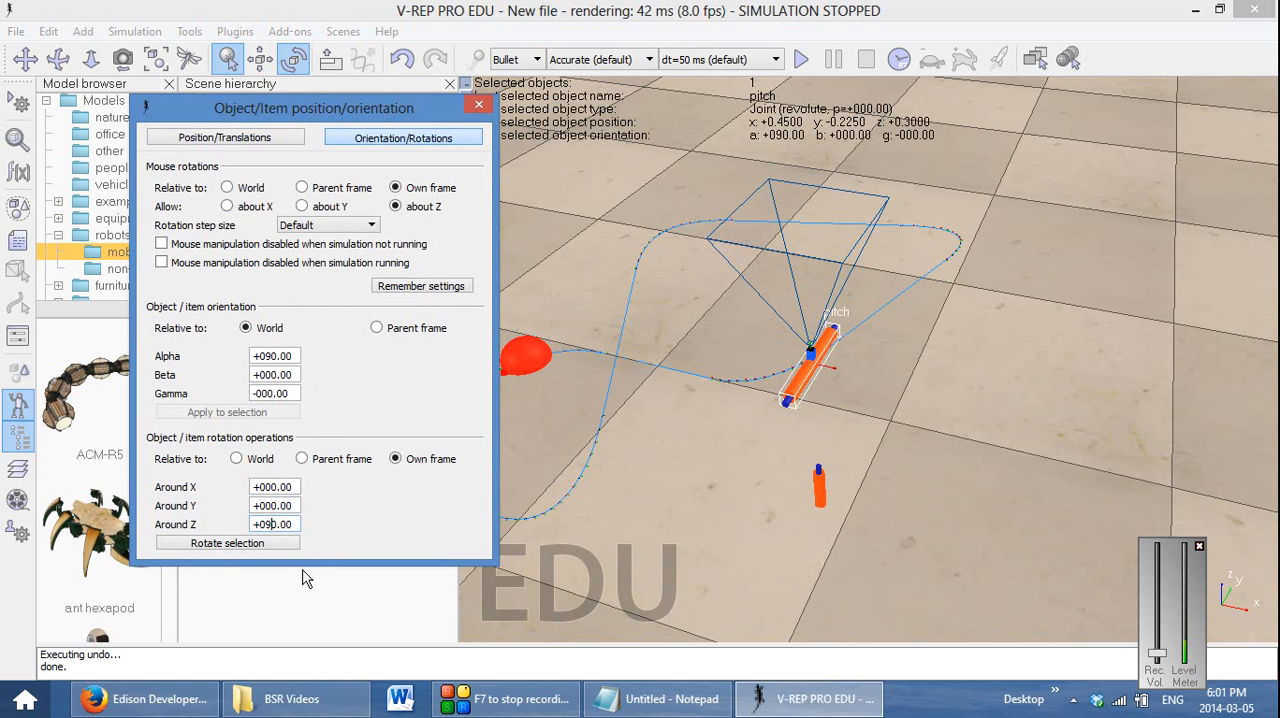
left_click(227, 543)
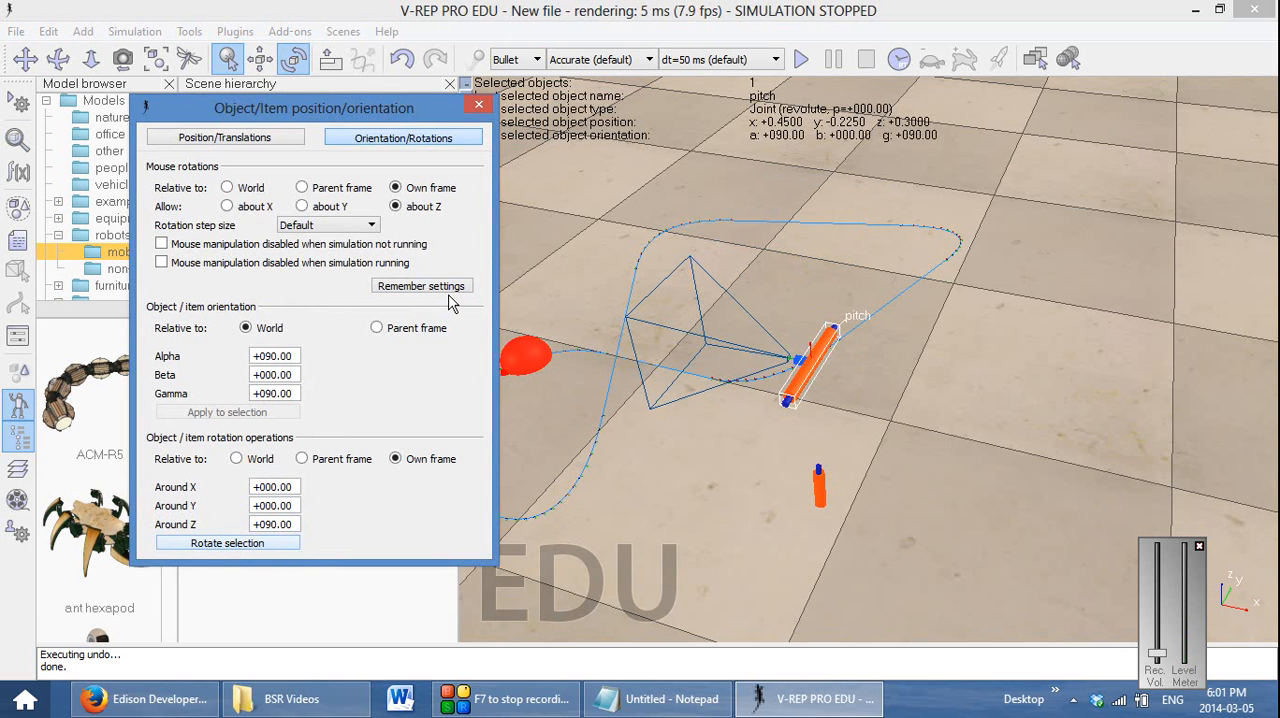
left_click(480, 106)
Add a floating view associated with the vision sensor, and run the simulation briefly to check its image
left_click_drag(612, 434, 614, 460)
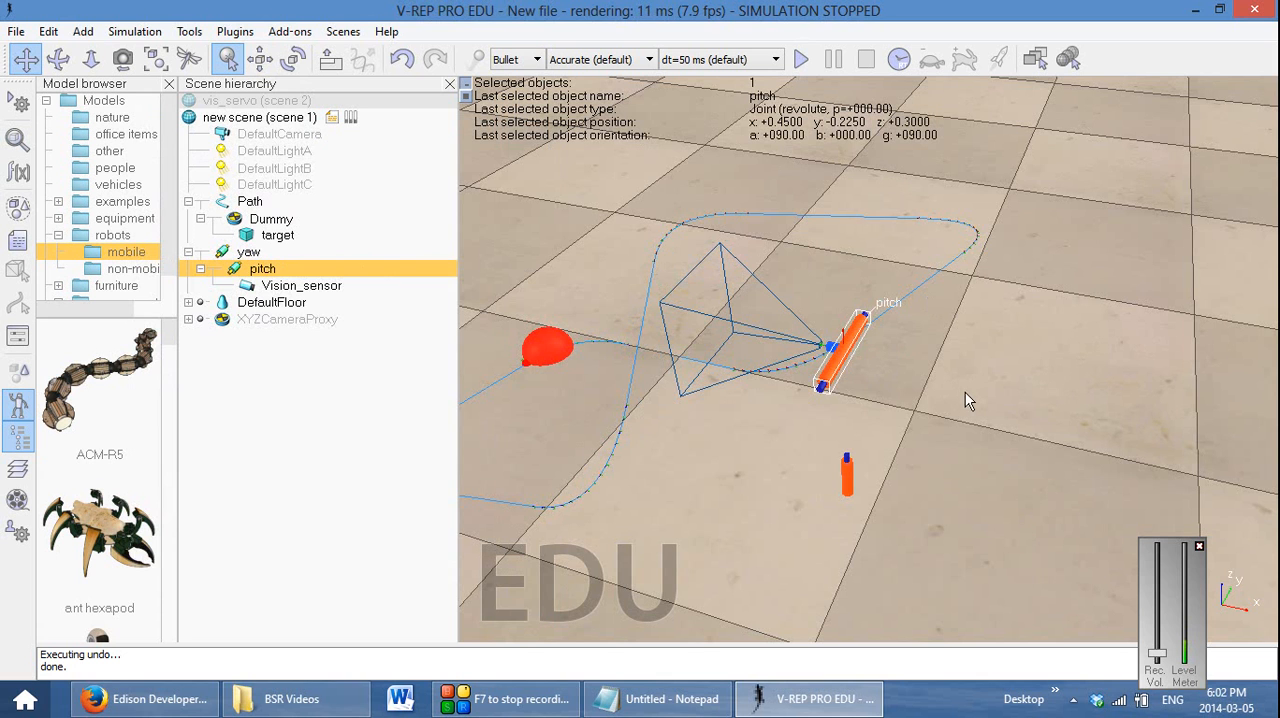
right_click(995, 328)
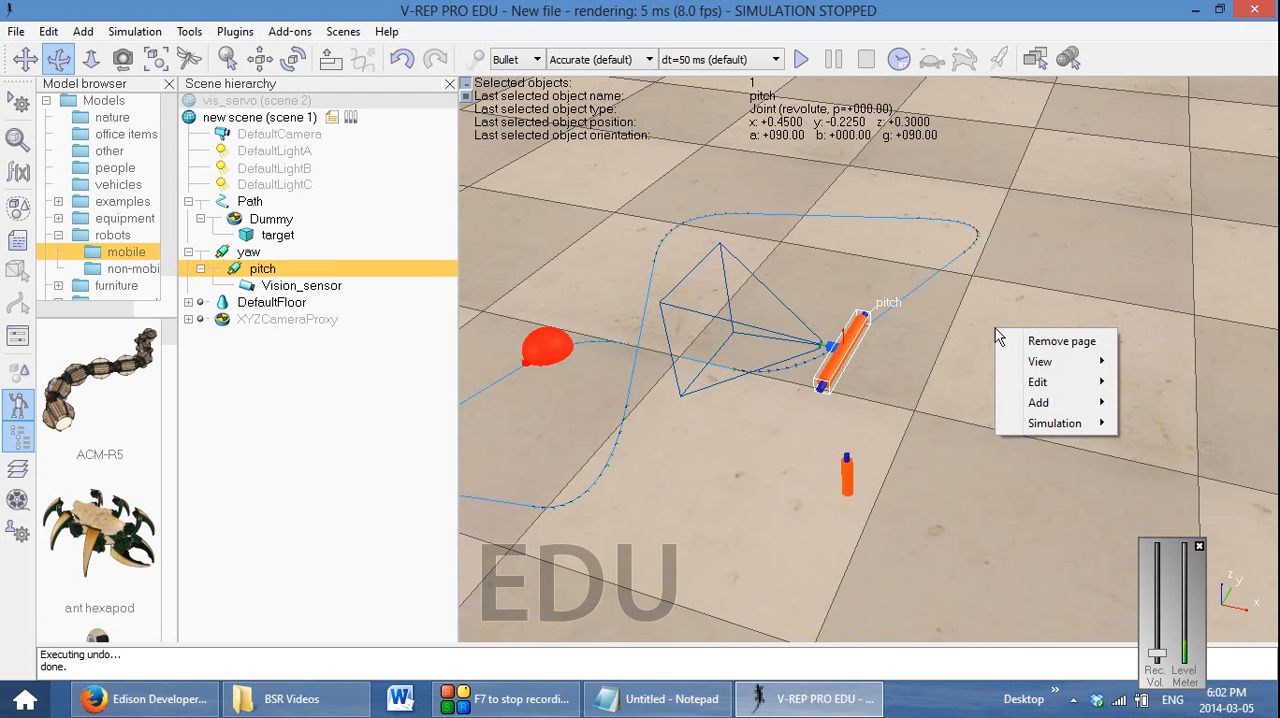
mouse_move(1060, 406)
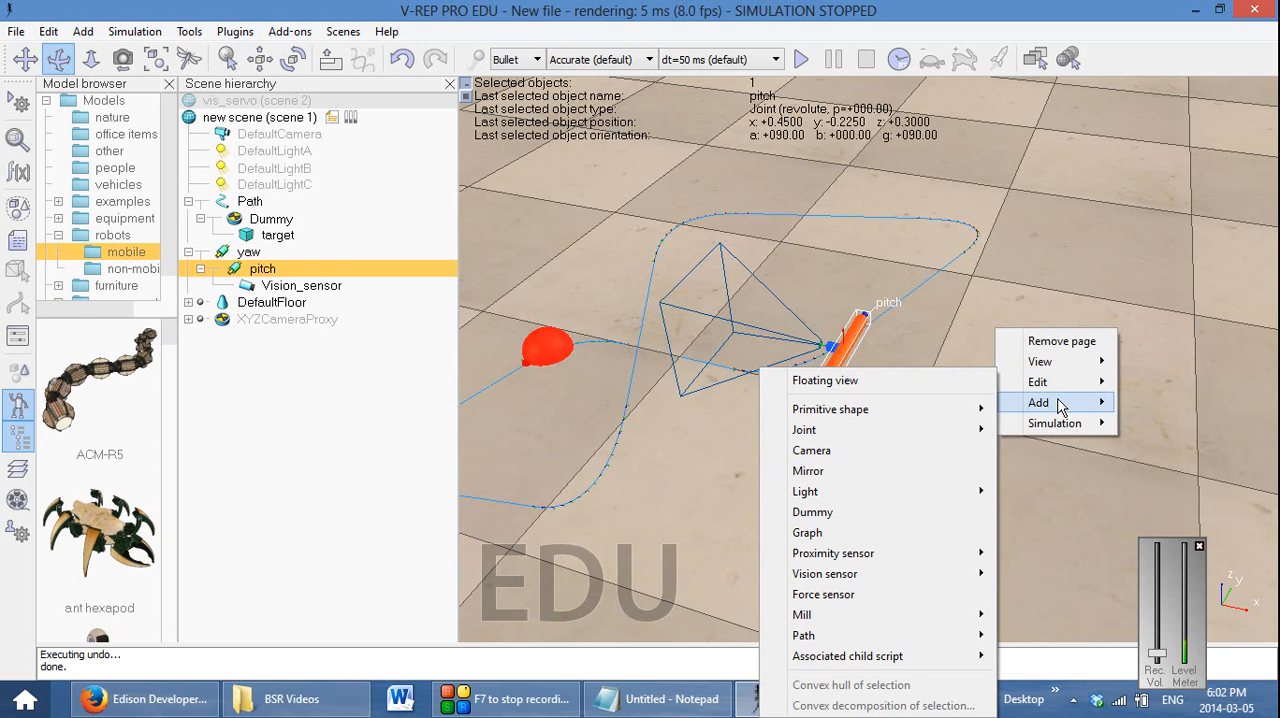
left_click(965, 381)
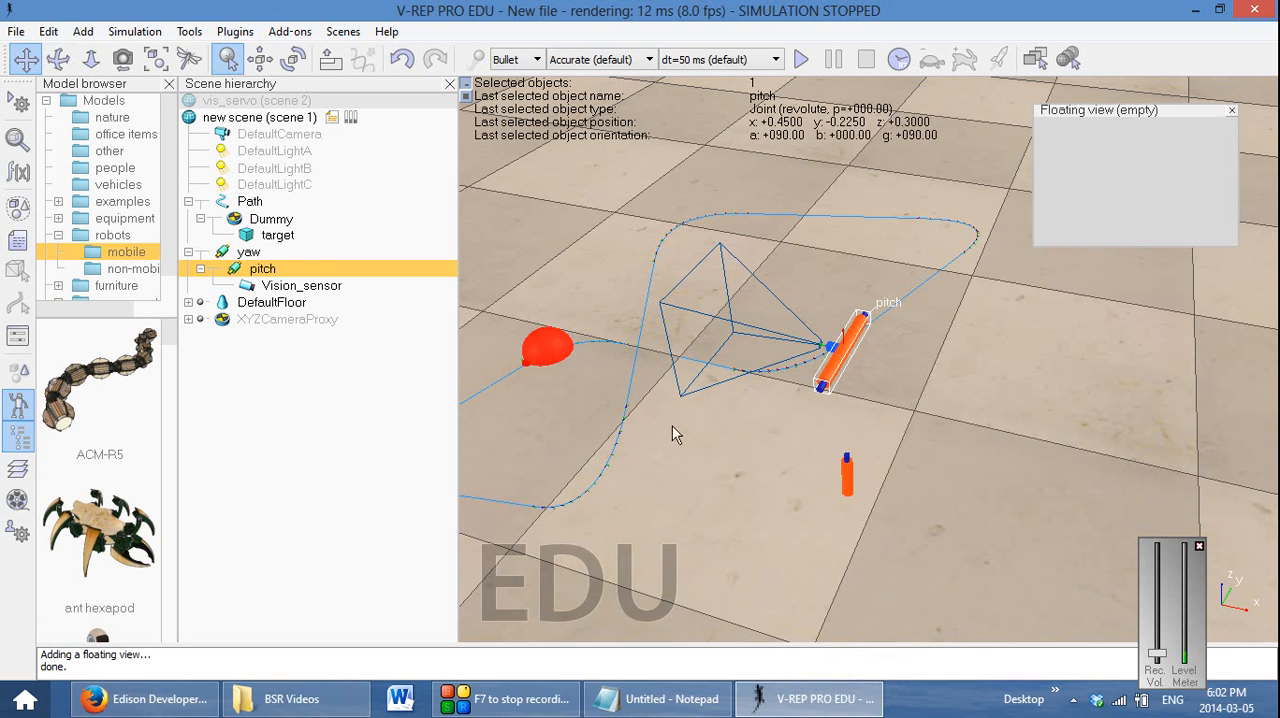
left_click(318, 290)
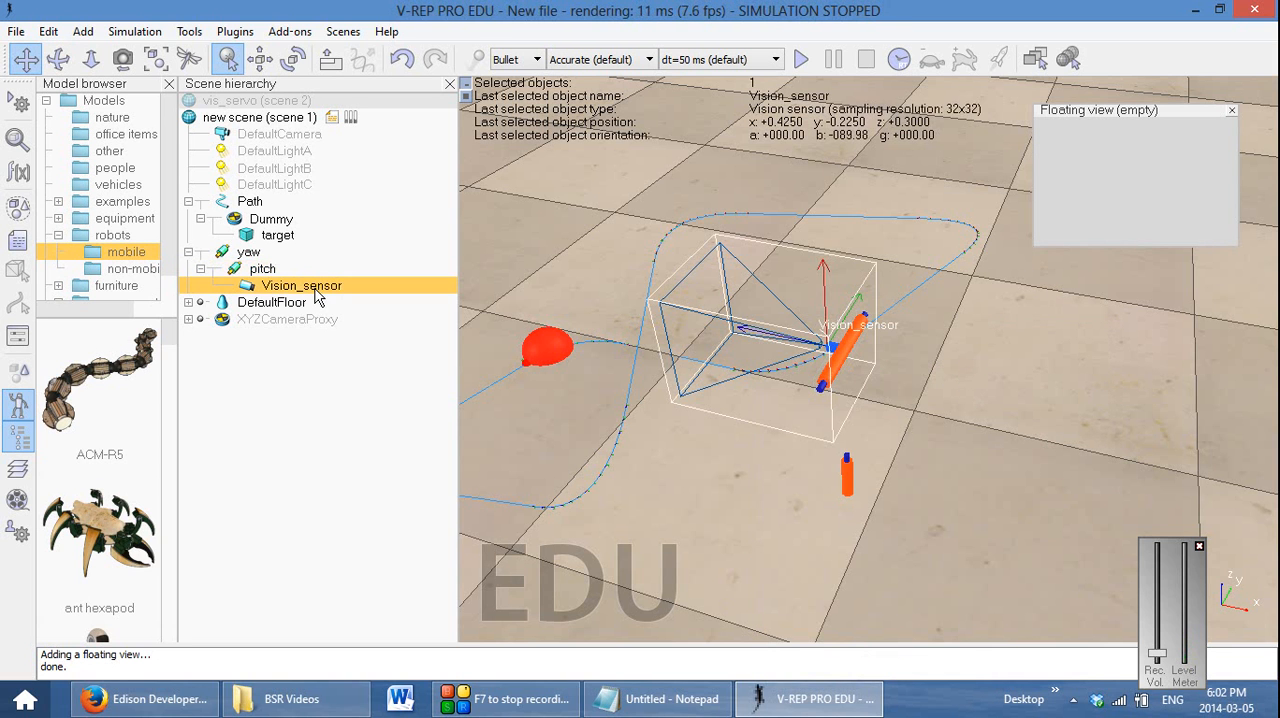
right_click(1135, 175)
mouse_move(1162, 205)
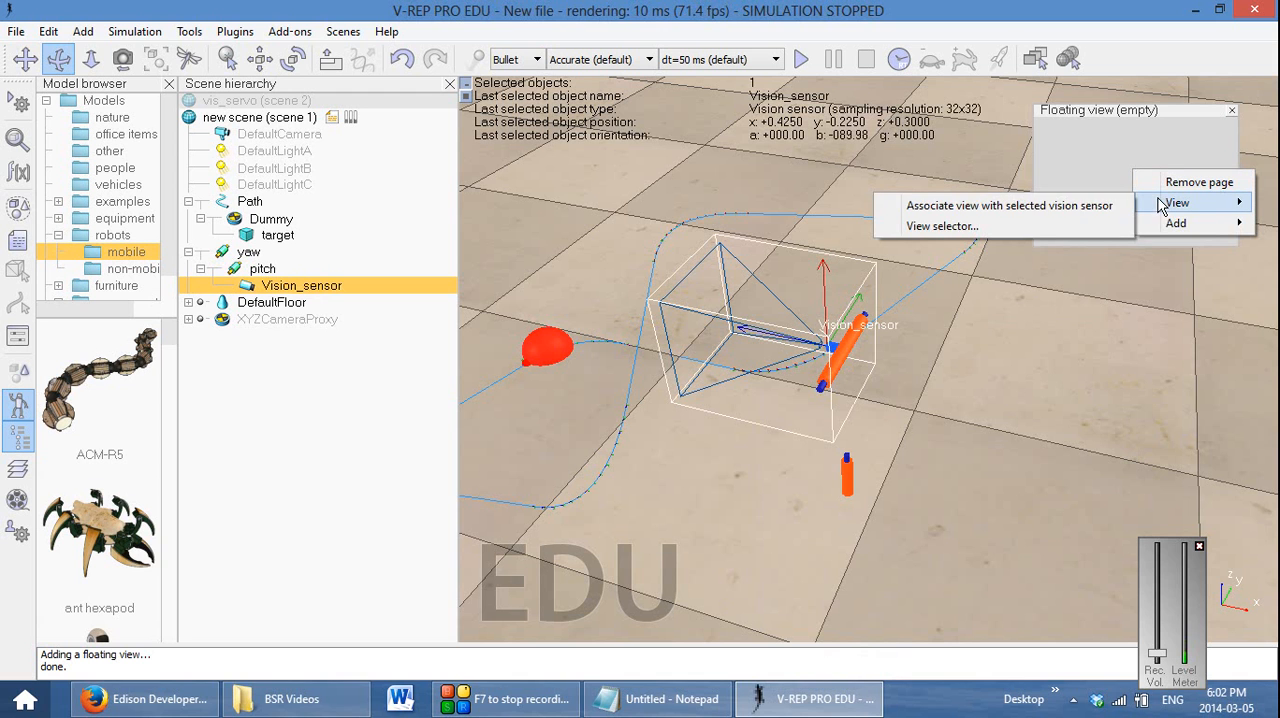
left_click(1053, 207)
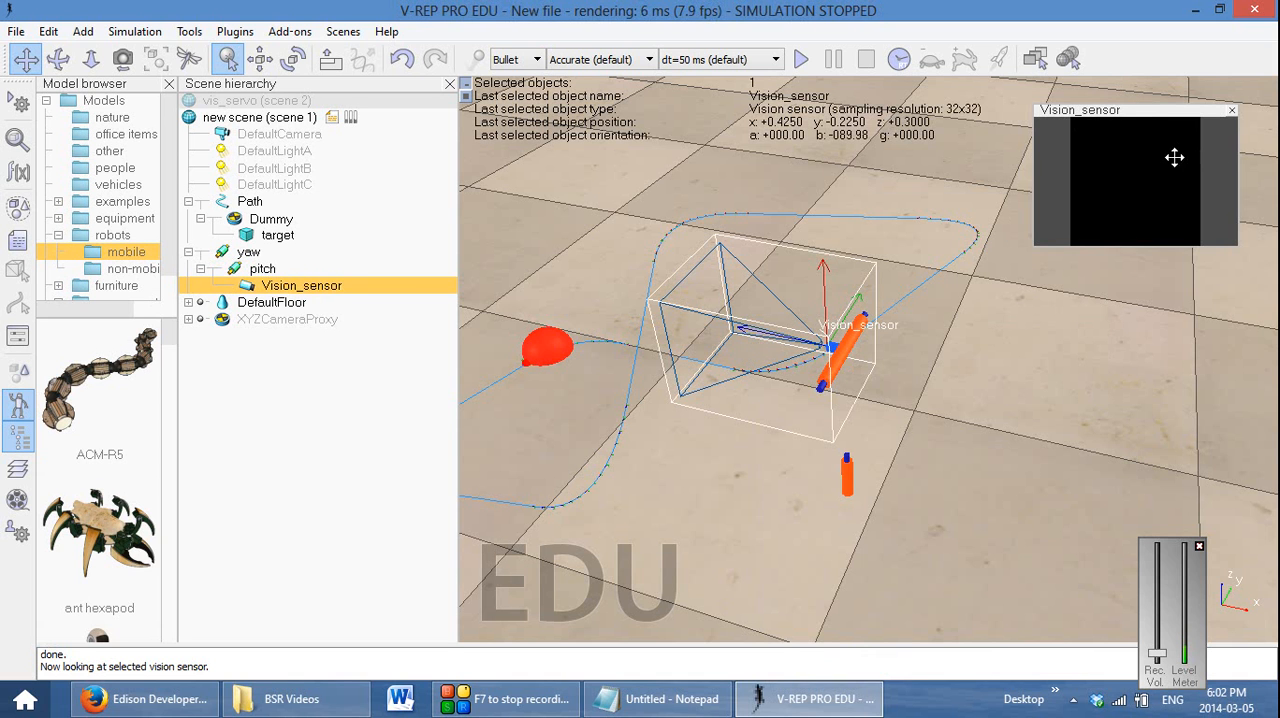
left_click(800, 60)
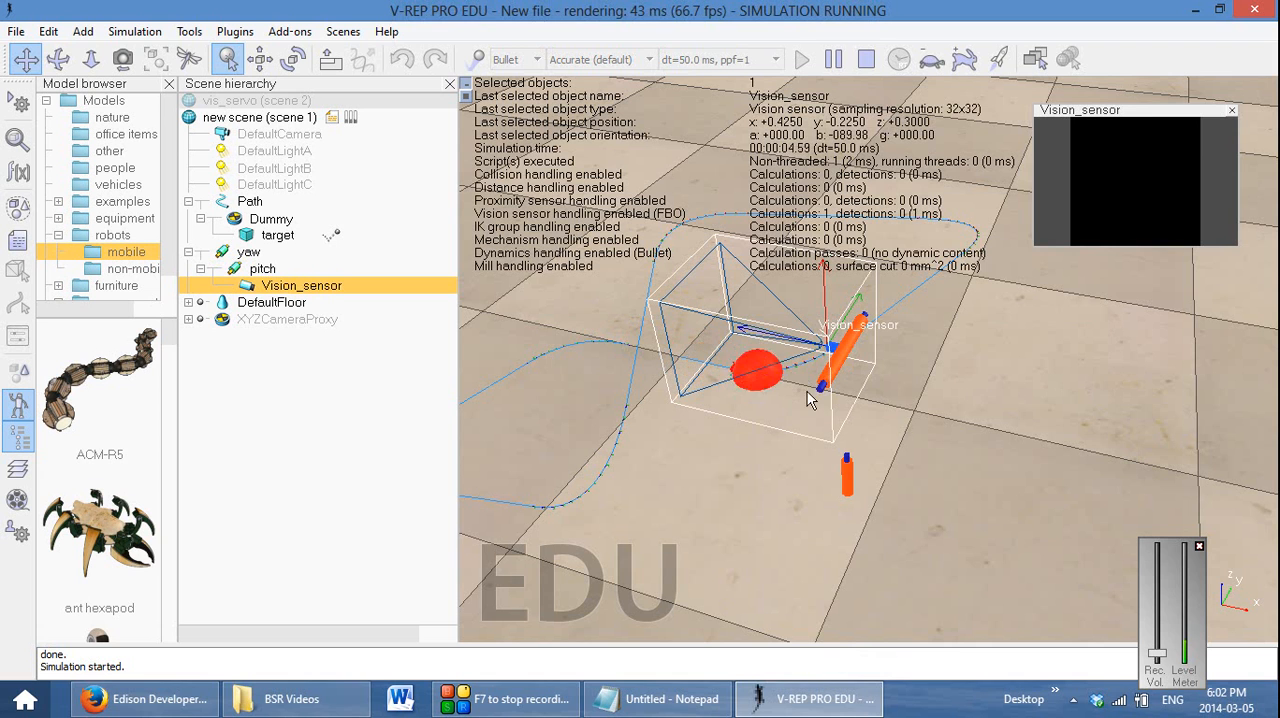
left_click(866, 60)
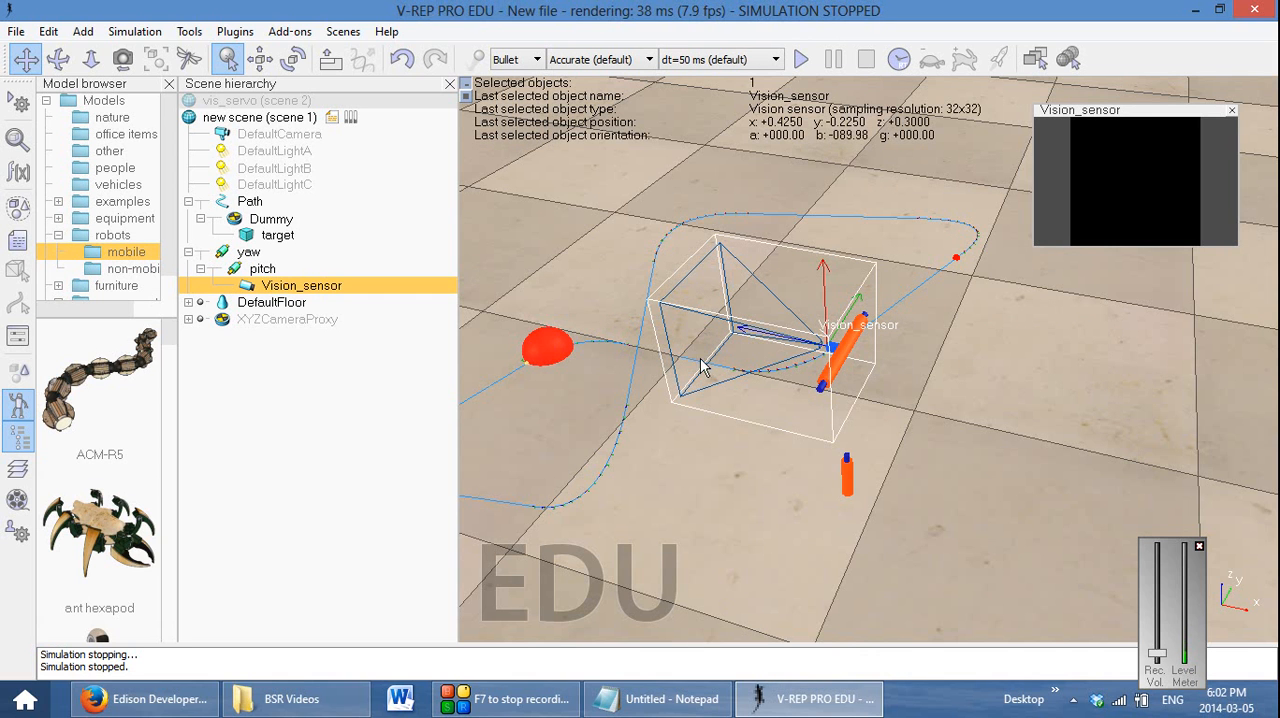
Set the vision sensor's far clipping plane to 3 and test its image by running and stopping the simulation
double_click(247, 287)
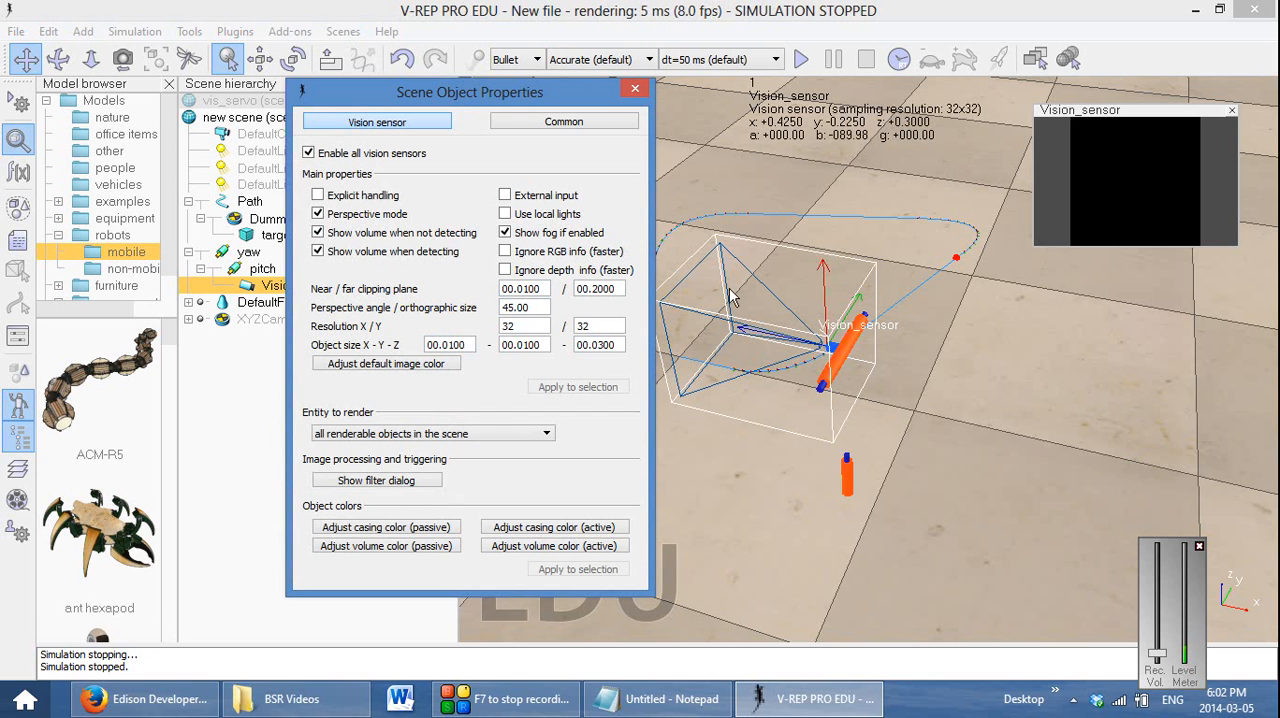
left_click_drag(577, 289, 590, 289)
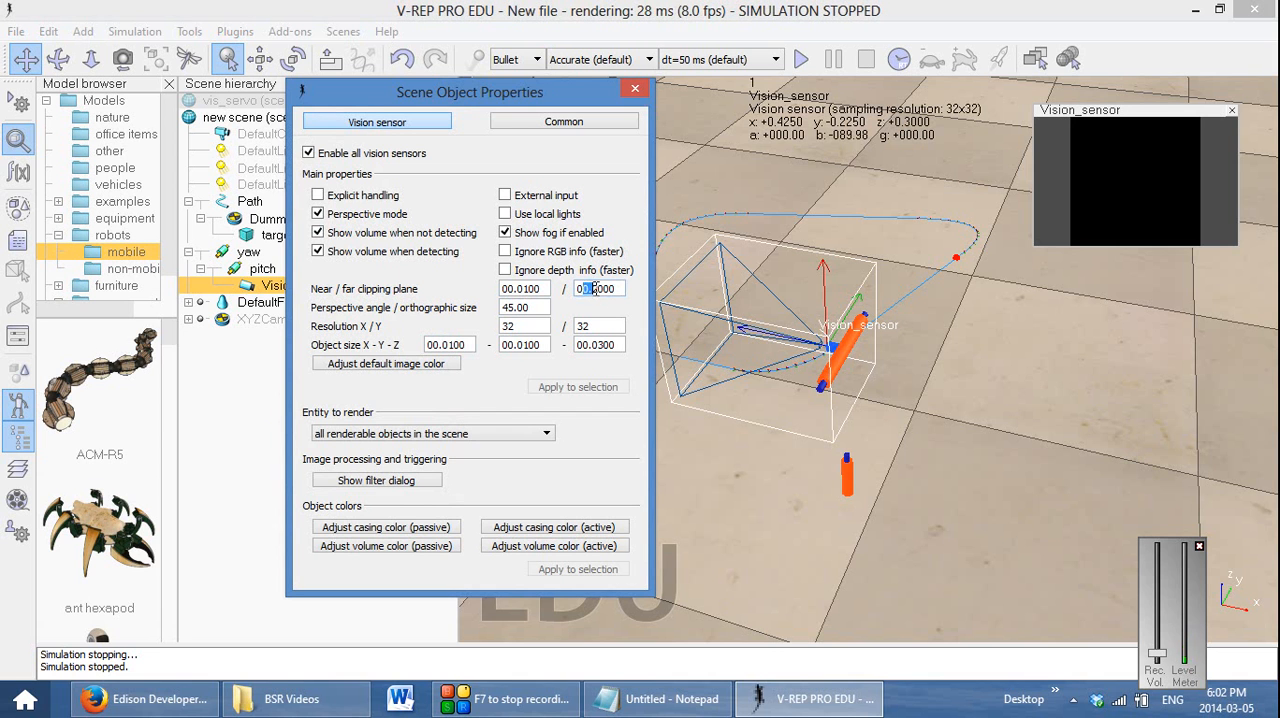
type("03.")
left_click(637, 92)
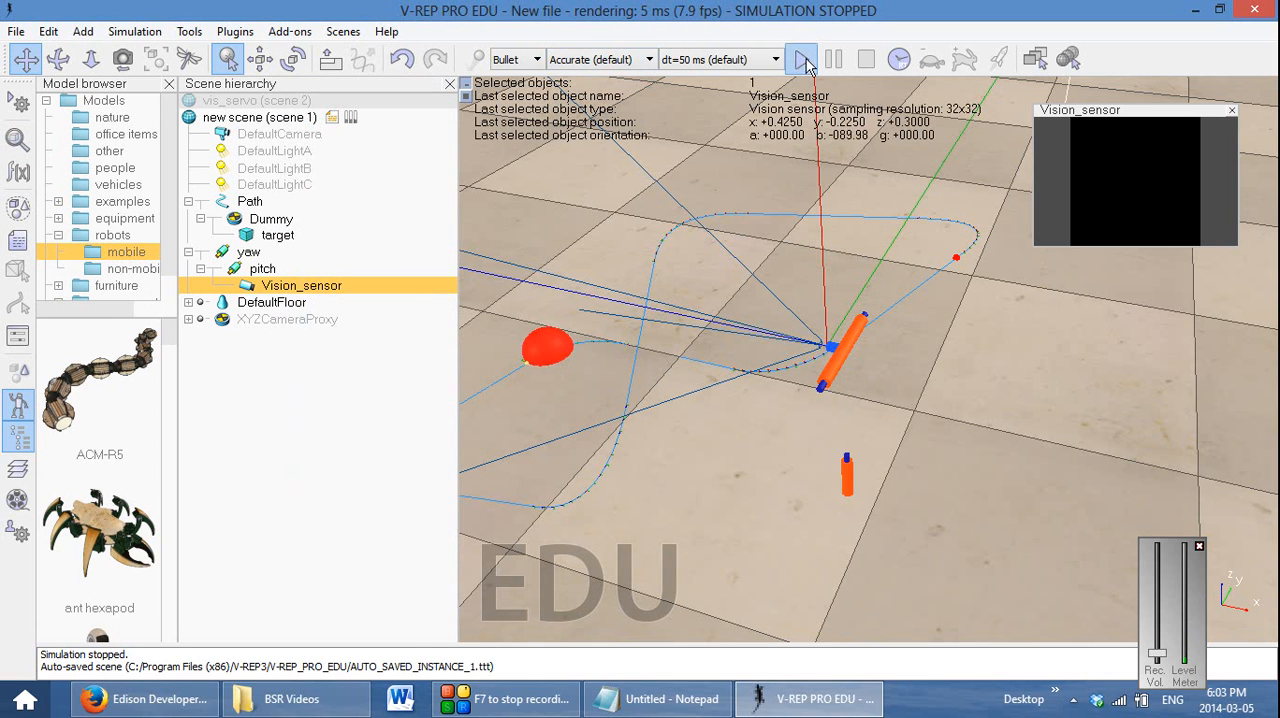
left_click(803, 60)
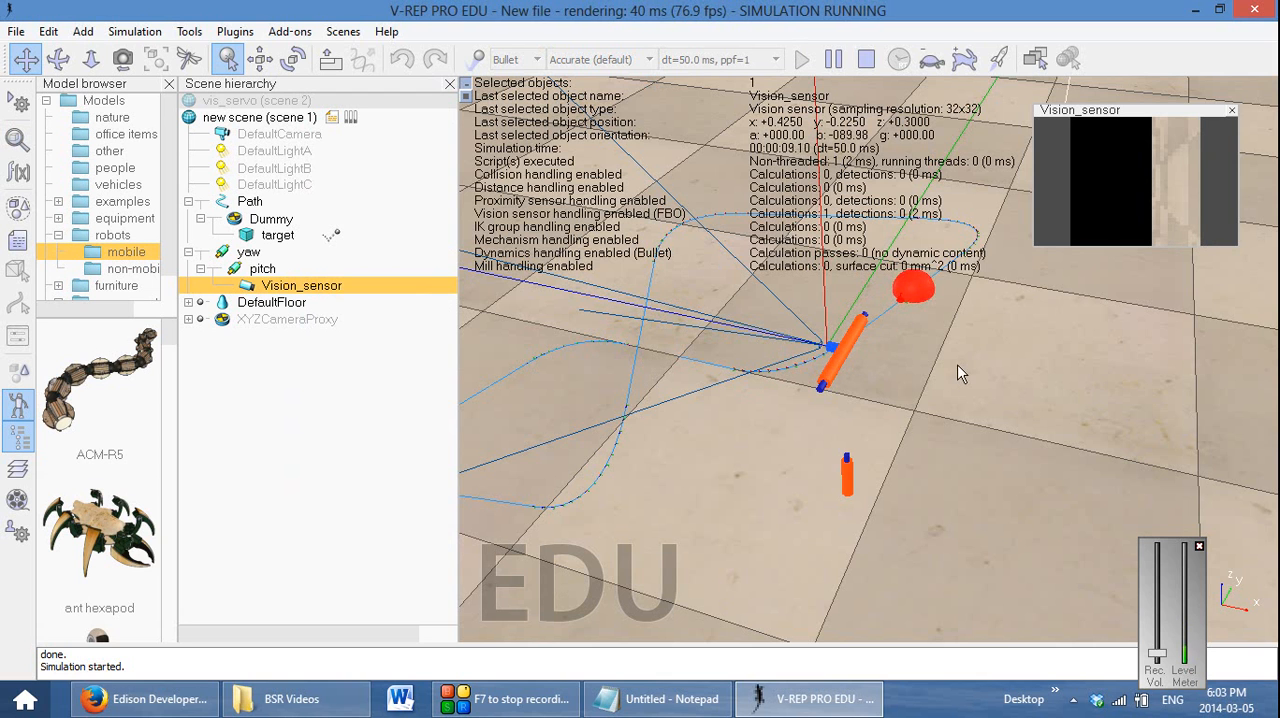
left_click(866, 62)
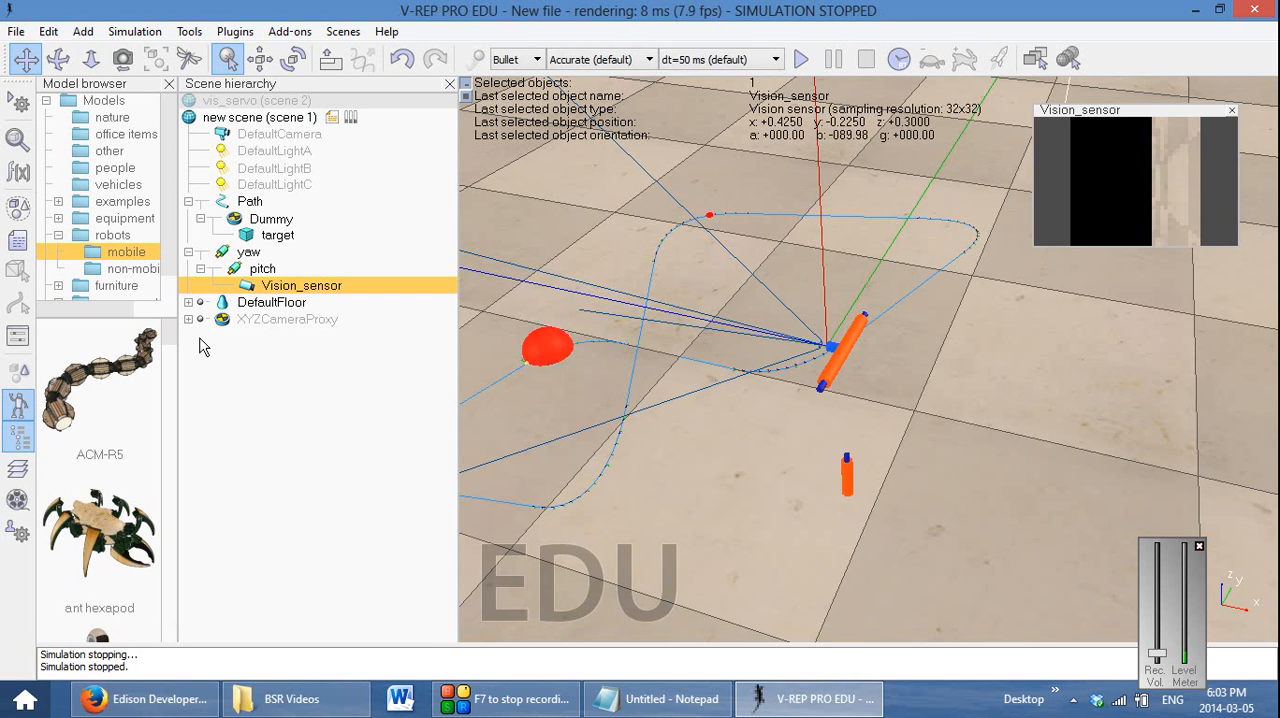
Rotate the vision sensor by 90° around its own Z axis and check its image in a short simulation run
left_click(302, 63)
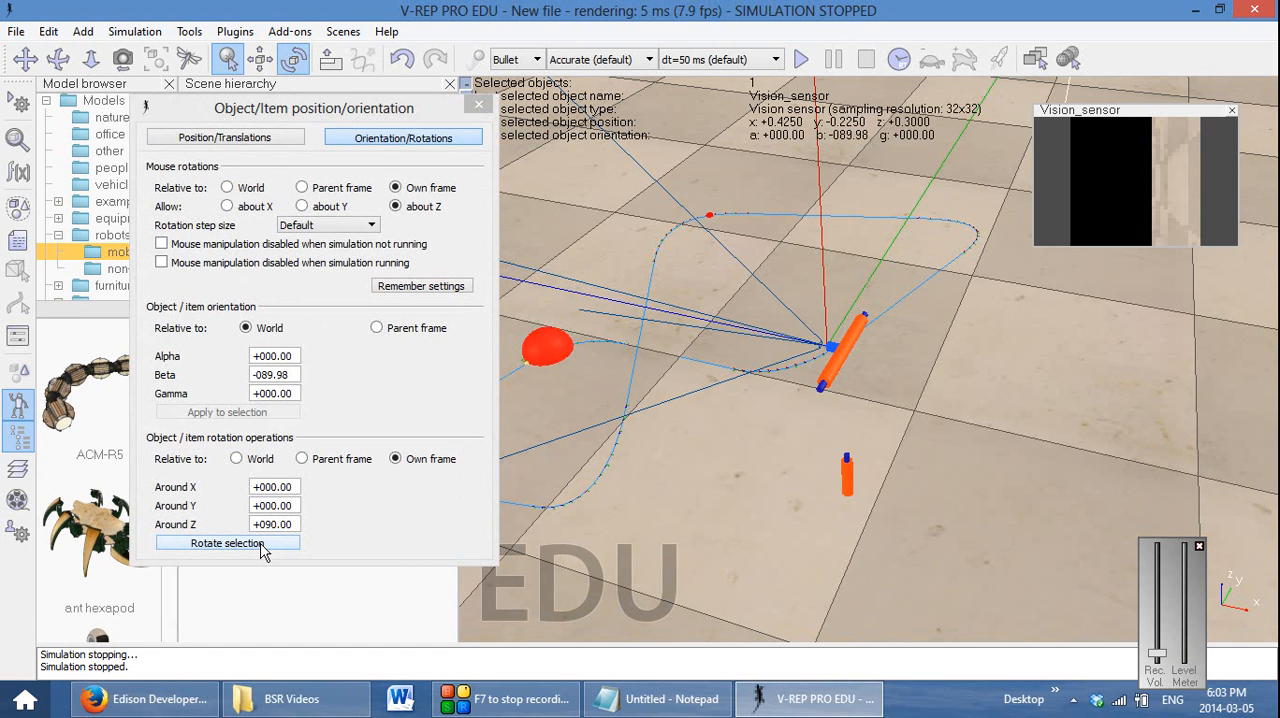
left_click_drag(361, 109, 753, 125)
left_click_drag(560, 124, 113, 128)
left_click(184, 562)
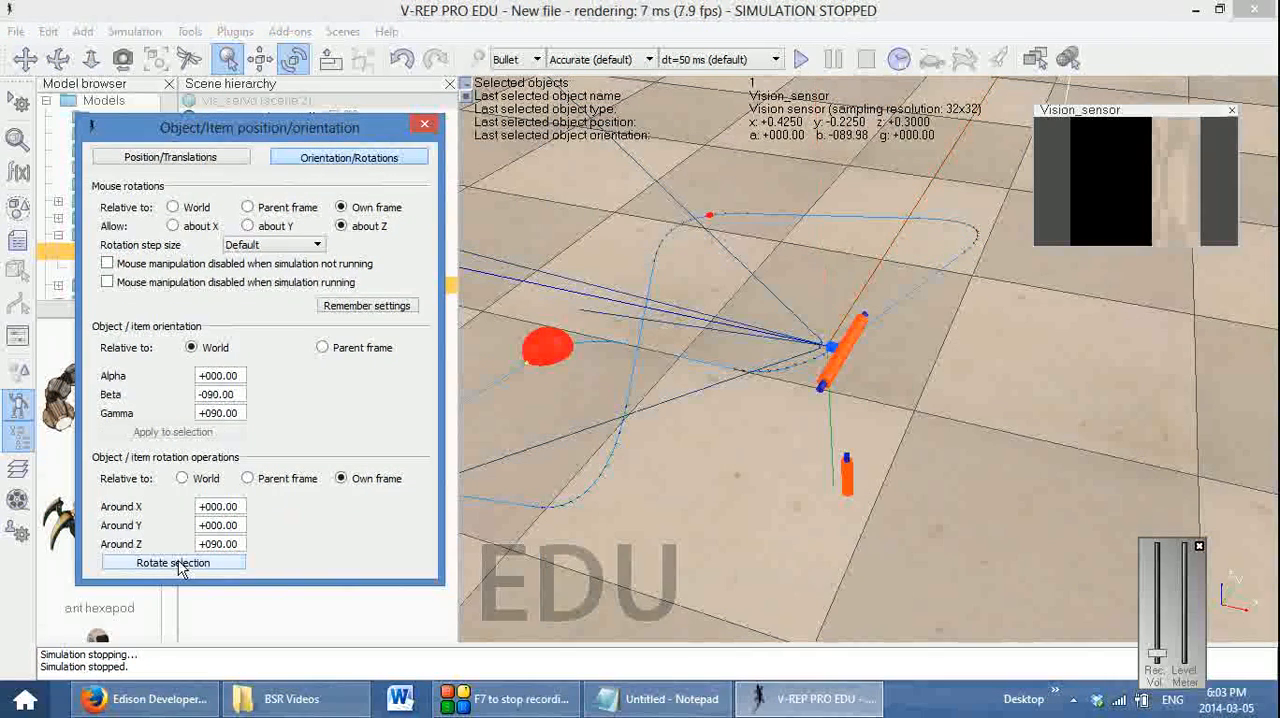
left_click(801, 60)
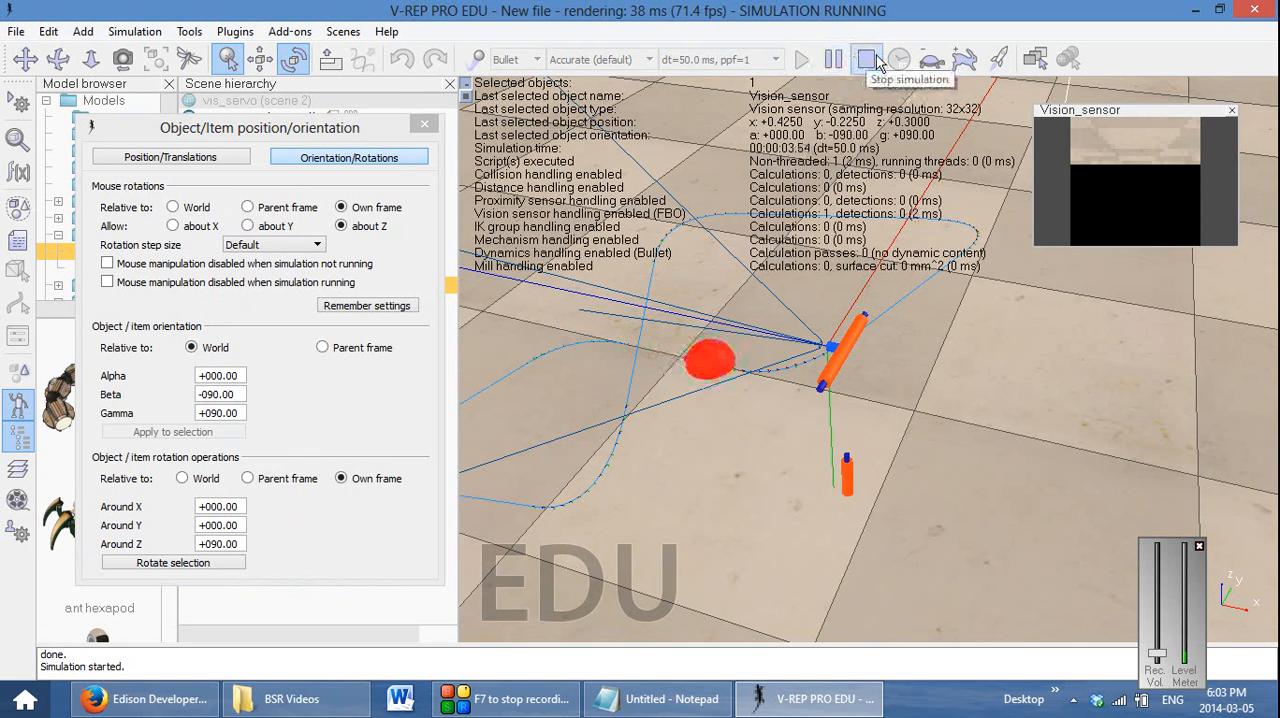
left_click(866, 59)
Rotate the vision sensor by a further 180° around its own Z axis
left_click(212, 544)
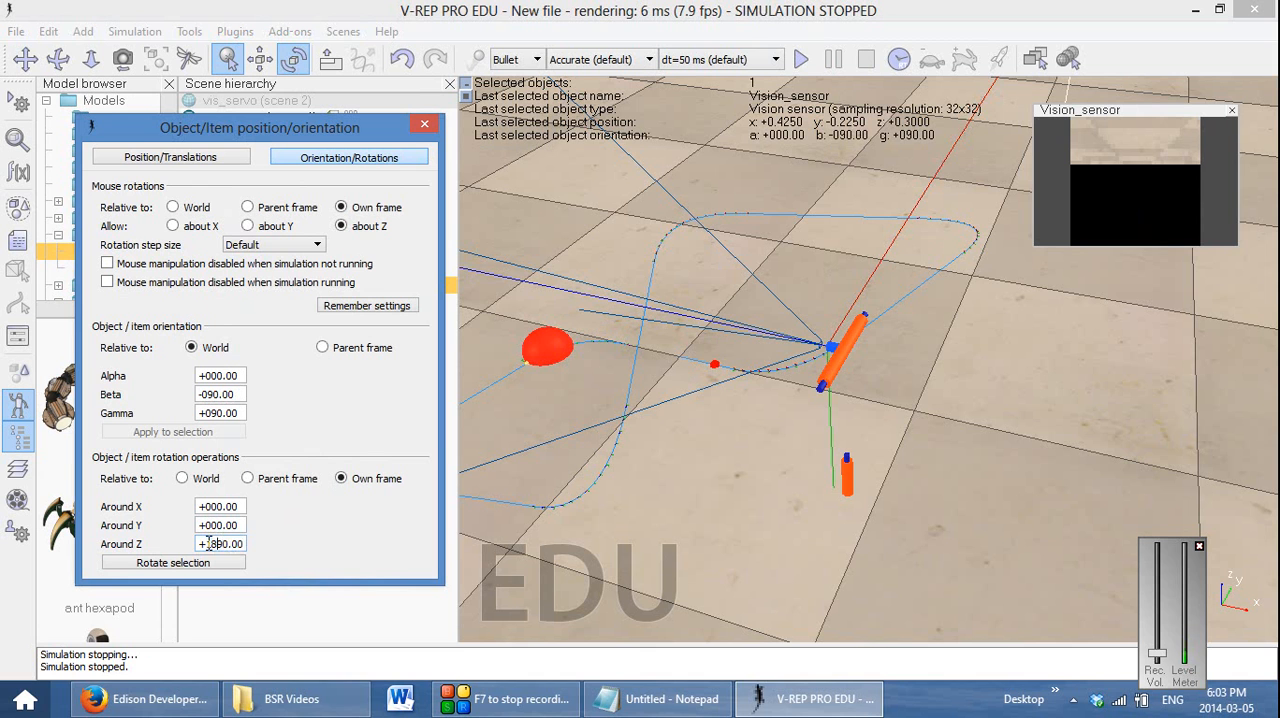
type("9")
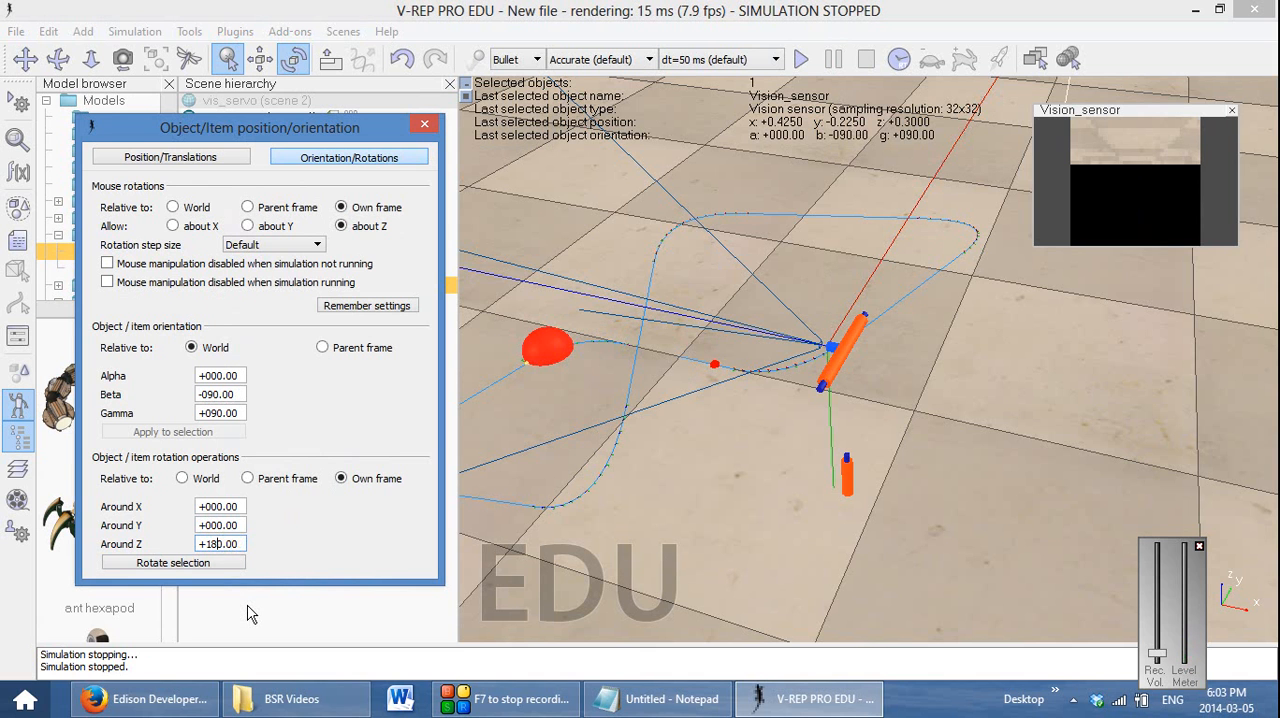
left_click(201, 564)
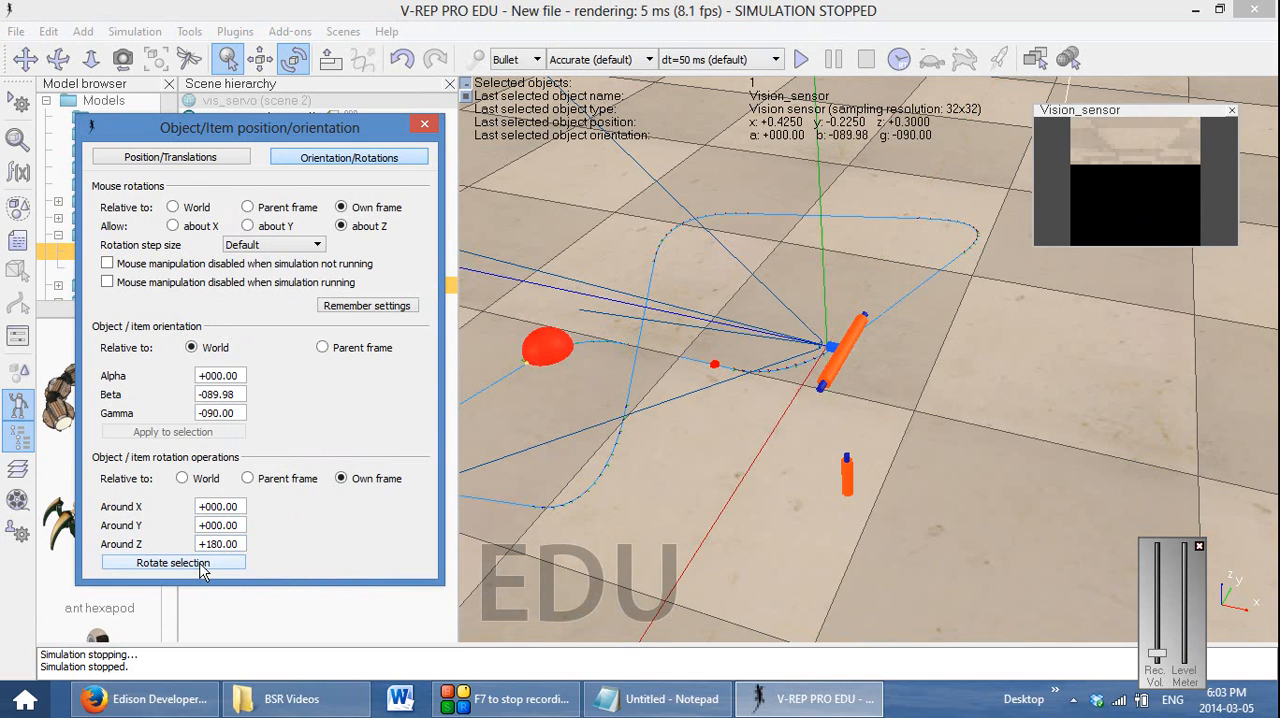
Run the simulation to examine the sensor image and the target's motion around the joints from several angles, and stop it
left_click(800, 61)
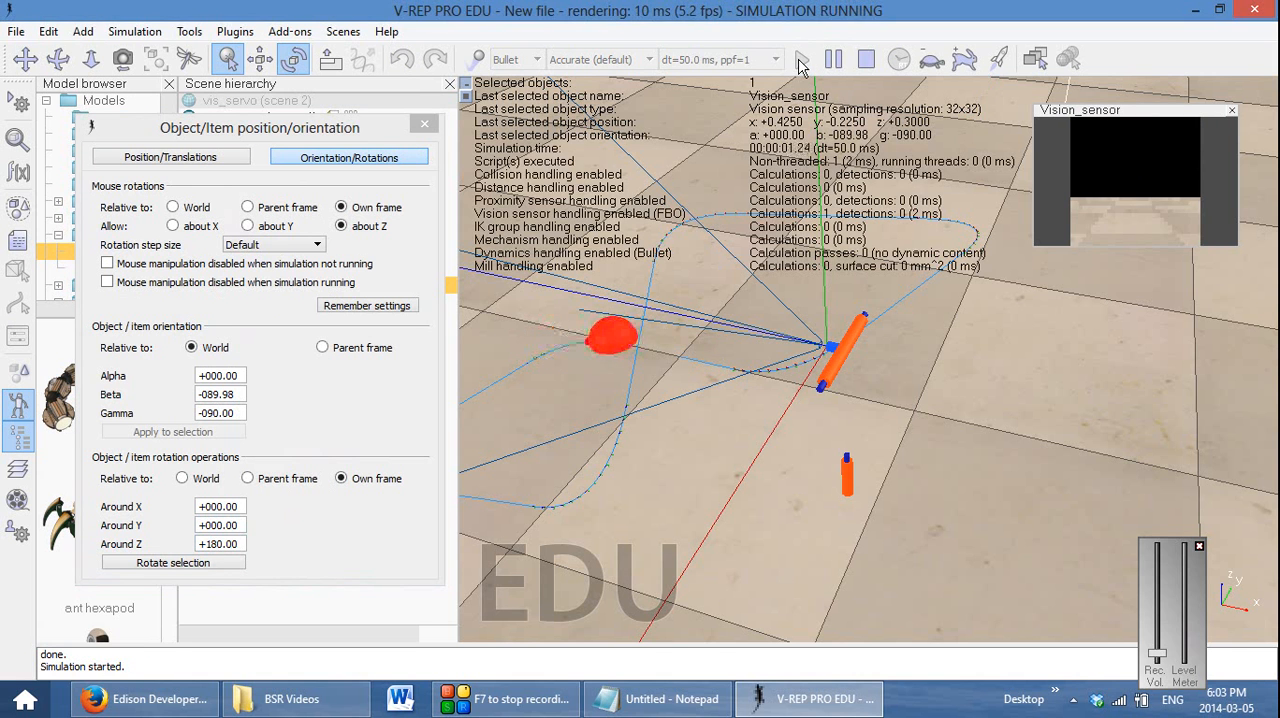
left_click(426, 124)
left_click_drag(672, 450, 903, 416)
left_click_drag(1005, 403, 833, 473)
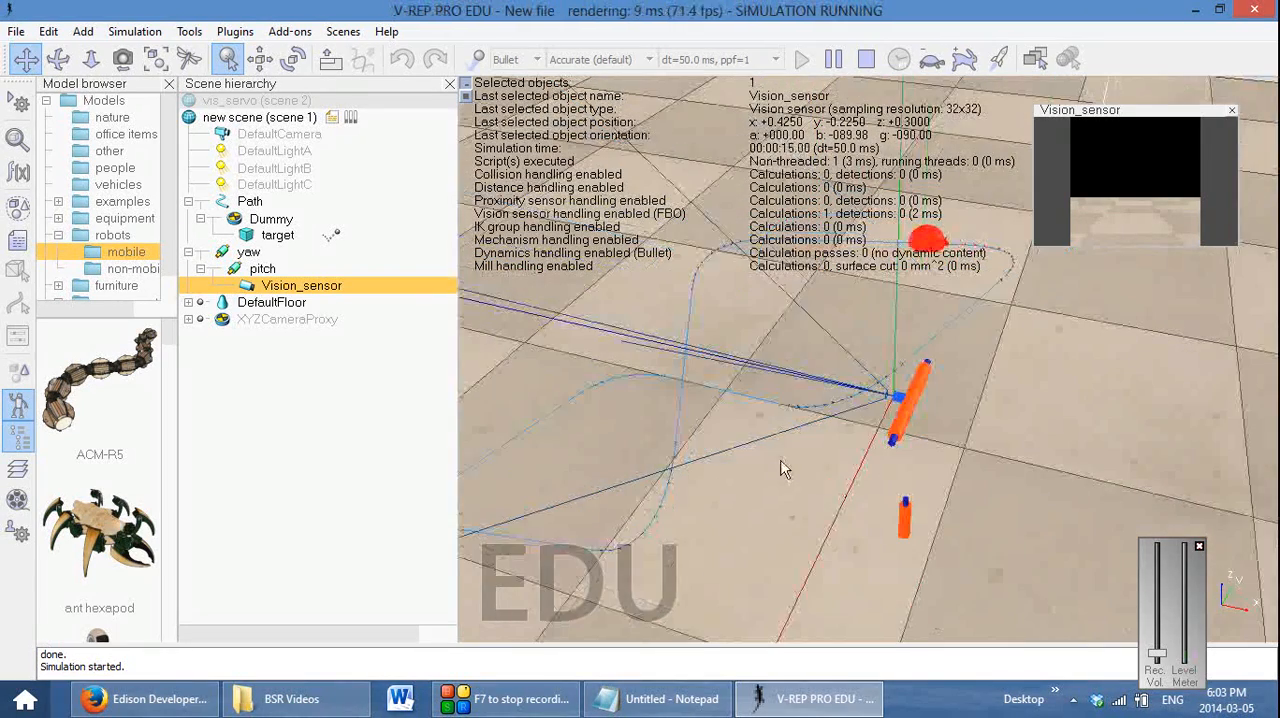
middle_click_drag(717, 479, 856, 398)
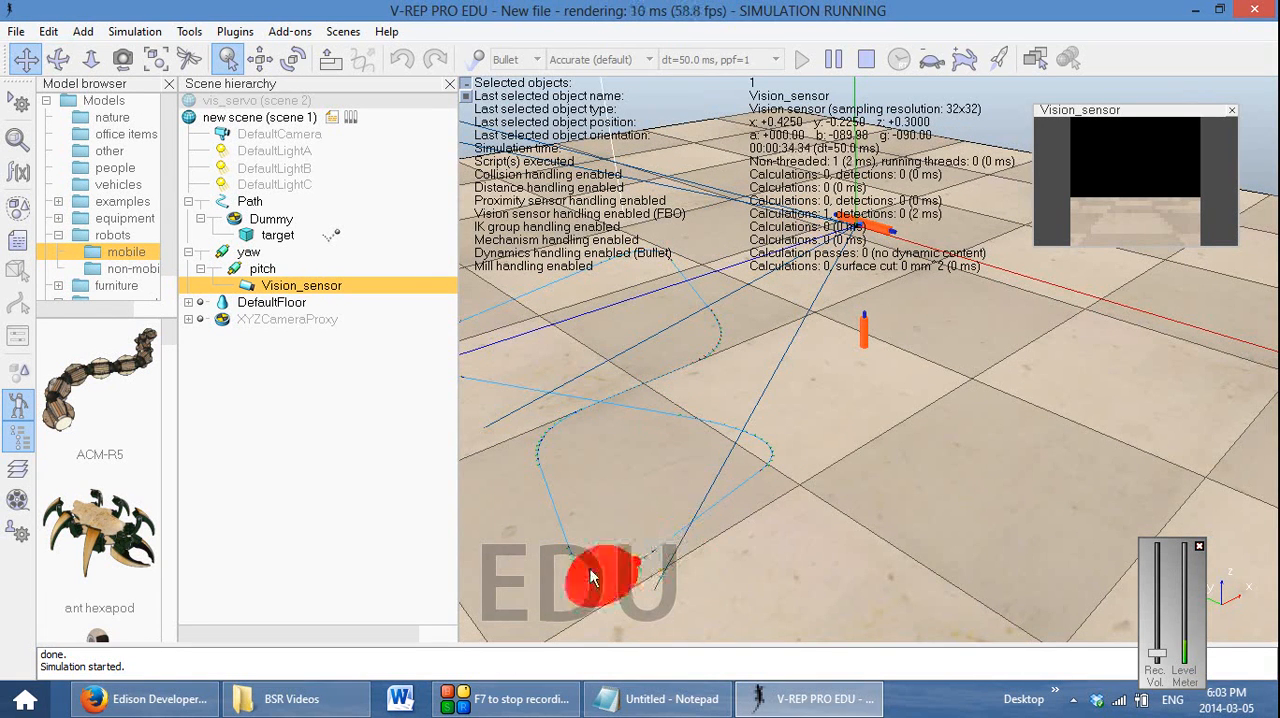
left_click(866, 59)
Rotate the pitch joint by 20° around its own Z axis and check the sensor image in a short simulation run
left_click(294, 59)
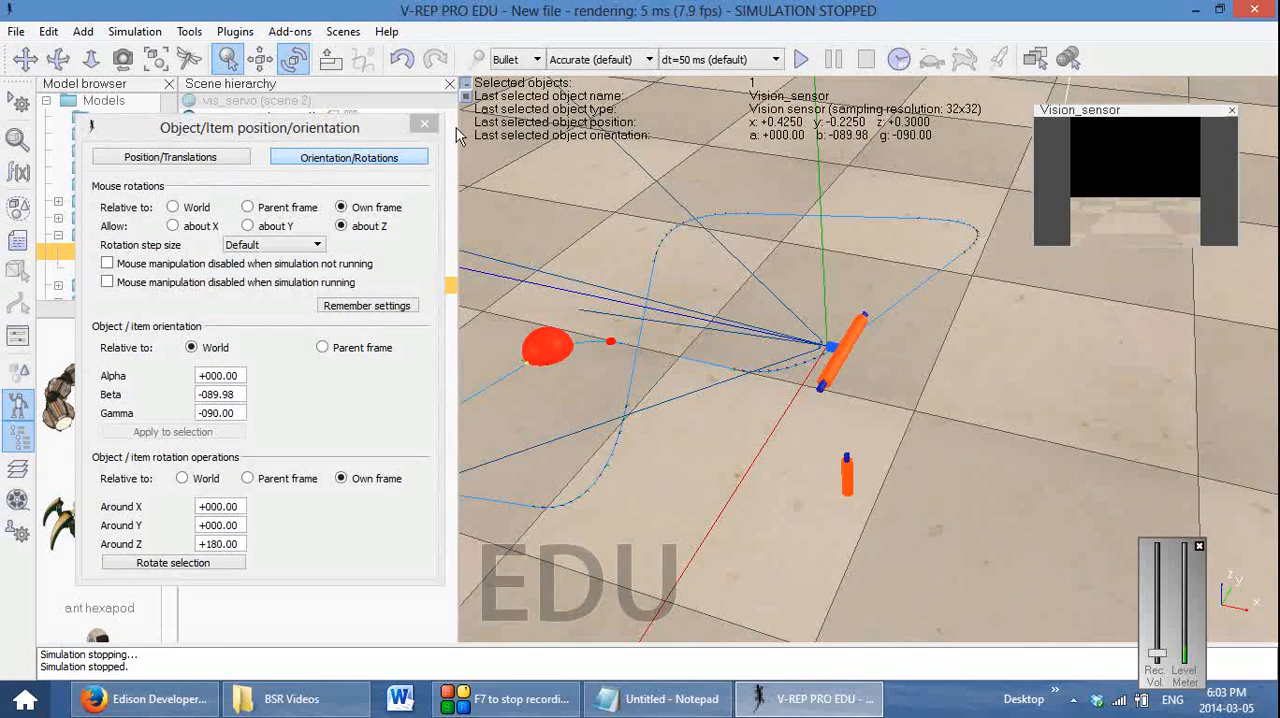
left_click(424, 123)
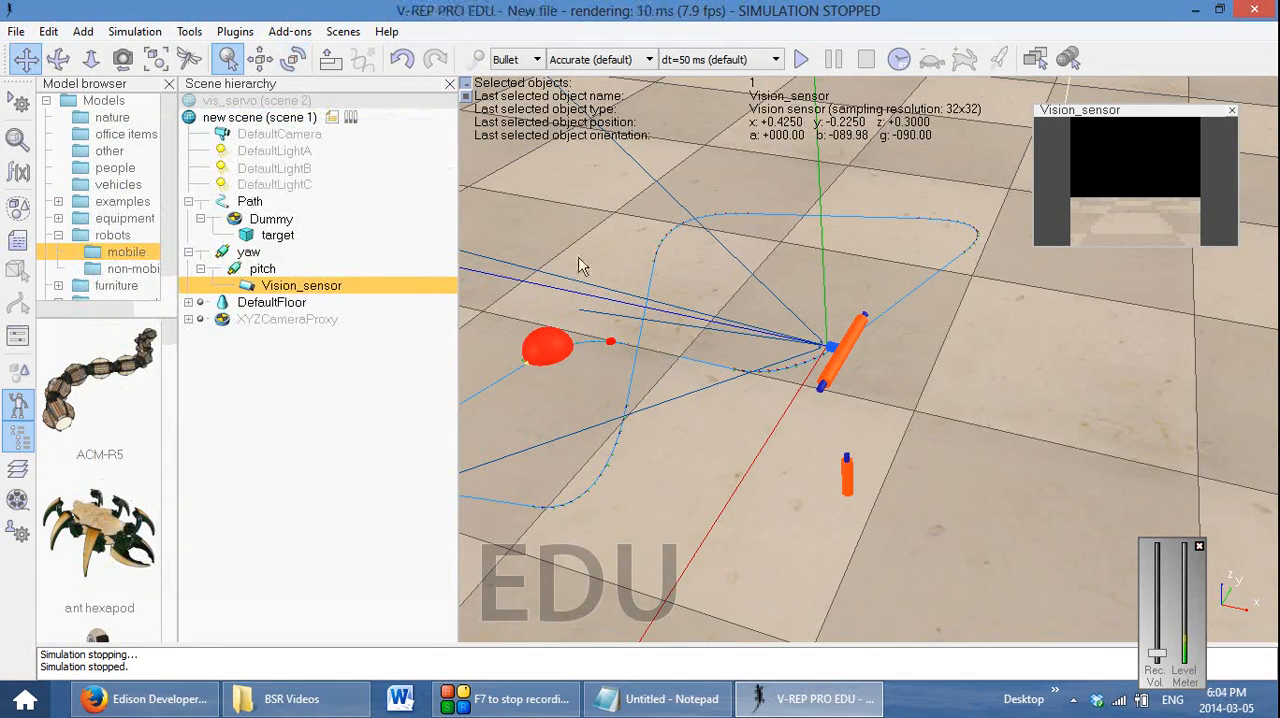
double_click(236, 269)
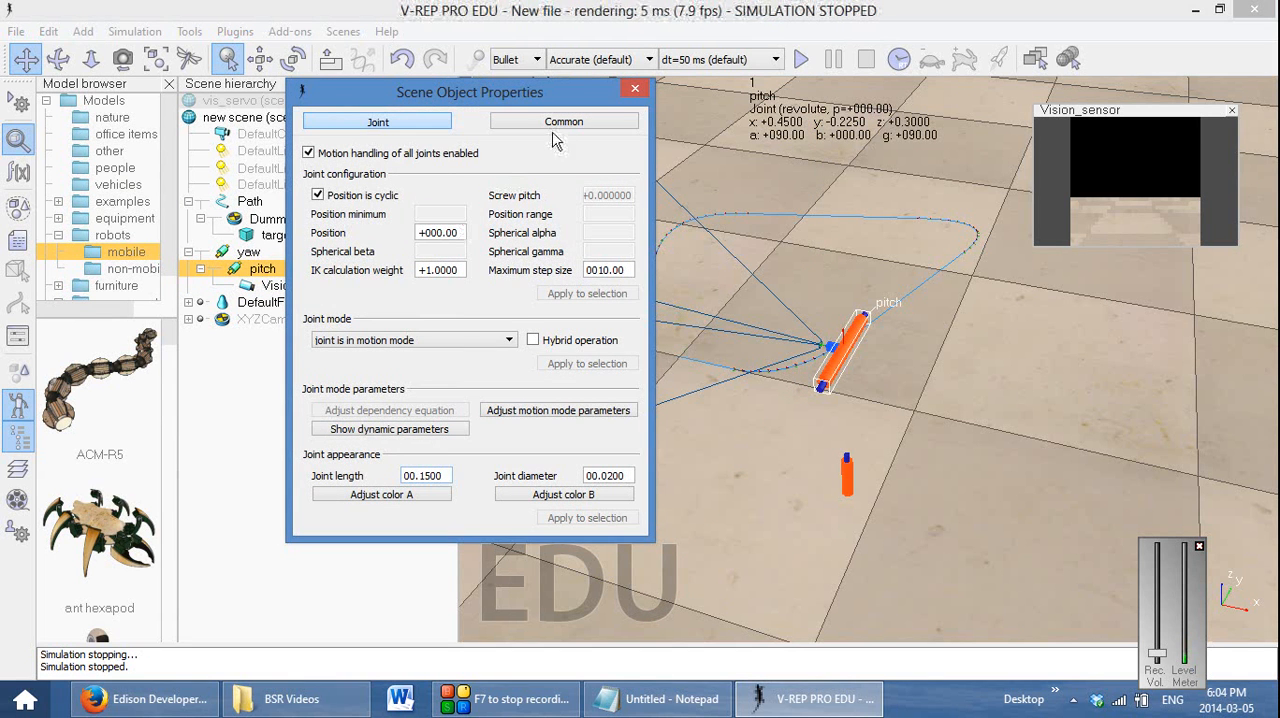
left_click(634, 89)
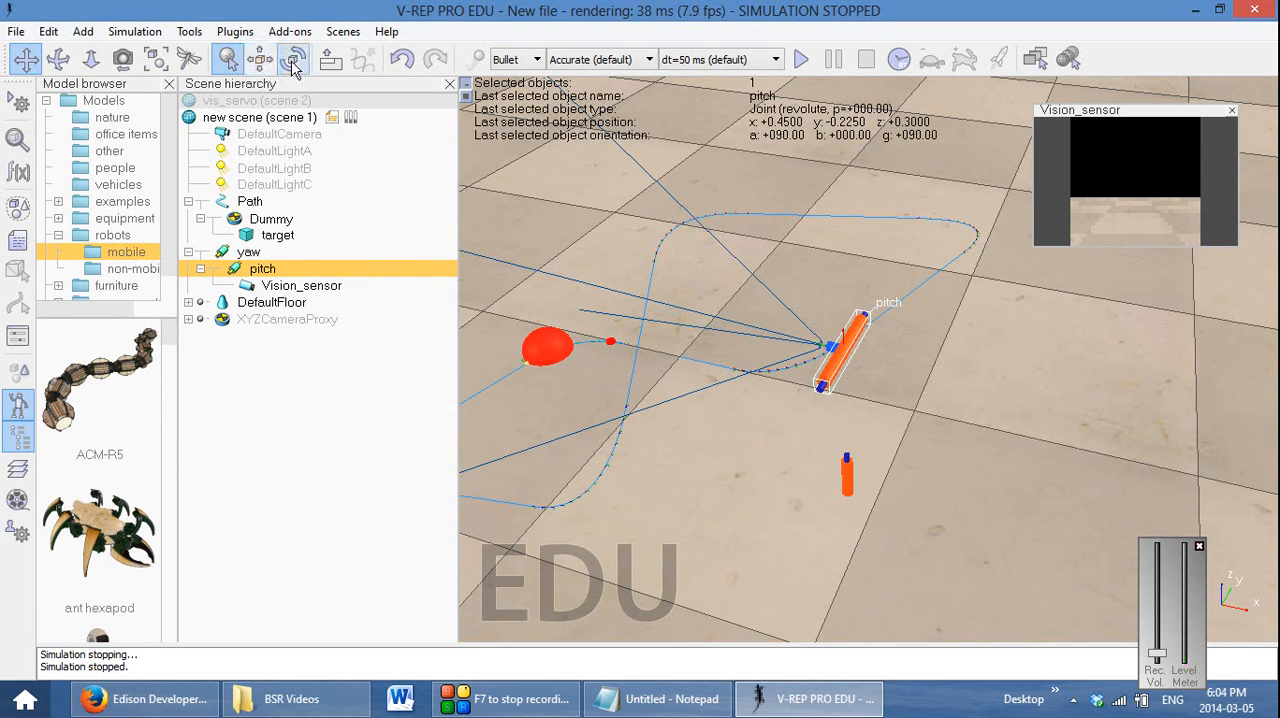
left_click(293, 62)
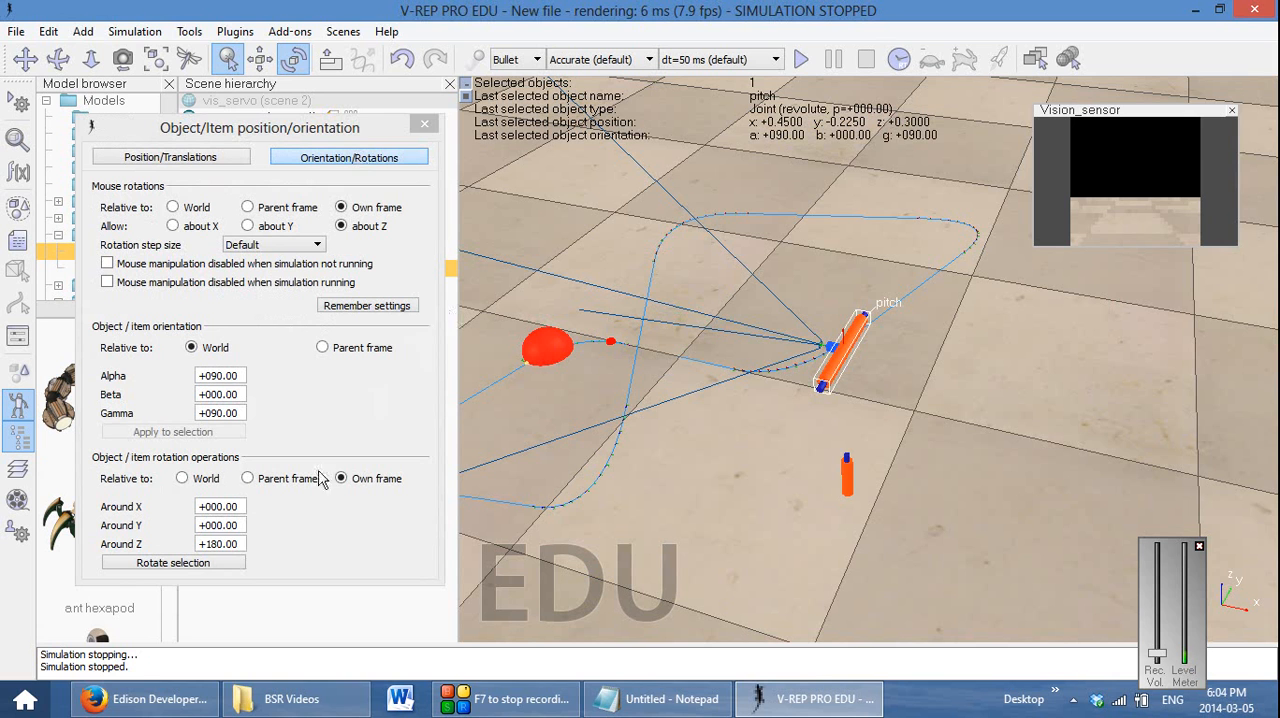
double_click(213, 544)
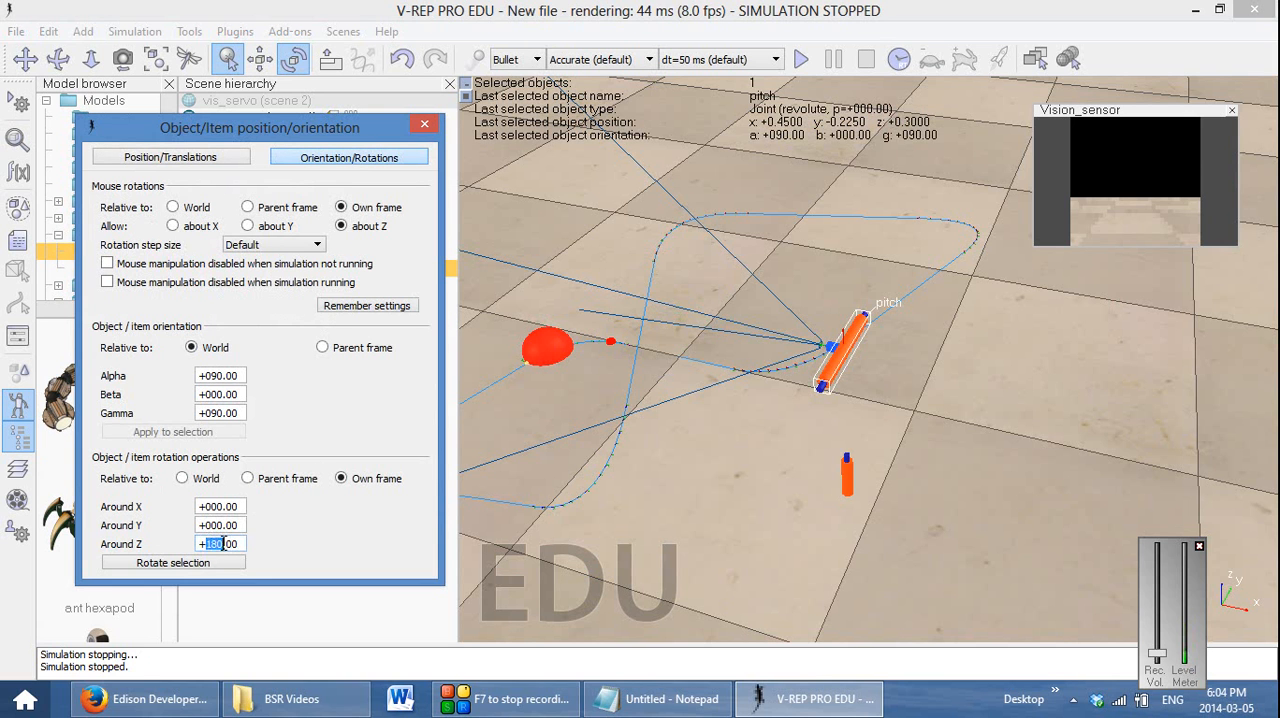
type("2")
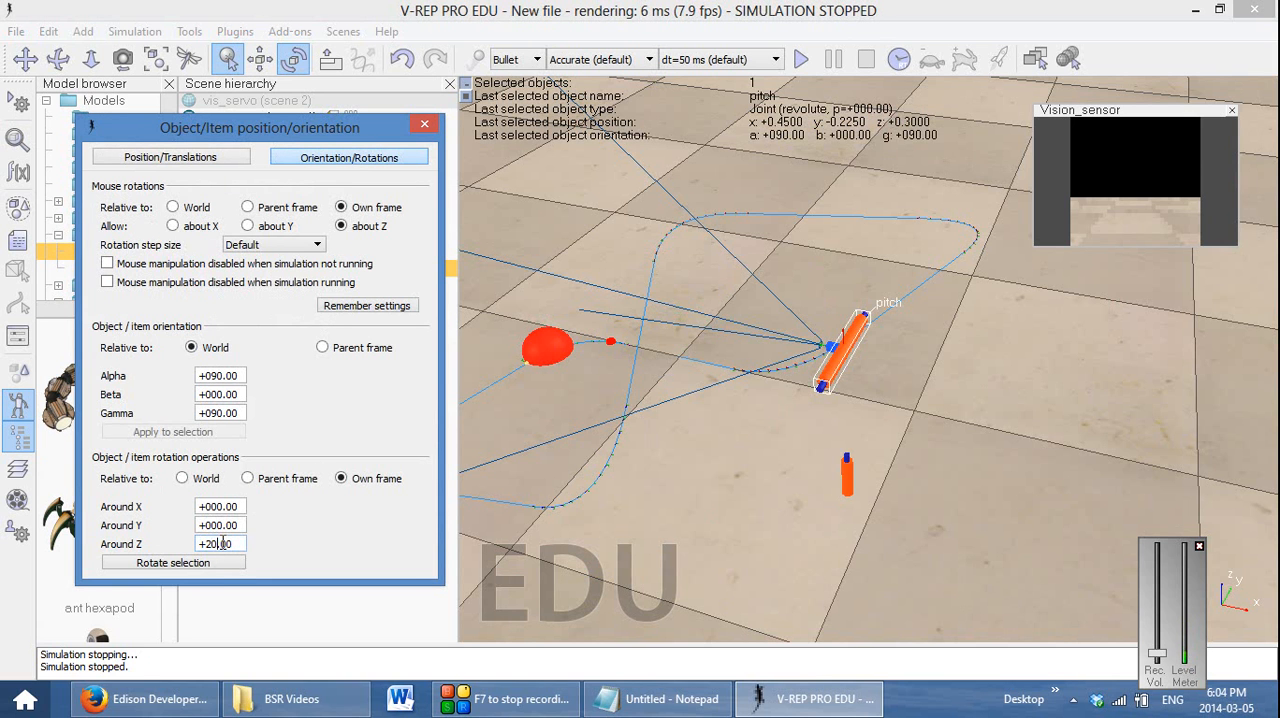
left_click(208, 563)
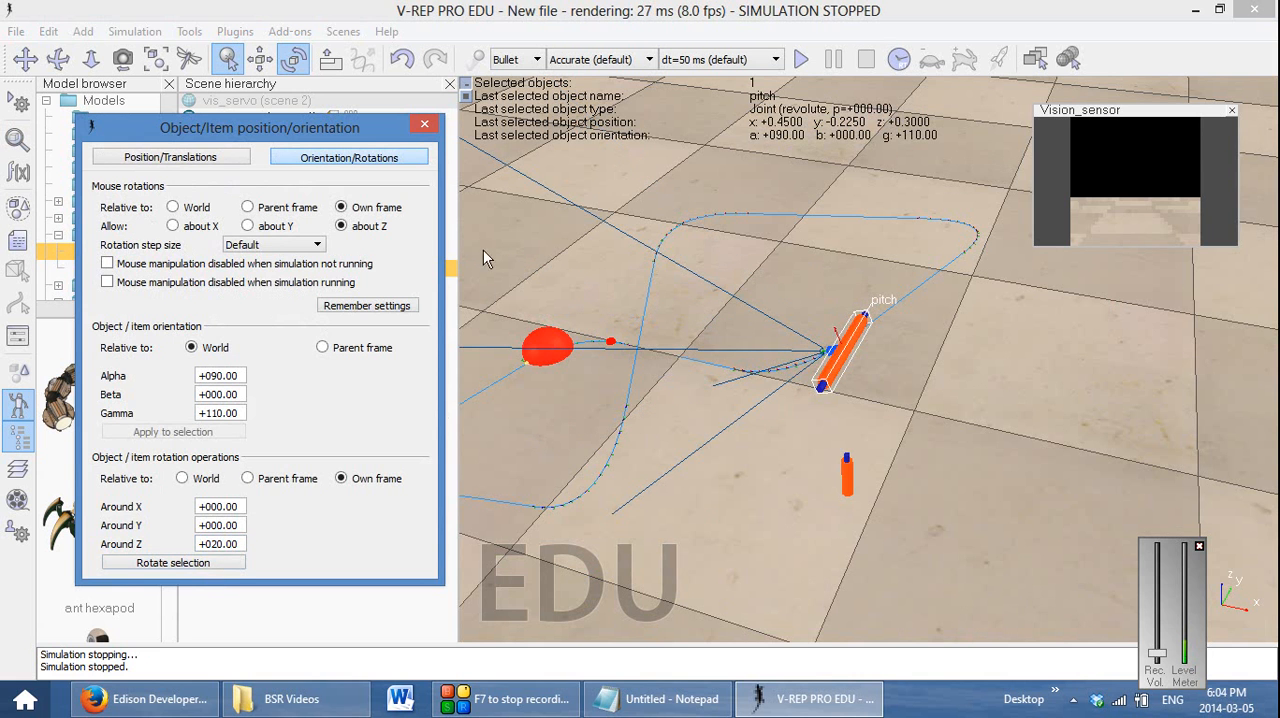
left_click(424, 124)
left_click(801, 59)
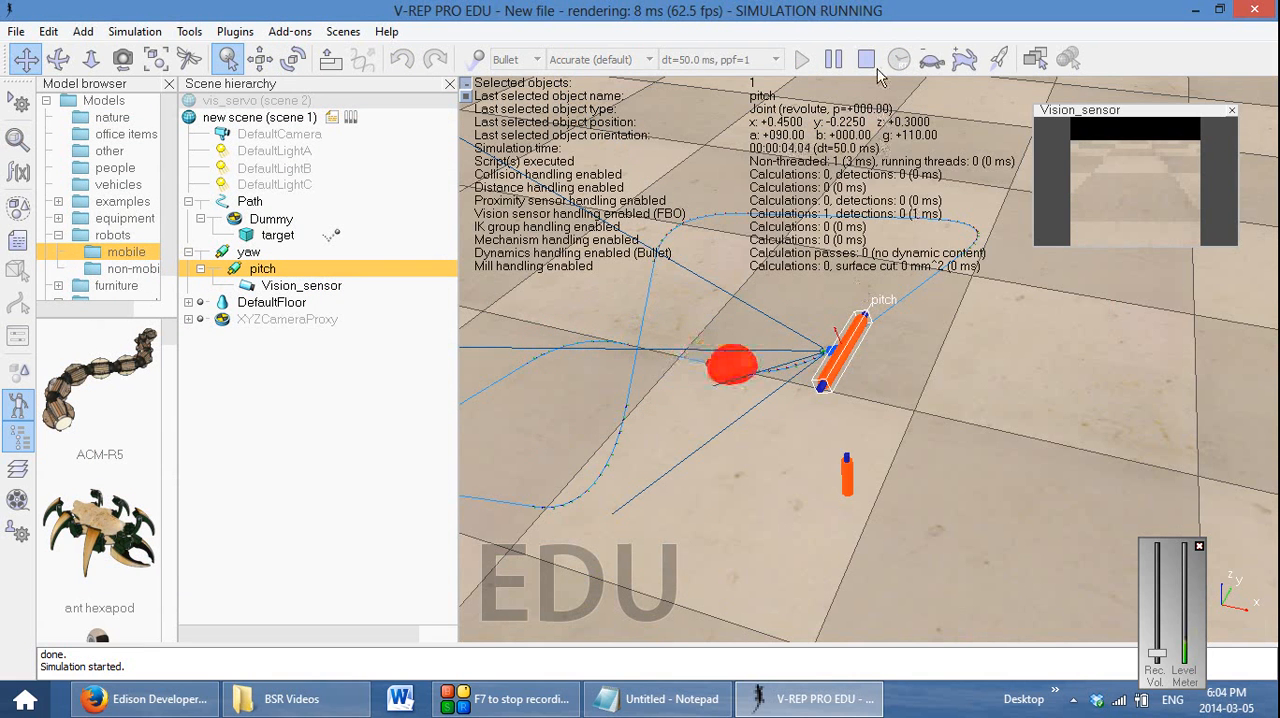
left_click(868, 60)
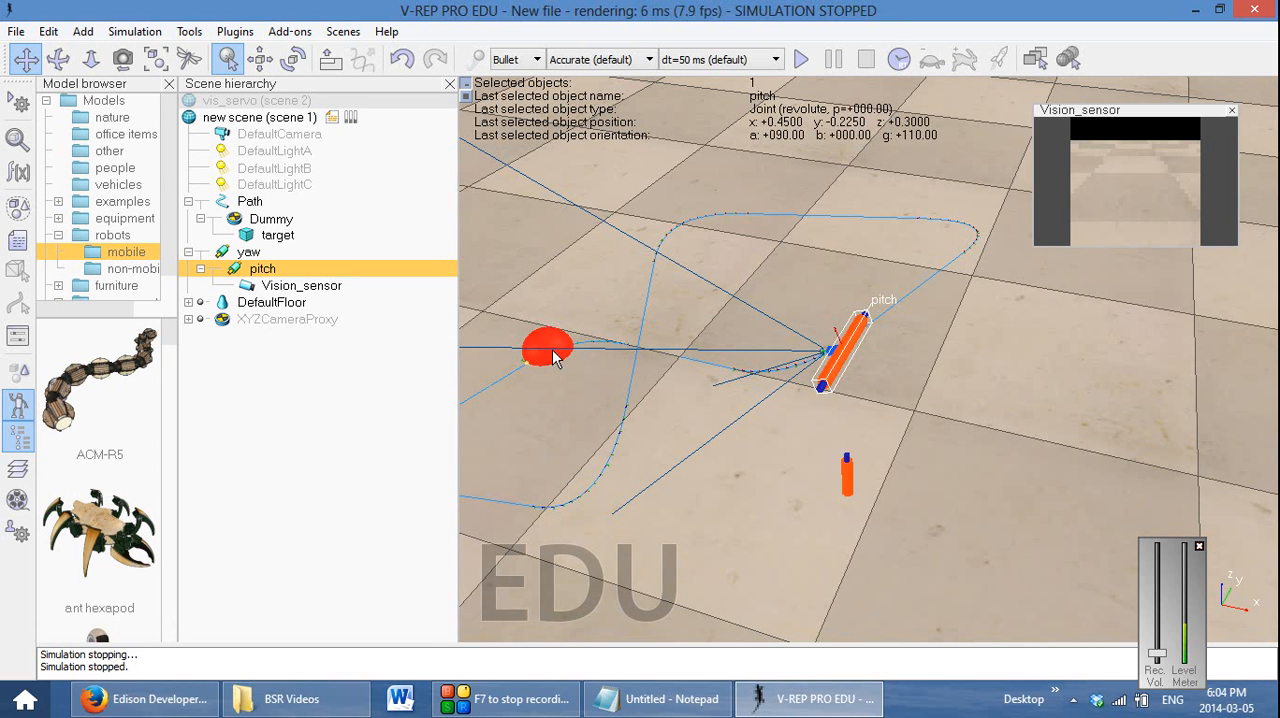
Make the target sphere measurable in its common properties and test the sensor image by running and stopping the simulation
left_click(266, 236)
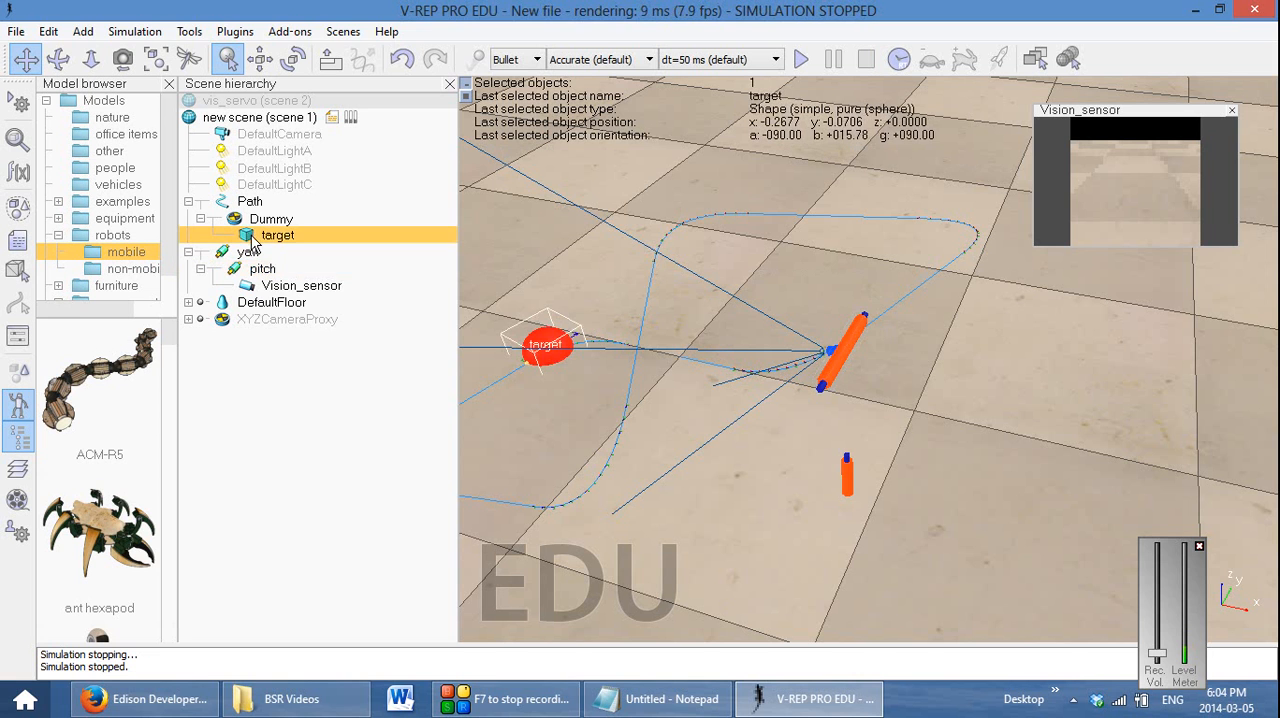
double_click(246, 236)
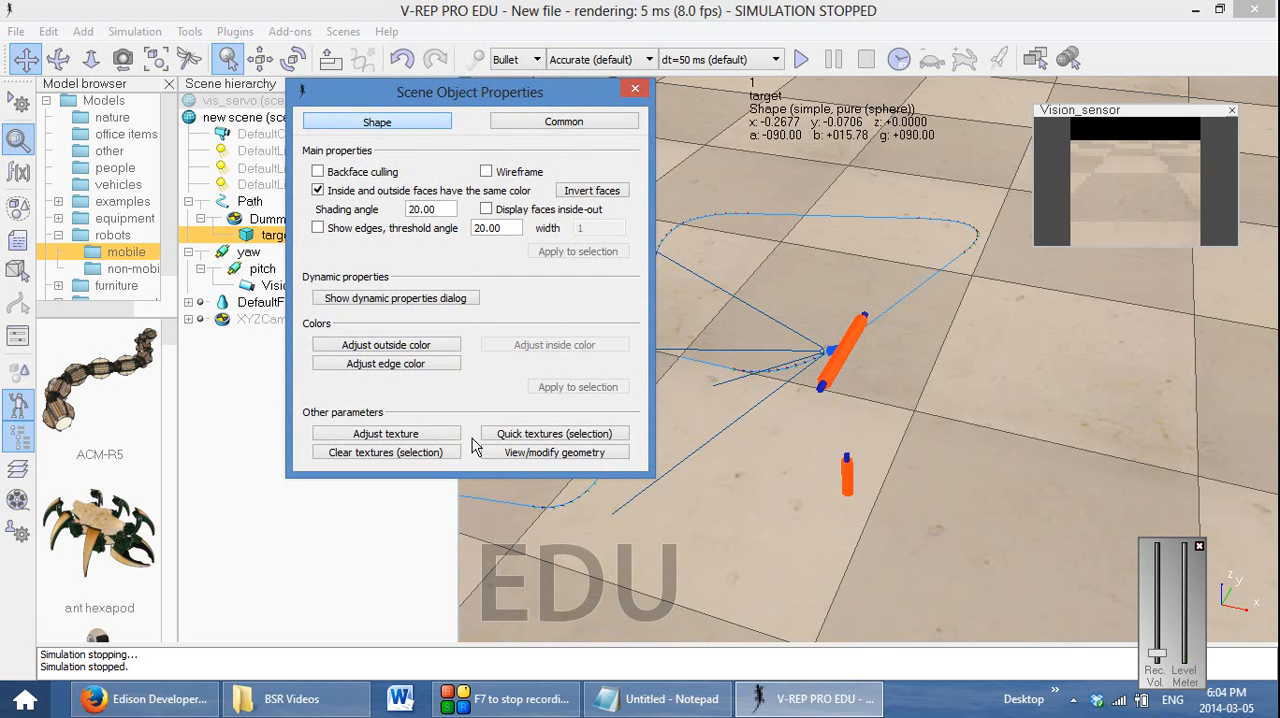
left_click(541, 124)
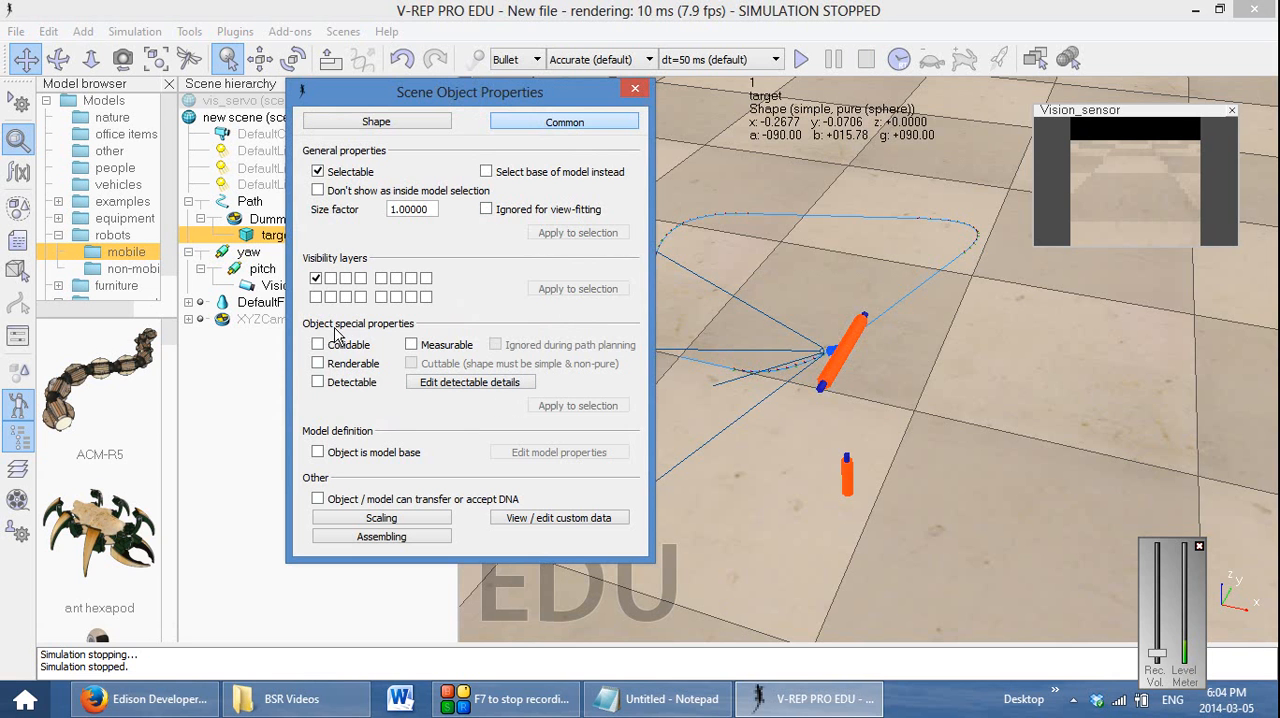
left_click_drag(458, 112, 236, 120)
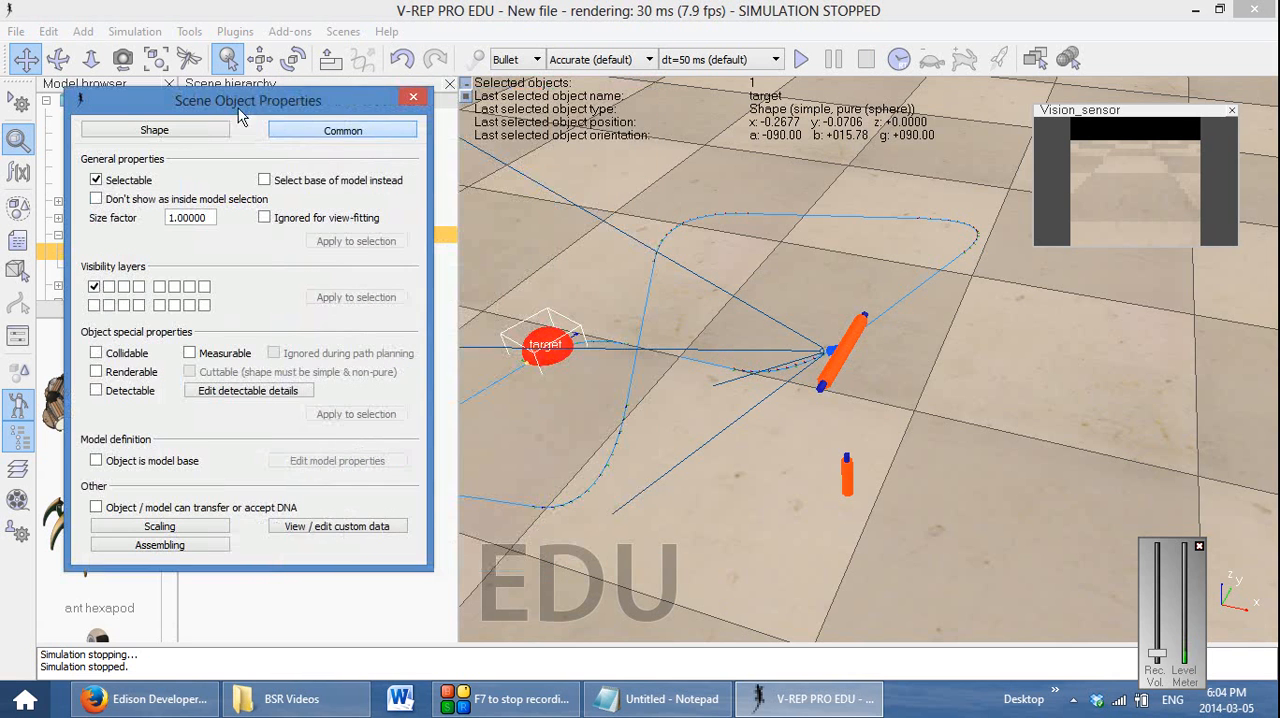
left_click(189, 353)
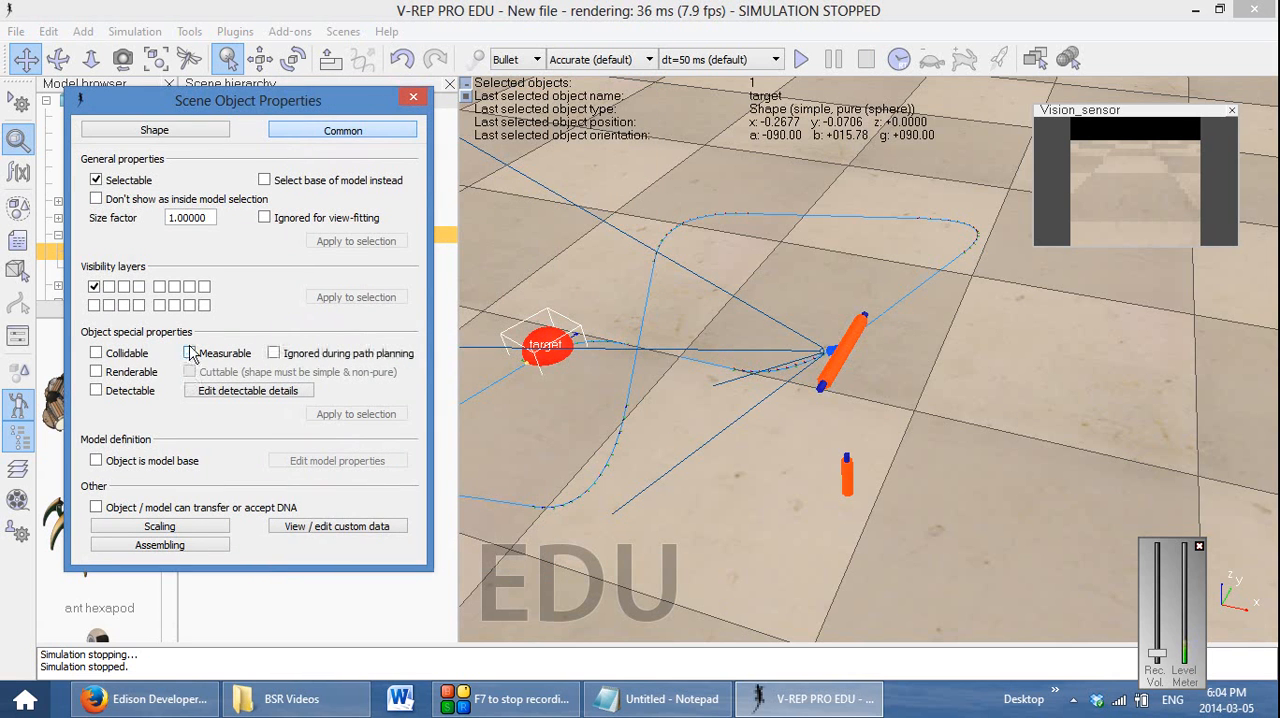
left_click(801, 60)
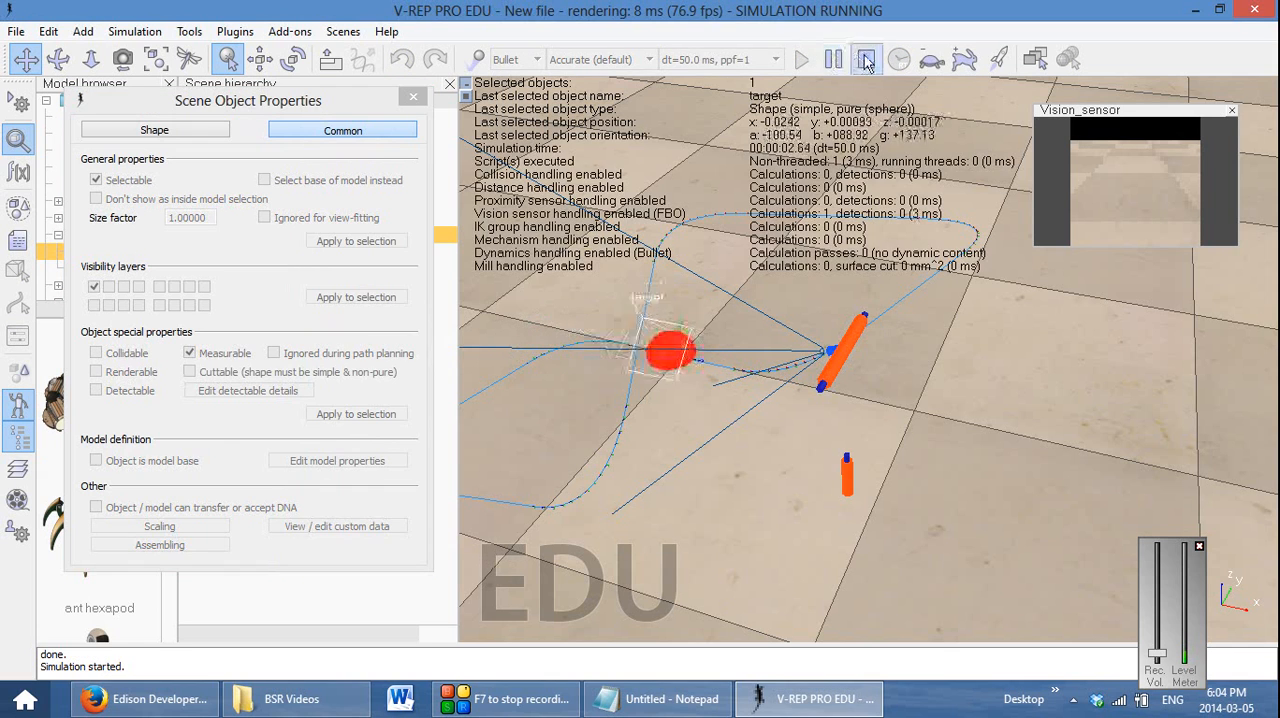
left_click(866, 60)
Make the target sphere renderable and check whether the vision sensor sees it by running and stopping the simulation
left_click(96, 372)
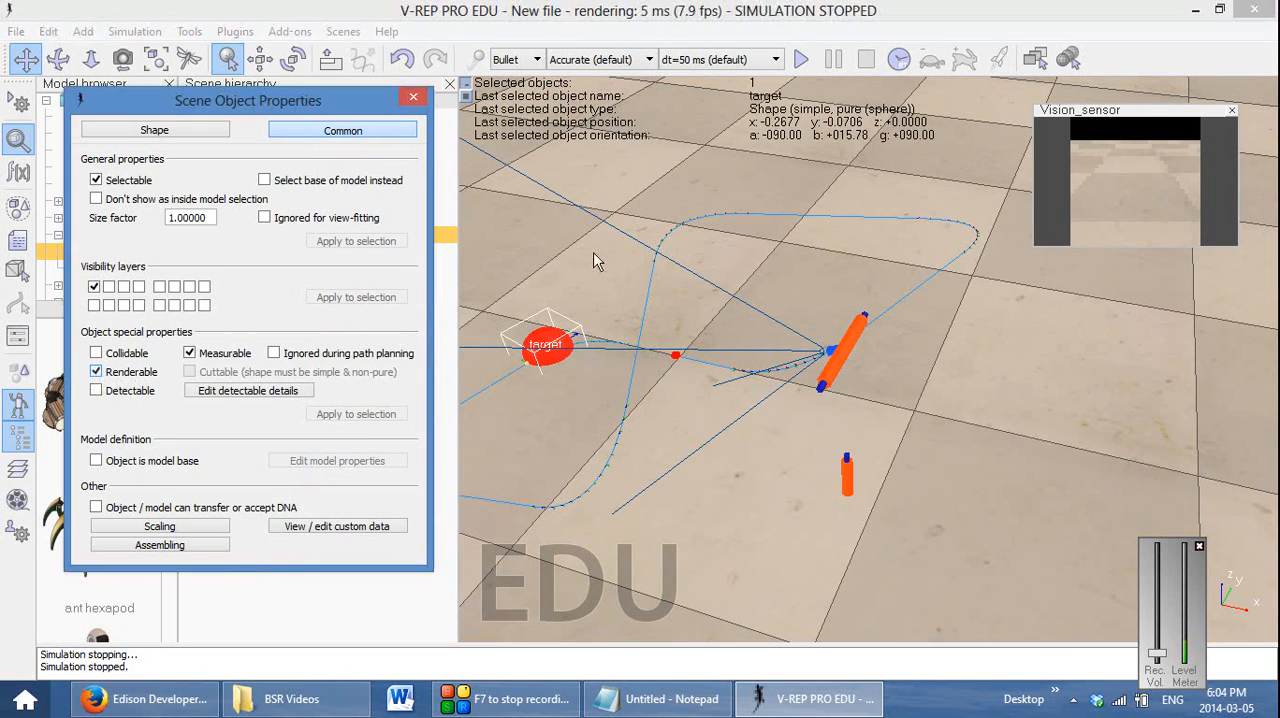
left_click(801, 60)
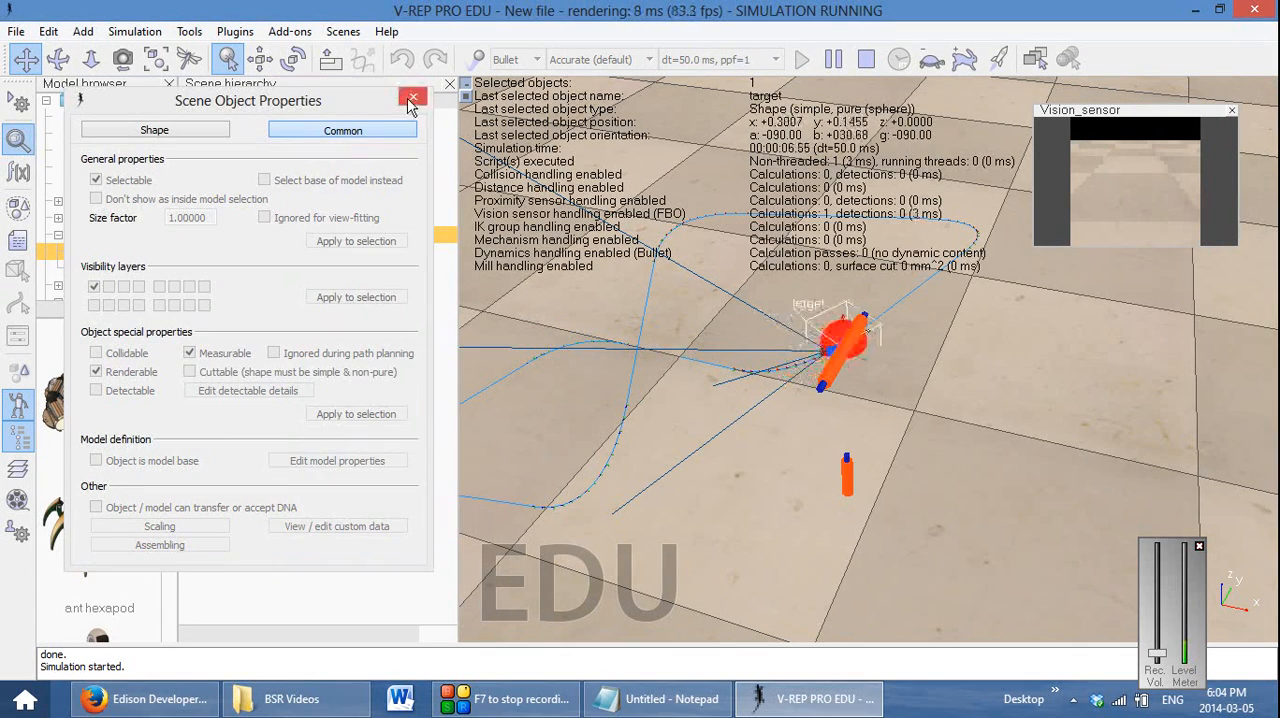
left_click(413, 96)
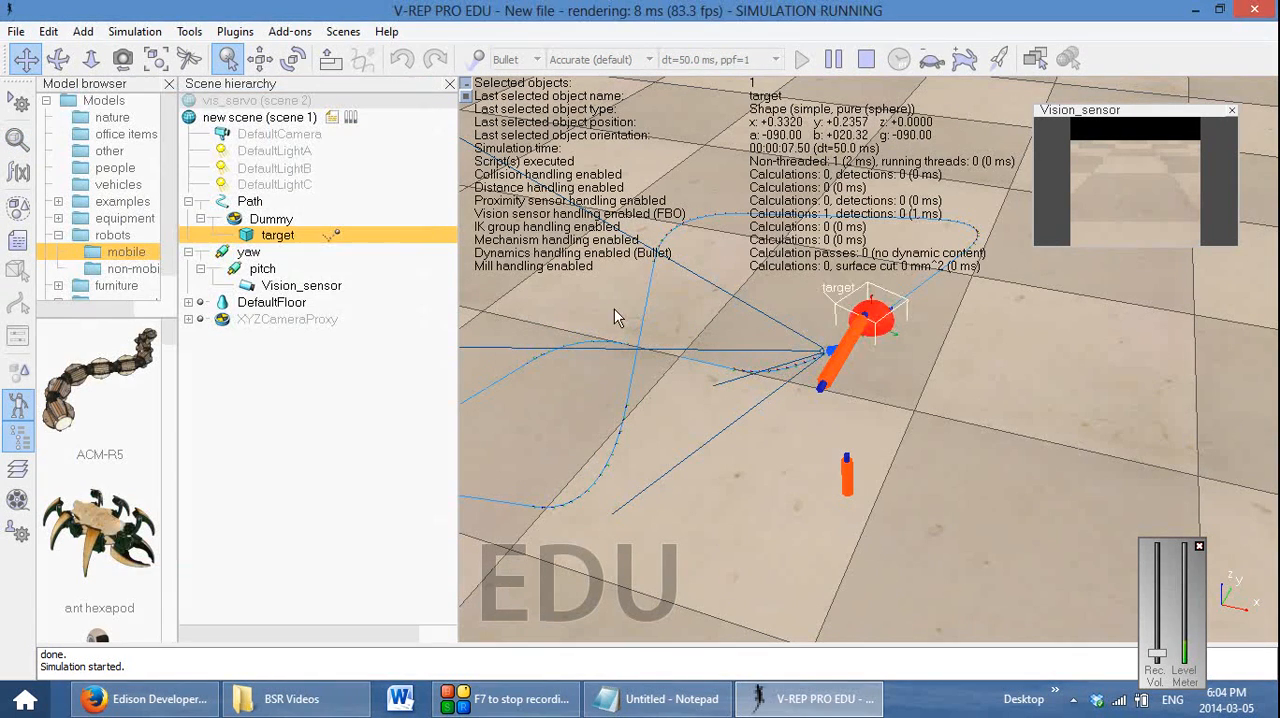
left_click(873, 61)
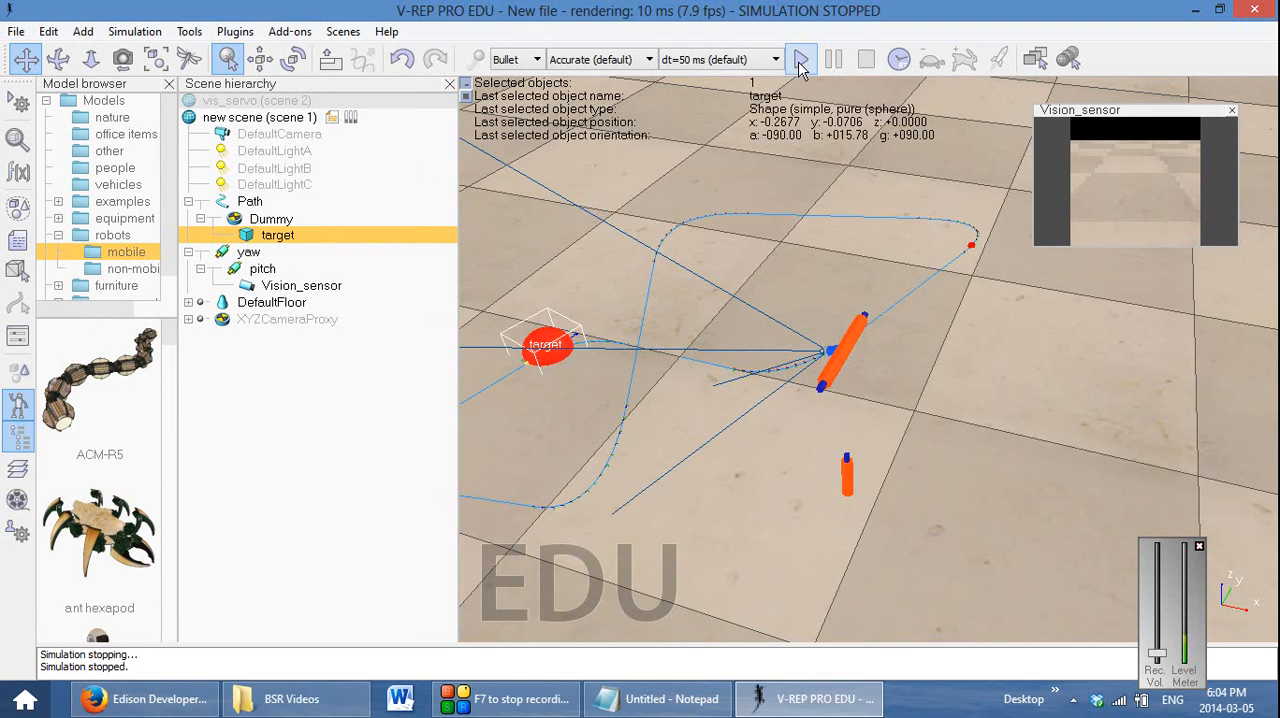
left_click(800, 62)
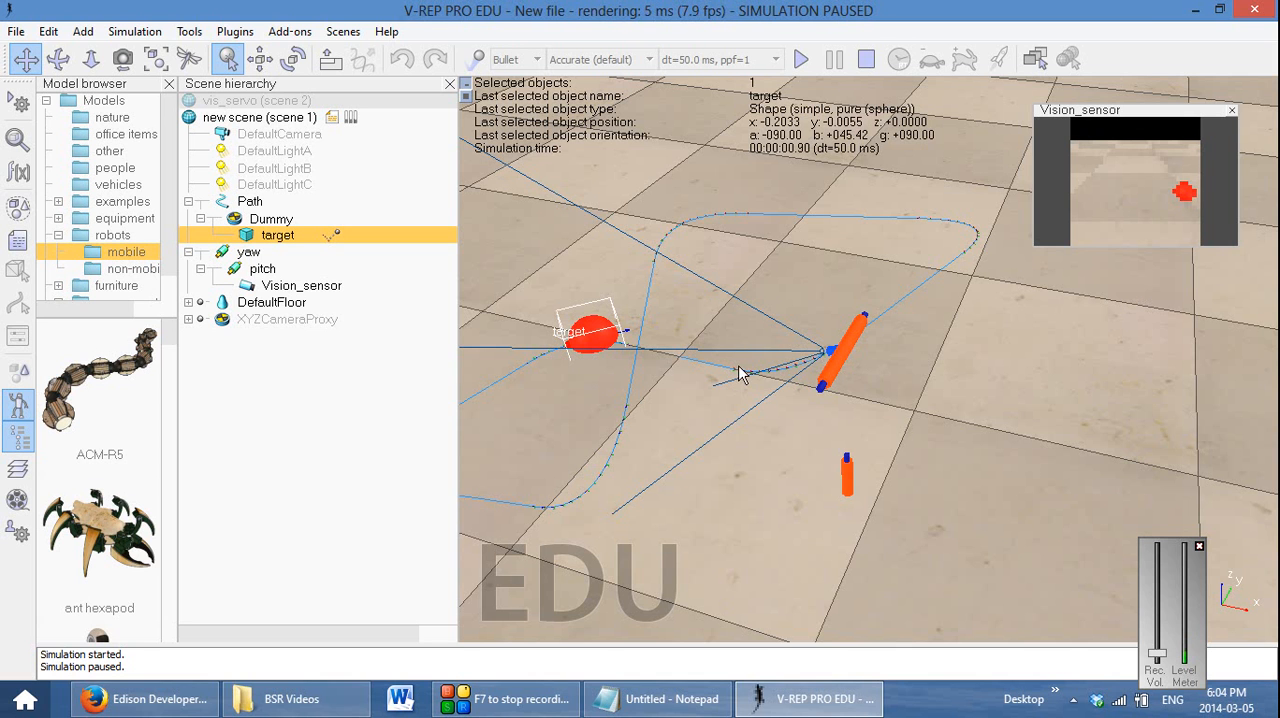
left_click(867, 60)
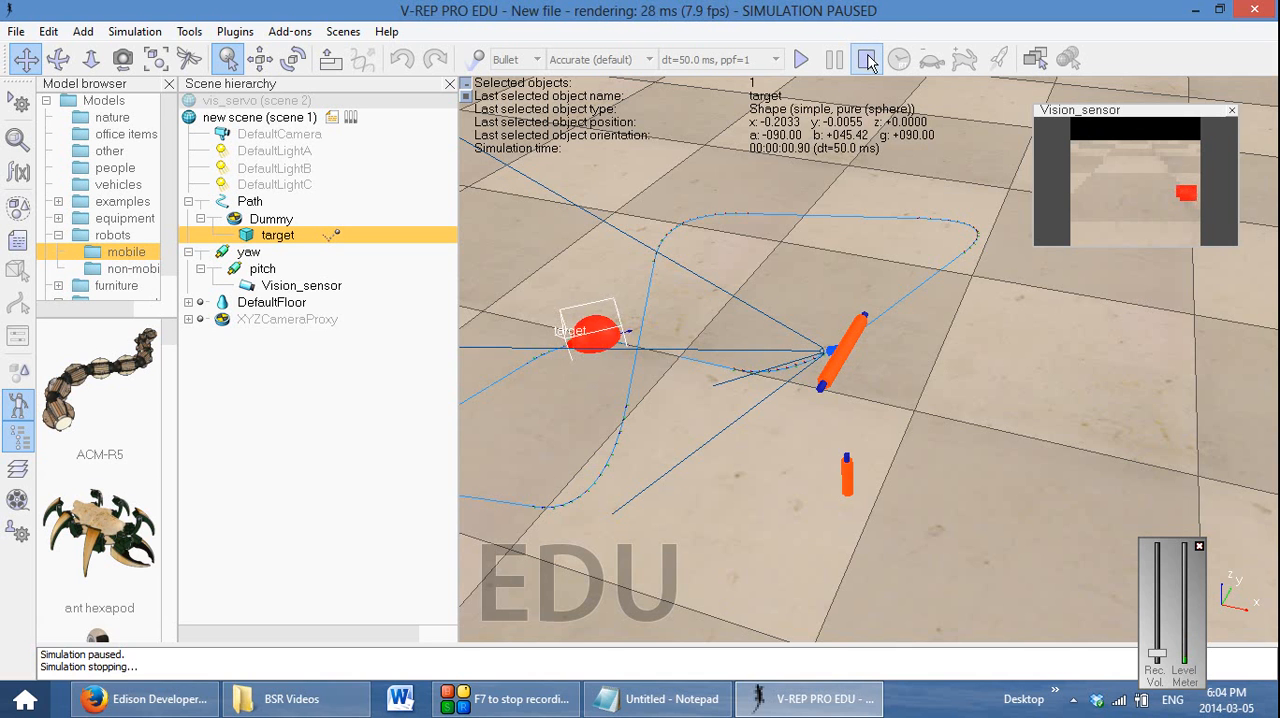
Set the vision sensor's resolution to 256 in X and 256 in Y
double_click(247, 288)
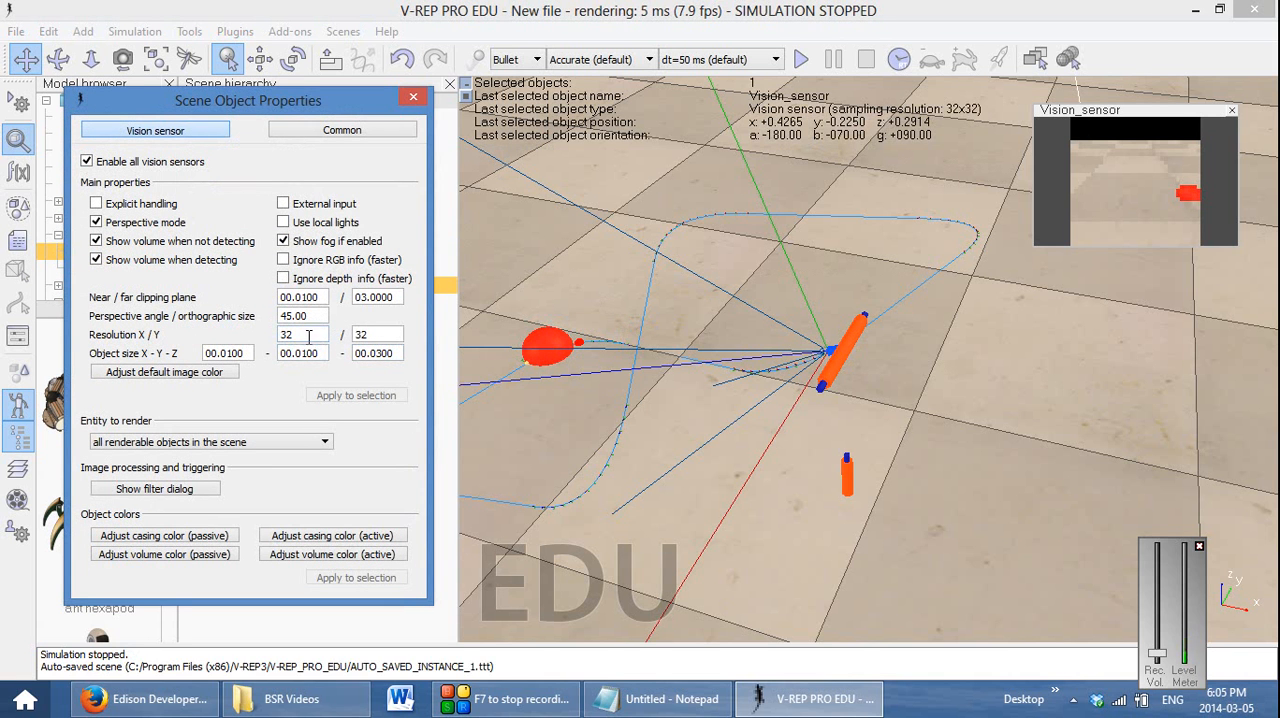
left_click_drag(309, 337, 270, 343)
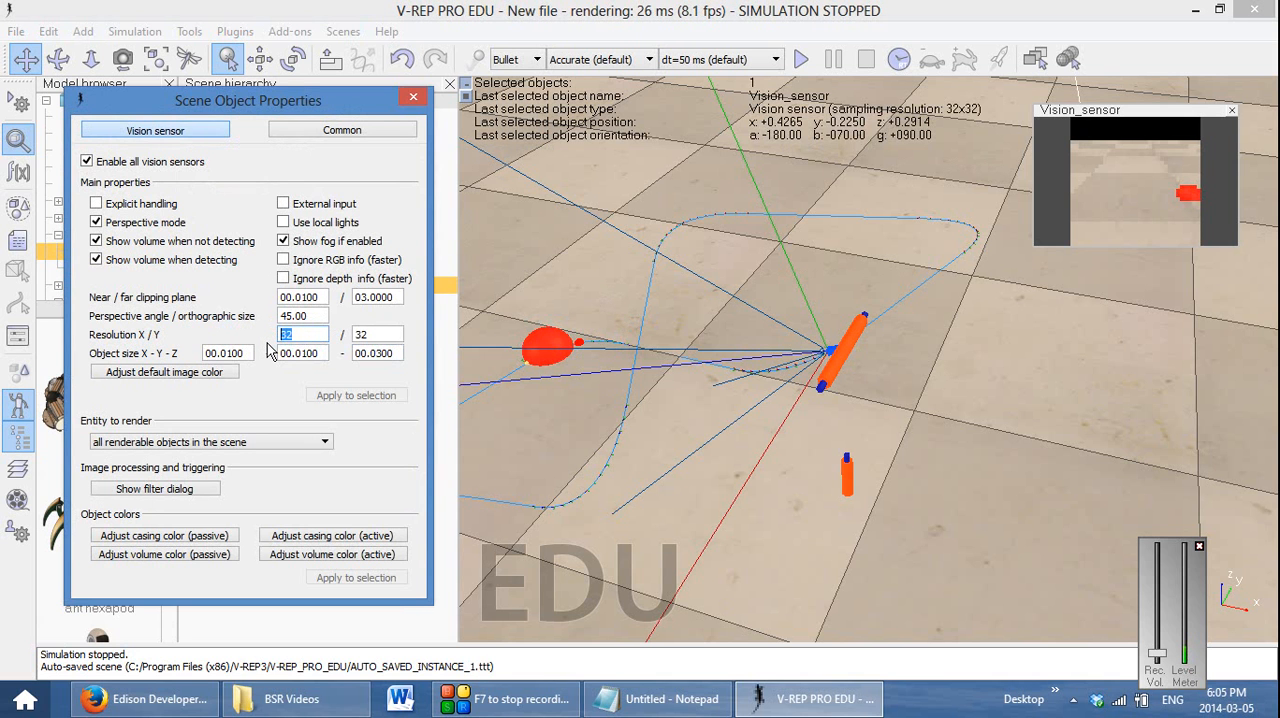
type("200")
key("Return")
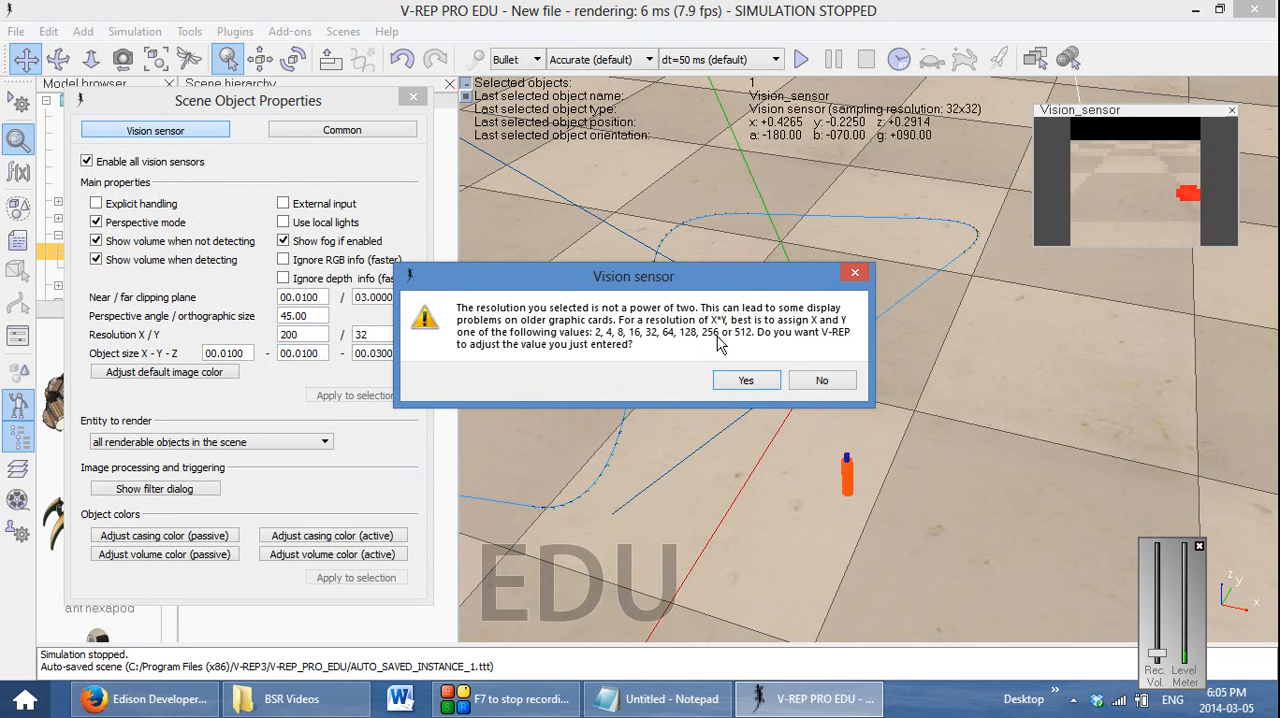
left_click(758, 390)
left_click_drag(312, 335, 247, 333)
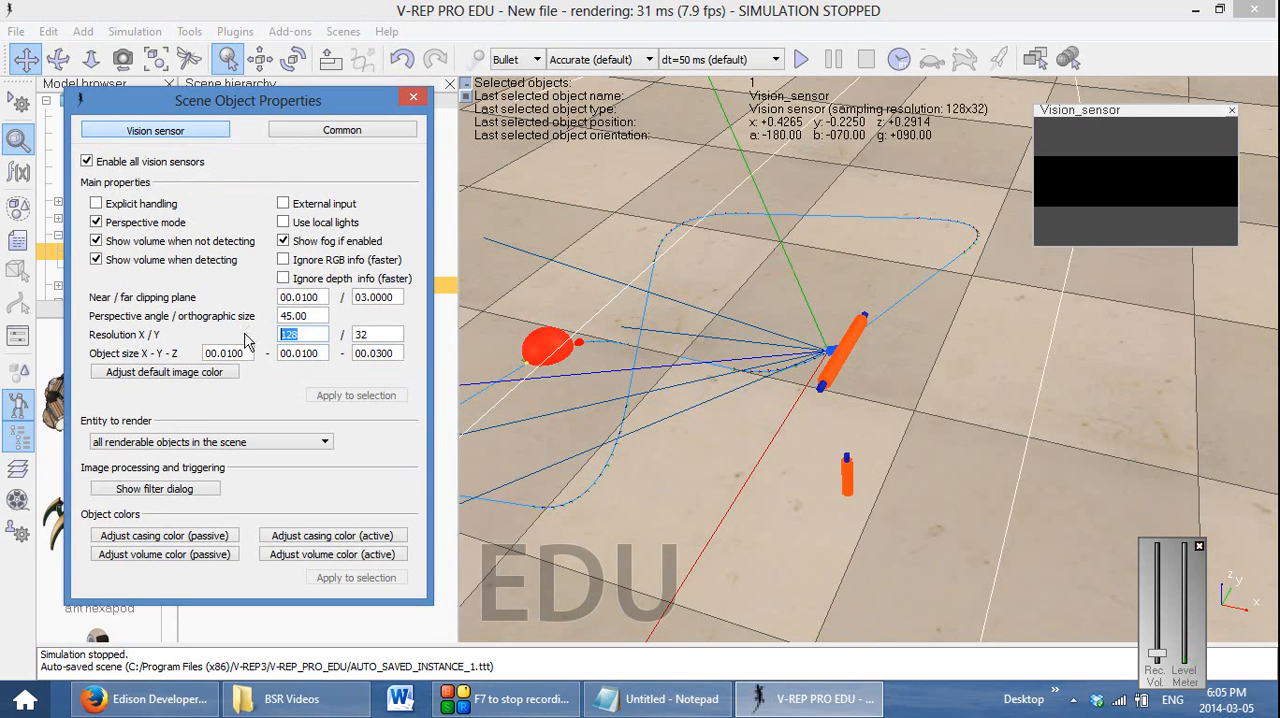
type("256")
left_click_drag(378, 334, 345, 338)
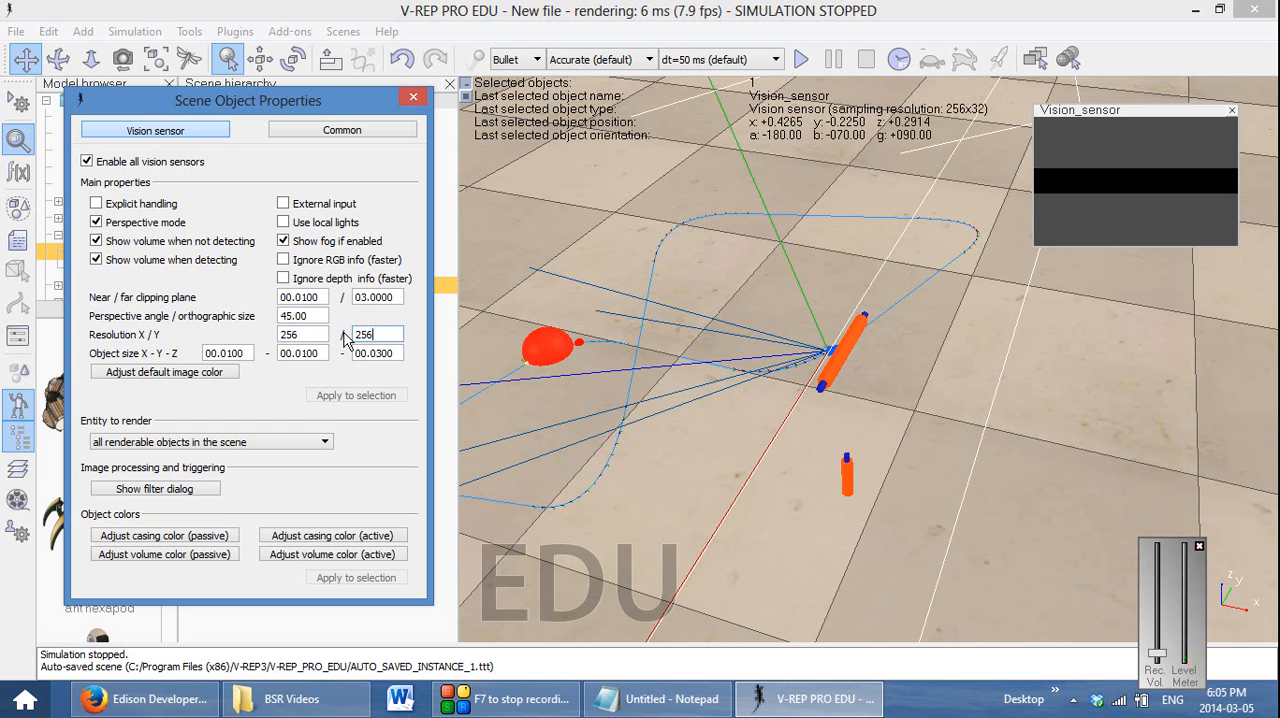
key("Return")
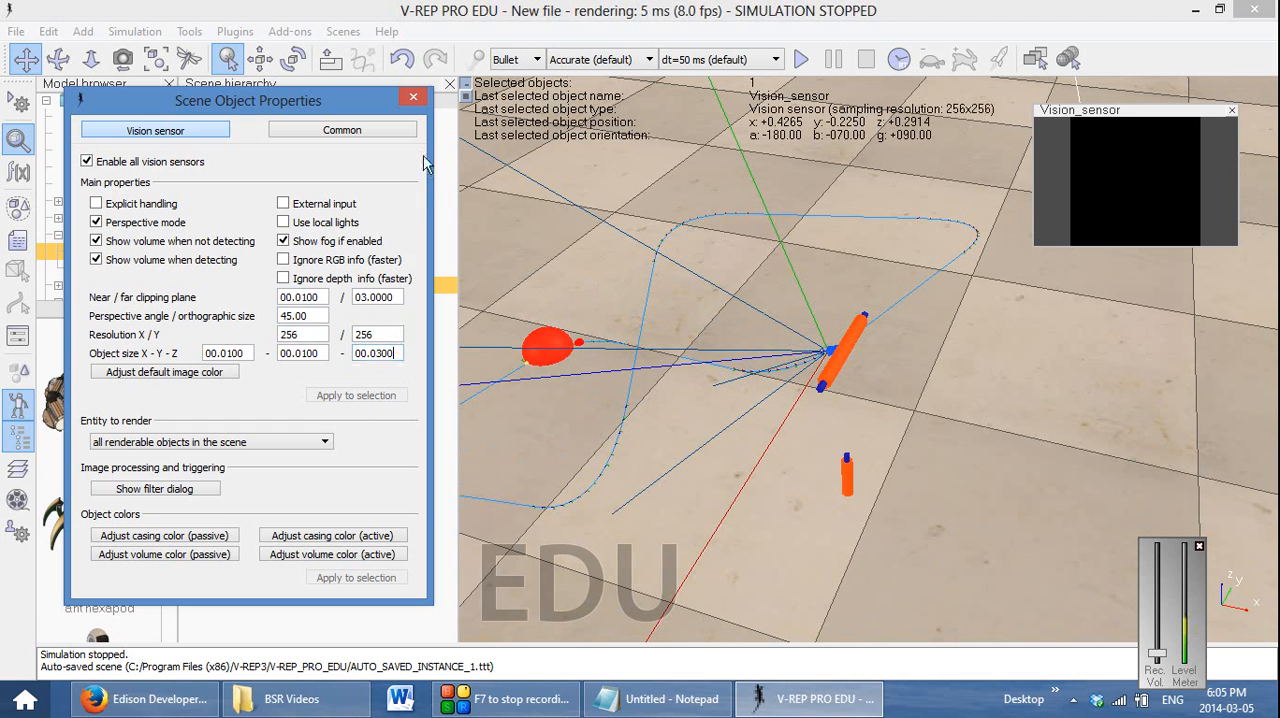
left_click(413, 96)
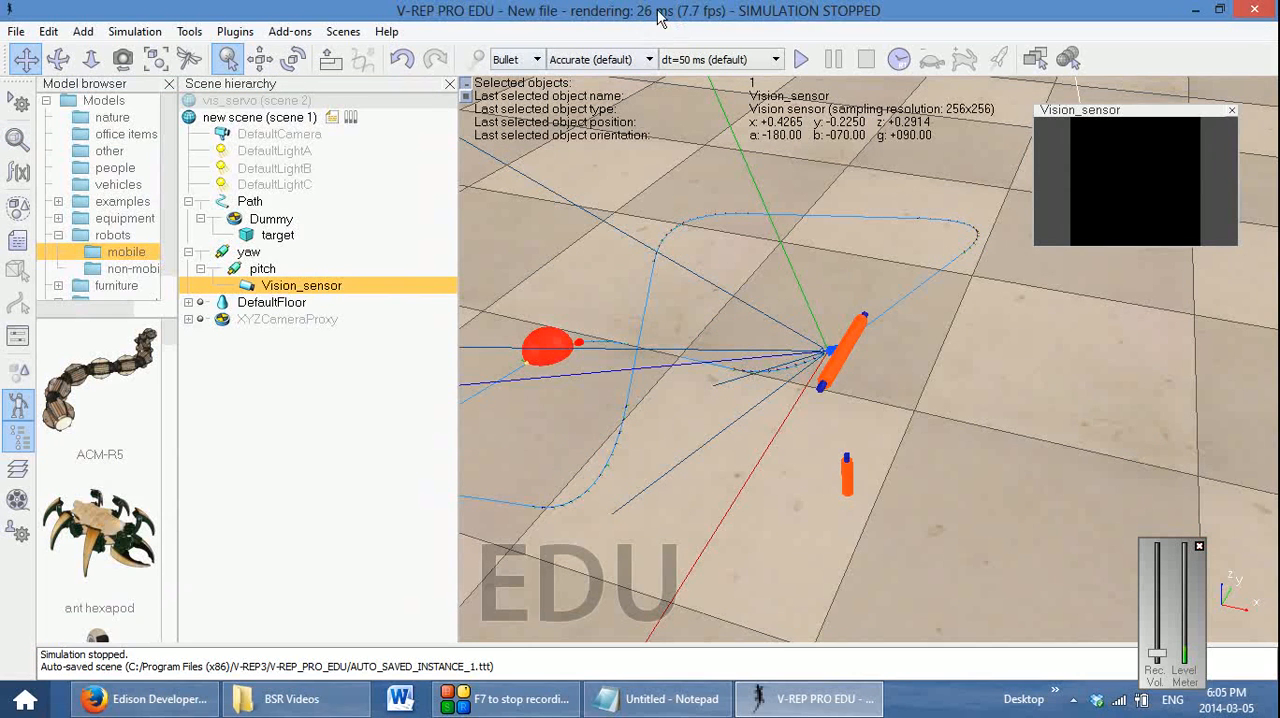
Run the simulation briefly to examine the vision sensor's image at the new resolution, and stop it
left_click(803, 59)
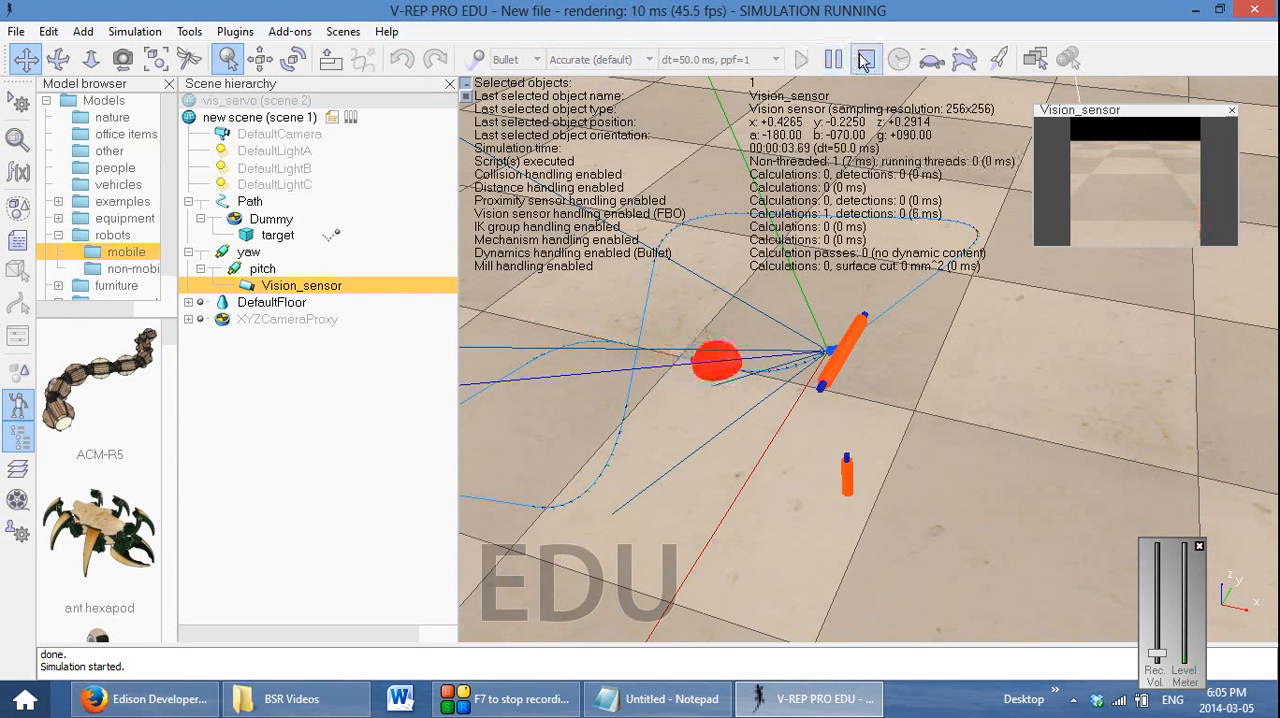
left_click(866, 59)
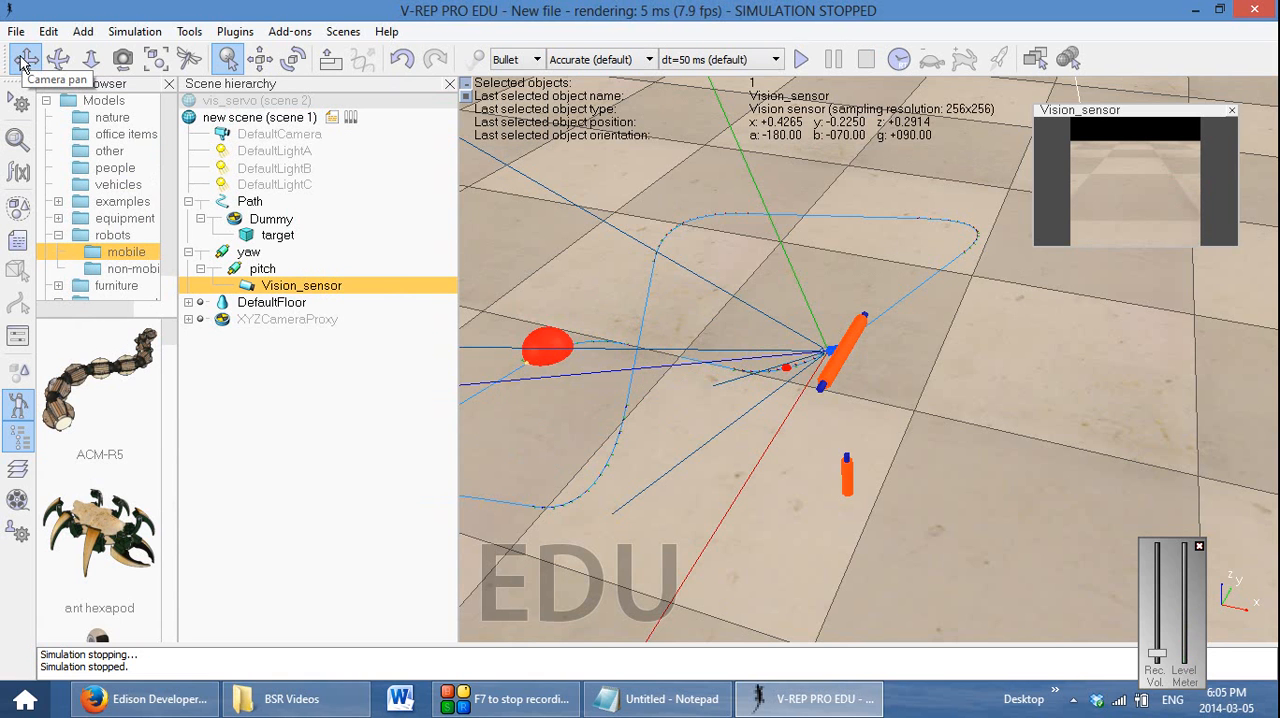
left_click(25, 60)
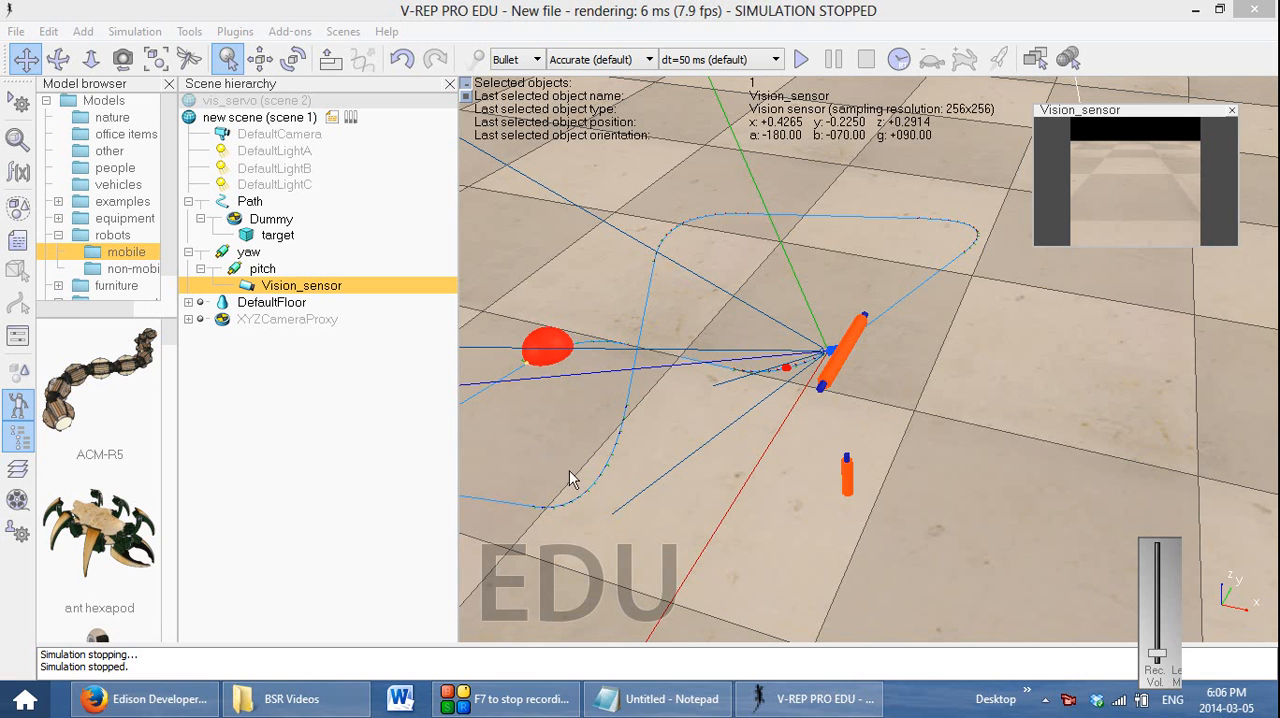
Show the vision sensor's image processing filter settings and examine its unfiltered image by running and stopping the simulation
double_click(251, 286)
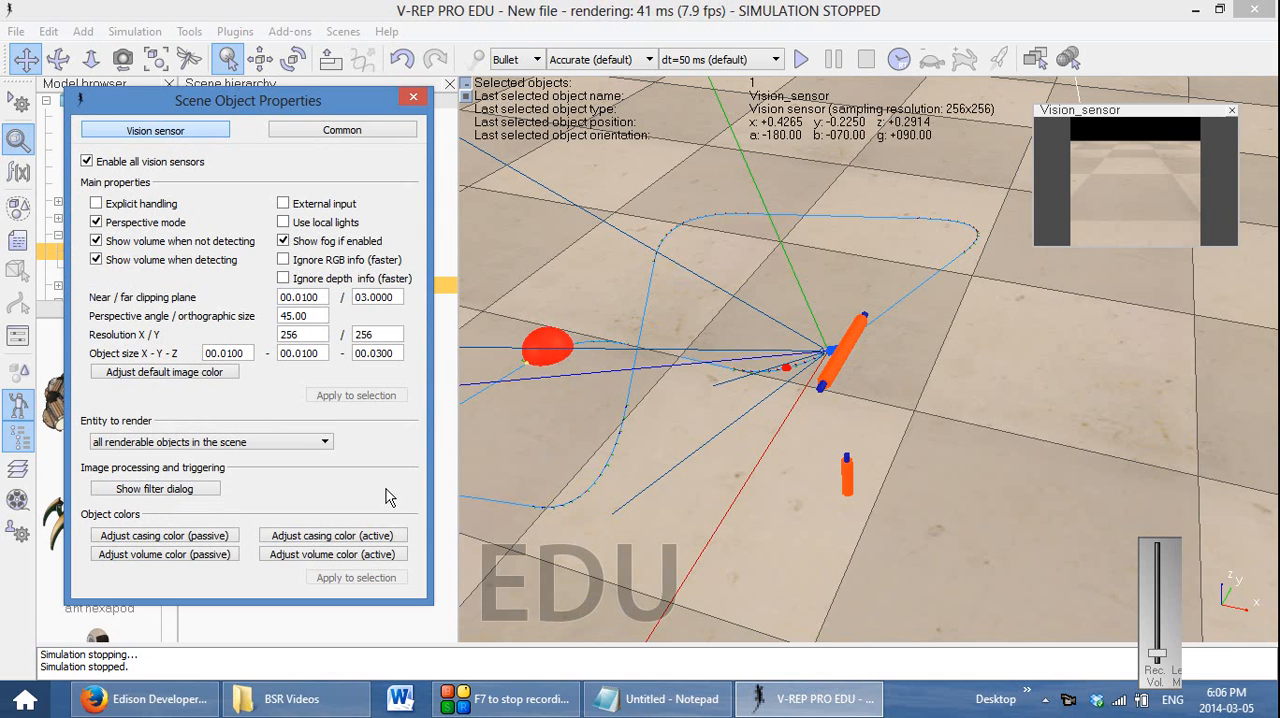
left_click(199, 491)
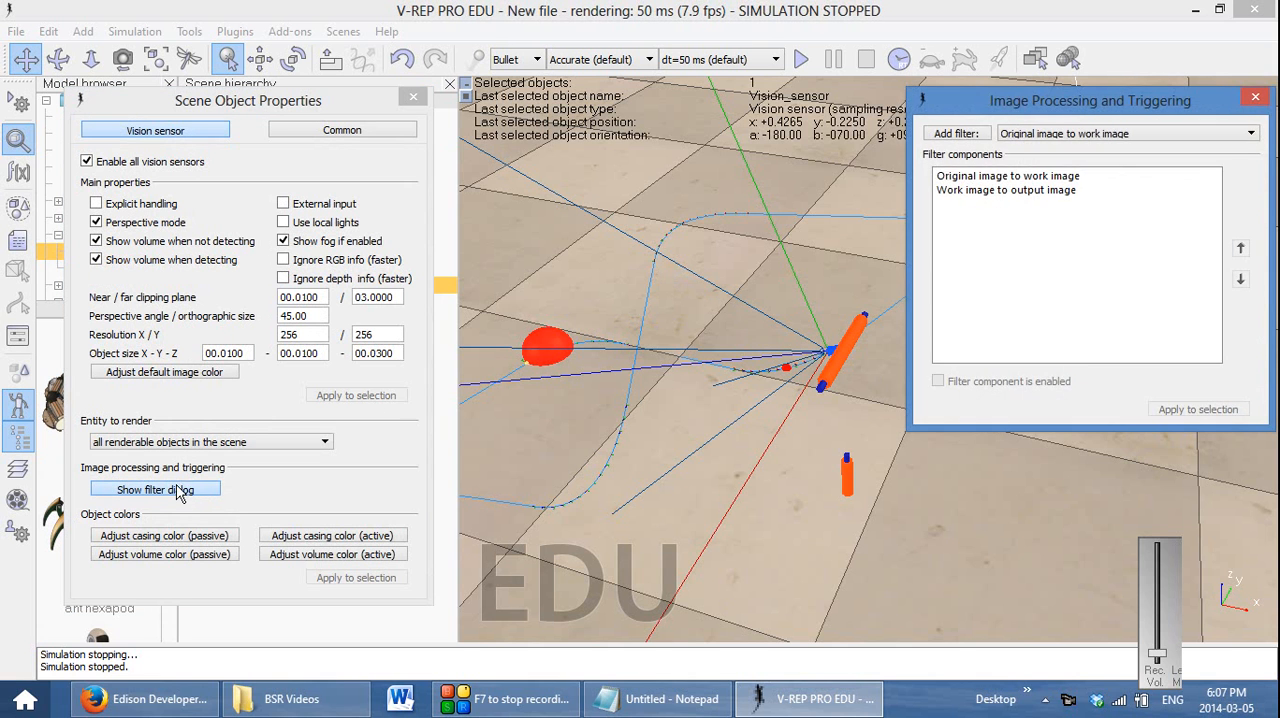
left_click_drag(1023, 99, 380, 152)
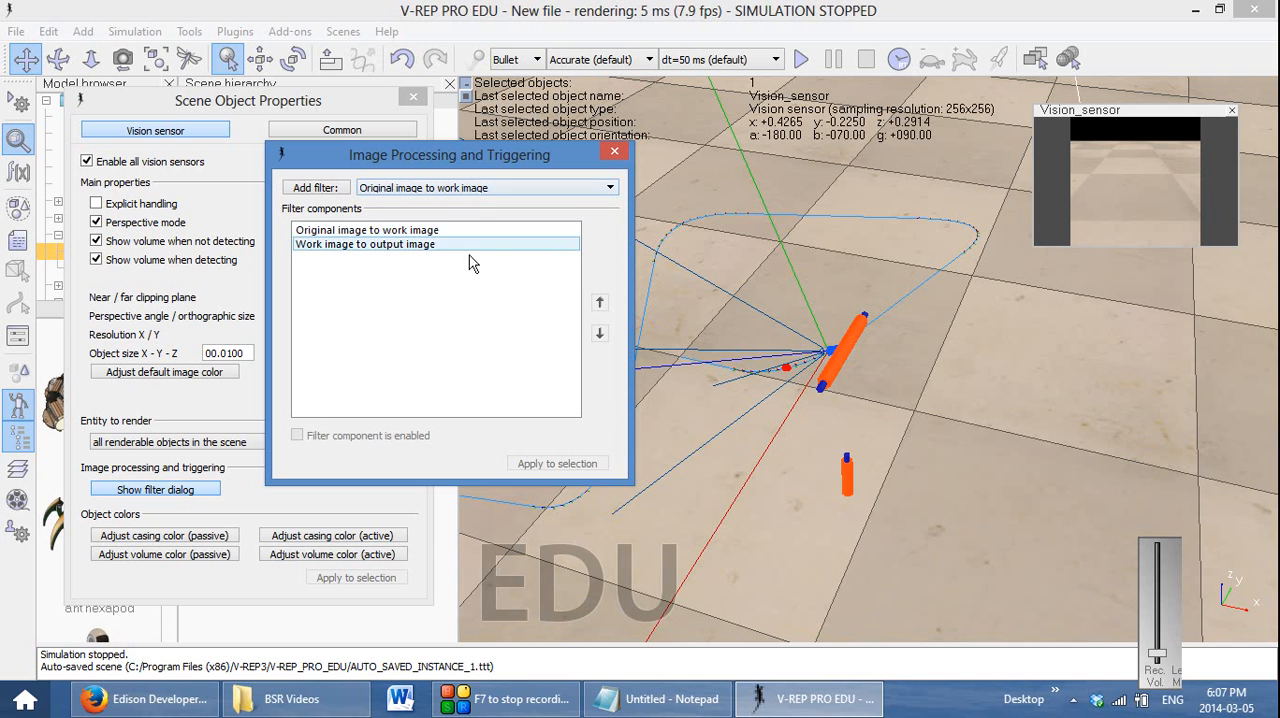
left_click(802, 62)
left_click(836, 62)
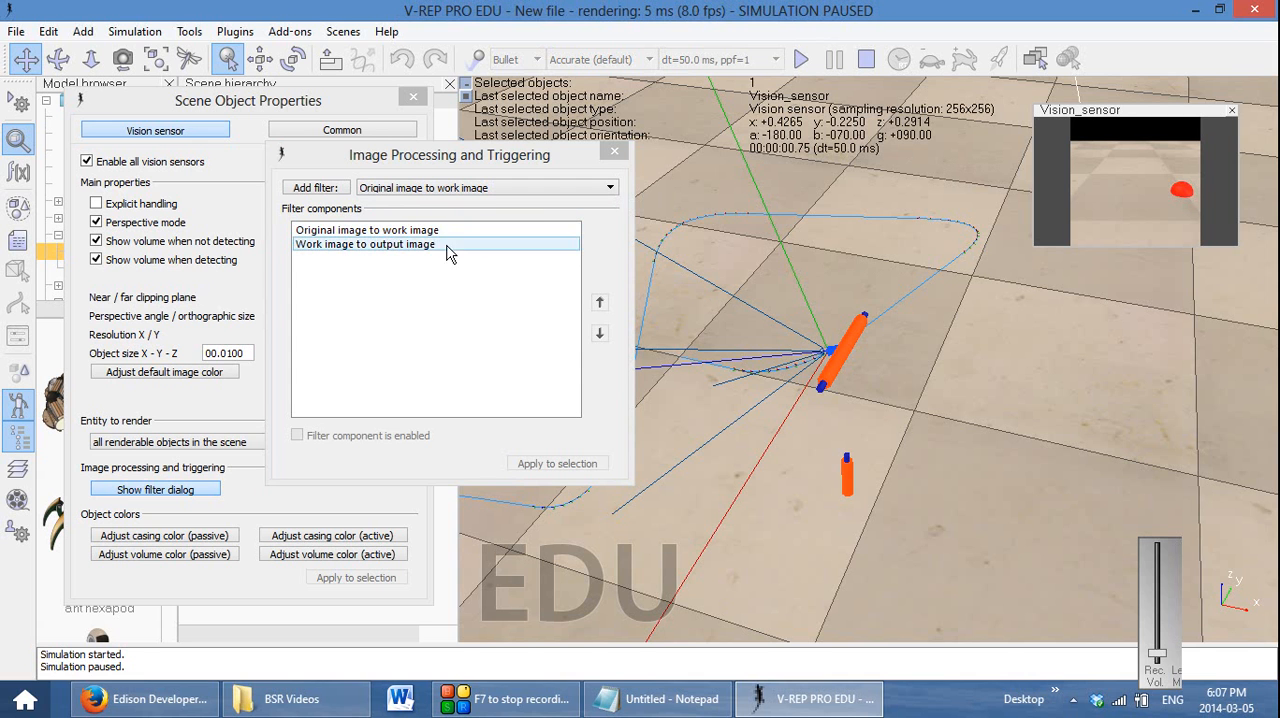
left_click(866, 59)
Add a 3x3 filter on the work image and place it between the original-image and output-image components
left_click(610, 188)
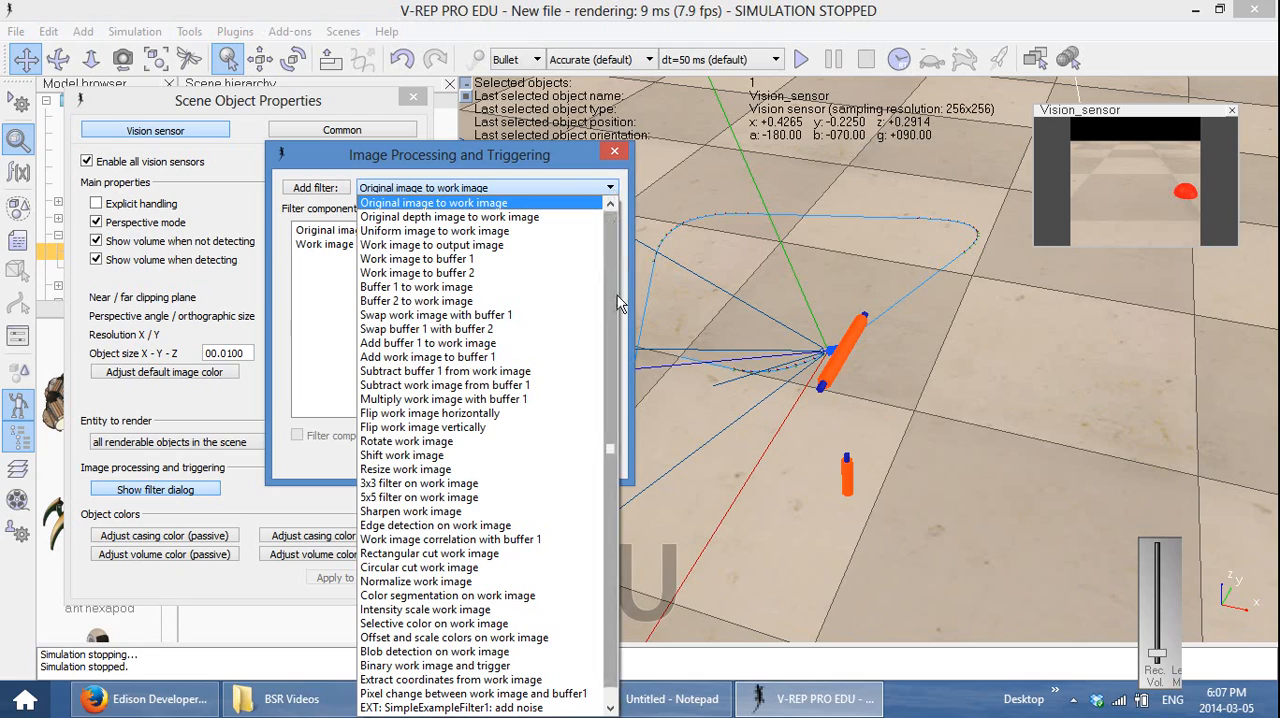
scroll(609, 296, "down", 1)
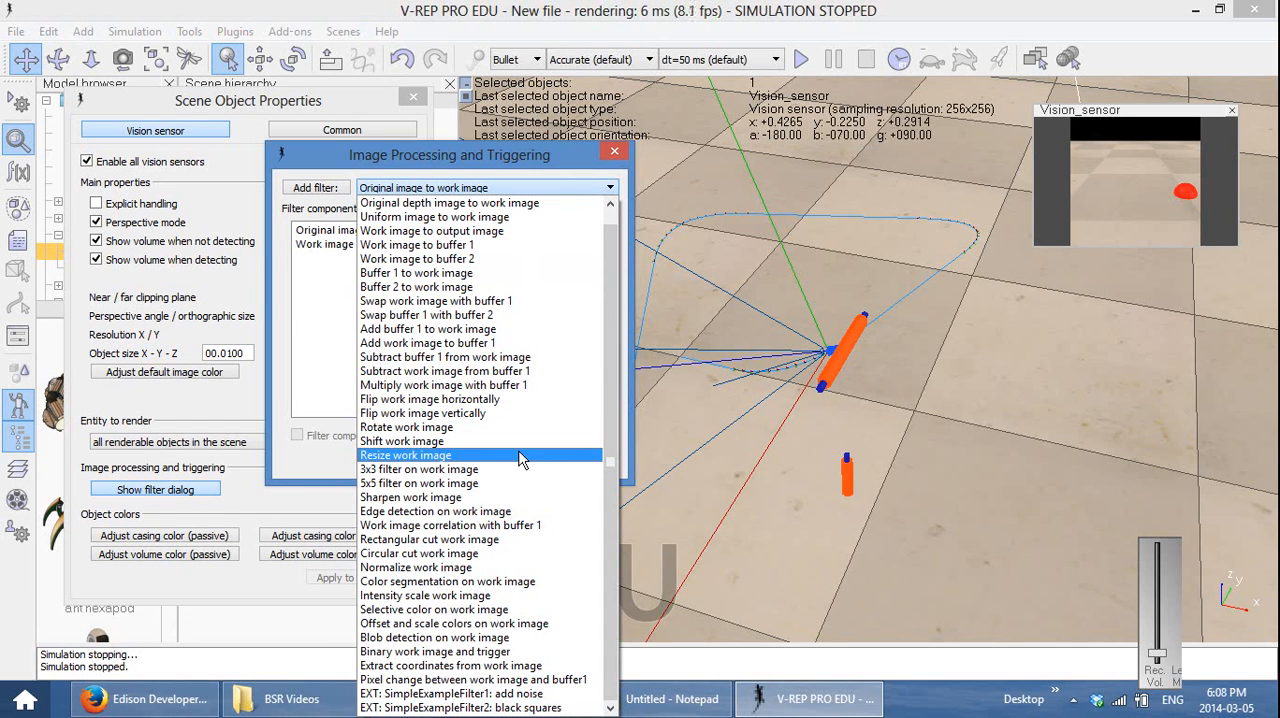
left_click(519, 469)
left_click(326, 188)
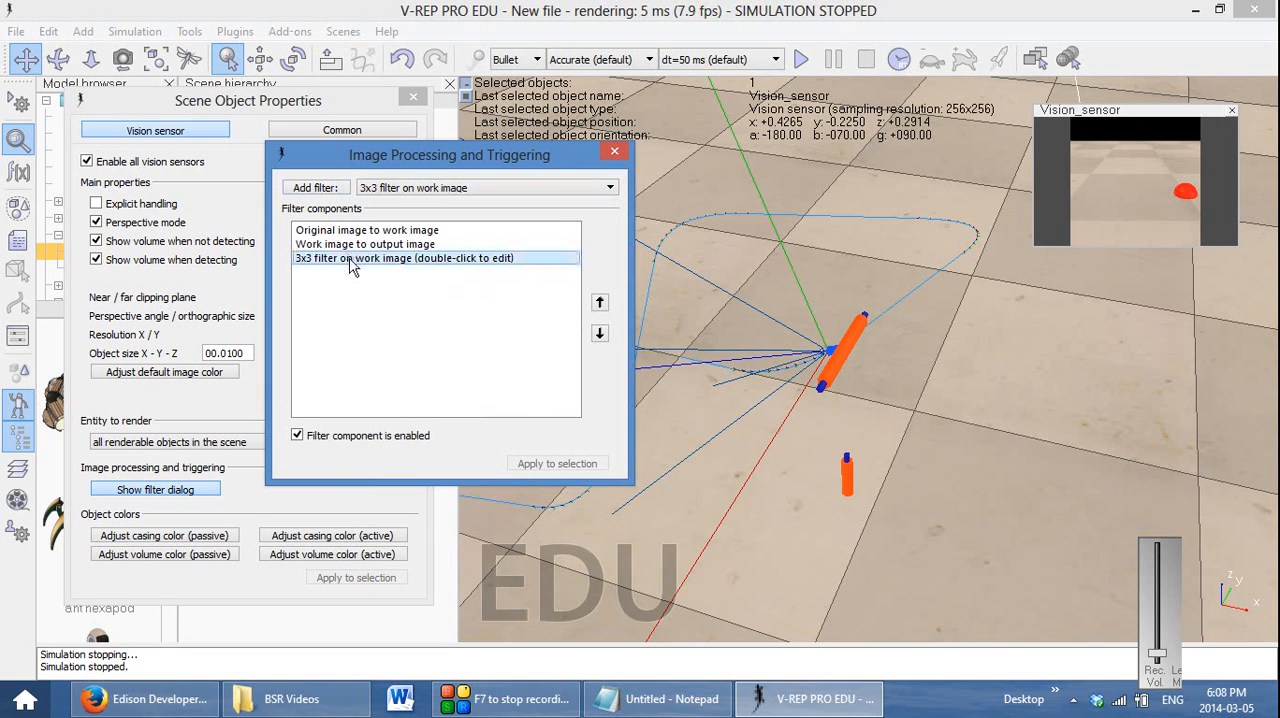
left_click(600, 304)
left_click(433, 249)
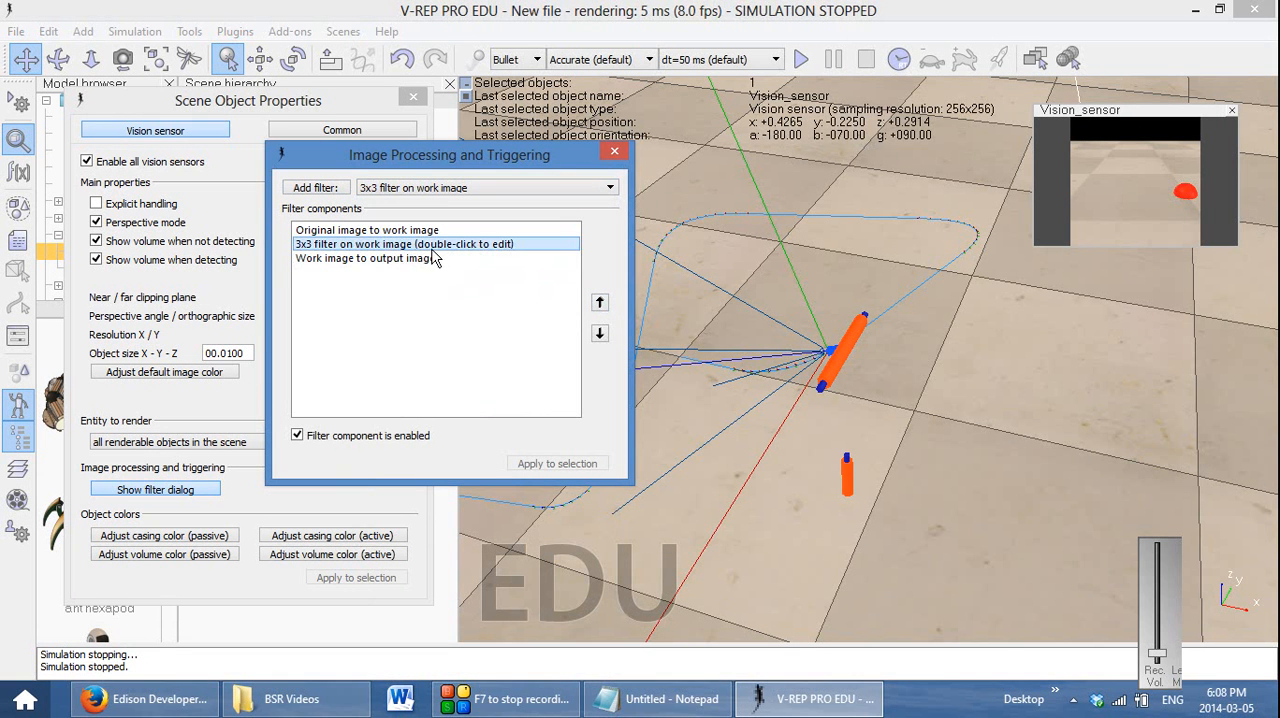
left_click(408, 231)
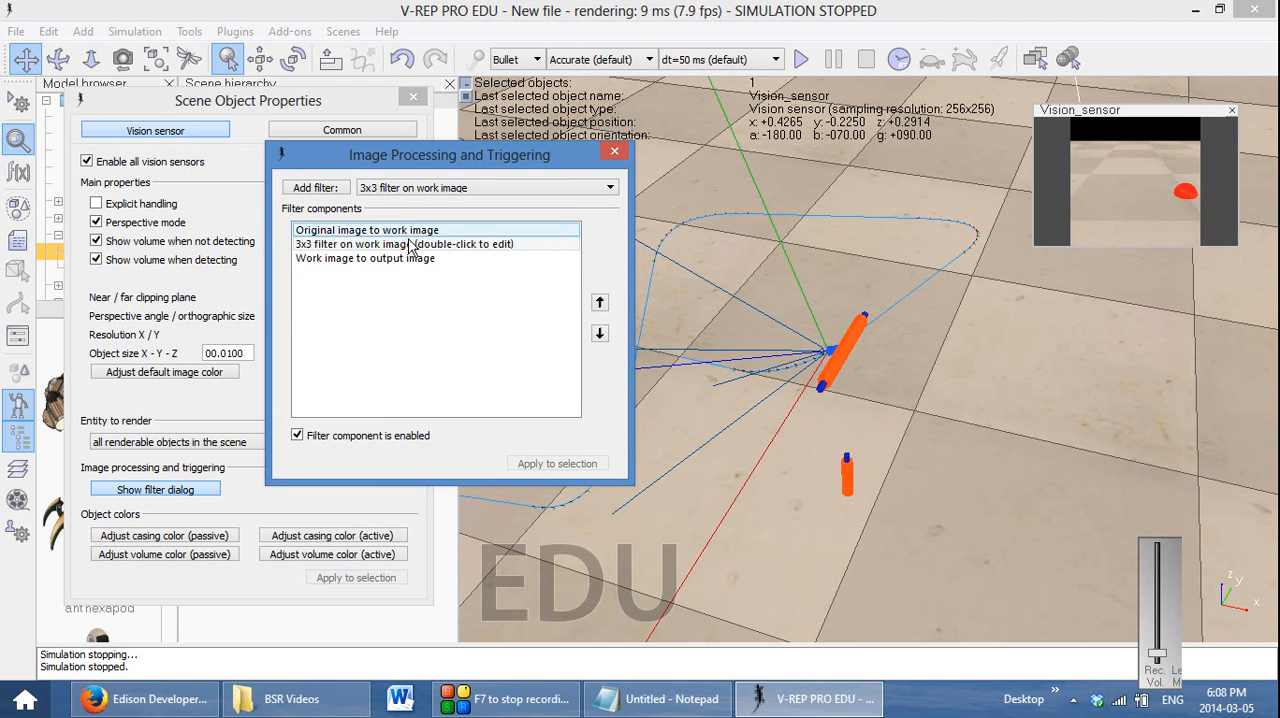
left_click(411, 259)
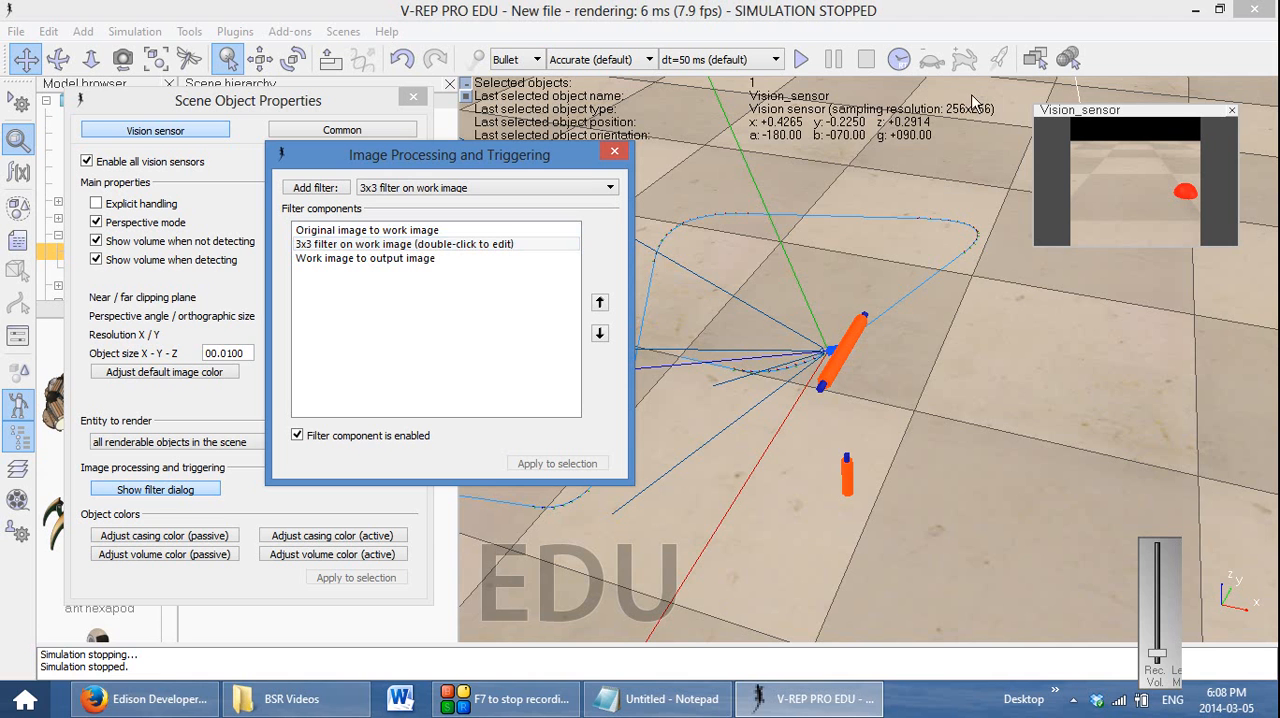
Test the 3x3 filter by running and stopping the simulation, and delete it from the filter components
left_click(804, 60)
left_click(866, 61)
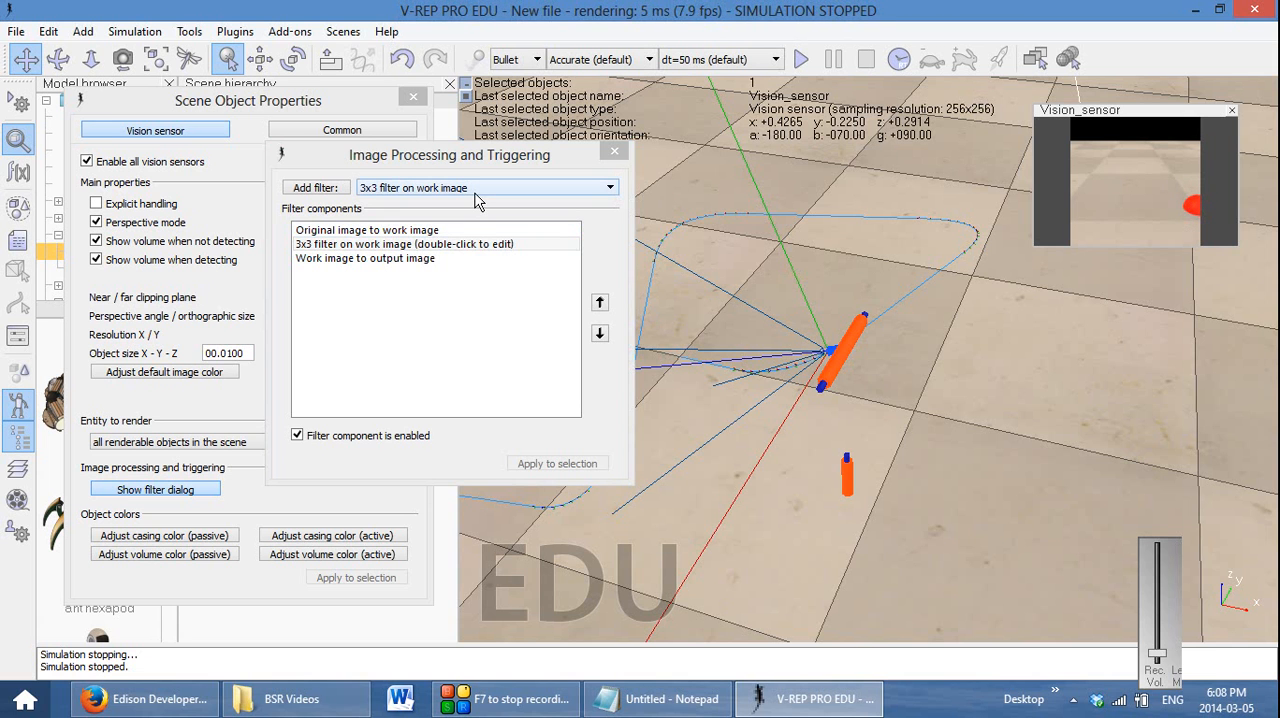
left_click(489, 246)
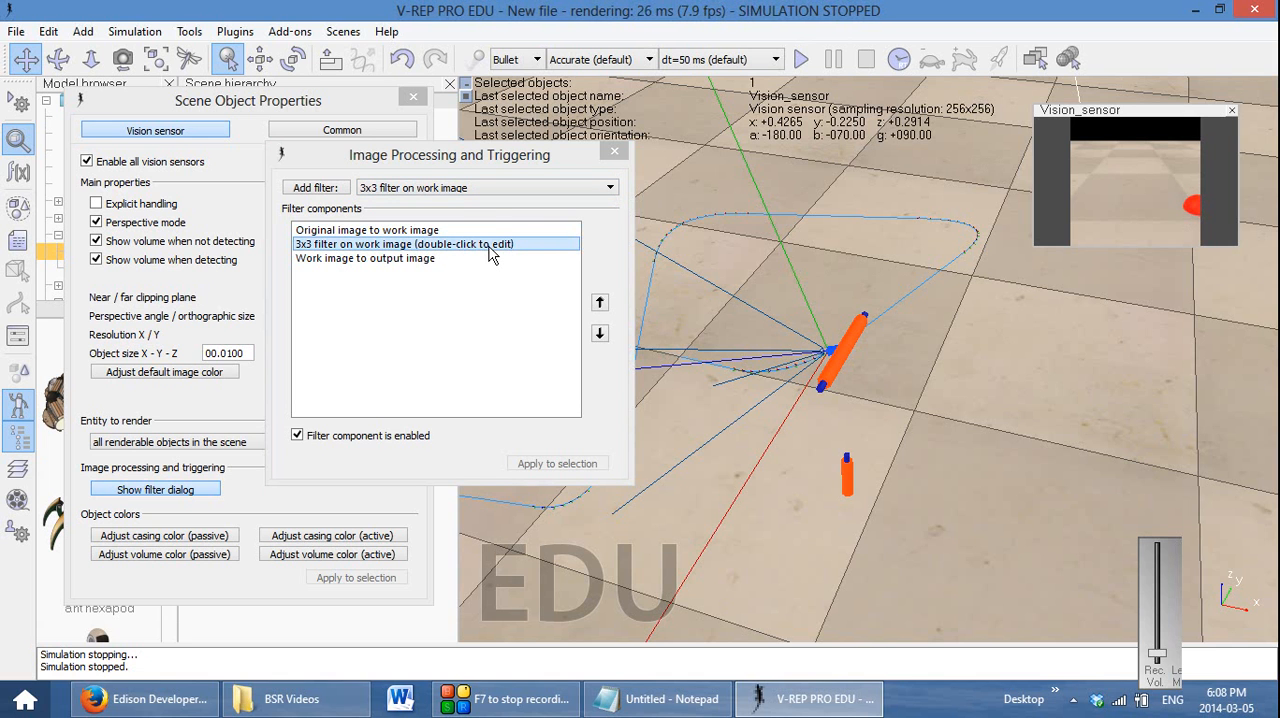
left_click(489, 246)
key("Delete")
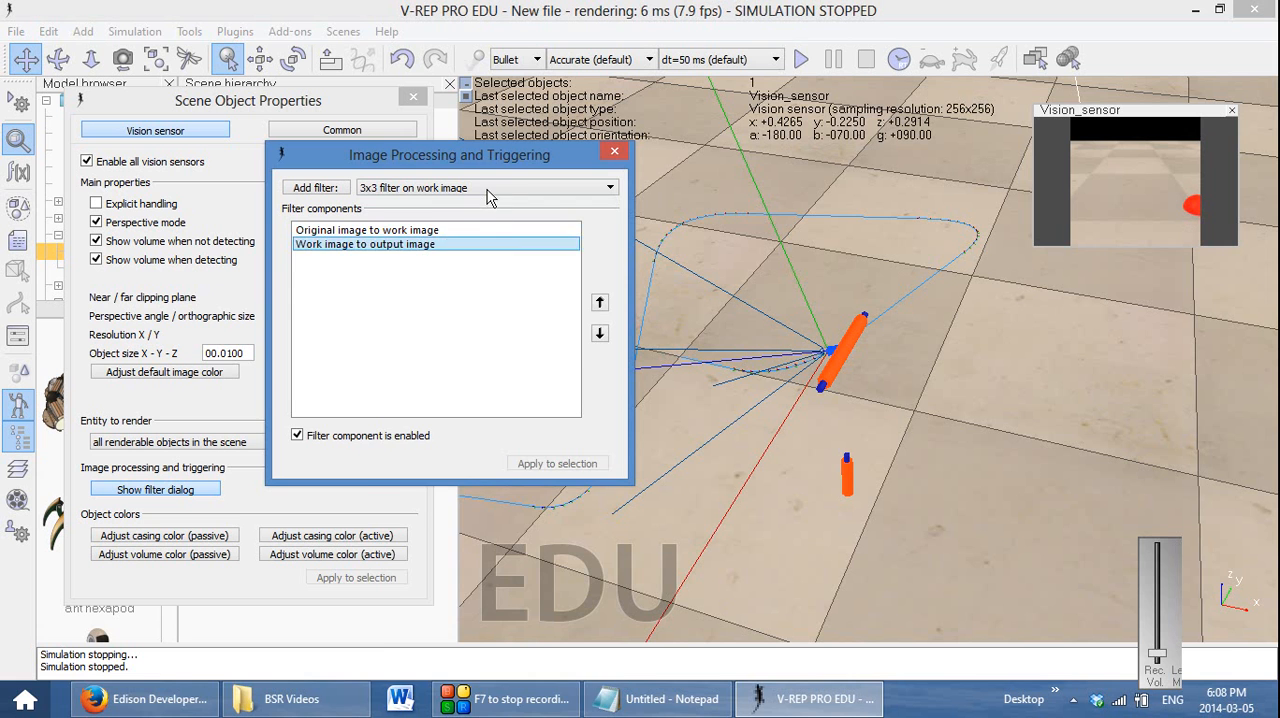
Add a 5x5 filter on the work image and place it before the work-image-to-output component
left_click(490, 188)
left_click(463, 484)
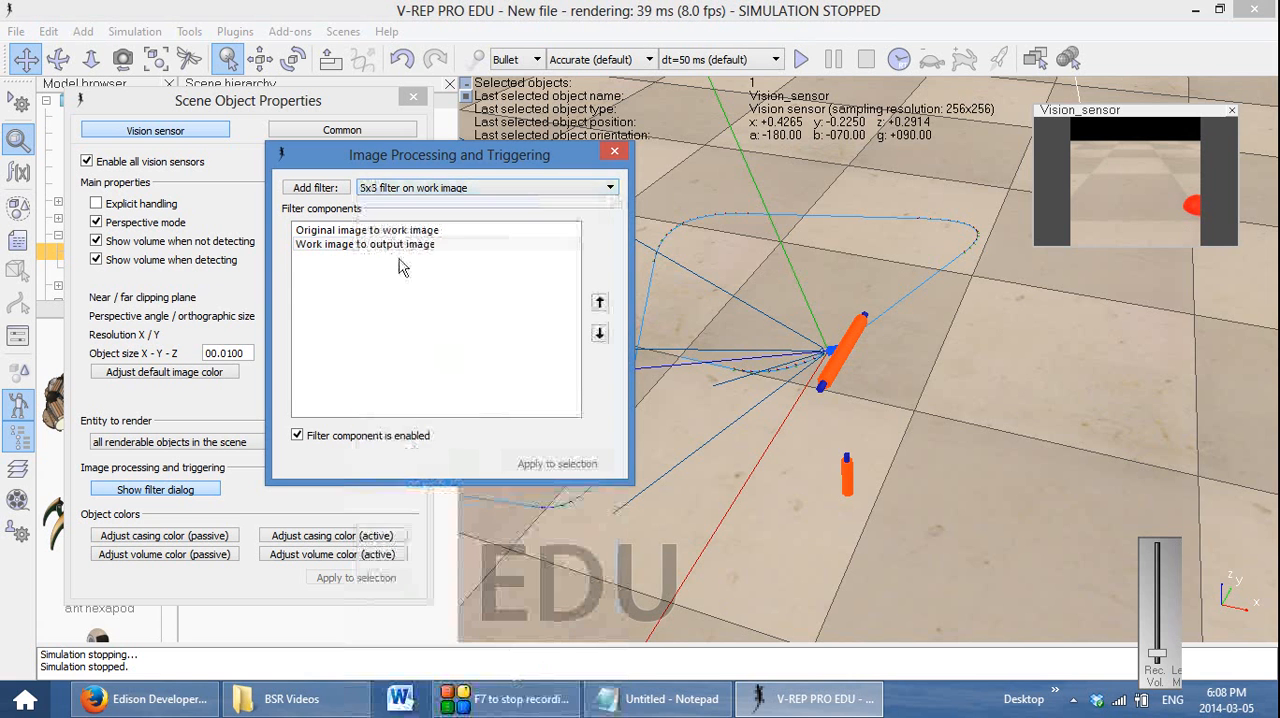
left_click(315, 188)
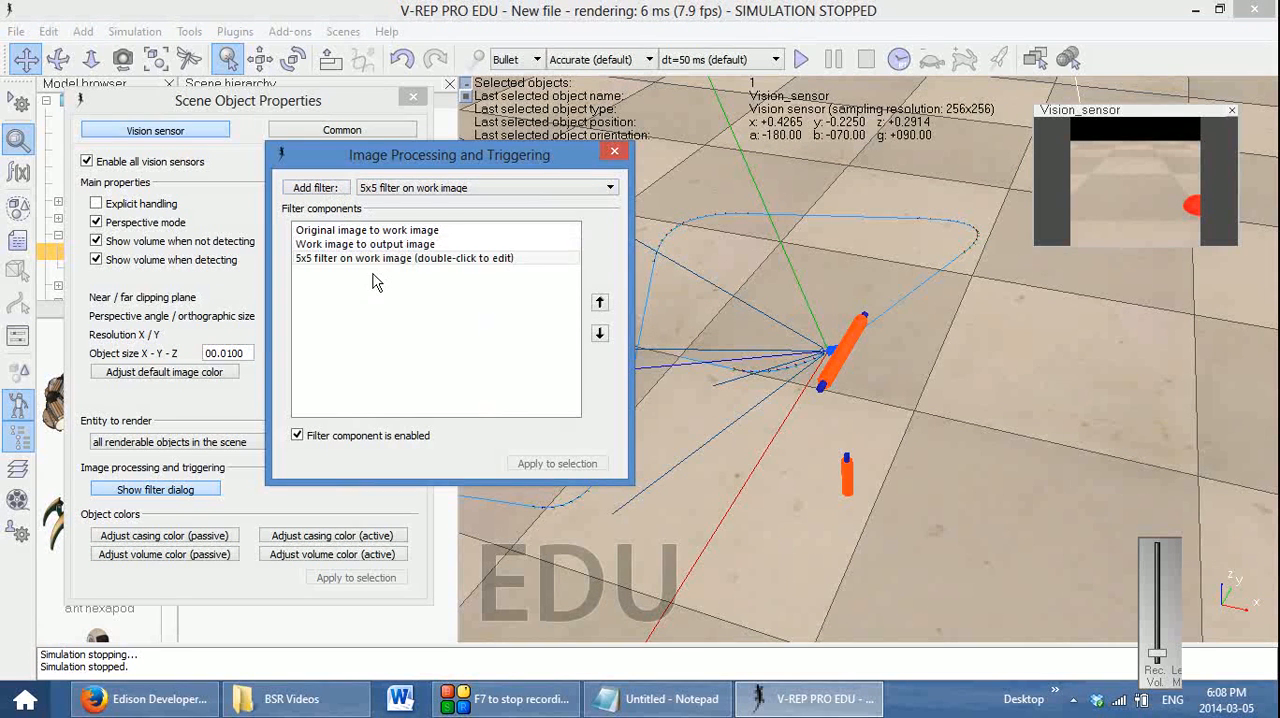
left_click(599, 302)
Test the 5x5 filter by running and stopping the simulation, and delete it from the filter components
left_click(802, 60)
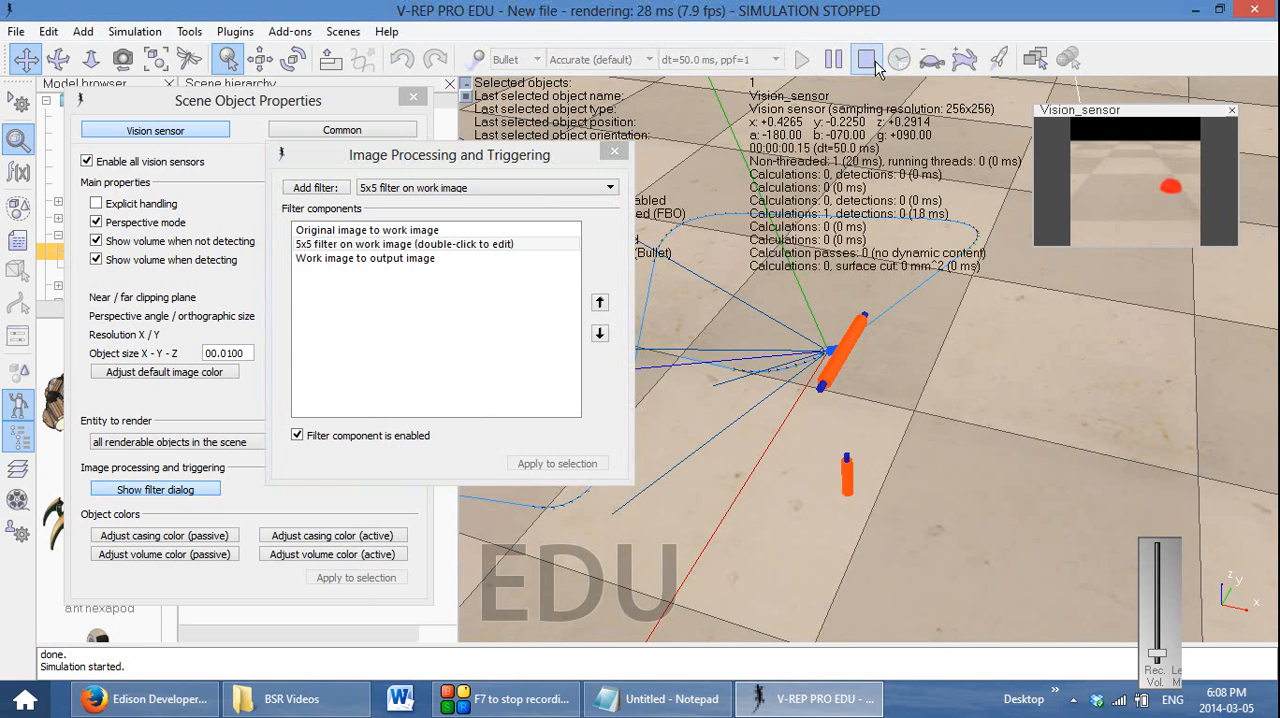
left_click(862, 62)
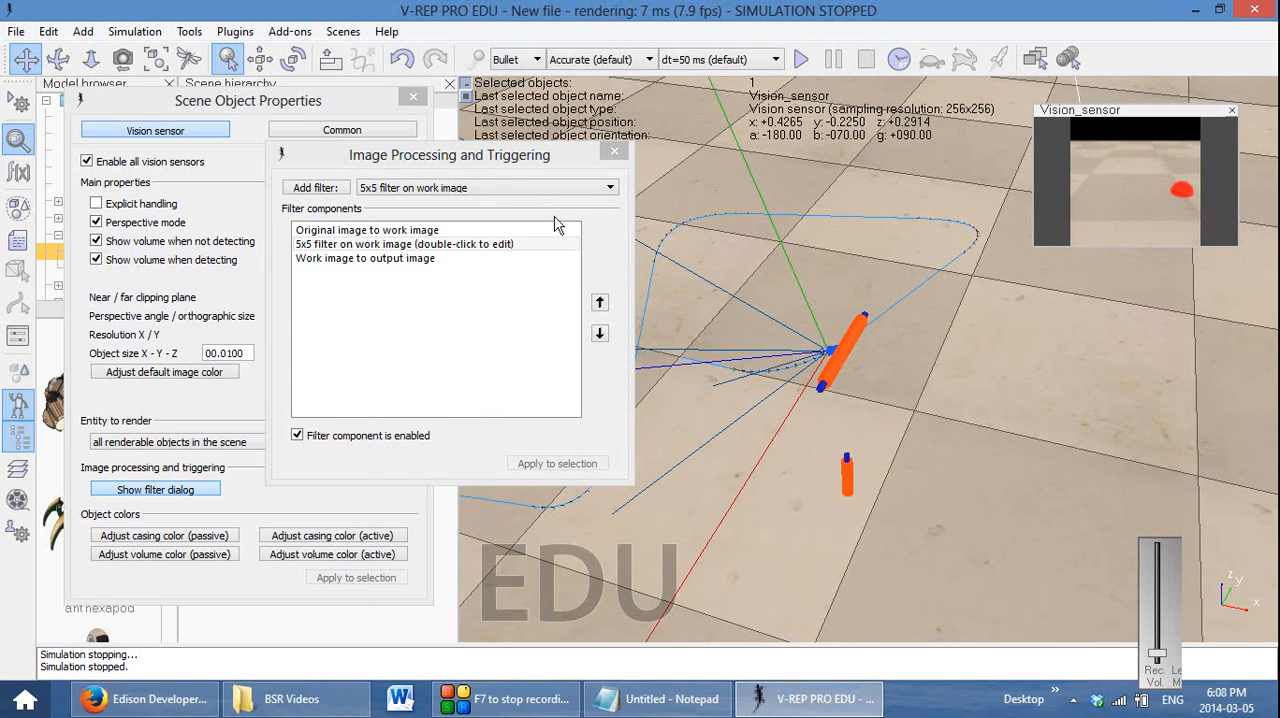
left_click(480, 248)
key("Delete")
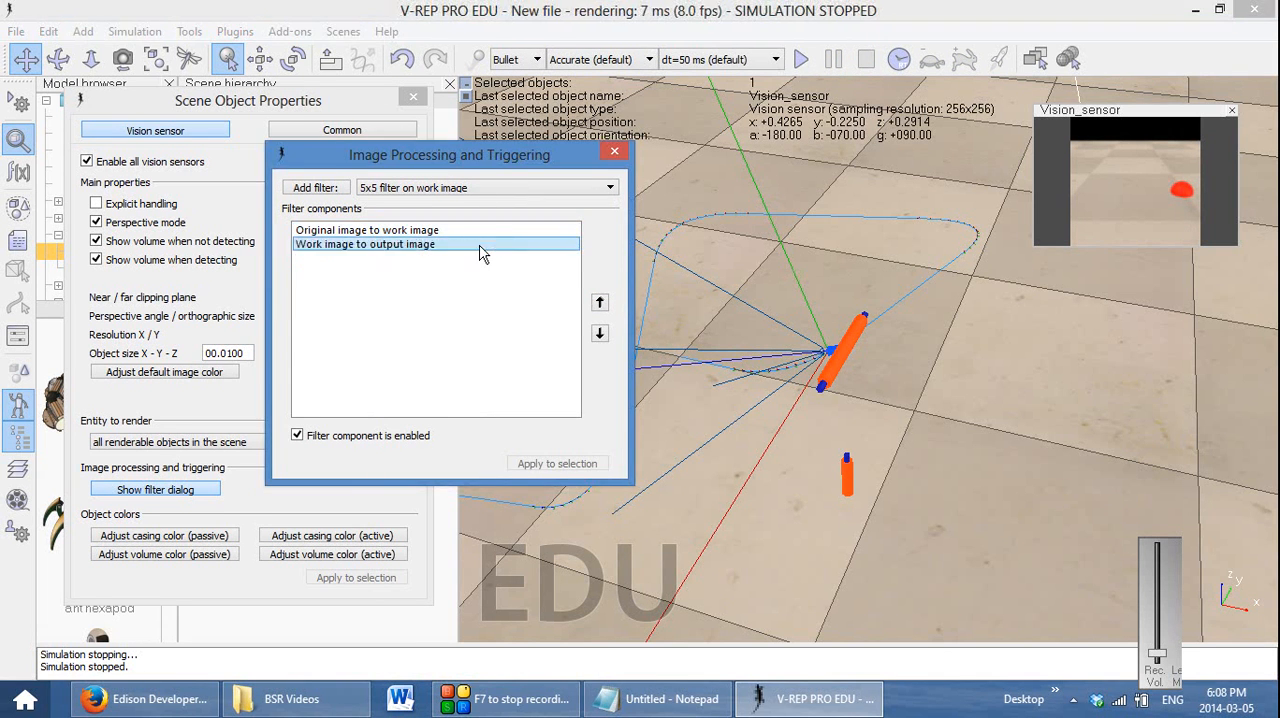
Add a selective color filter on the work image and place it before the work-image-to-output component
left_click(498, 188)
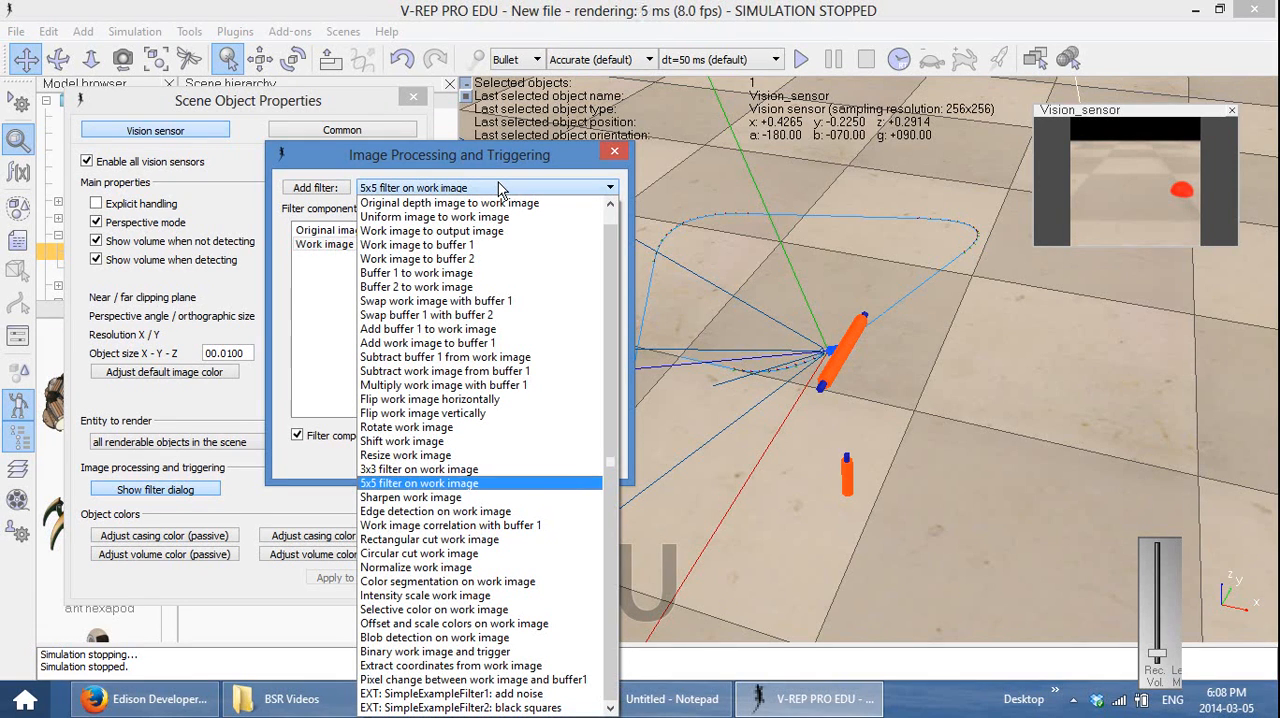
left_click(461, 610)
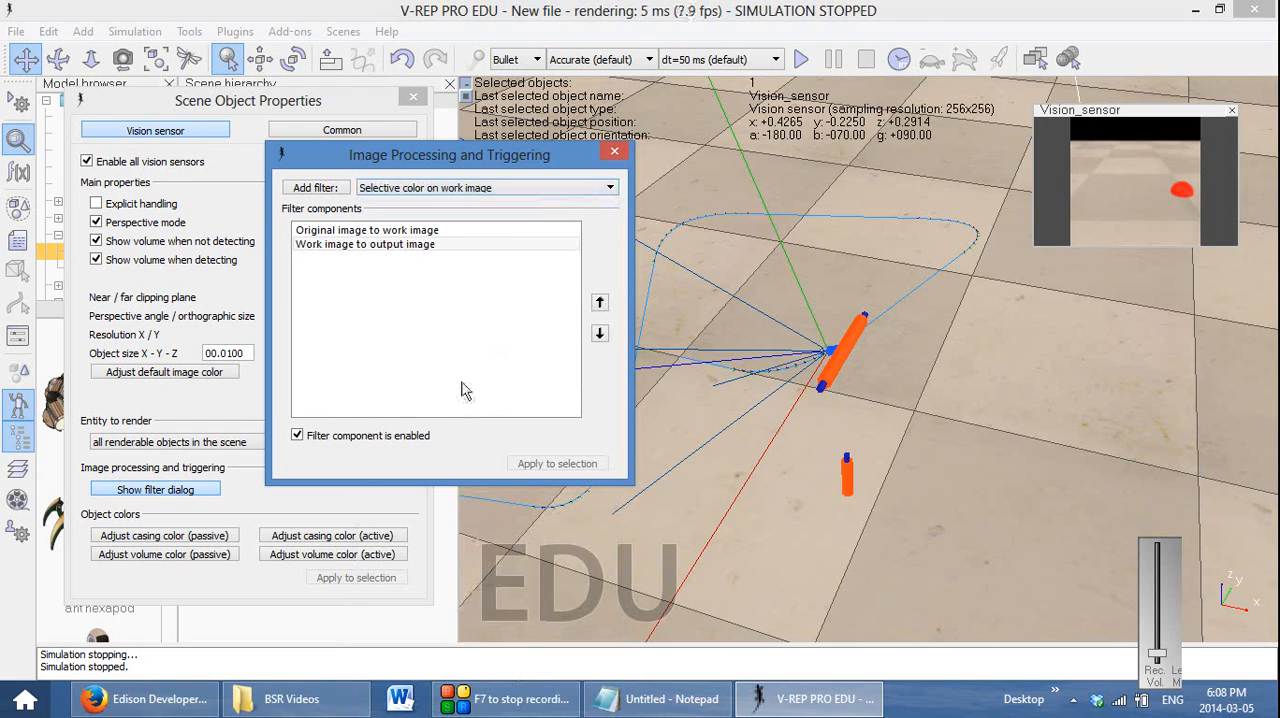
left_click(310, 188)
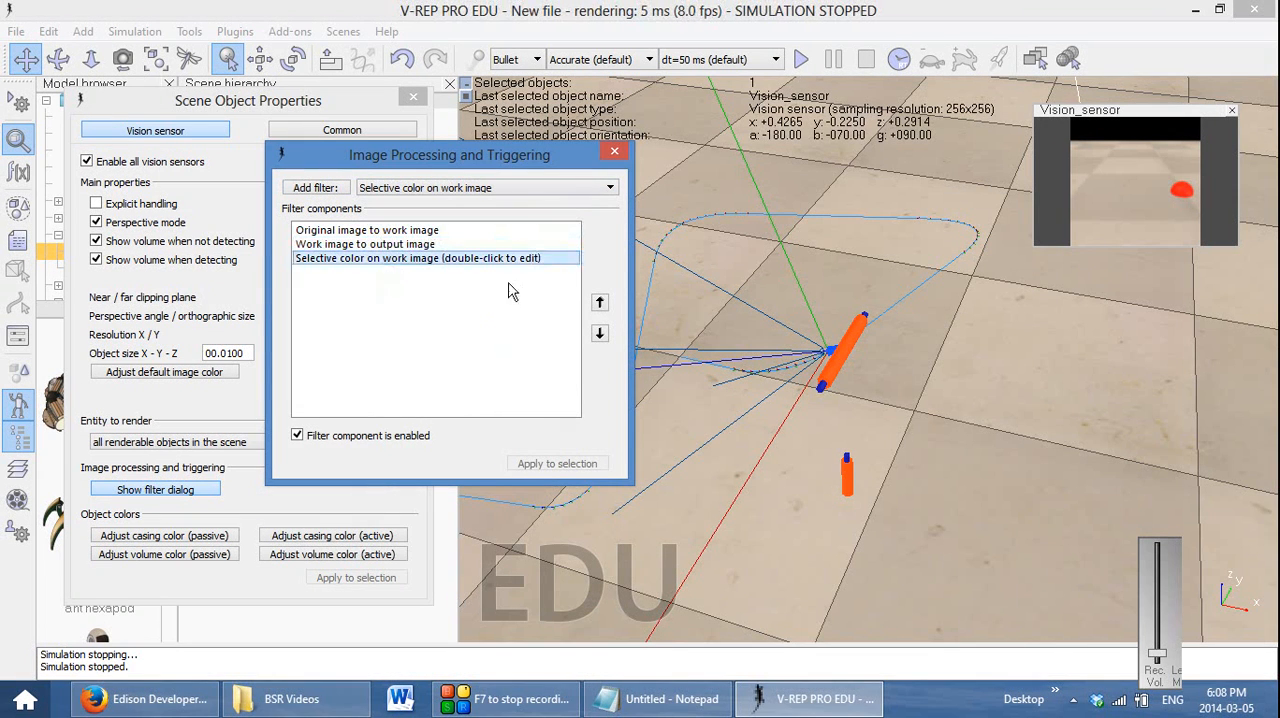
left_click(600, 302)
Set the selective color filter's red value to 1 and its red tolerance to 0.2
left_click(350, 246)
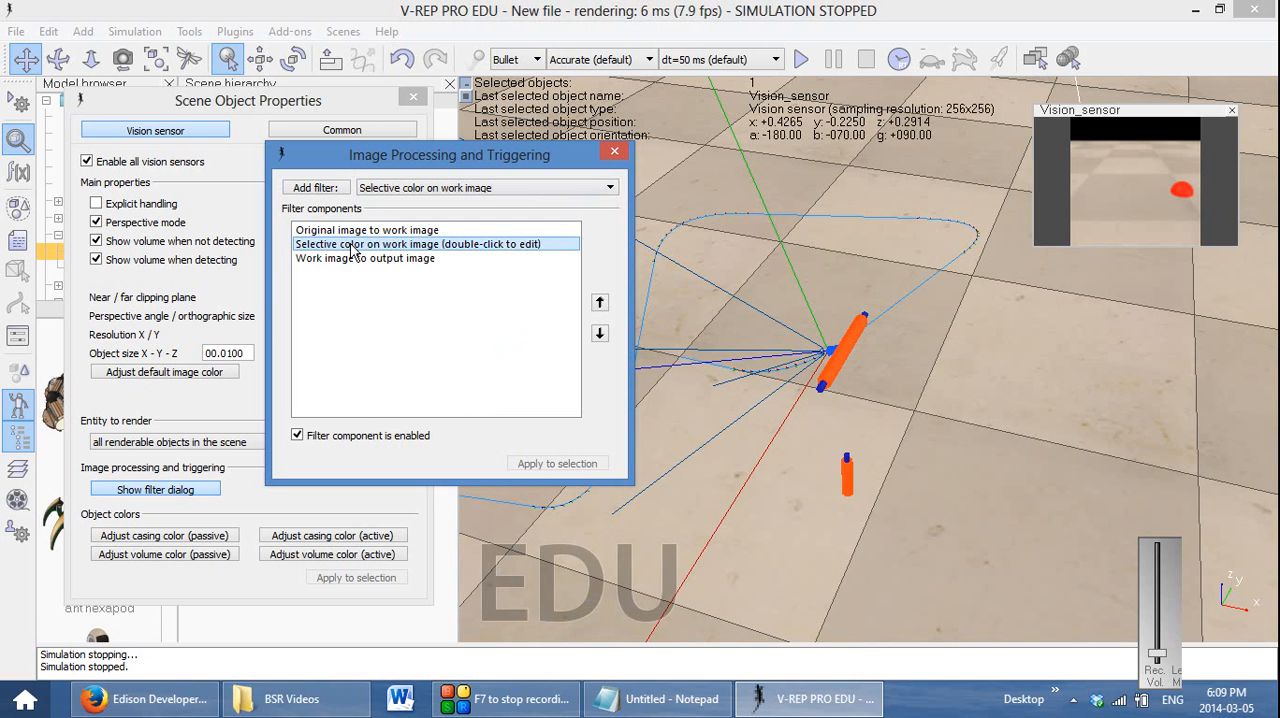
double_click(352, 250)
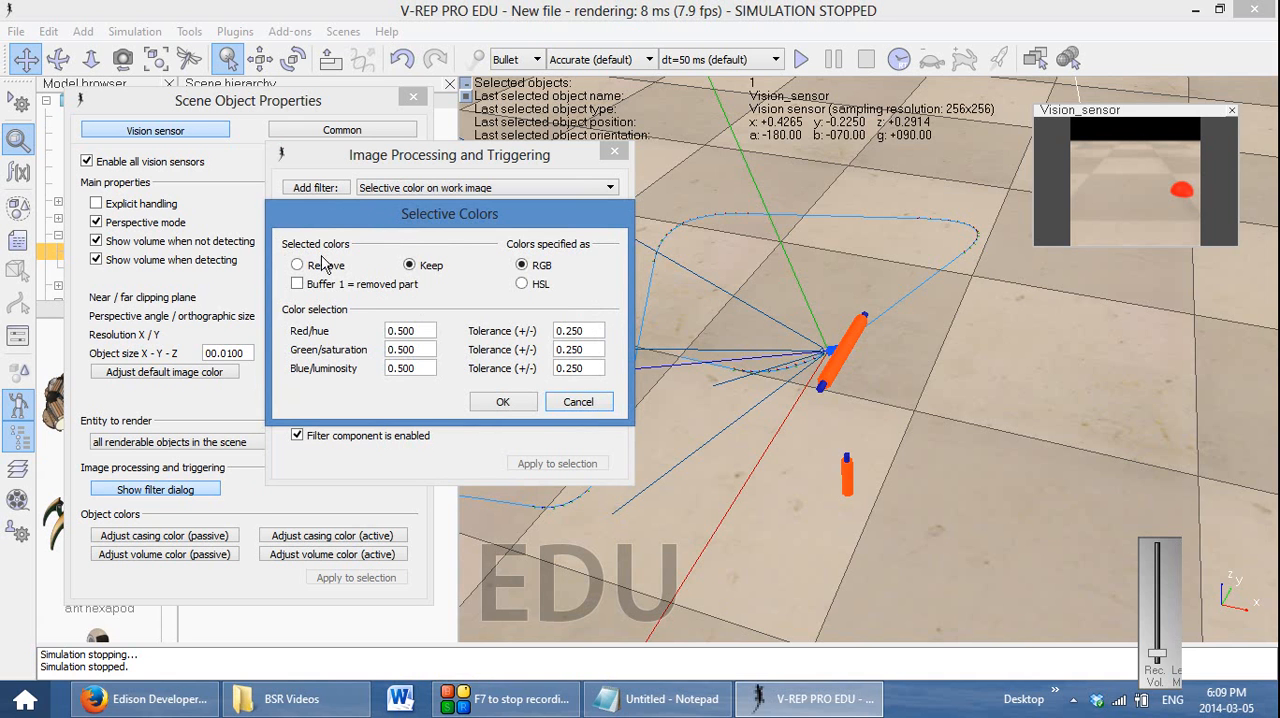
left_click(427, 330)
left_click_drag(427, 330, 389, 330)
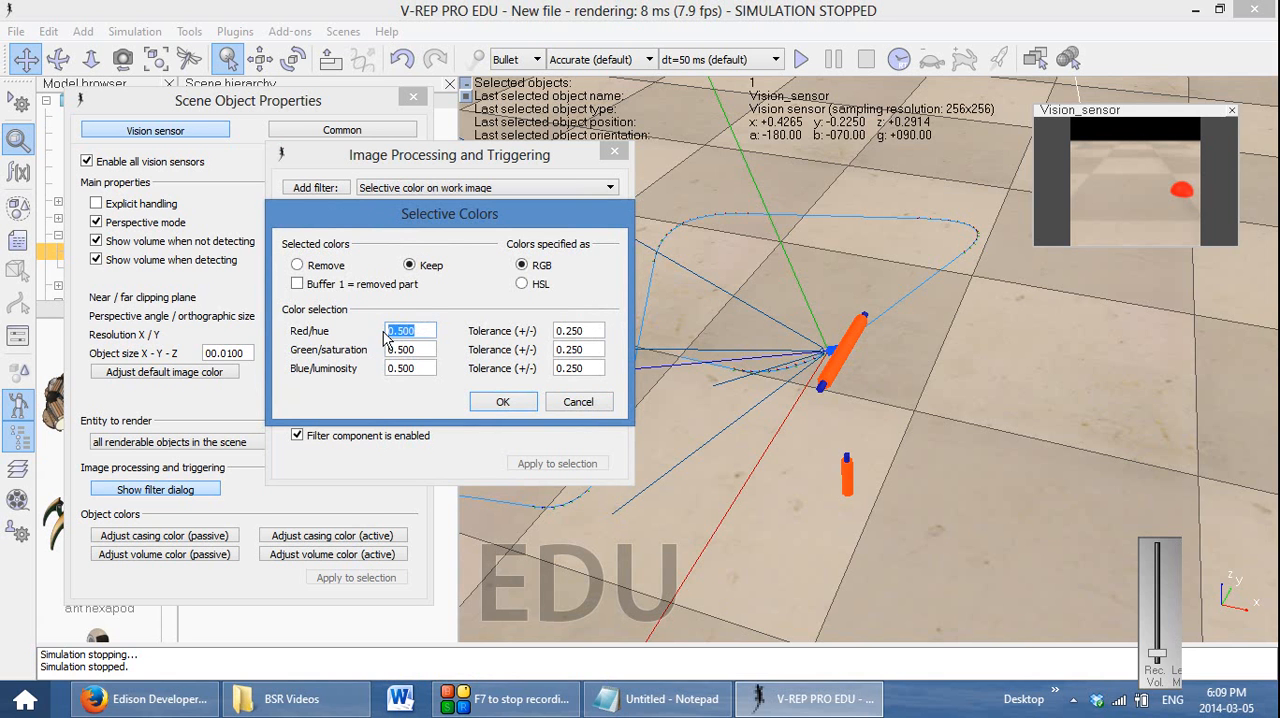
type("1")
left_click_drag(598, 329, 556, 330)
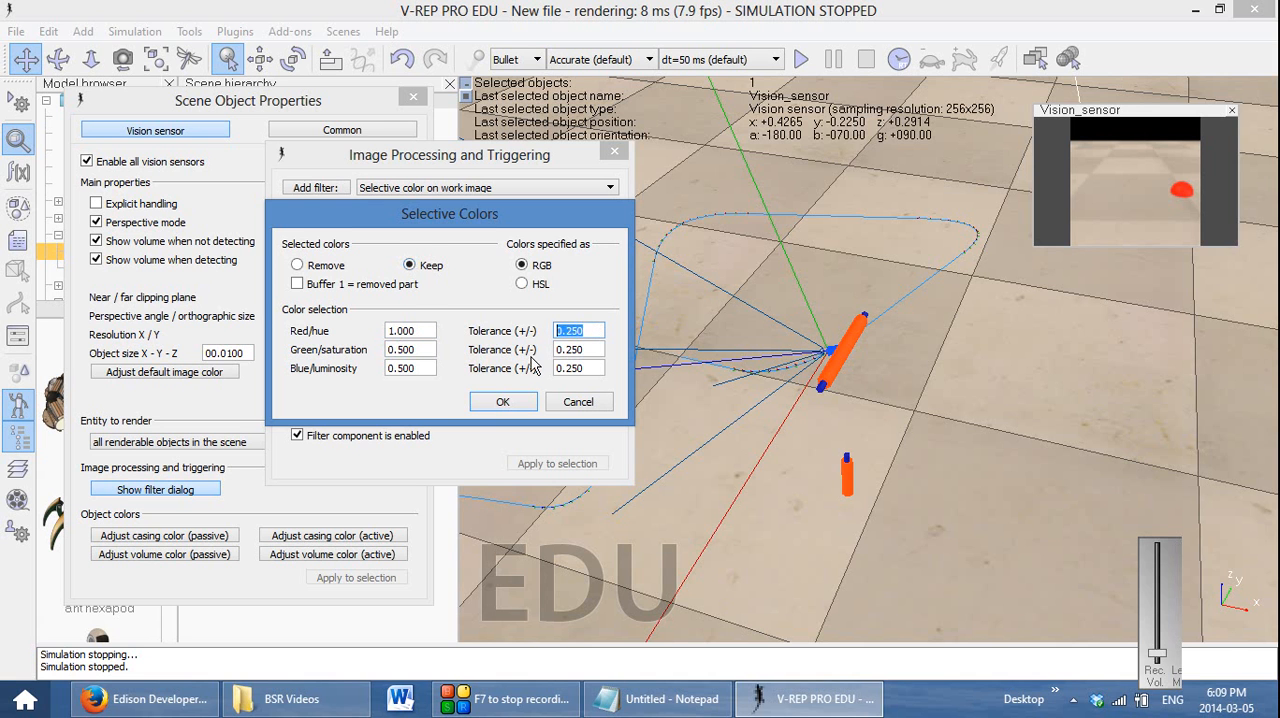
left_click_drag(595, 338, 551, 336)
type("0")
Set the green and blue tolerances to 0.5 and test the selective color filter by running and stopping the simulation
key("Tab")
type("0.")
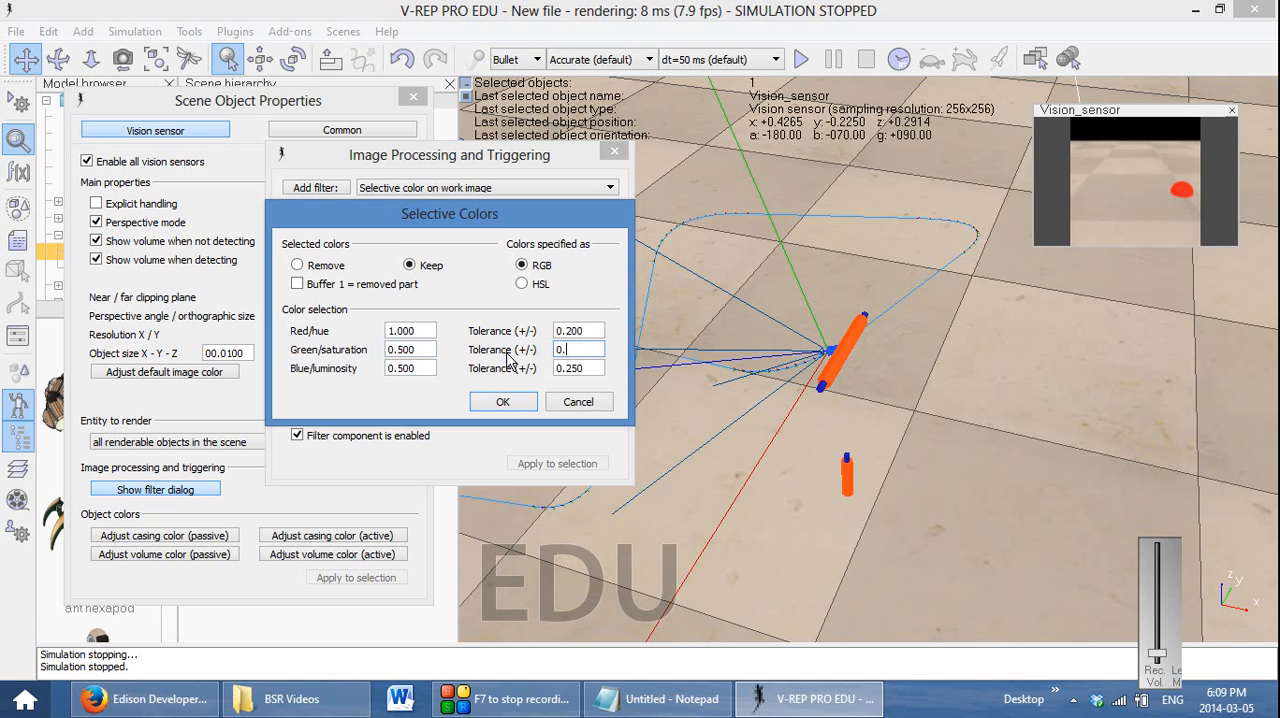
key("Tab")
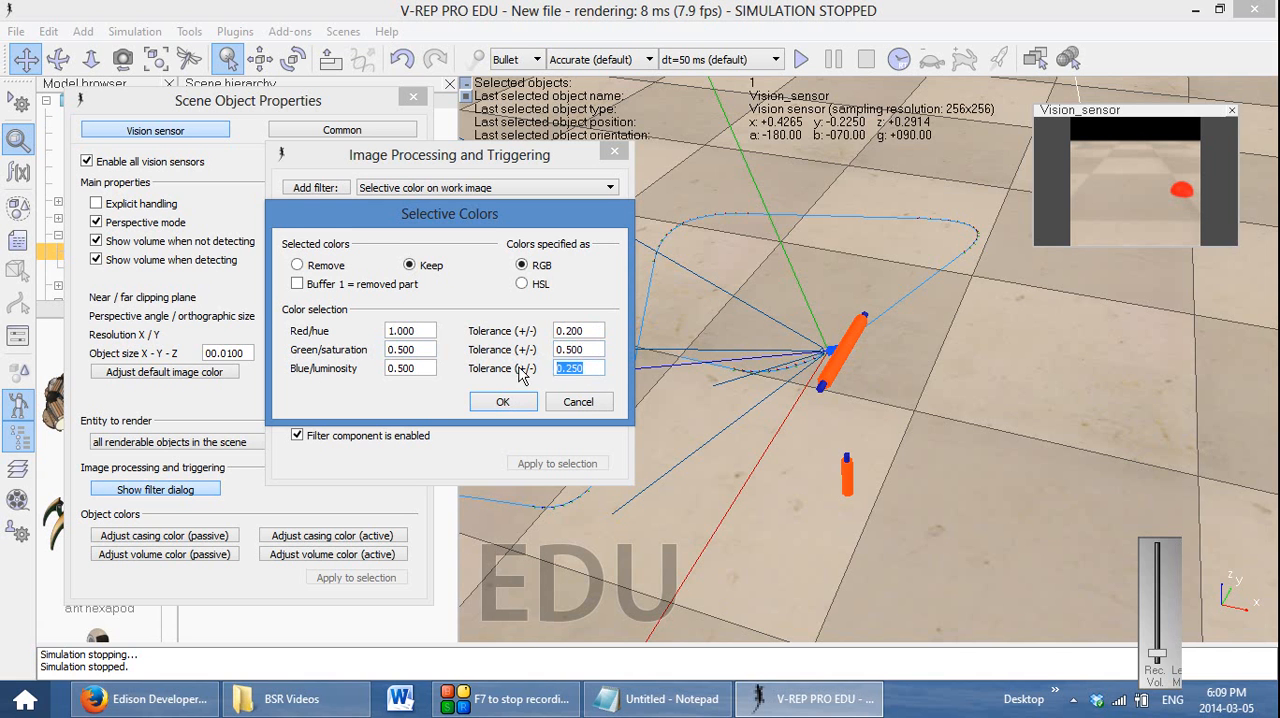
type("0.5")
left_click(600, 346)
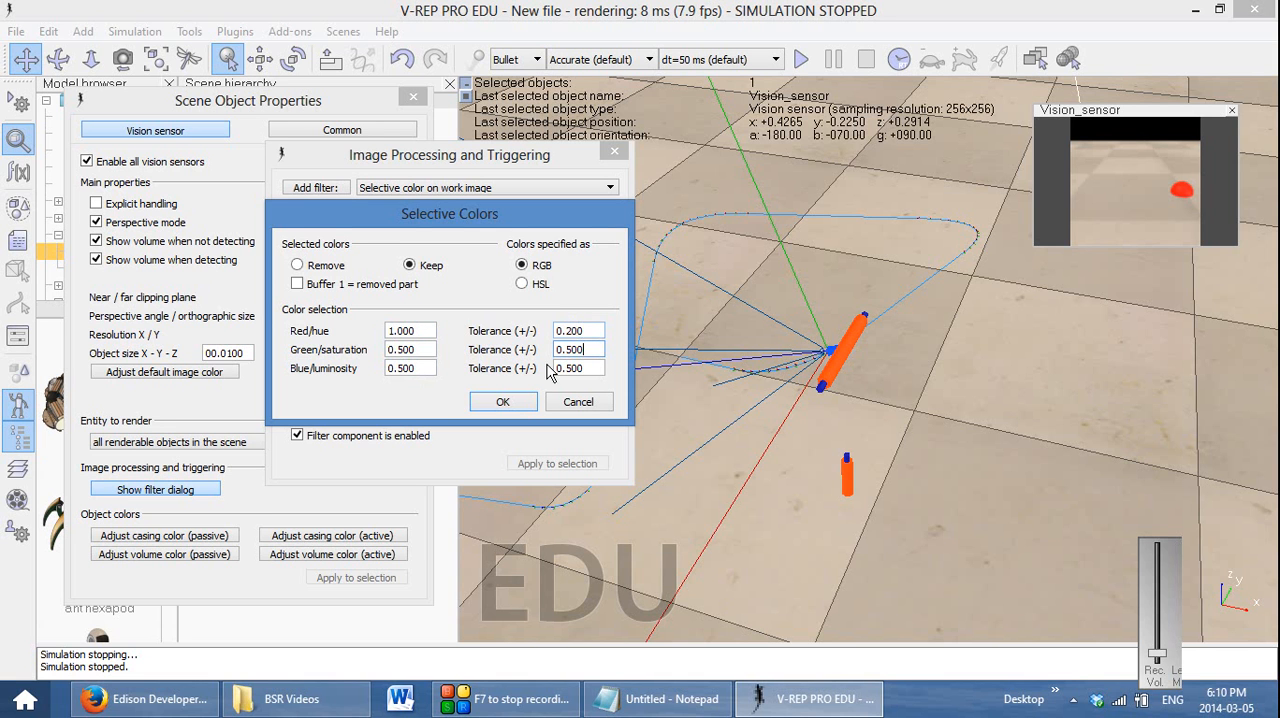
left_click(503, 402)
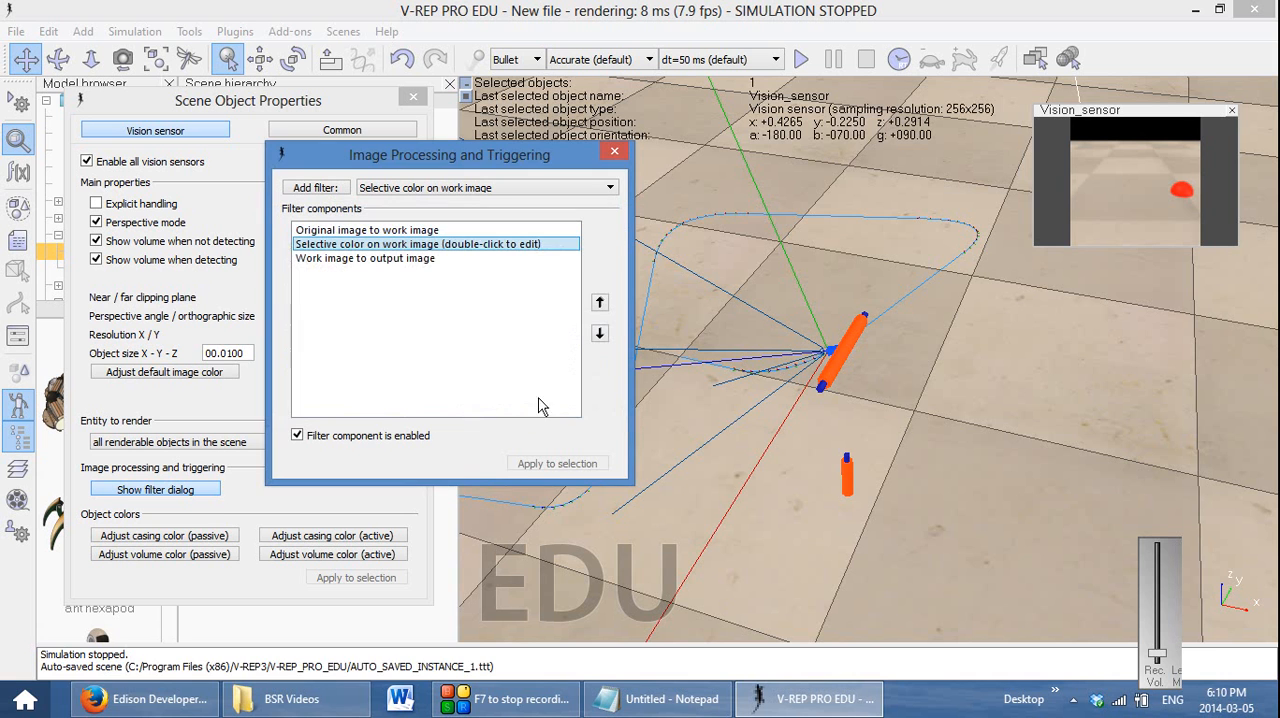
left_click(802, 61)
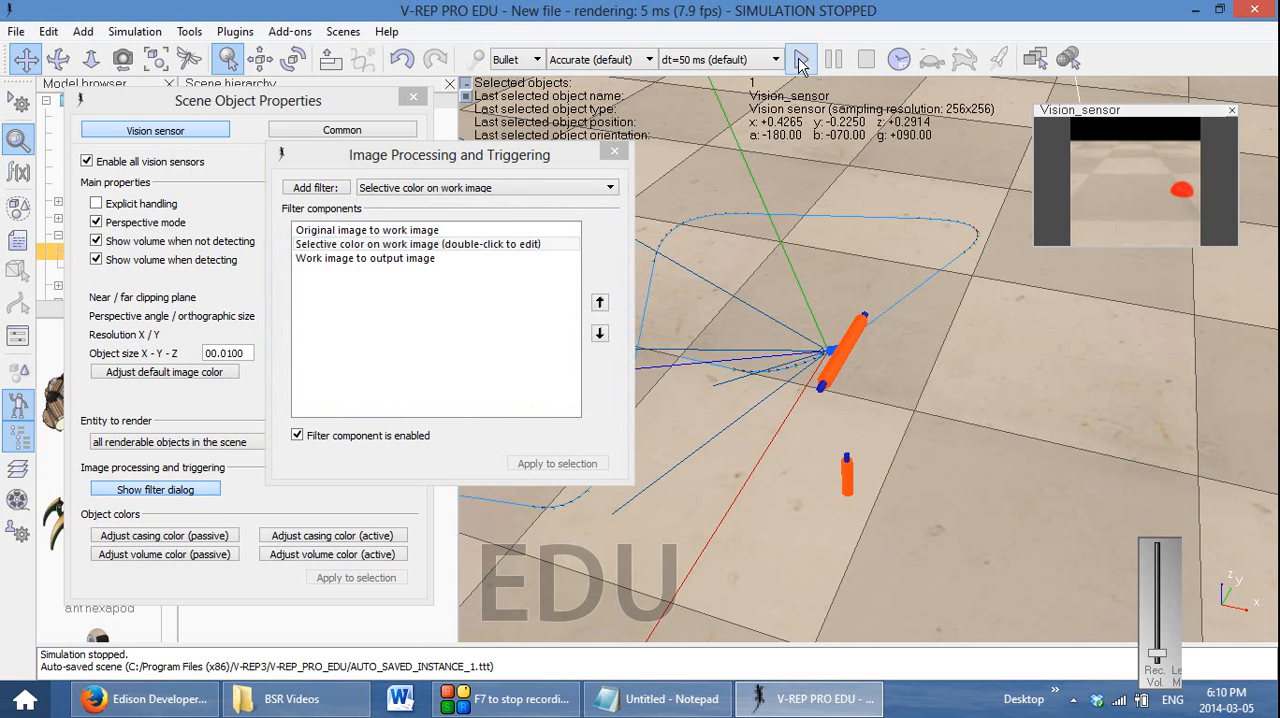
left_click(864, 62)
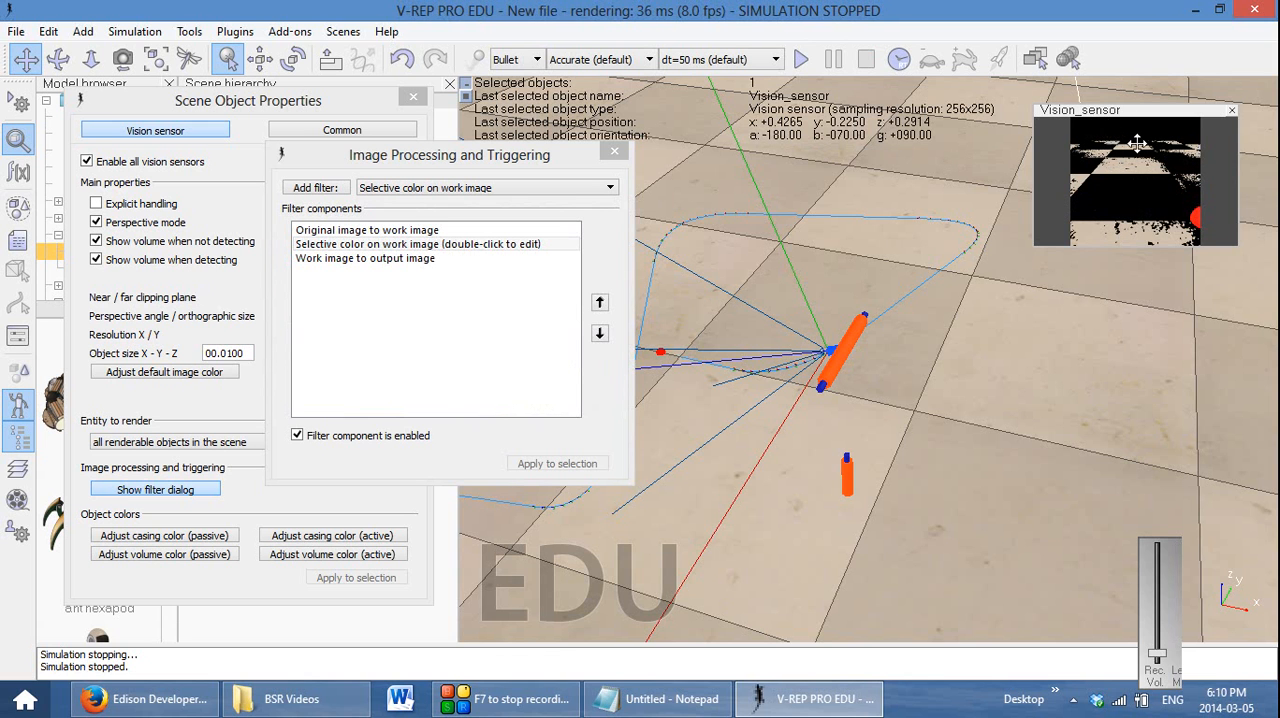
Set the selective color filter's red tolerance to 0.1 and test the filtered image by running and stopping the simulation
left_click(376, 251)
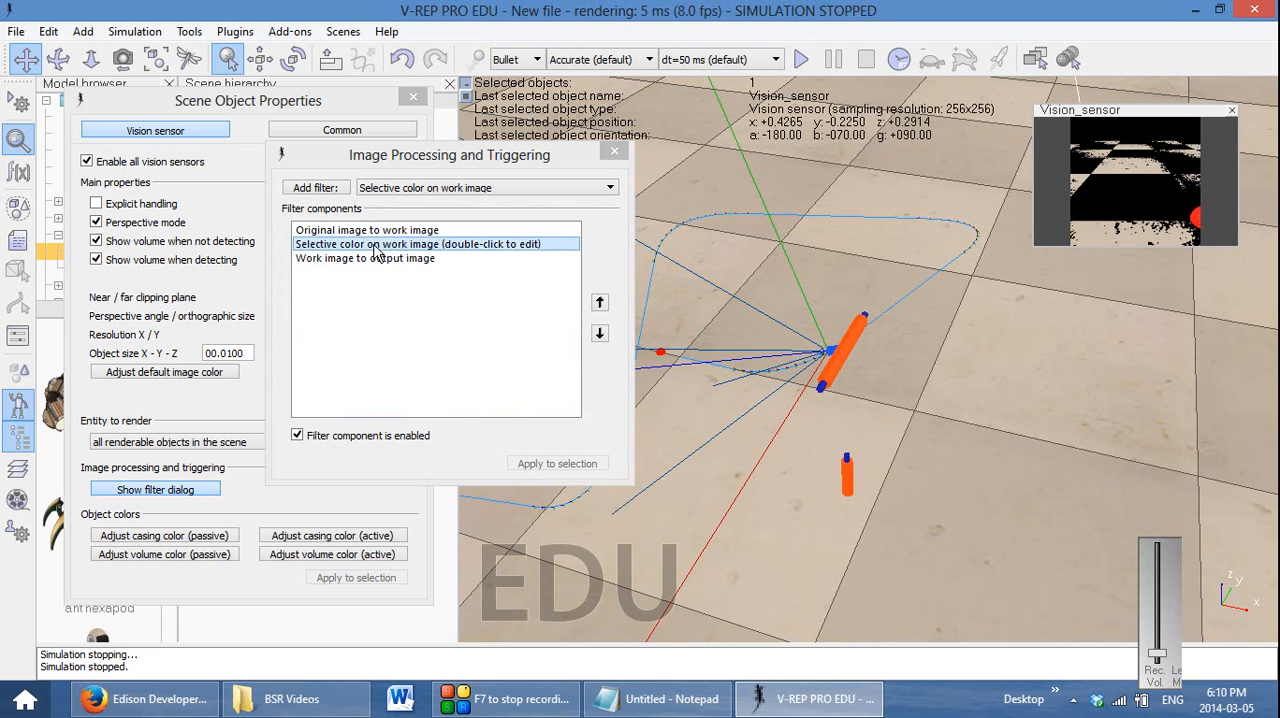
double_click(376, 251)
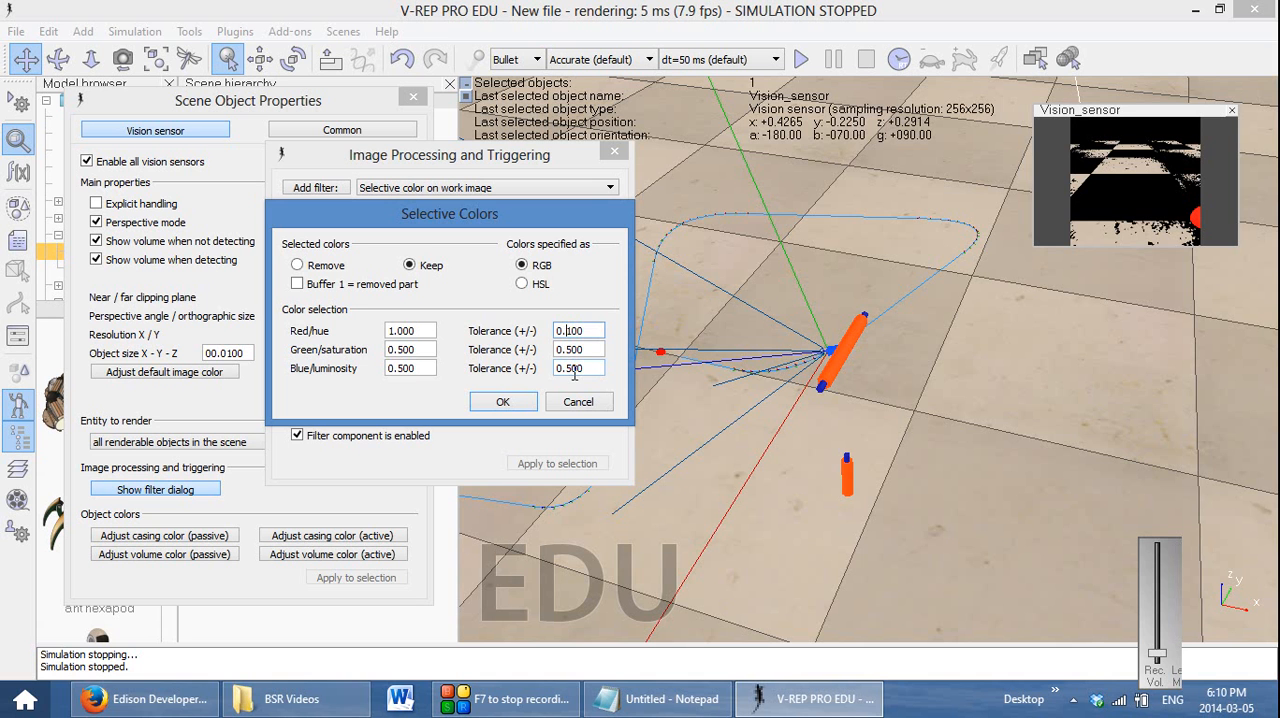
left_click(503, 401)
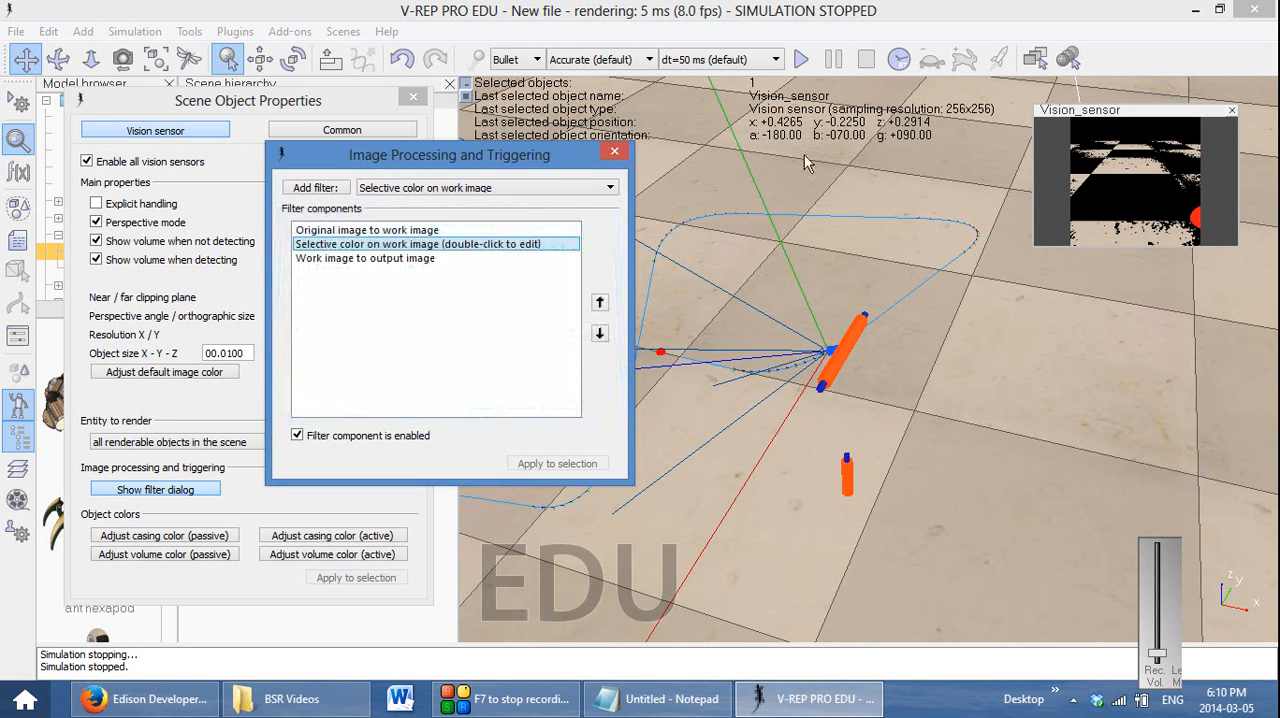
left_click(801, 60)
left_click(866, 59)
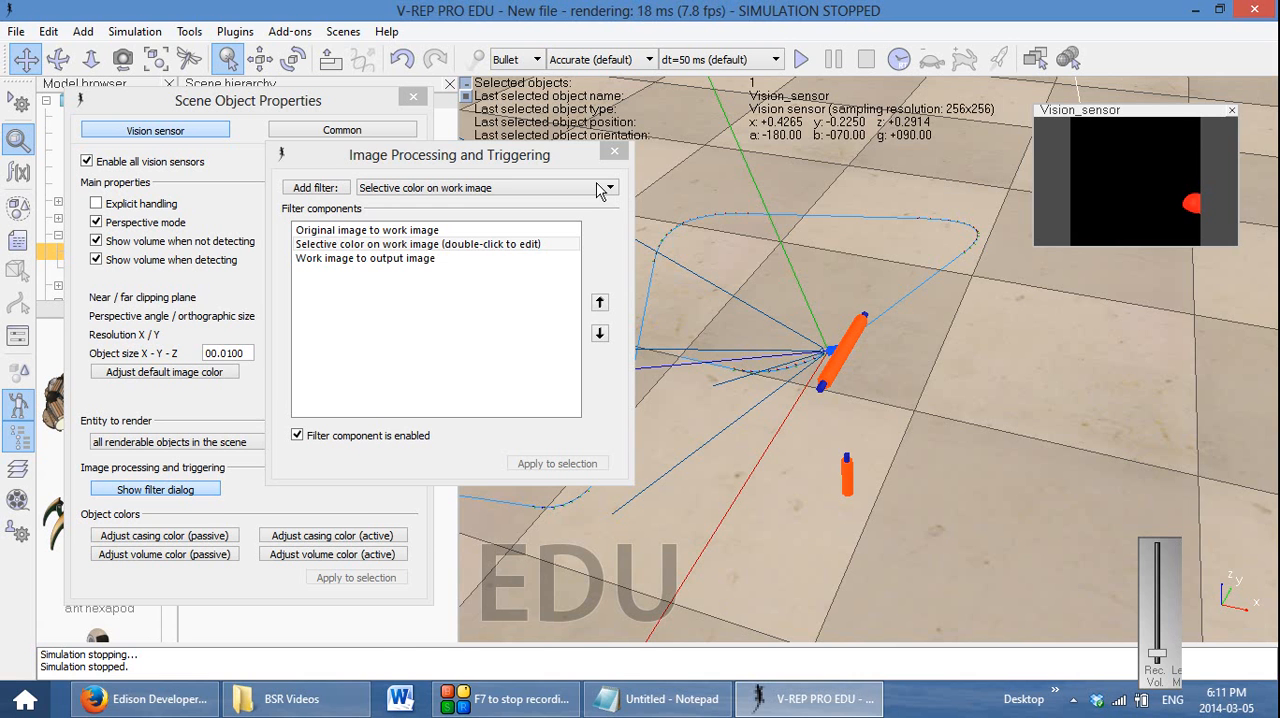
Add a blob detection filter on the work image and place it before the work-image-to-output component
left_click(608, 188)
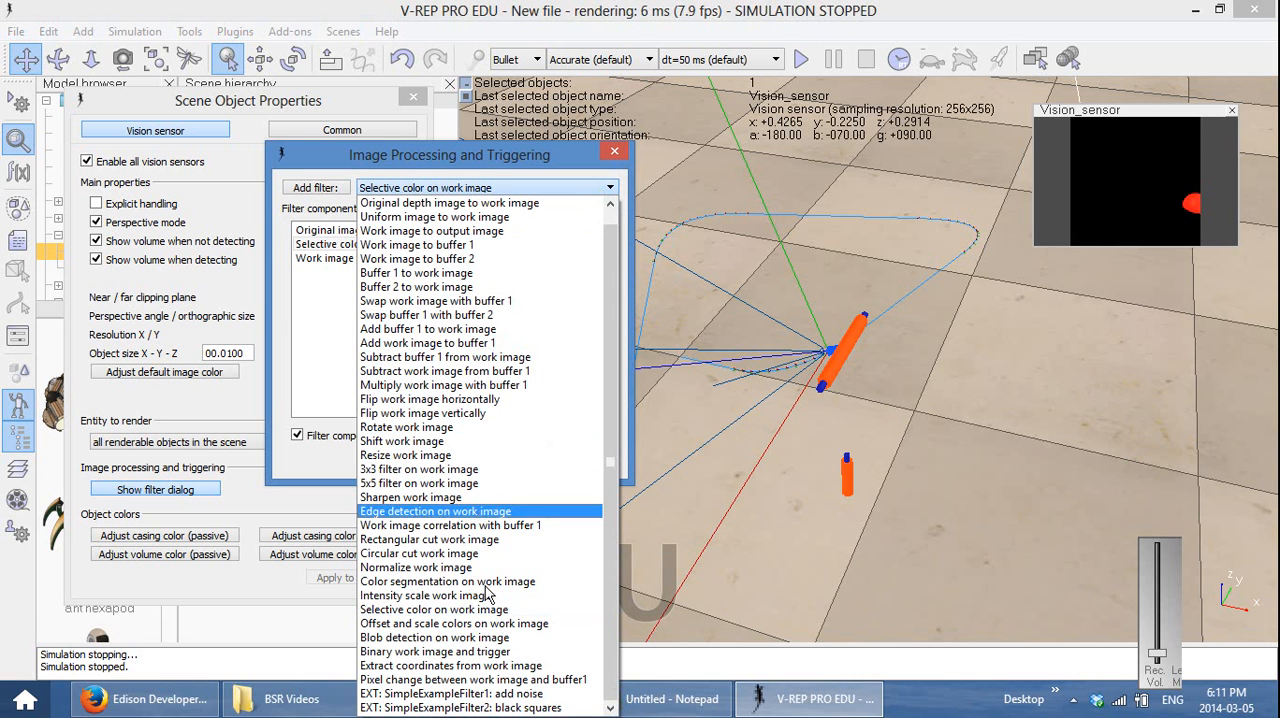
left_click(490, 638)
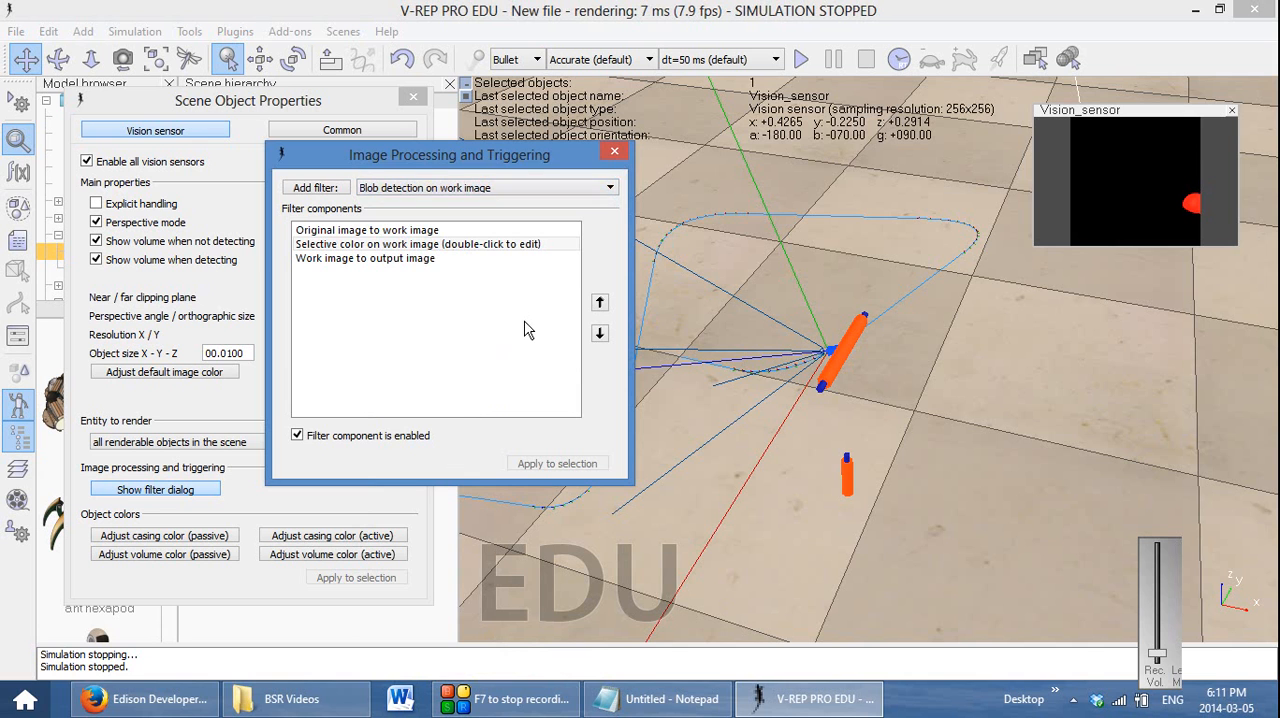
left_click(314, 188)
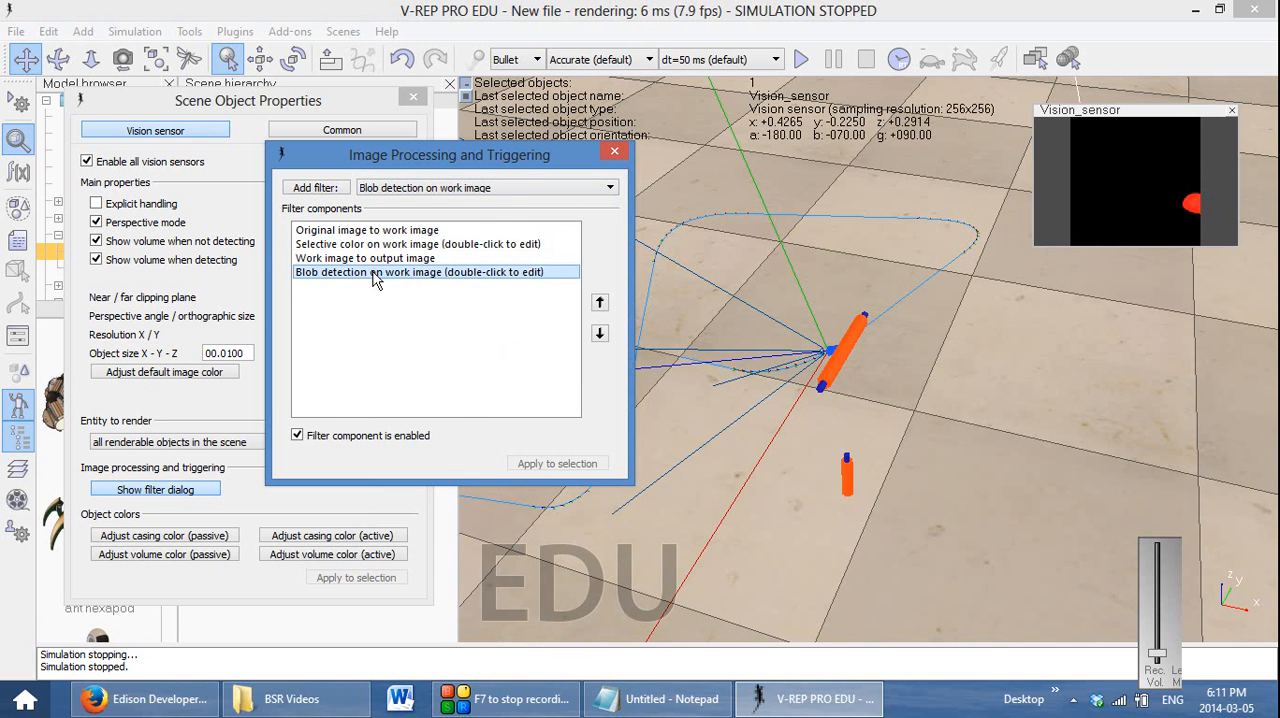
left_click(599, 302)
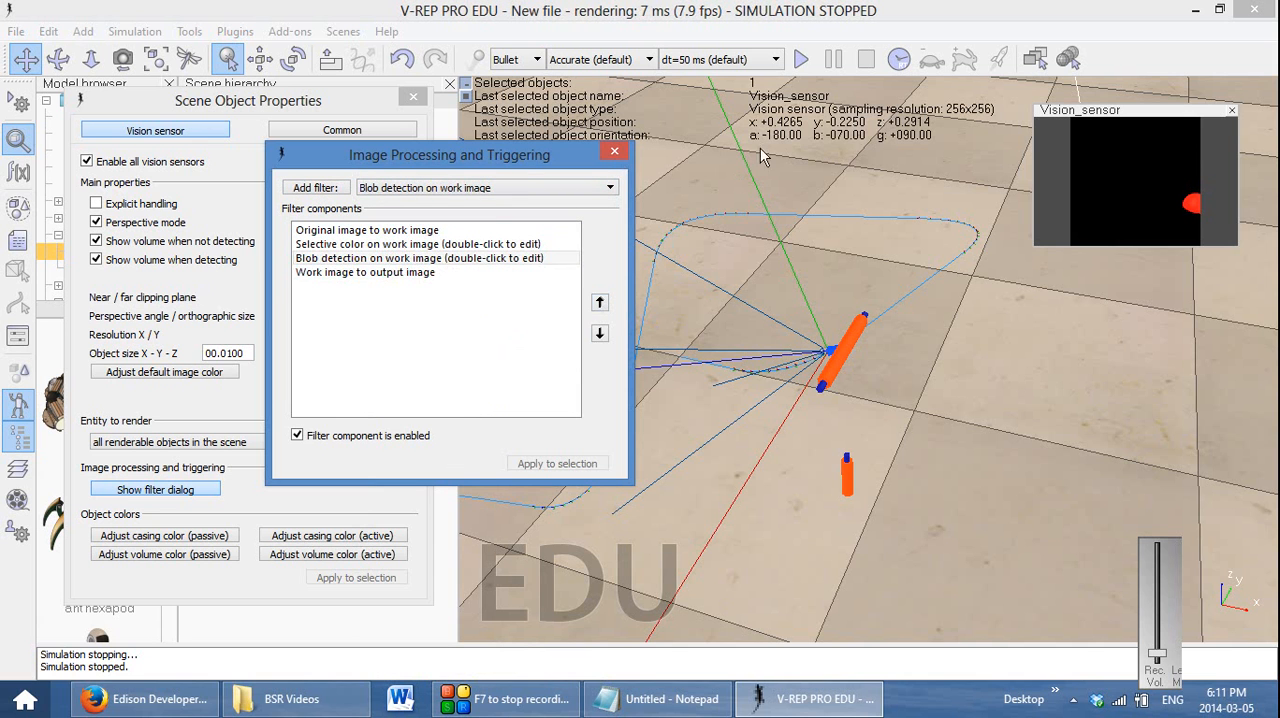
Test the blob detection by running and stopping the simulation, and run it again and pause it while the target is in view
left_click(802, 60)
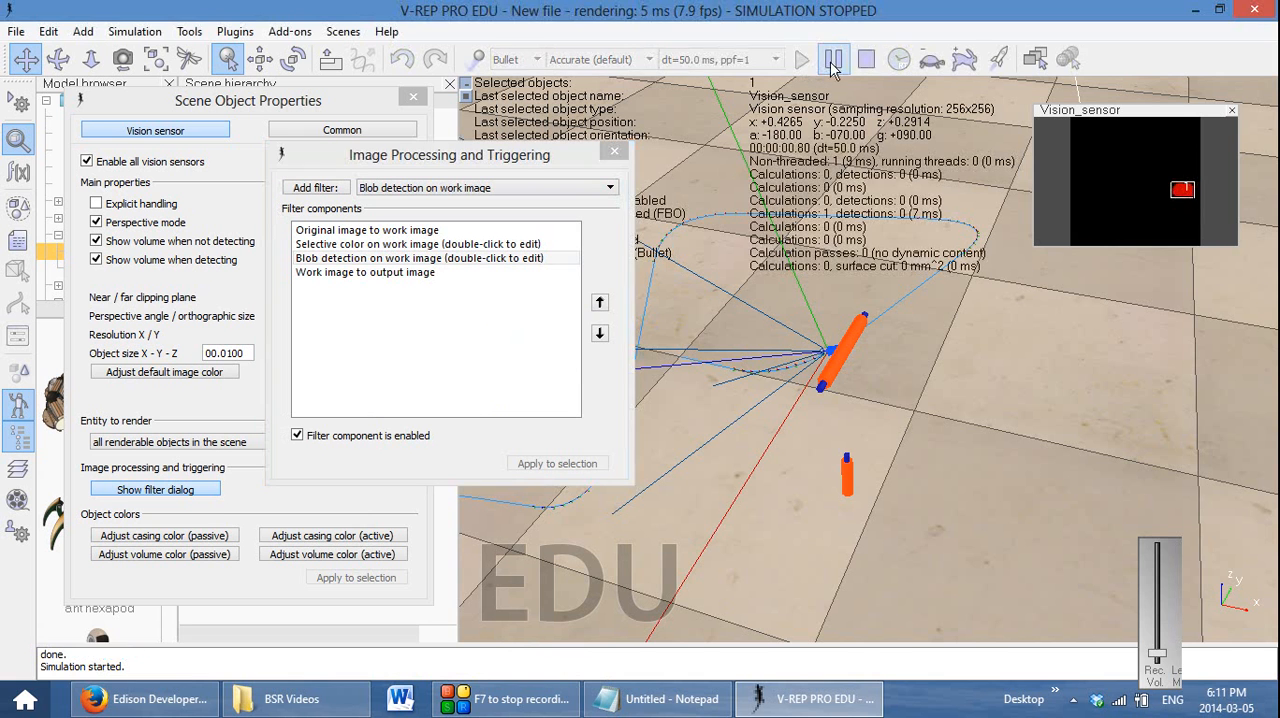
left_click(862, 60)
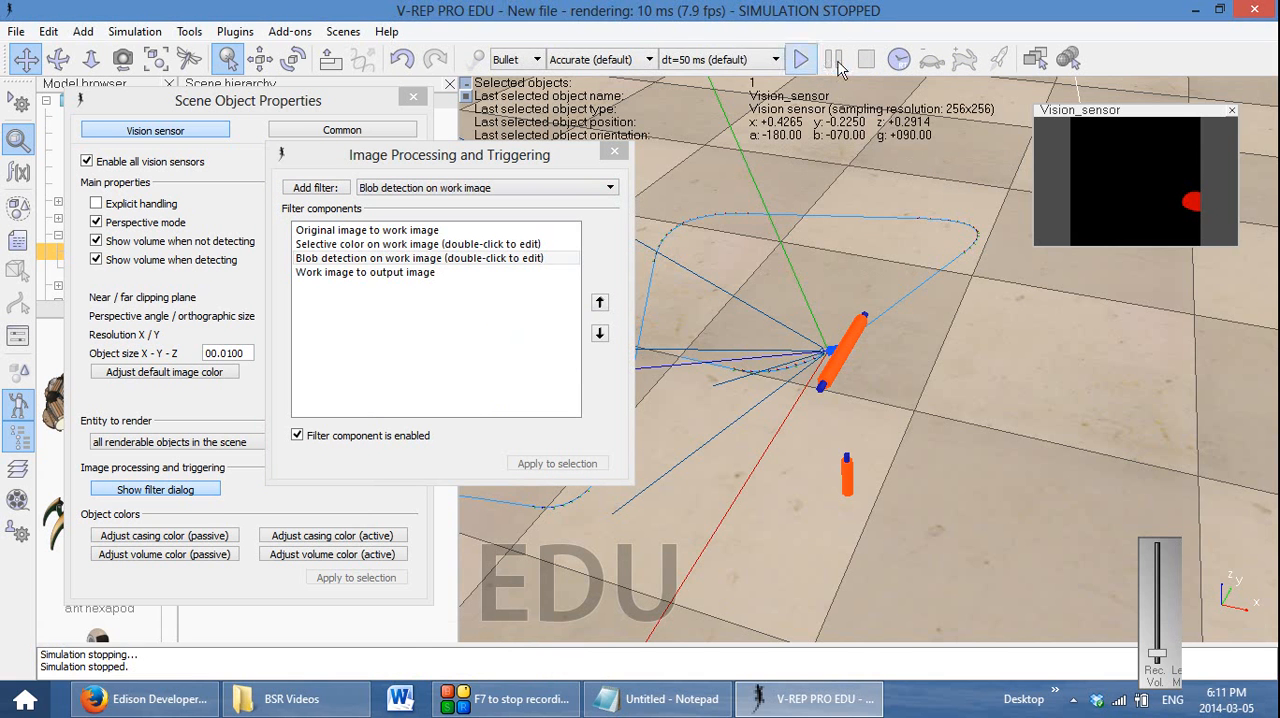
left_click(802, 60)
left_click(838, 66)
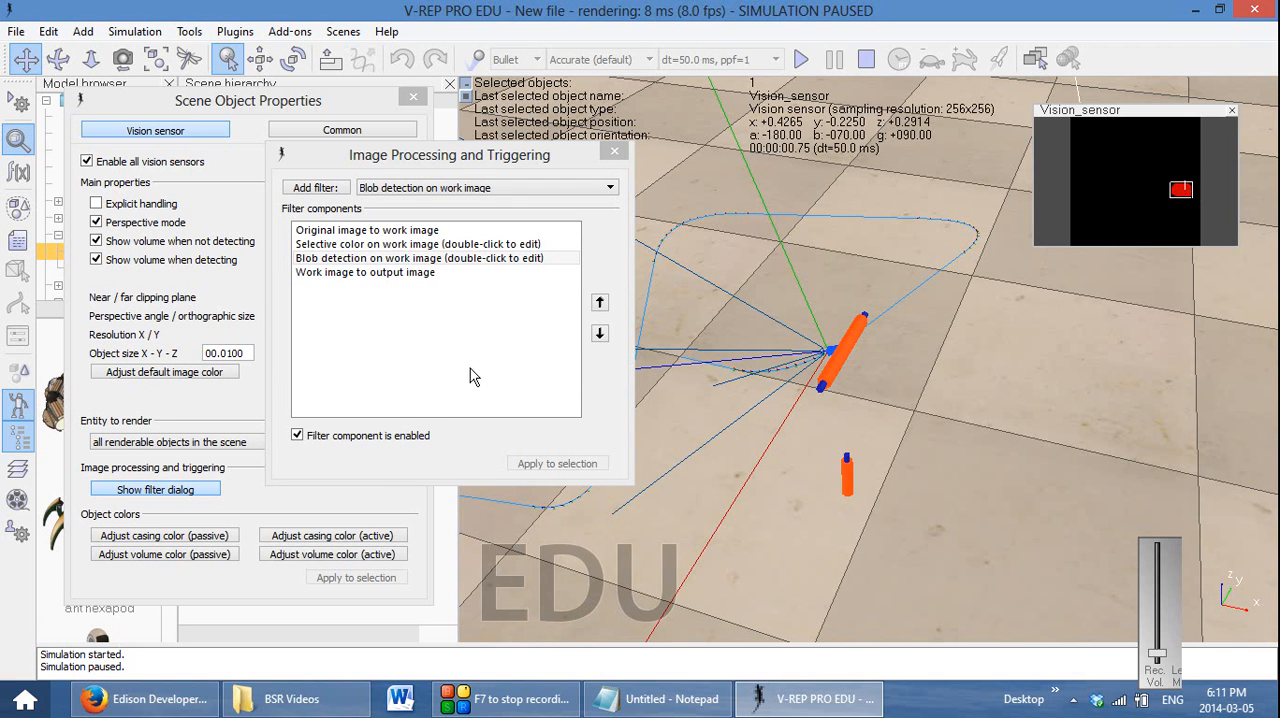
Open the blob detection component's settings and reposition the dialog to examine its threshold and API return values
left_click(468, 259)
double_click(468, 262)
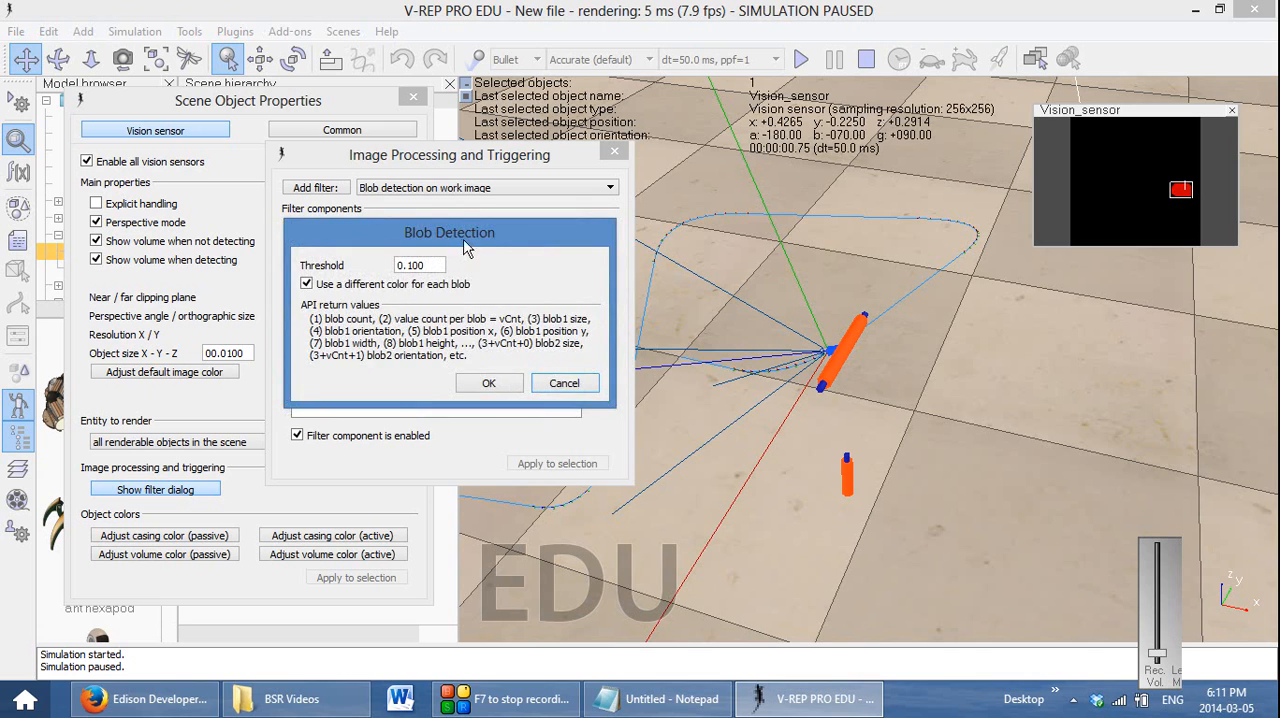
left_click_drag(466, 242, 492, 303)
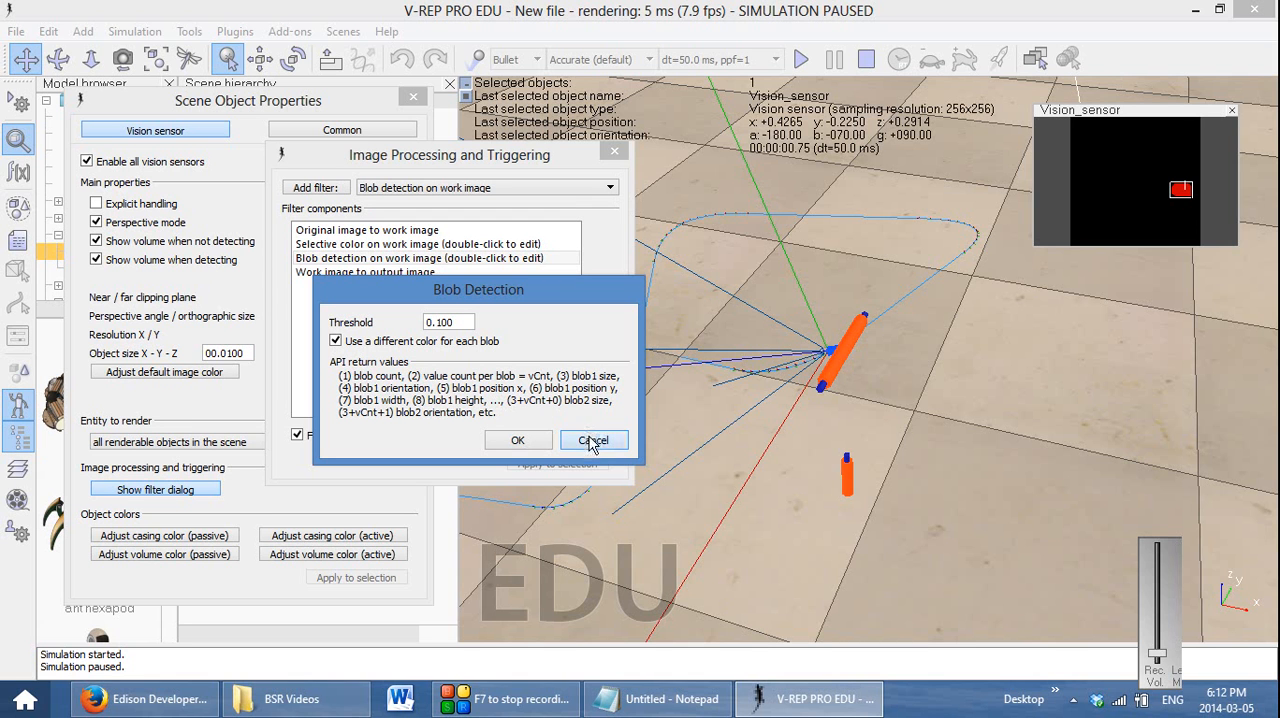
Close the blob detection, image filter and object property dialogs, and resume the paused simulation to watch the detection before stopping it
left_click(593, 440)
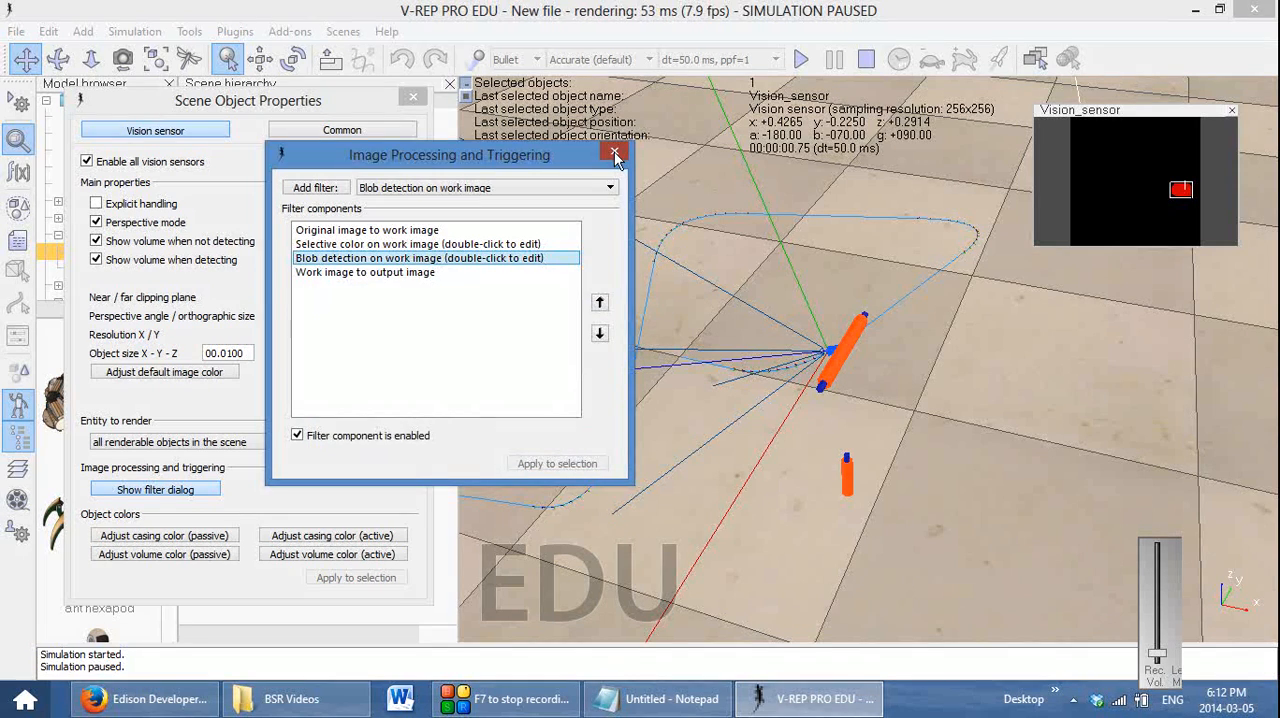
left_click(615, 155)
left_click(413, 98)
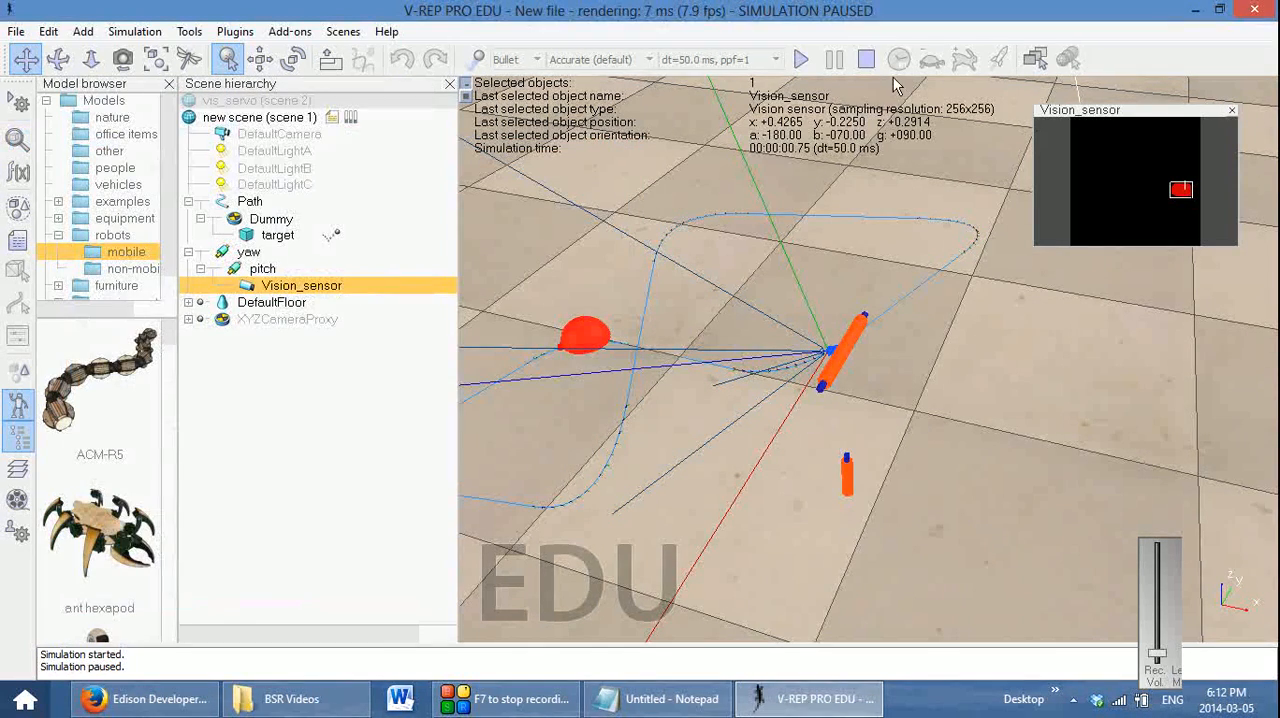
left_click(801, 59)
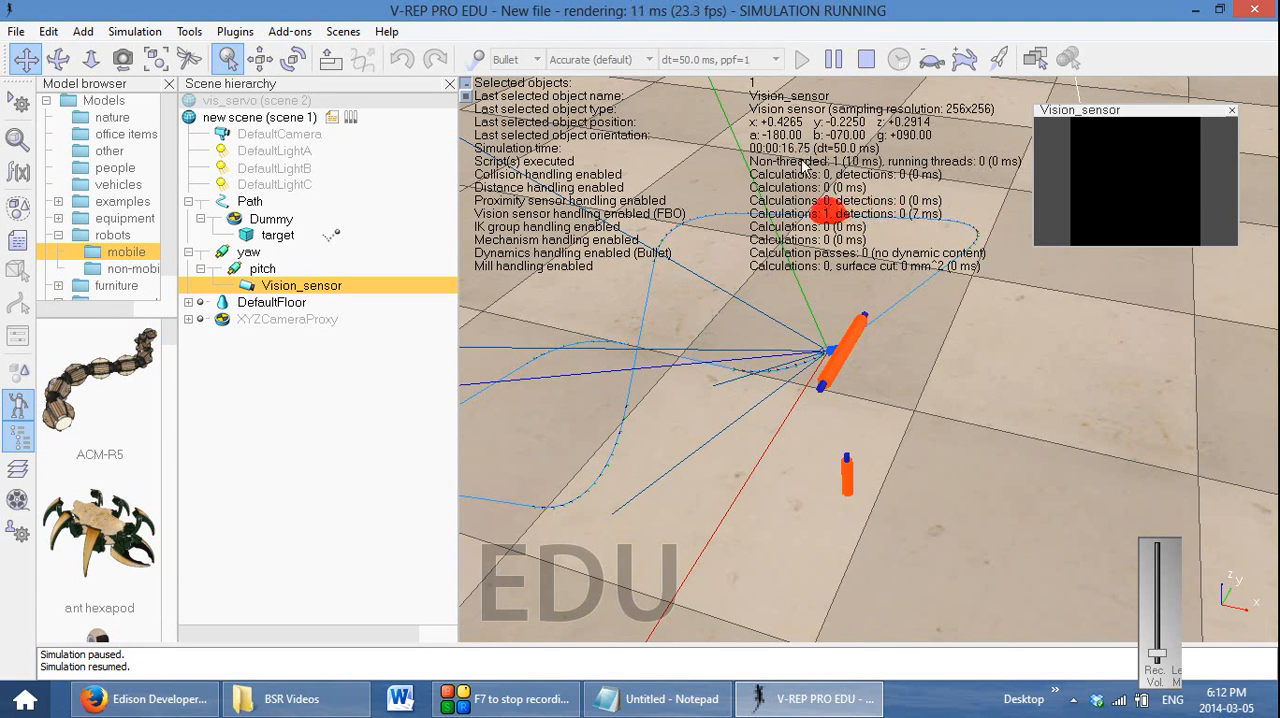
left_click(867, 60)
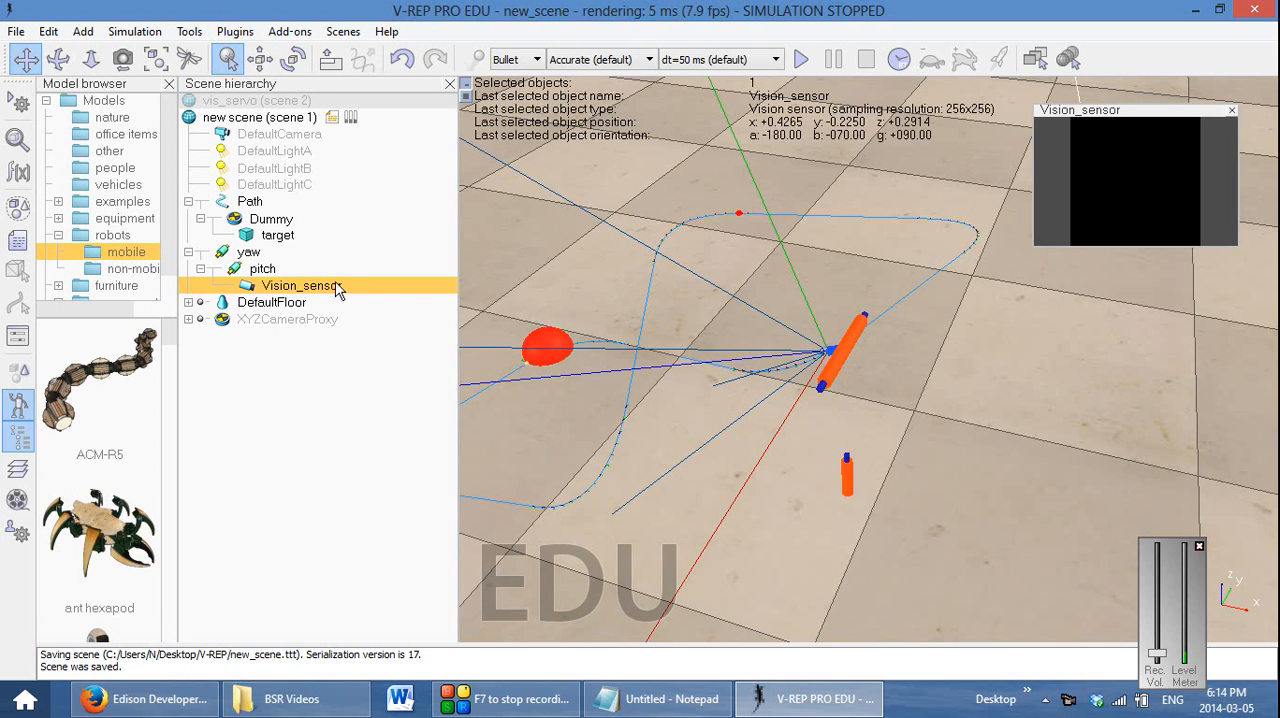
Add a threaded associated child script to Vision_sensor
right_click(317, 289)
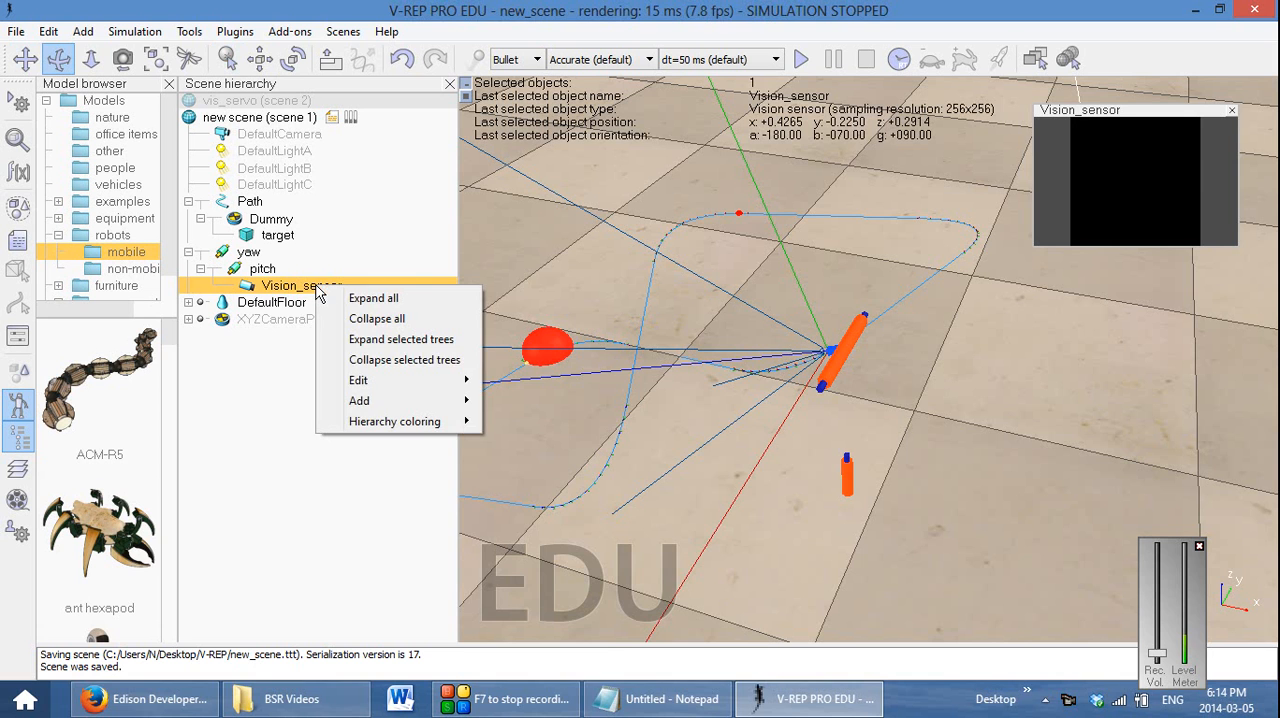
mouse_move(419, 400)
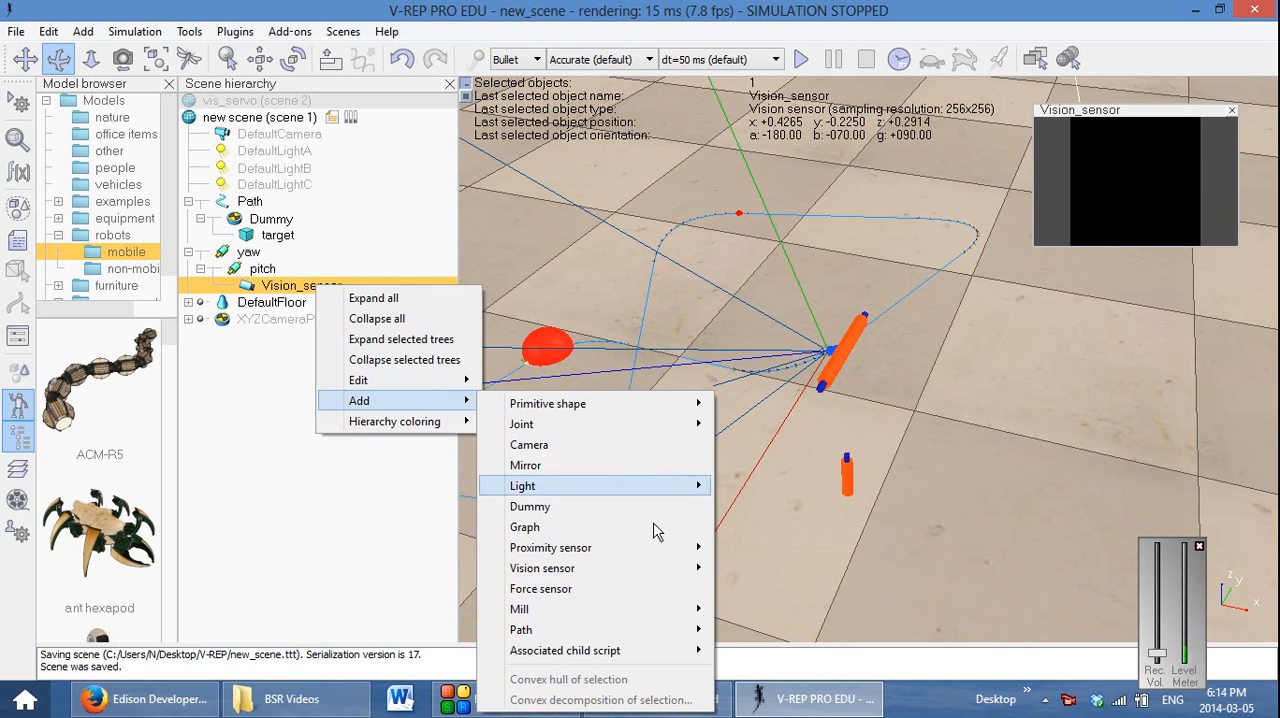
mouse_move(660, 651)
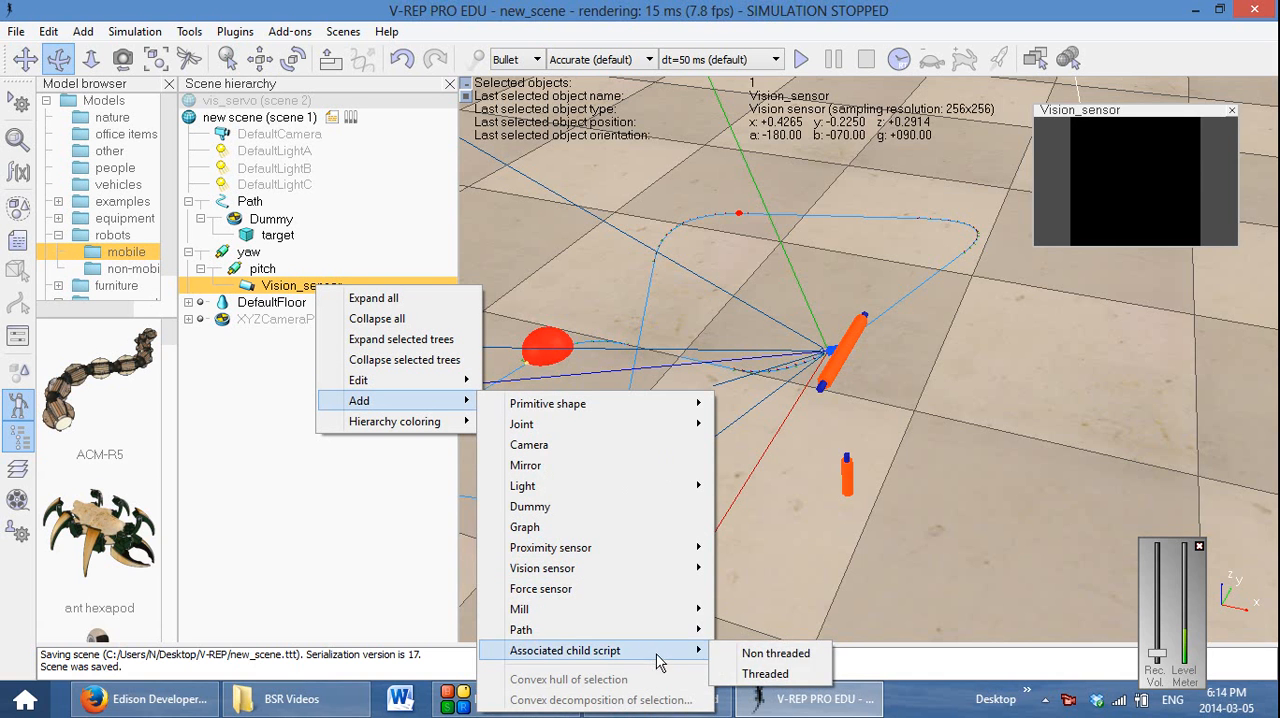
left_click(788, 676)
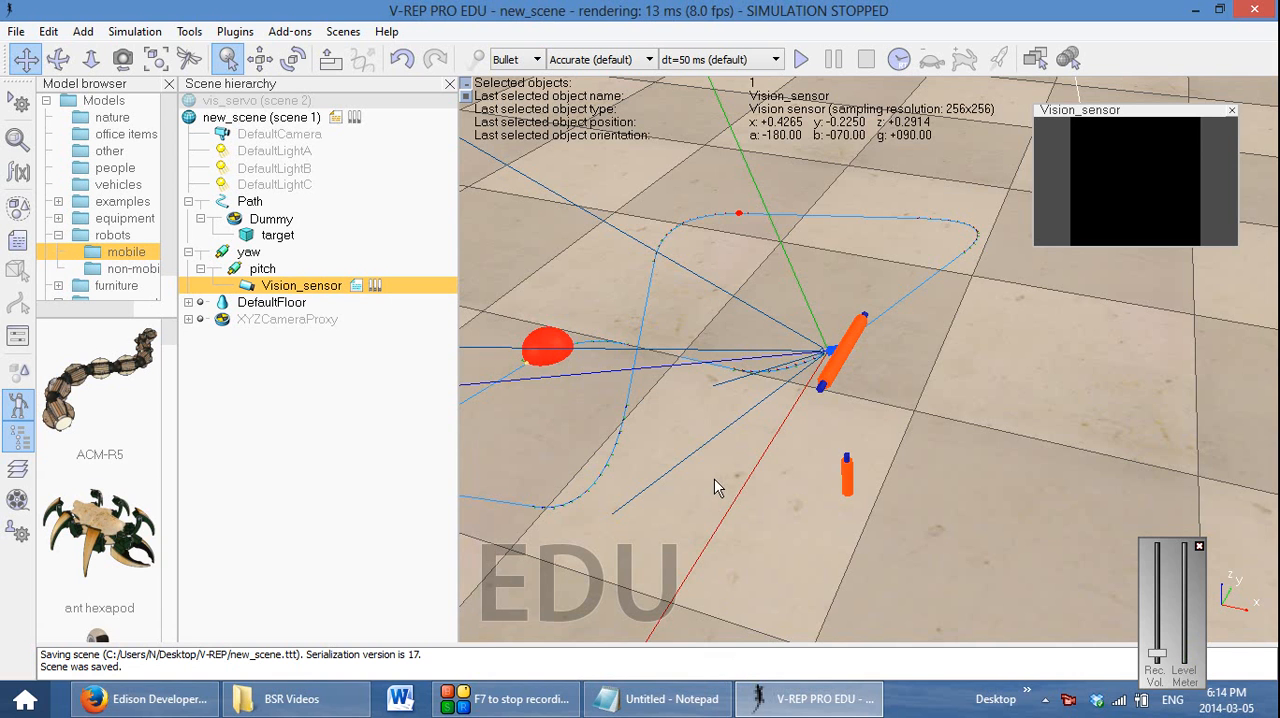
Open the Vision_sensor child script and examine its initialization section and main loop template
double_click(357, 287)
left_click_drag(439, 110, 505, 30)
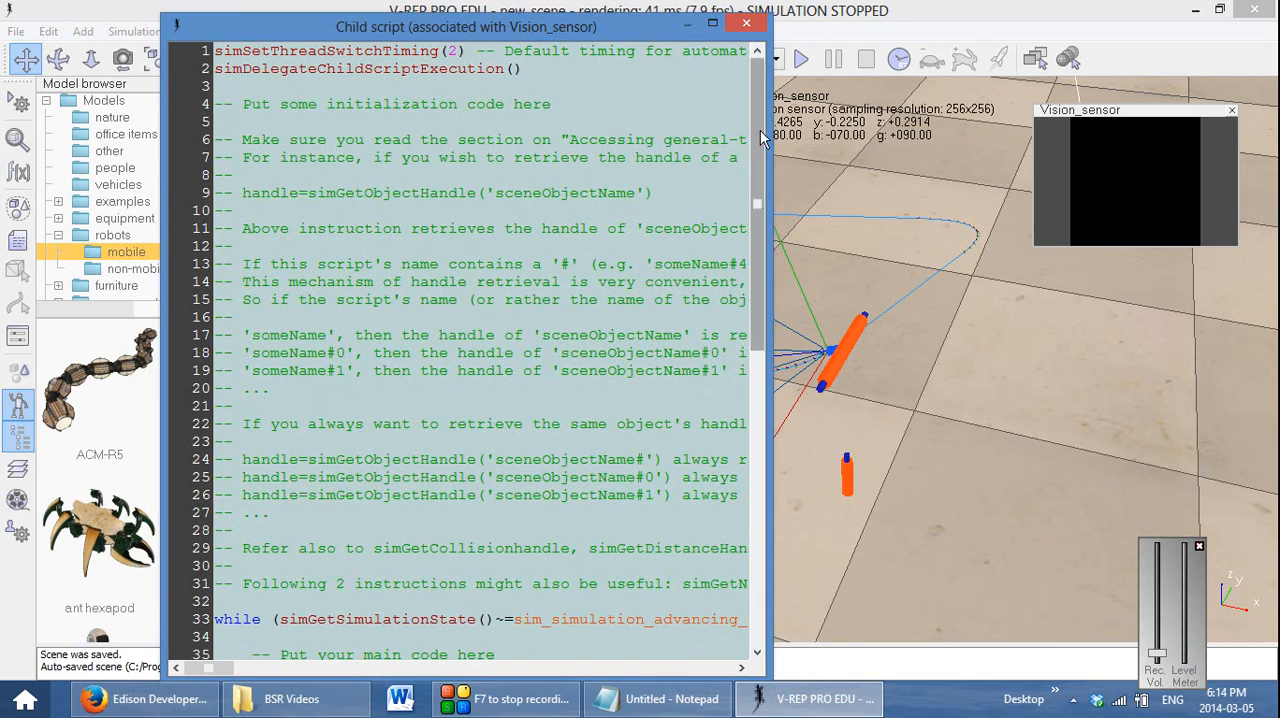
mouse_move(756, 165)
left_mouse_down()
mouse_move(743, 456)
mouse_move(740, 155)
left_mouse_up()
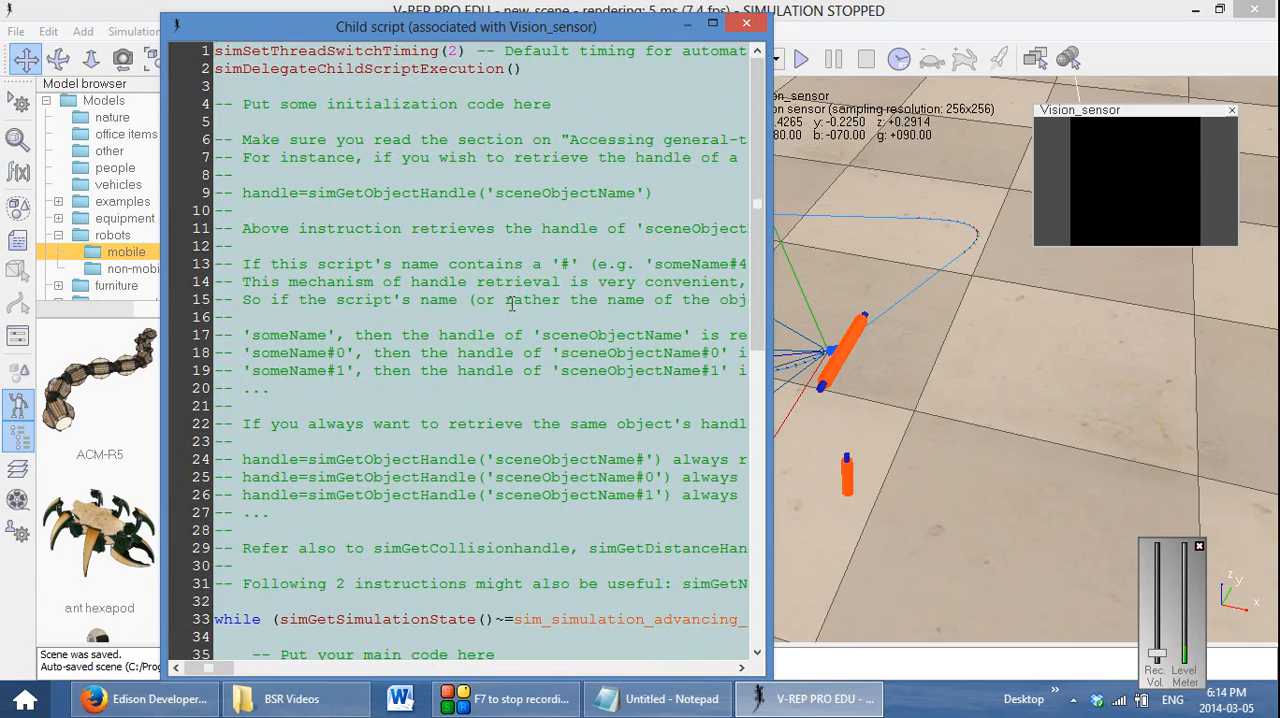
left_click_drag(757, 163, 753, 400)
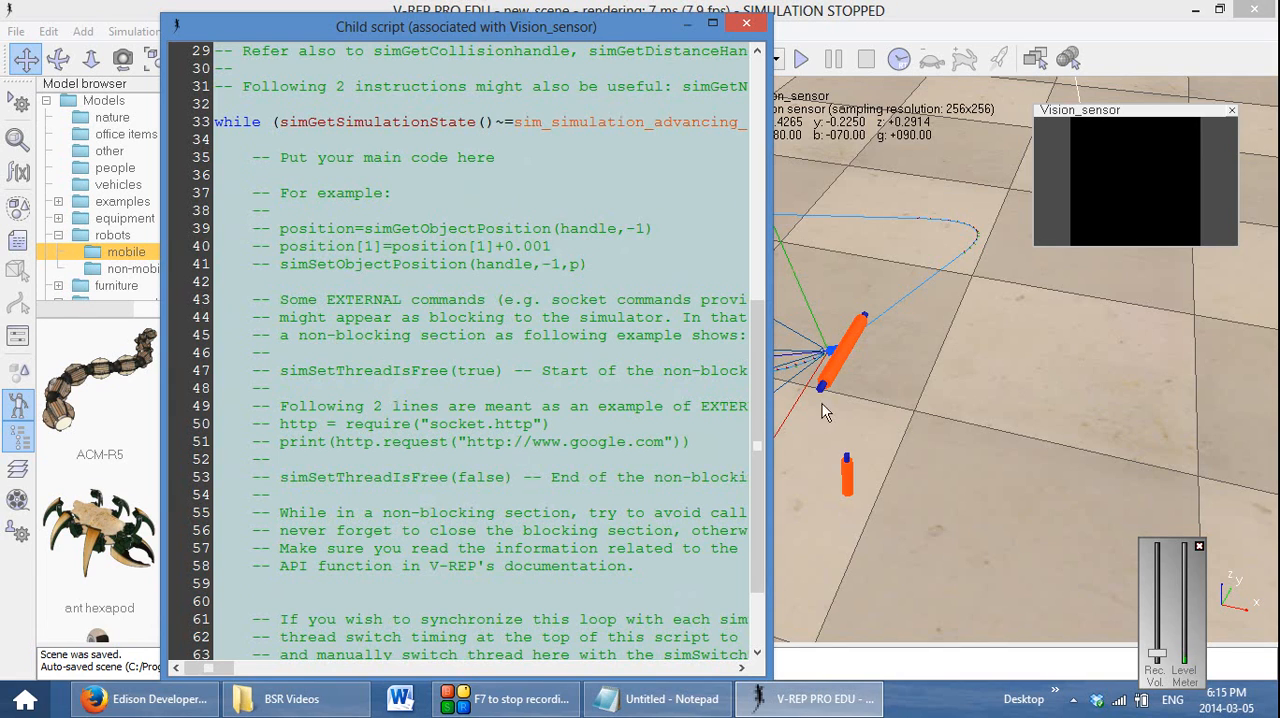
left_click_drag(757, 390, 760, 150)
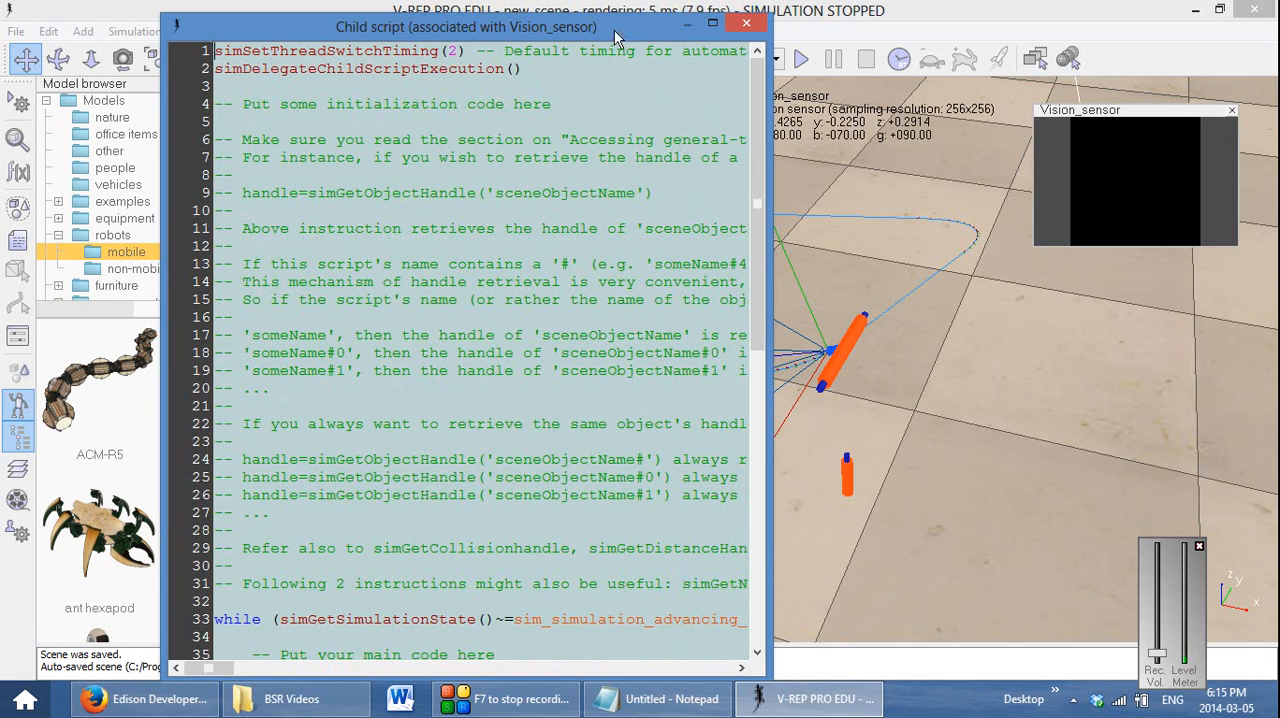
Switch to the untitled Notepad document with the reference code and arrange it alongside the child script
left_click_drag(614, 30, 580, 30)
left_click(665, 699)
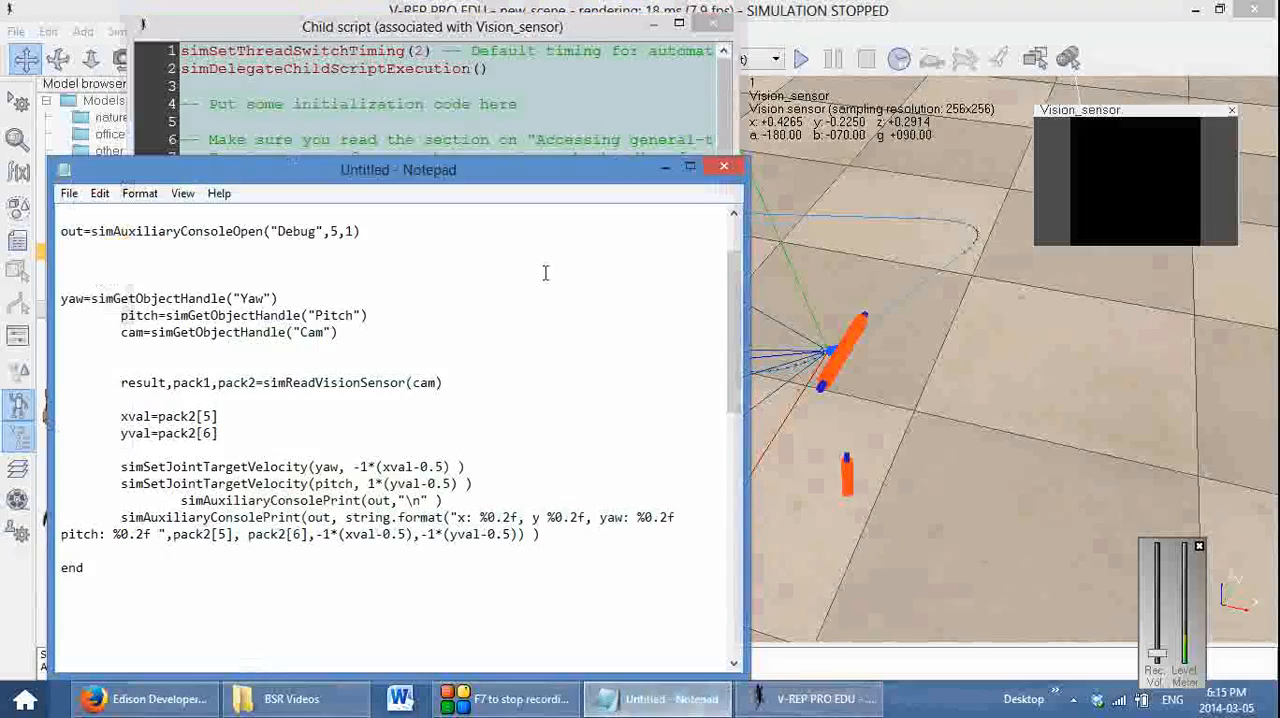
left_click_drag(318, 169, 835, 435)
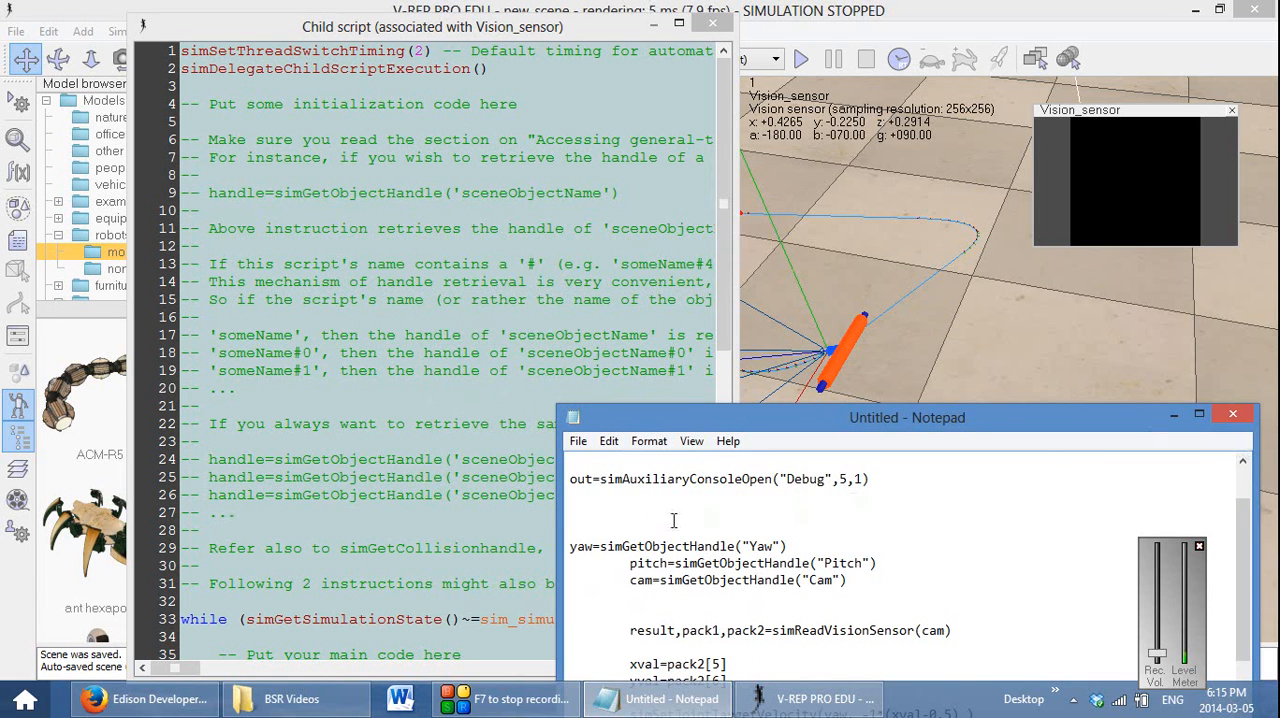
Add out=simAuxiliaryConsoleOpen("Debug",8,1) on line 3 of the Vision_sensor child script
left_click(303, 92)
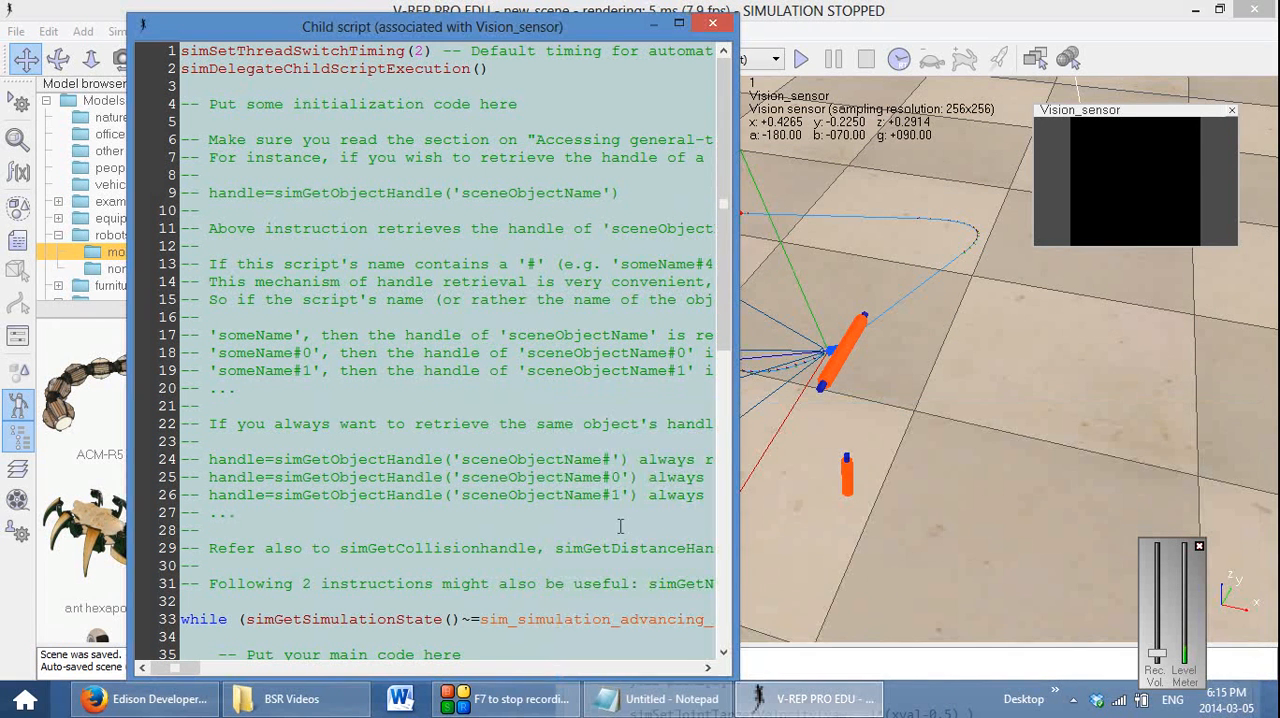
type("out=sim")
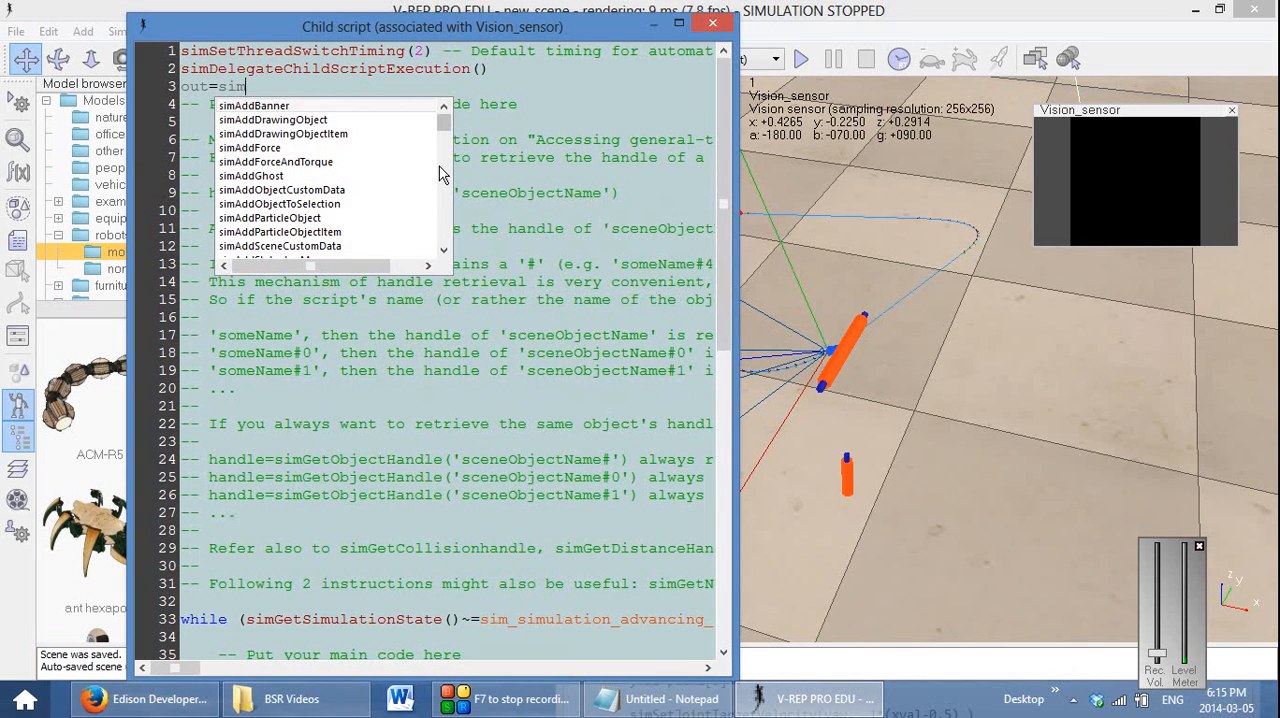
type("Au")
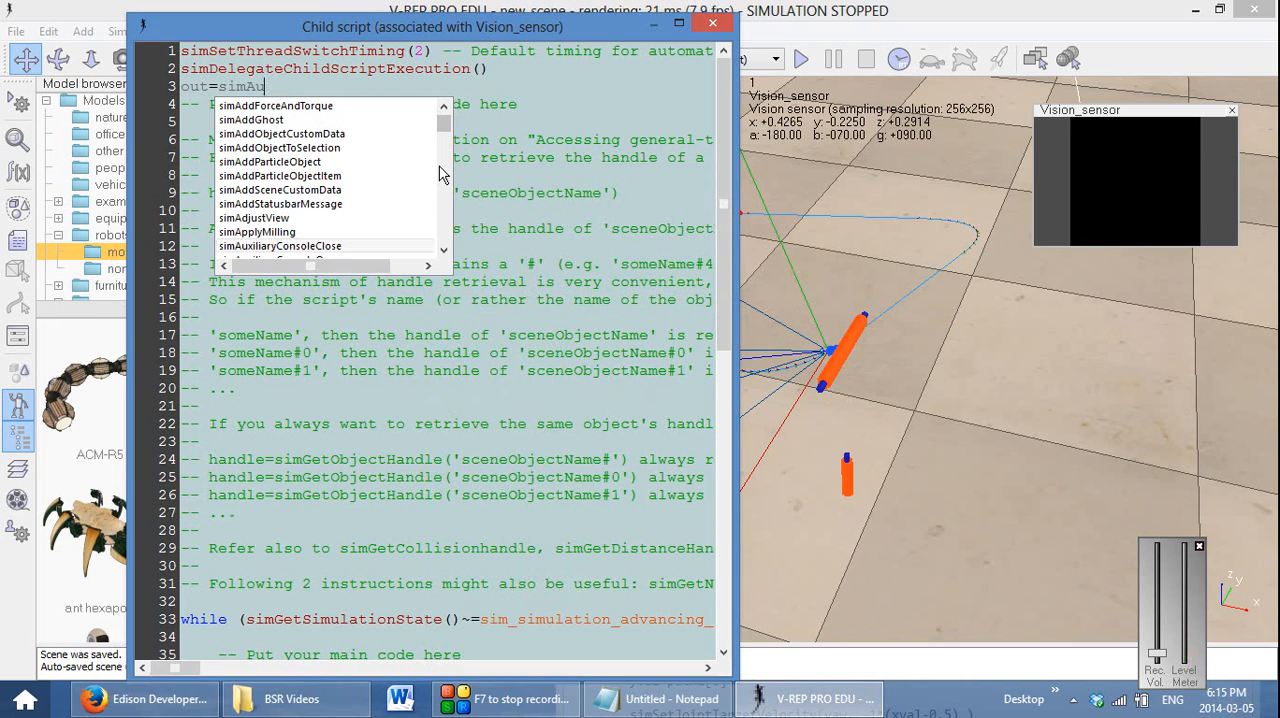
type("xili")
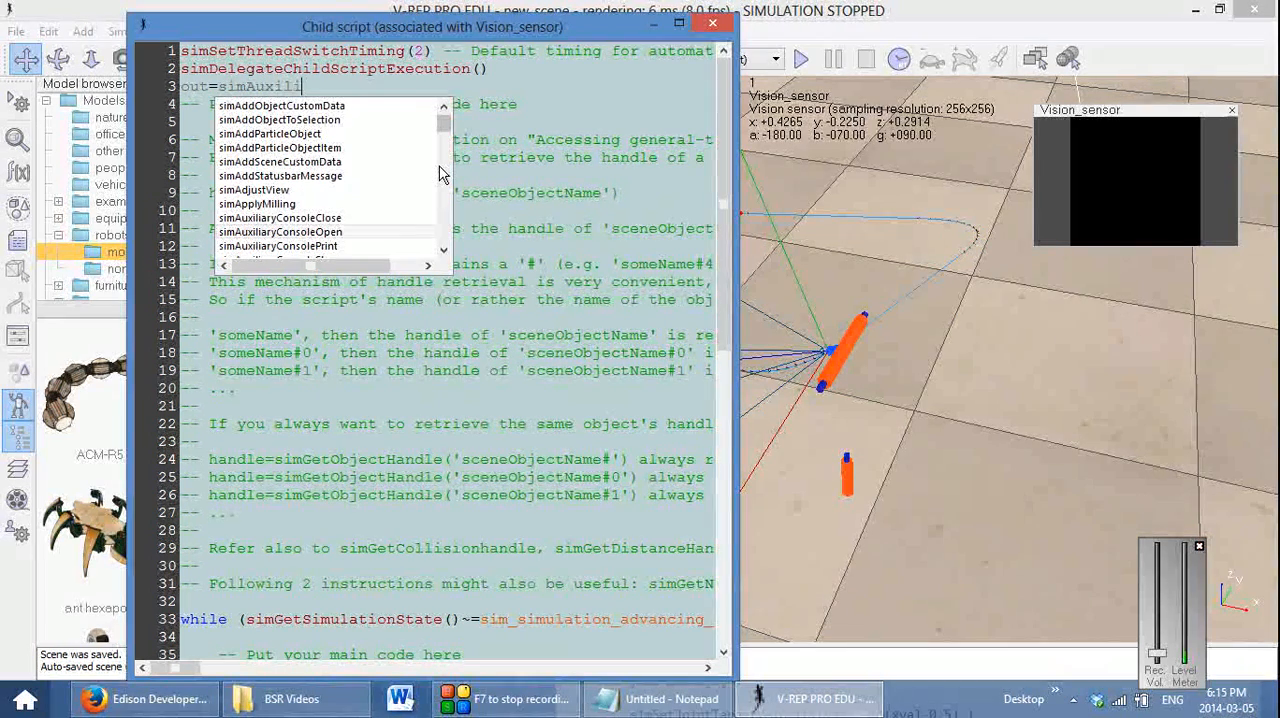
key("Return")
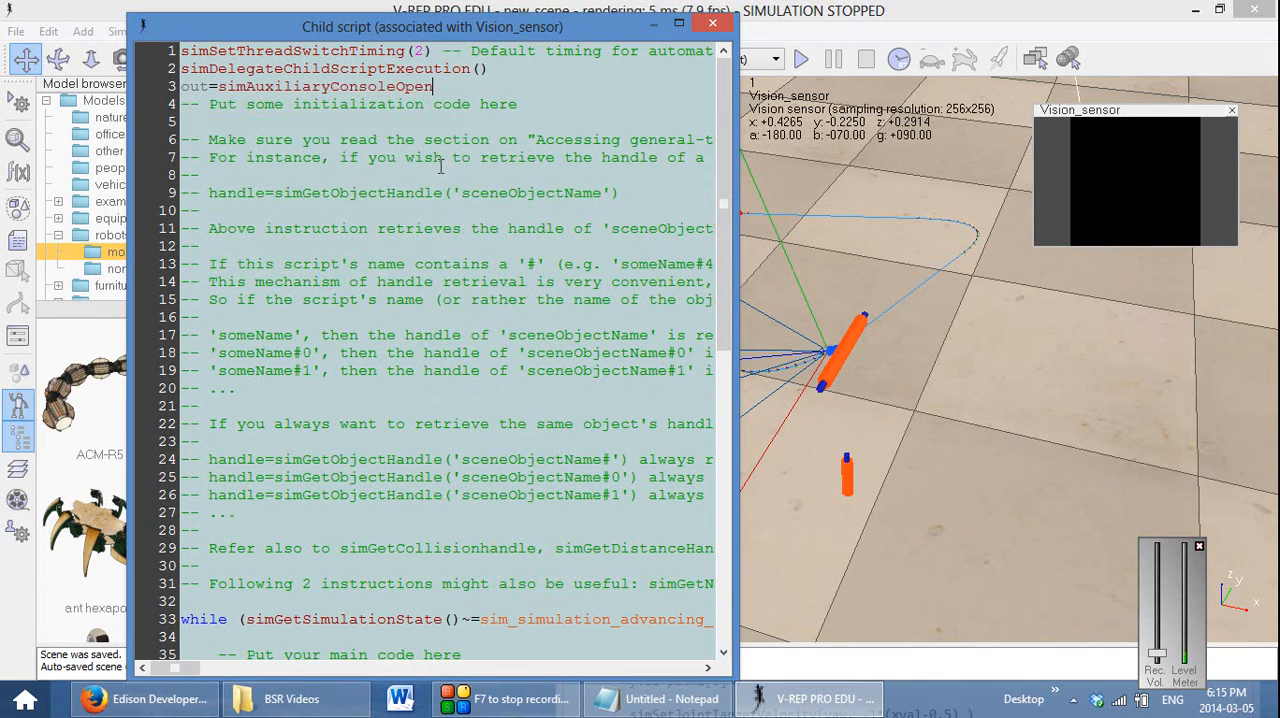
type("(")
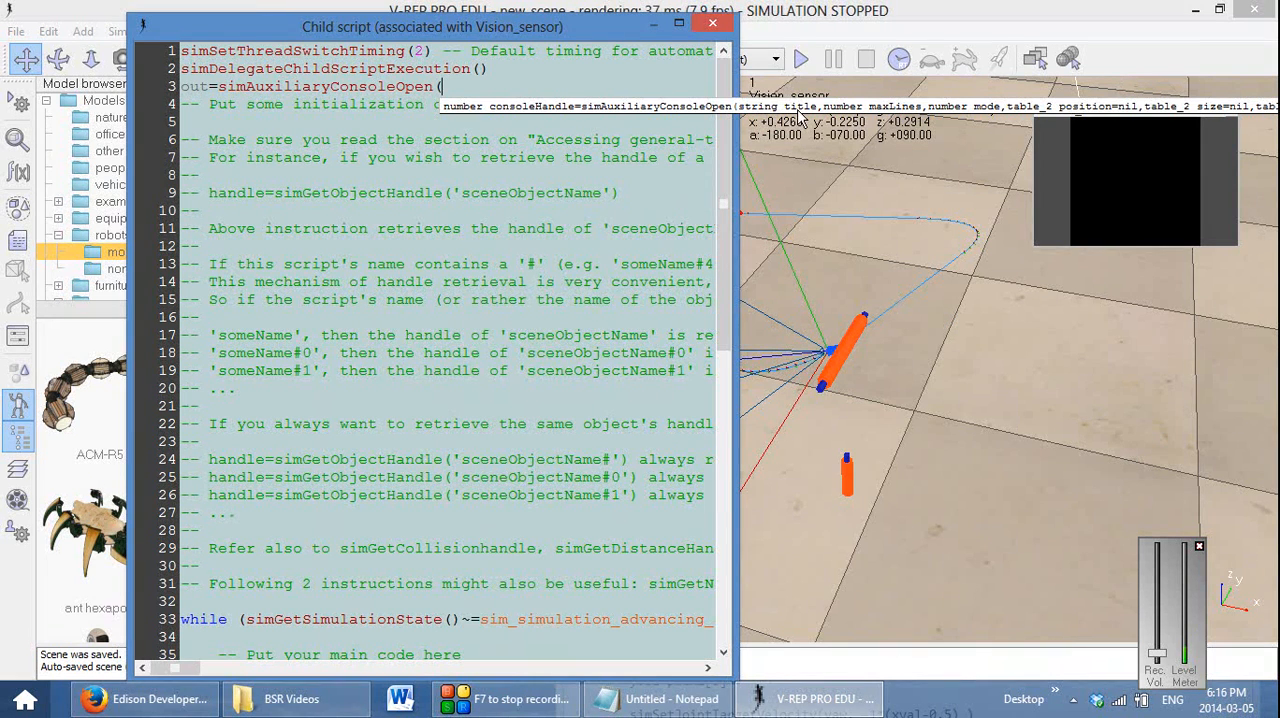
type("\"D")
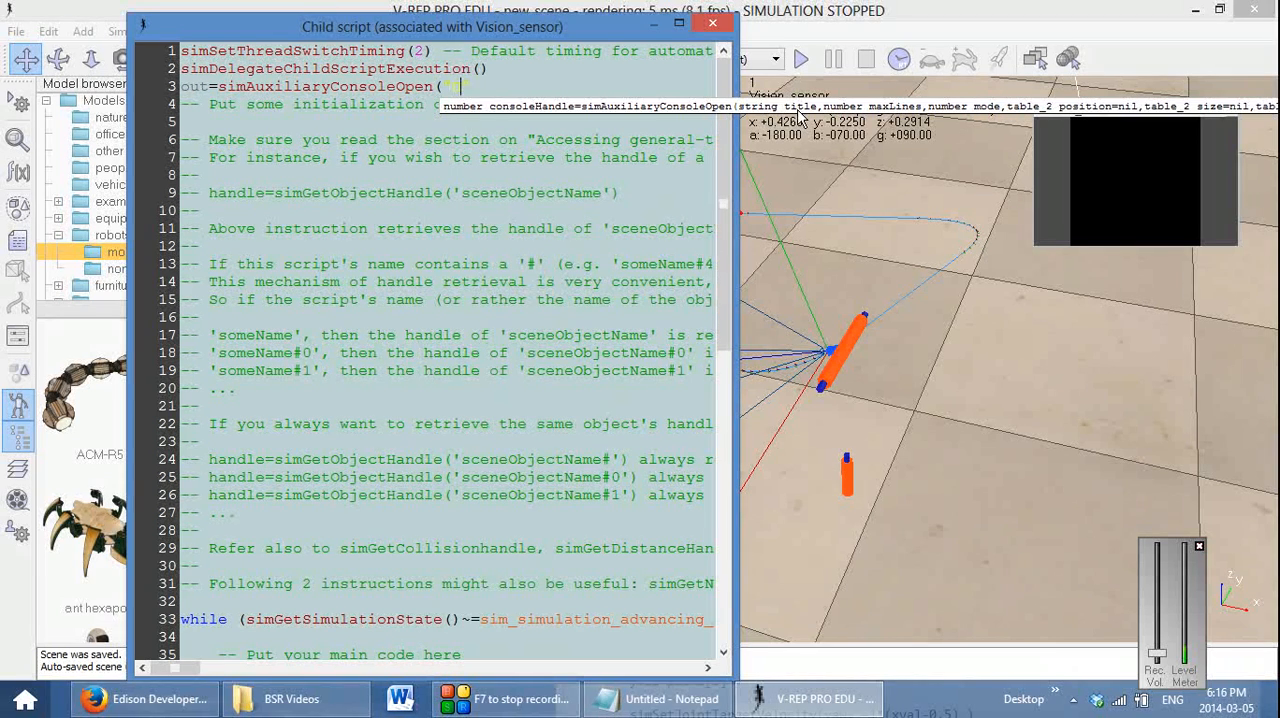
type("ebug\",")
type("8")
type(",1")
Check the console call against the Notepad reference code, and test the Debug console by running and stopping the simulation
left_click(660, 698)
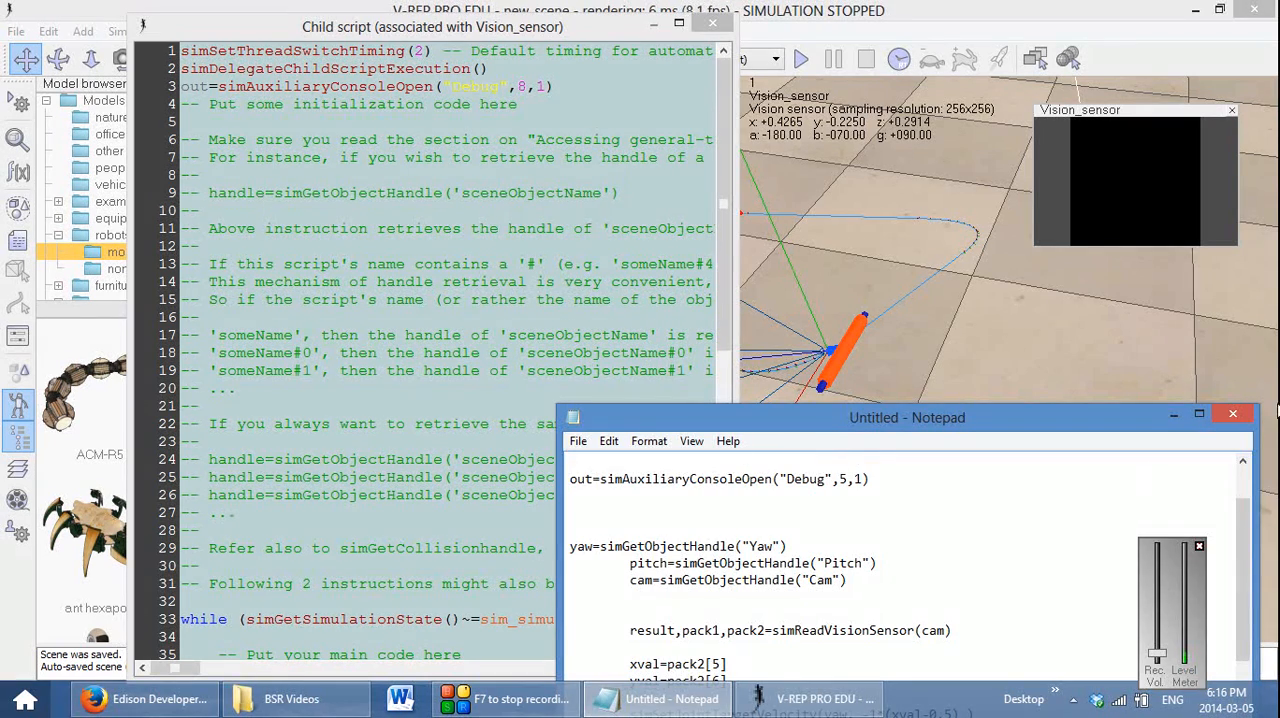
left_click(1175, 413)
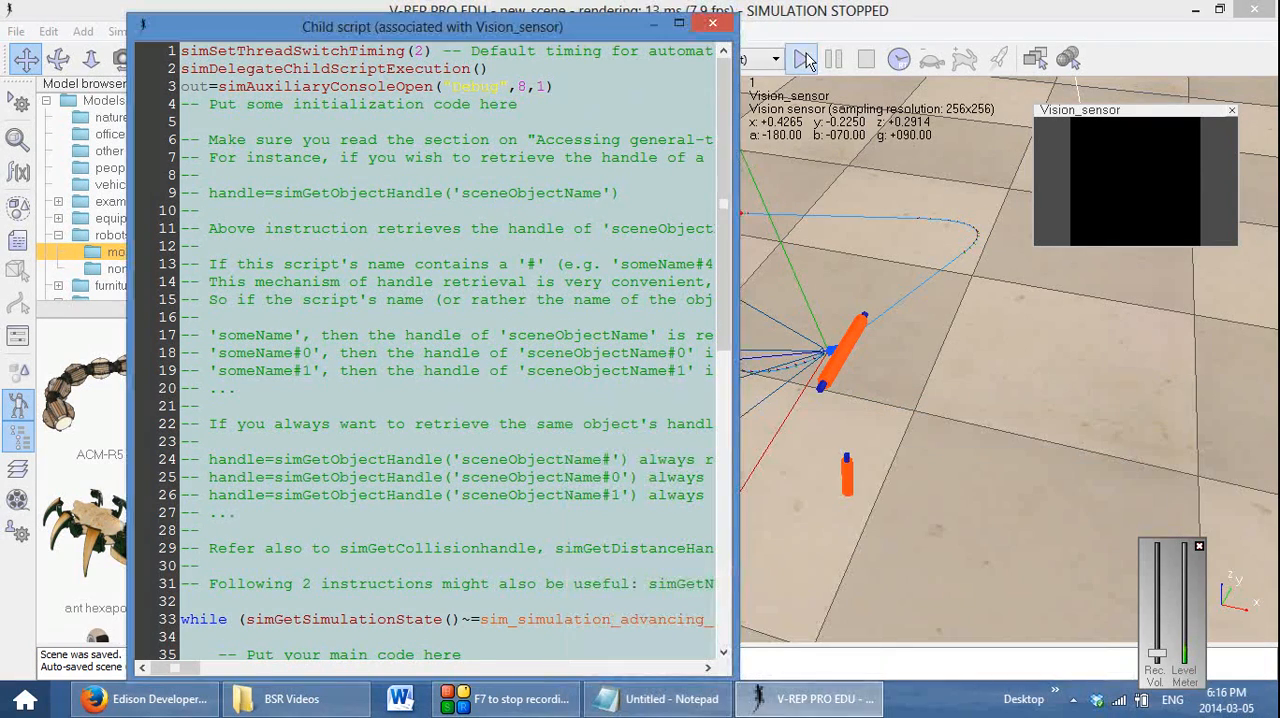
left_click(805, 60)
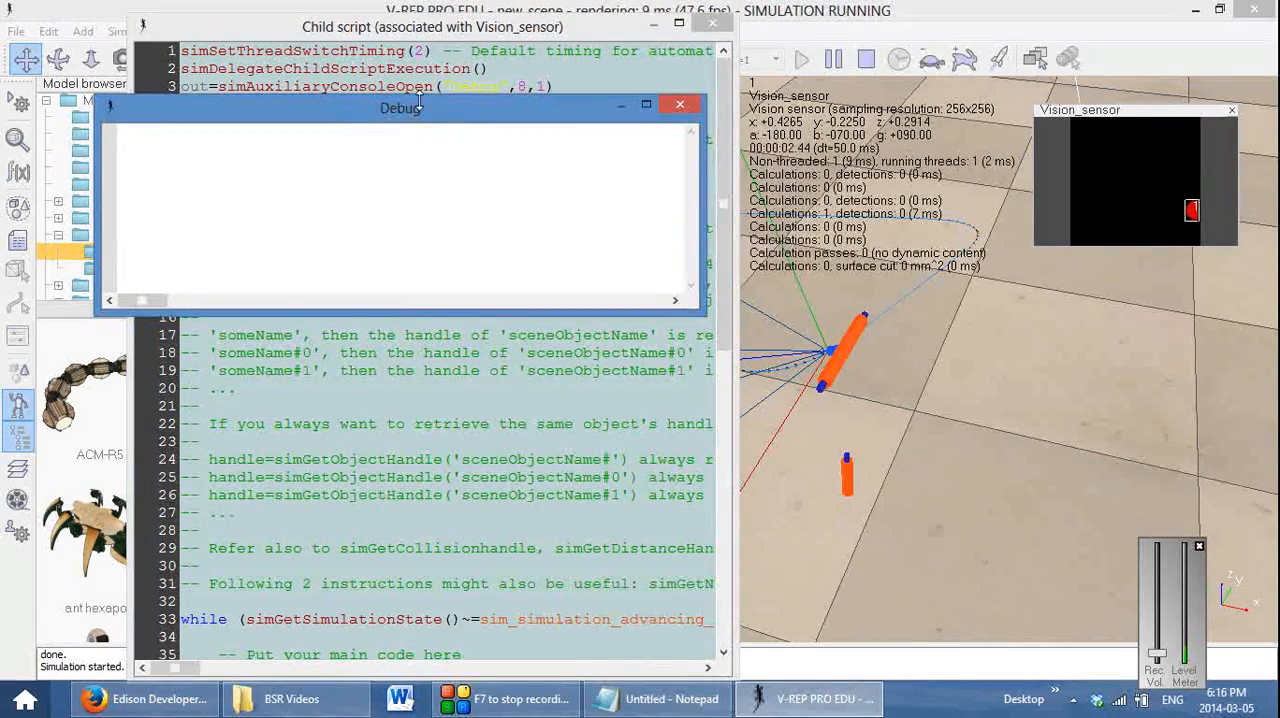
left_click(867, 62)
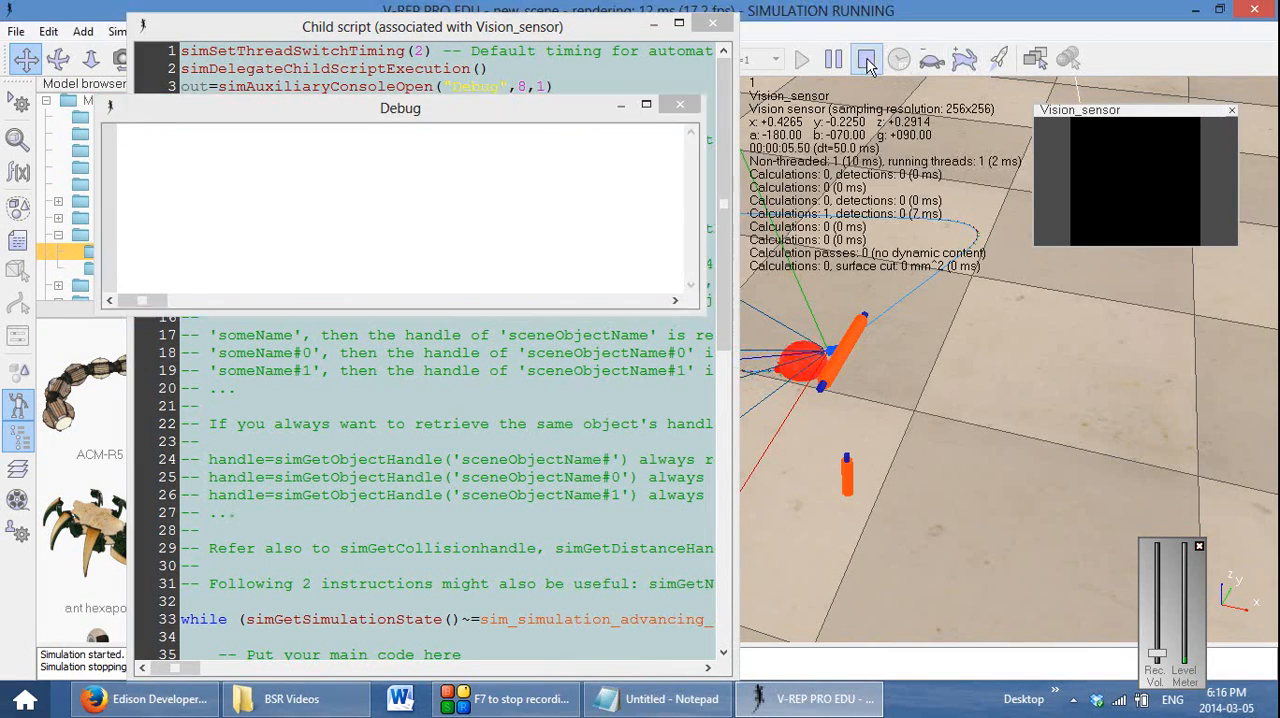
Consult the Notepad reference code and start a simAuxiliaryConsolePrint( call on line 36, under the main-code comment inside the while loop
scroll(423, 343, "down", 6)
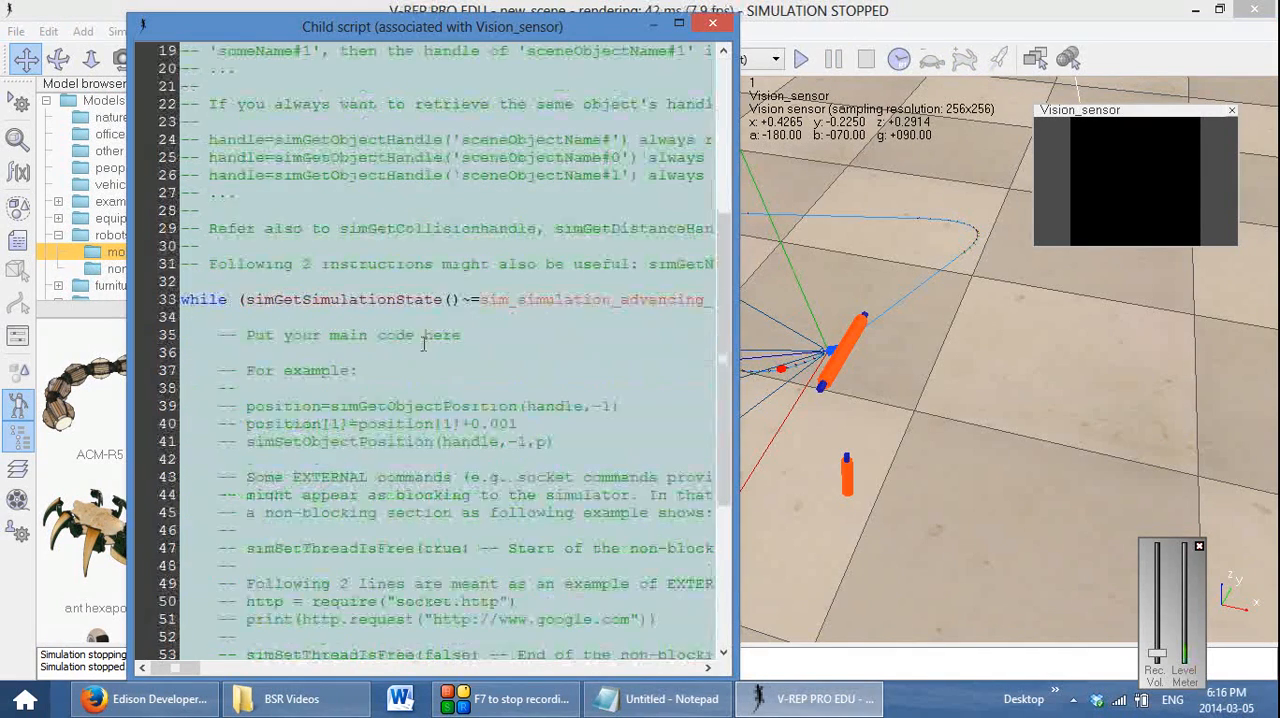
scroll(300, 412, "up", 4)
scroll(297, 410, "down", 3)
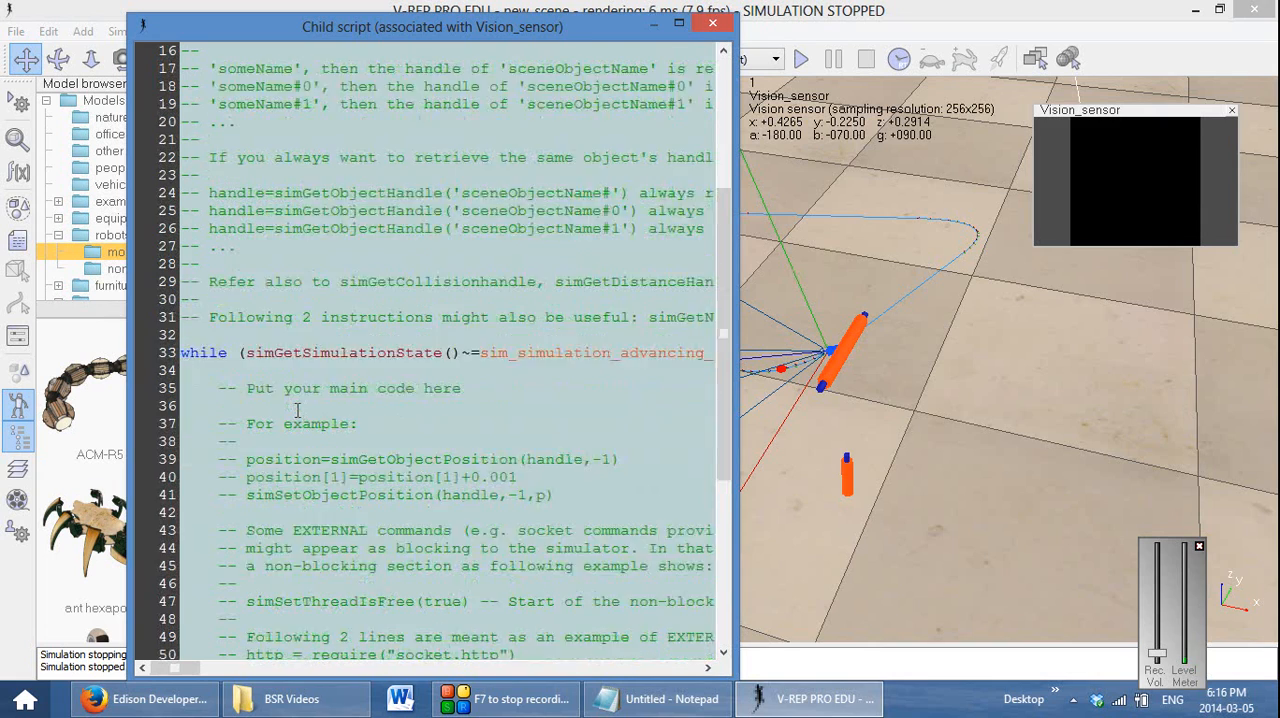
scroll(297, 410, "down", 1)
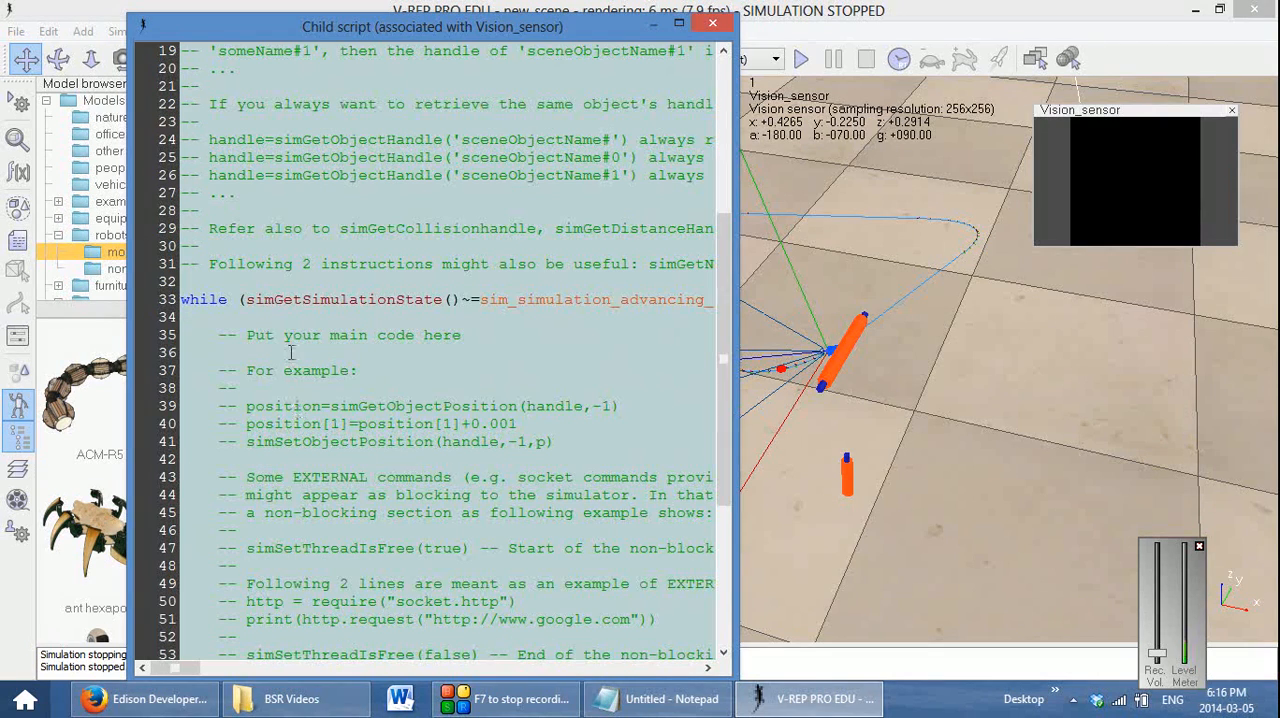
left_click(657, 692)
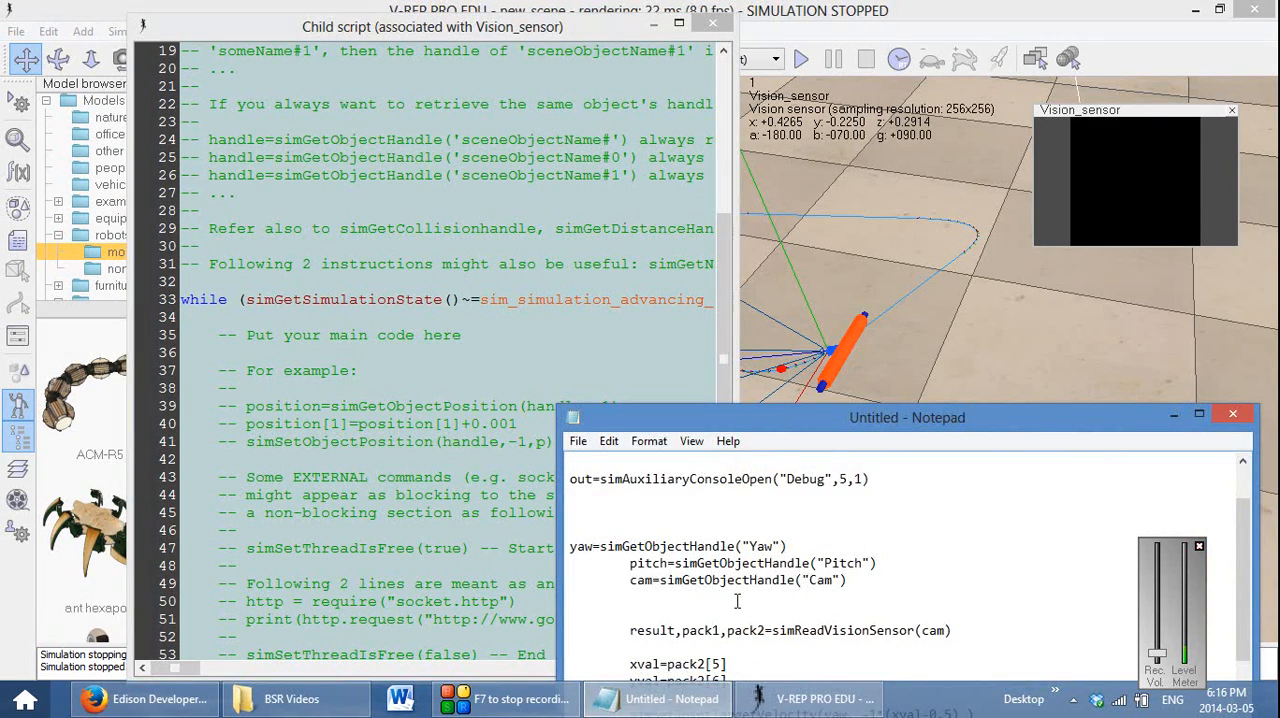
scroll(737, 601, "down", 3)
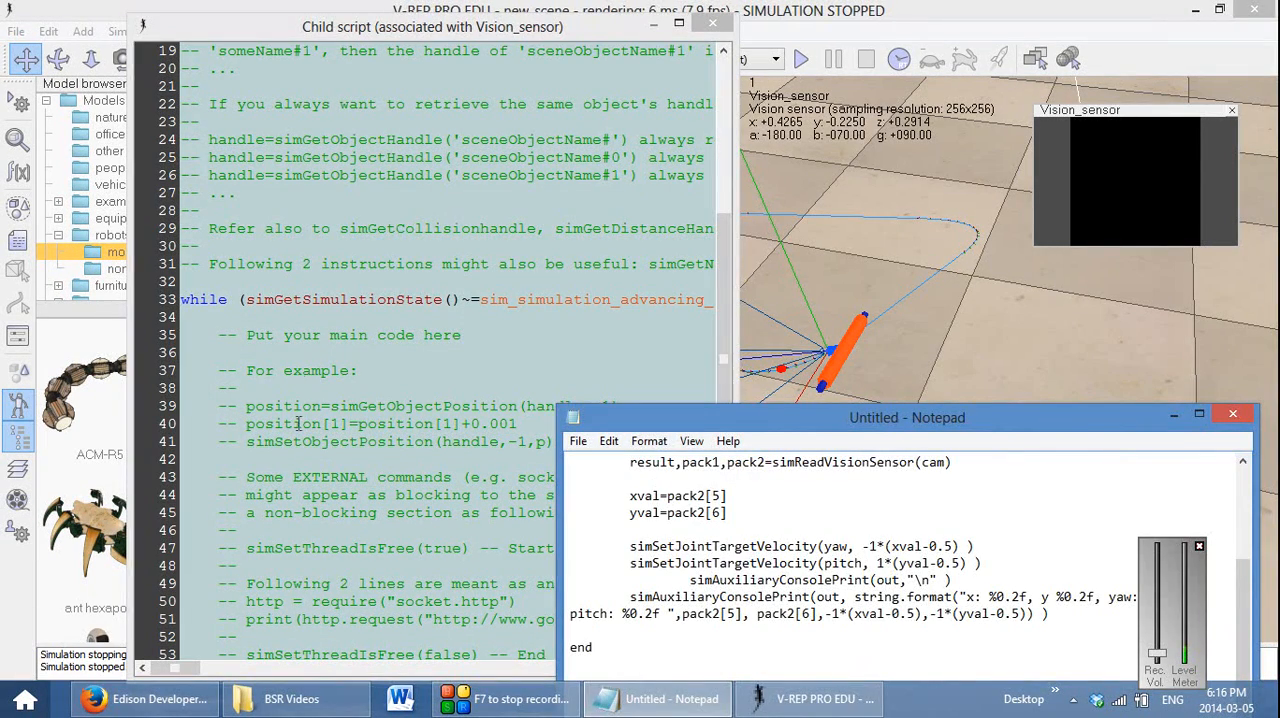
left_click(308, 352)
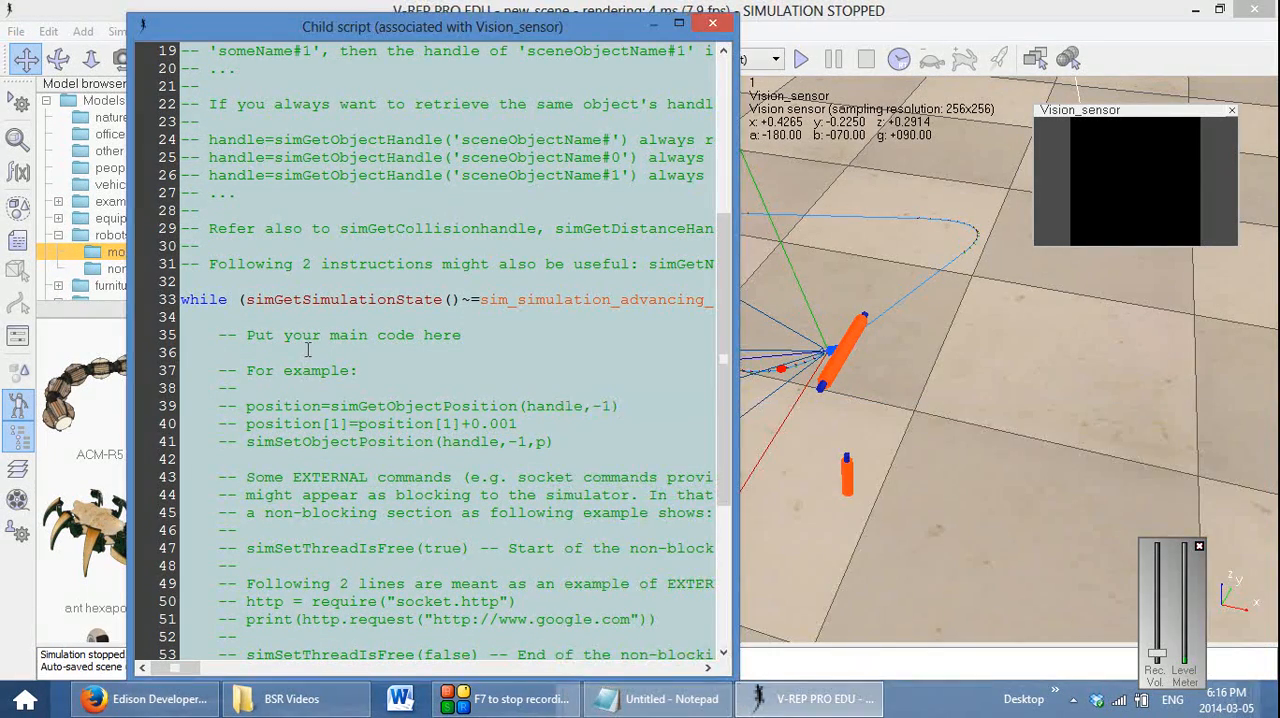
type("simA")
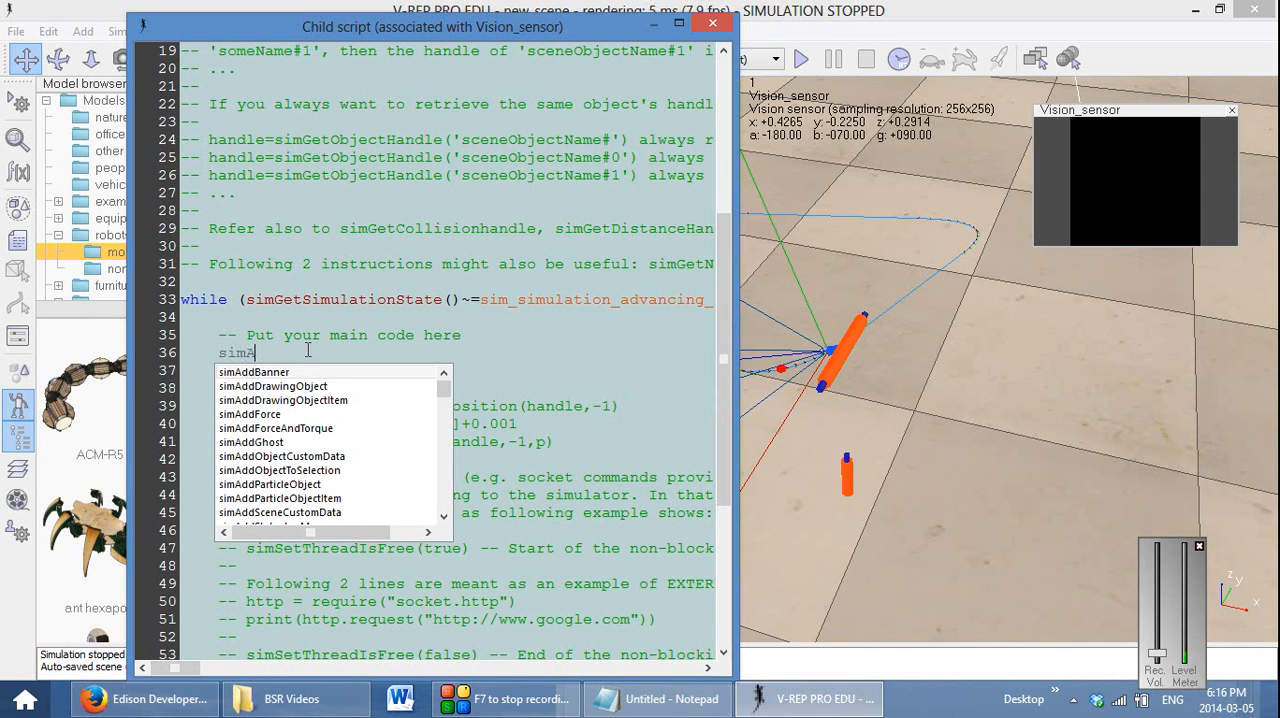
type("uxi")
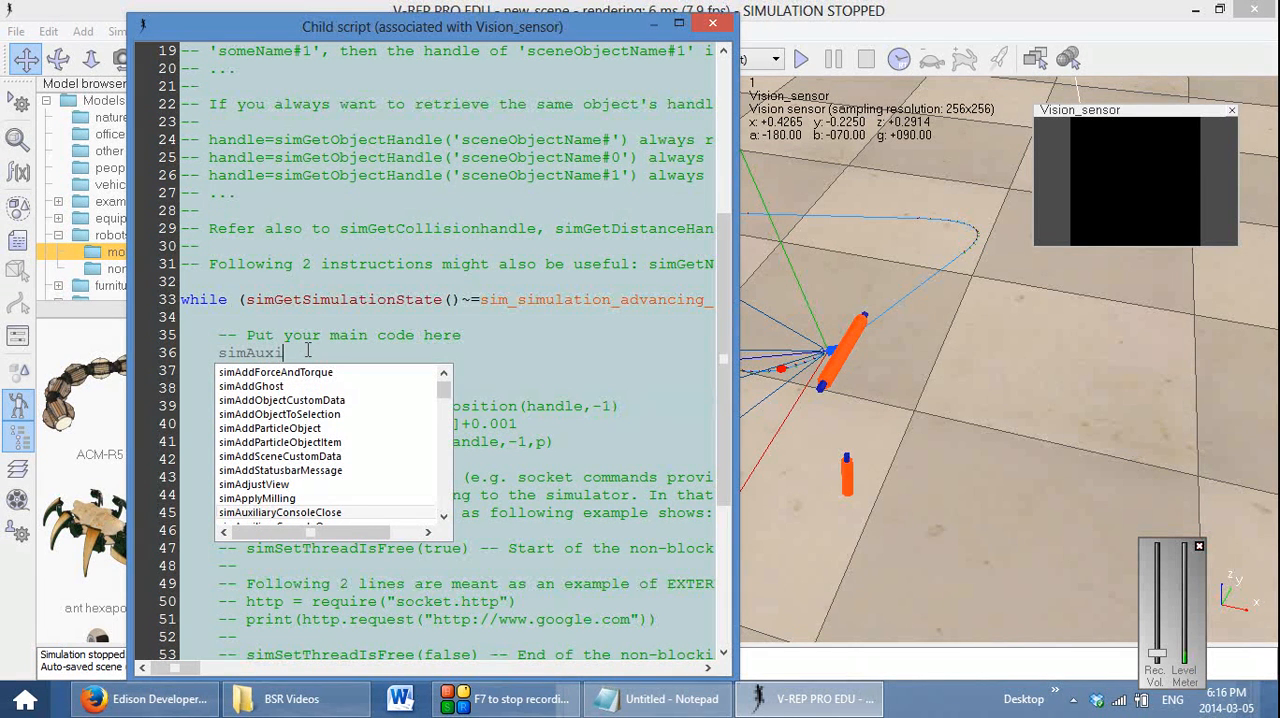
key("Down")
key("Down")
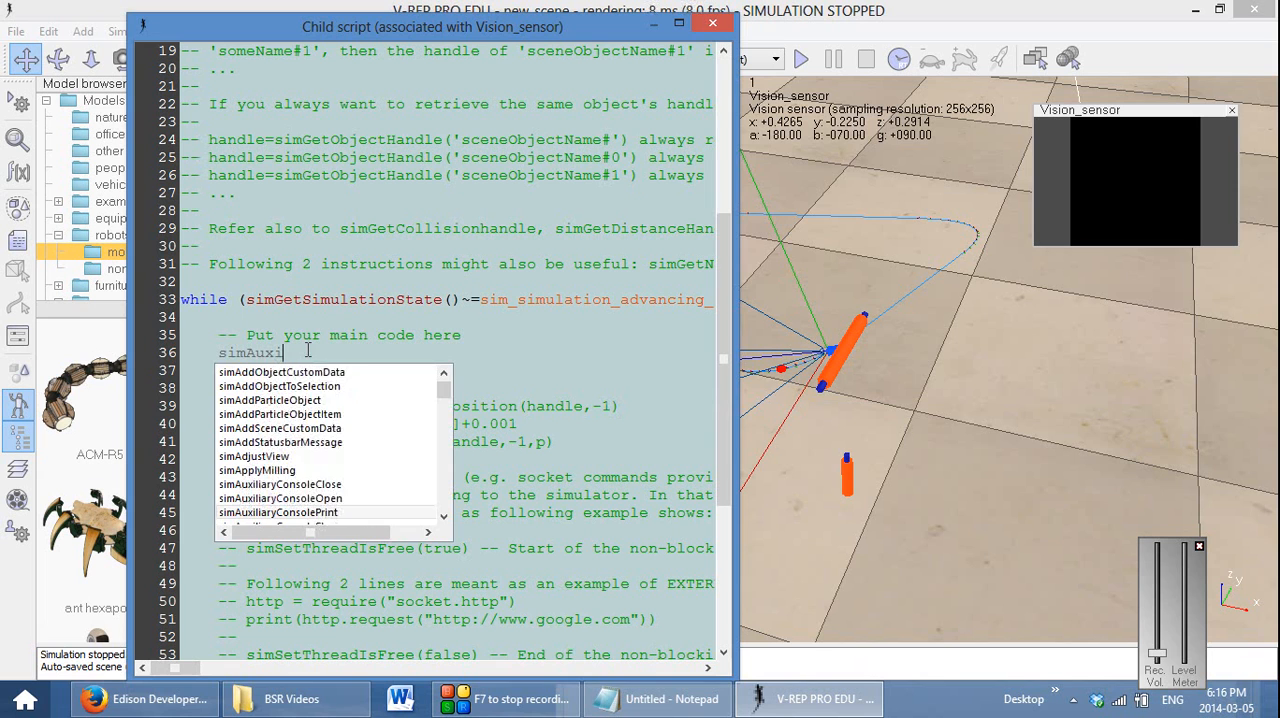
key("Return")
type("(")
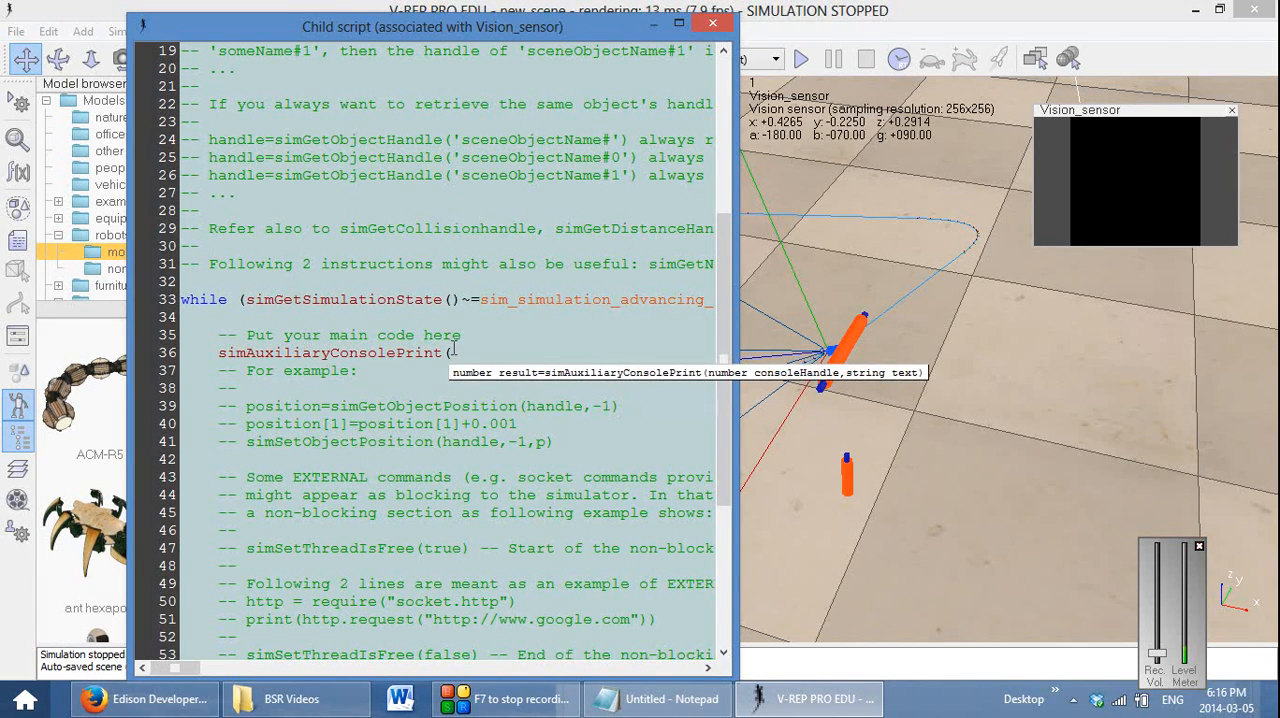
Complete the console print call with the arguments out,"\n Hello World" and test its output by running and stopping the simulation
scroll(458, 362, "up", 3)
scroll(458, 362, "up", 2)
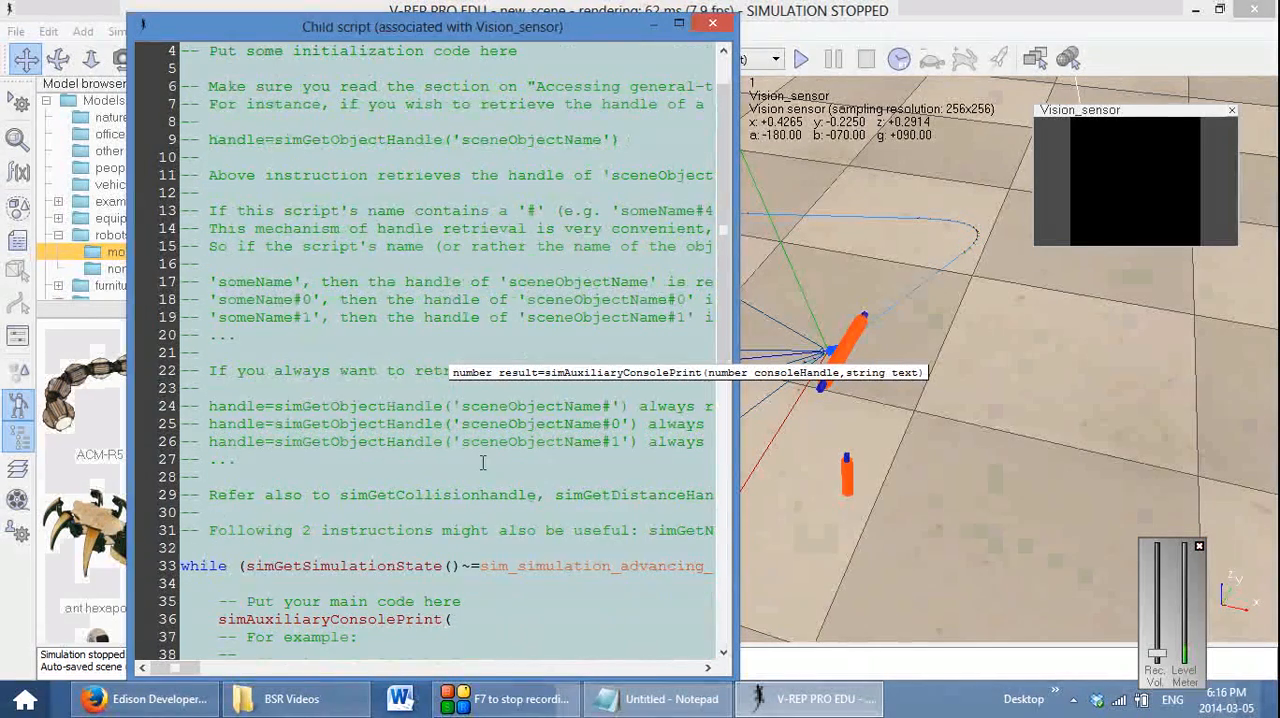
type("out,")
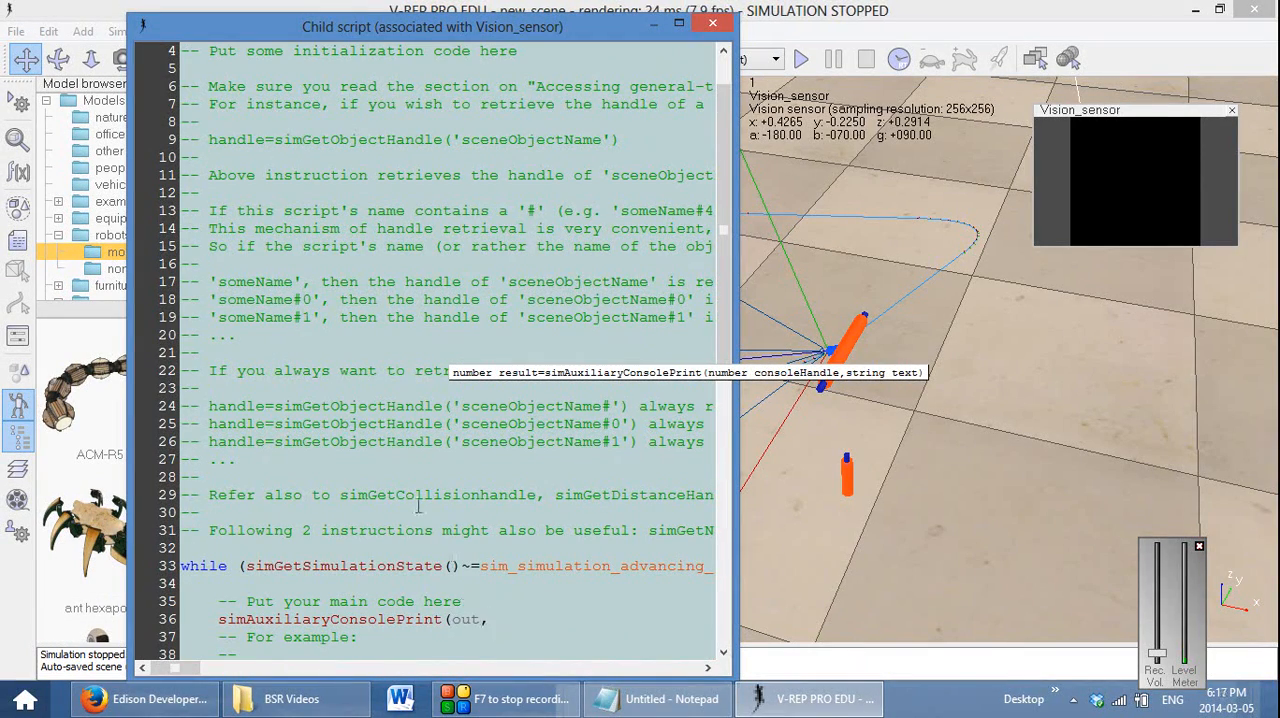
scroll(379, 412, "up", 1)
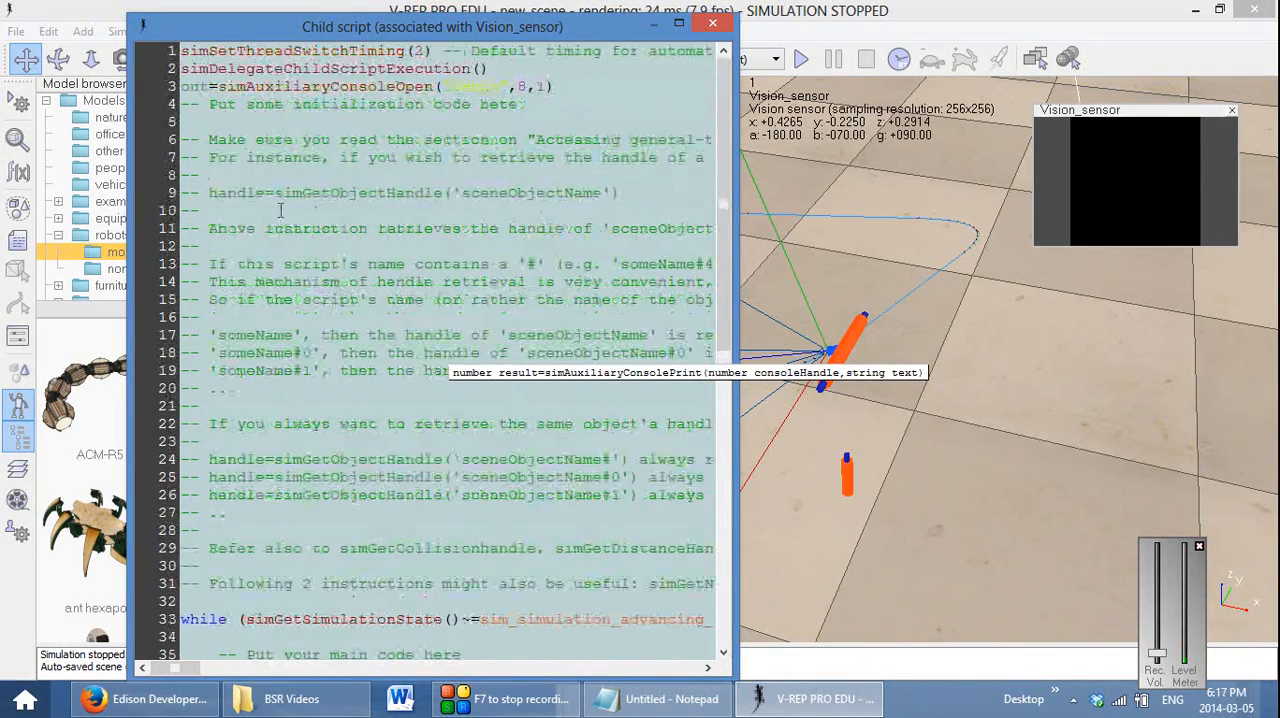
scroll(358, 334, "down", 2)
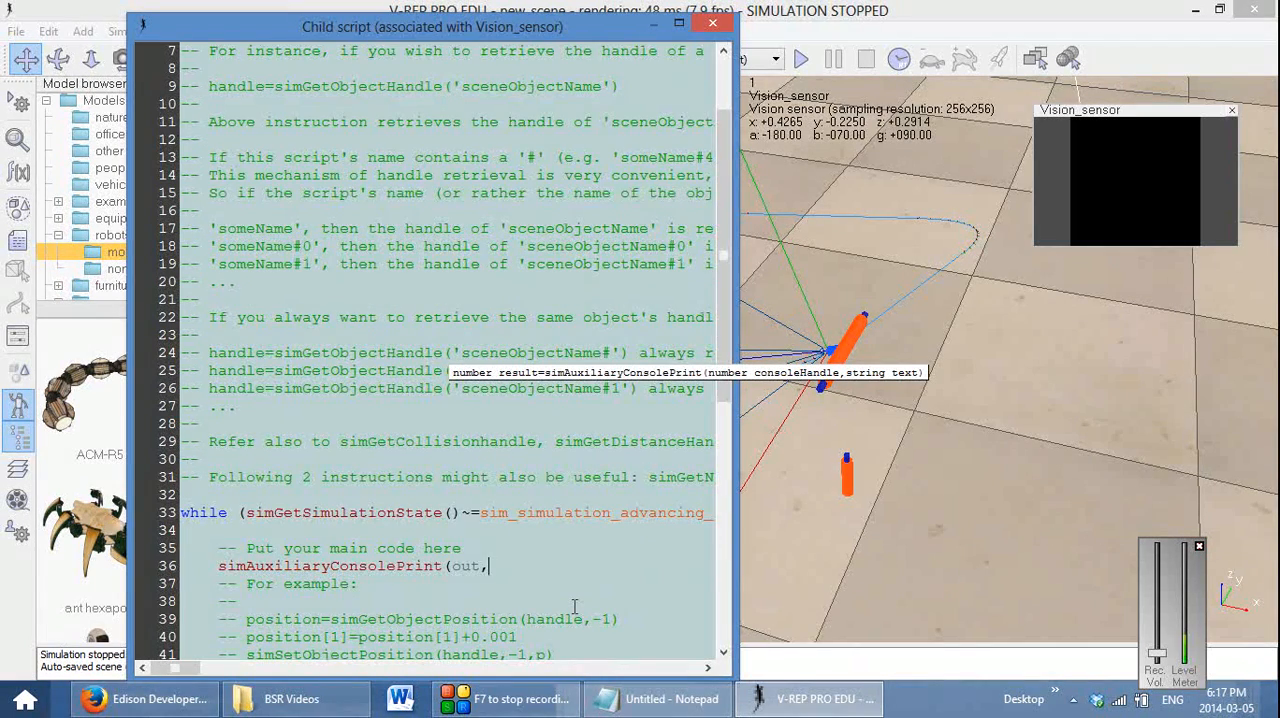
type("\"\\n")
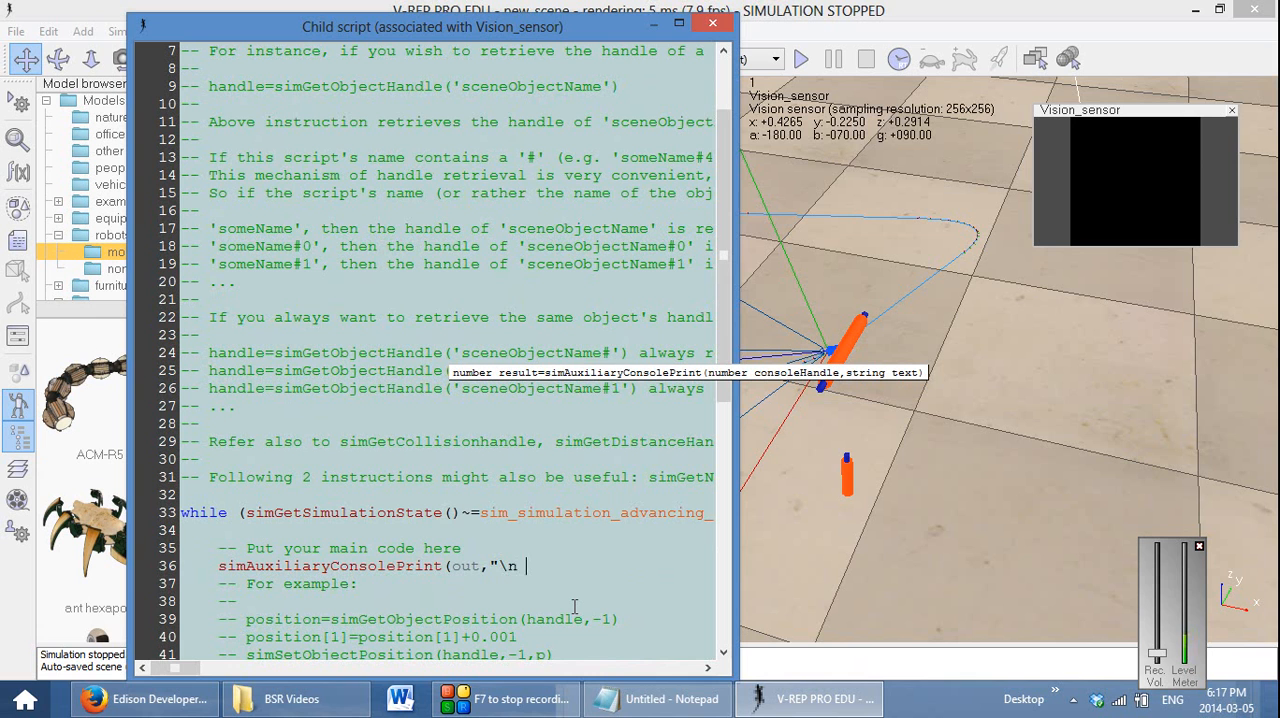
type(" Hel")
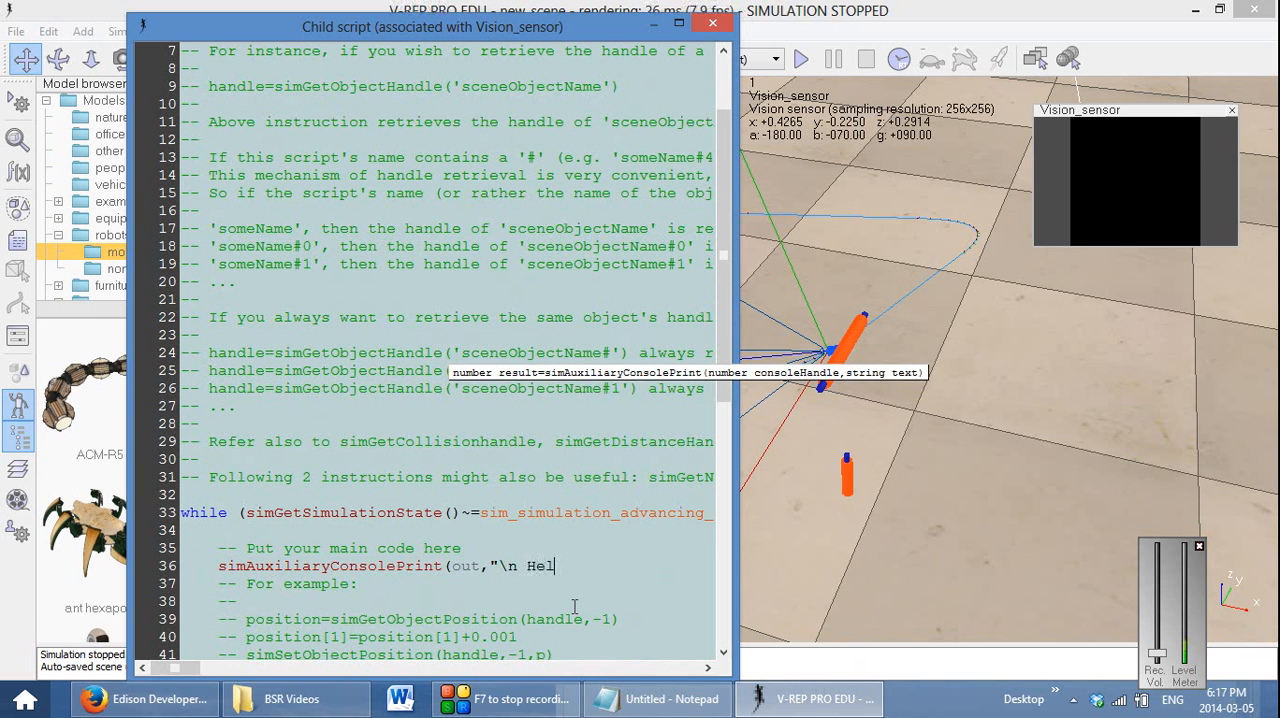
type("lo Worl")
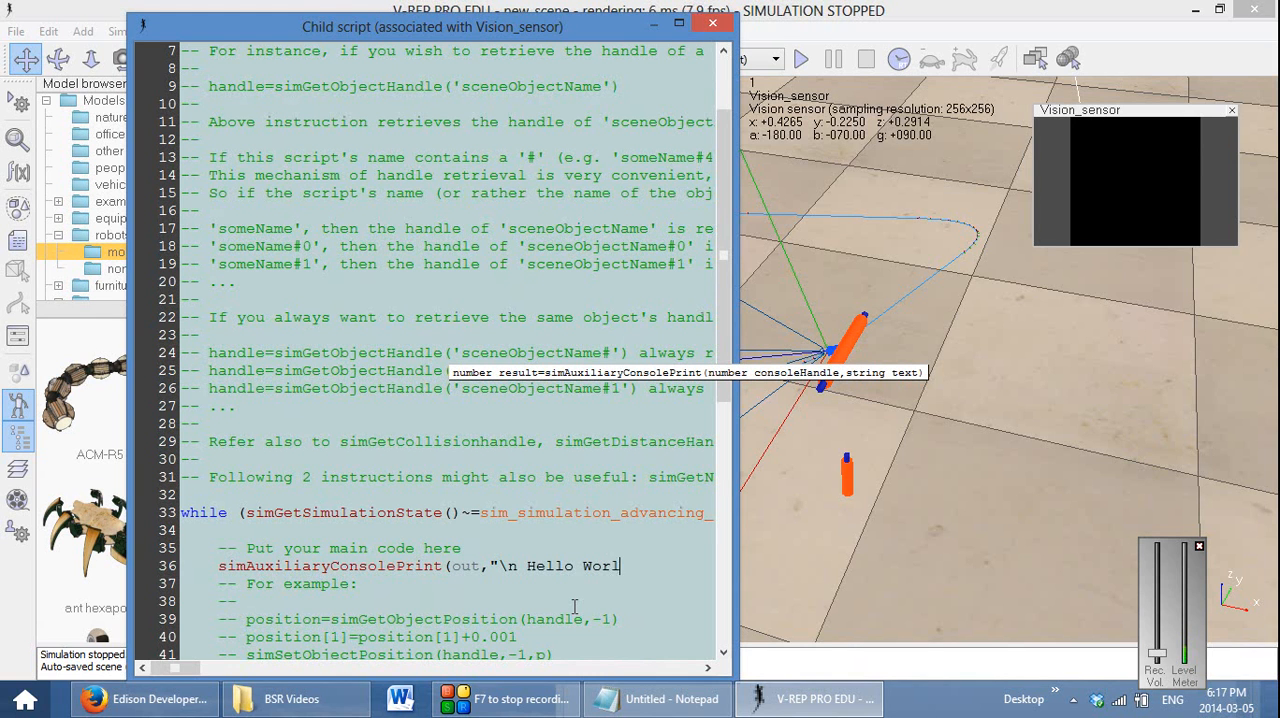
type("d\")")
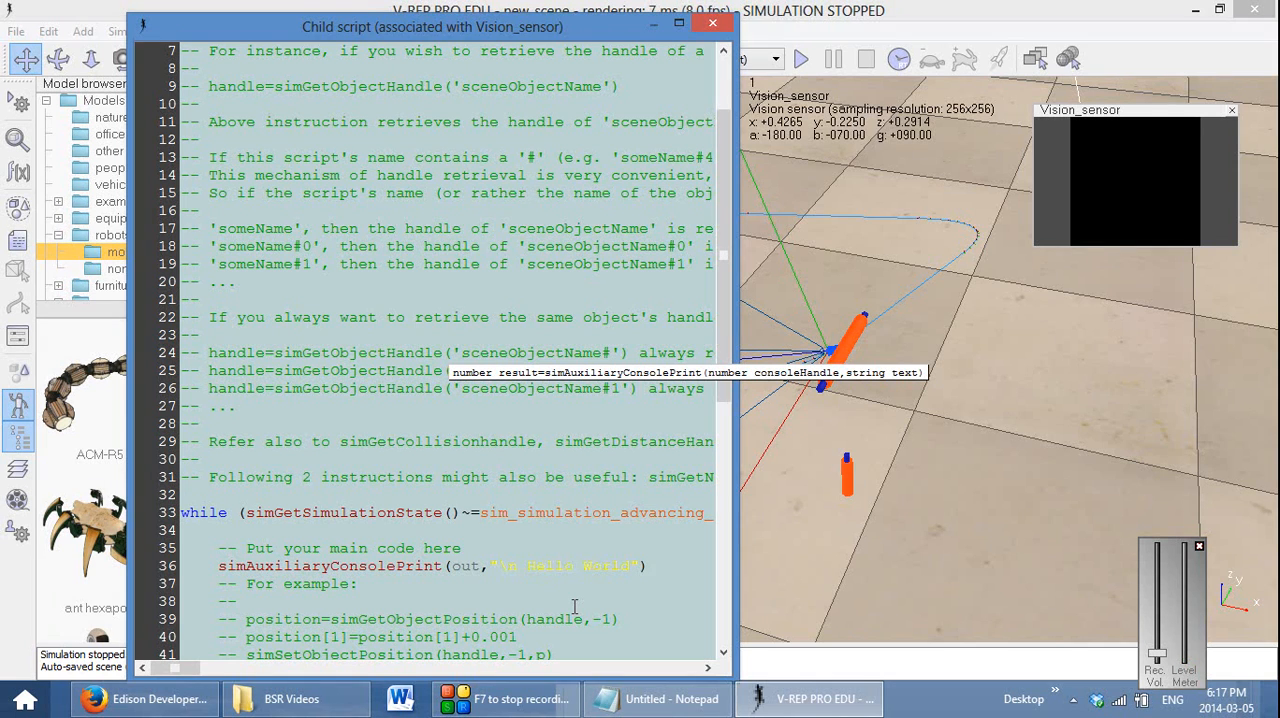
left_click(795, 63)
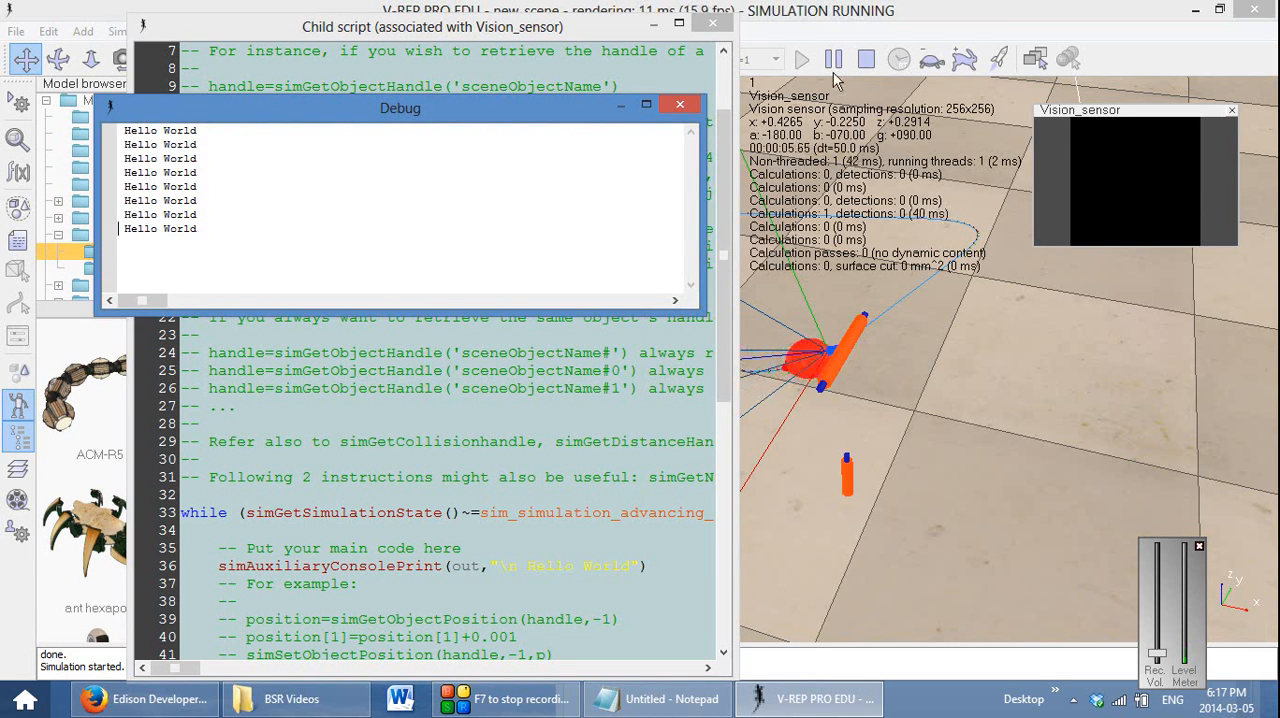
left_click(868, 60)
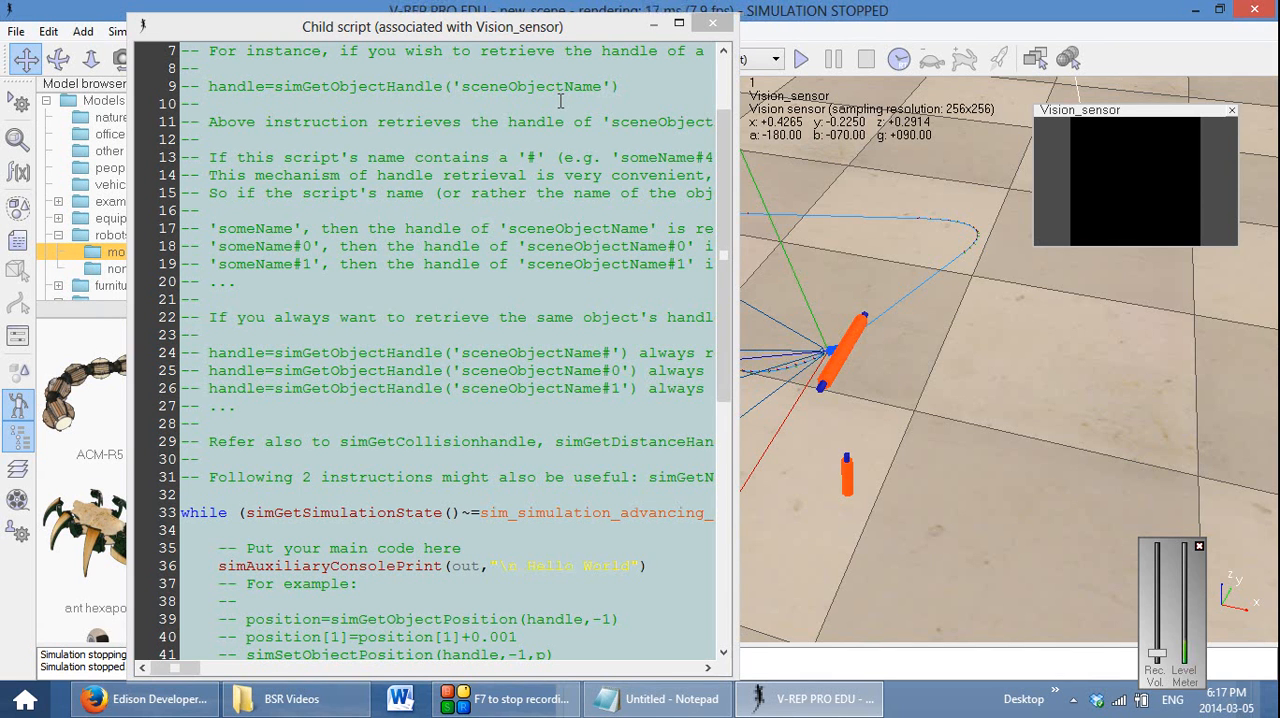
Move the child script window clear of the scene hierarchy and rename the Vision_sensor object to cam
left_click_drag(439, 27, 711, 30)
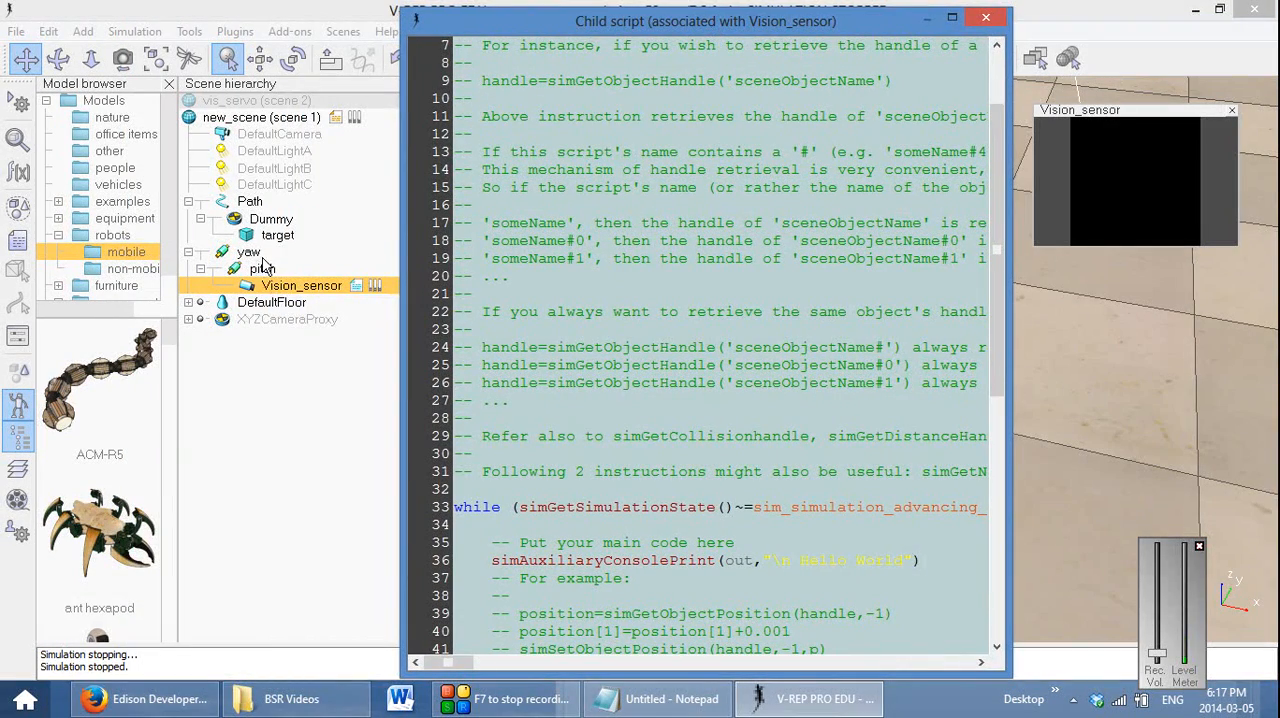
left_click(311, 283)
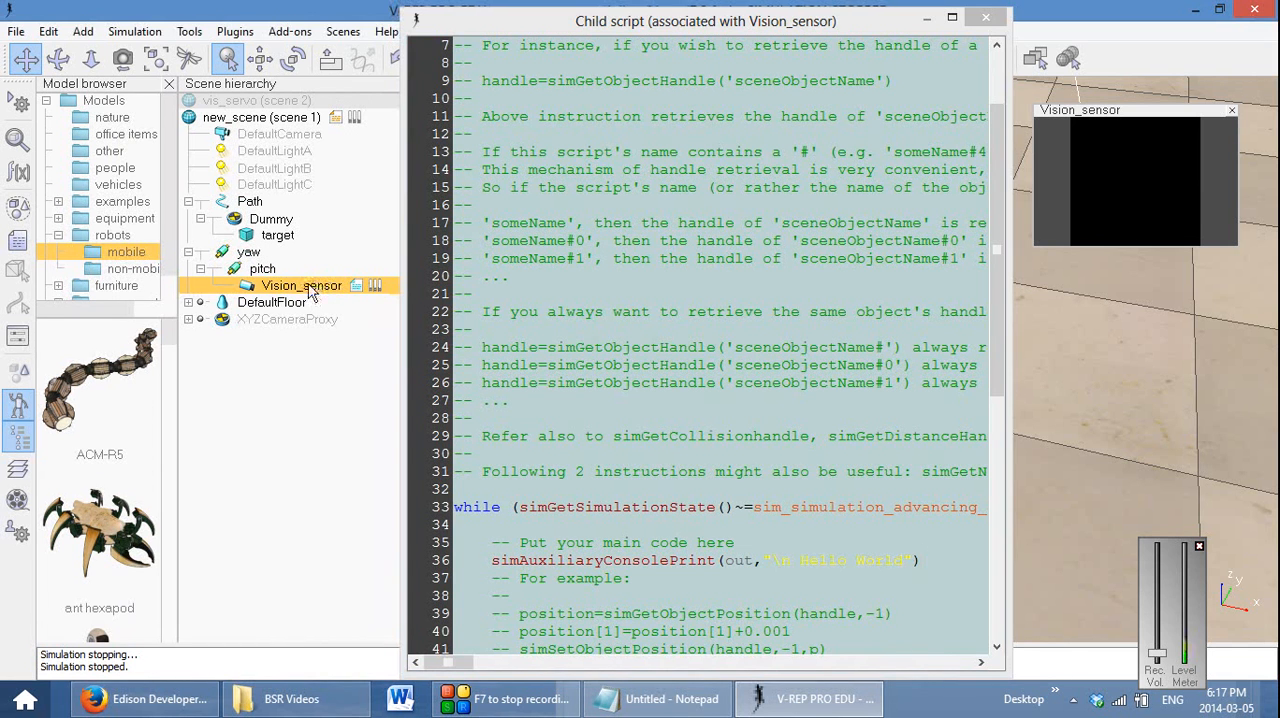
double_click(311, 286)
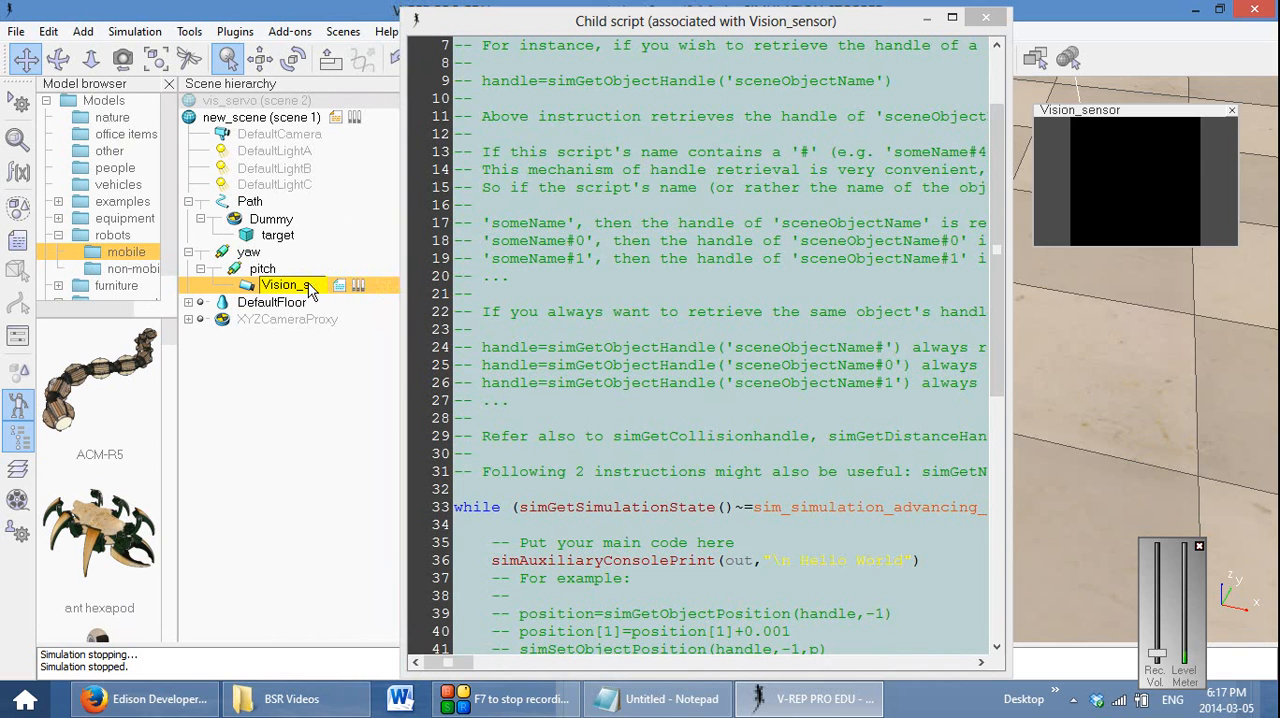
type("cam")
key("Return")
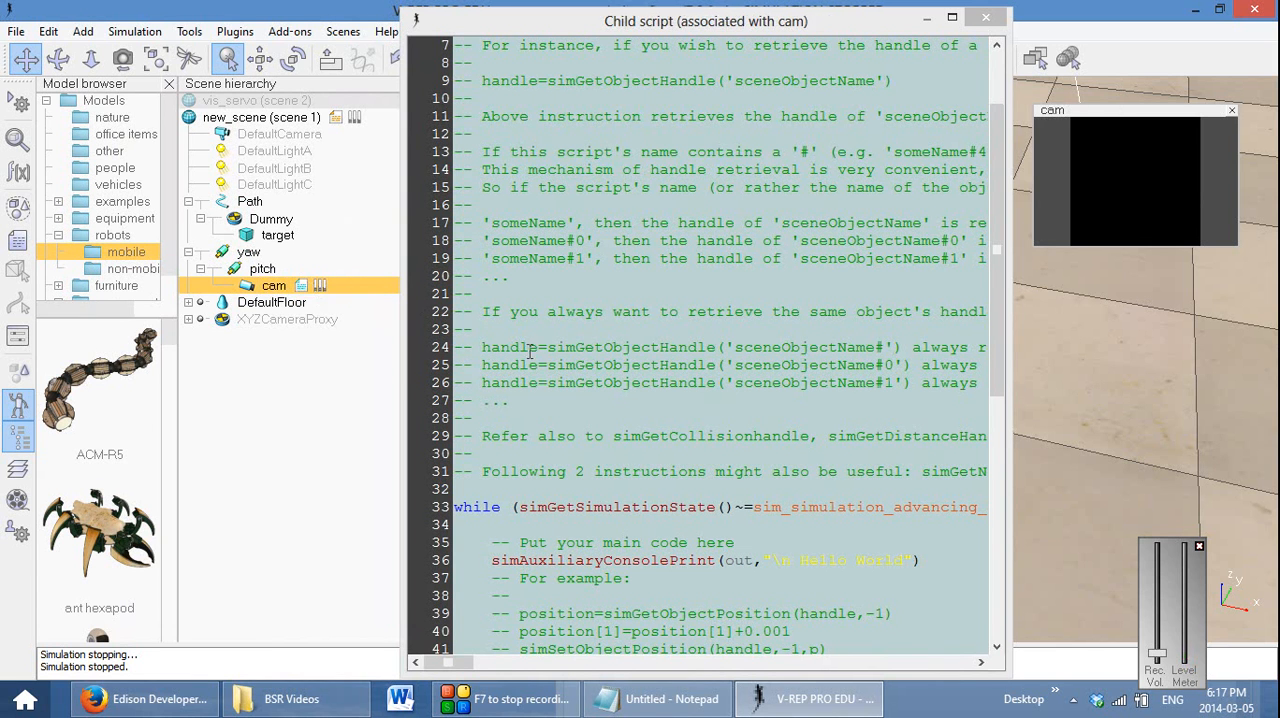
Add two blank lines above the while loop, start the assignment yaw=simGet on line 32, and look through the suggested simGet functions
left_click(522, 486)
key("Return")
key("Return")
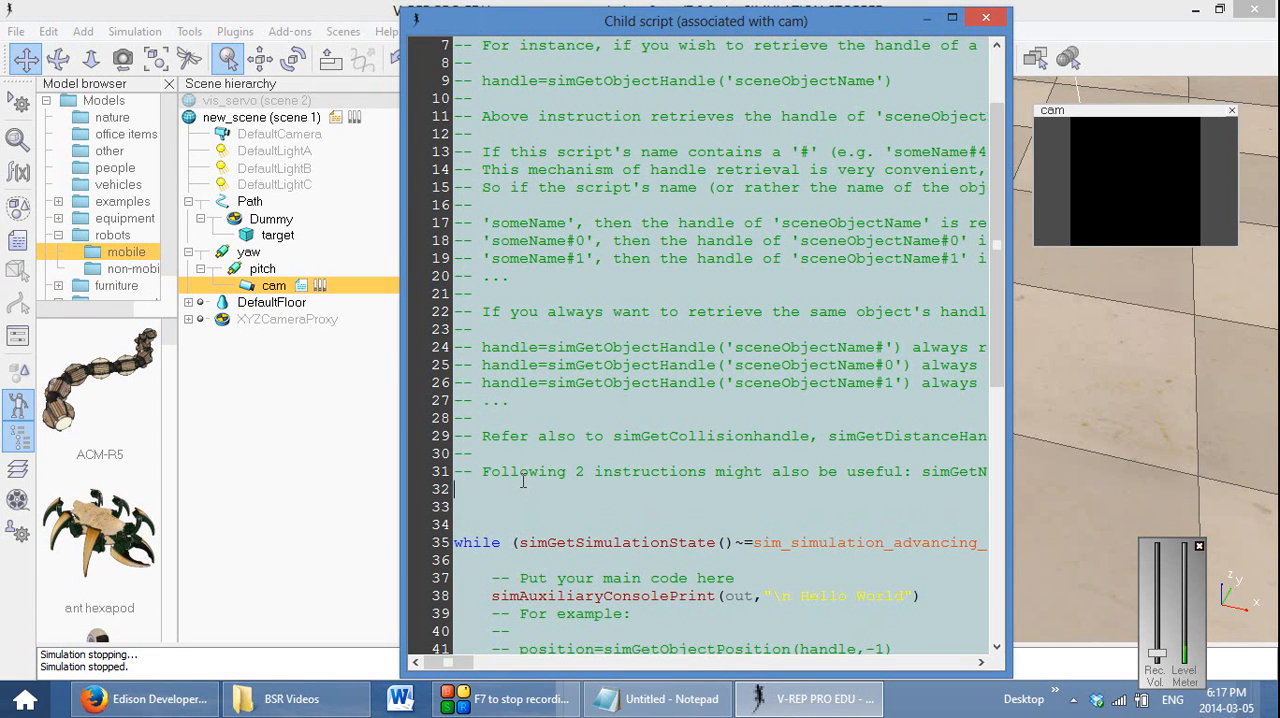
type("yaw")
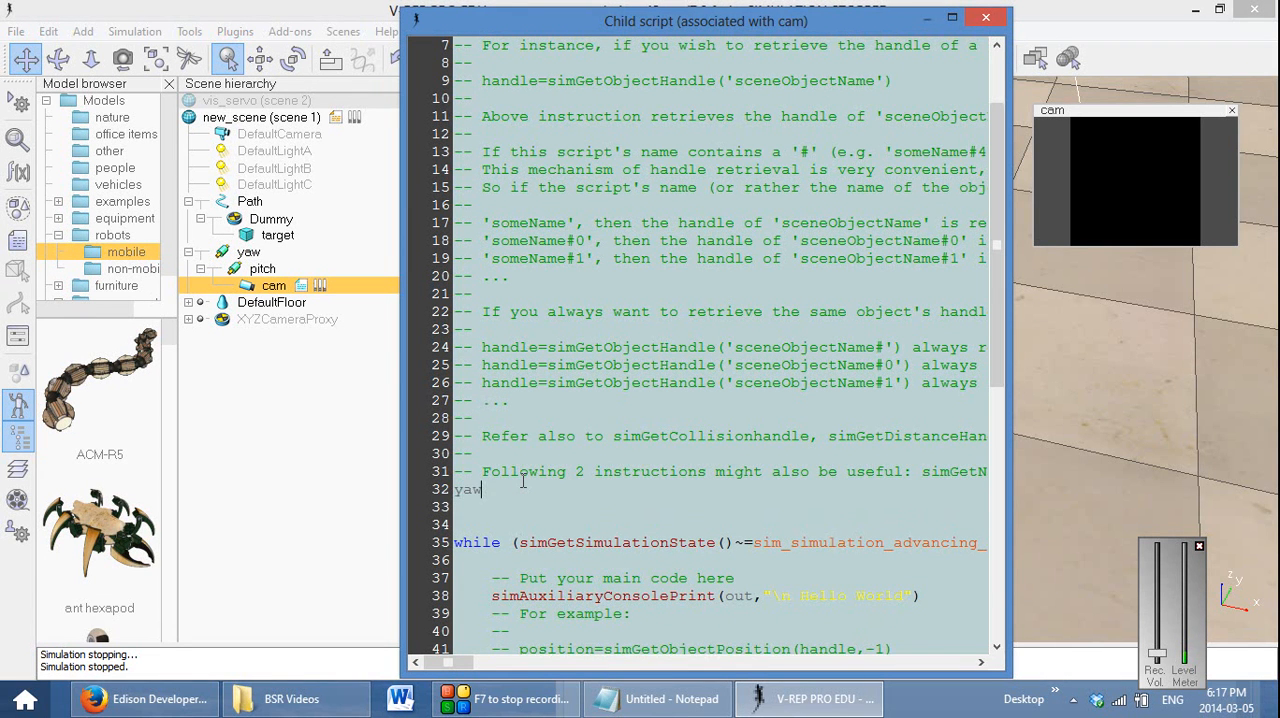
type("=simGet")
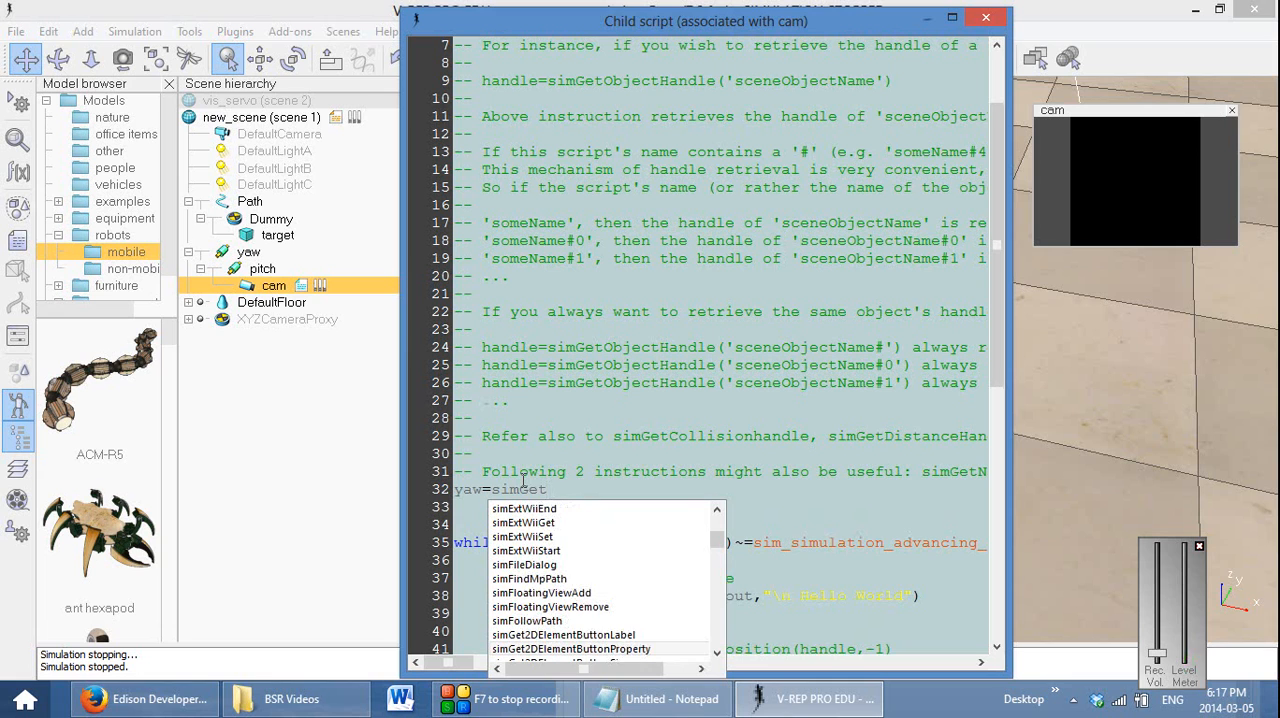
key("Down")
key("Down")
key("Down")
key("Down")
key("Down")
key("Down")
key("Down")
key("Down")
key("Down")
key("Down")
key("Down")
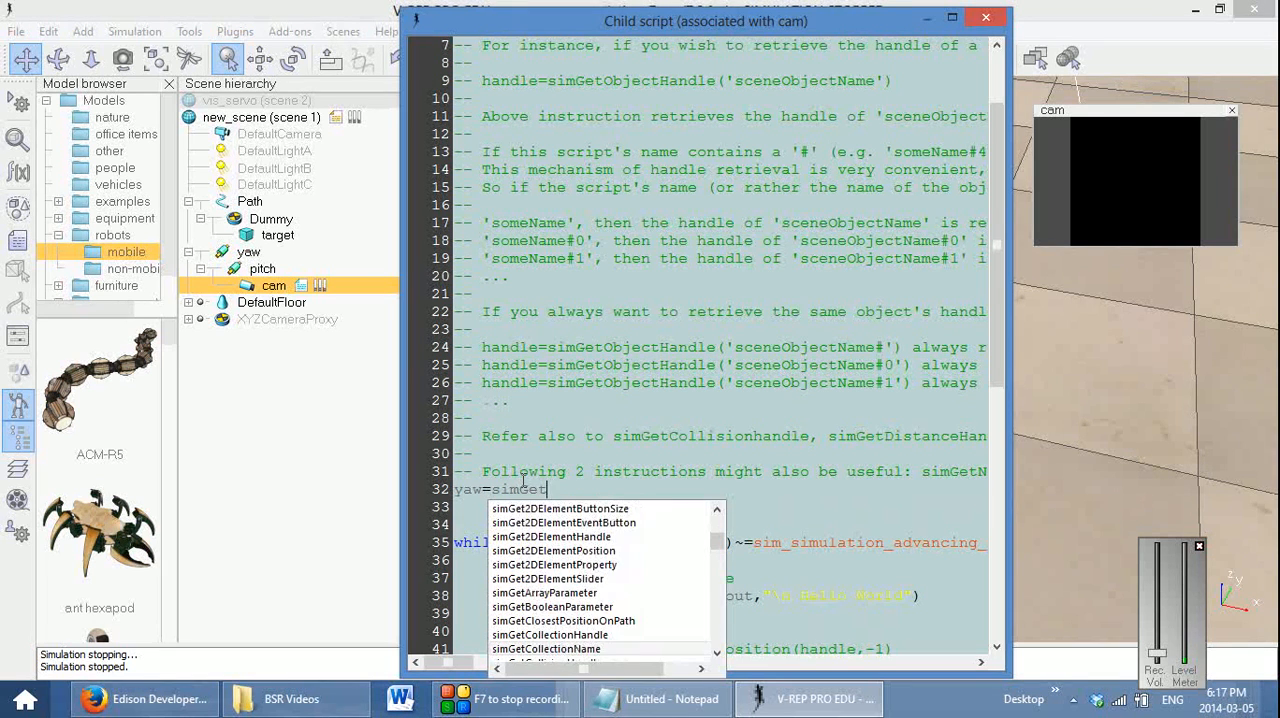
key("Down")
key("Down")
key("Down")
key("Down")
key("Down")
key("Down")
key("Down")
key("Down")
key("Down")
key("Down")
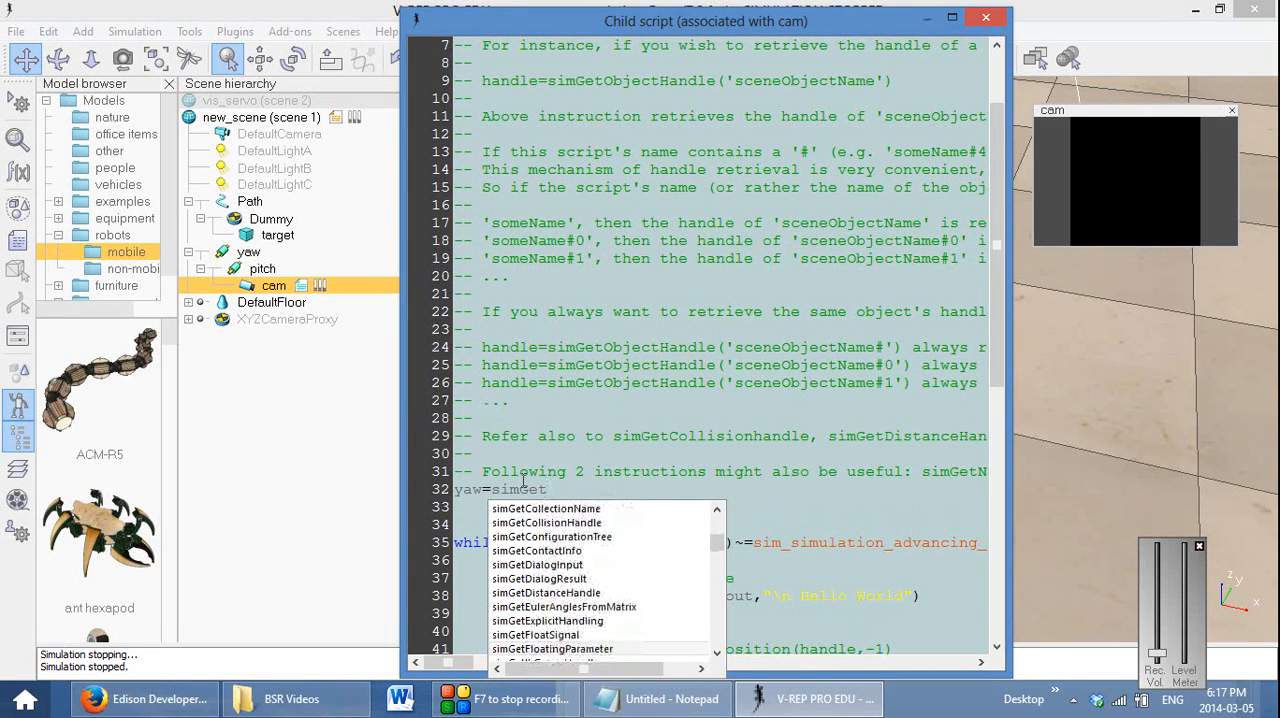
Consult the Notepad reference code and complete line 32 of the child script as yaw=simGetObjectHandle("yaw")
left_click(660, 699)
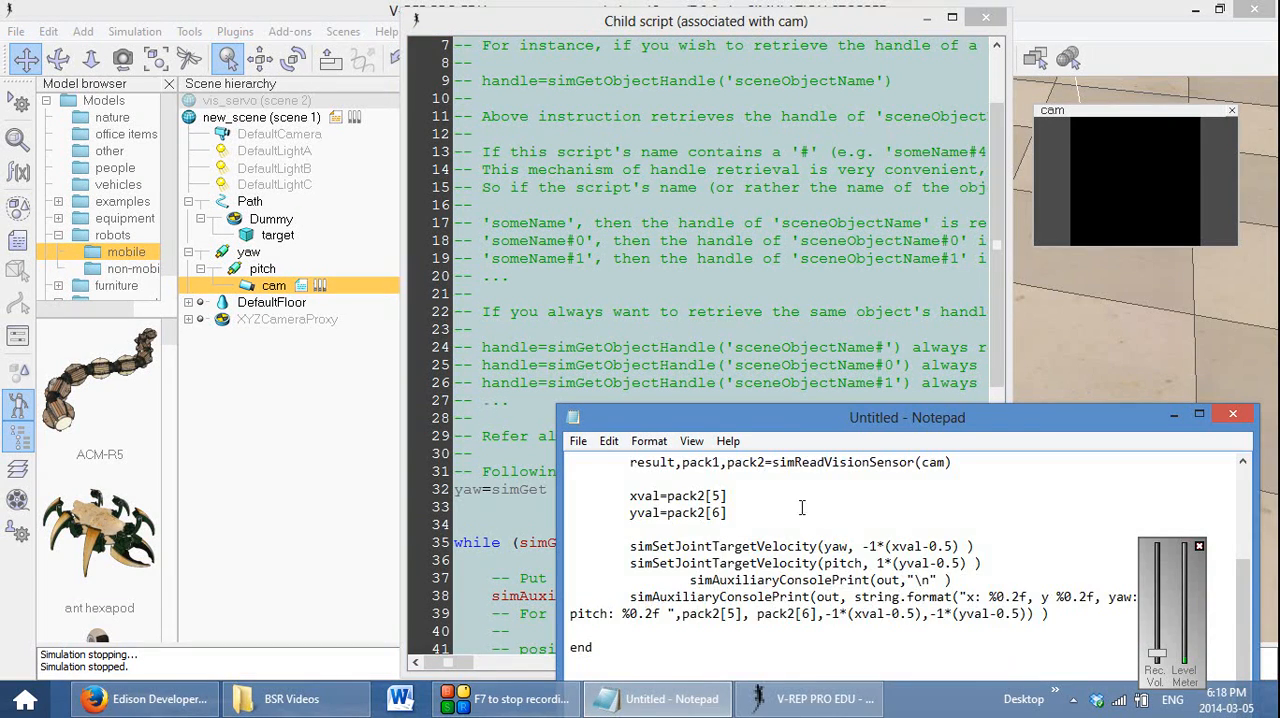
scroll(801, 520, "up", 4)
scroll(800, 537, "down", 1)
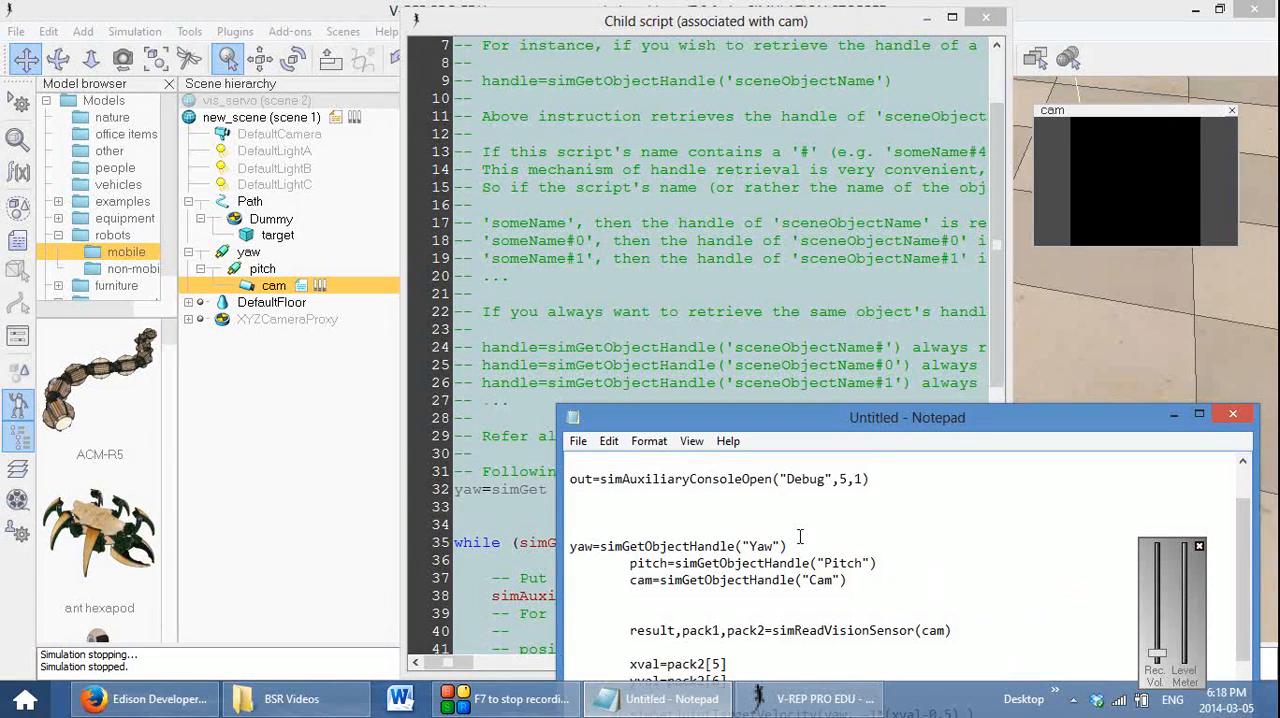
left_click(1173, 414)
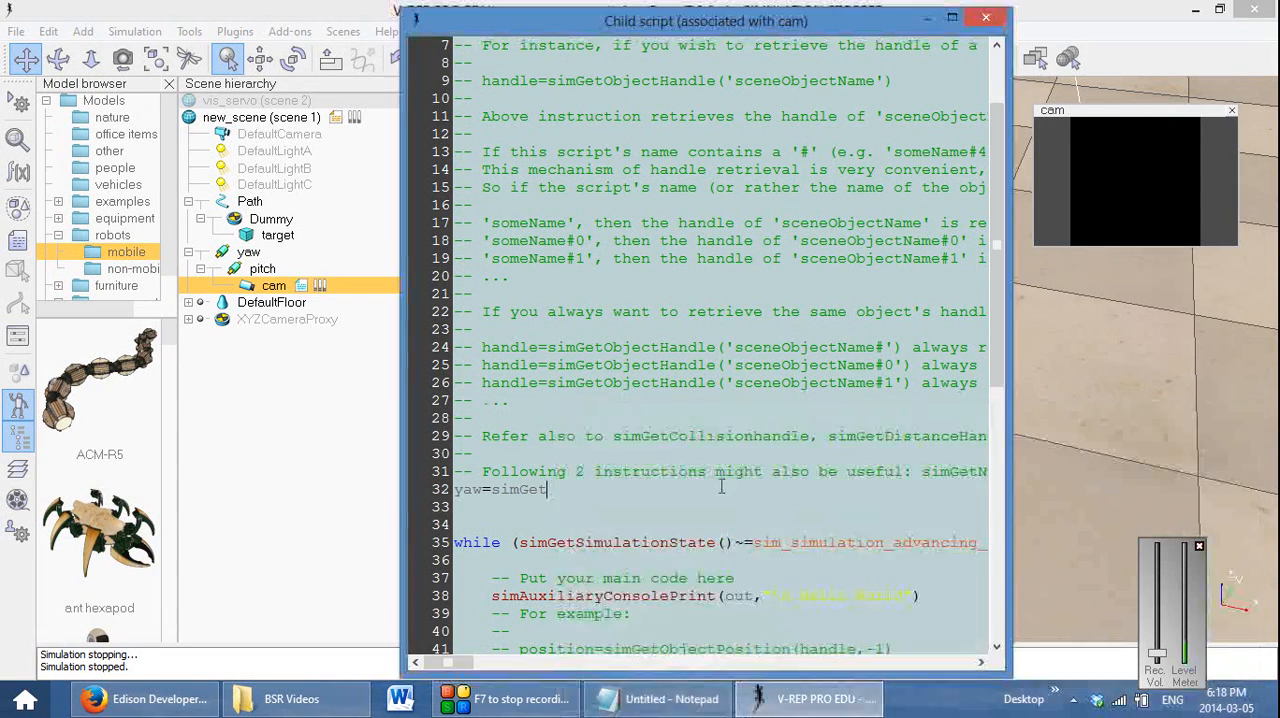
type("Objec")
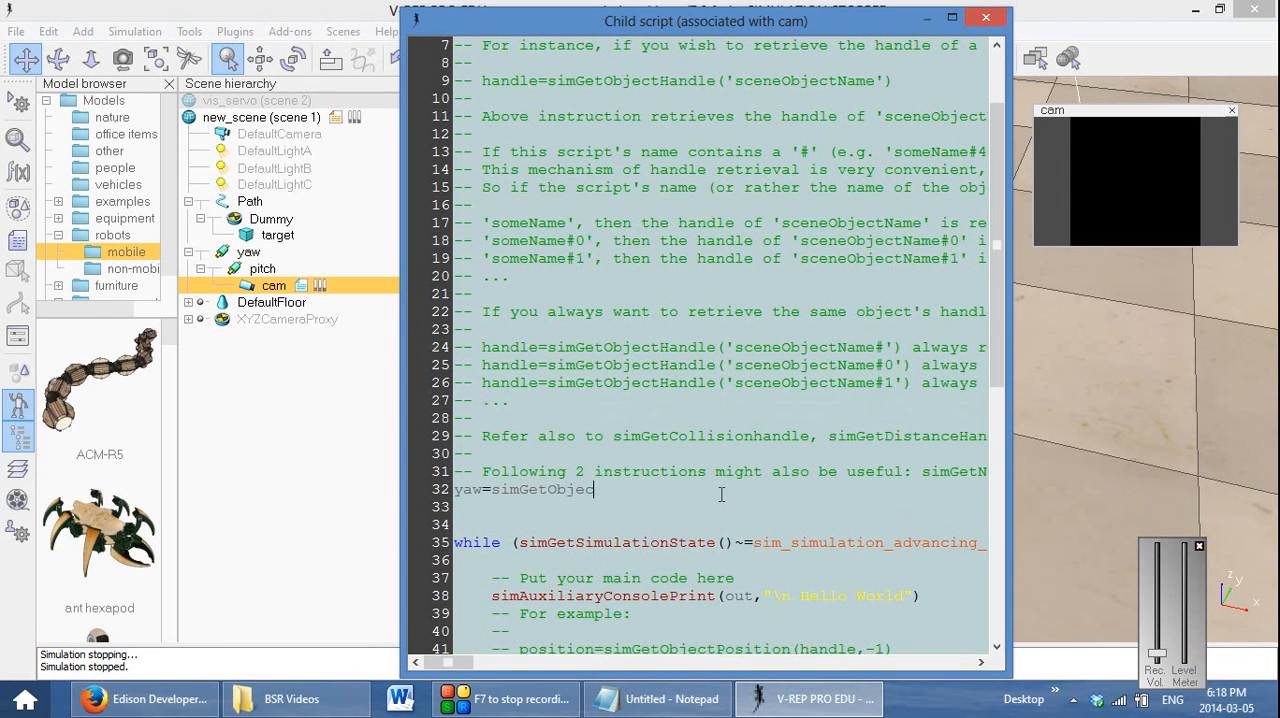
type("tHandl")
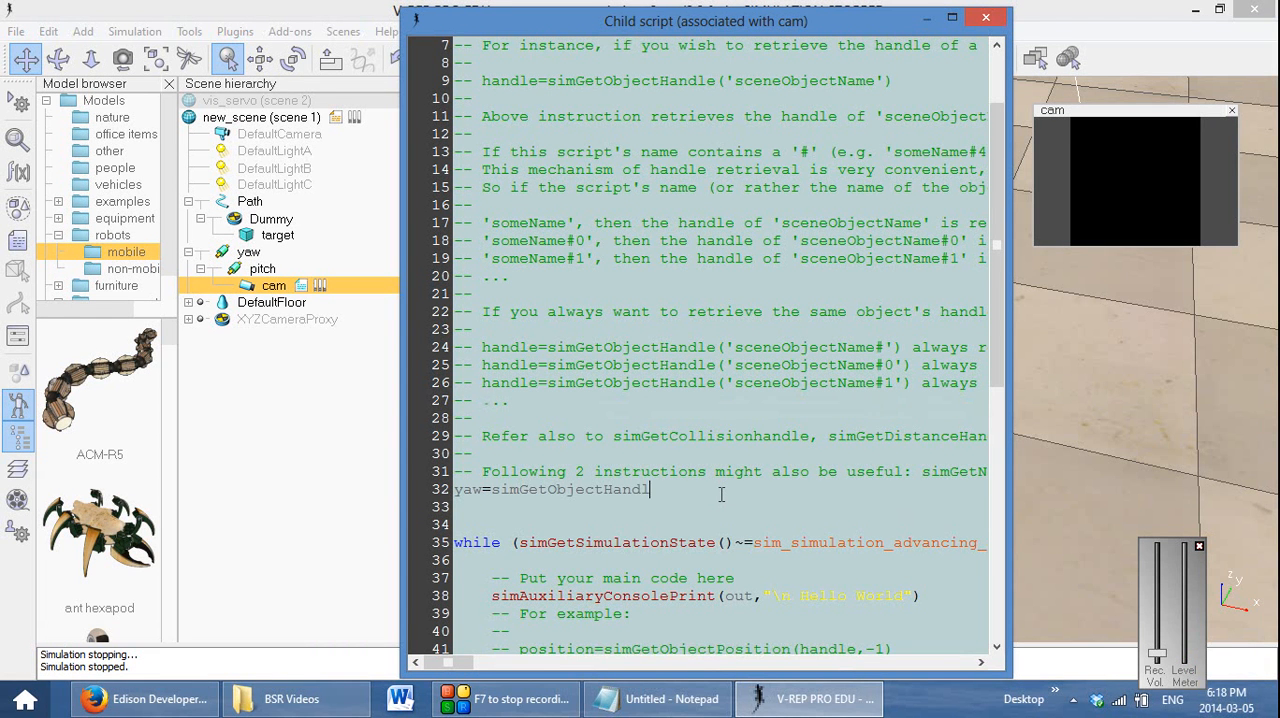
type("e(\"")
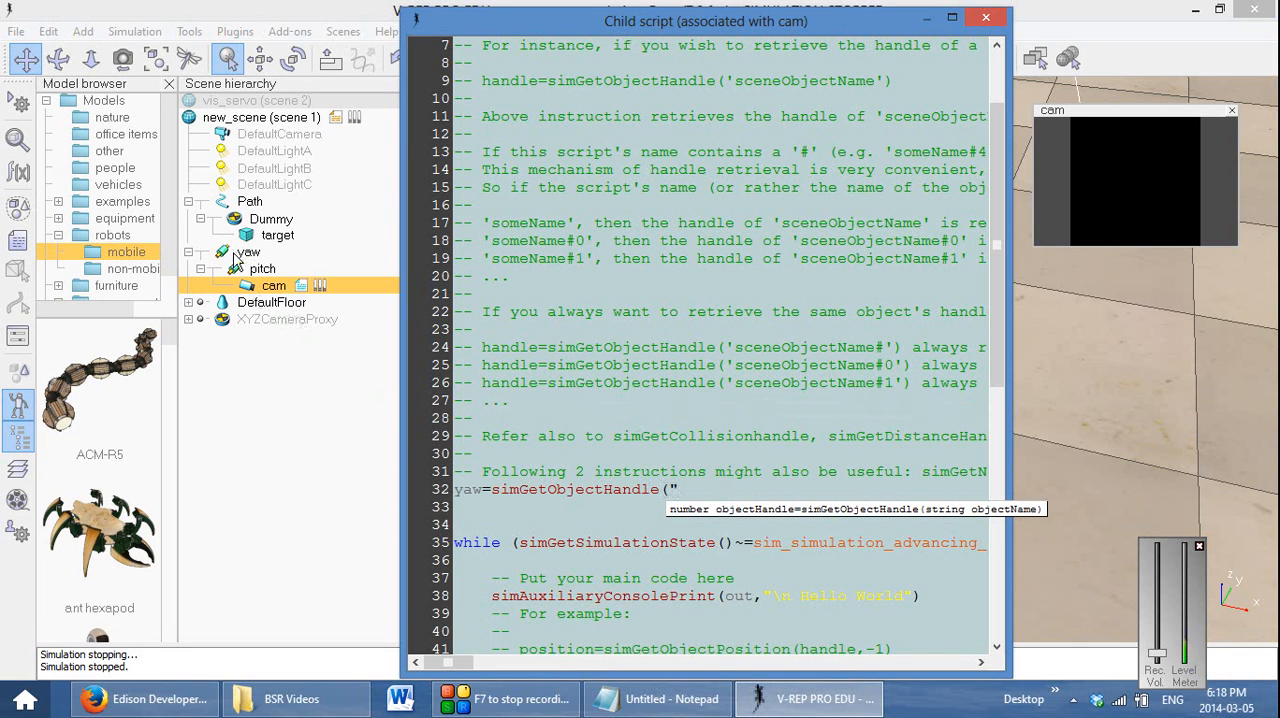
type("yaw")
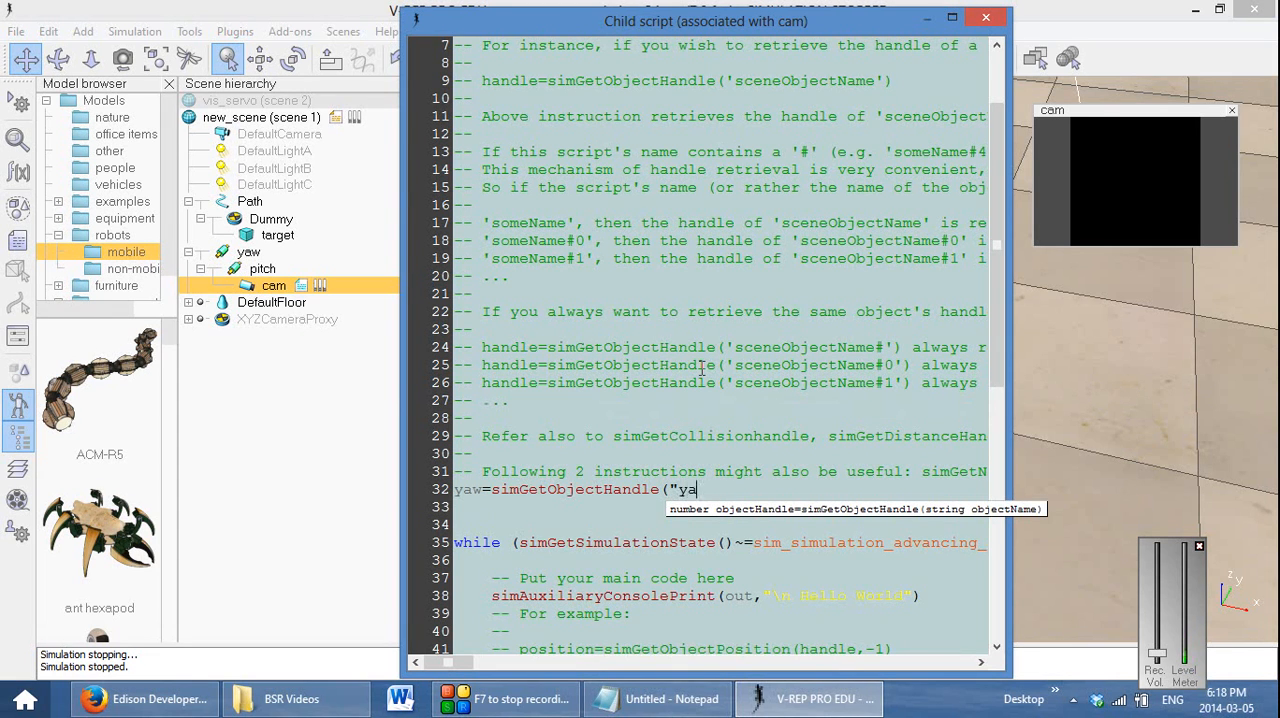
type("\"")
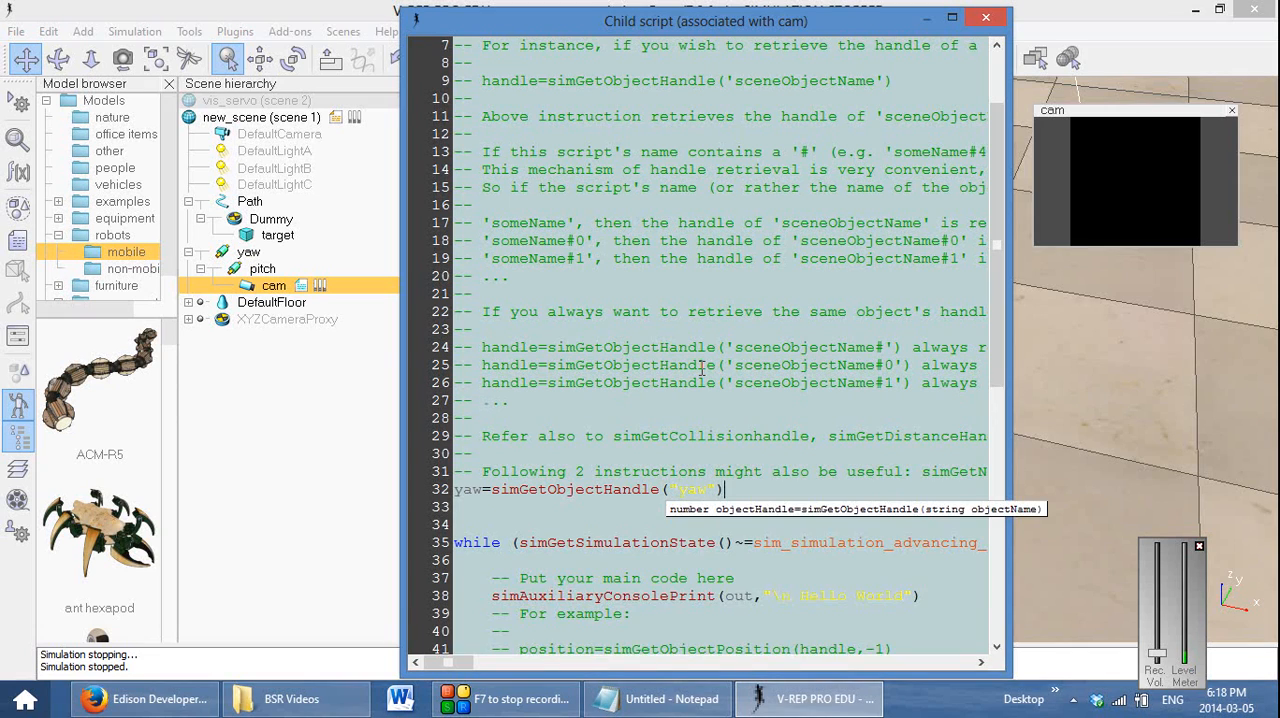
Add line 33 as pitch=simGetObjectHandle("pitch"), reusing the function call from the yaw line
key("Return")
type("pitch=")
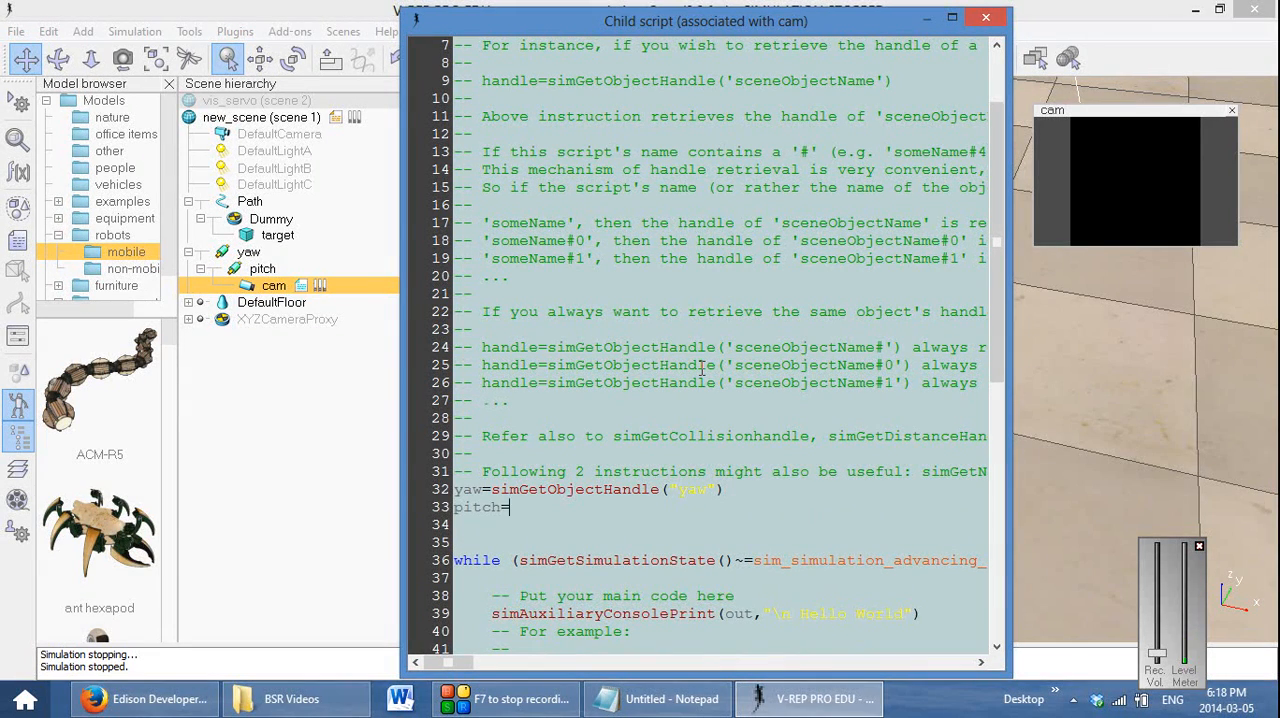
key("Up")
key("Left")
key("ctrl+shift+Right")
key("ctrl+shift+Right")
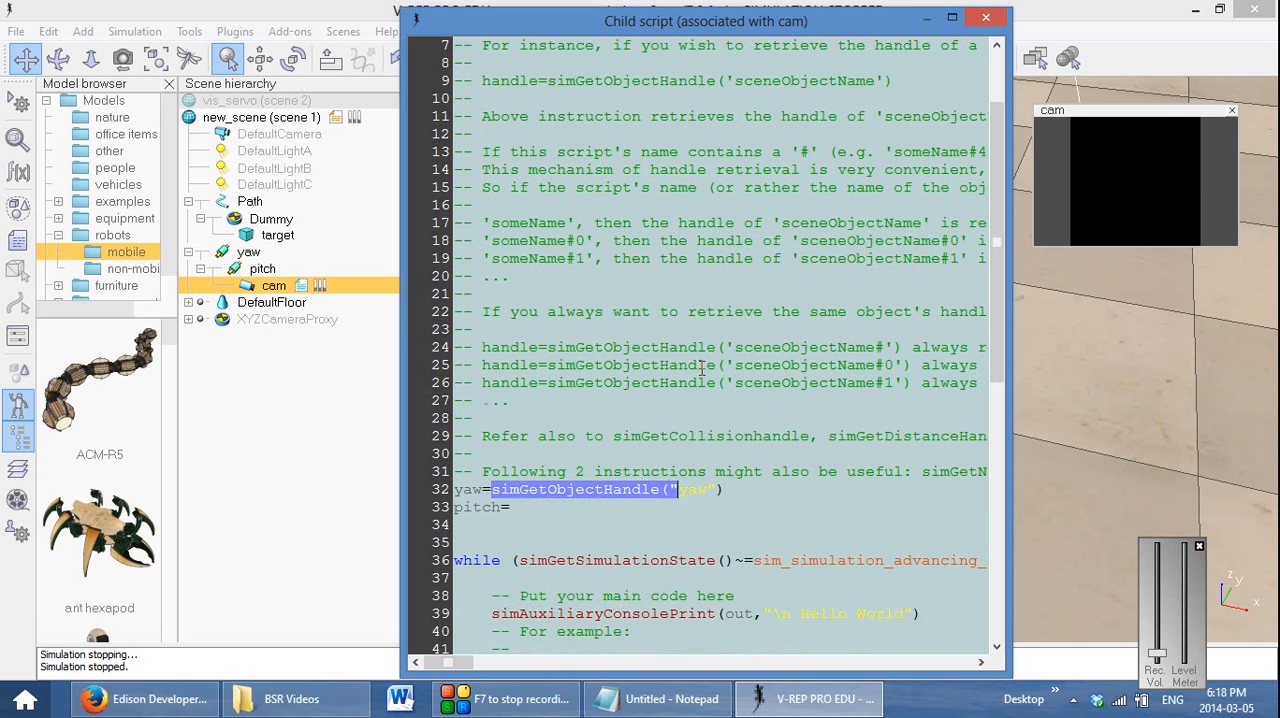
key("ctrl+c")
key("Down")
key("ctrl+v")
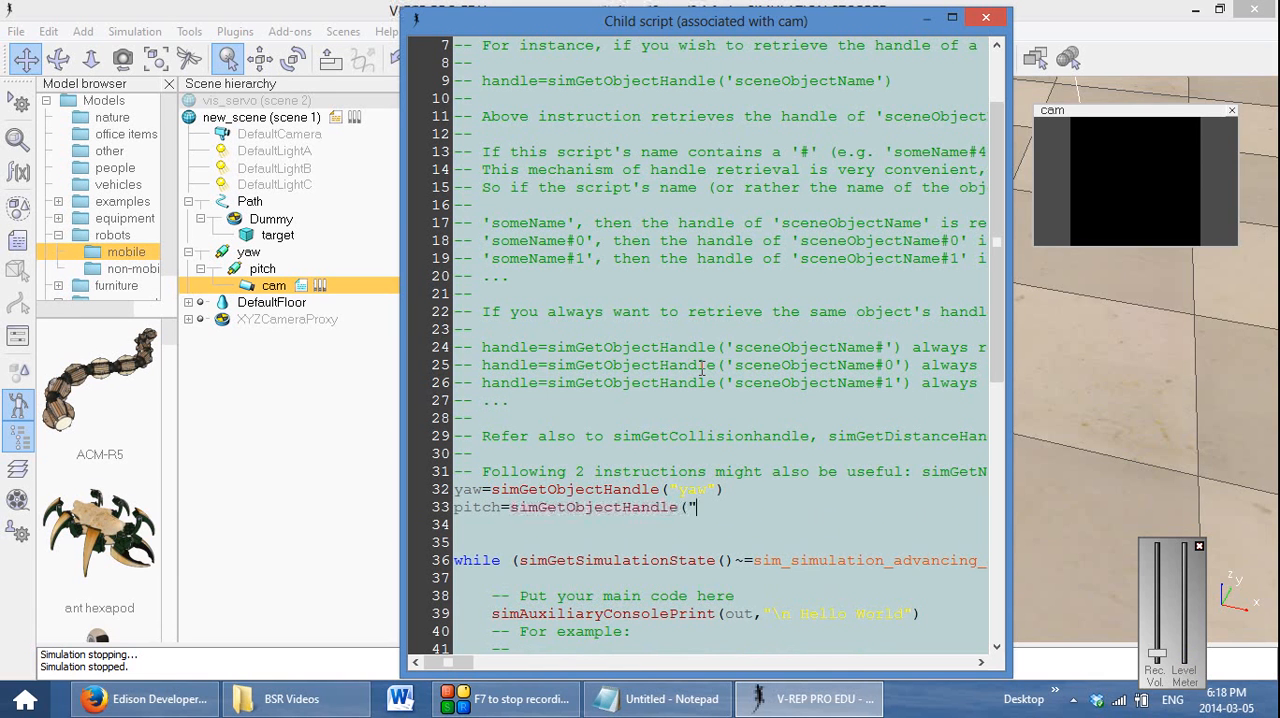
type("pitch\")")
Add line 34 as cam=simGetObjectHandle("cam") below the pitch handle
key("Return")
type("cam=")
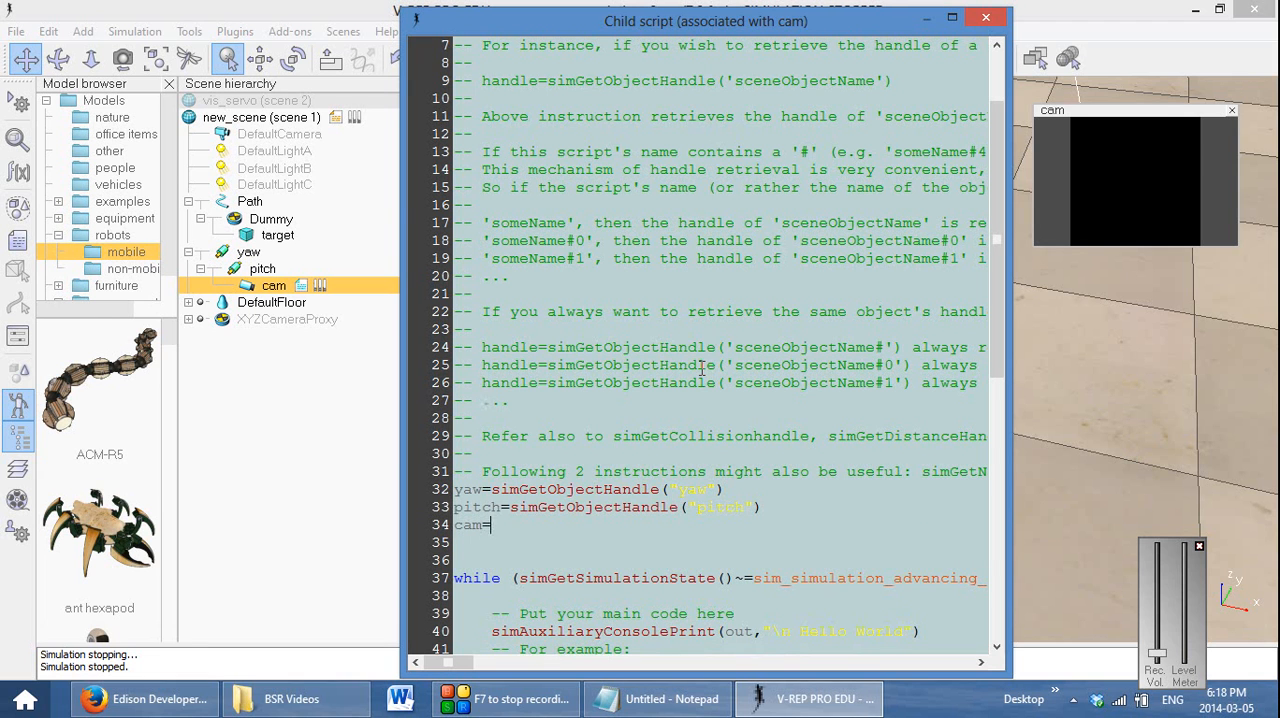
type("simG")
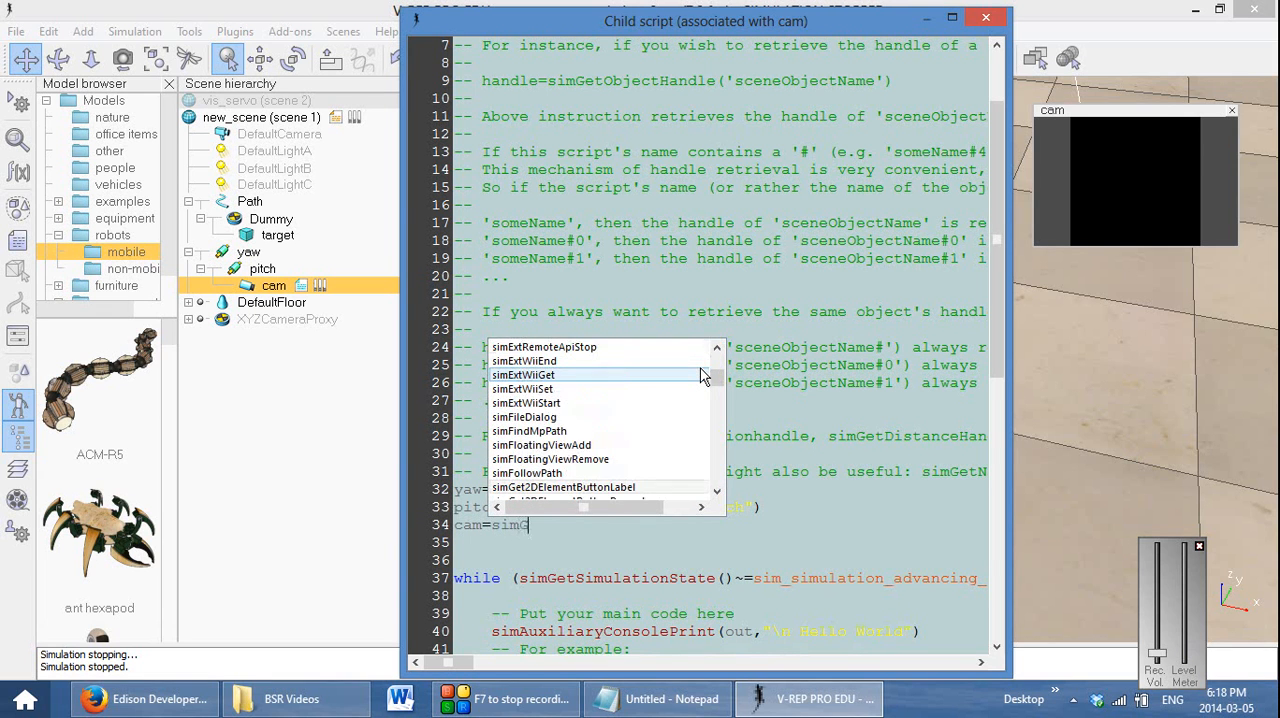
type("etObjectH")
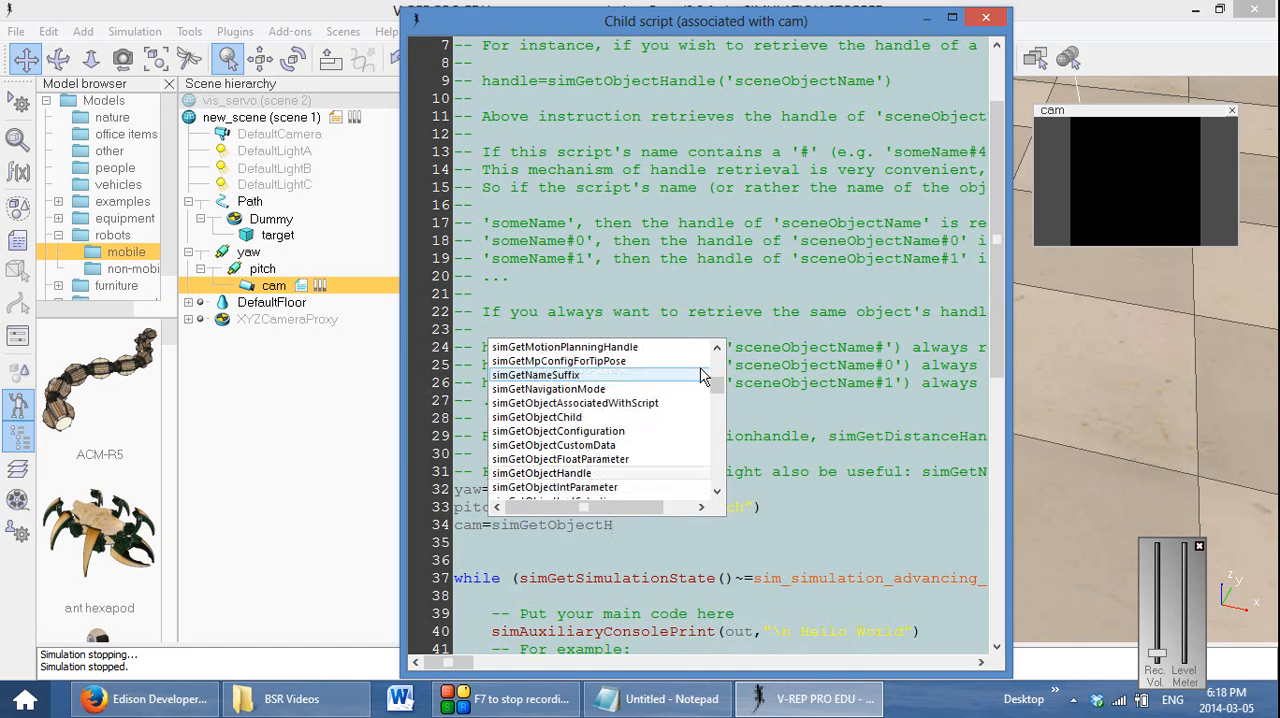
type("andle(")
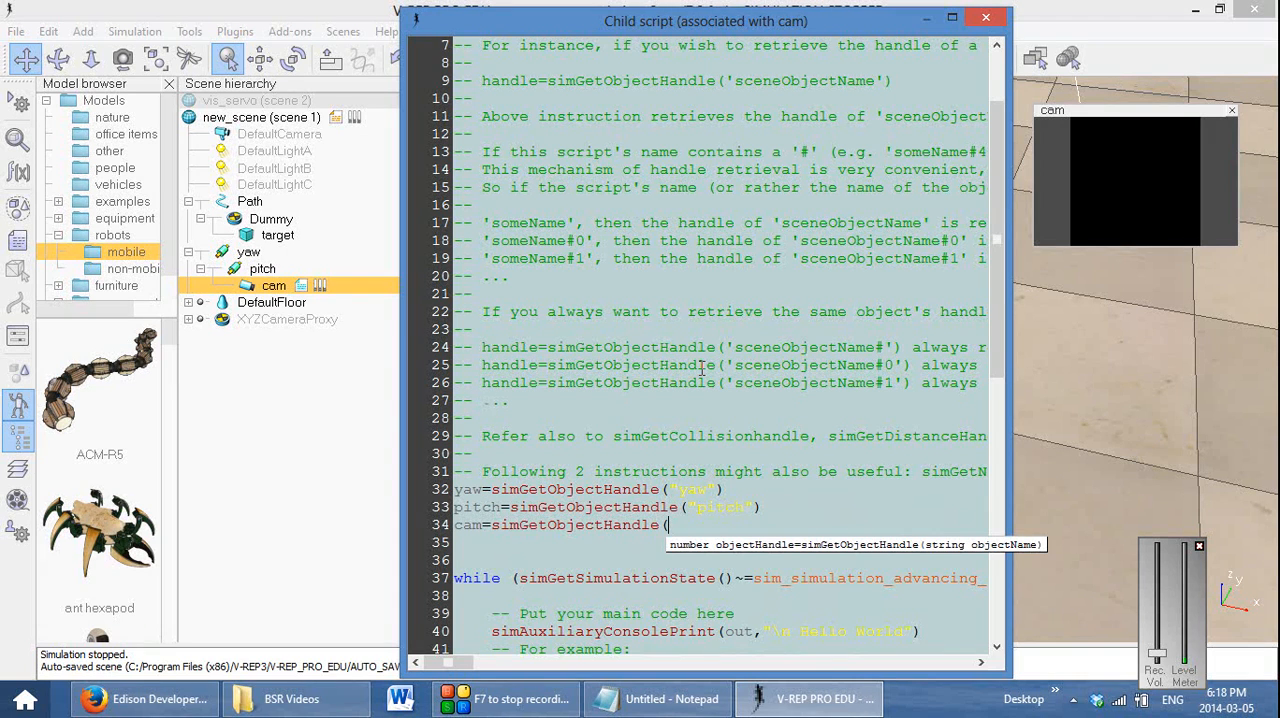
type("\"cam\"")
Make room beside the child script window and test the handle code by running the simulation, reviewing the status messages and stopping it
left_click_drag(686, 20, 518, 14)
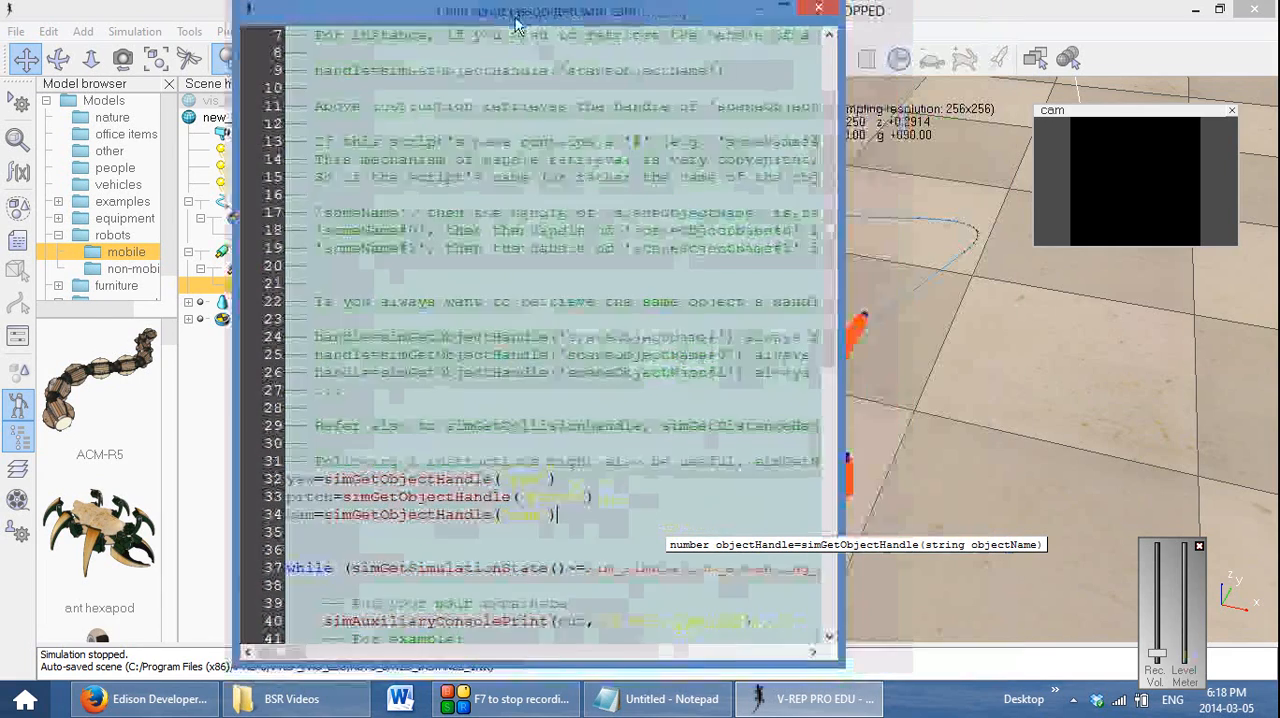
left_click_drag(844, 666, 720, 500)
left_click(802, 61)
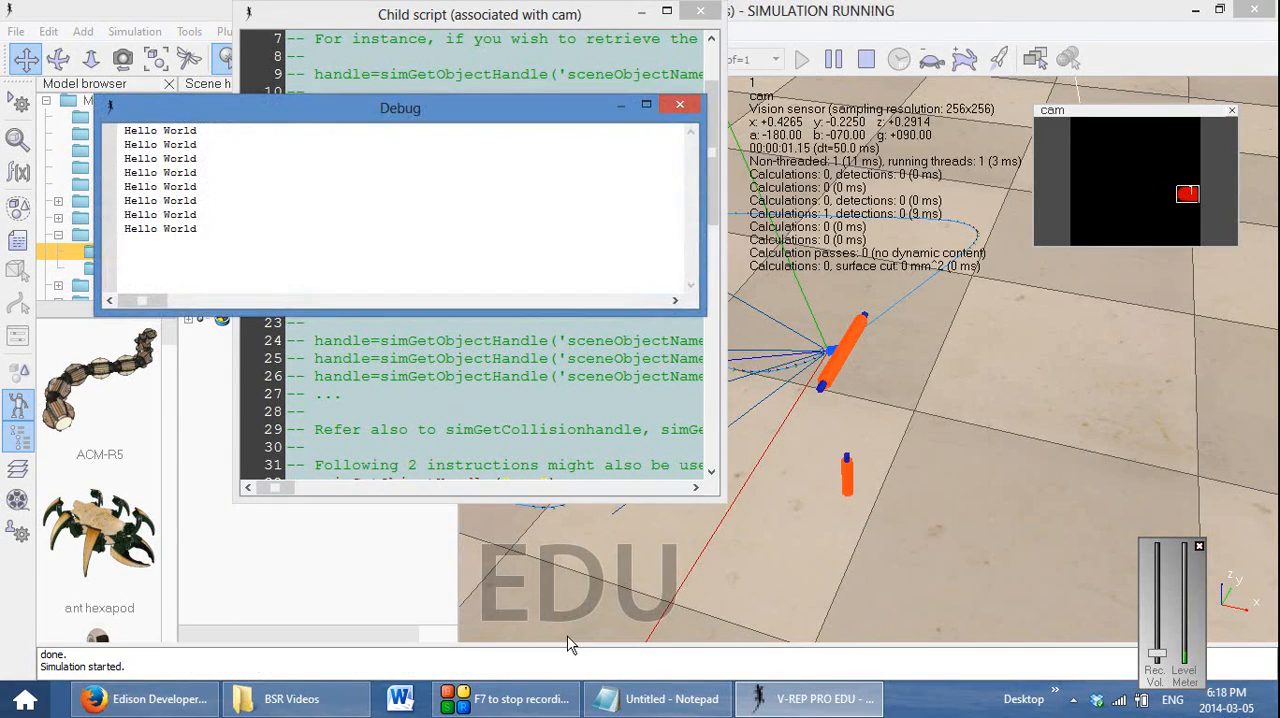
left_click_drag(566, 645, 571, 478)
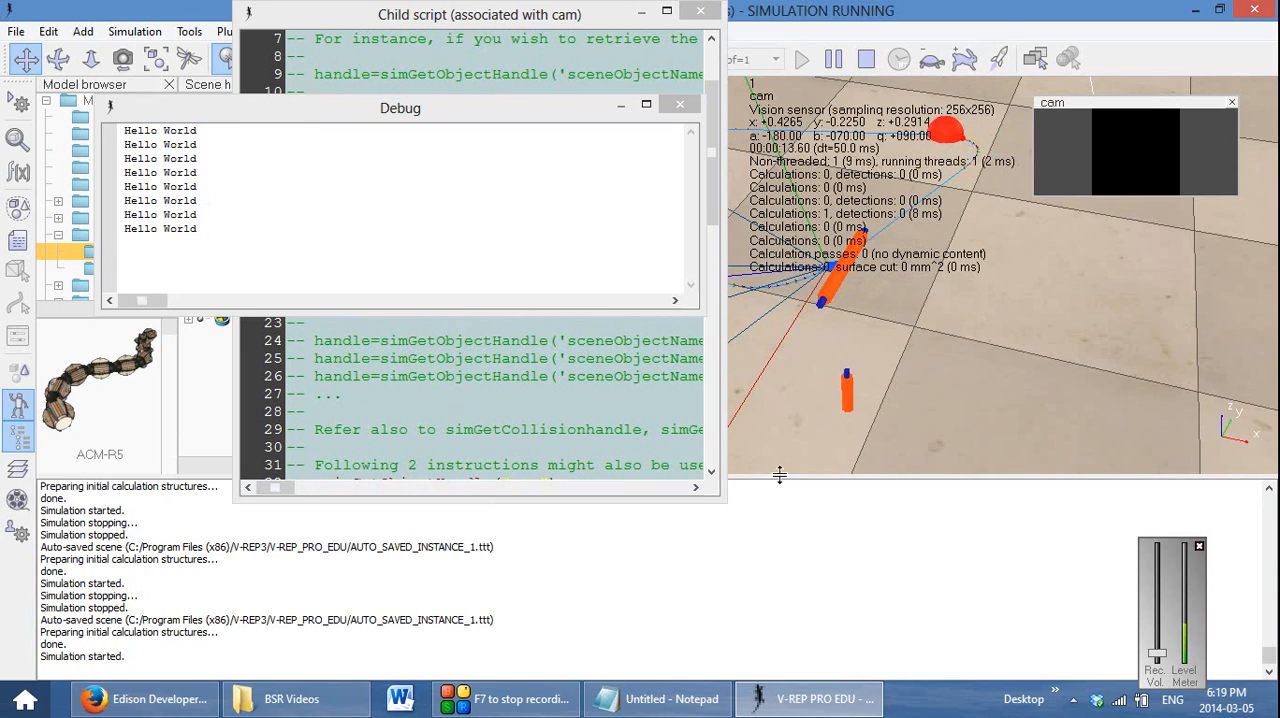
left_click_drag(780, 478, 780, 606)
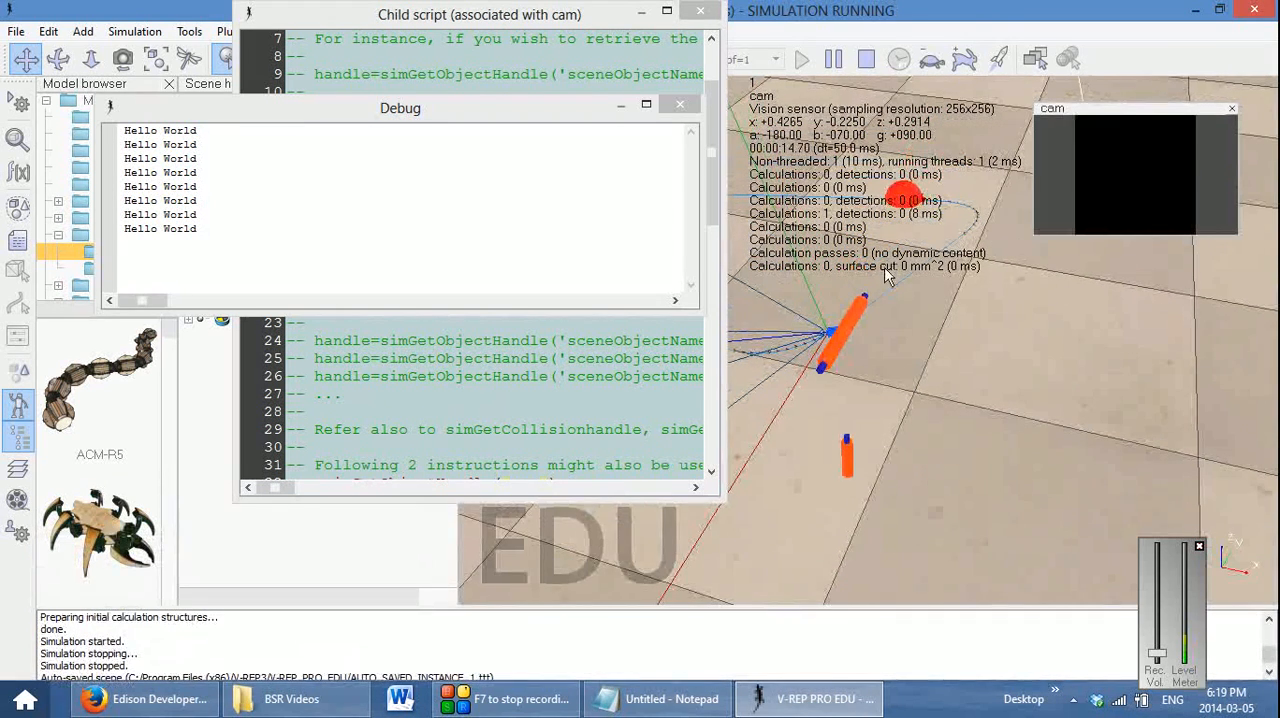
left_click(868, 61)
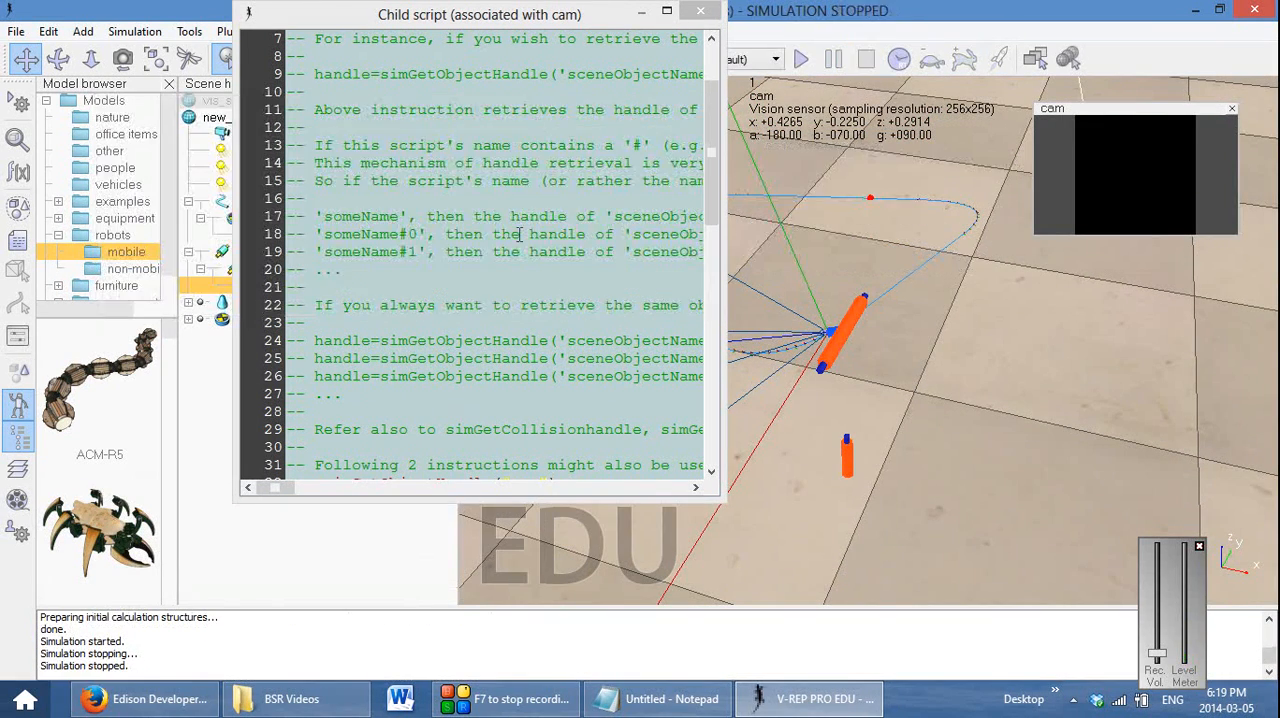
left_click_drag(716, 497, 845, 595)
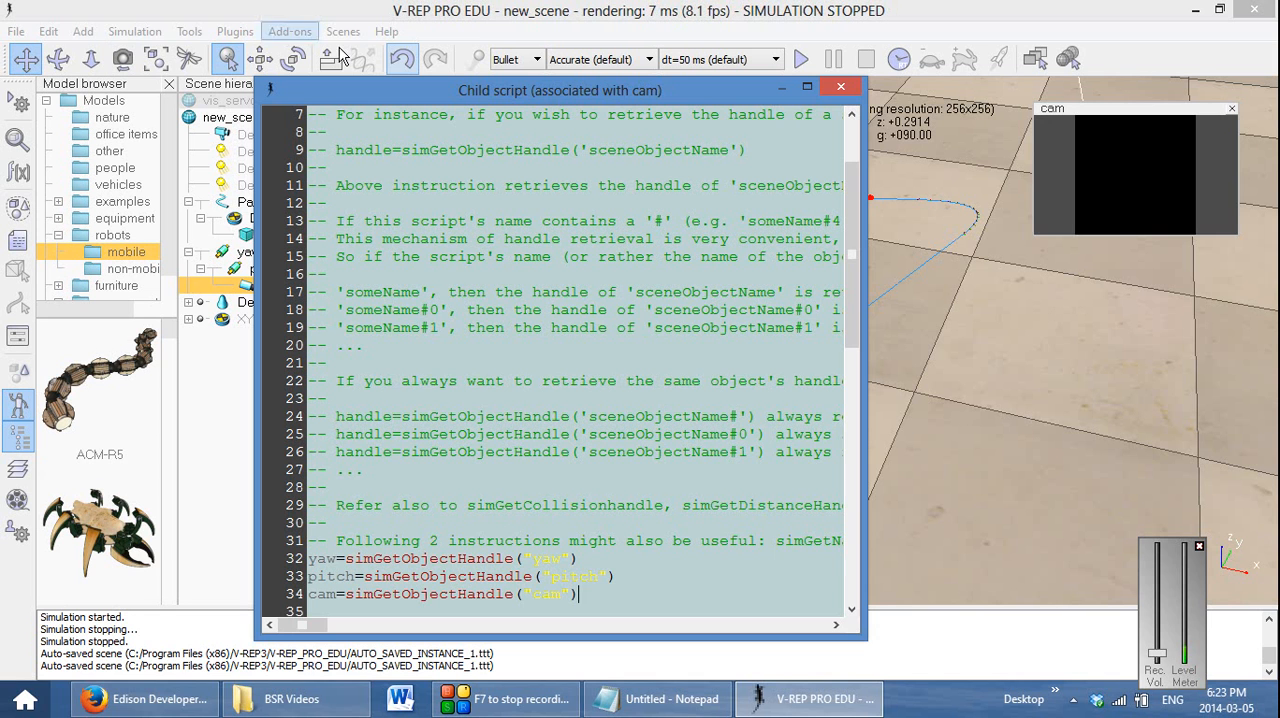
Open the V-REP User Manual's Vision sensors page under Scene objects and go to its related API functions
left_click(386, 31)
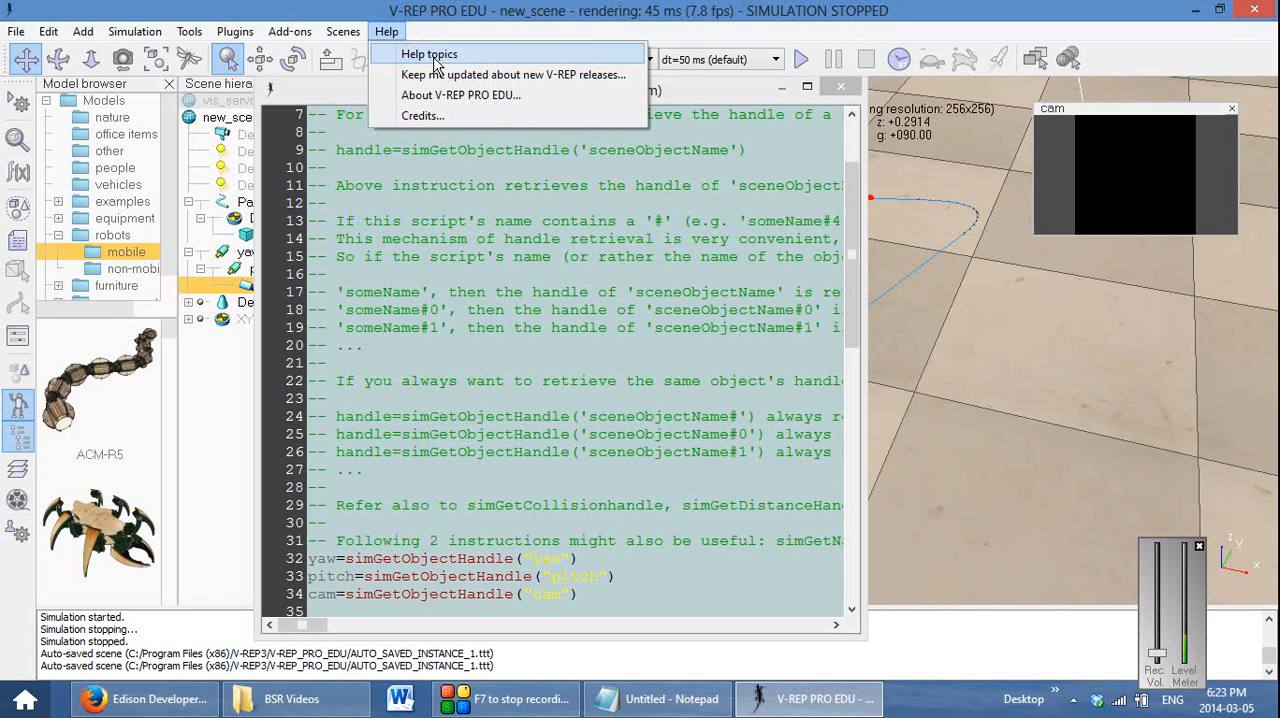
left_click(428, 47)
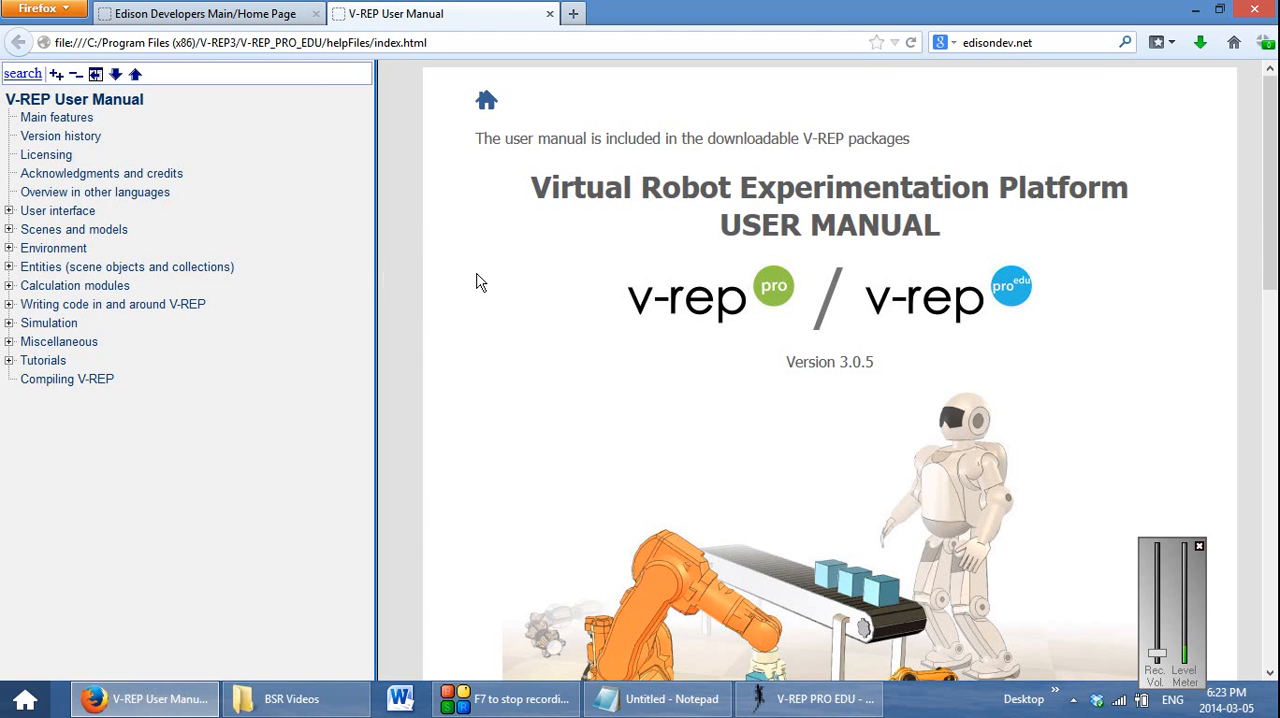
left_click(8, 267)
left_click(24, 286)
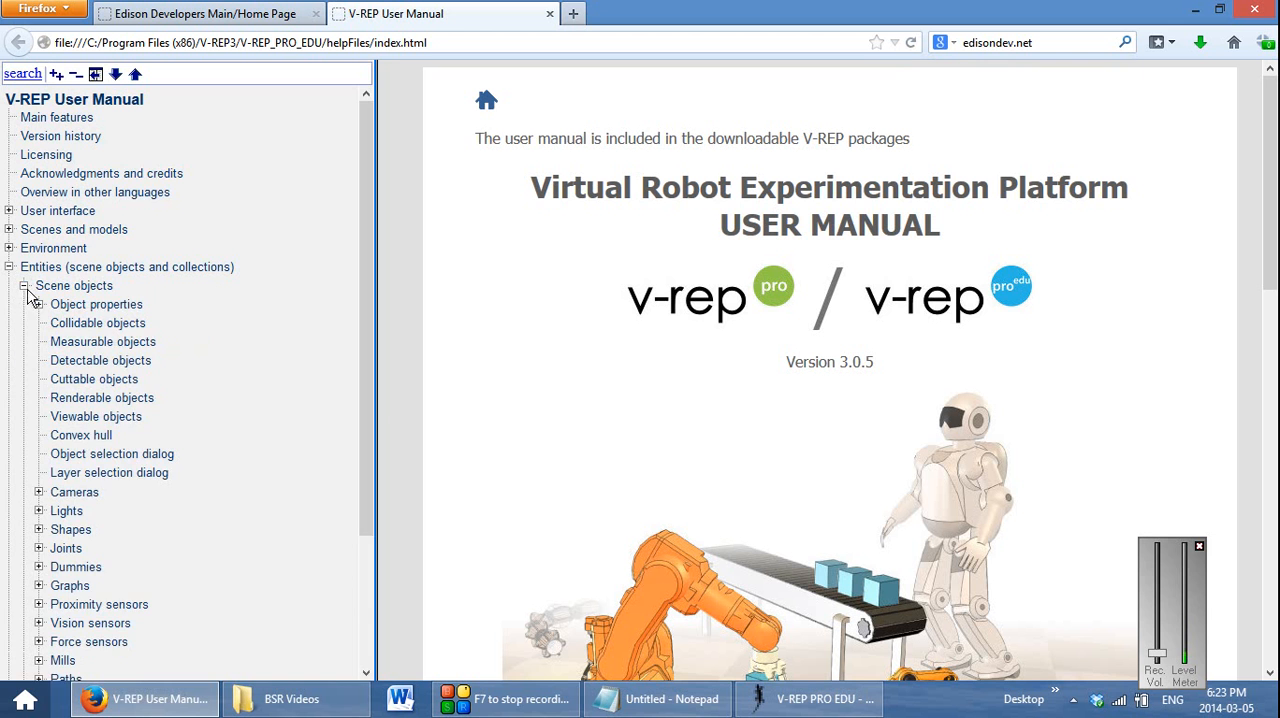
scroll(128, 338, "down", 2)
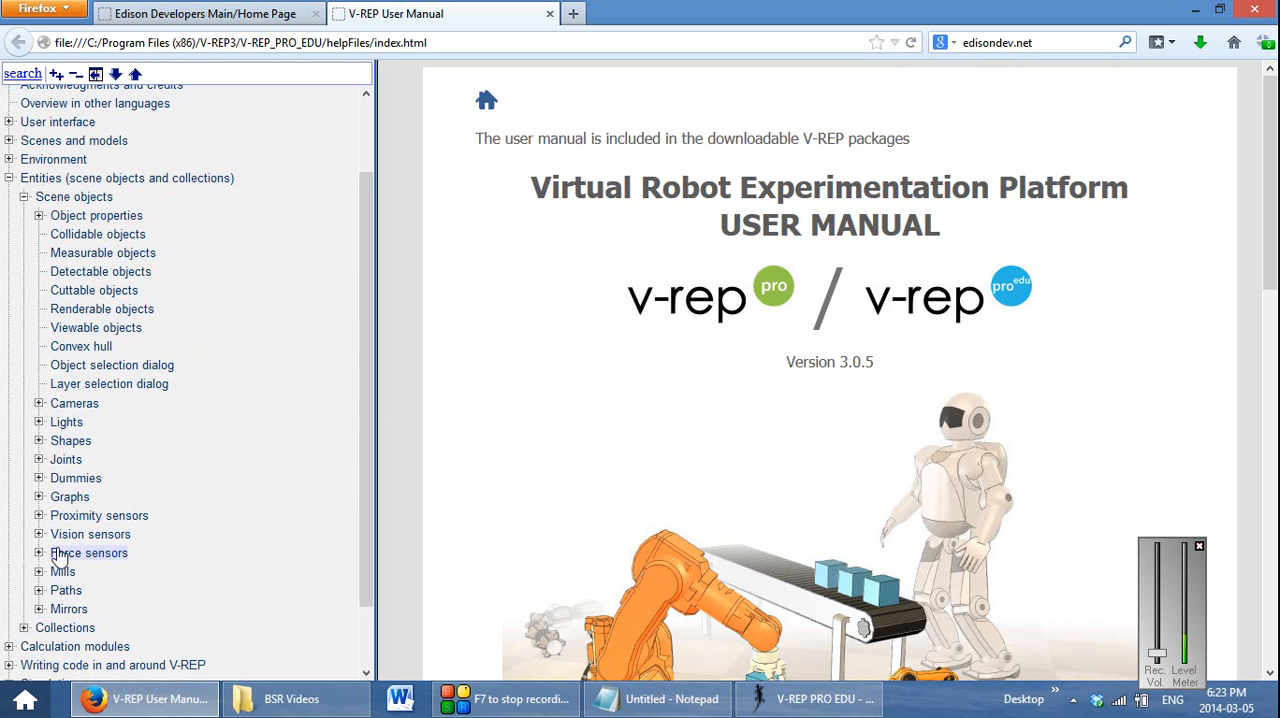
left_click(54, 537)
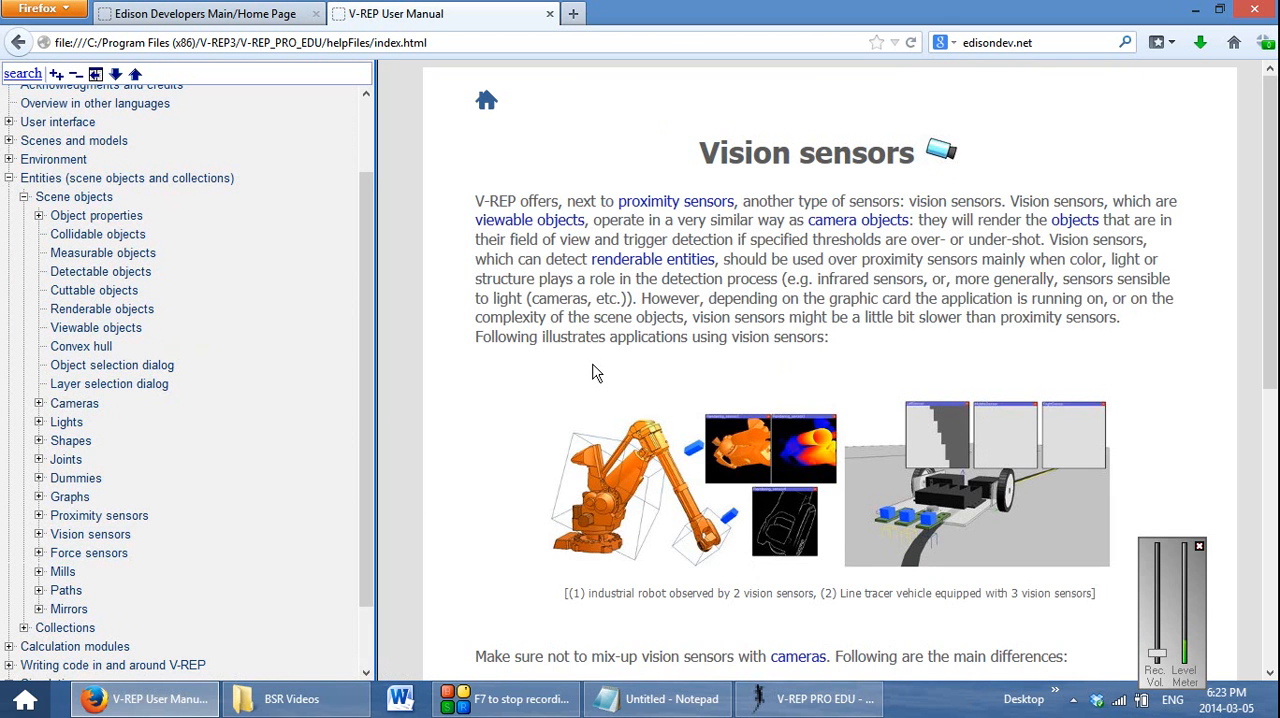
scroll(731, 326, "down", 5)
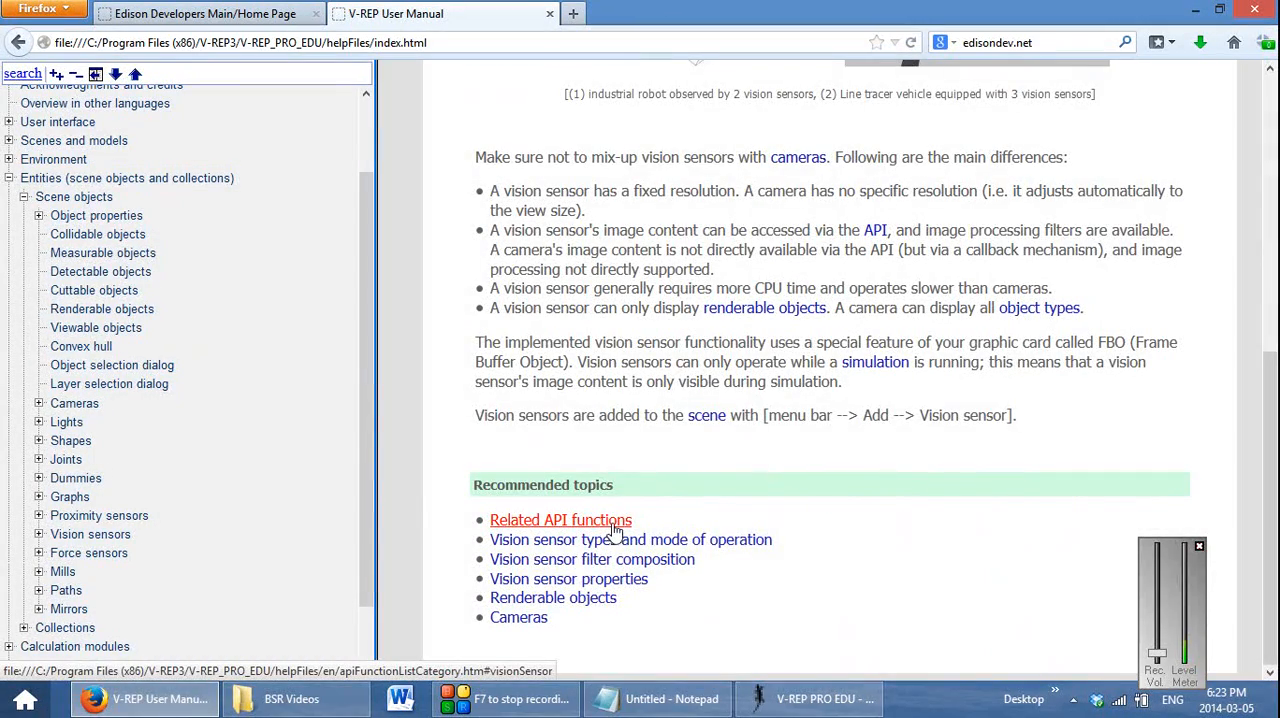
left_click(614, 530)
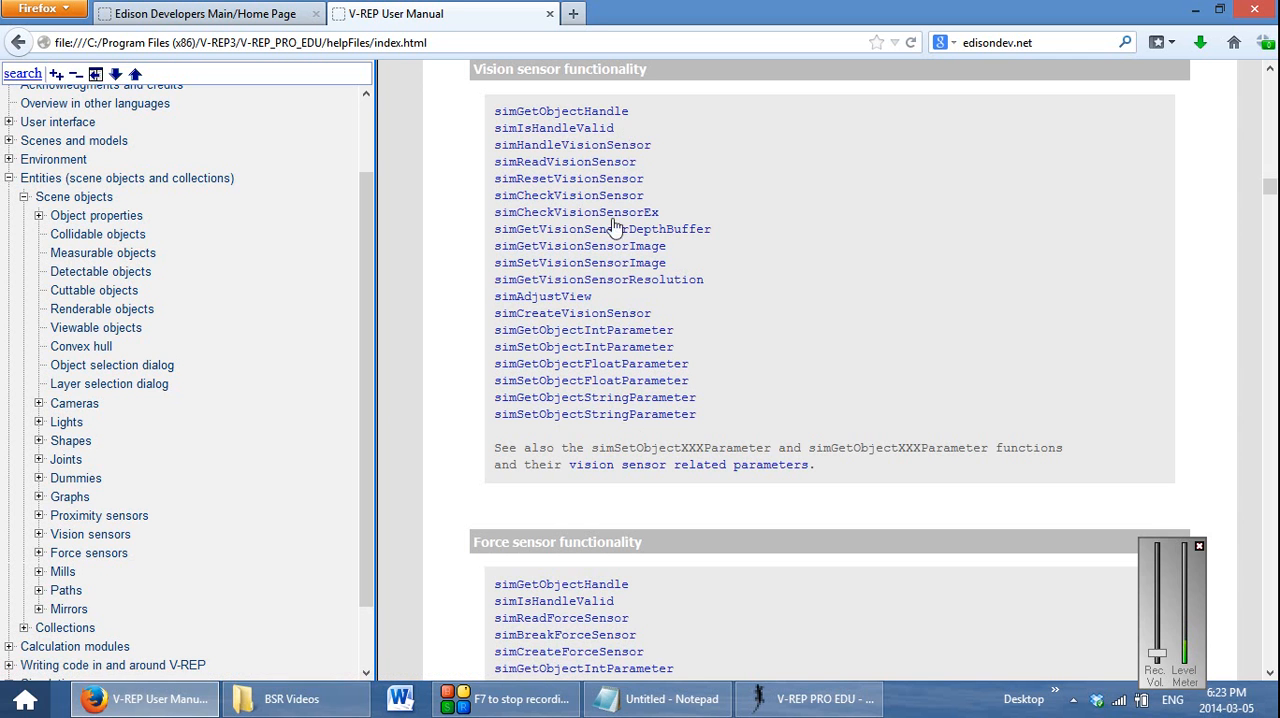
Check the Notepad reference for the sensor call and read the manual's simReadVisionSensor entry, including its Lua synopsis and return values
left_click(680, 699)
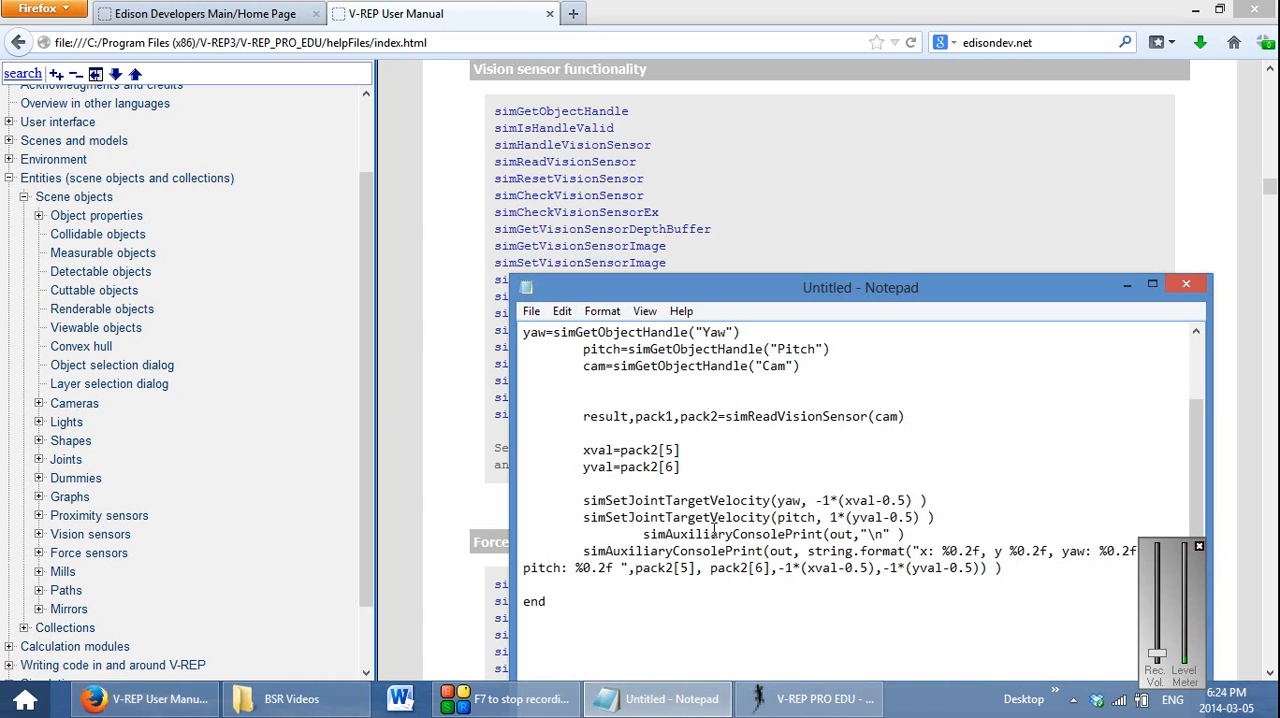
left_click(1126, 285)
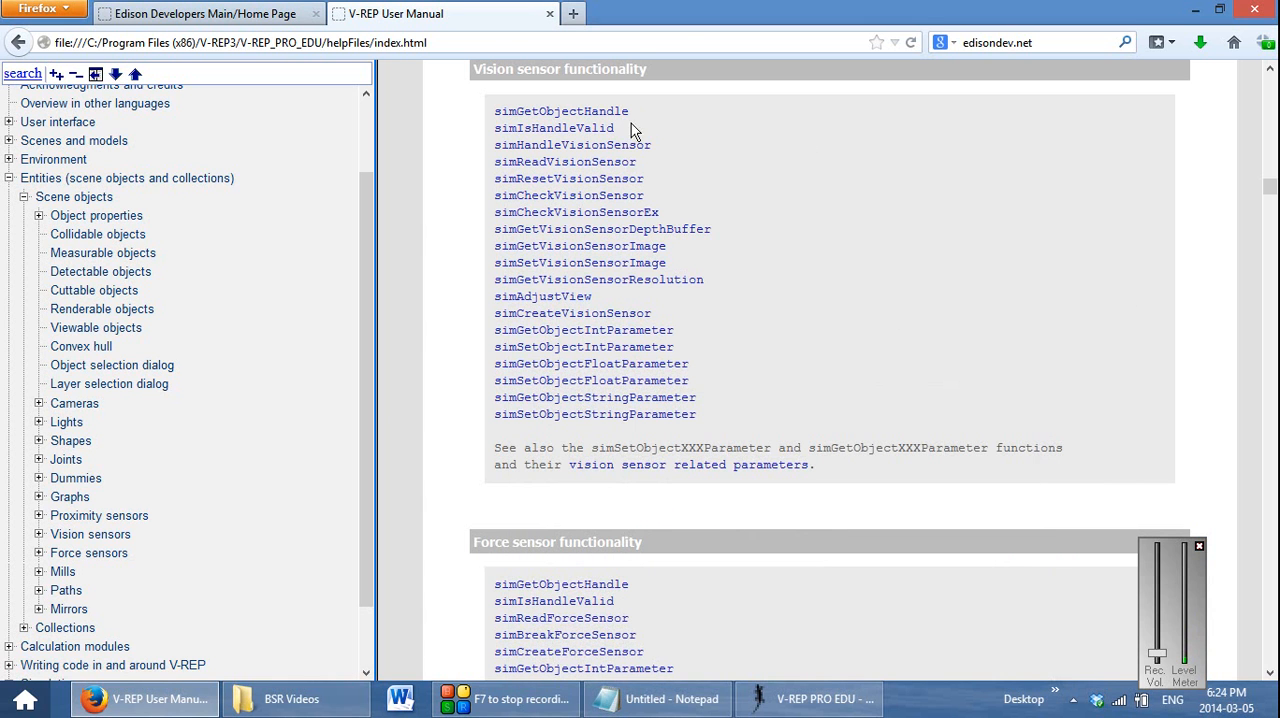
left_click(619, 165)
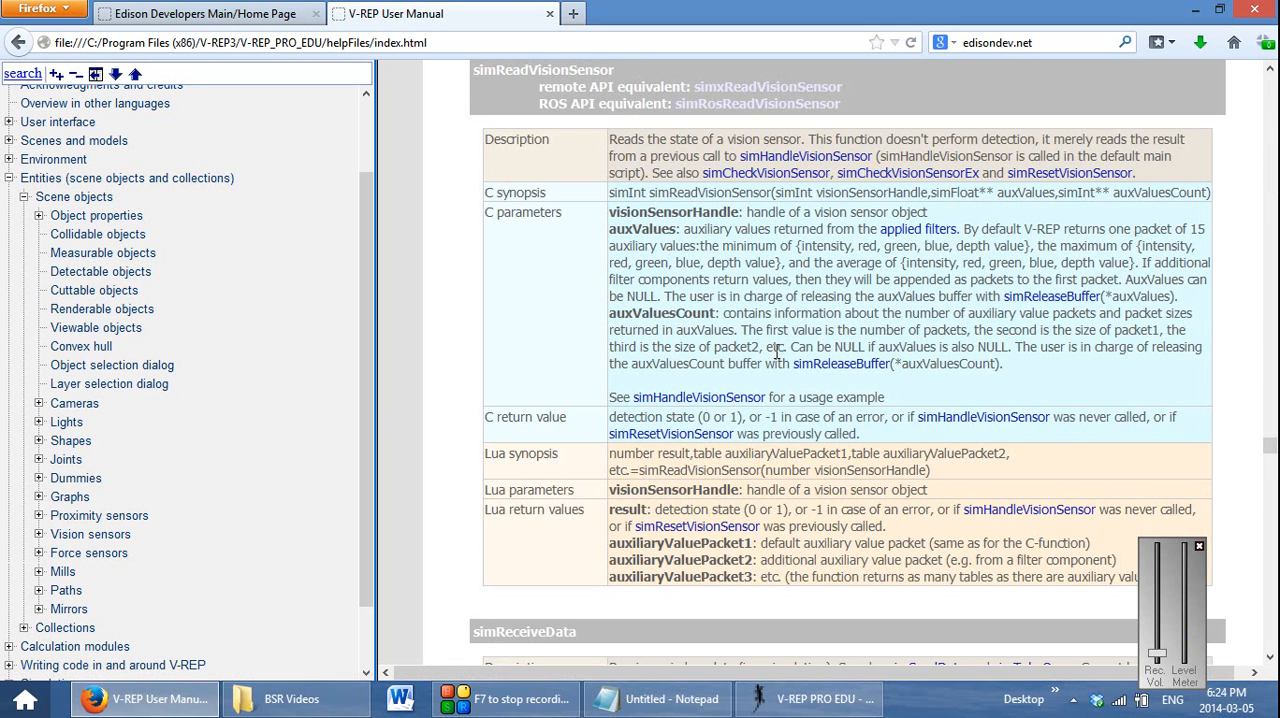
left_click_drag(376, 204, 186, 204)
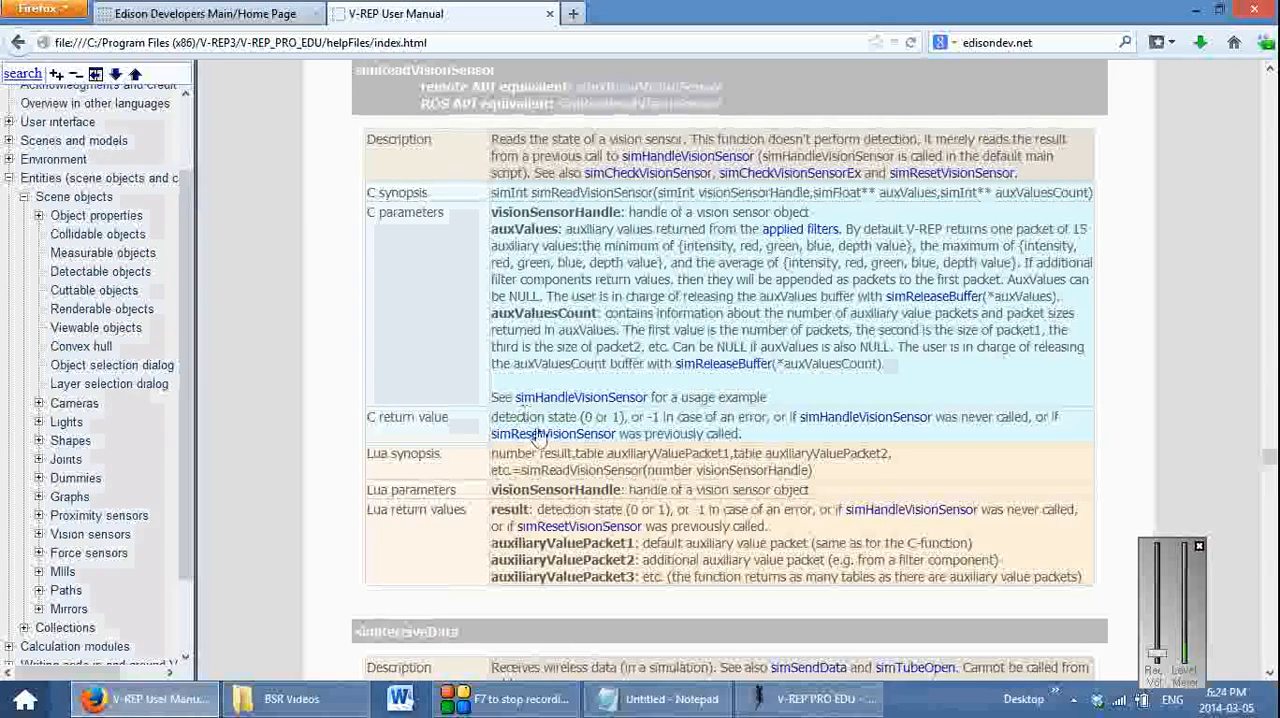
scroll(530, 430, "down", 2)
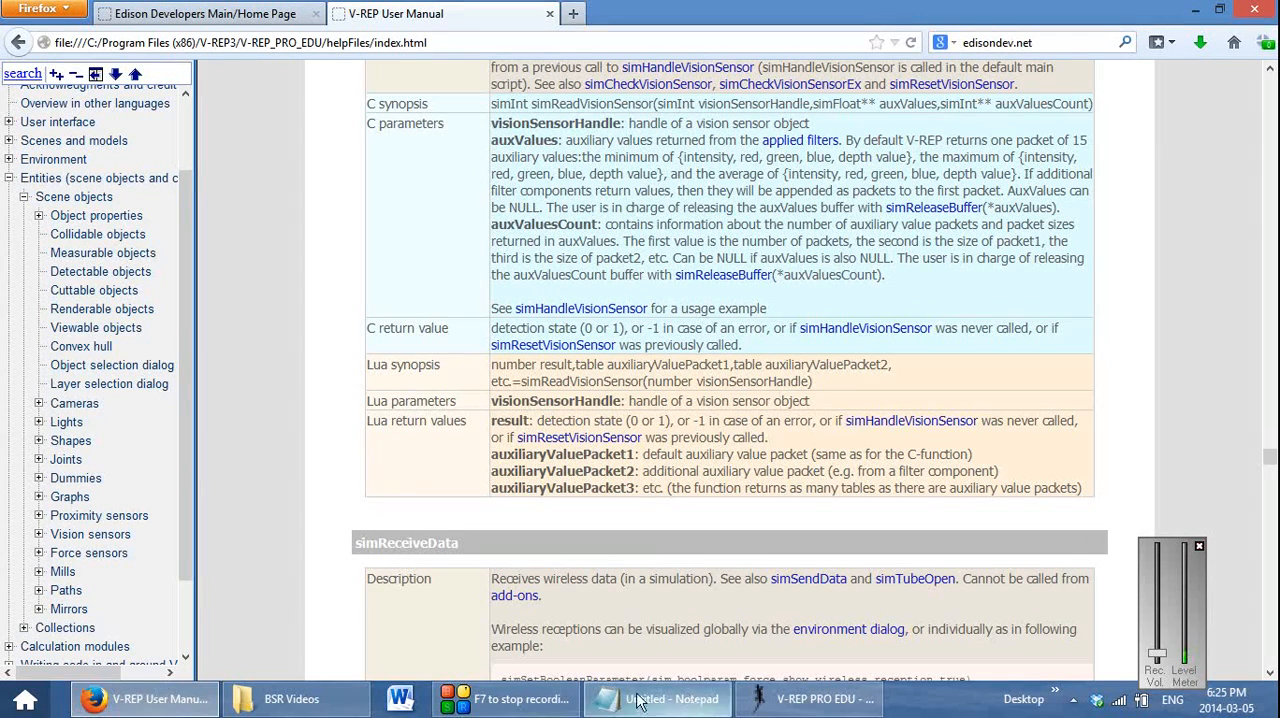
Switch back to the cam child script in V-REP PRO EDU
left_click(515, 701)
left_click(530, 706)
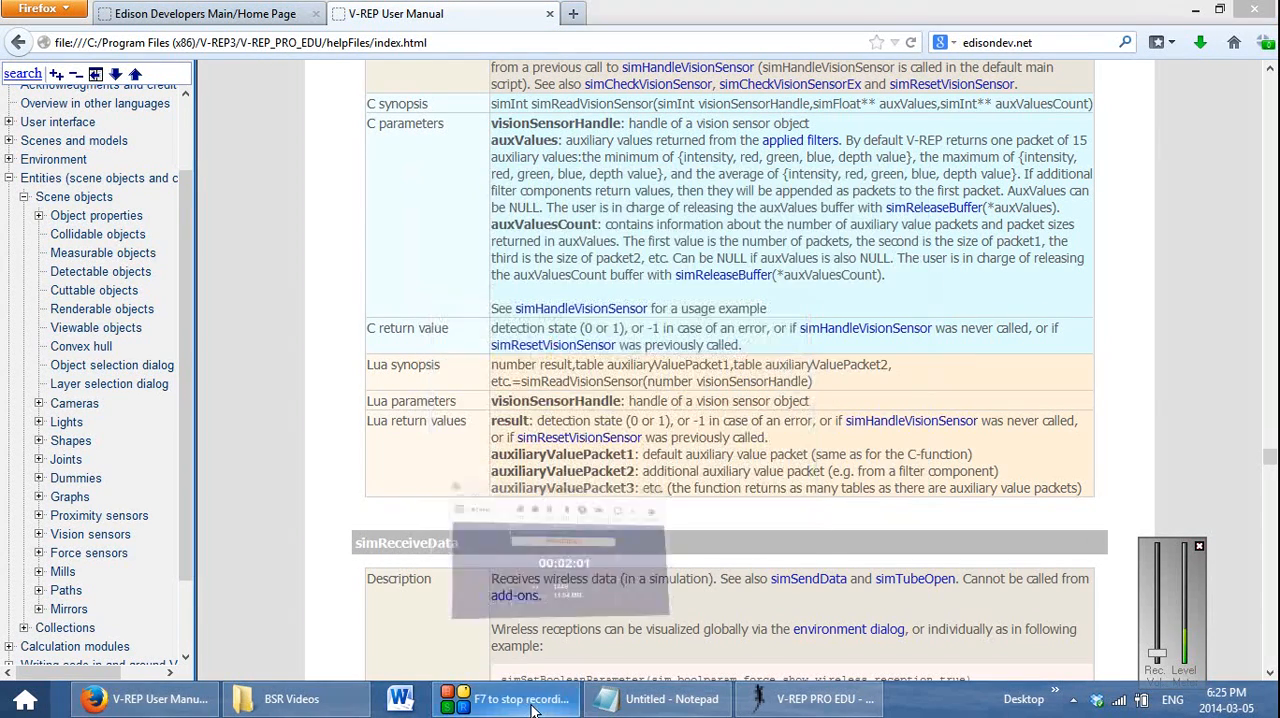
left_click(808, 712)
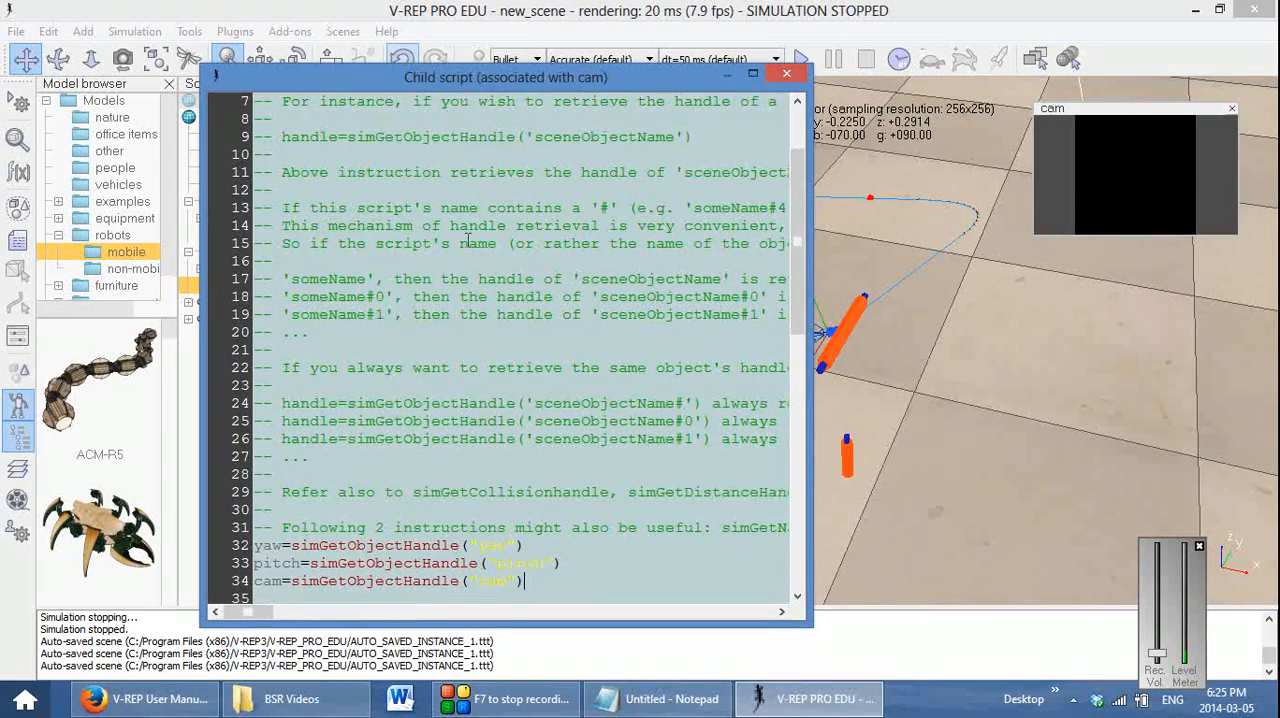
Copy the line result,pack1,pack2=simReadVisionSensor(cam) from the Notepad reference into cam's child script, below the Hello World console print in the while loop
scroll(499, 373, "down", 6)
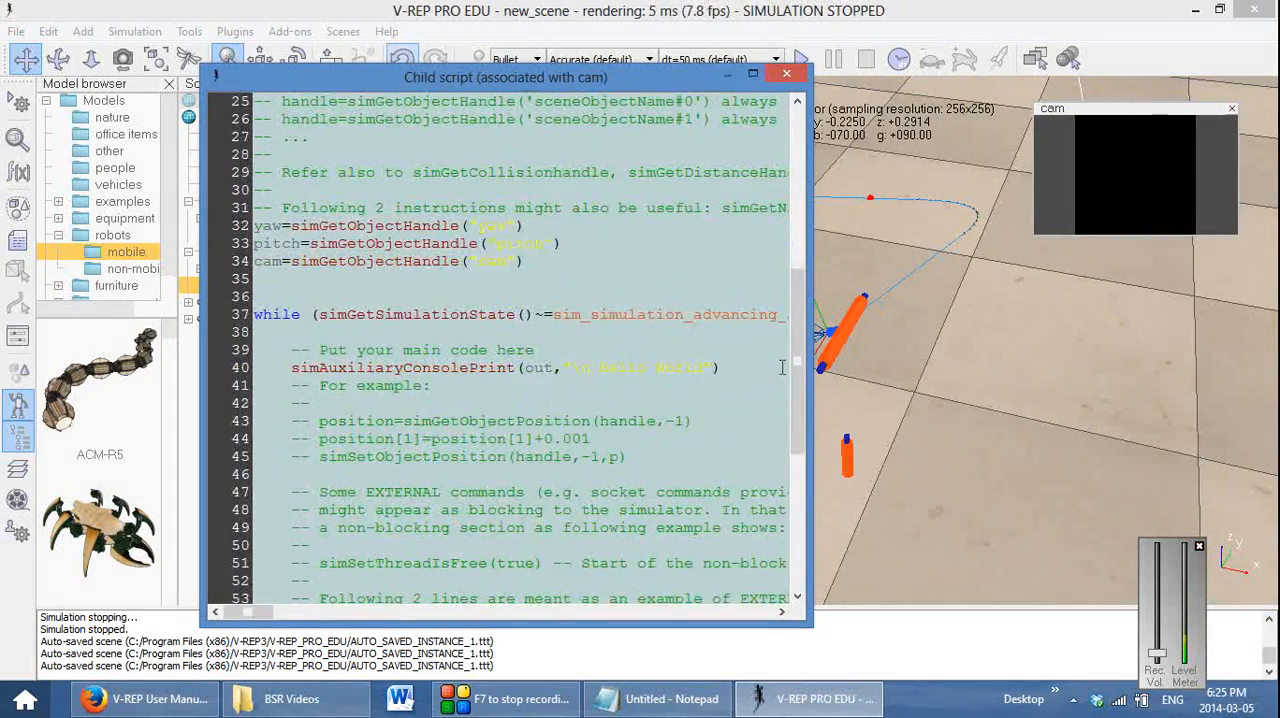
left_click(783, 367)
key("Return")
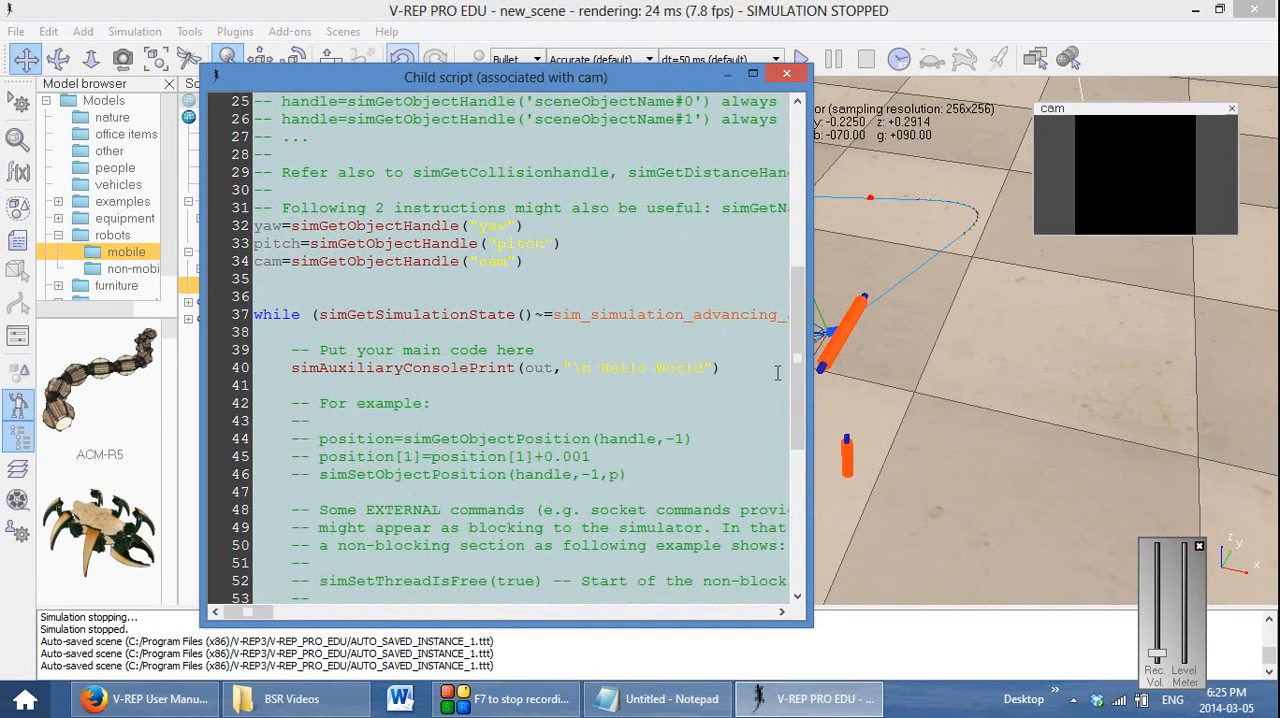
left_click(686, 697)
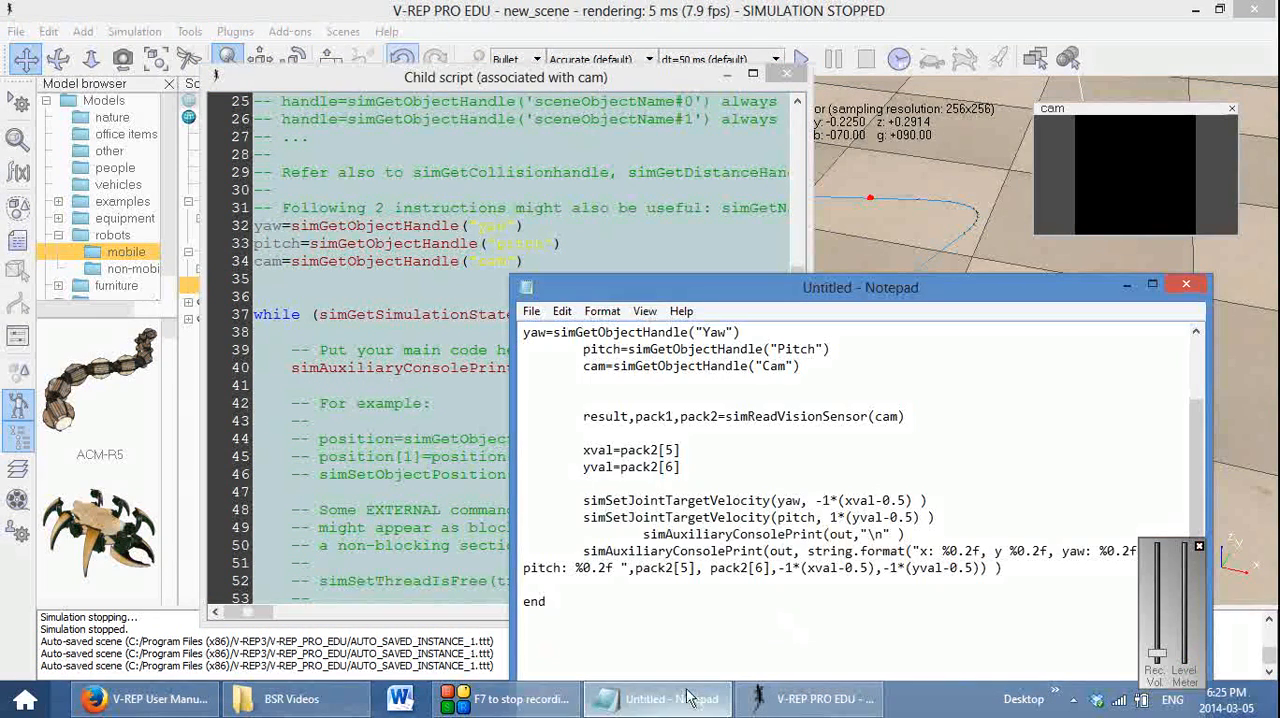
left_click_drag(583, 417, 906, 417)
key("ctrl+c")
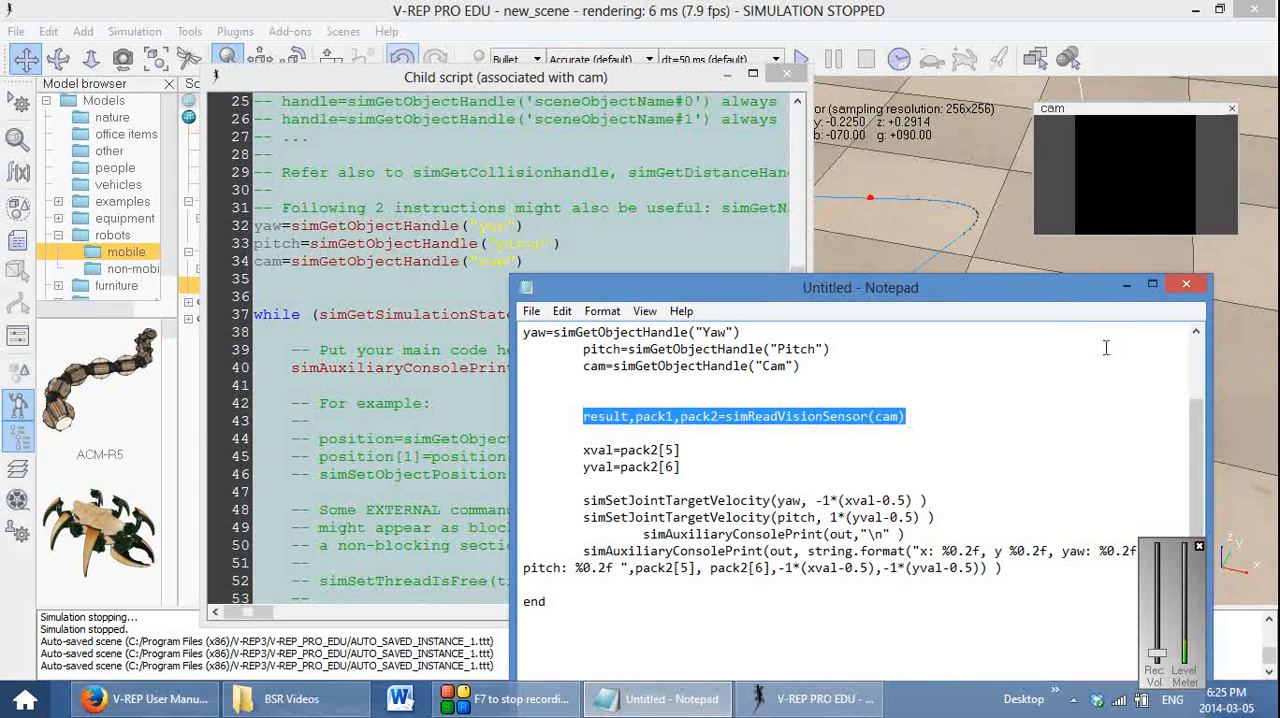
left_click(1133, 284)
left_click(520, 385)
key("ctrl+v")
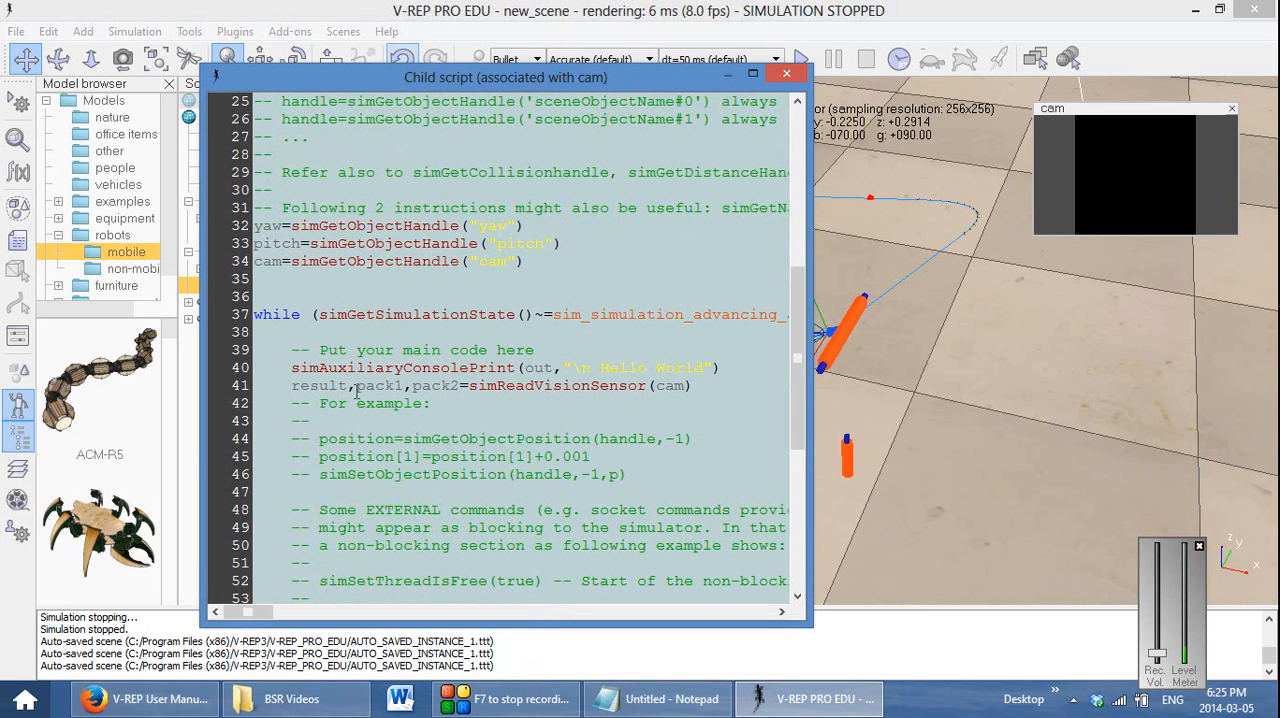
Examine the API return values of cam's Blob detection filter to see which pack2 entries hold the blob position, and return to the script
left_click_drag(356, 386, 404, 386)
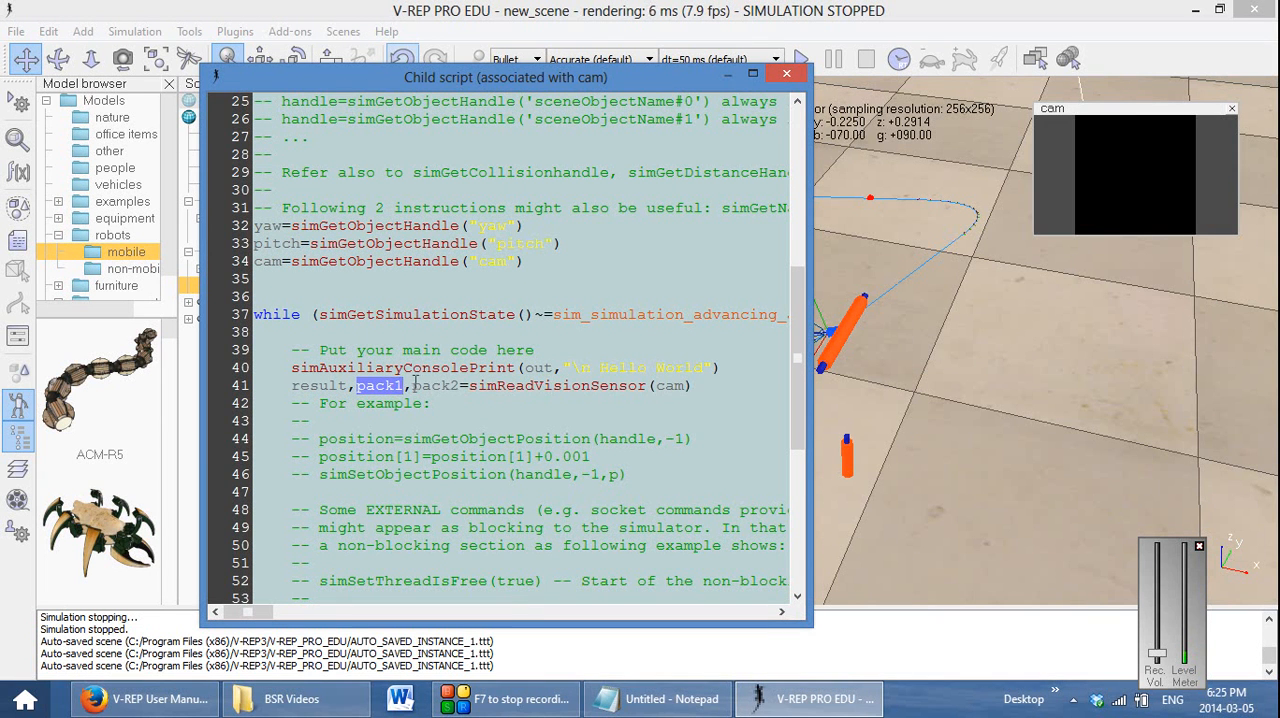
left_click_drag(413, 386, 451, 386)
left_click_drag(693, 84, 976, 103)
left_click(255, 288)
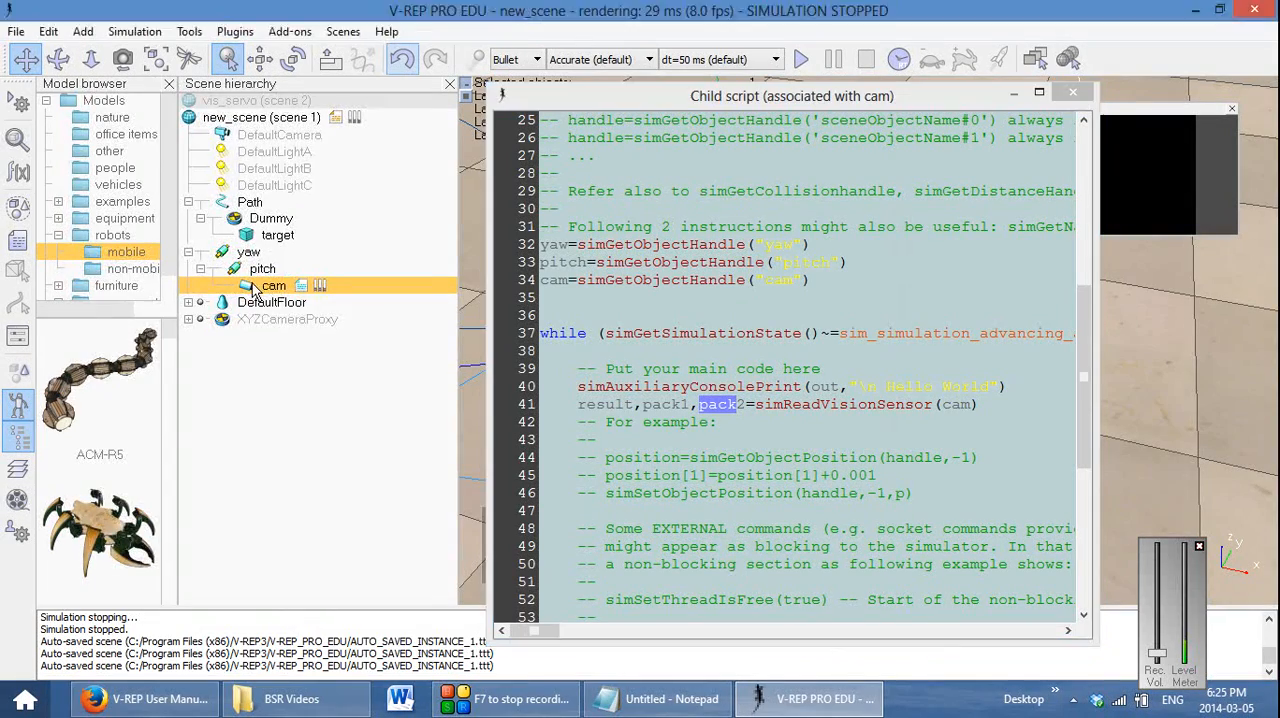
double_click(255, 288)
left_click(192, 494)
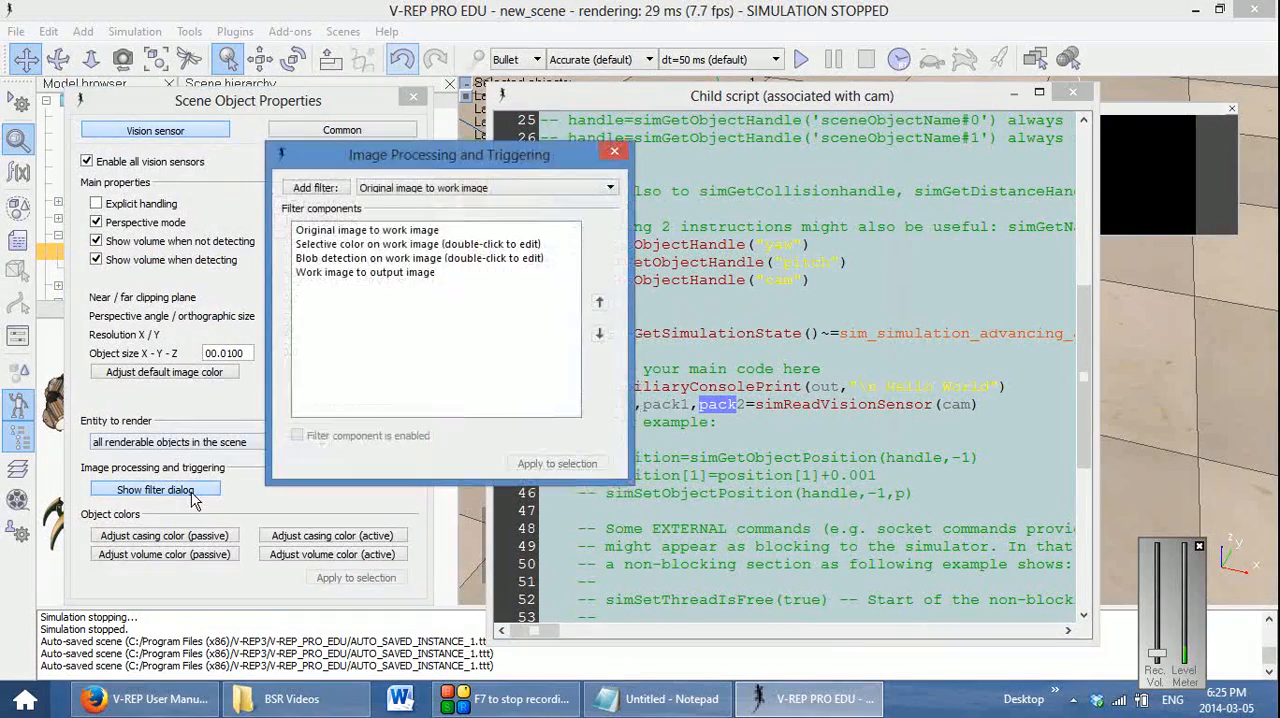
left_click(372, 258)
double_click(372, 258)
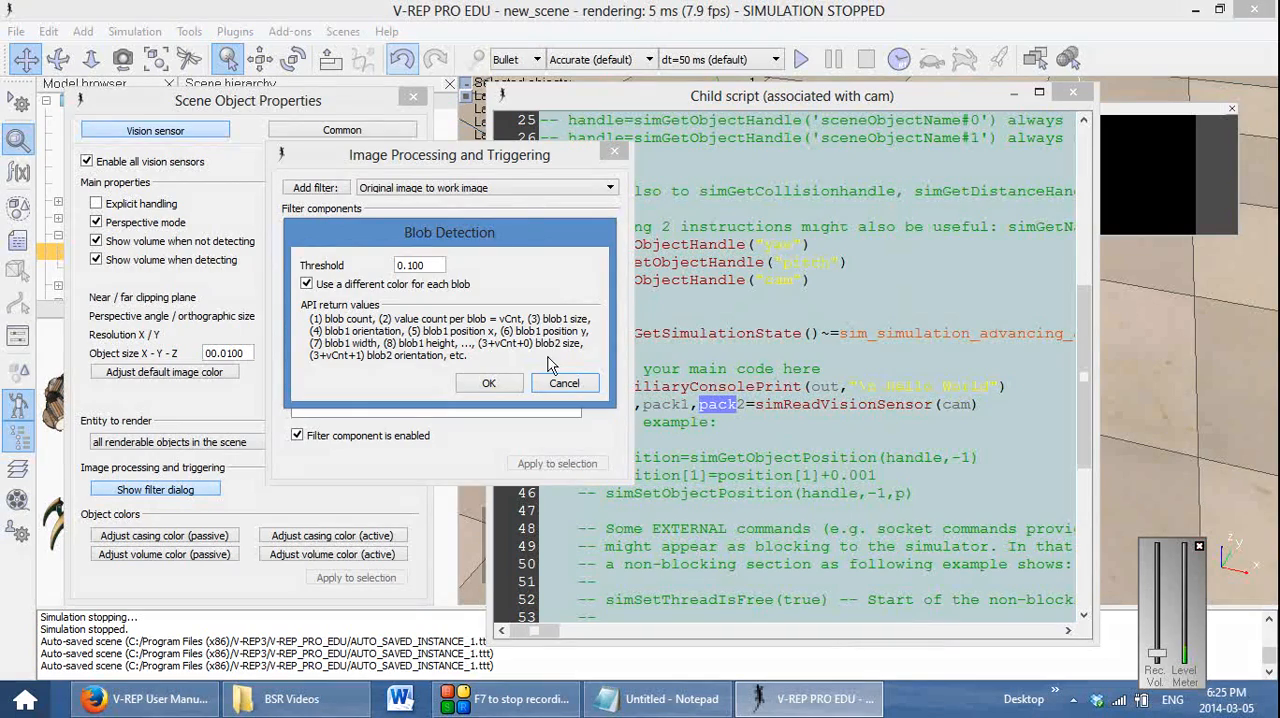
left_click(562, 382)
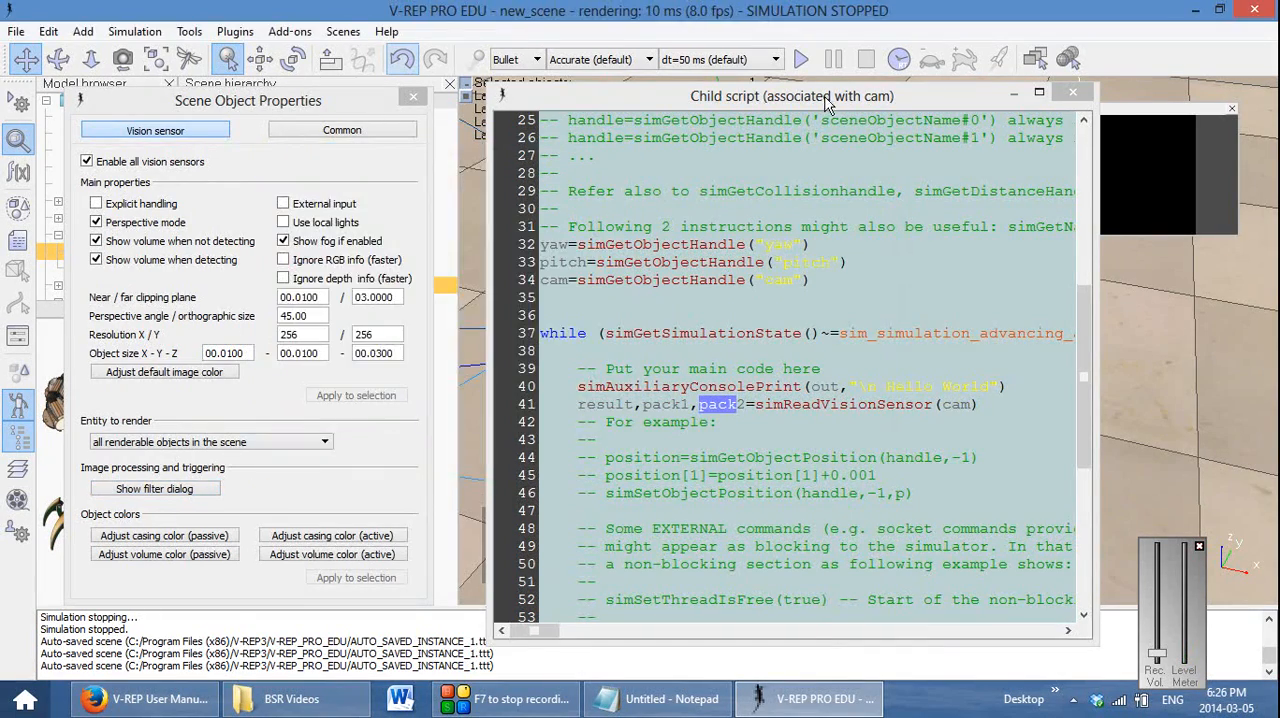
left_click_drag(825, 97, 432, 85)
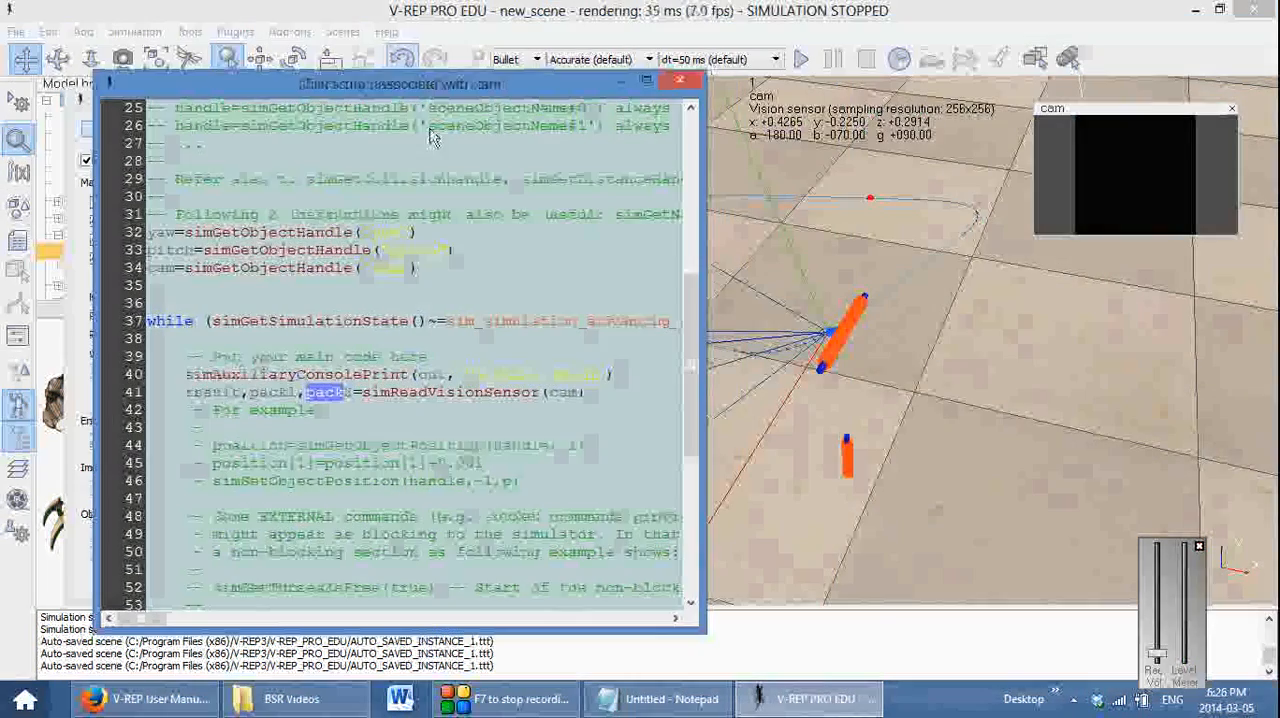
Copy the assignments xval=pack2[5] and yval=pack2[6] from the Notepad reference to below the simReadVisionSensor line
left_click(636, 397)
key("Return")
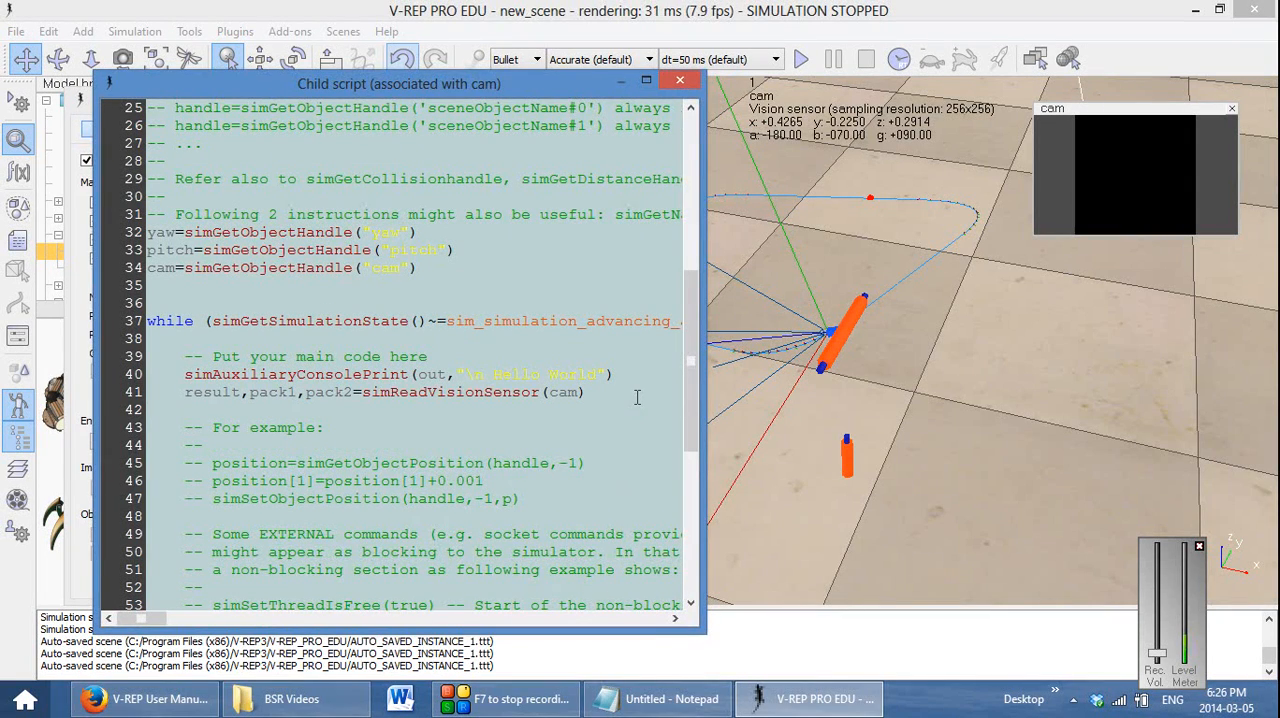
left_click(658, 699)
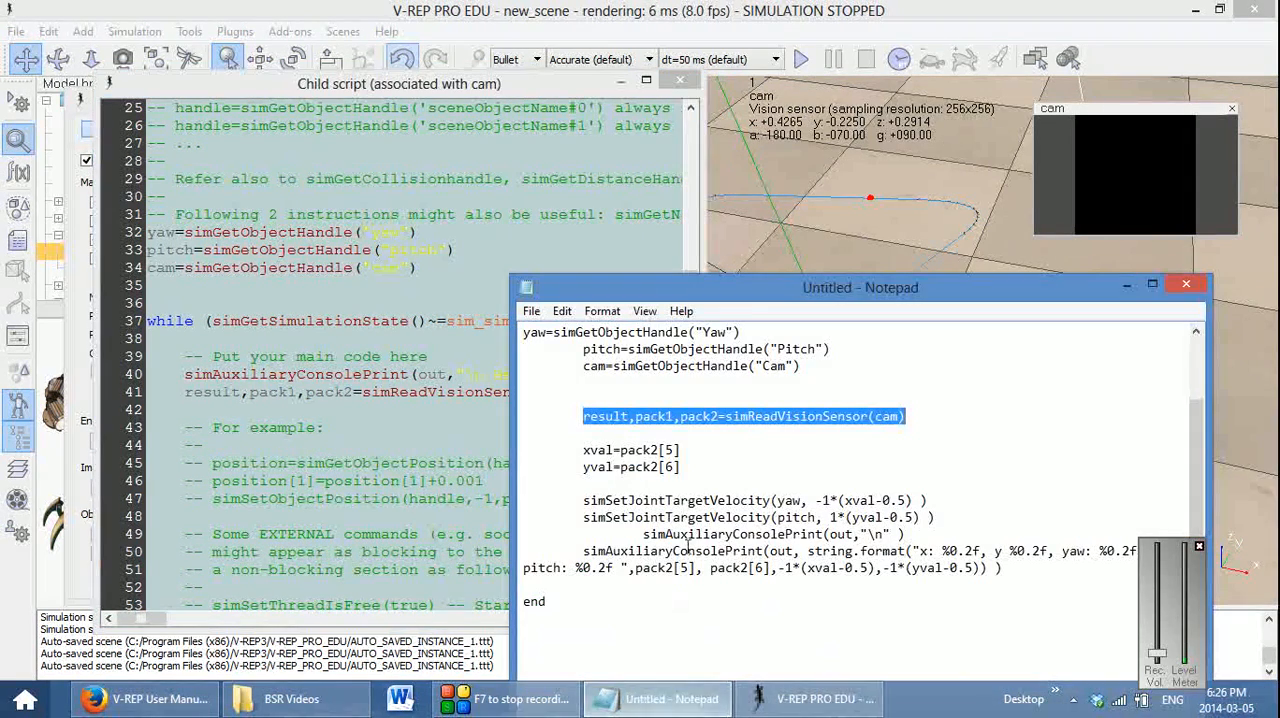
left_click_drag(681, 467, 547, 437)
key("ctrl+c")
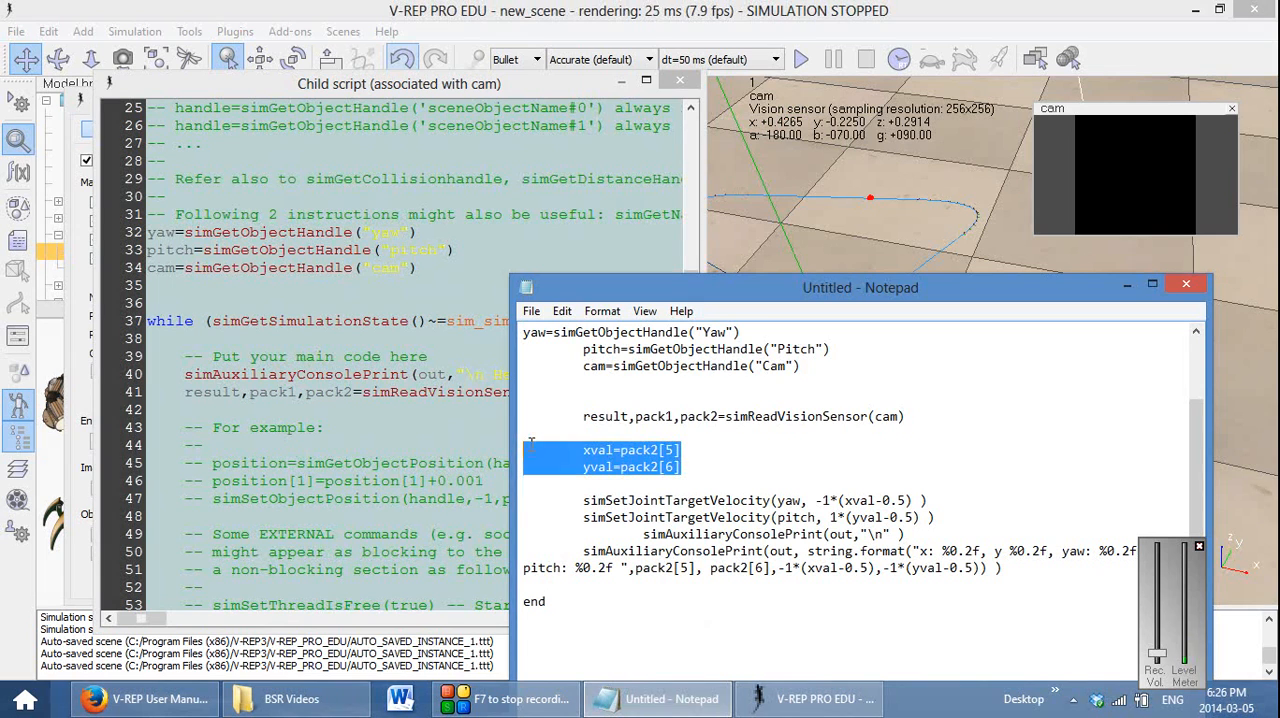
left_click(1127, 285)
key("ctrl+v")
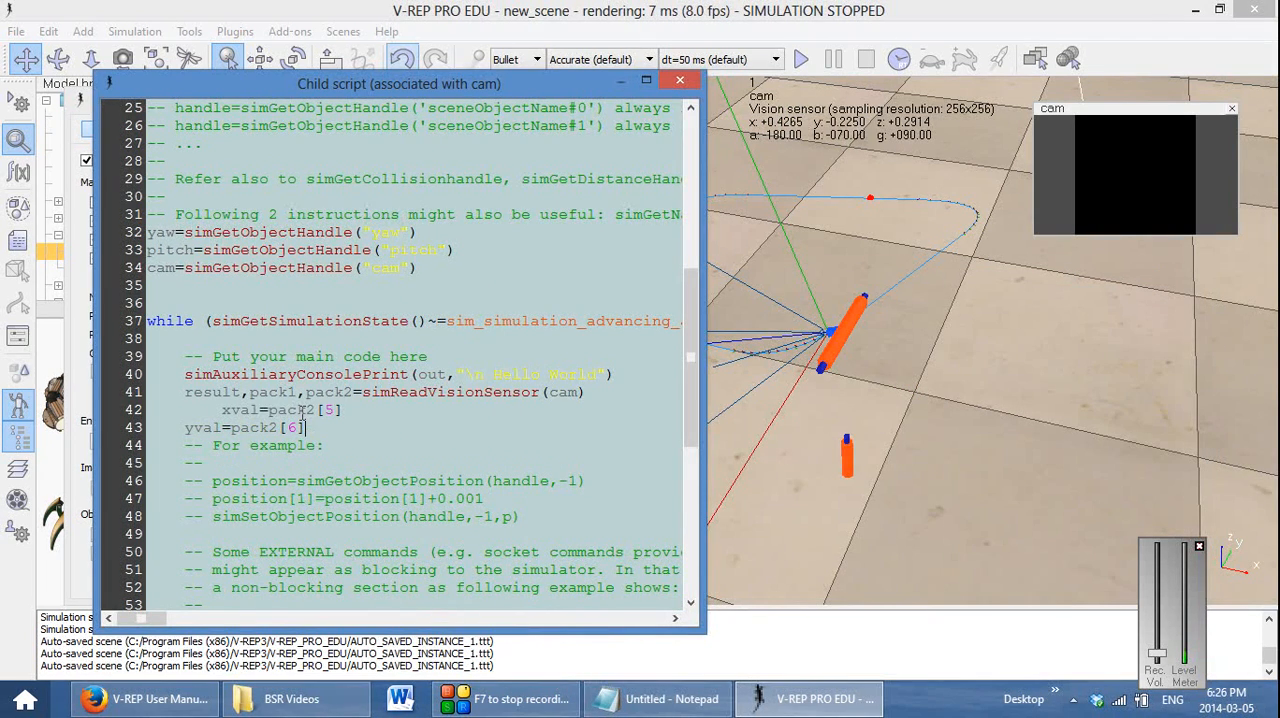
Insert a blank line between the simReadVisionSensor call and the xval assignment and correct the assignment's indentation
key("Up")
key("Left")
key("Left")
key("Left")
key("Left")
key("Left")
key("BackSpace")
key("BackSpace")
key("Tab")
key("Return")
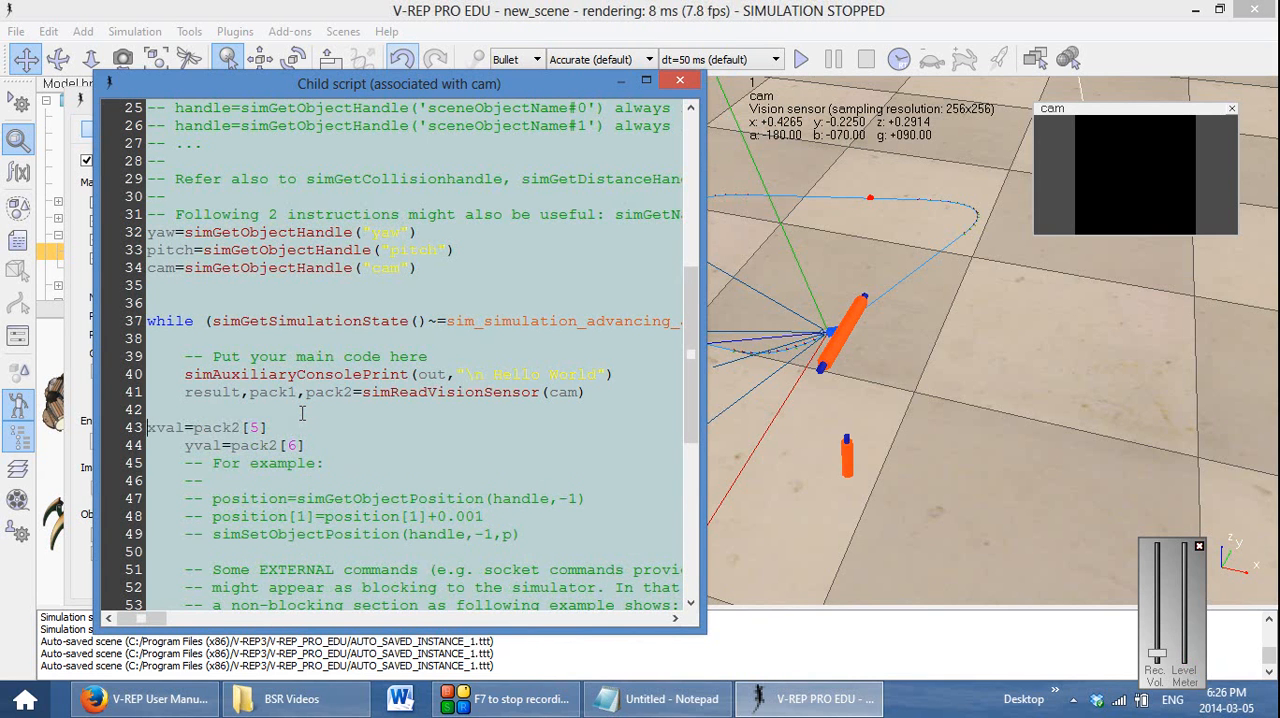
Rename the variables xval and yval to xtarget and ytarget in the two pack2 assignments
key("Right")
key("Right")
key("Right")
key("Right")
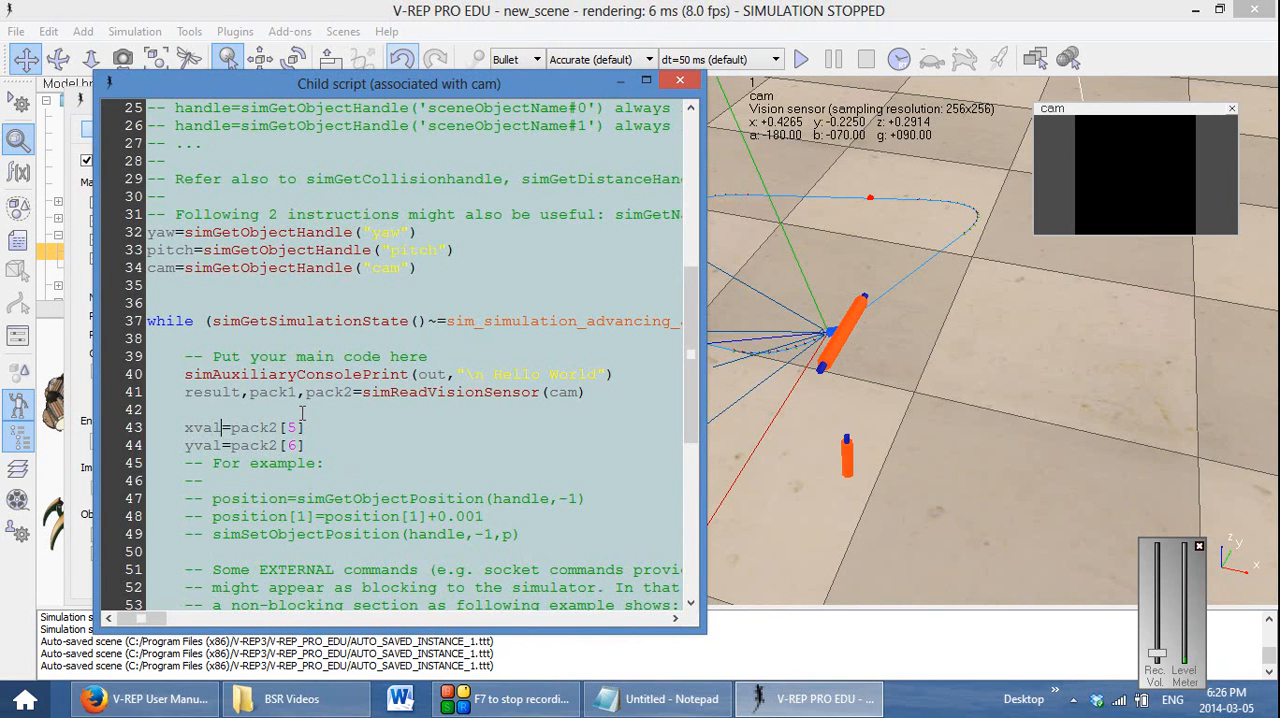
key("BackSpace")
key("BackSpace")
key("BackSpace")
type("targ")
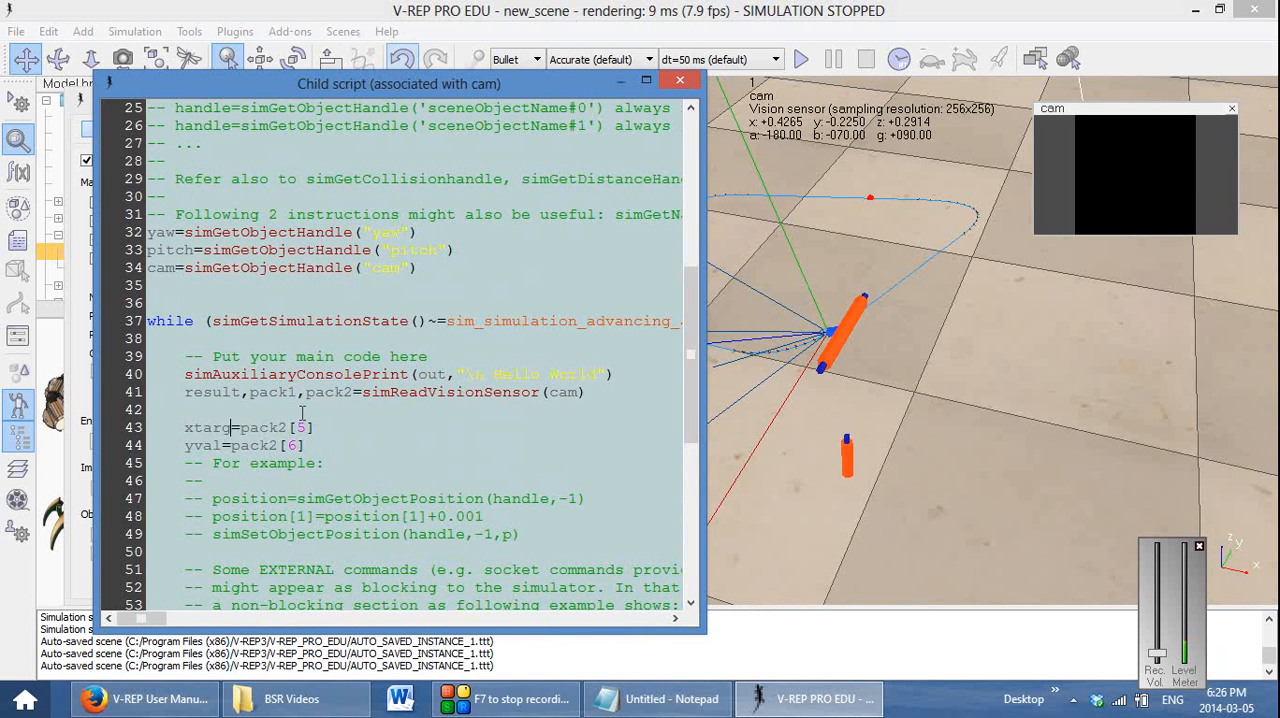
type("et")
key("Left")
key("BackSpace")
key("BackSpace")
key("BackSpace")
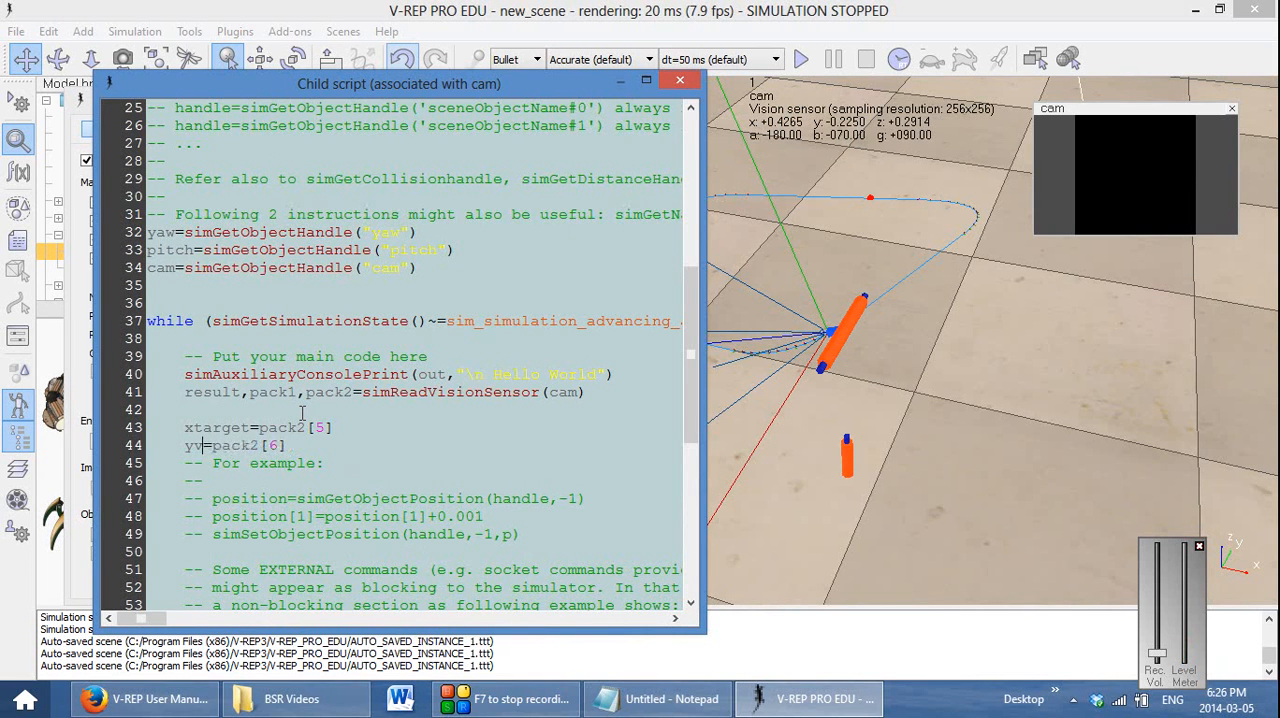
type("target")
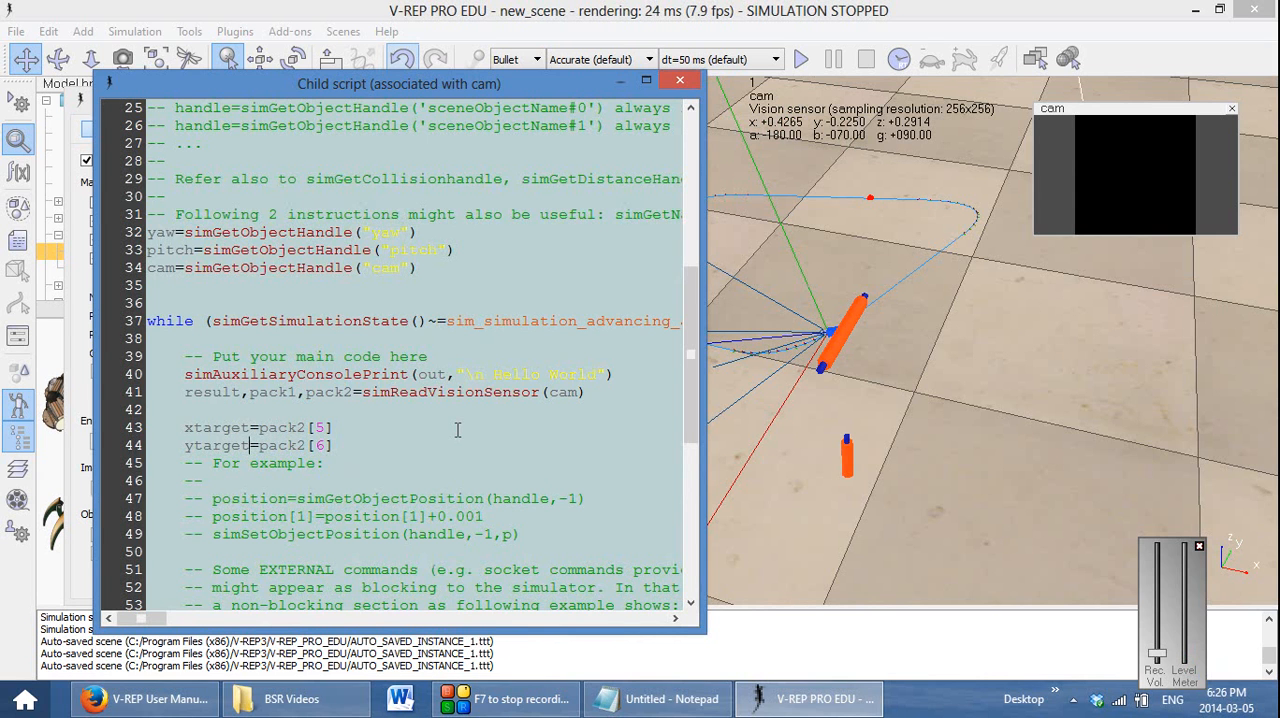
Move the simAuxiliaryConsolePrint line from above the sensor call to a new indented line below ytarget=pack2[6]
scroll(457, 430, "down", 1)
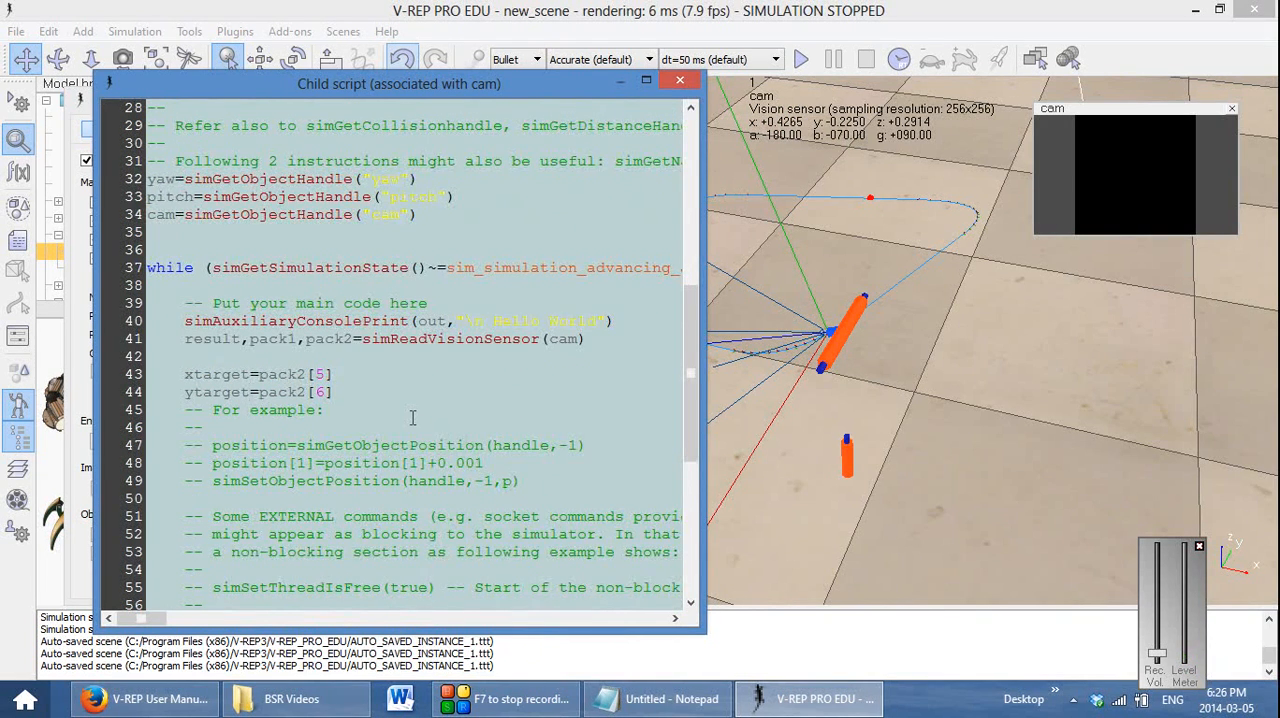
scroll(412, 418, "down", 2)
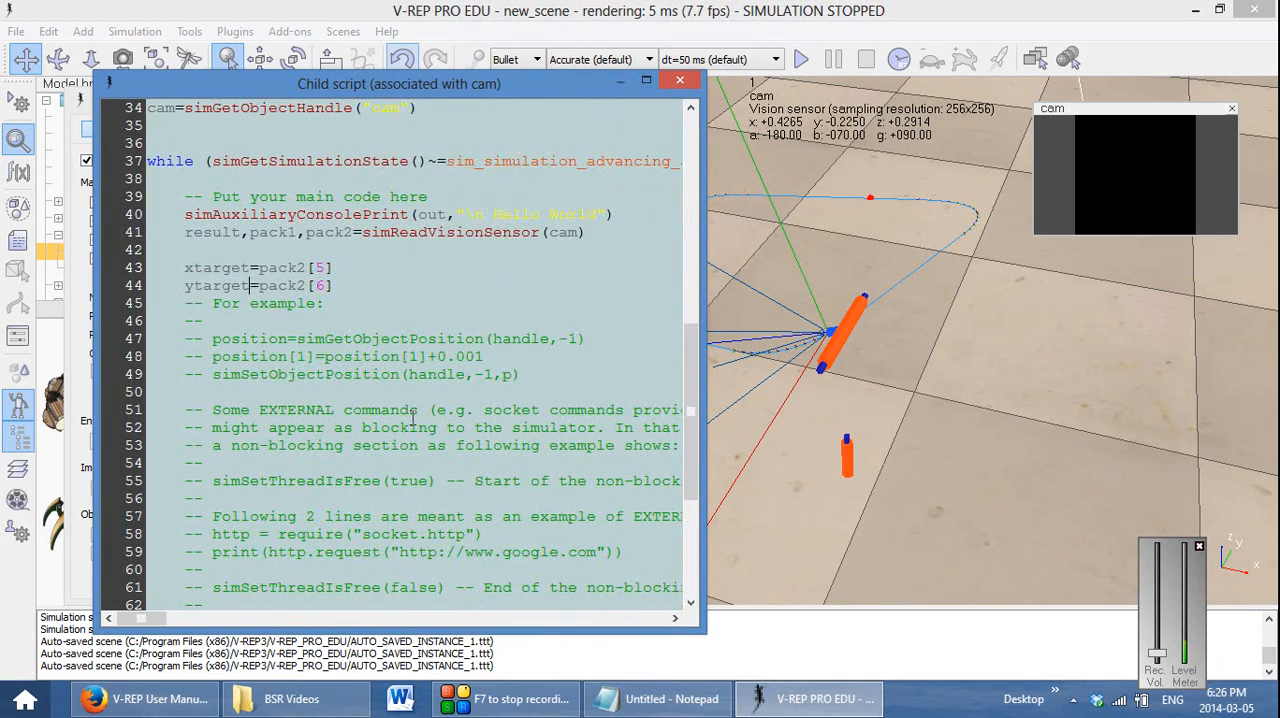
scroll(412, 418, "up", 1)
left_click(637, 262)
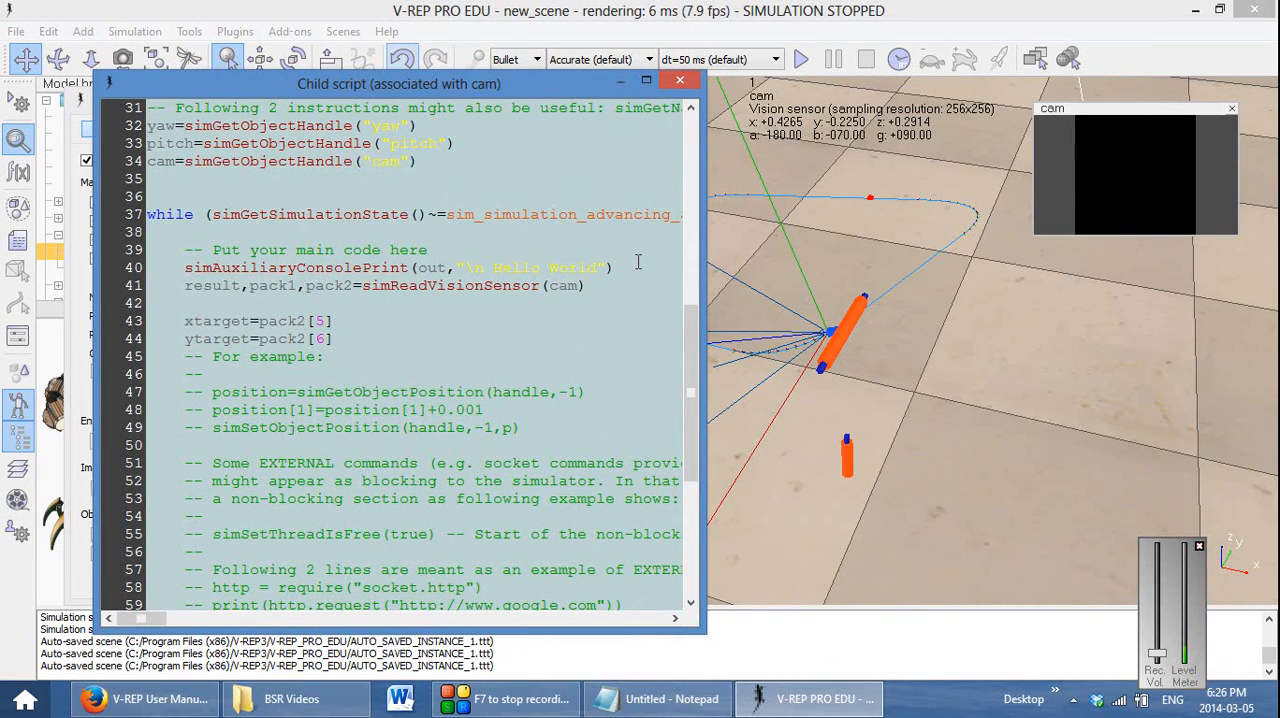
key("shift+Home")
key("ctrl+x")
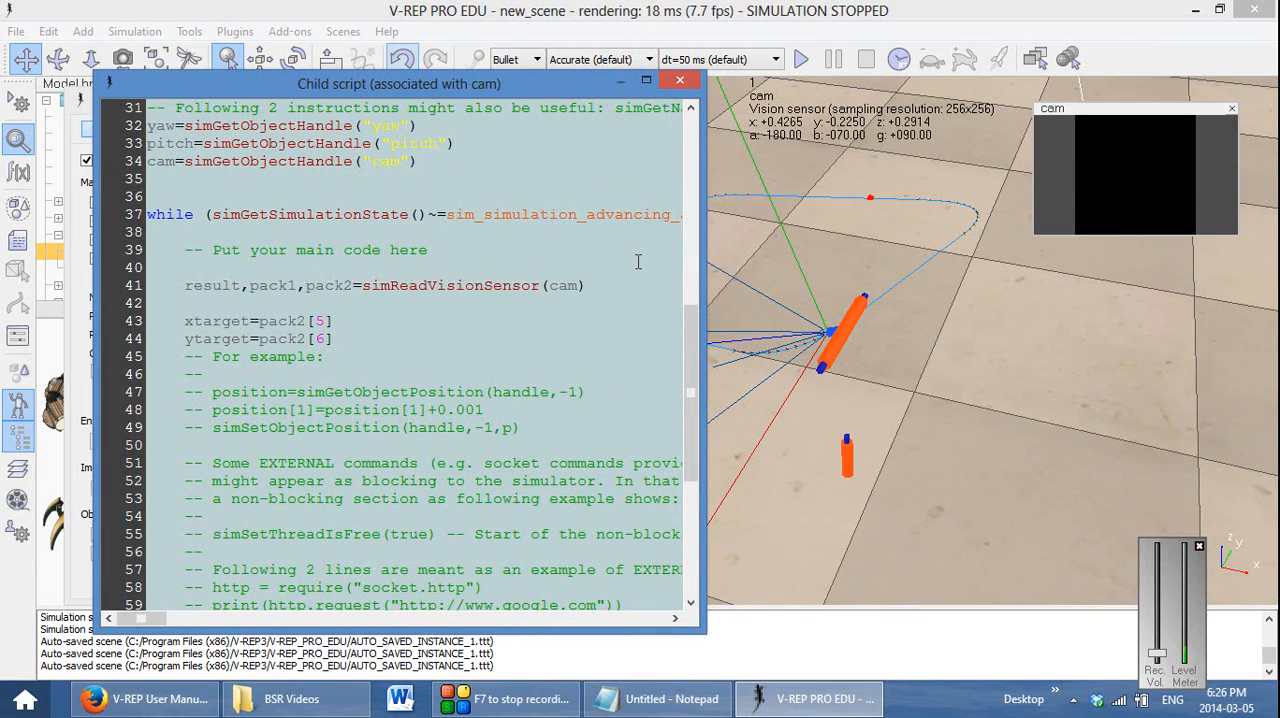
key("Down")
key("Down")
key("Down")
key("End")
key("Return")
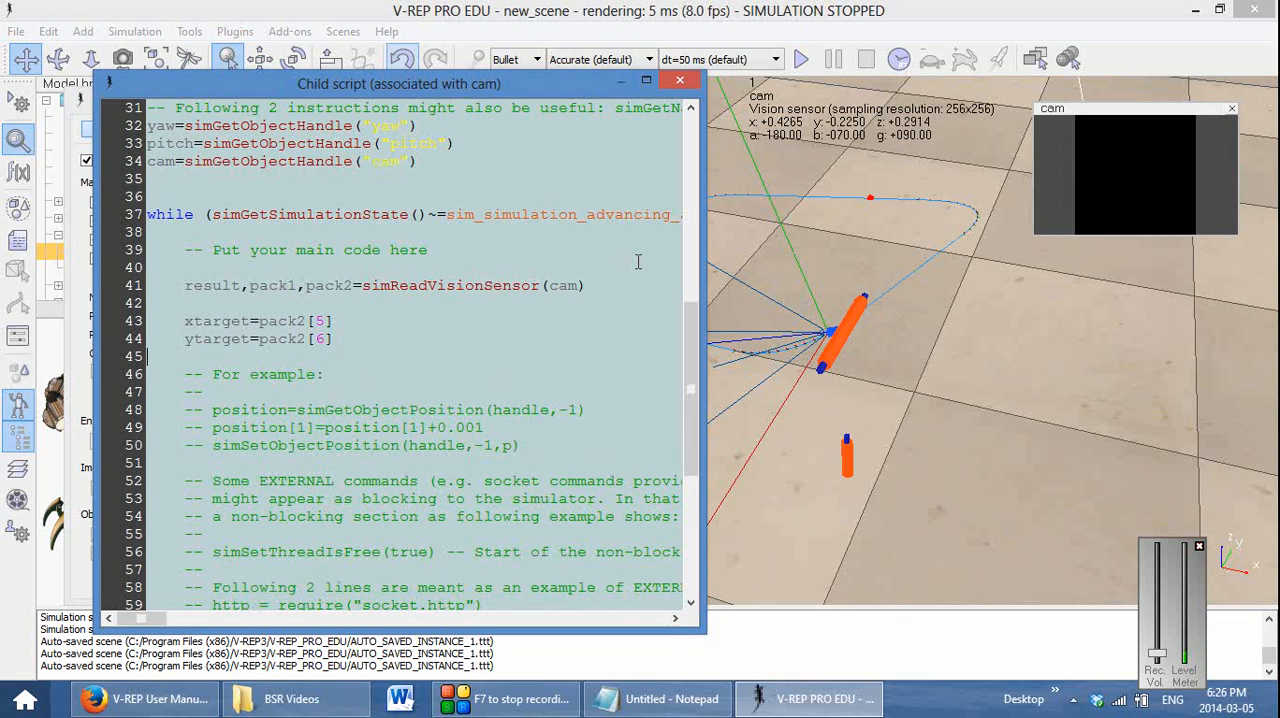
key("Home")
key("ctrl+v")
key("Tab")
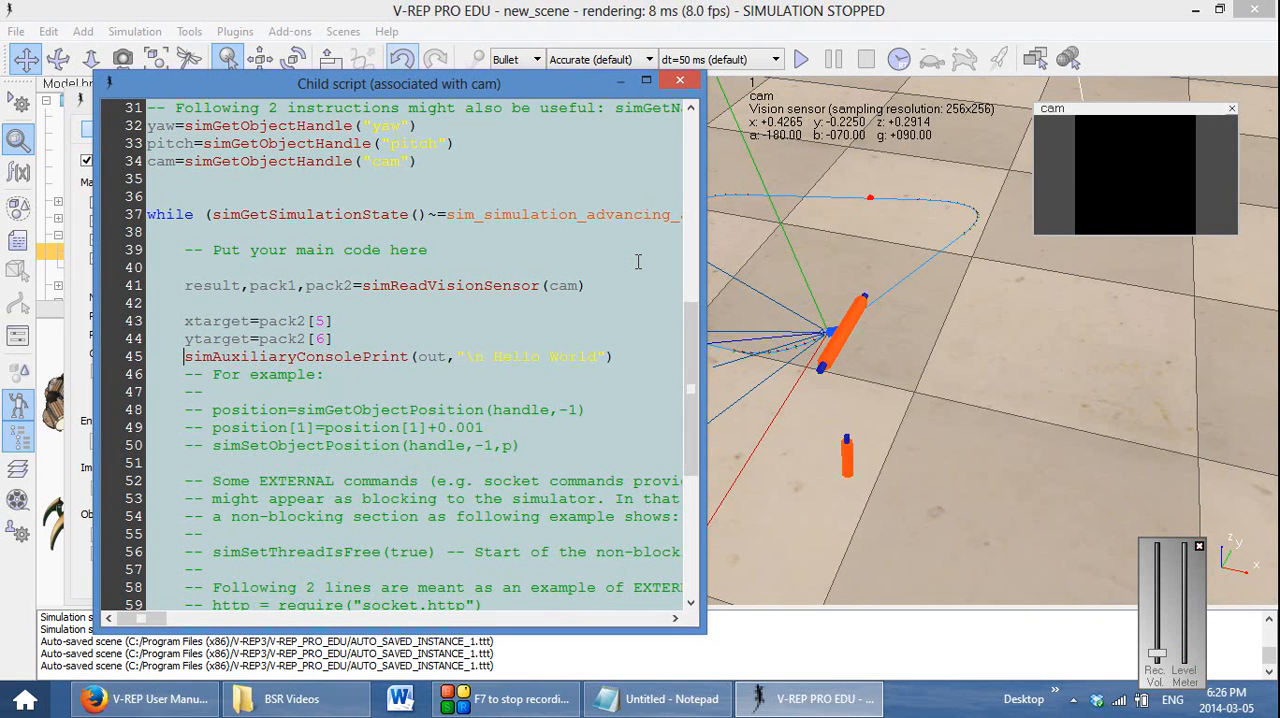
Replace the "\n Hello World" argument of the console print with string.format("x: %0.2f, y %0.2f copied from the Notepad reference
left_click(672, 705)
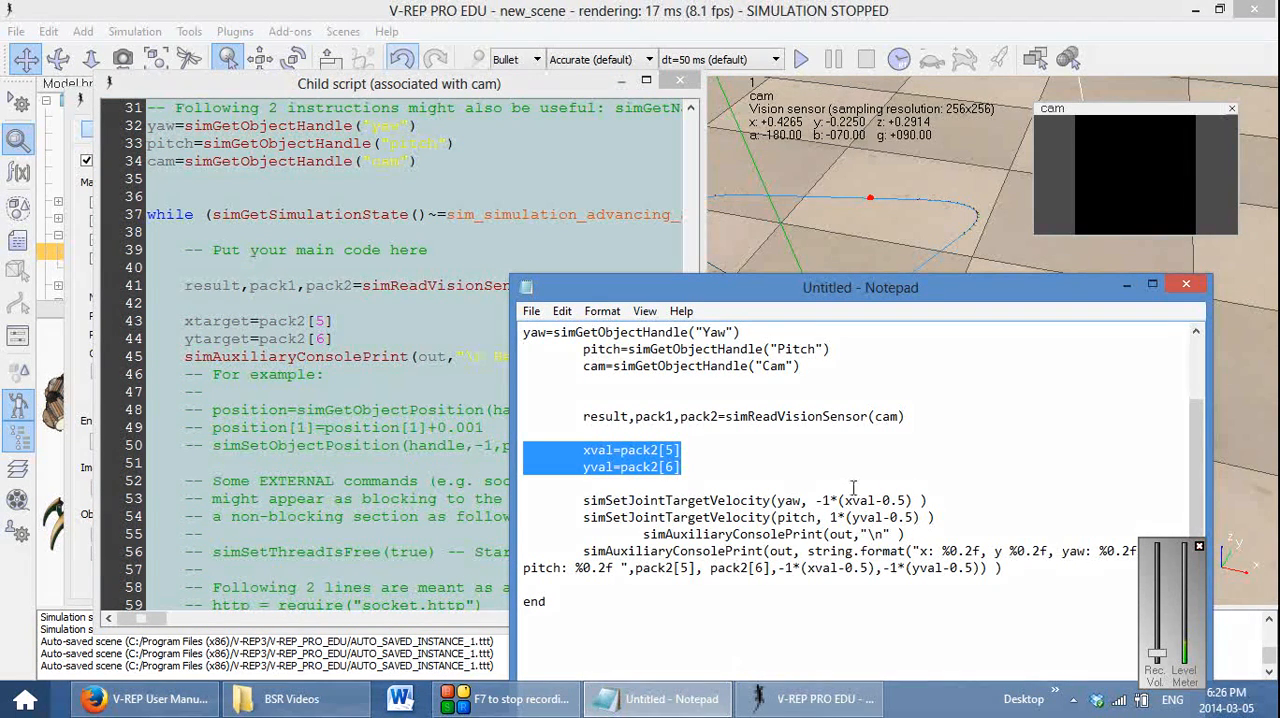
left_click_drag(809, 552, 1048, 546)
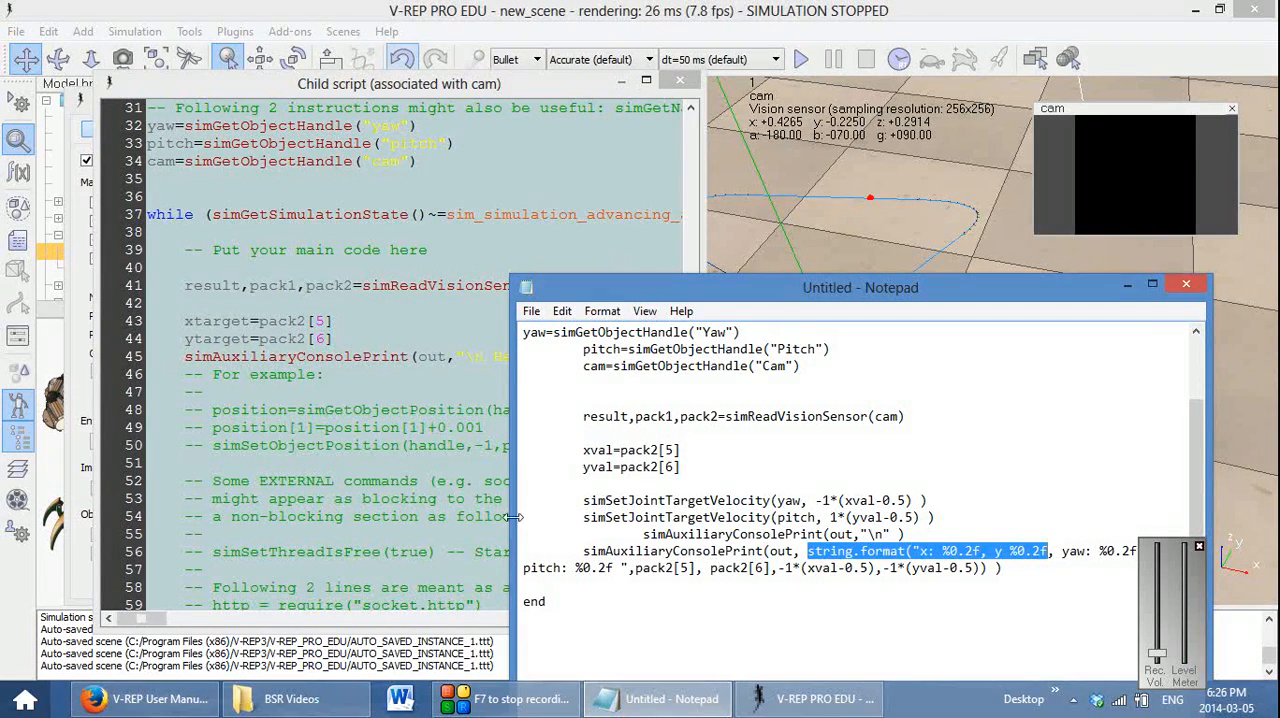
left_click(423, 396)
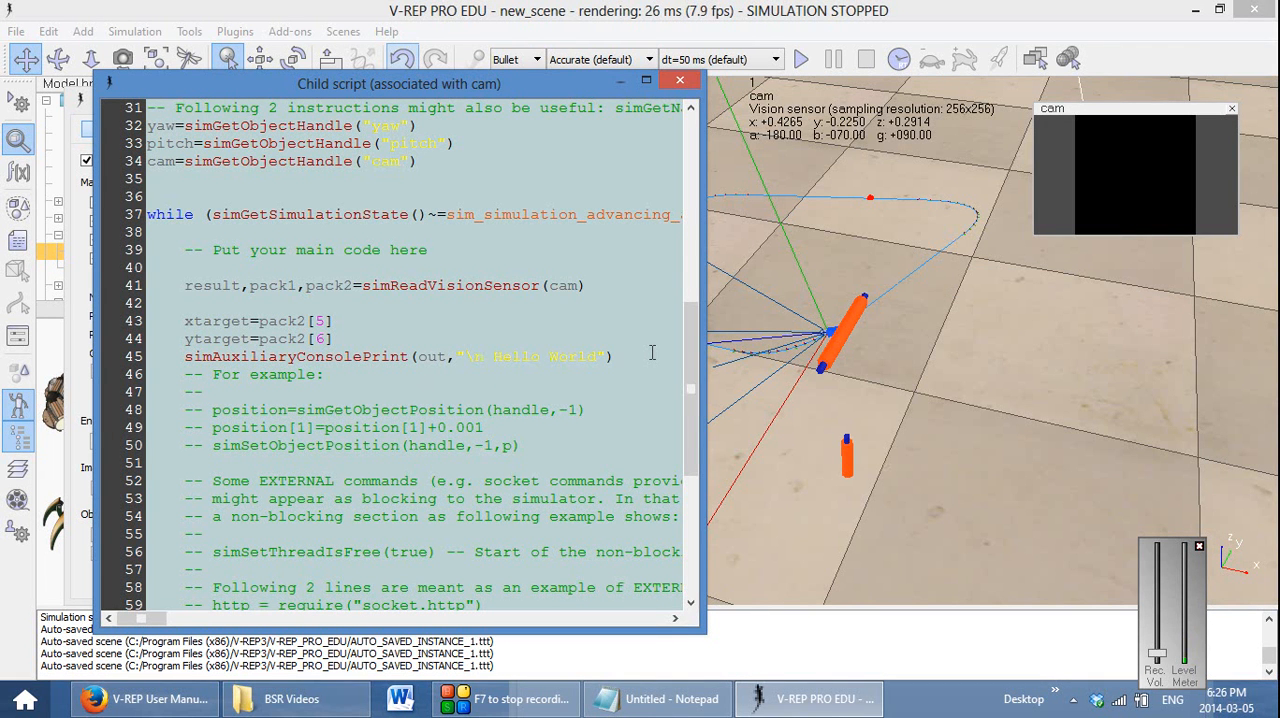
key("shift+Left")
key("shift+Left")
key("shift+Left")
key("shift+Left")
key("shift+Left")
key("shift+Left")
key("shift+Left")
key("shift+Left")
key("shift+Left")
key("shift+Left")
key("shift+Left")
key("shift+Left")
key("shift+Left")
key("shift+Left")
key("shift+Left")
key("shift+Left")
key("shift+Left")
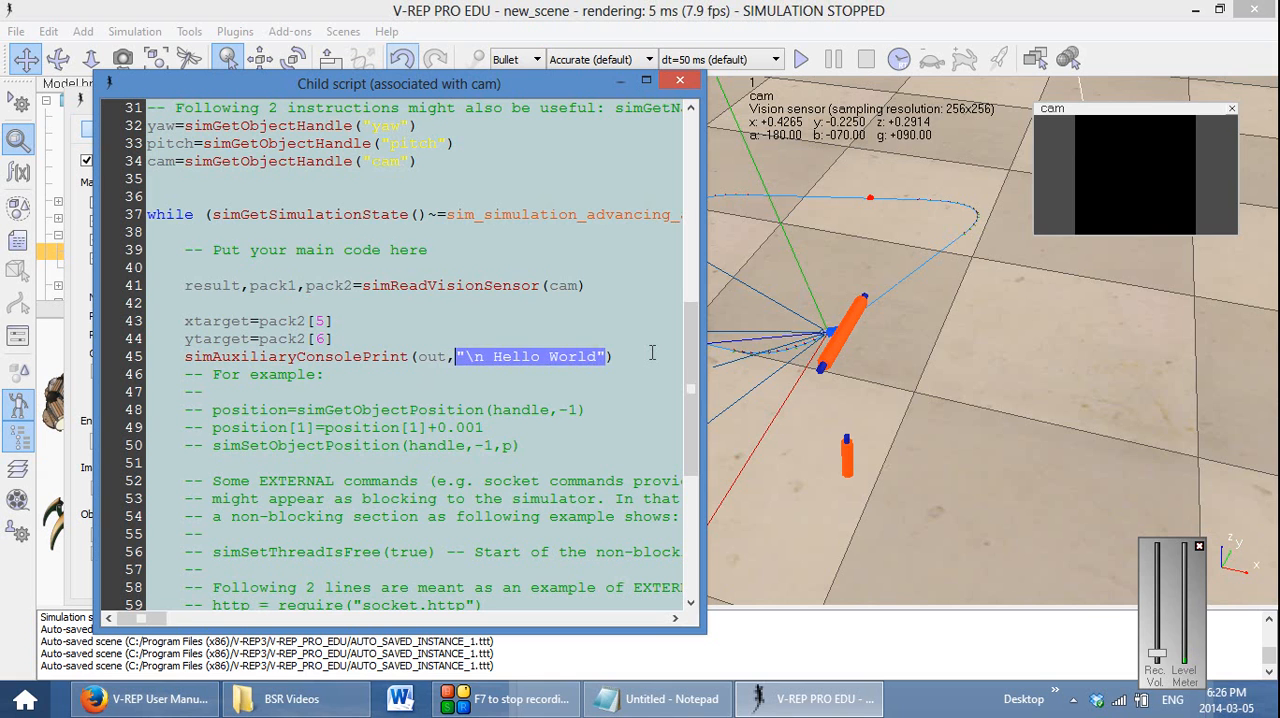
key("ctrl+v")
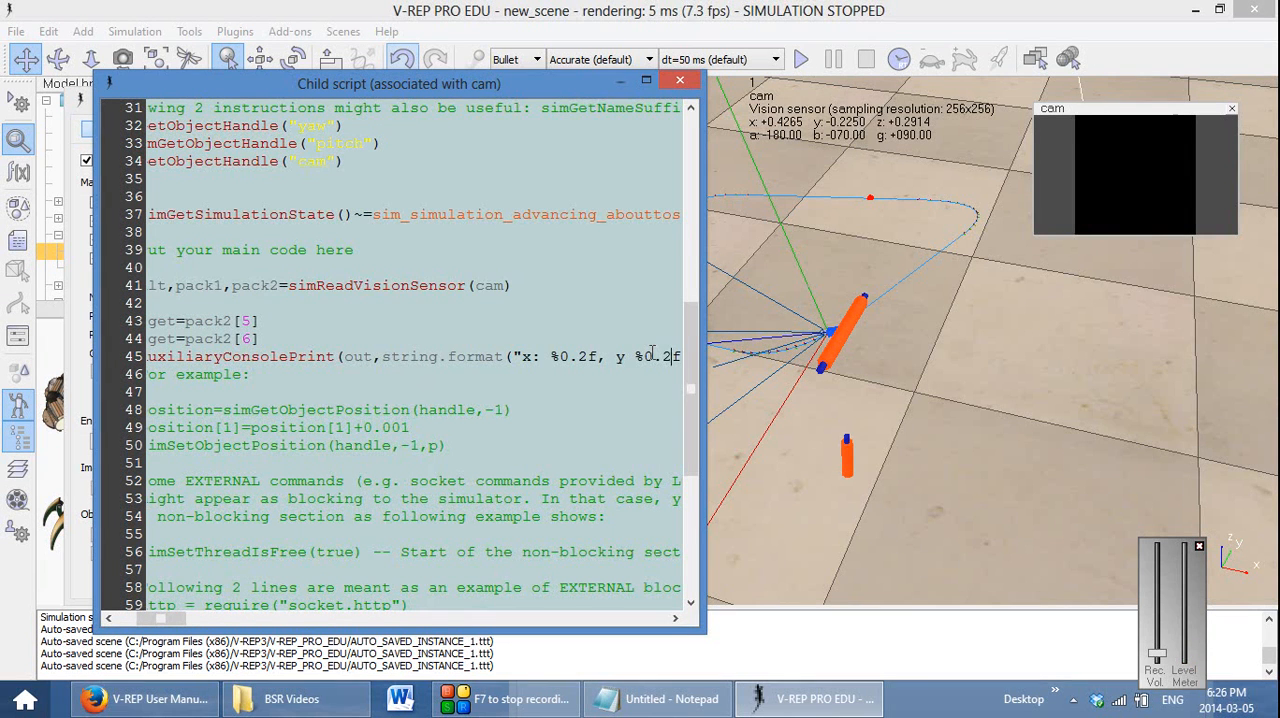
Go through the x and y labels and their %0.2f placeholders in the console print's format string
key("Left")
key("Left")
key("Left")
key("Left")
key("Left")
key("Left")
key("Right")
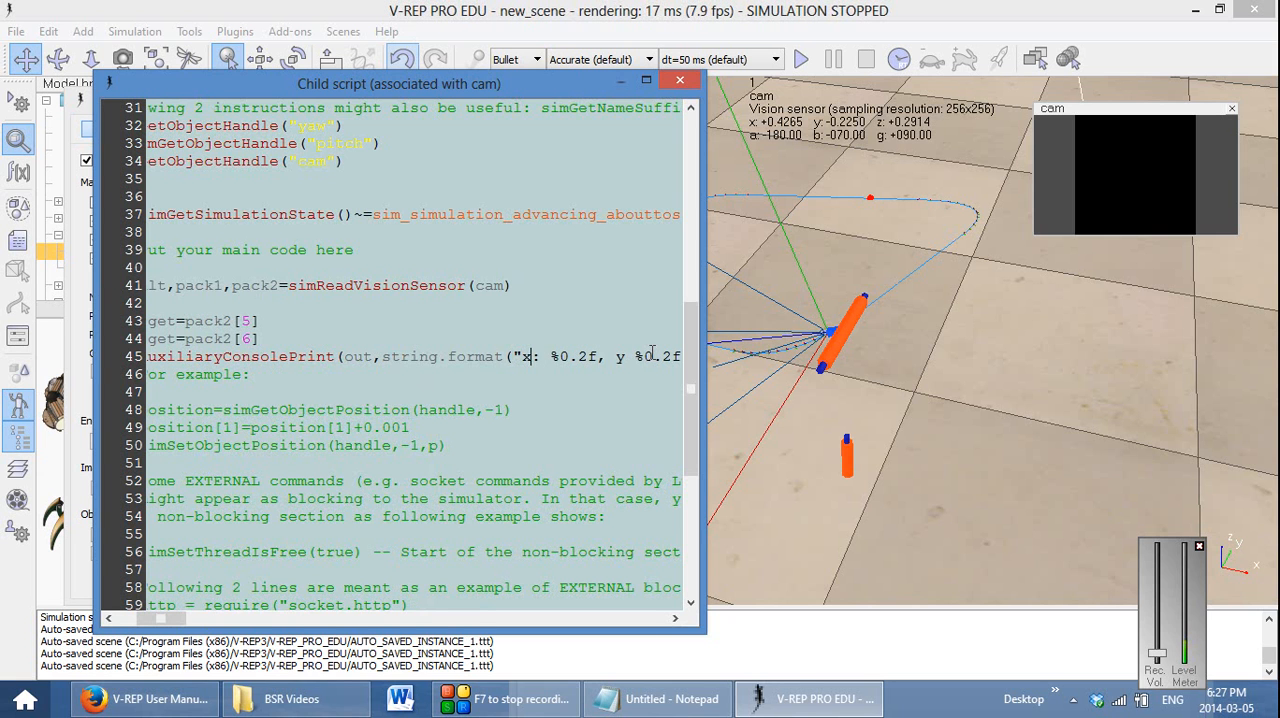
key("Right")
key("Right")
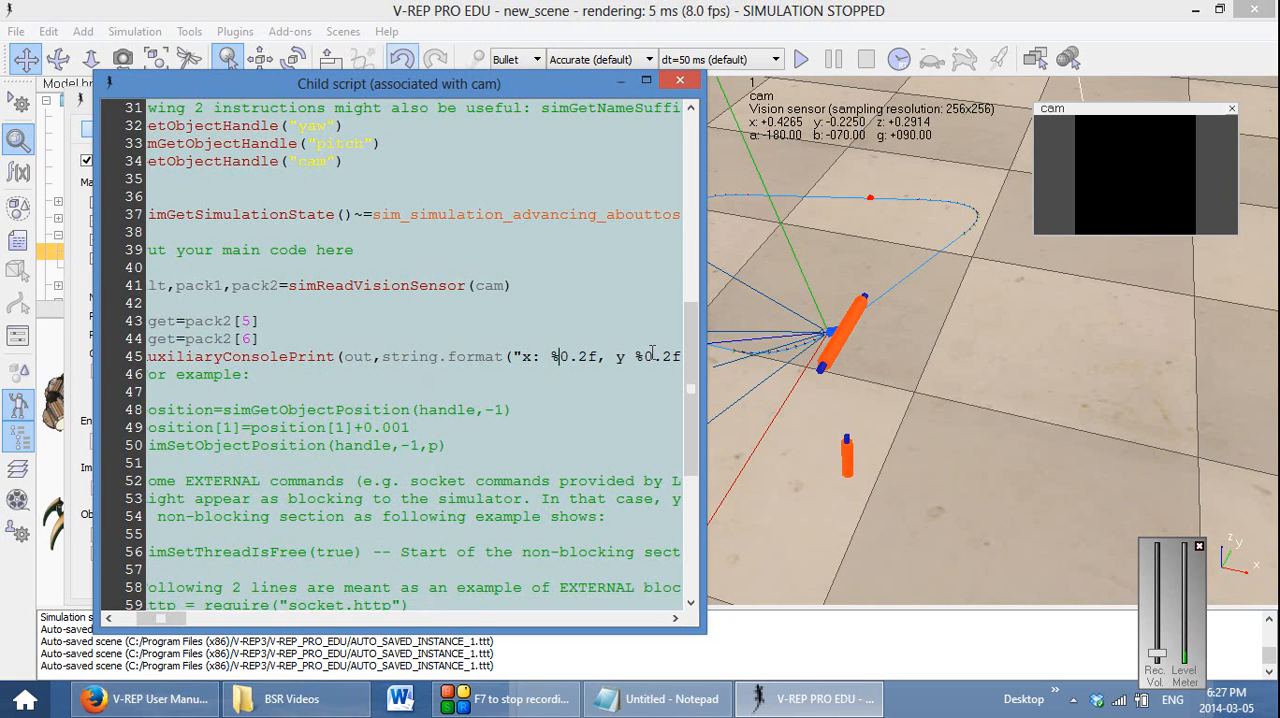
key("Right")
key("Right")
key("Right")
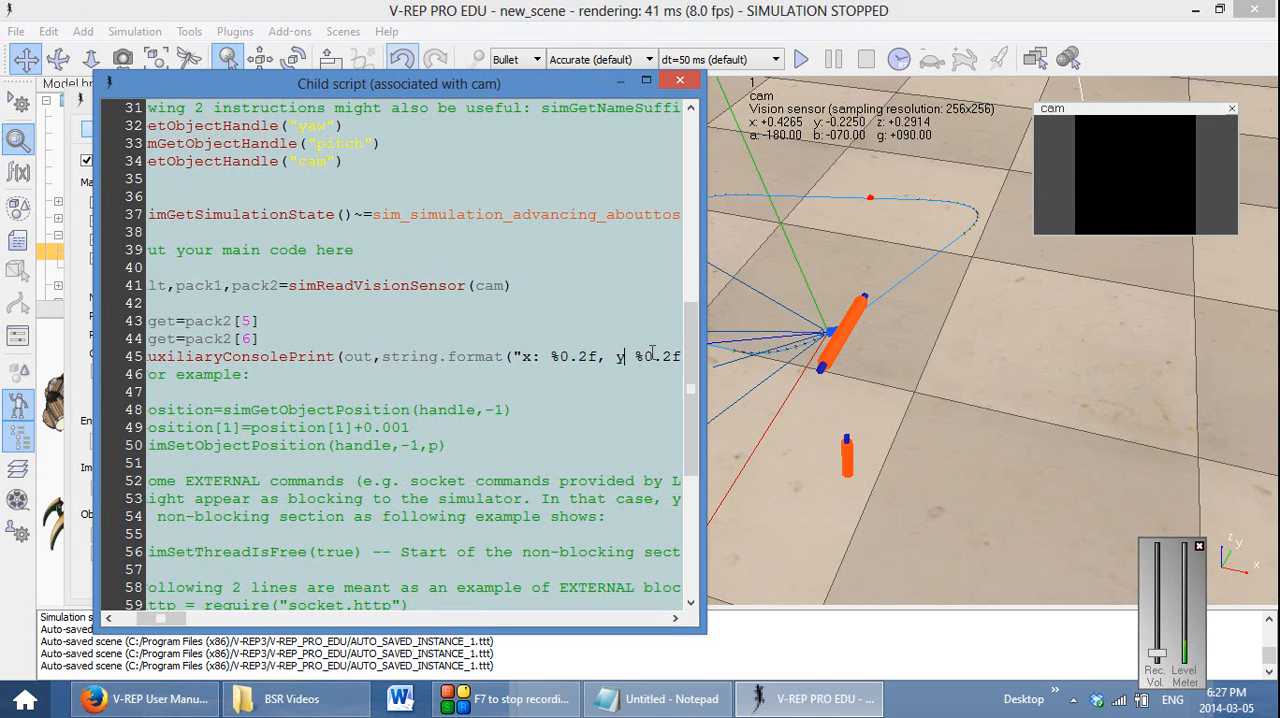
key("Right")
key("Right")
key("Right")
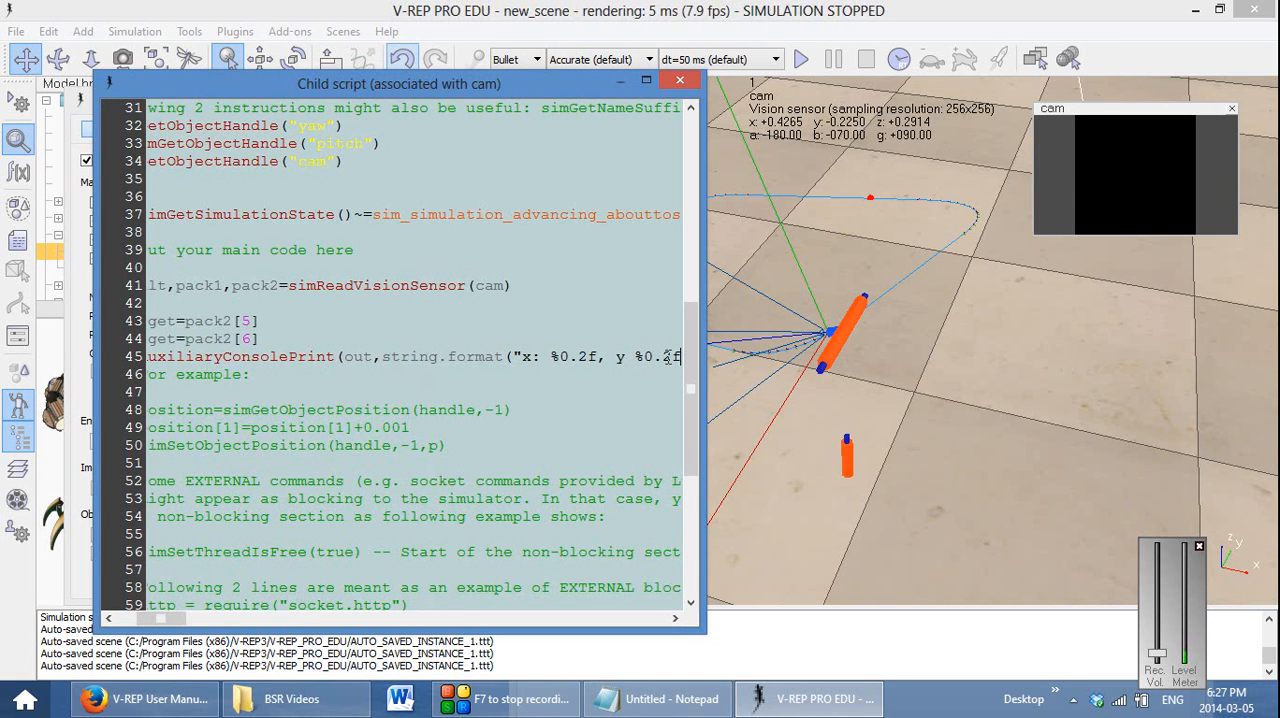
Widen the script window and complete string.format in the console print with a closing quote and the arguments xtarget,ytarget
type("\")")
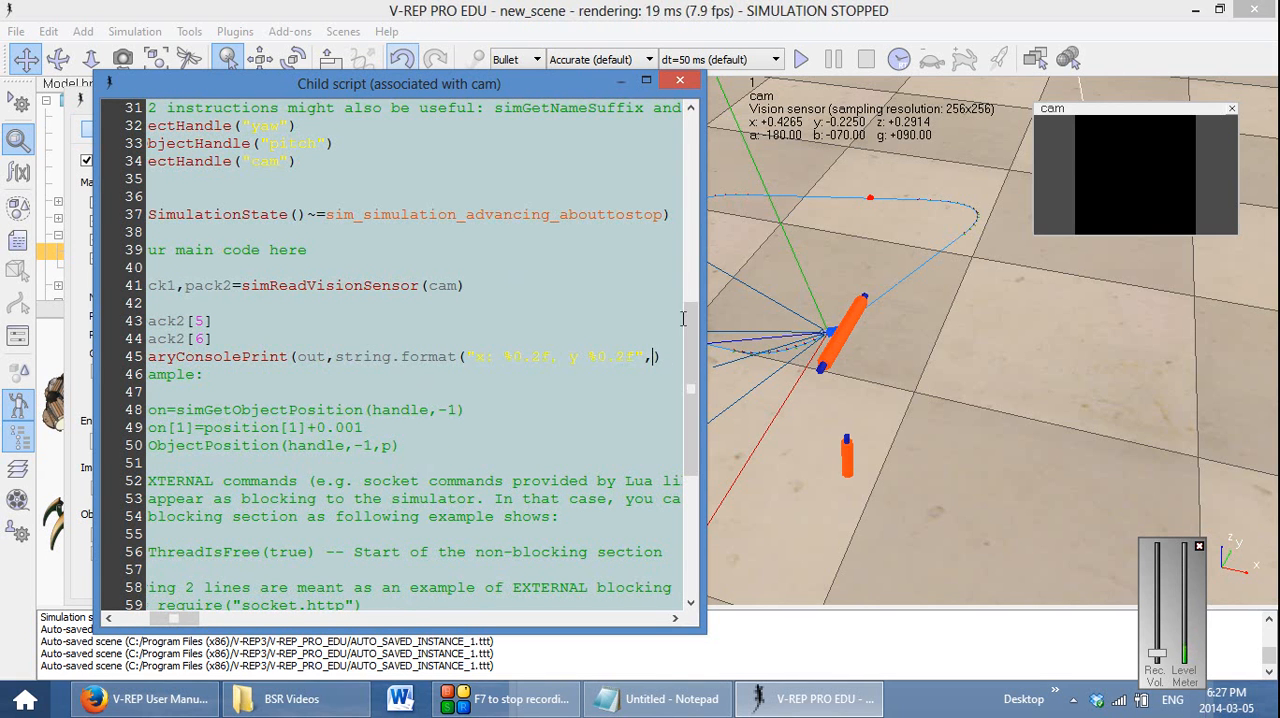
left_click_drag(706, 252, 982, 238)
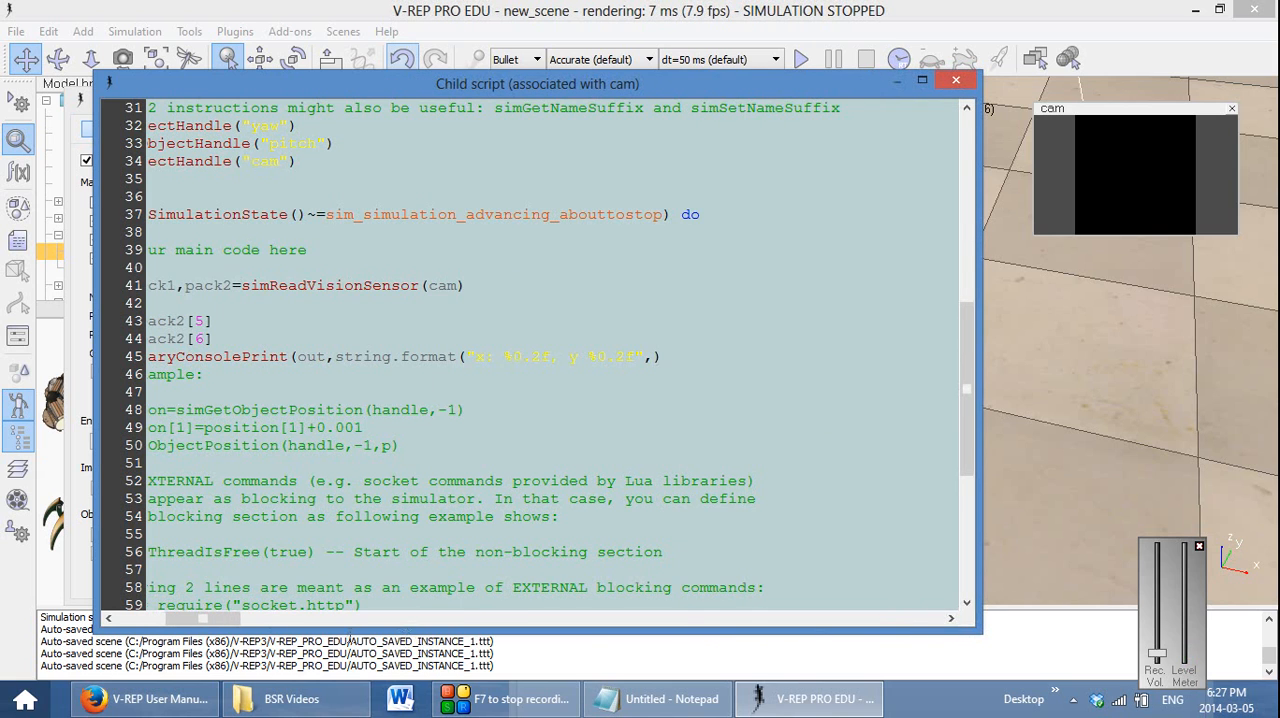
left_click_drag(218, 618, 168, 618)
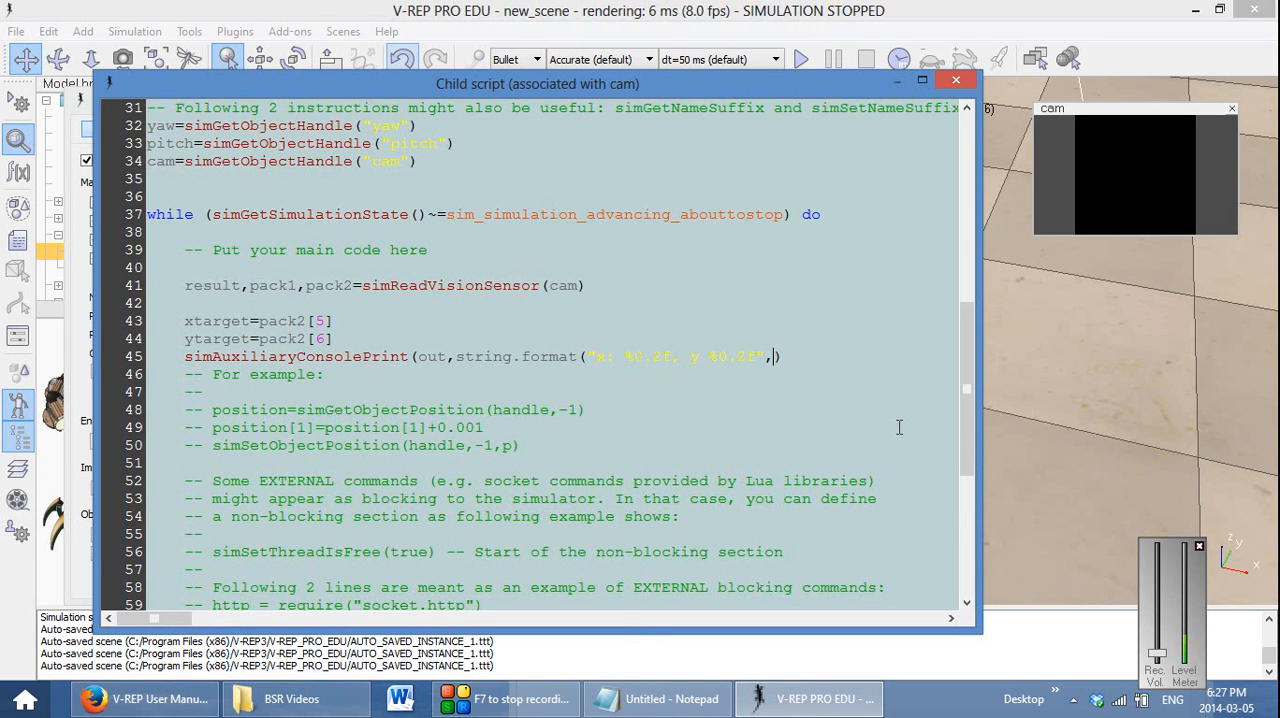
type("xtarte")
key("BackSpace")
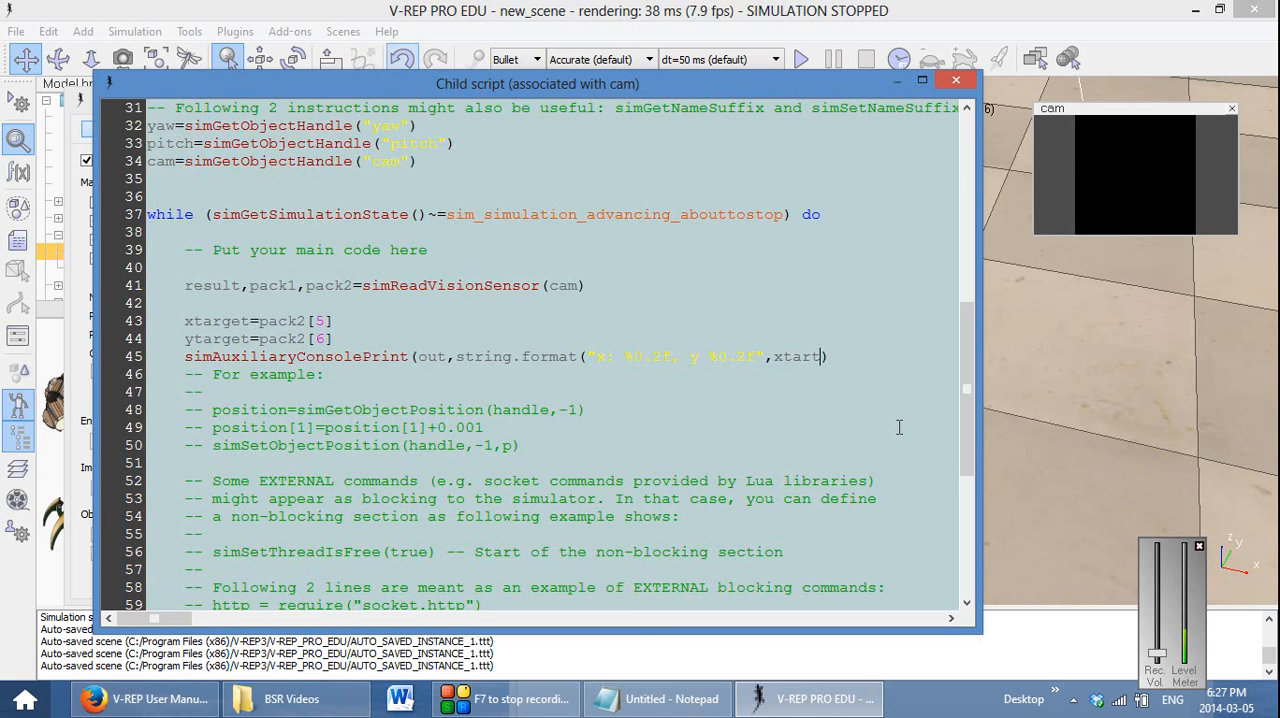
key("BackSpace")
type("ge")
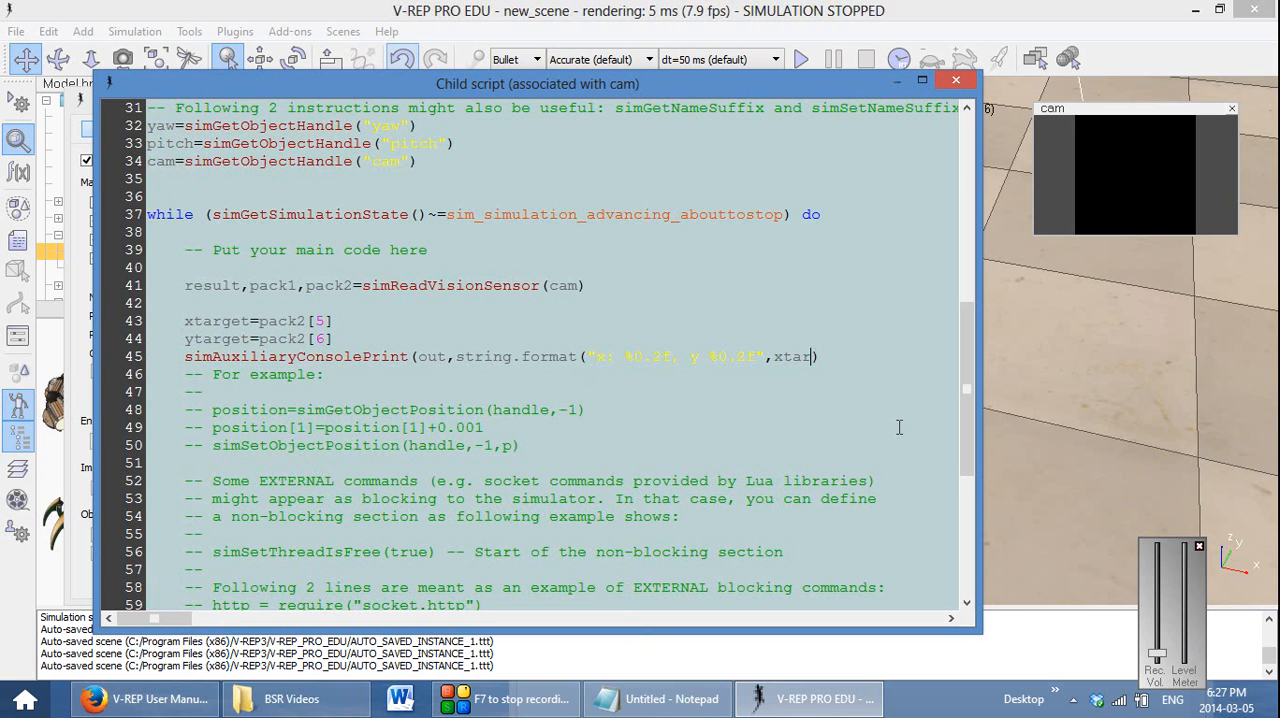
type("et,ytarget")
Test-run and stop the simulation, and add the missing closing parenthesis at the end of the simAuxiliaryConsolePrint line
left_click(801, 59)
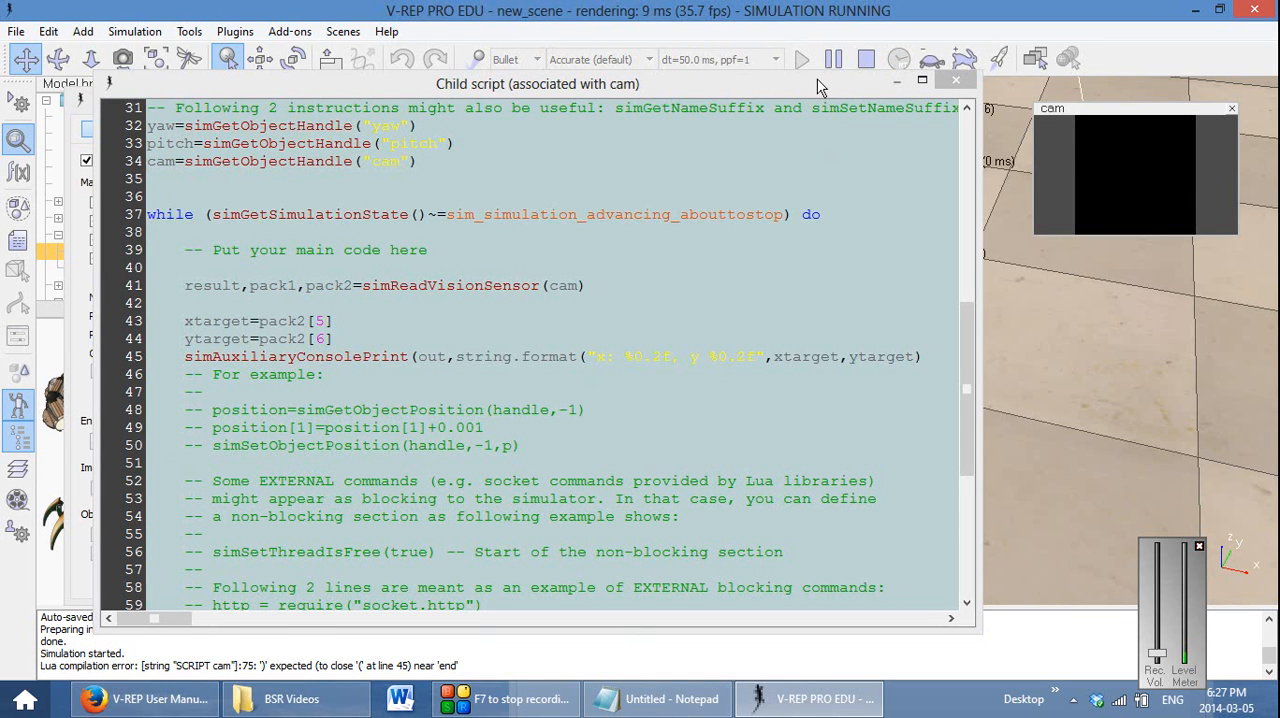
left_click(866, 59)
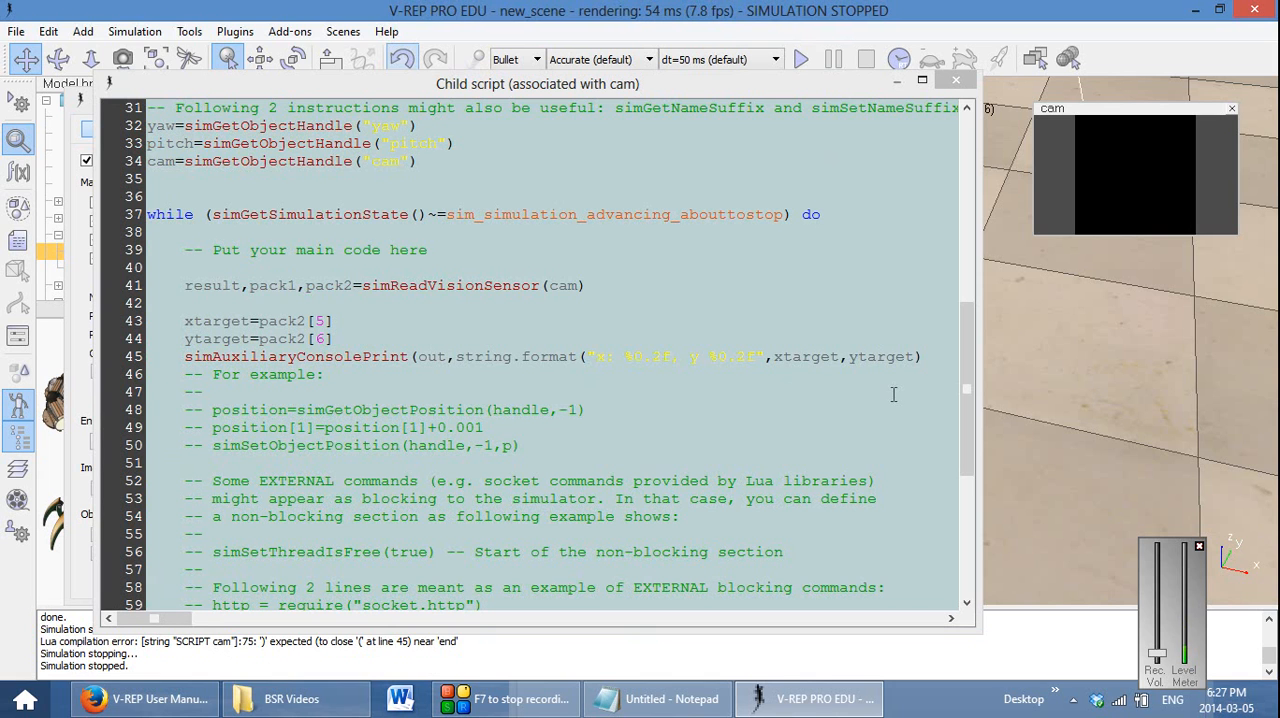
left_click(936, 356)
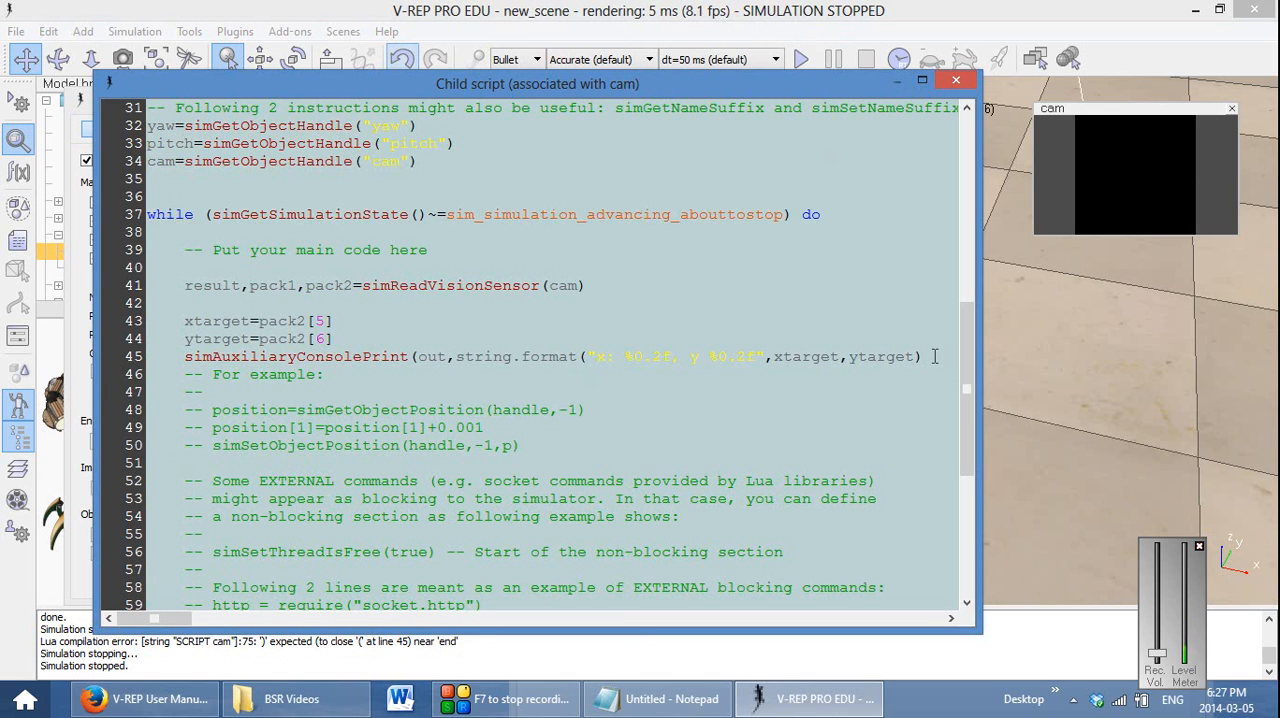
type(")")
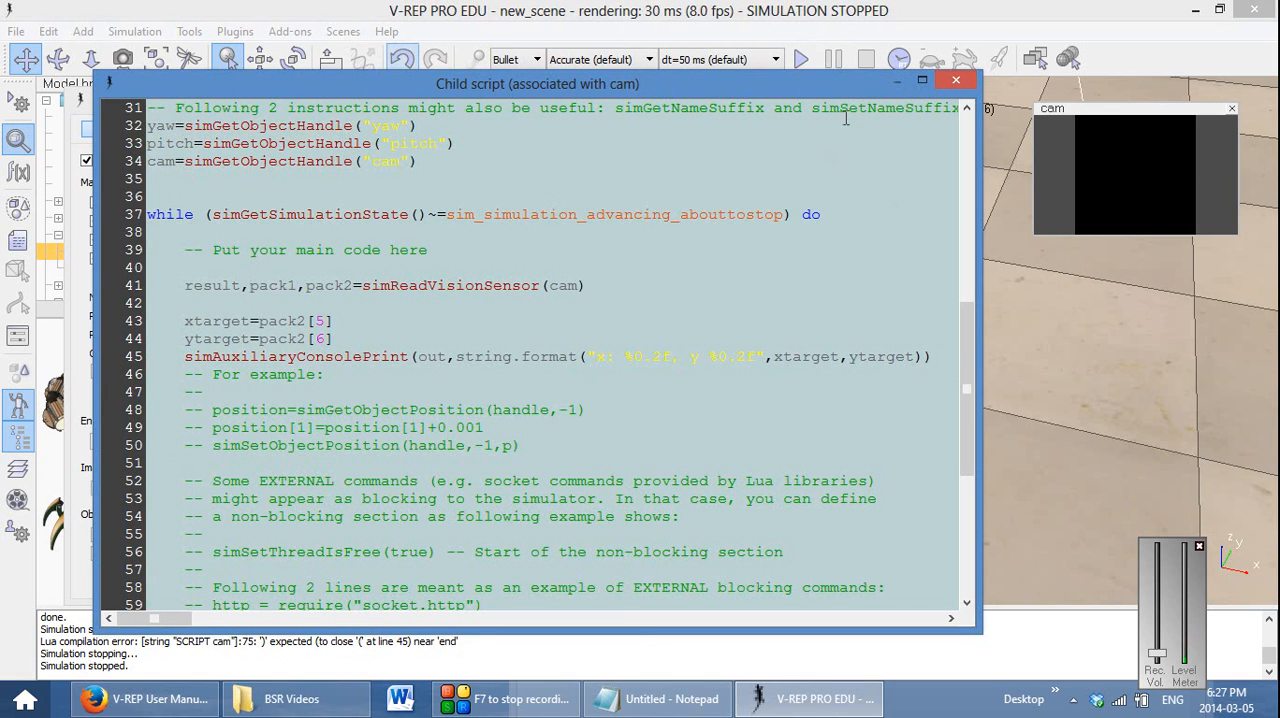
Run and stop the simulation to check the console output, and insert \n at the start of the print's format string
left_click(801, 60)
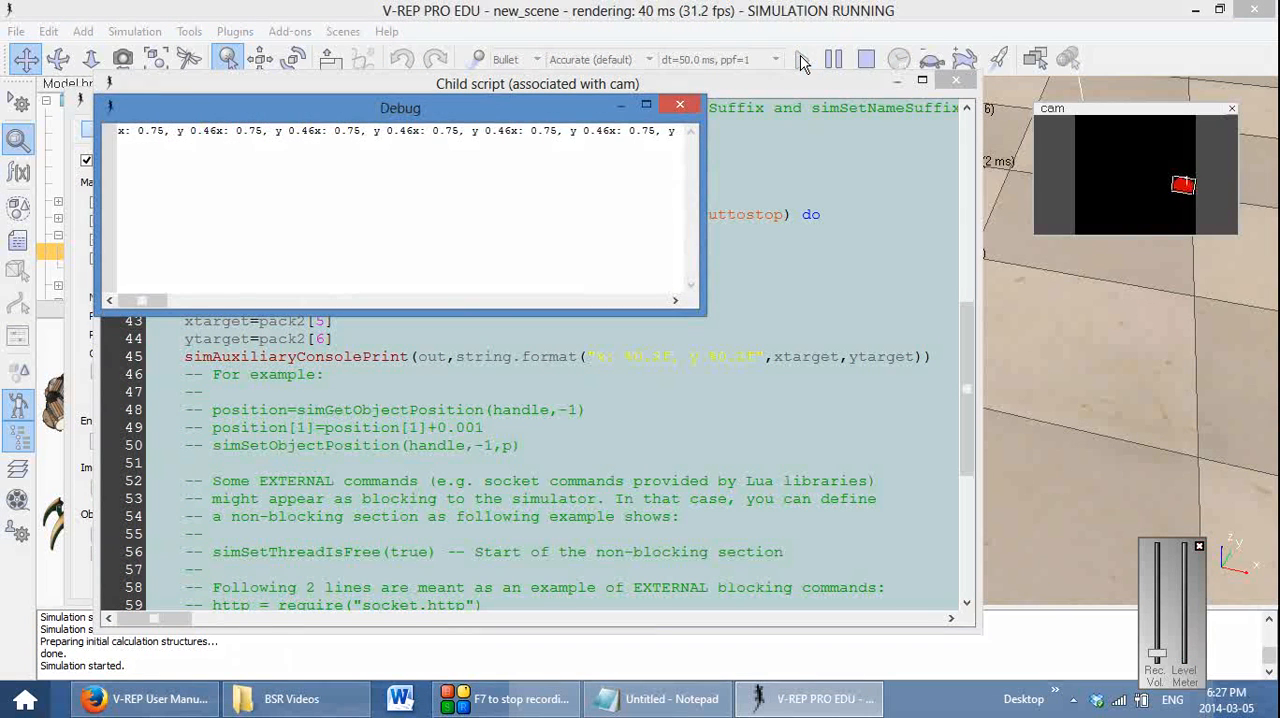
left_click(866, 59)
left_click(599, 359)
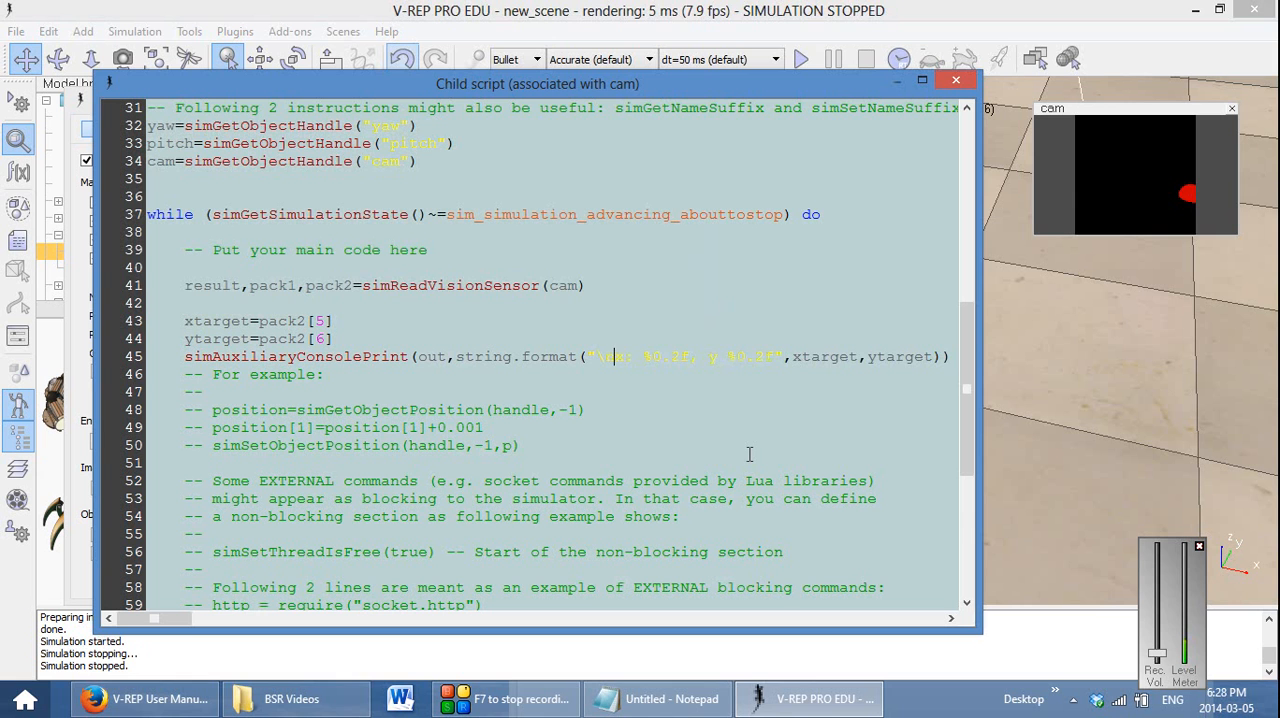
Run the simulation with pauses to compare the printed x and y values with the blob's position in the cam view, and stop it
left_click(801, 59)
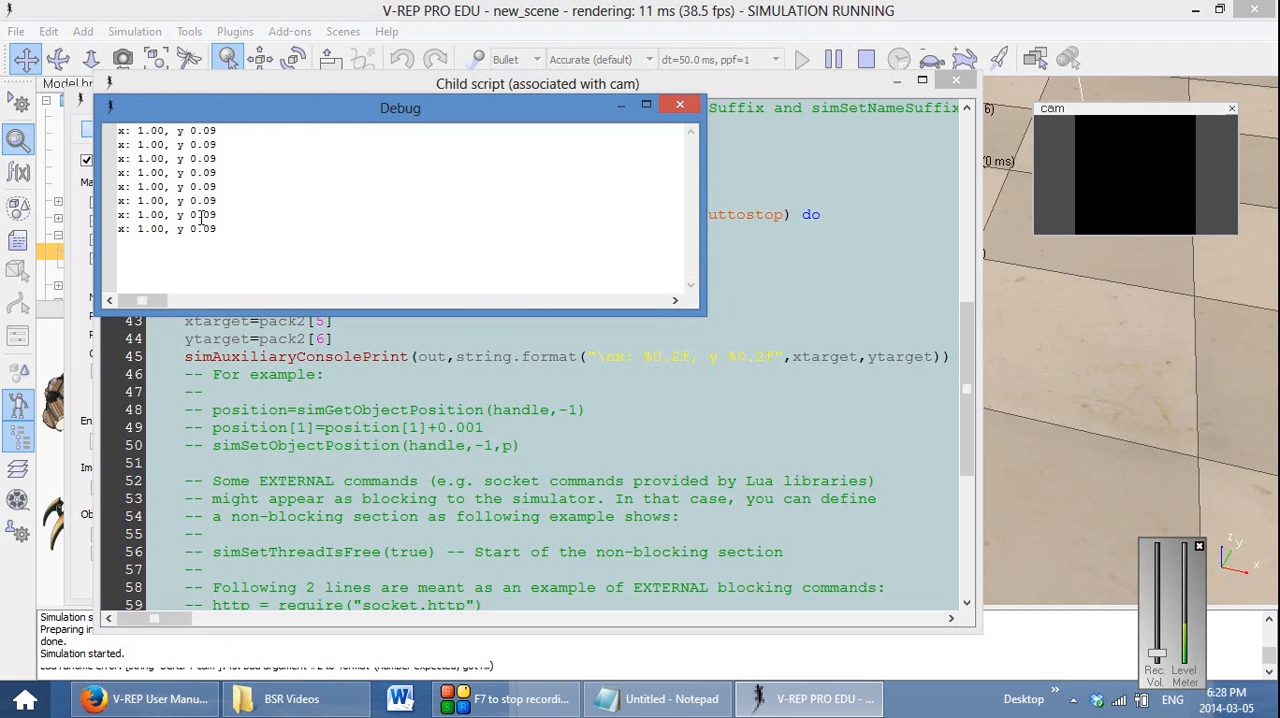
left_click(866, 59)
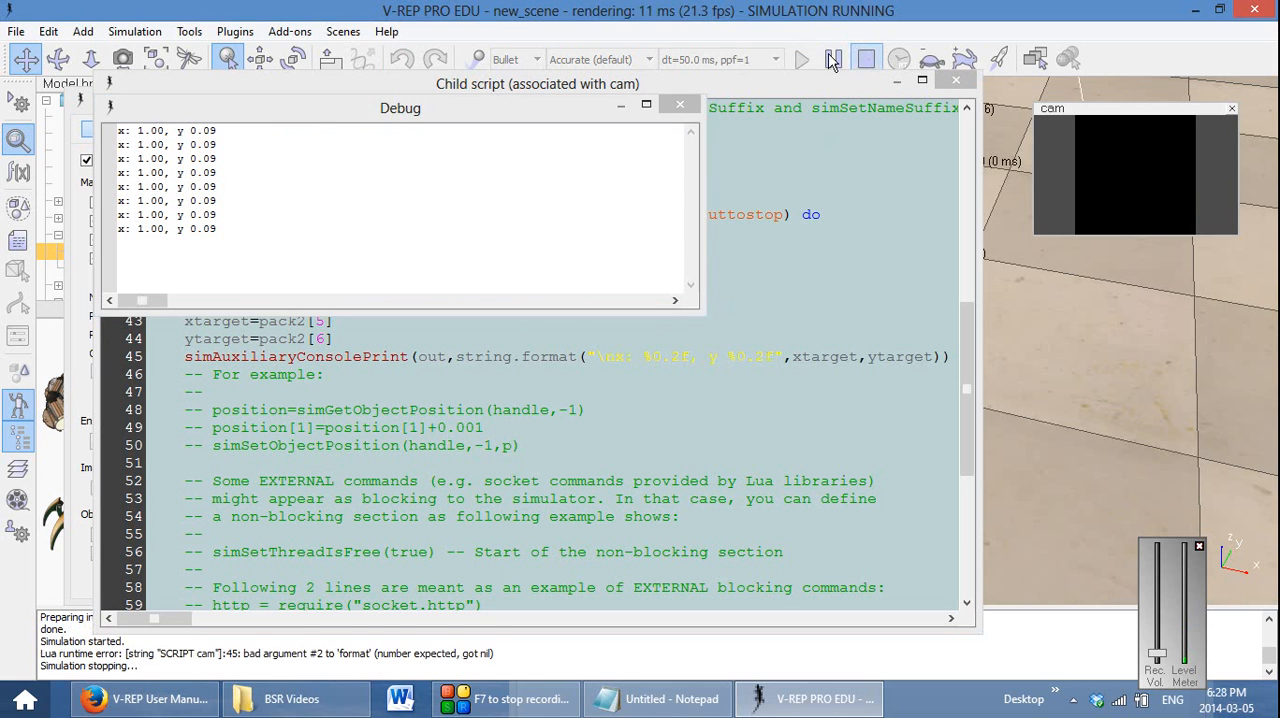
left_click(800, 60)
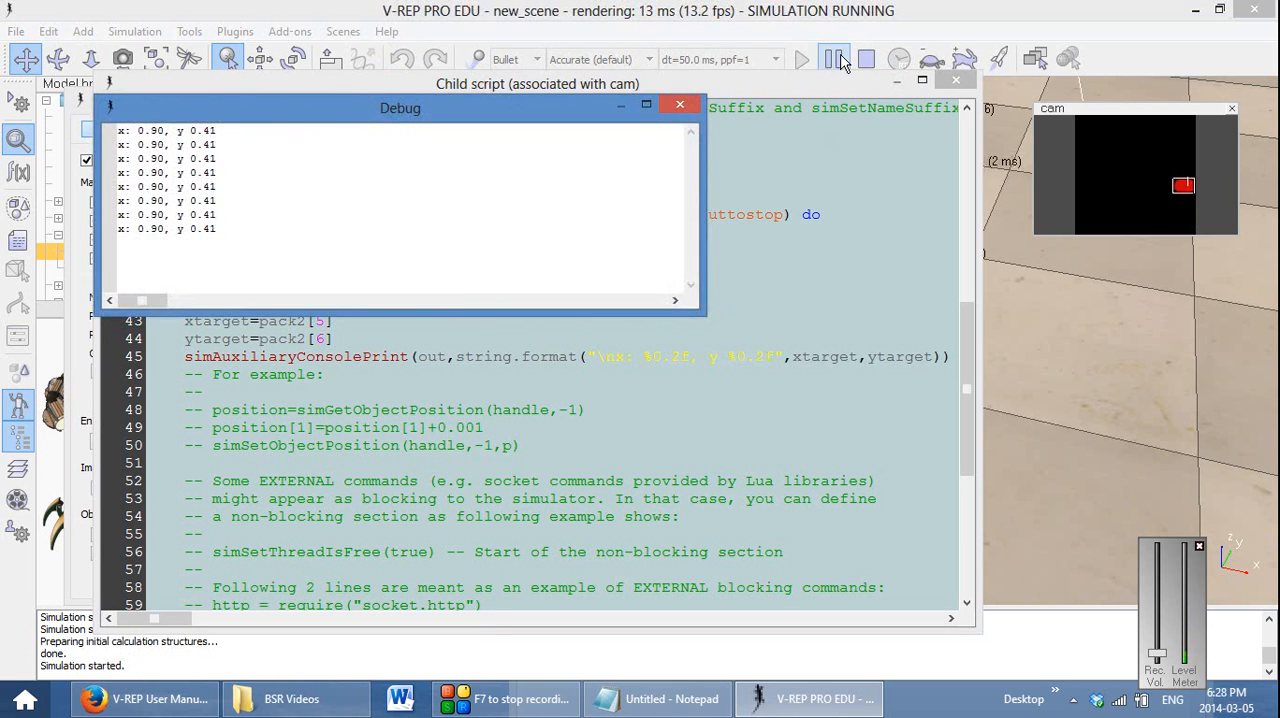
left_click(833, 59)
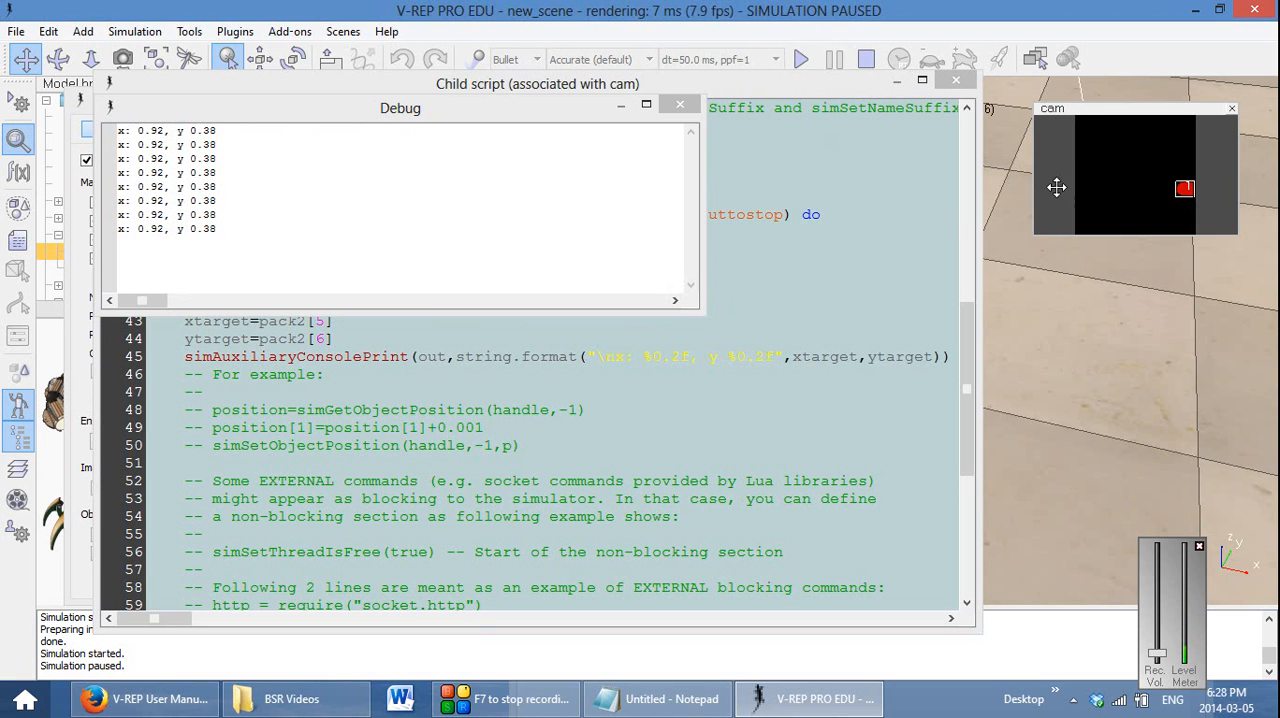
left_click(801, 59)
left_click(832, 62)
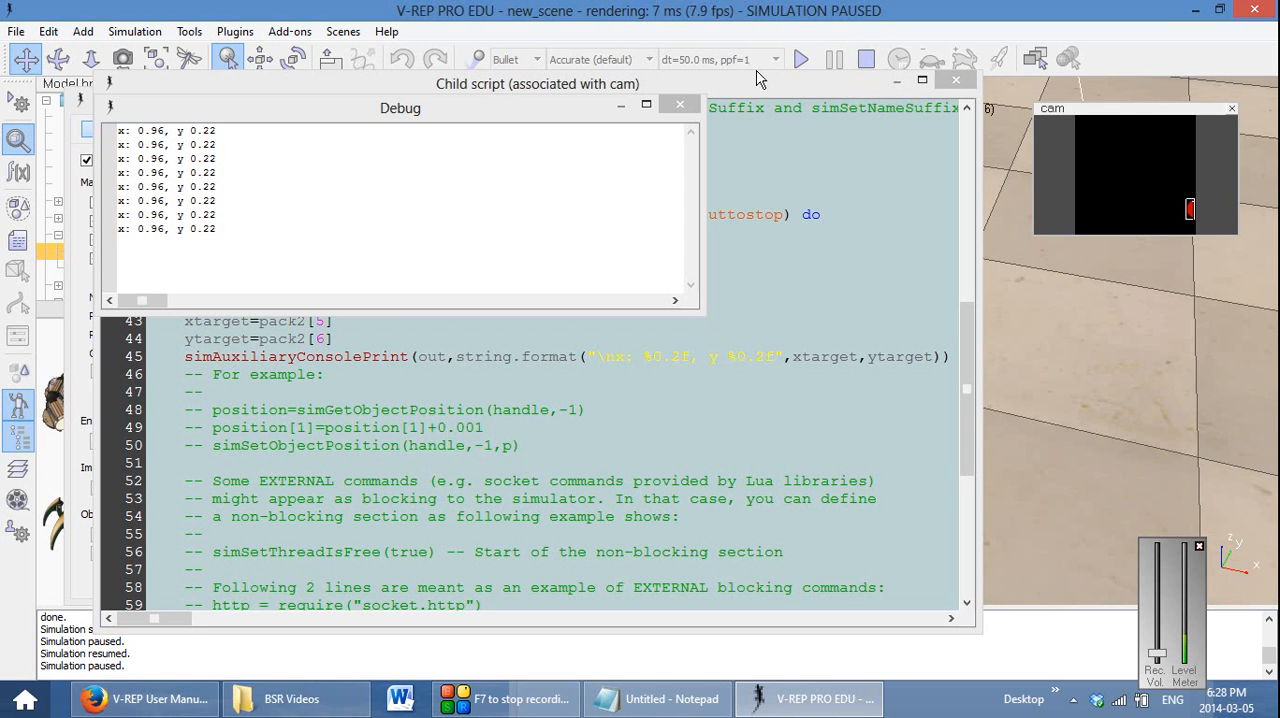
left_click(543, 312)
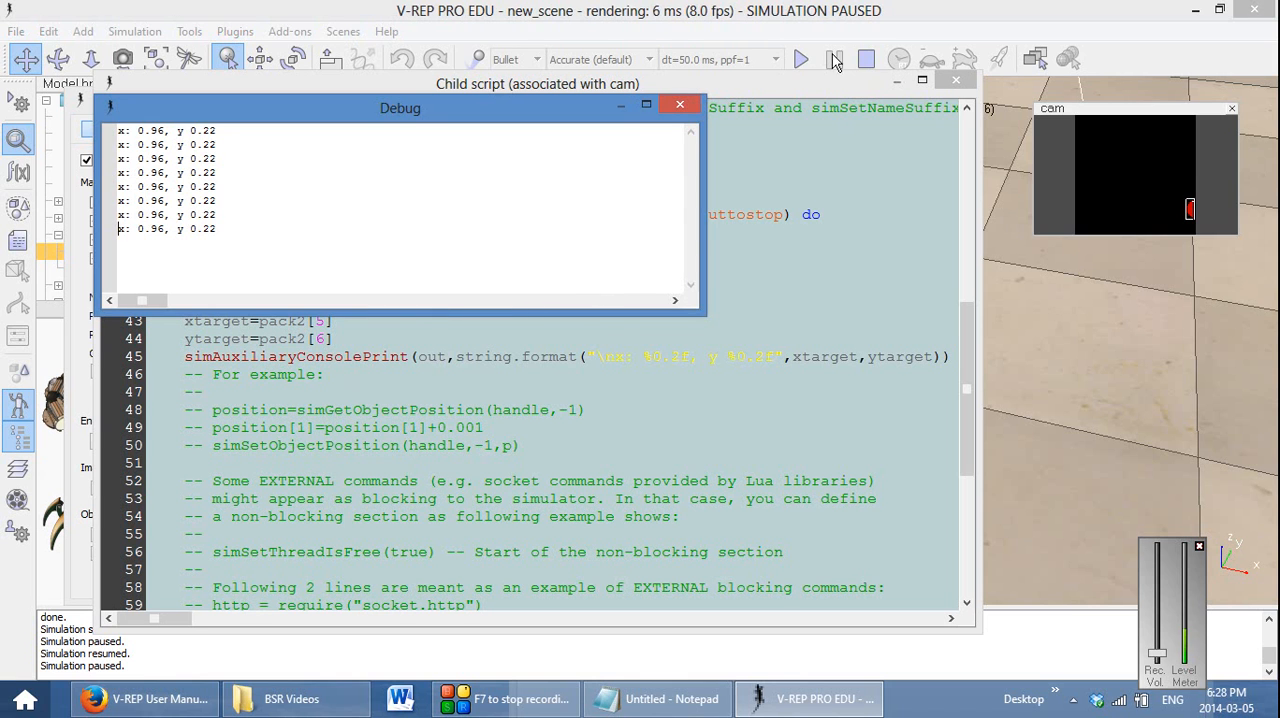
left_click(866, 59)
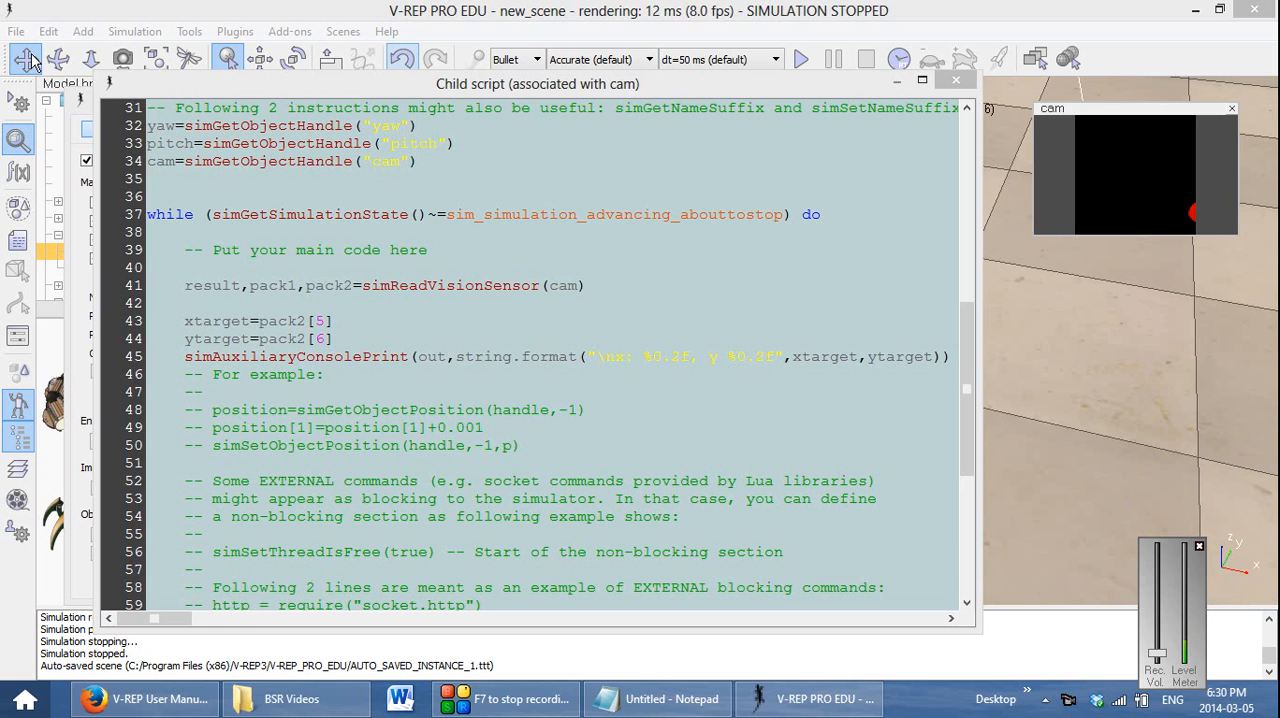
Start a simSetJointTargetVelocity( call on a new line below the console print, separated by a blank line
left_click(953, 357)
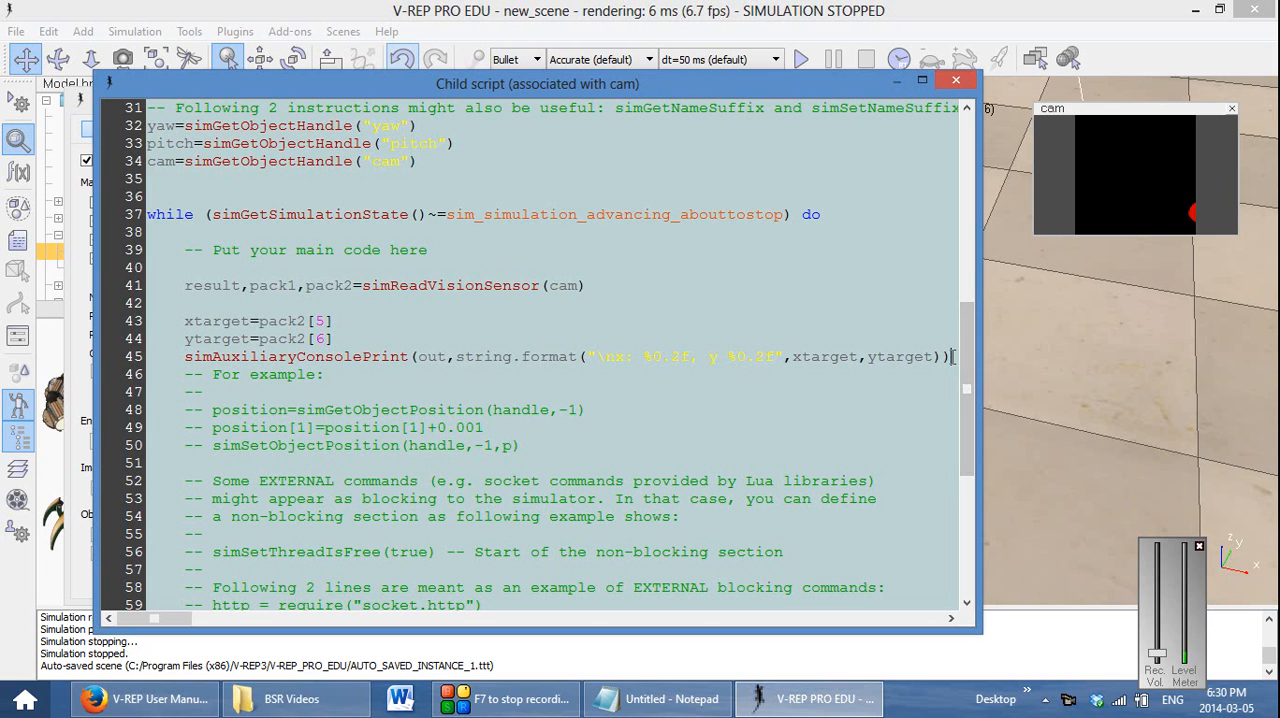
key("Return")
key("Return")
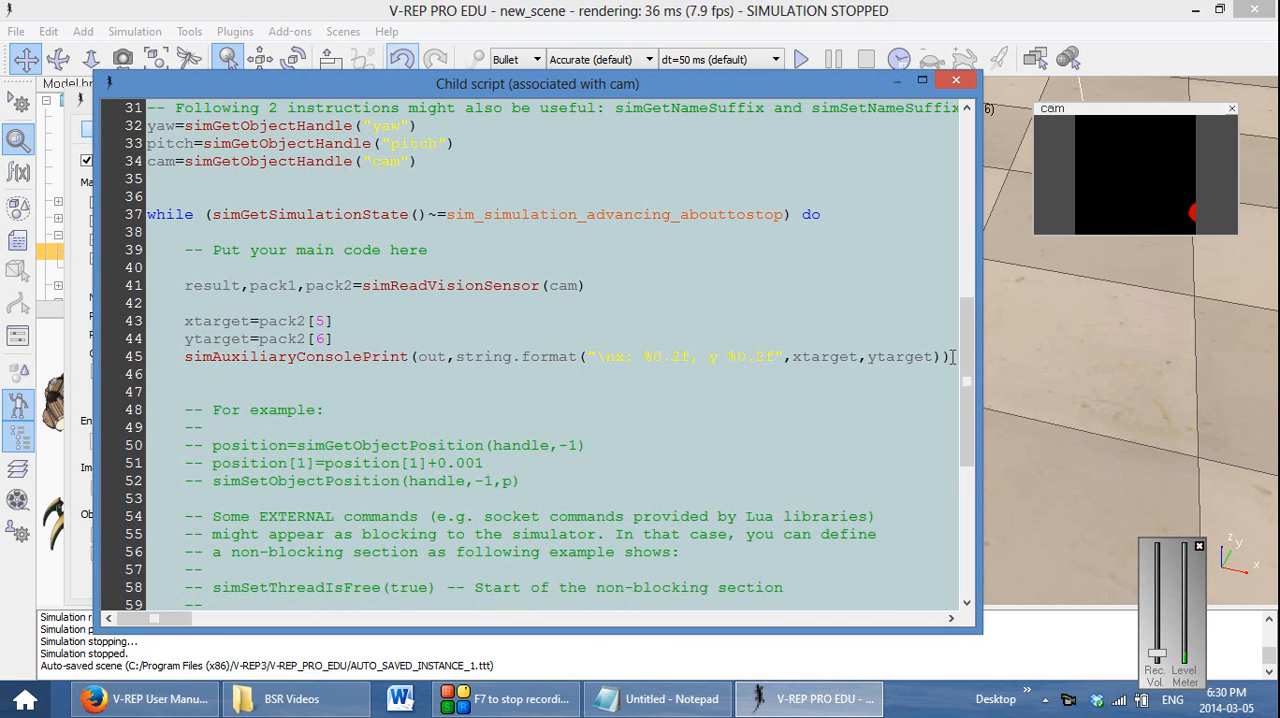
type("simSetJ")
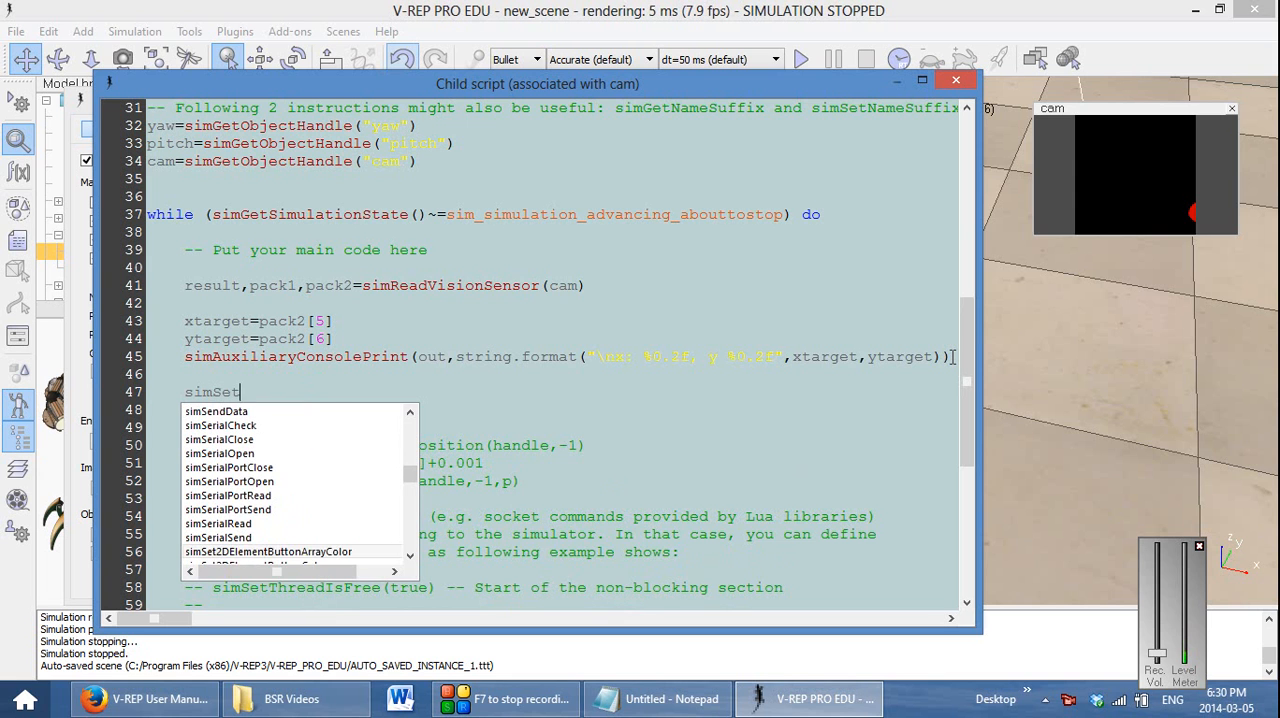
key("Down")
key("Down")
key("Down")
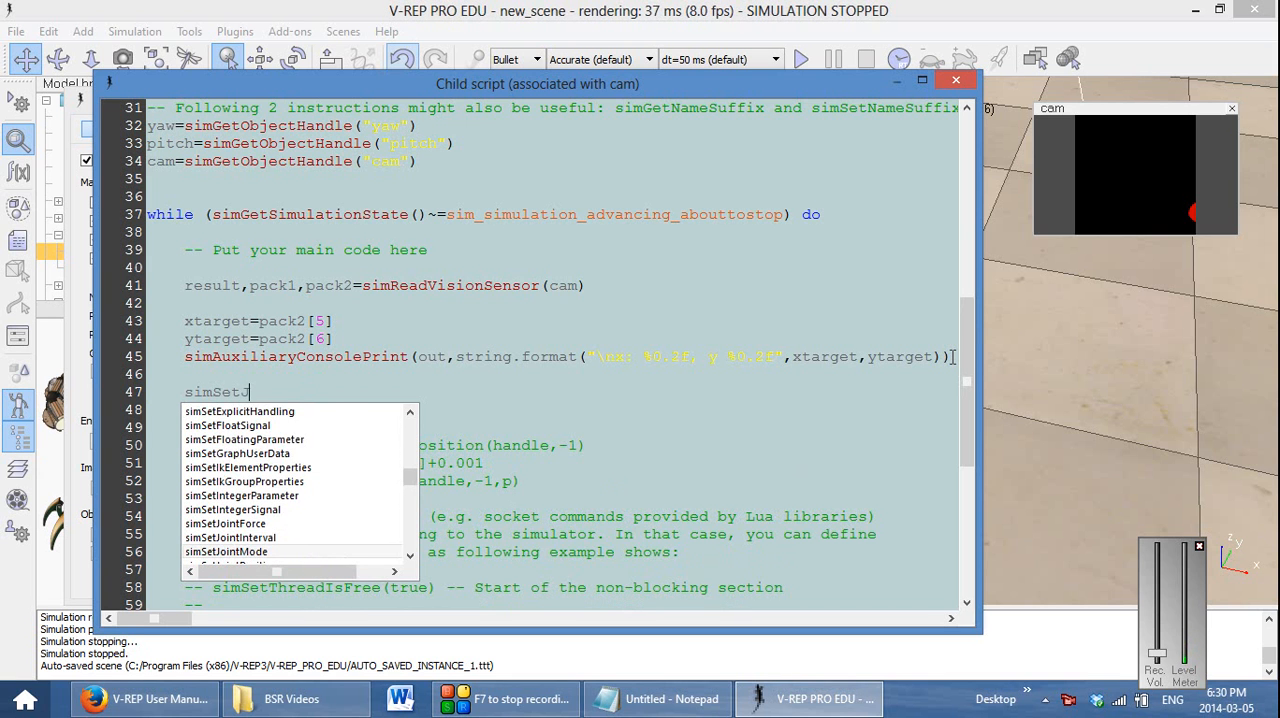
key("Down")
key("Down")
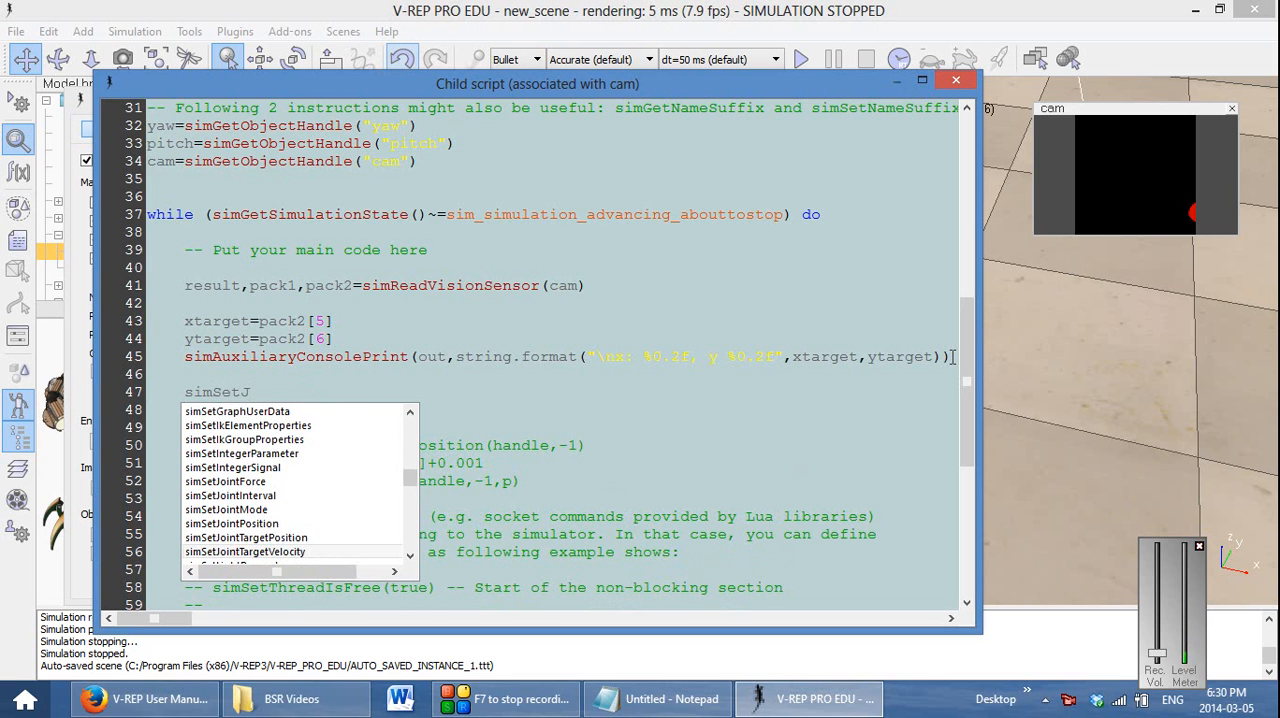
key("Return")
type("(")
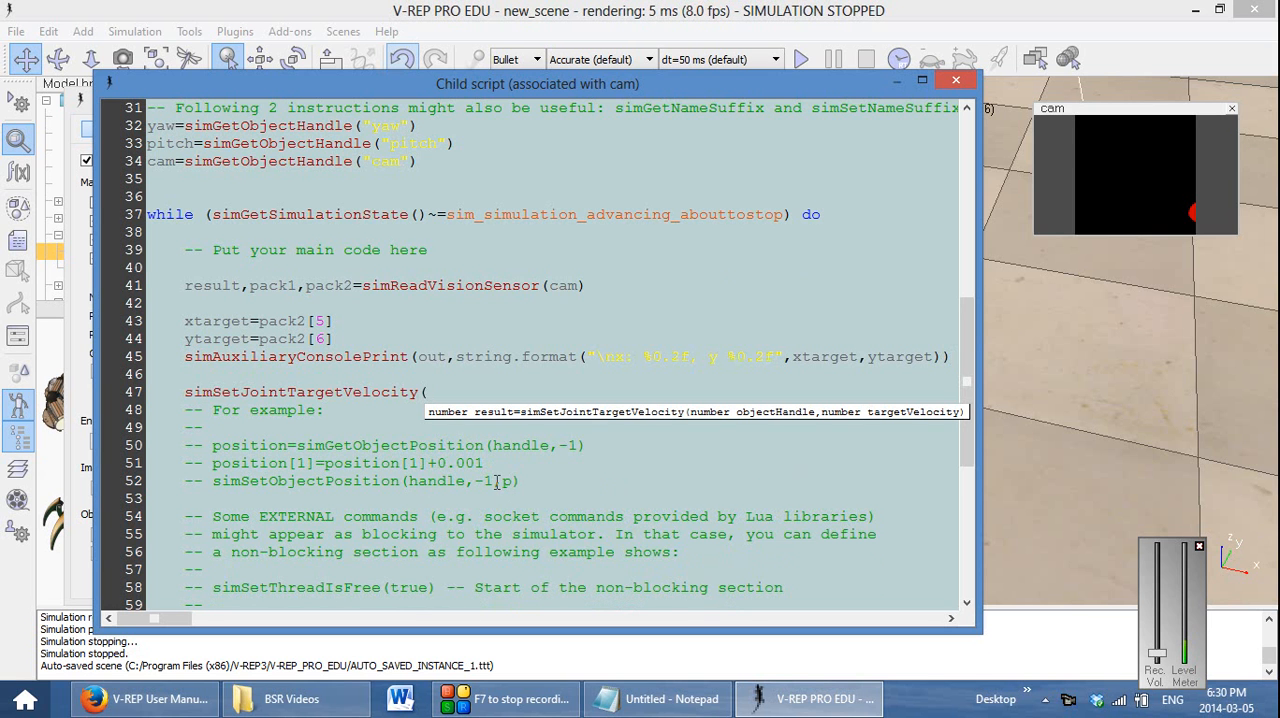
Give simSetJointTargetVelocity the arguments yaw and 0.1*(0.5-xtarget) and close the call
scroll(496, 482, "up", 1)
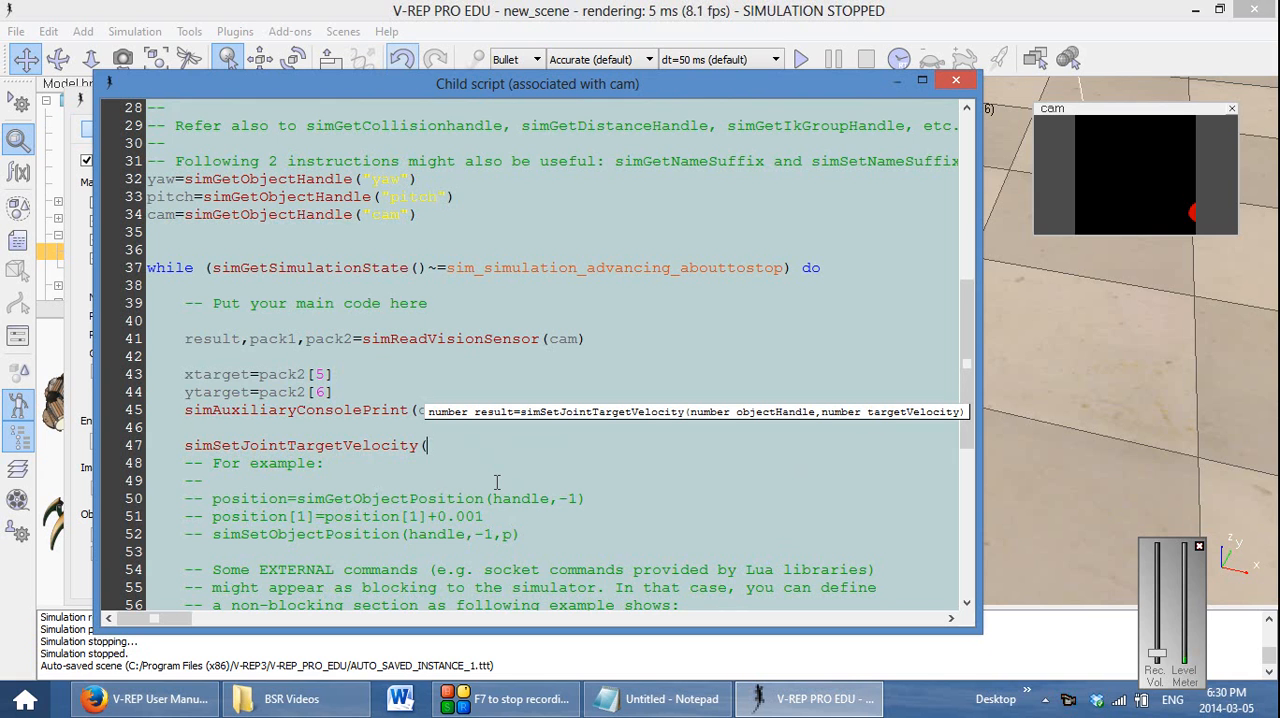
type("yaw,")
left_click(510, 432)
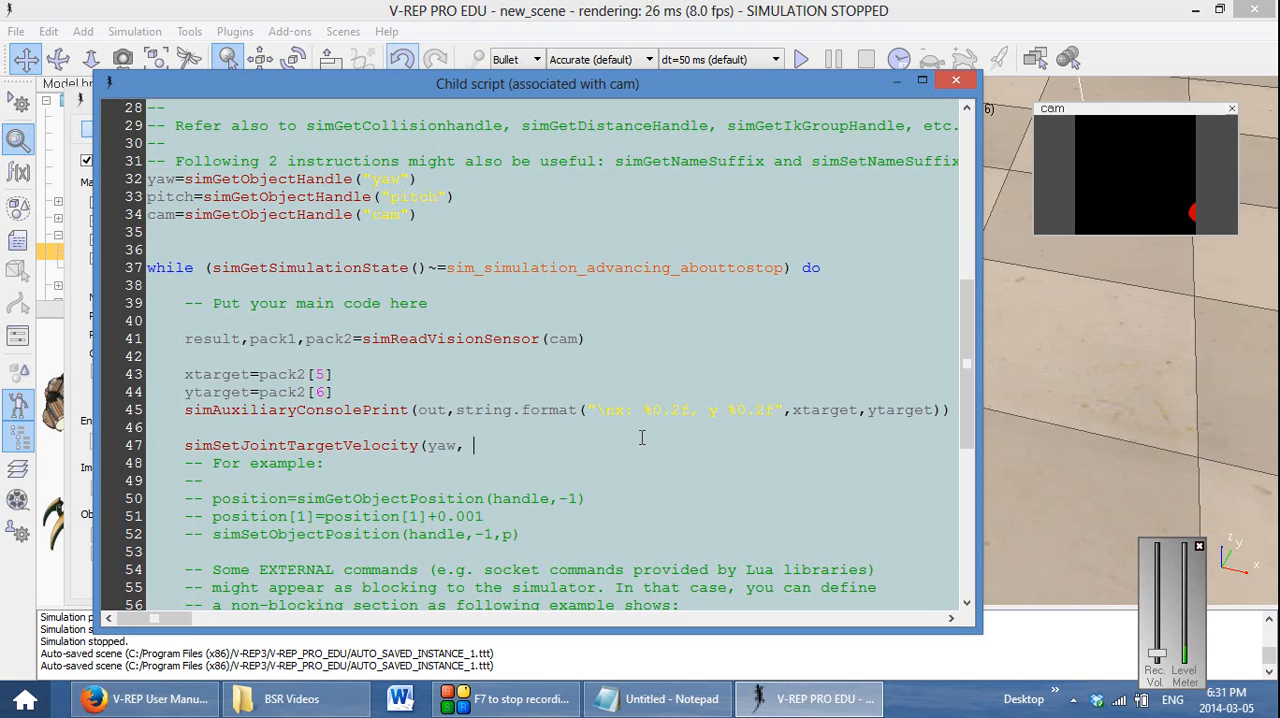
type("0.1*(0.5")
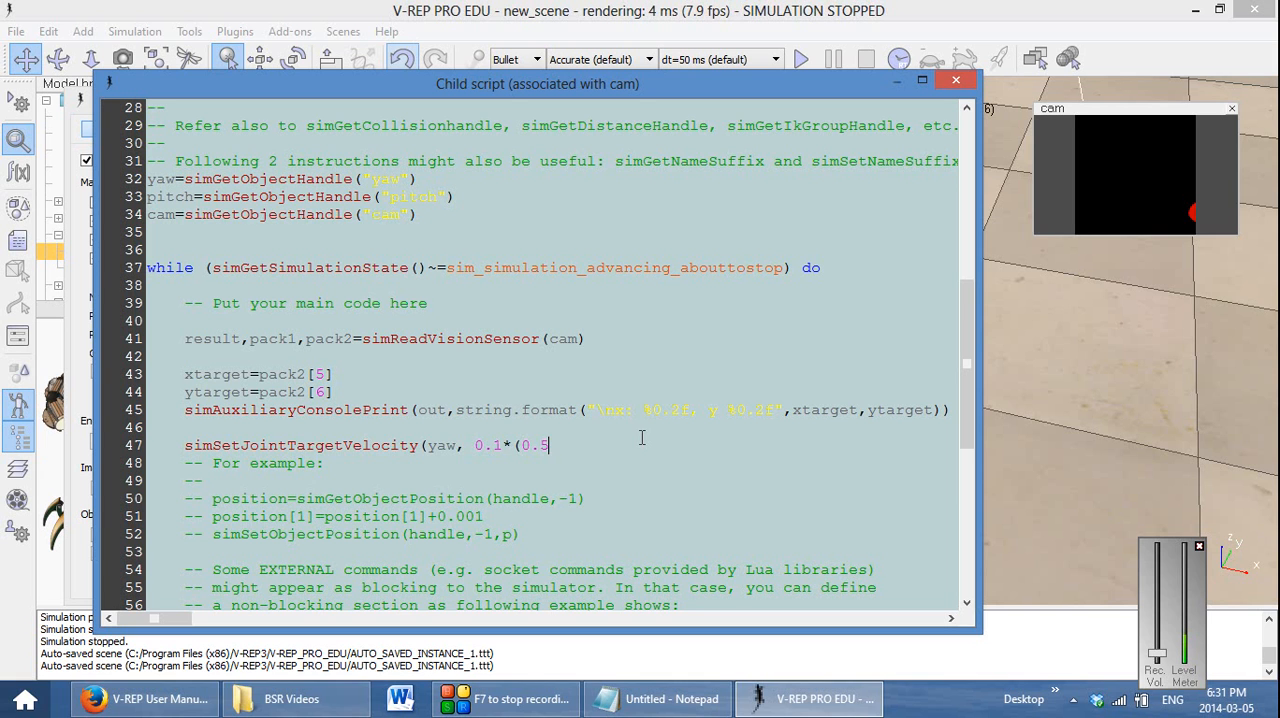
type("-xtarget")
Run the simulation with the script and Debug windows moved off the scene to watch the camera's yaw motion, and stop it
left_click_drag(582, 84, 580, 126)
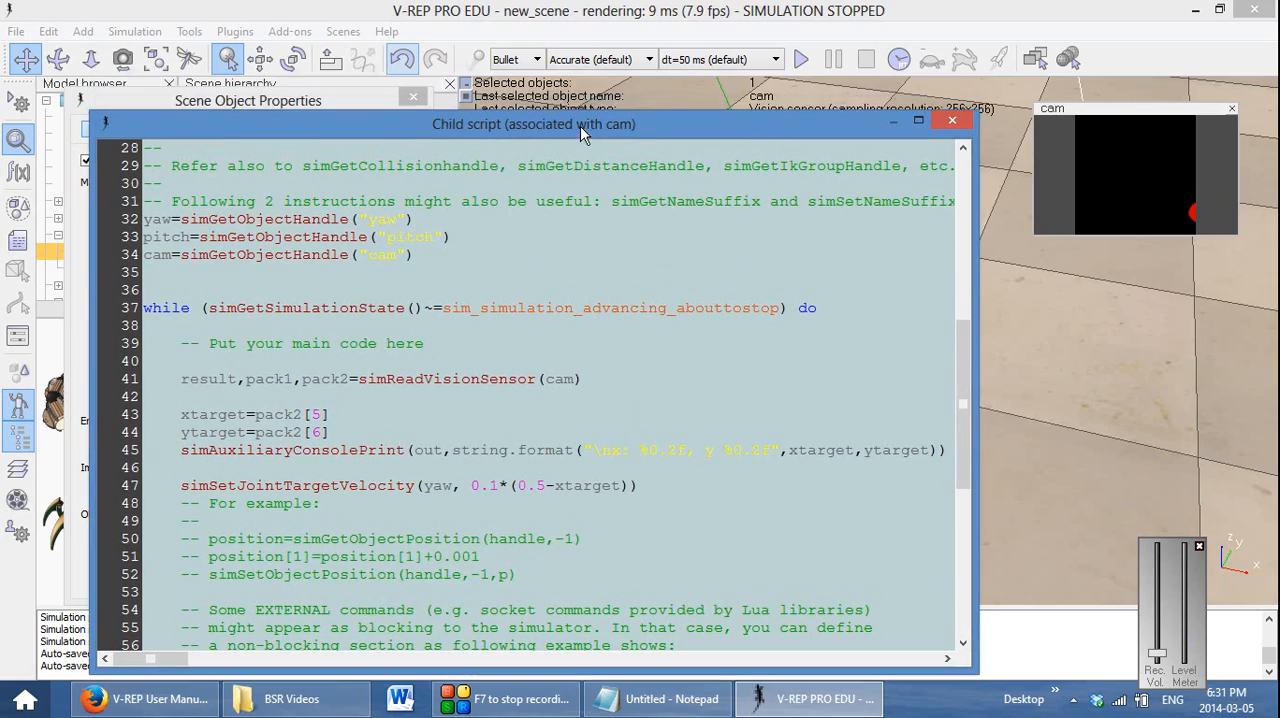
left_click(801, 60)
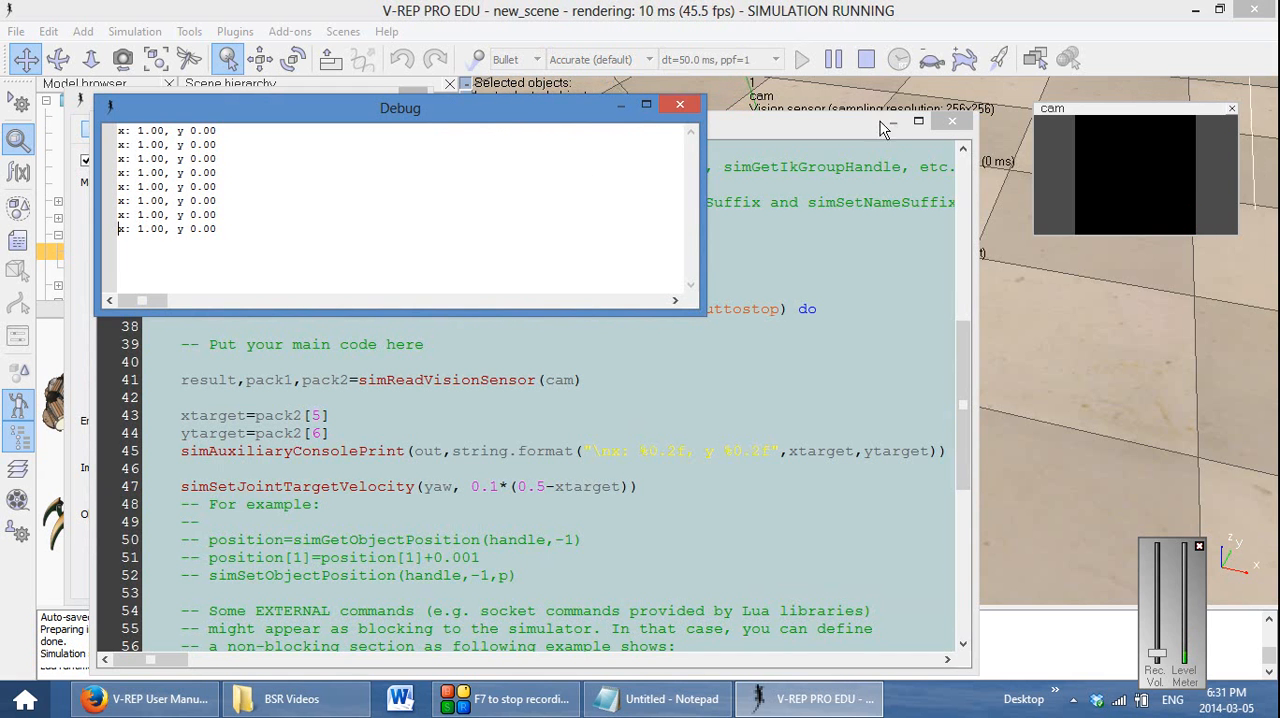
left_click_drag(864, 127, 844, 399)
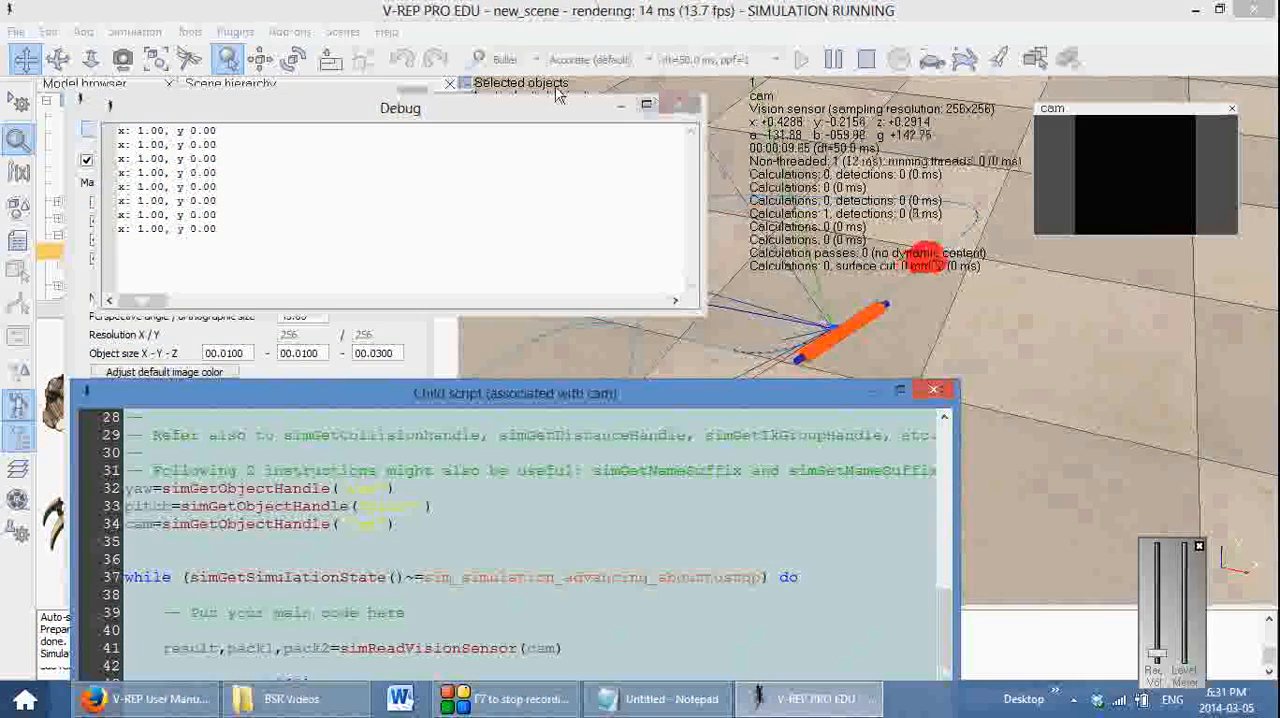
left_click_drag(557, 93, 509, 26)
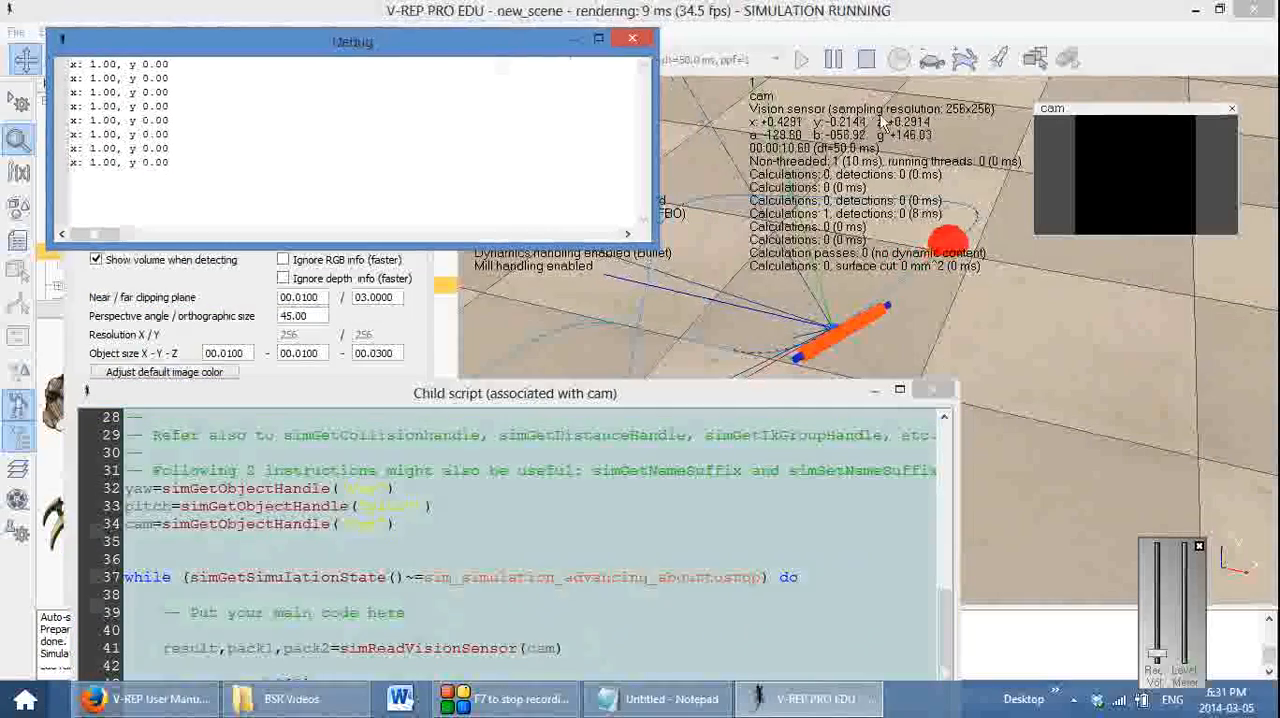
left_click(869, 62)
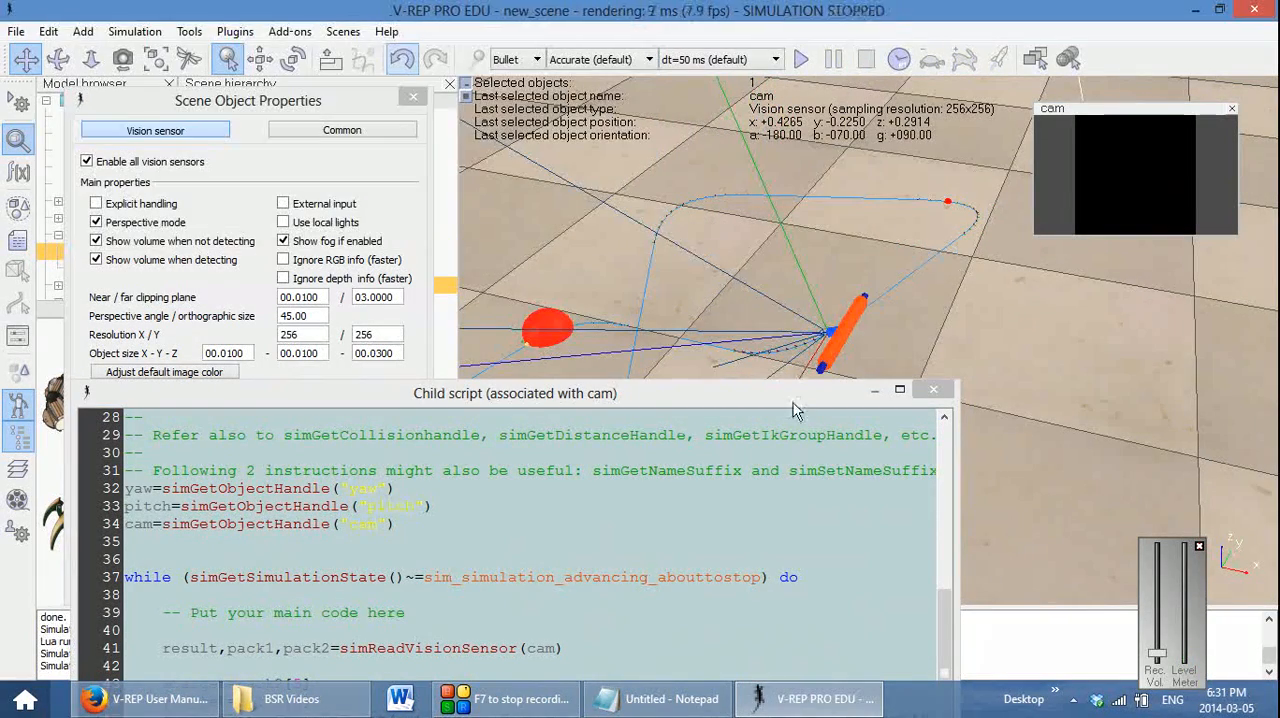
Close the cam child script editor, rerun the simulation to observe how the camera follows the red target, and stop it
left_click_drag(777, 396, 791, 211)
left_click(950, 206)
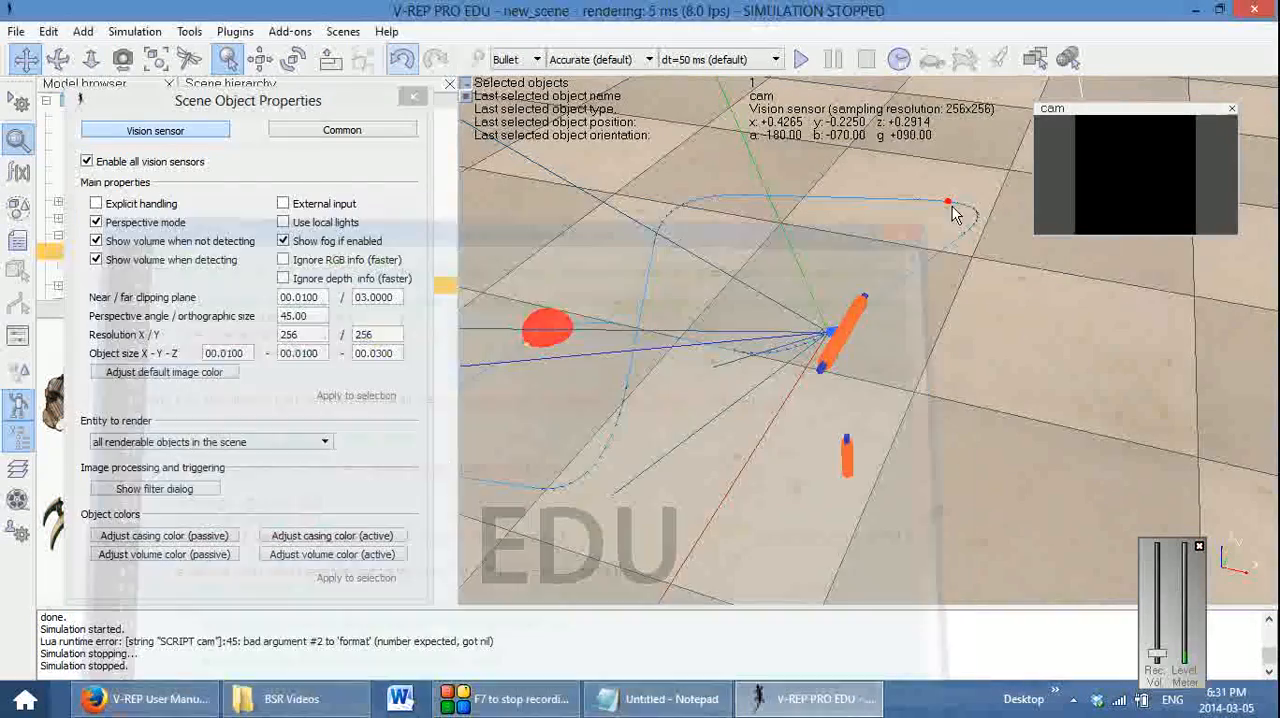
left_click(801, 59)
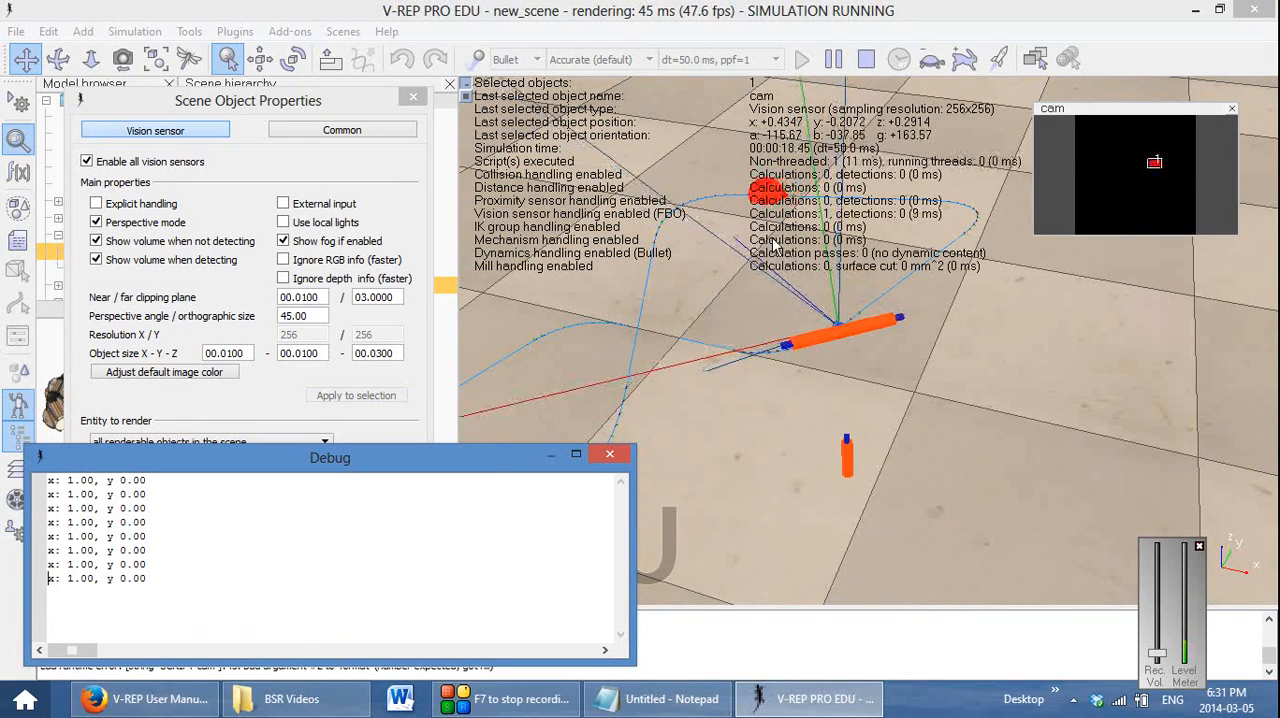
left_click(865, 59)
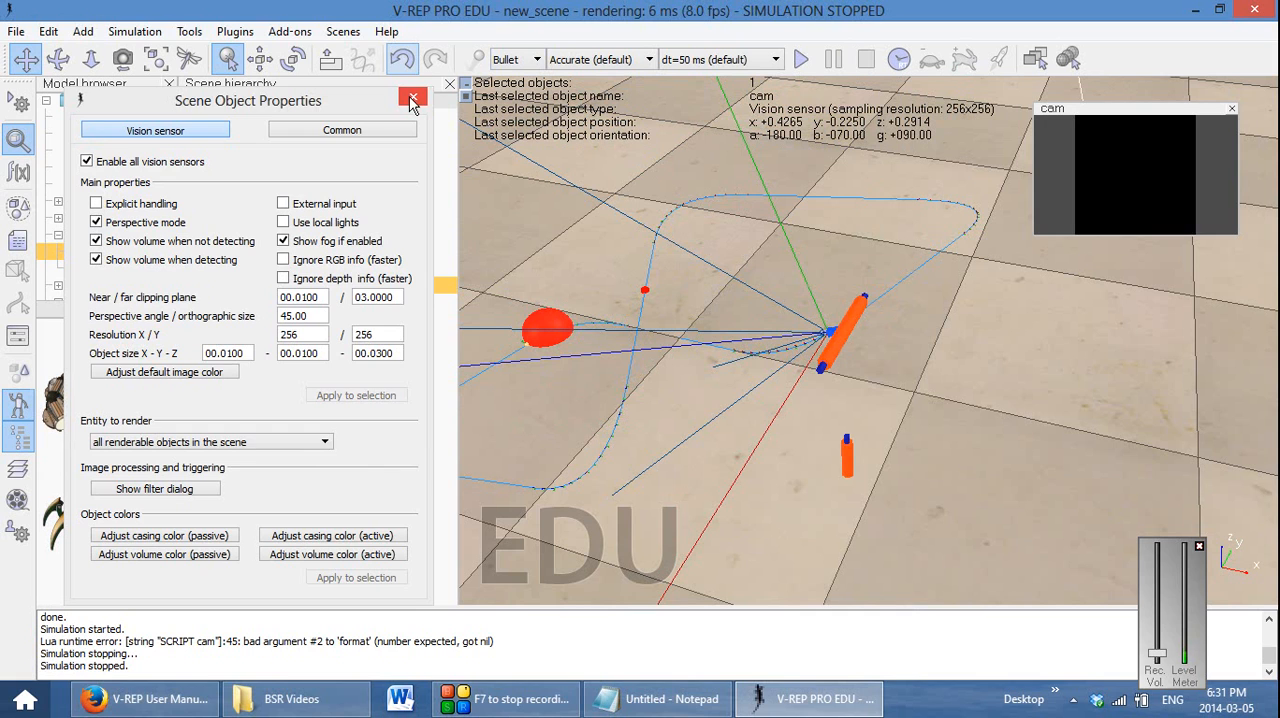
Close the cam properties dialog, reopen cam's child script and set the yaw joint's velocity gain to 1
left_click(413, 98)
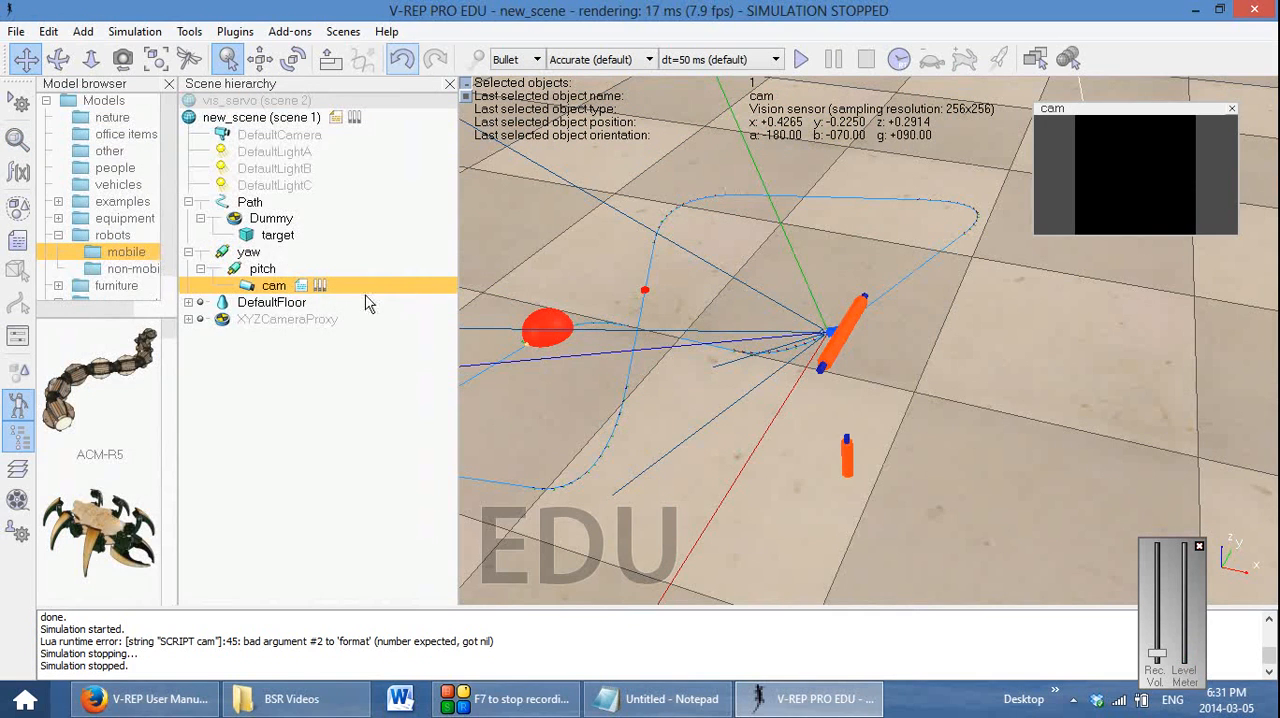
double_click(301, 286)
left_click_drag(577, 250, 580, 107)
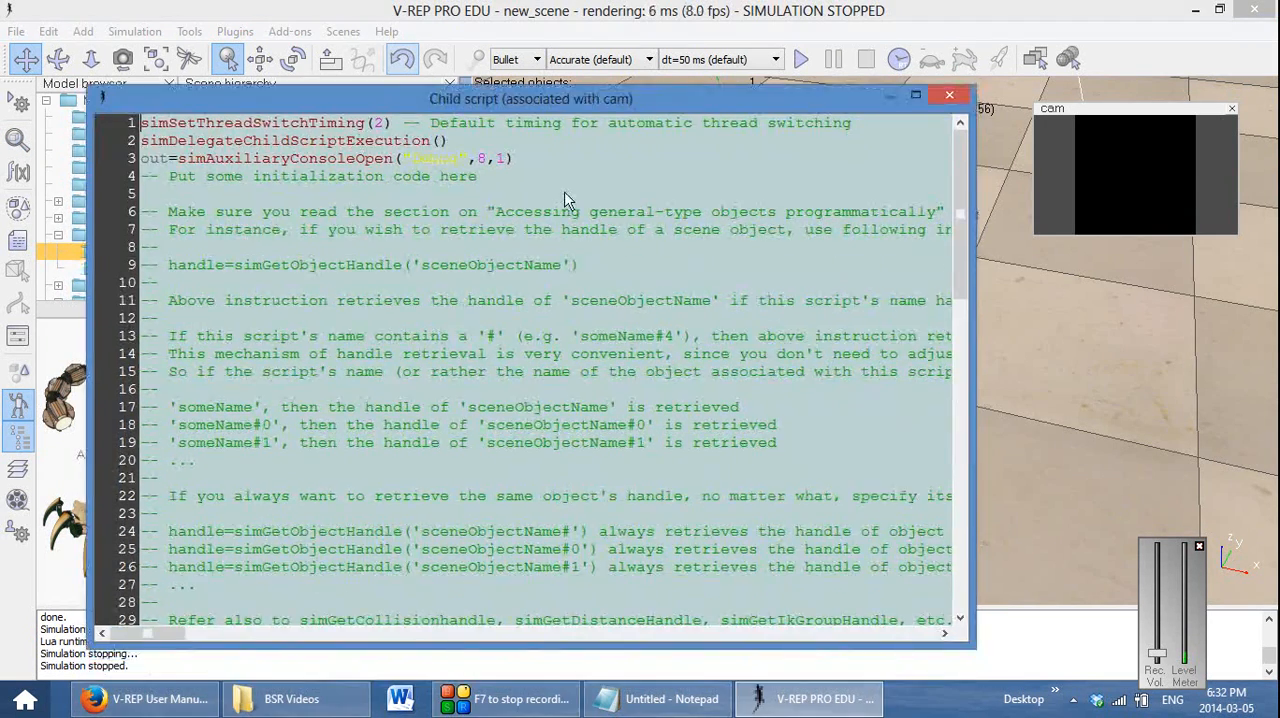
scroll(580, 458, "down", 10)
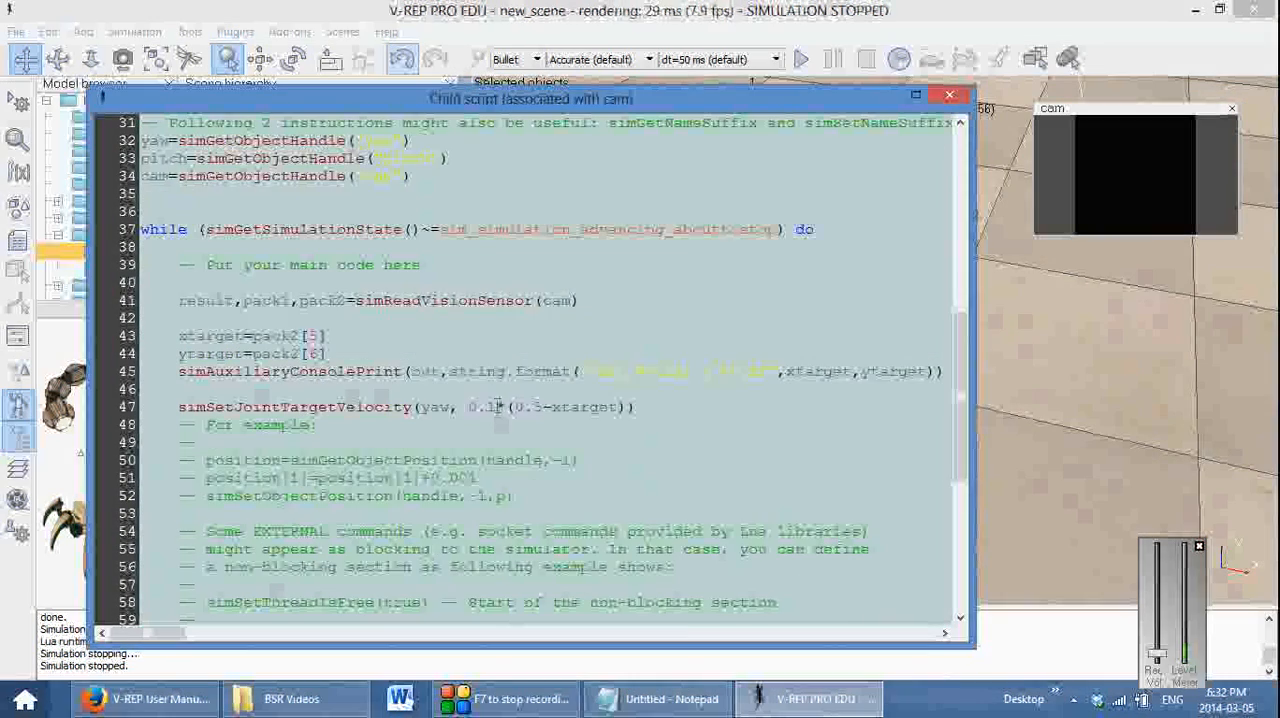
left_click_drag(496, 406, 470, 406)
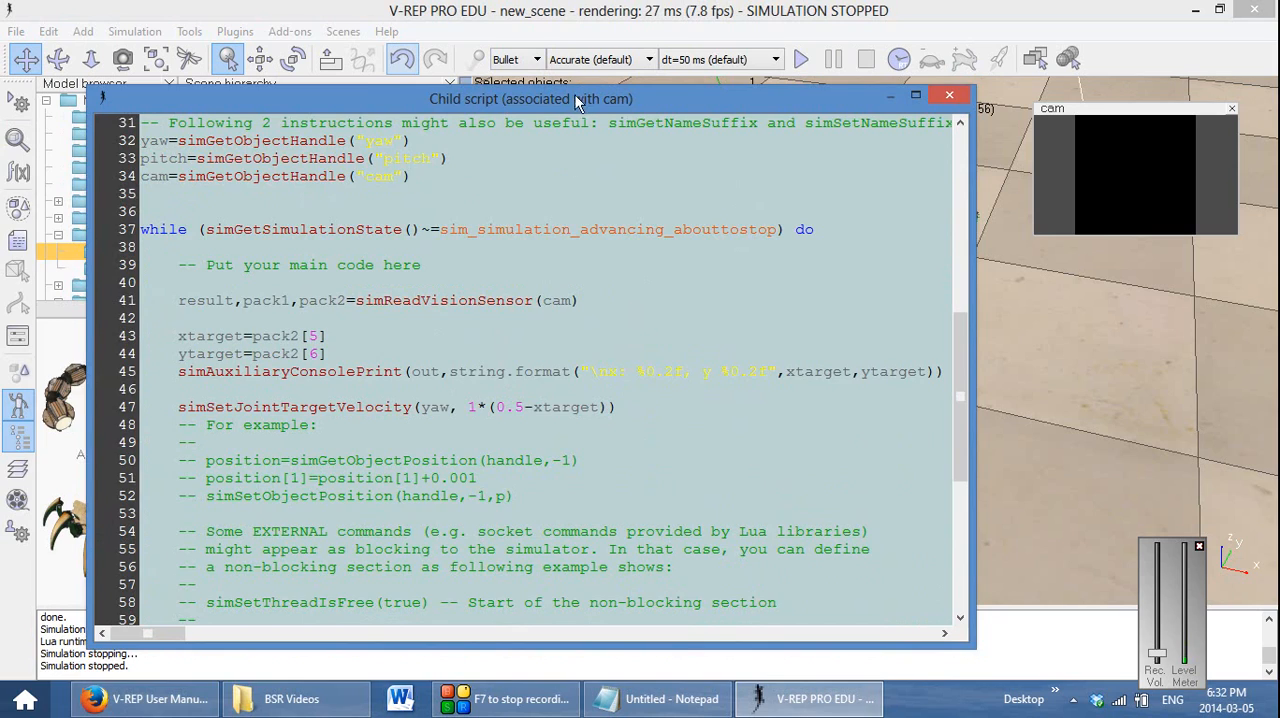
Run the simulation, clear the script editor and Debug window from the scene to observe the yaw tracking, and stop it
left_click_drag(577, 101, 613, 132)
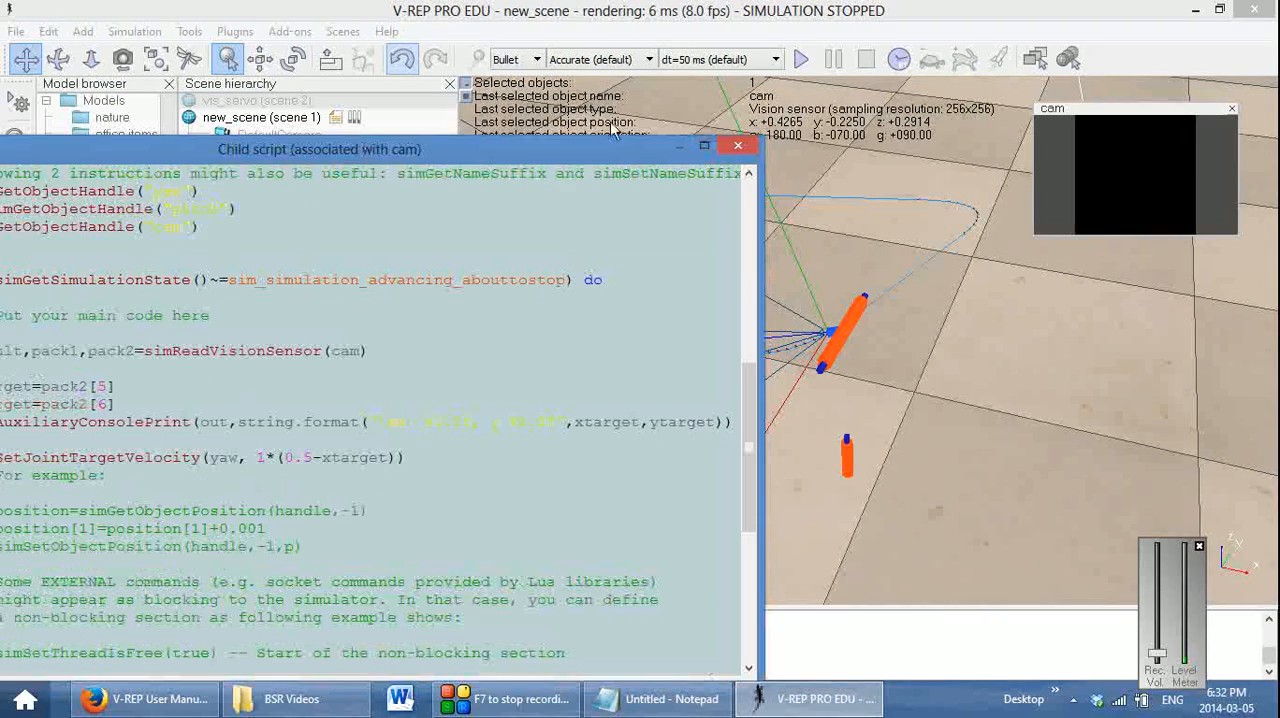
left_click(803, 60)
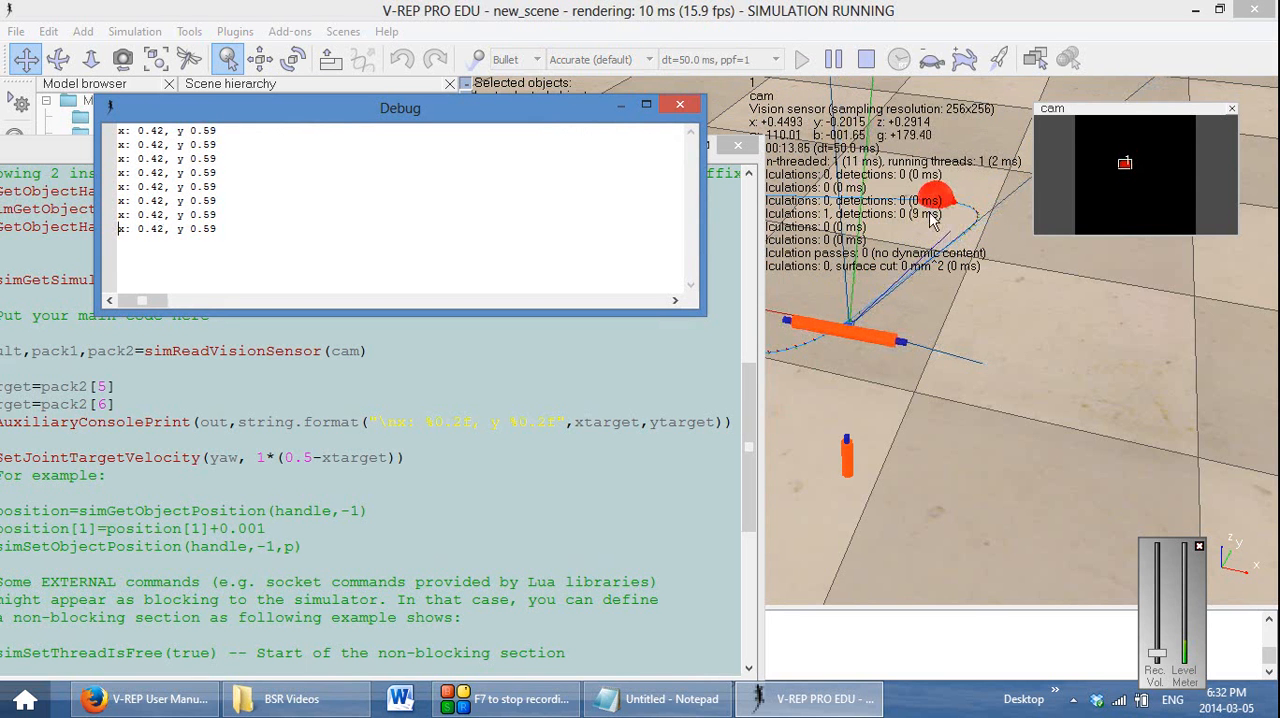
left_click(737, 147)
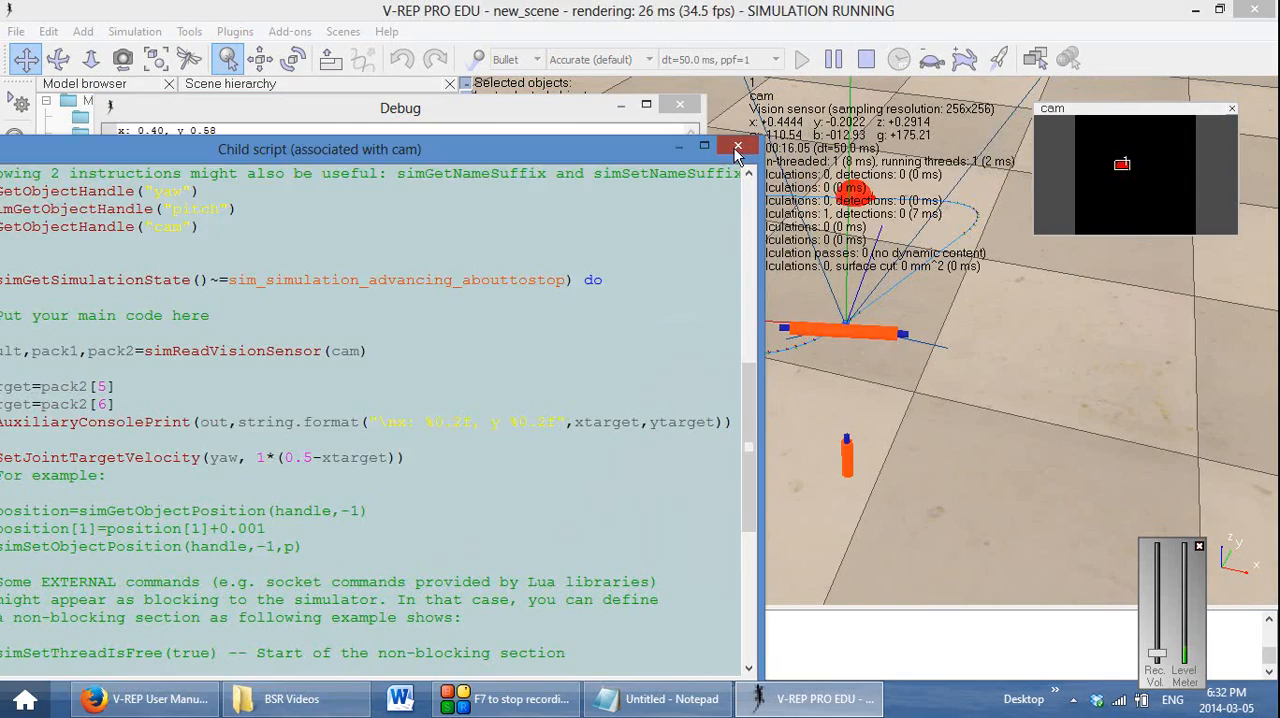
left_click_drag(560, 104, 512, 438)
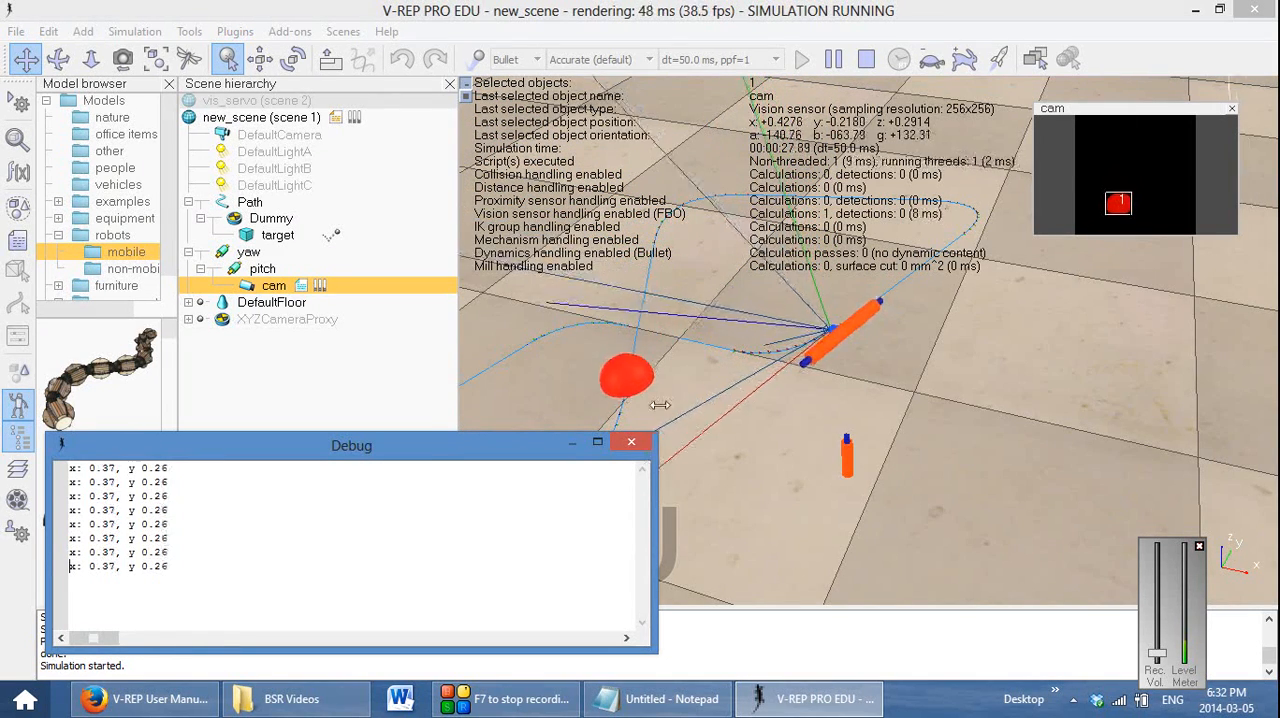
left_click(866, 60)
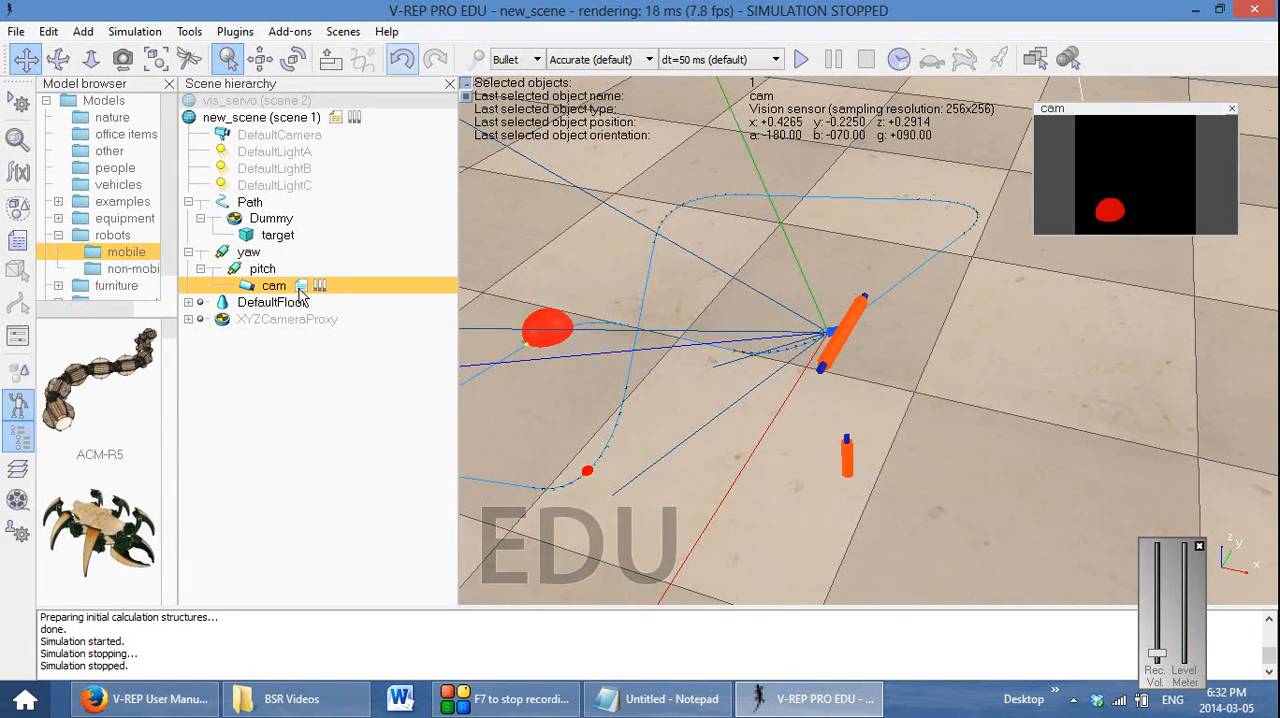
Reopen cam's child script and duplicate the simSetJointTargetVelocity(yaw, 1*(0.5-xtarget)) line directly below itself
double_click(300, 287)
left_click_drag(376, 188, 536, 93)
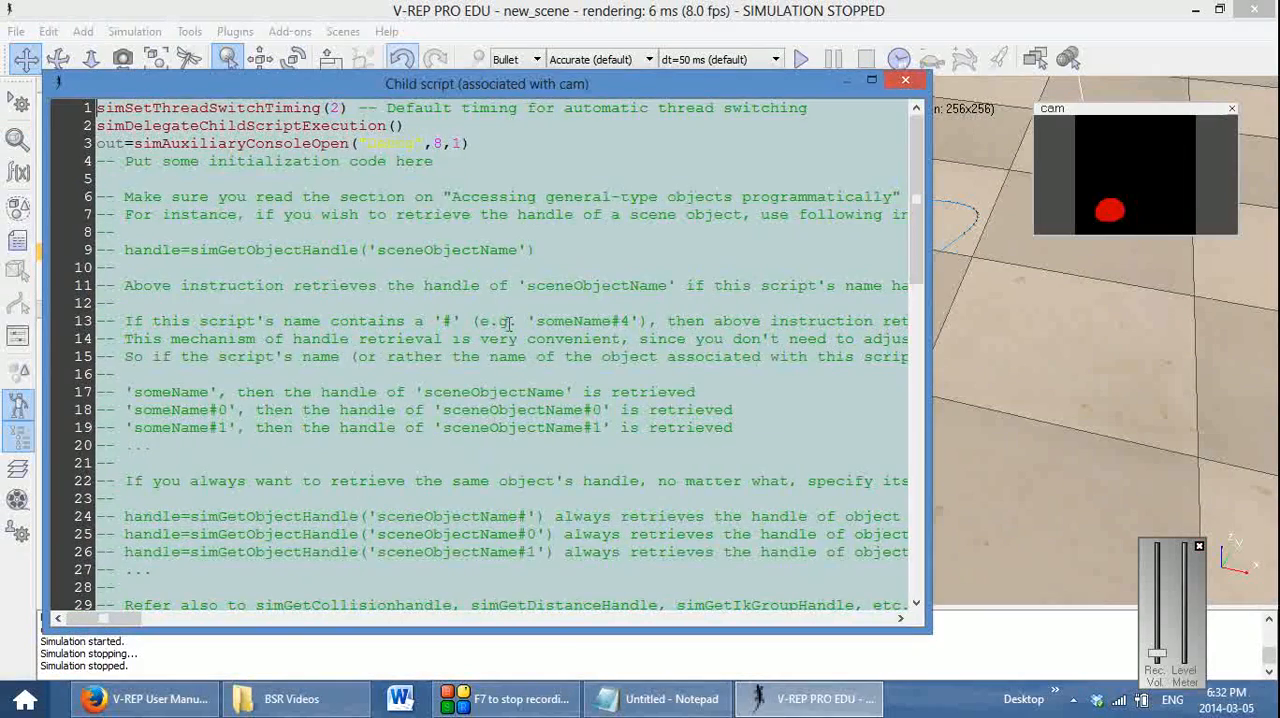
scroll(520, 400, "down", 10)
scroll(526, 411, "down", 3)
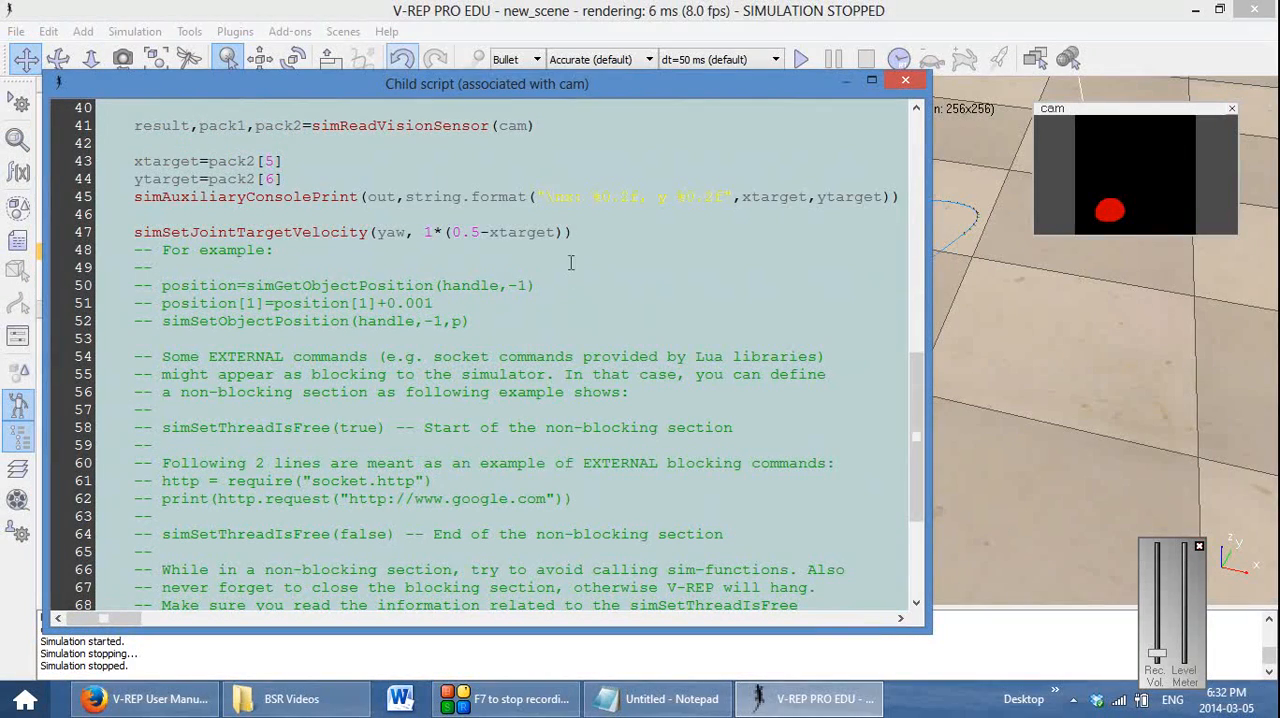
key("shift+Home")
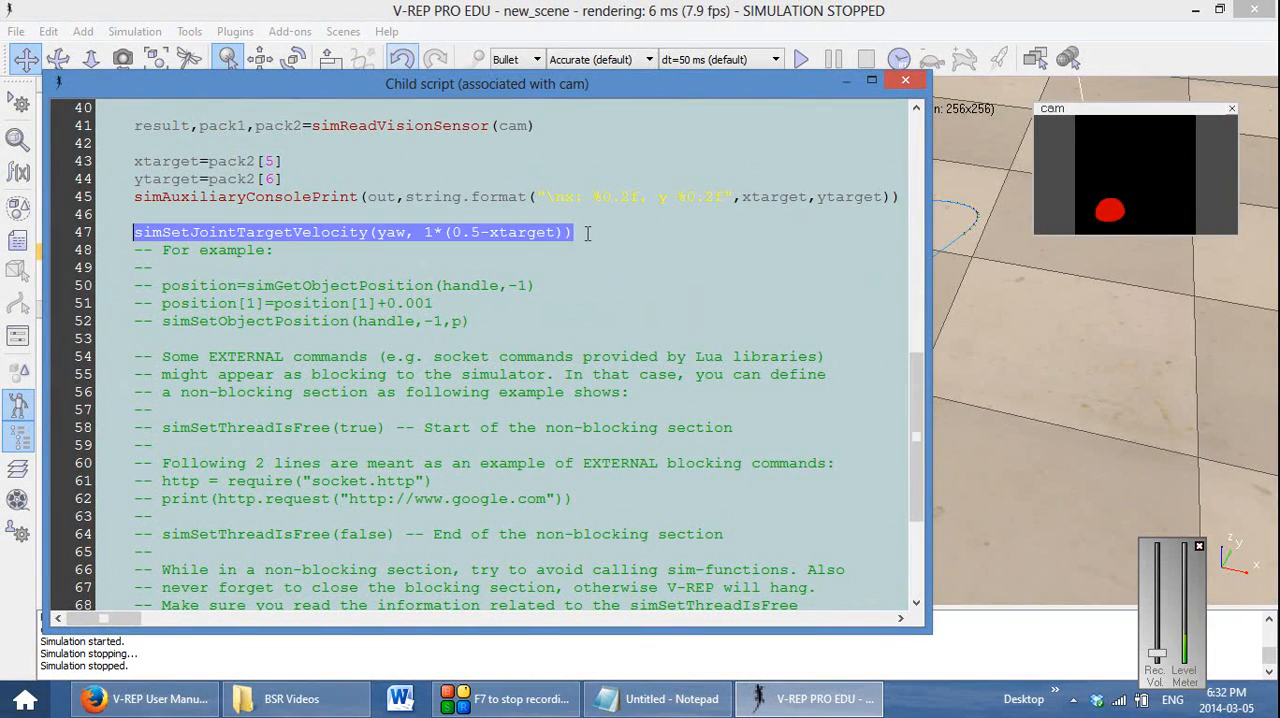
key("End")
key("Return")
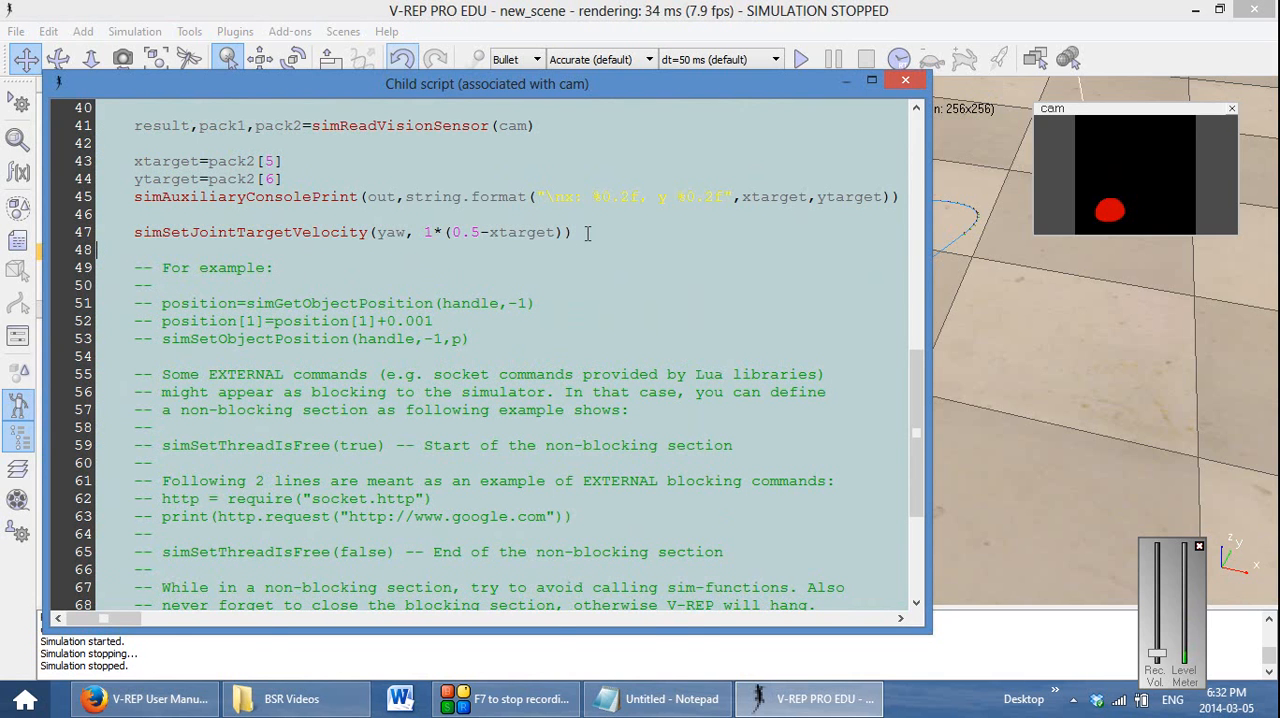
key("Tab")
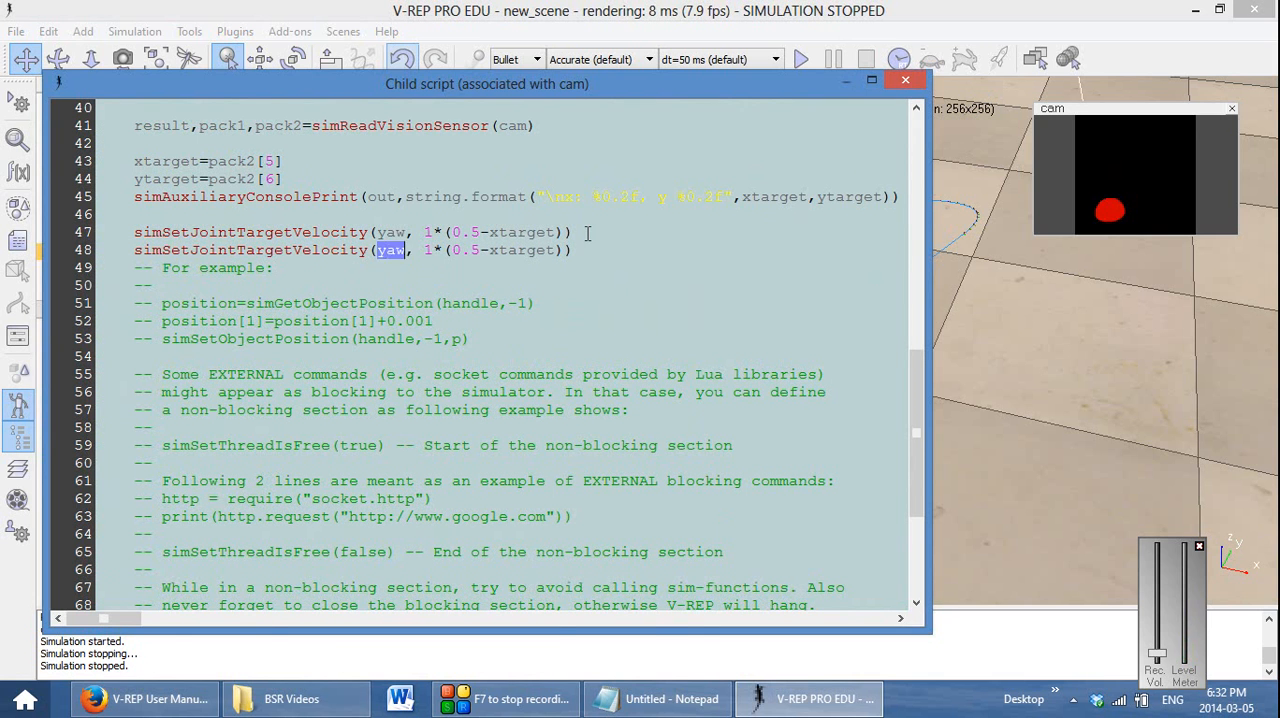
Change the duplicated velocity call to drive pitch with 1*(0.5-ytarget)
type("pitch")
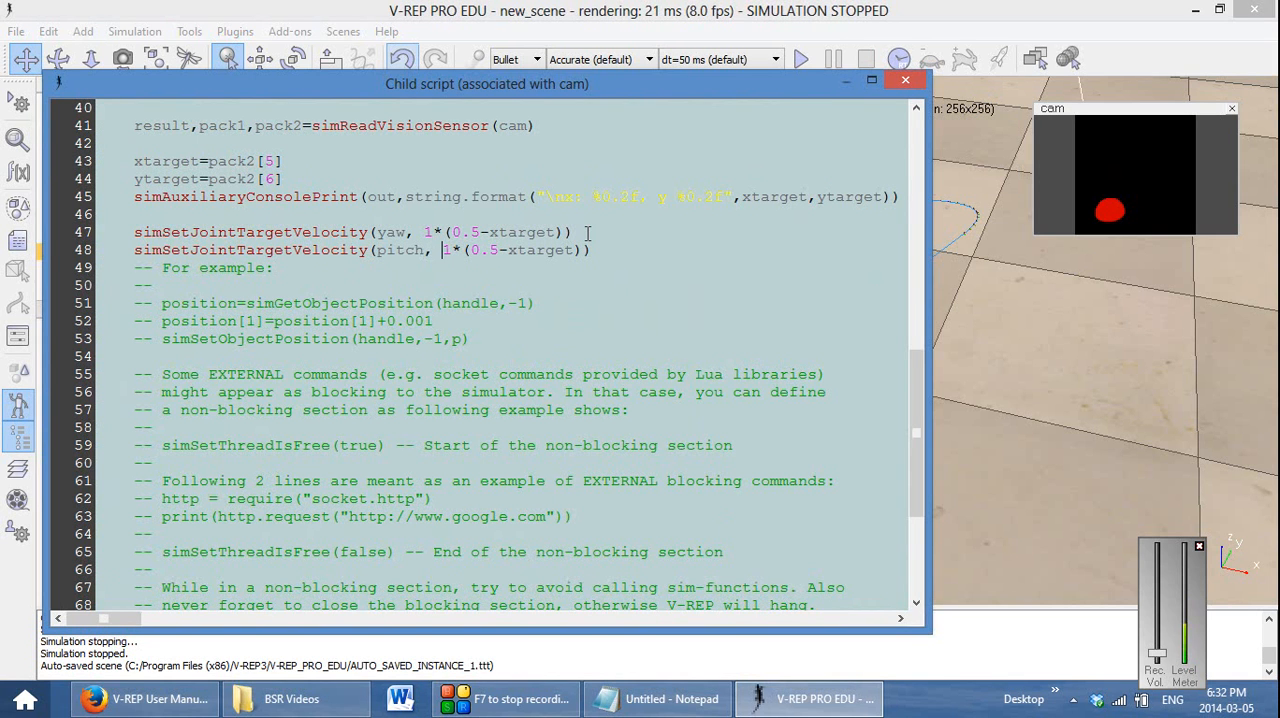
key("Left")
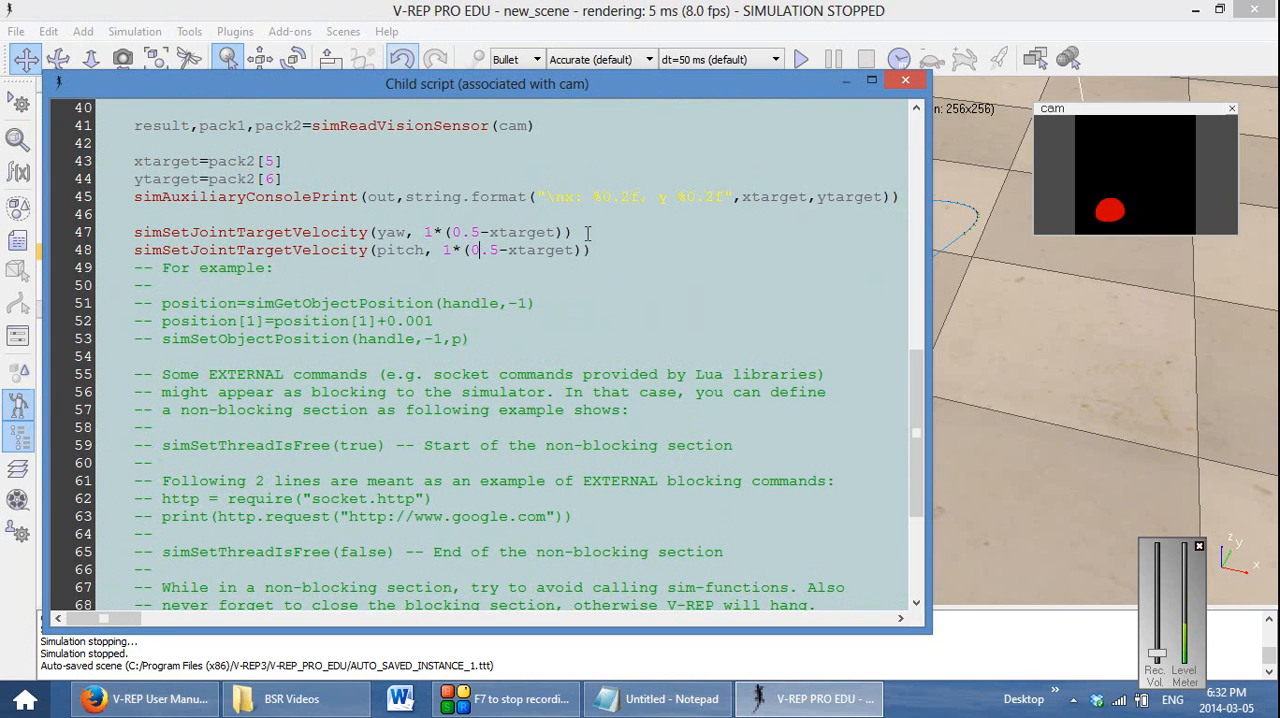
key("Right")
key("Right")
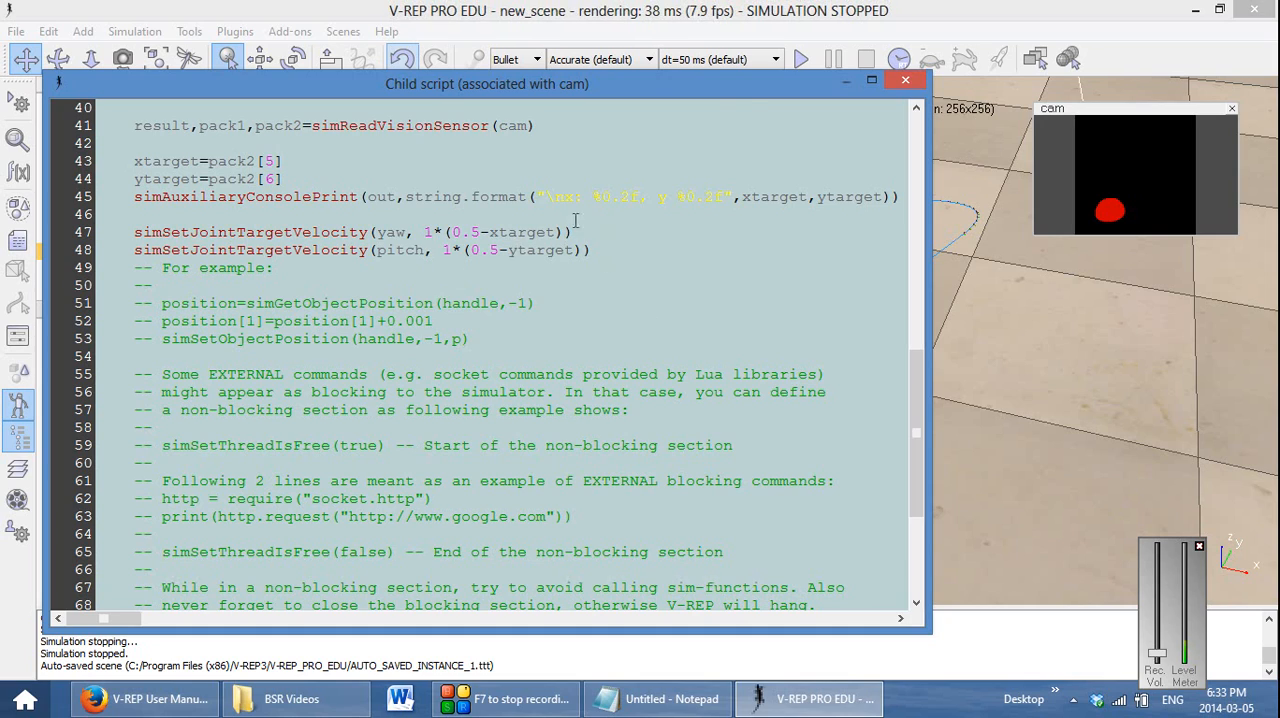
Run the simulation with the scene uncovered and the script editor closed to watch yaw and pitch track the target, and stop it
left_click_drag(746, 92, 653, 428)
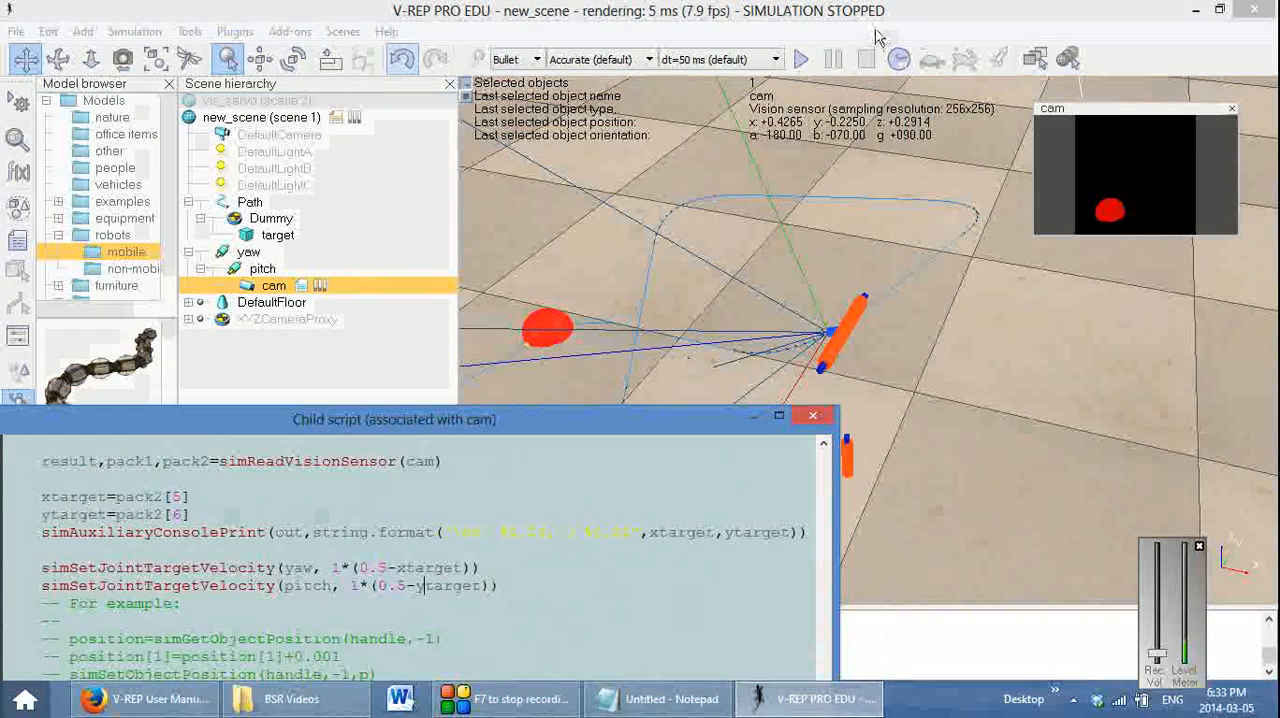
left_click(800, 60)
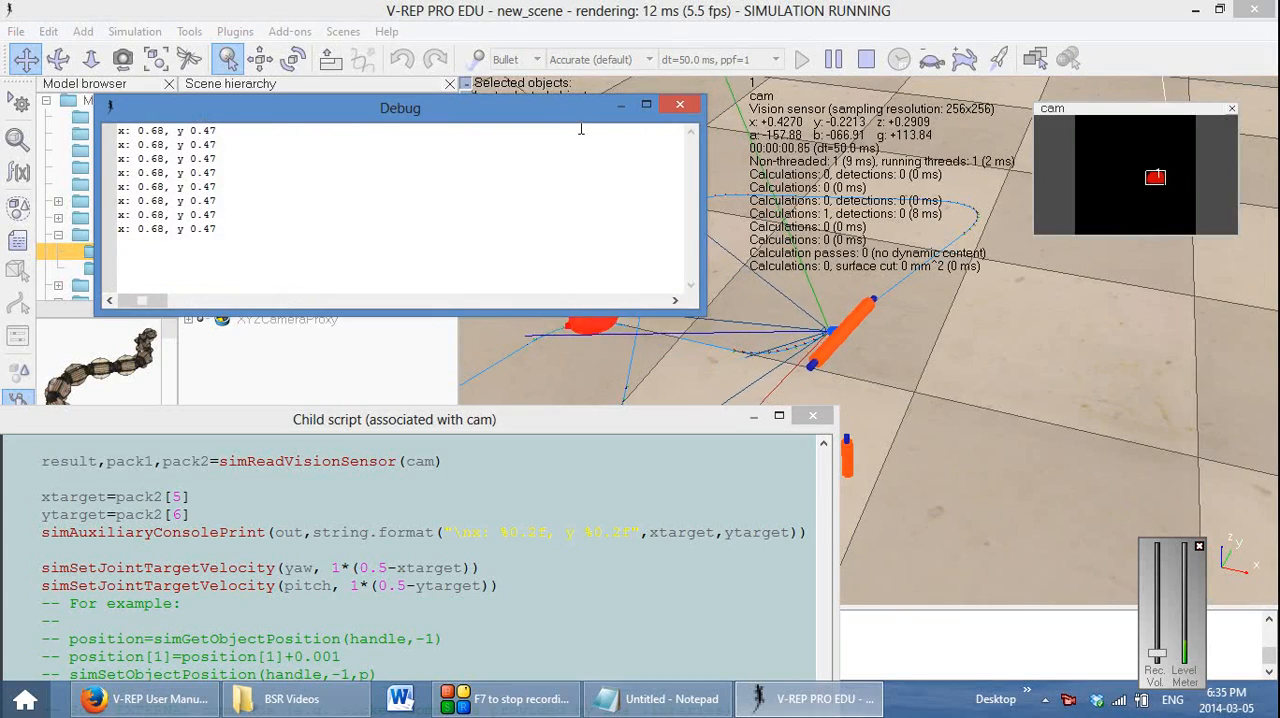
left_click_drag(540, 107, 473, 235)
left_click_drag(473, 307, 500, 509)
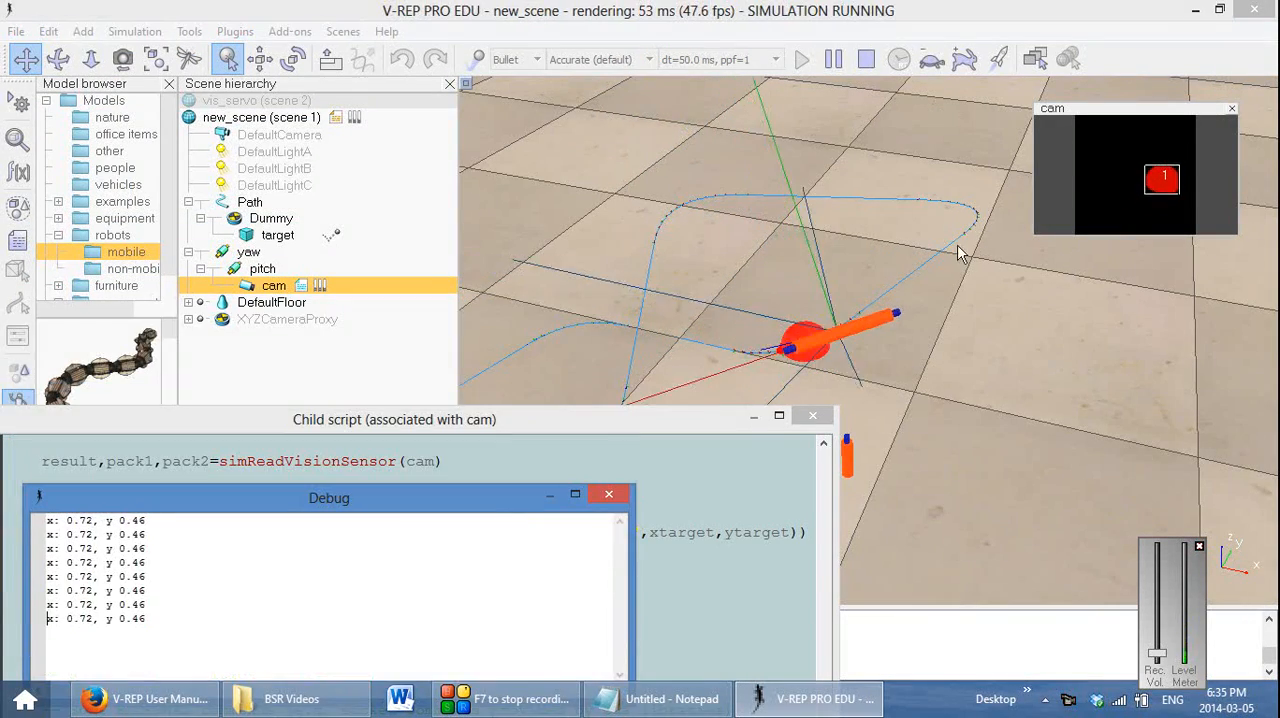
left_click(812, 415)
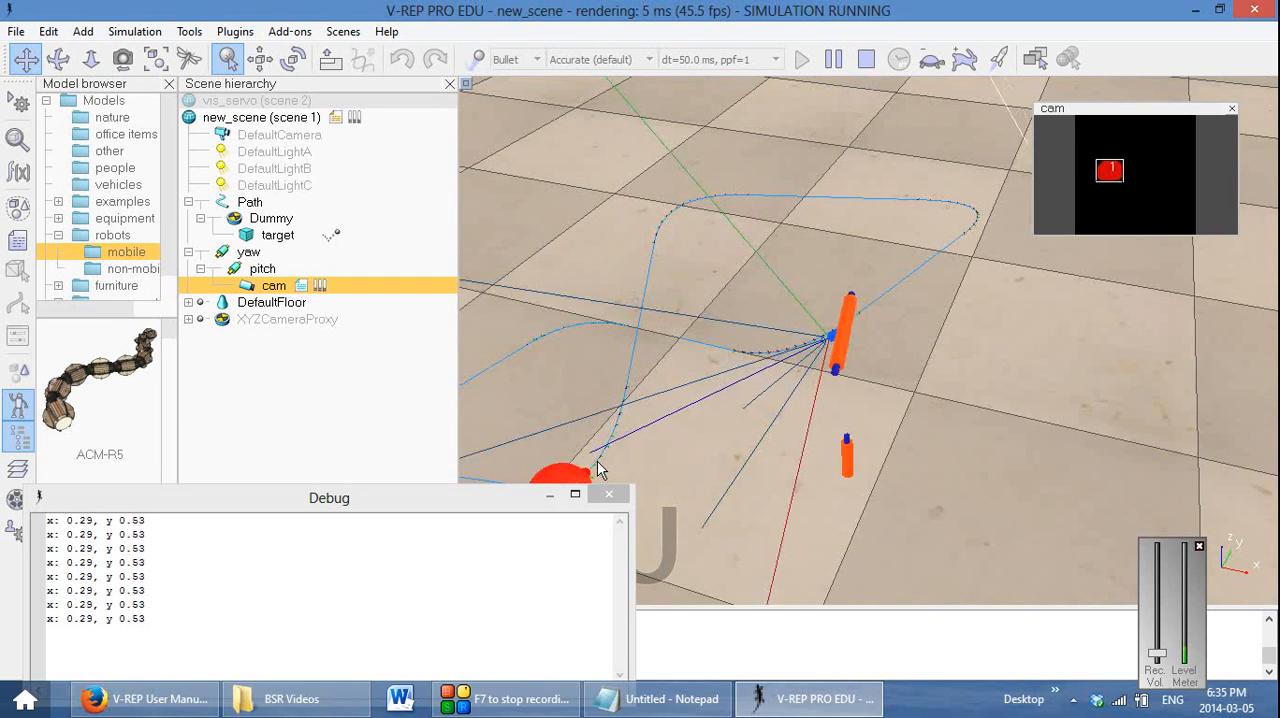
left_click(866, 59)
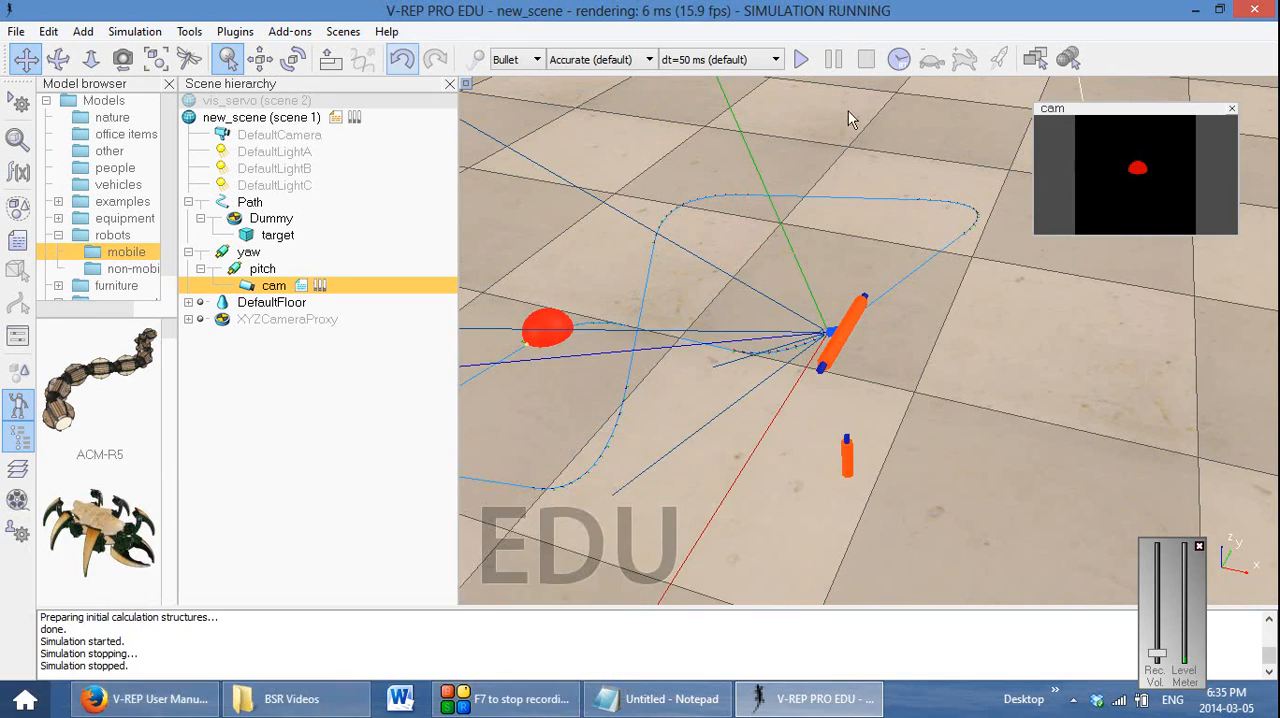
Reopen cam's child script, set the yaw velocity gain to 5 and raise the pitch velocity gain as well
double_click(303, 285)
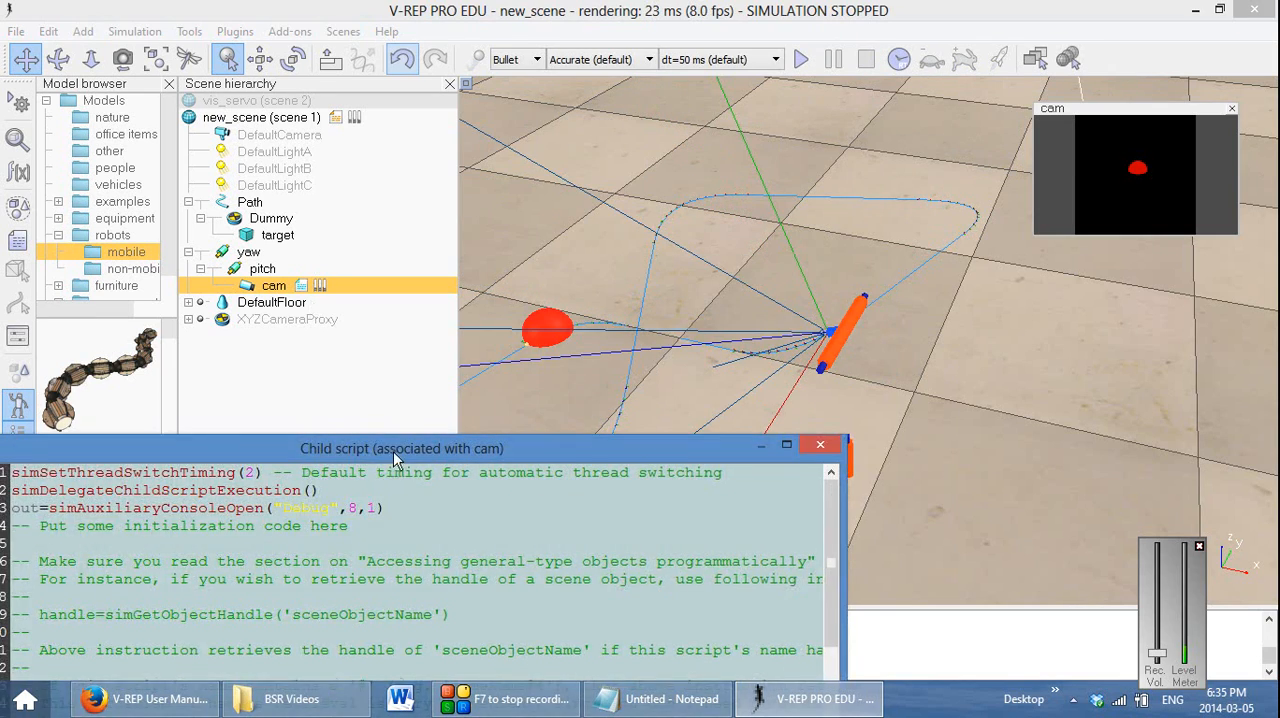
left_click_drag(395, 458, 403, 95)
scroll(407, 190, "down", 12)
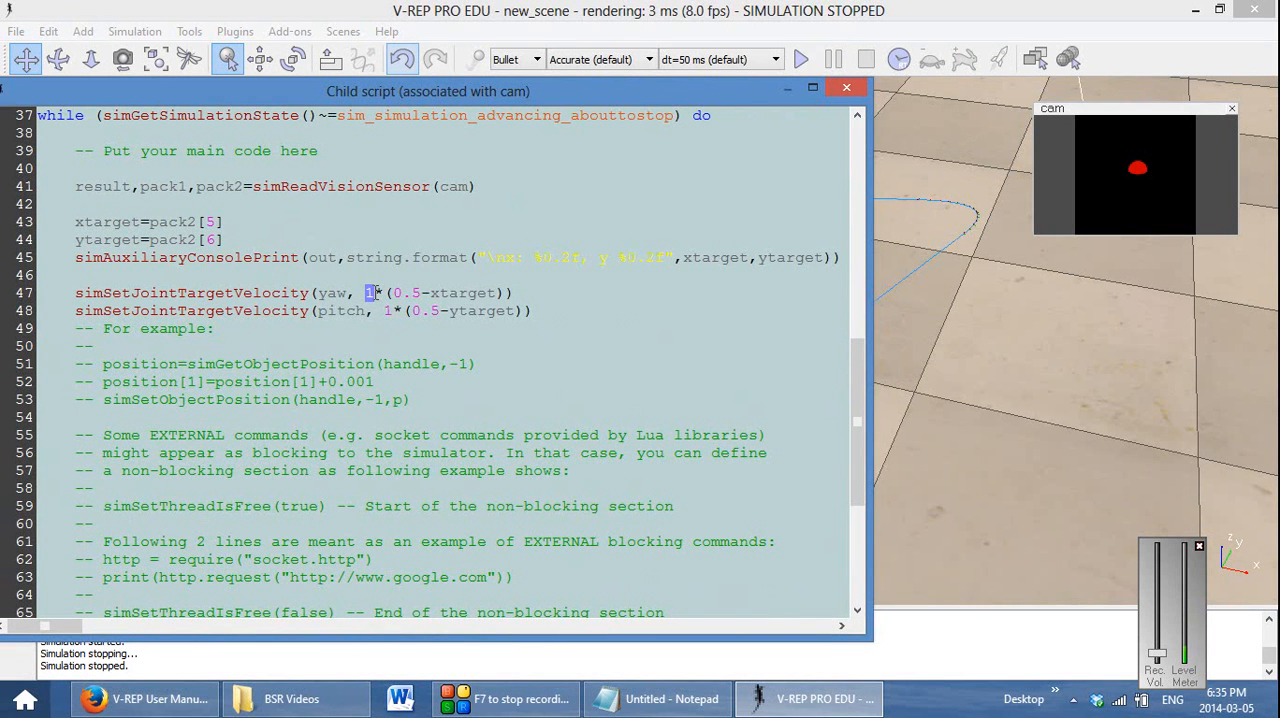
double_click(388, 311)
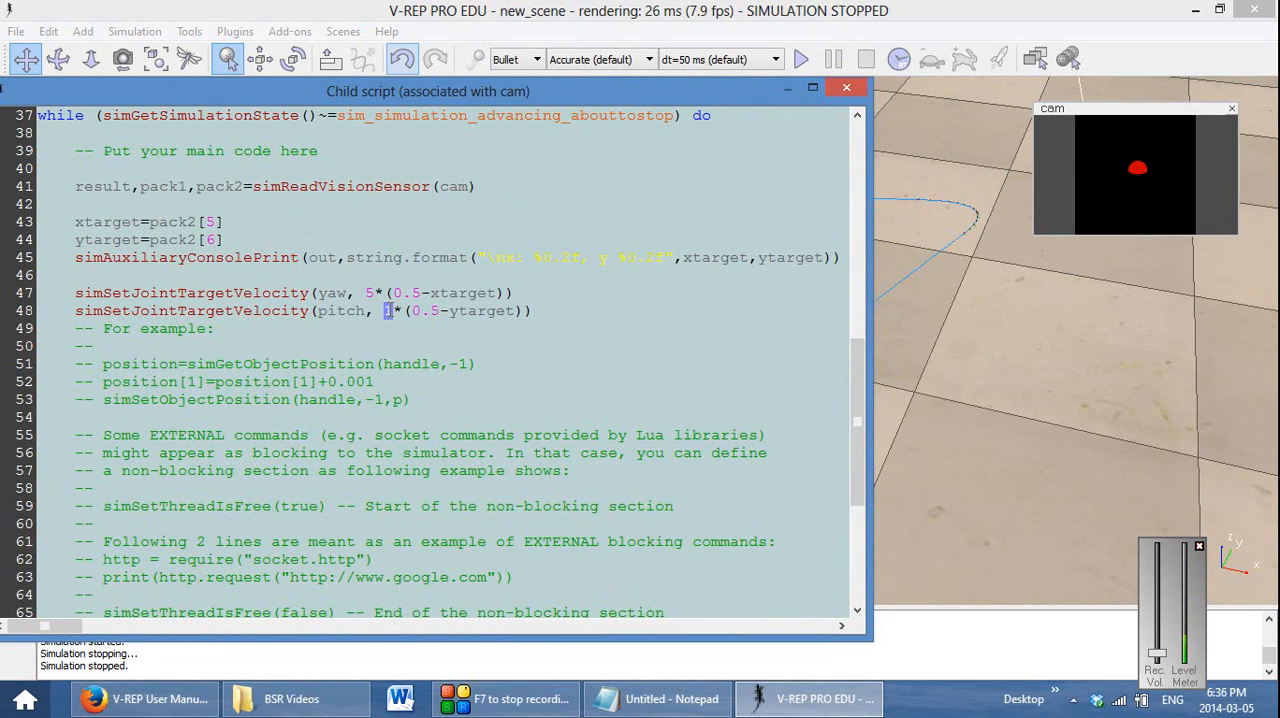
Run the simulation with the raised gains, close the script editor and move the Debug window aside to observe the target tracking
left_click_drag(701, 95, 560, 588)
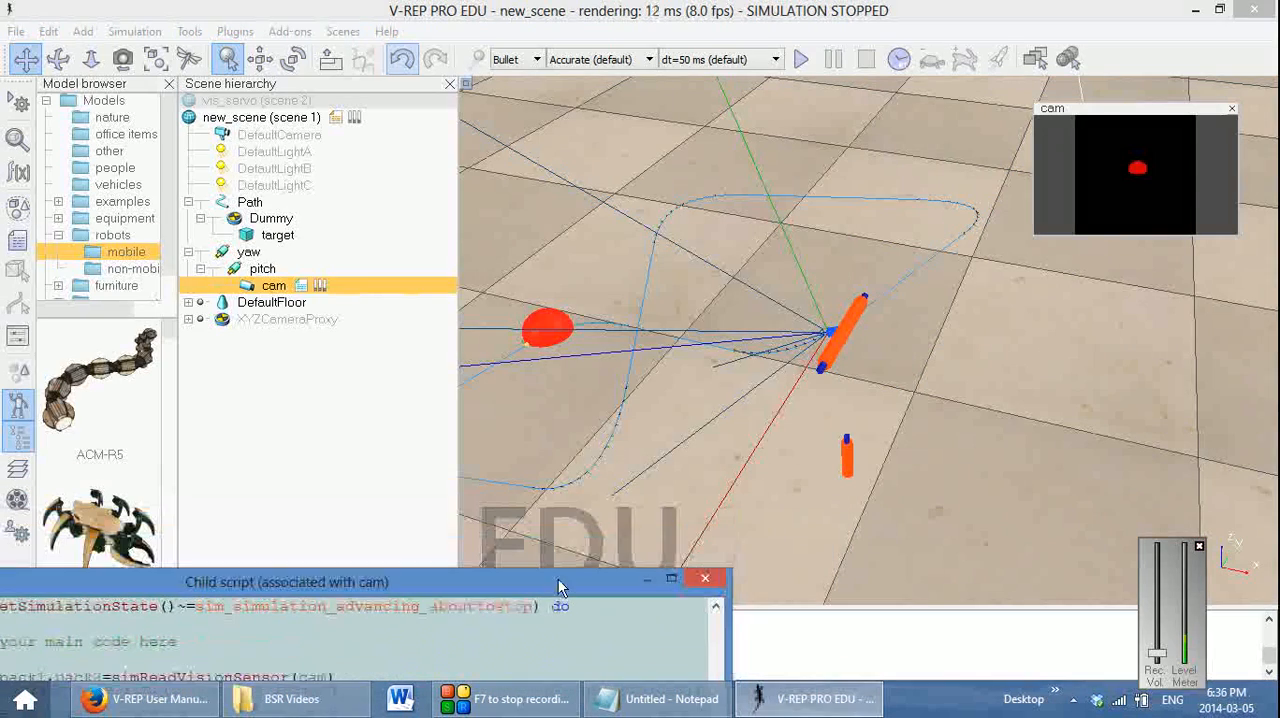
left_click(803, 59)
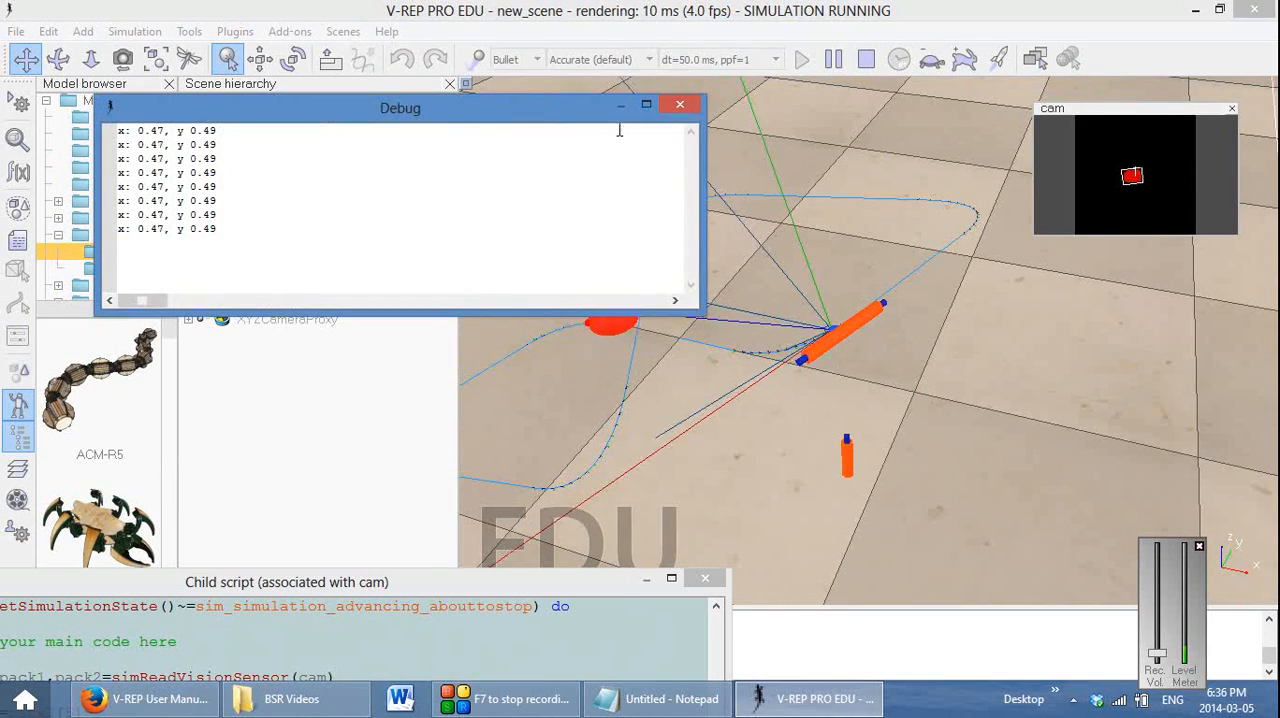
left_click_drag(560, 105, 361, 281)
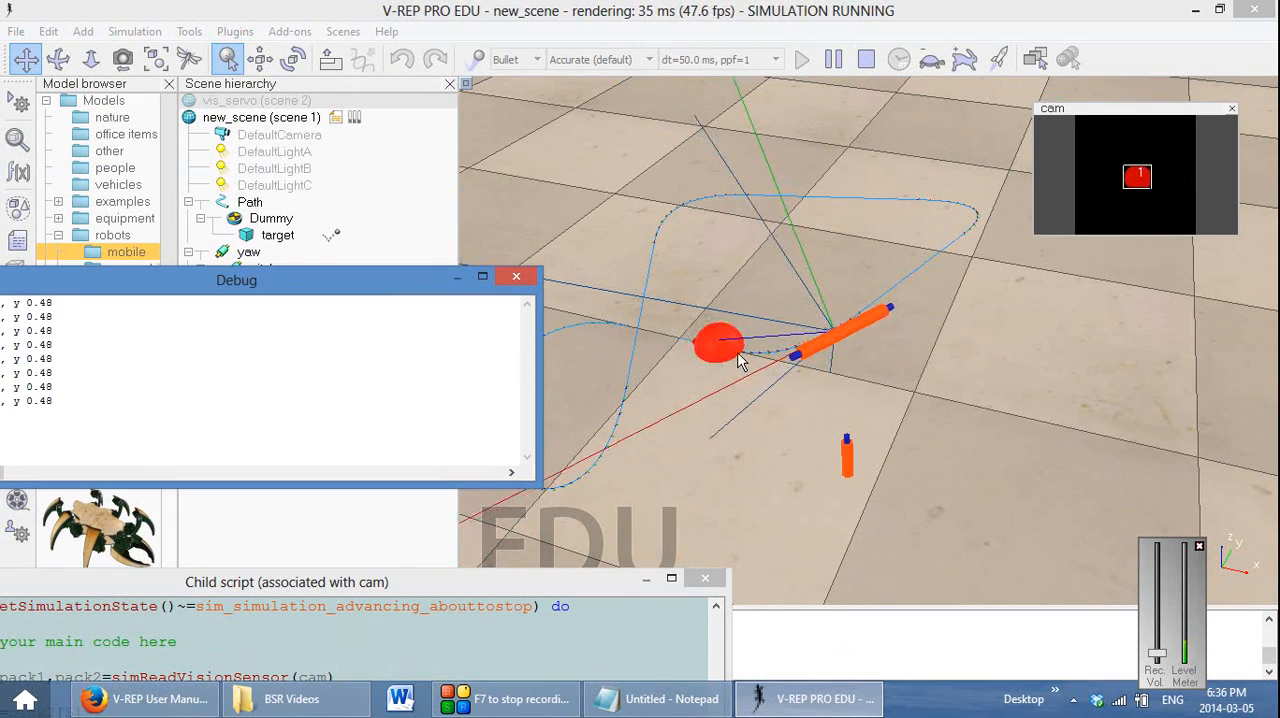
left_click_drag(749, 348, 871, 306)
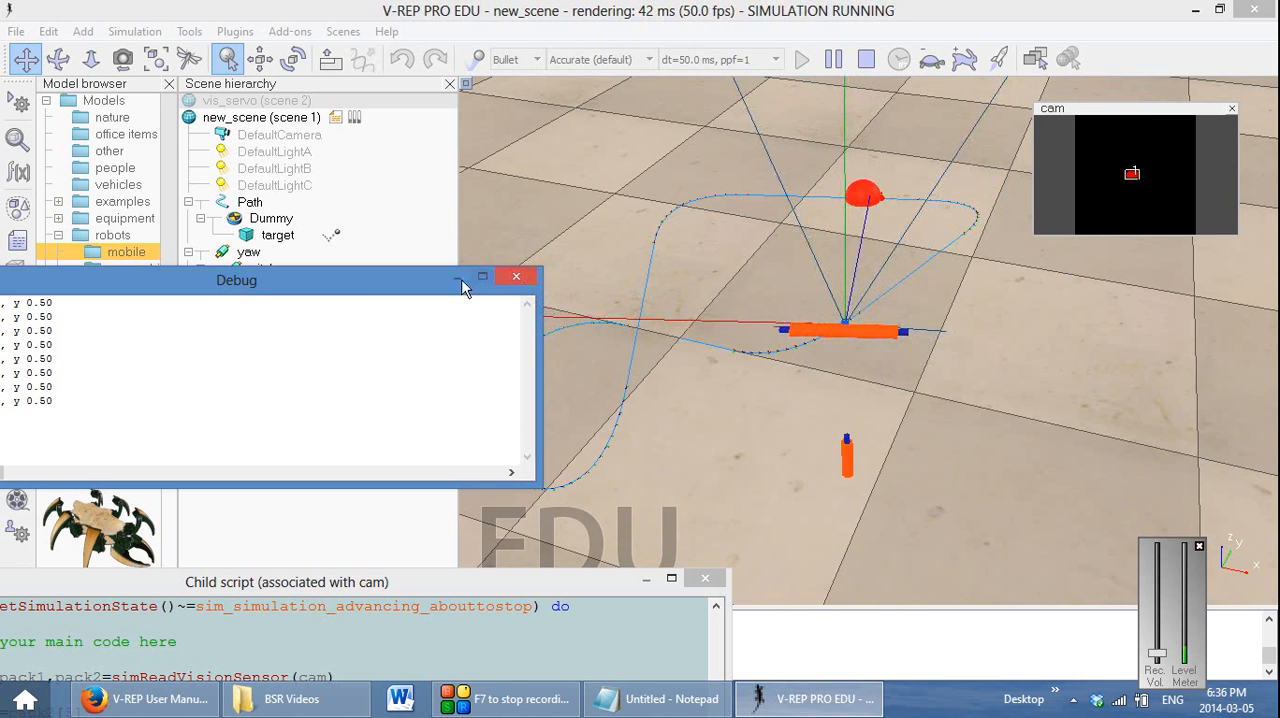
left_click(708, 578)
left_click_drag(300, 280, 838, 412)
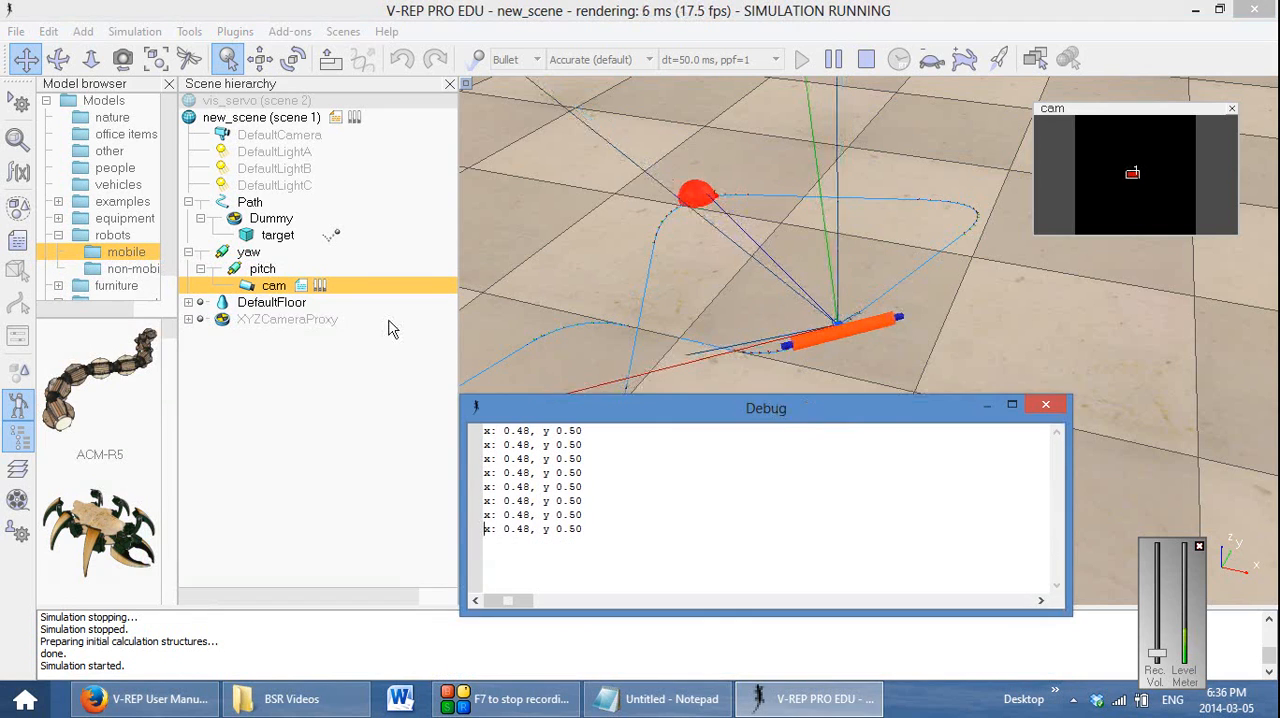
Open cam's image processing filters and move Work image to output image above Blob detection on work image
double_click(249, 287)
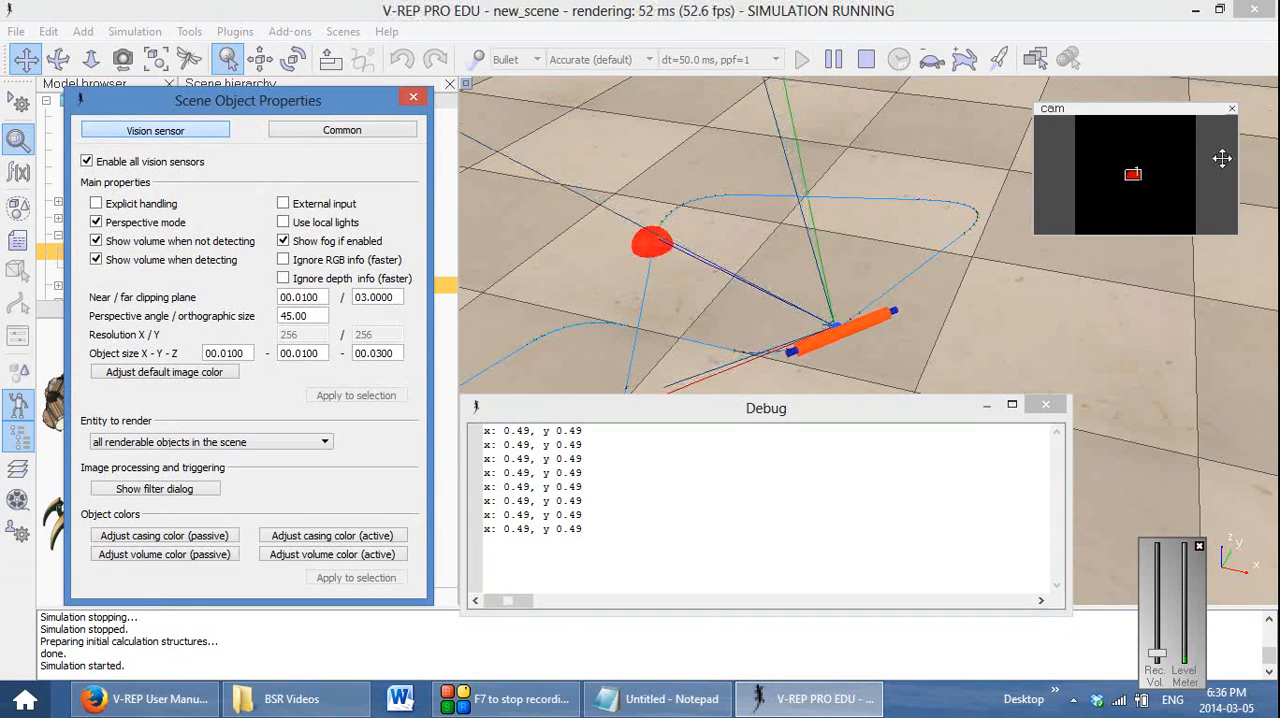
left_click_drag(949, 410, 963, 466)
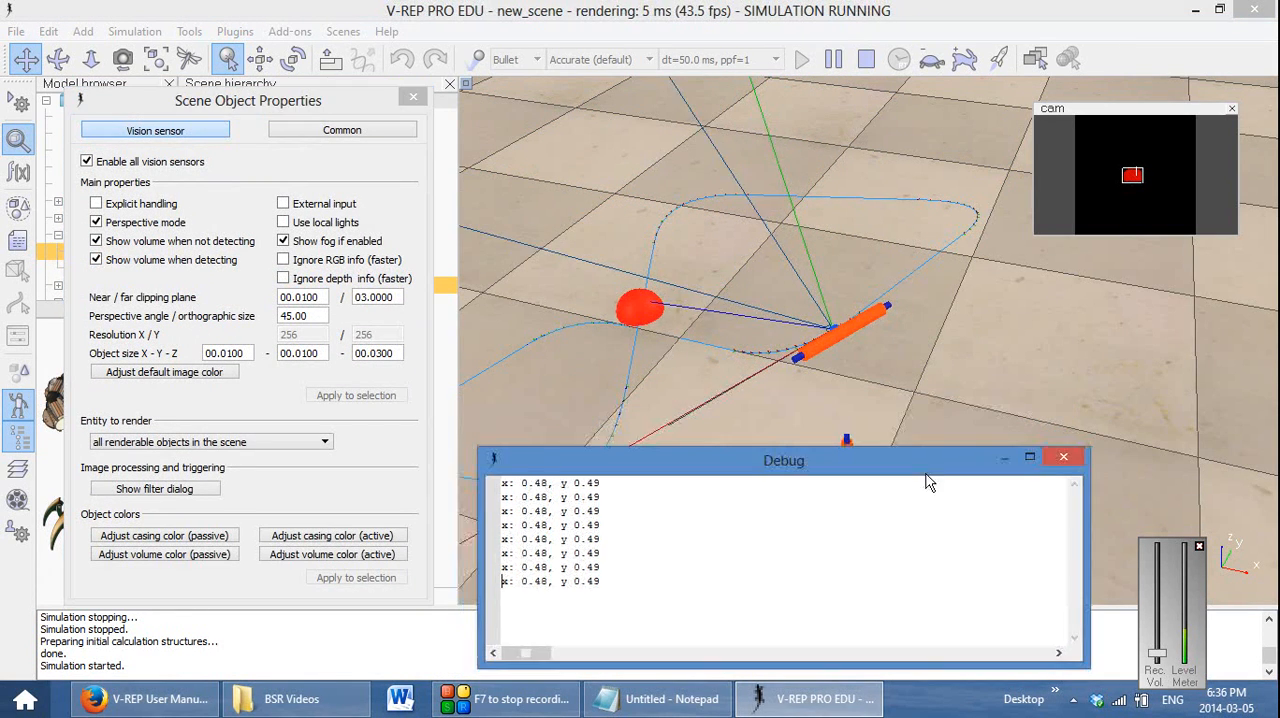
left_click(155, 488)
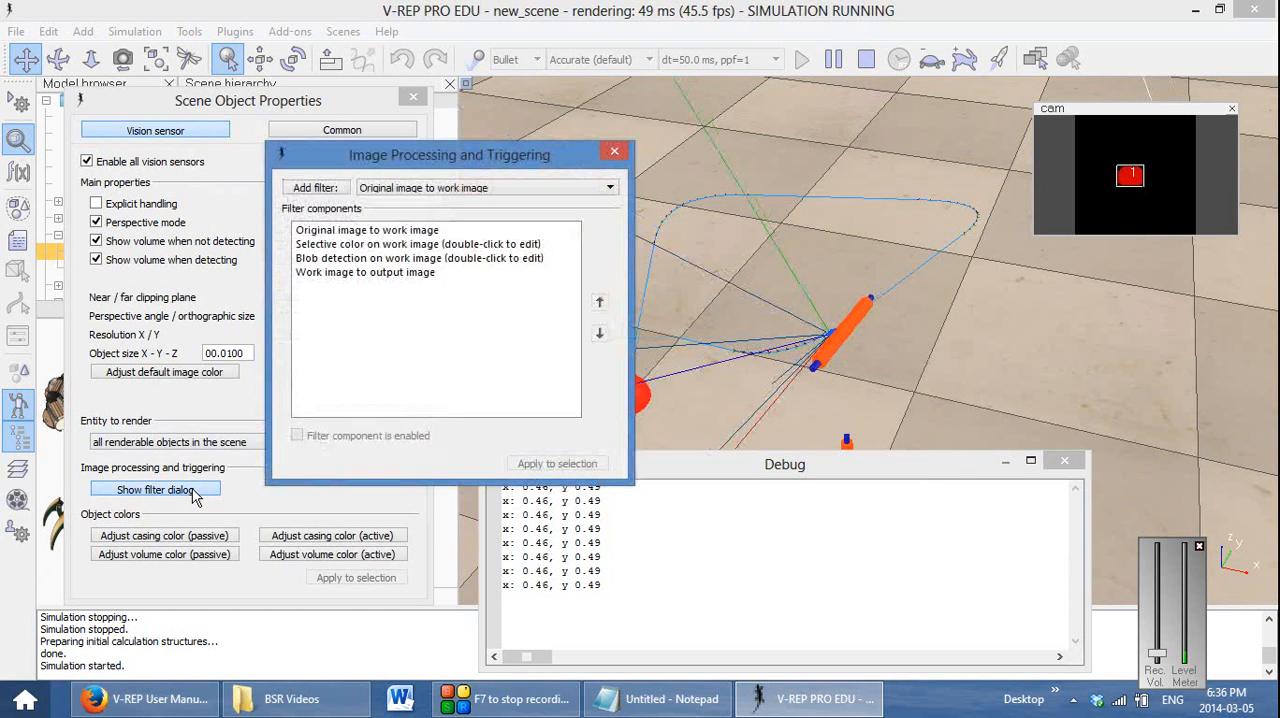
left_click(395, 273)
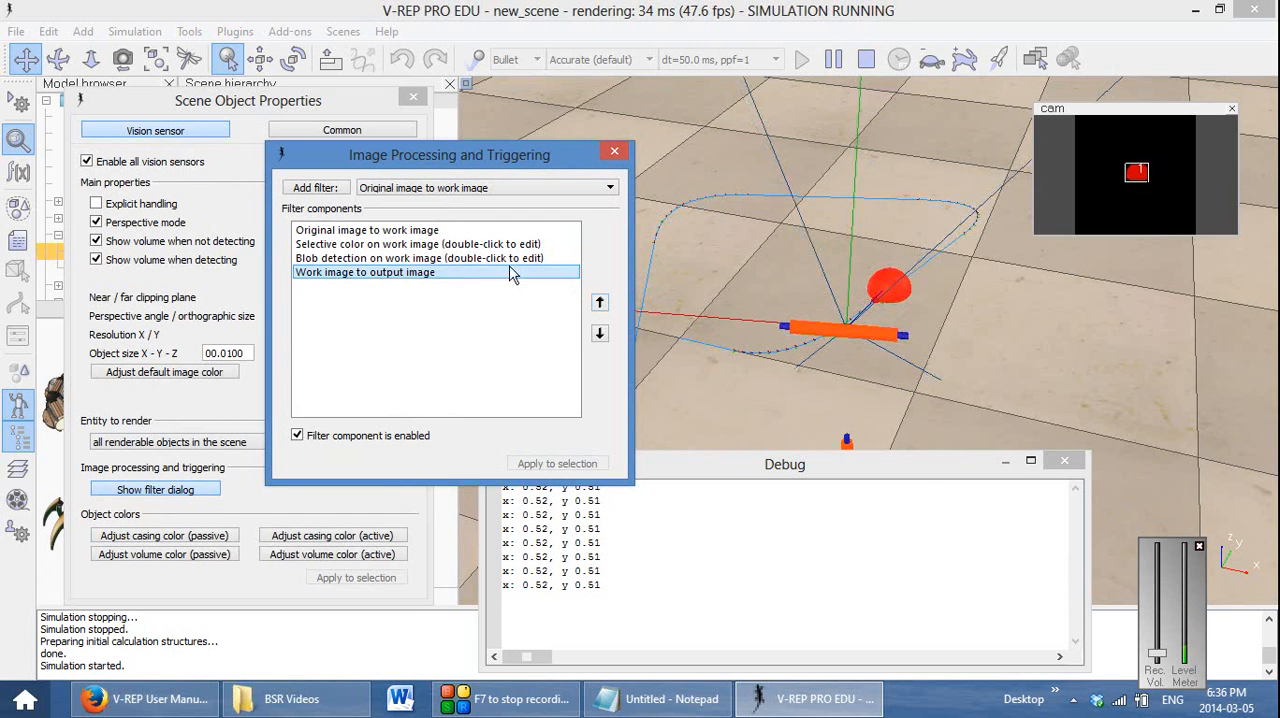
left_click(600, 303)
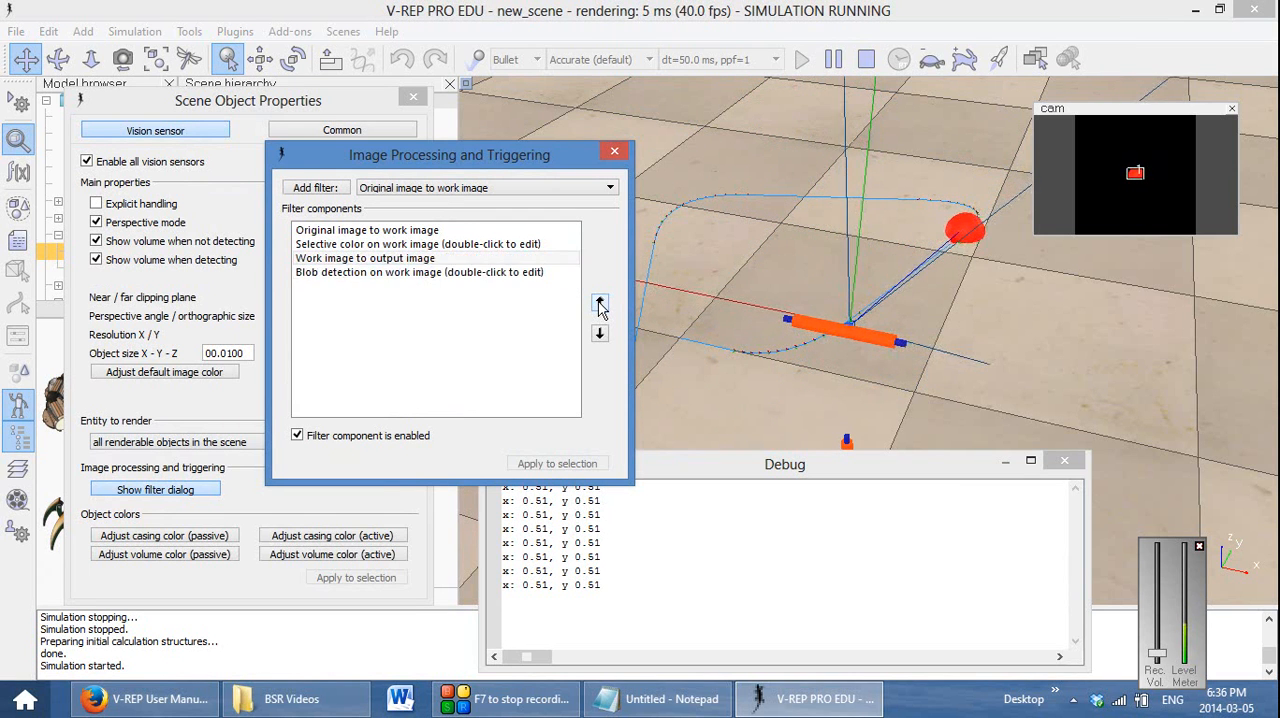
Move Work image to output image above Selective color on work image, close cam's filter settings and stop the simulation
left_click(600, 303)
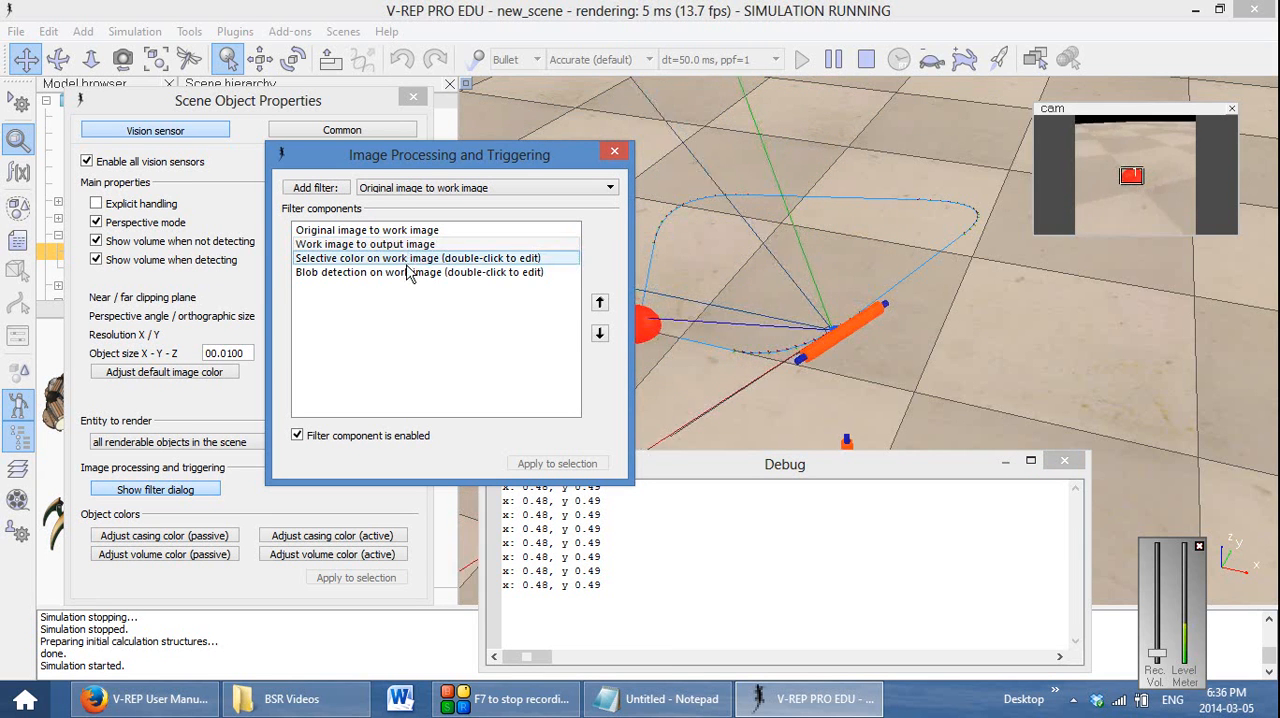
left_click(614, 155)
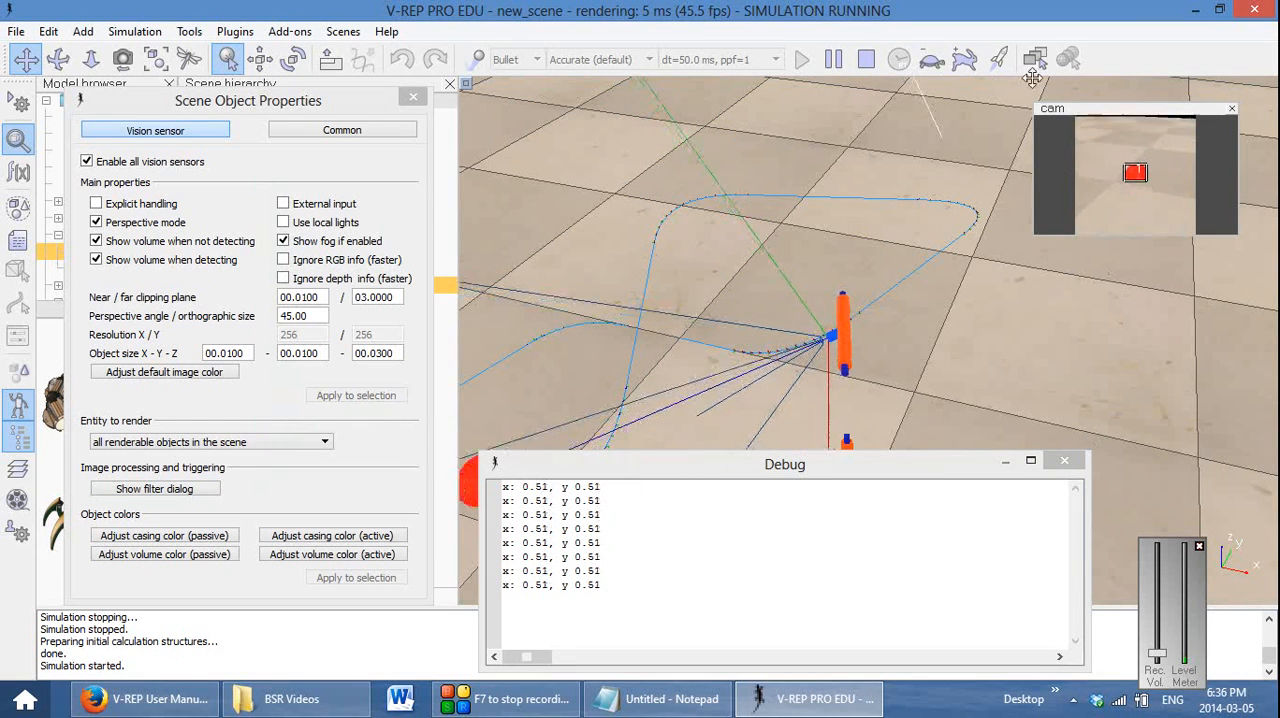
left_click(866, 59)
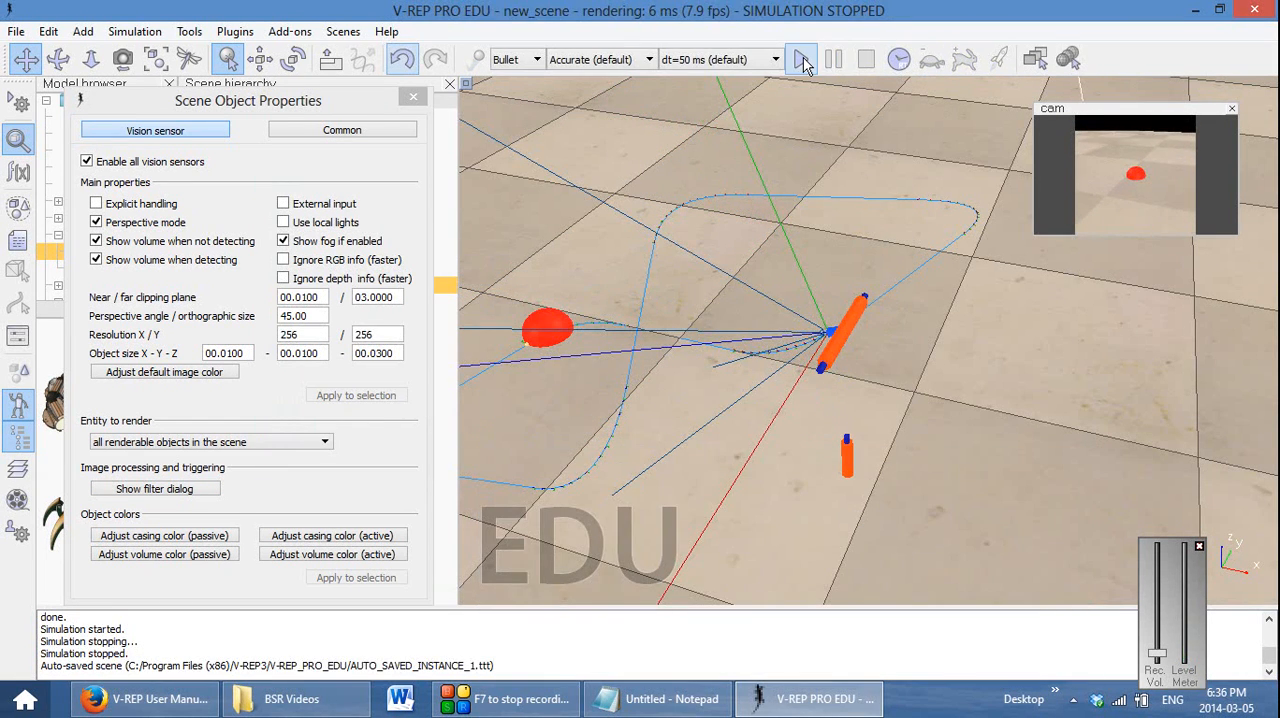
Run the simulation with the reordered filters, moving the Debug window off the scene, then stop it and close cam's properties
left_click(802, 60)
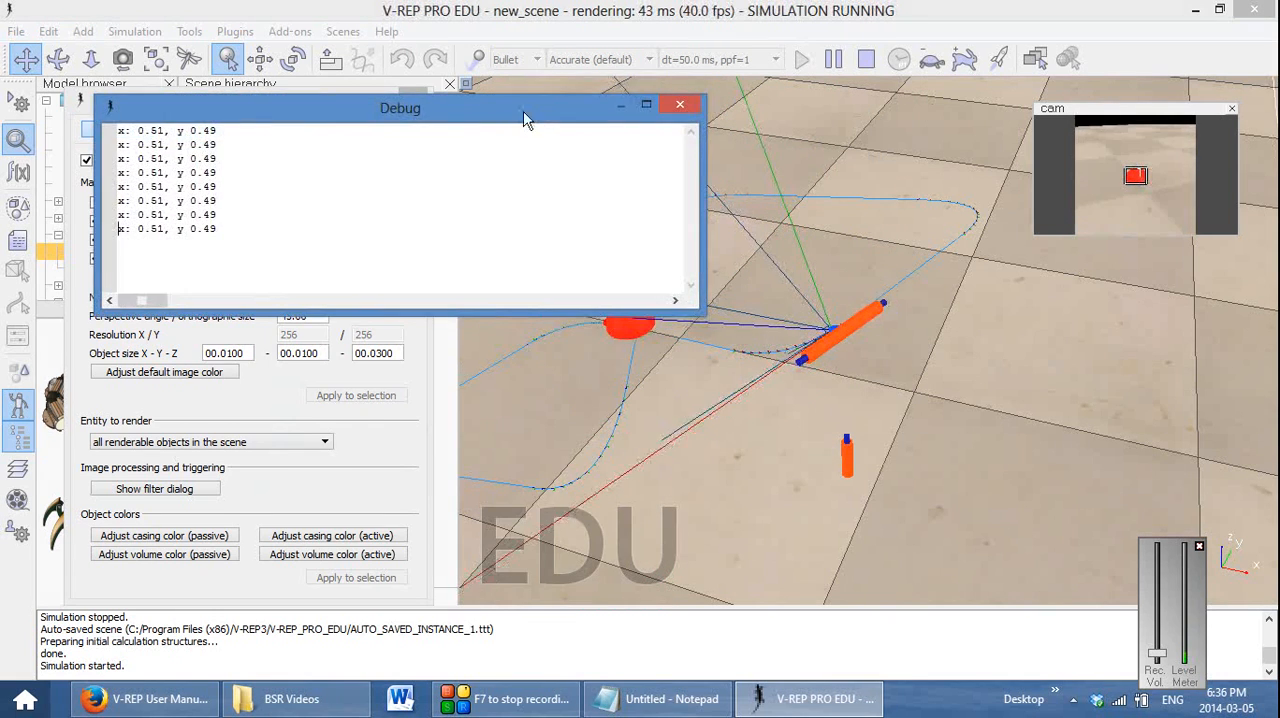
left_click_drag(523, 111, 446, 415)
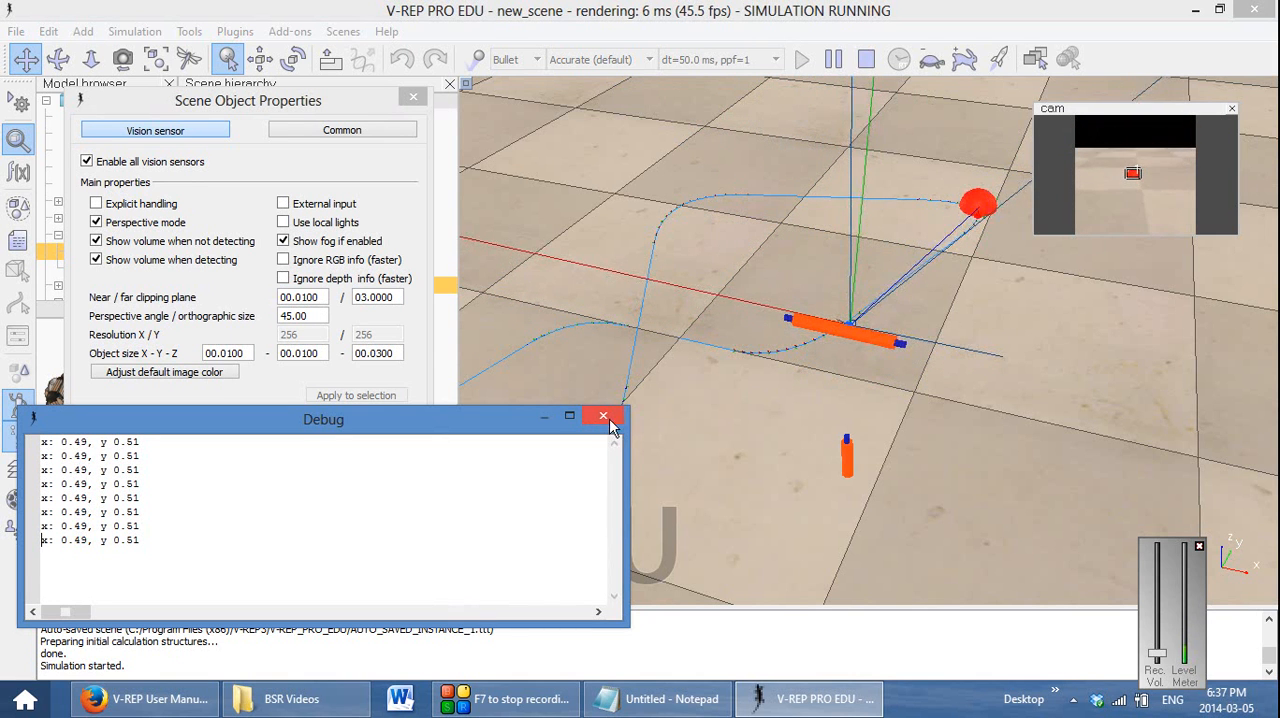
left_click(867, 59)
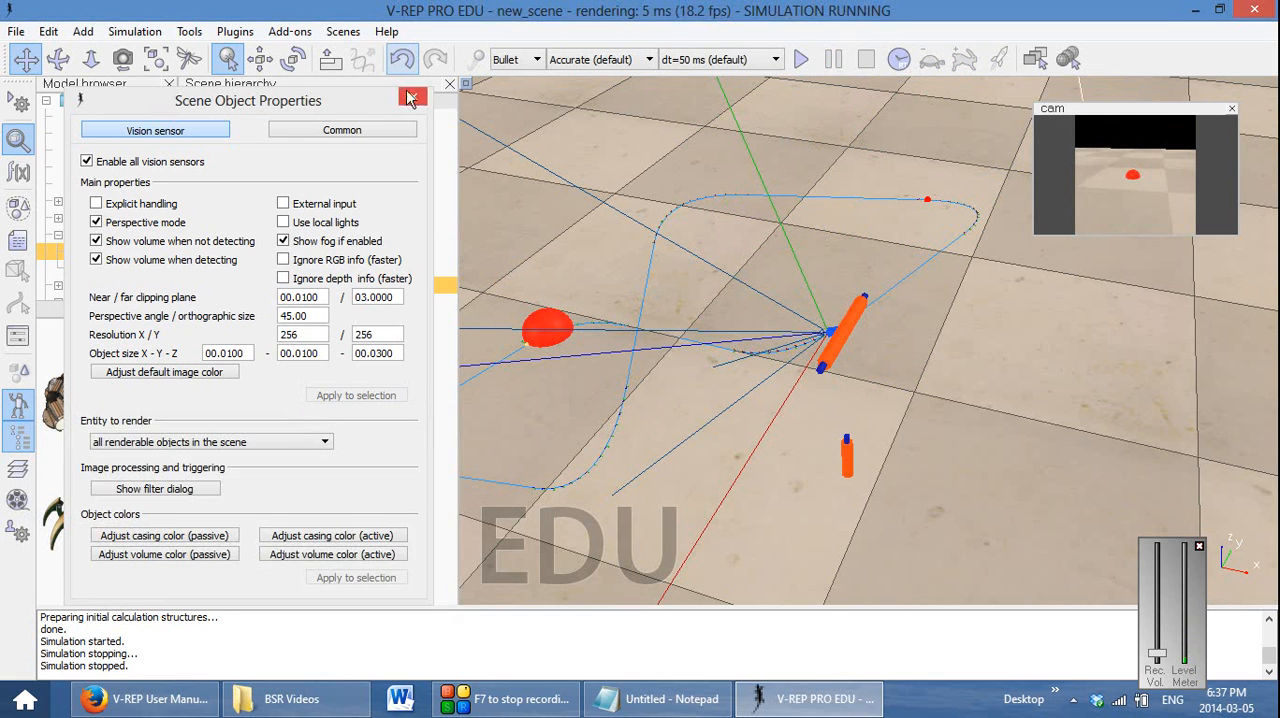
left_click(412, 98)
Add a floating view, place it below the cam view and enlarge it
right_click(1064, 350)
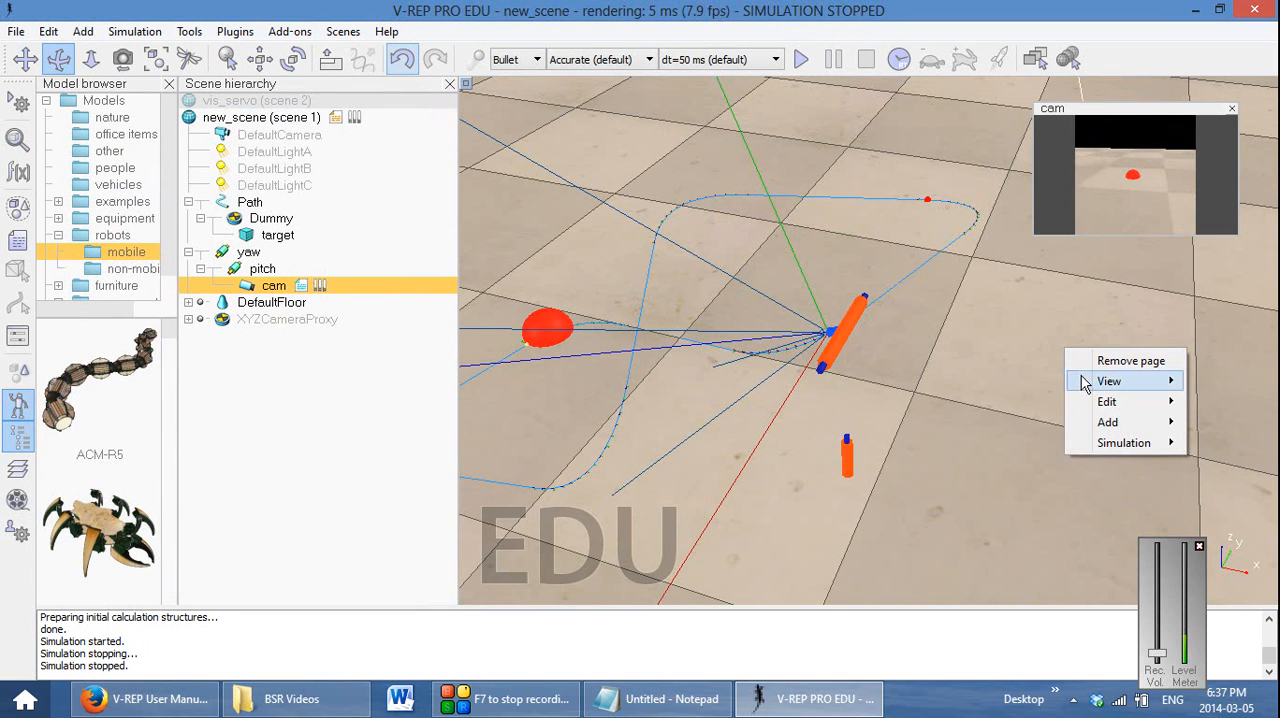
mouse_move(1092, 385)
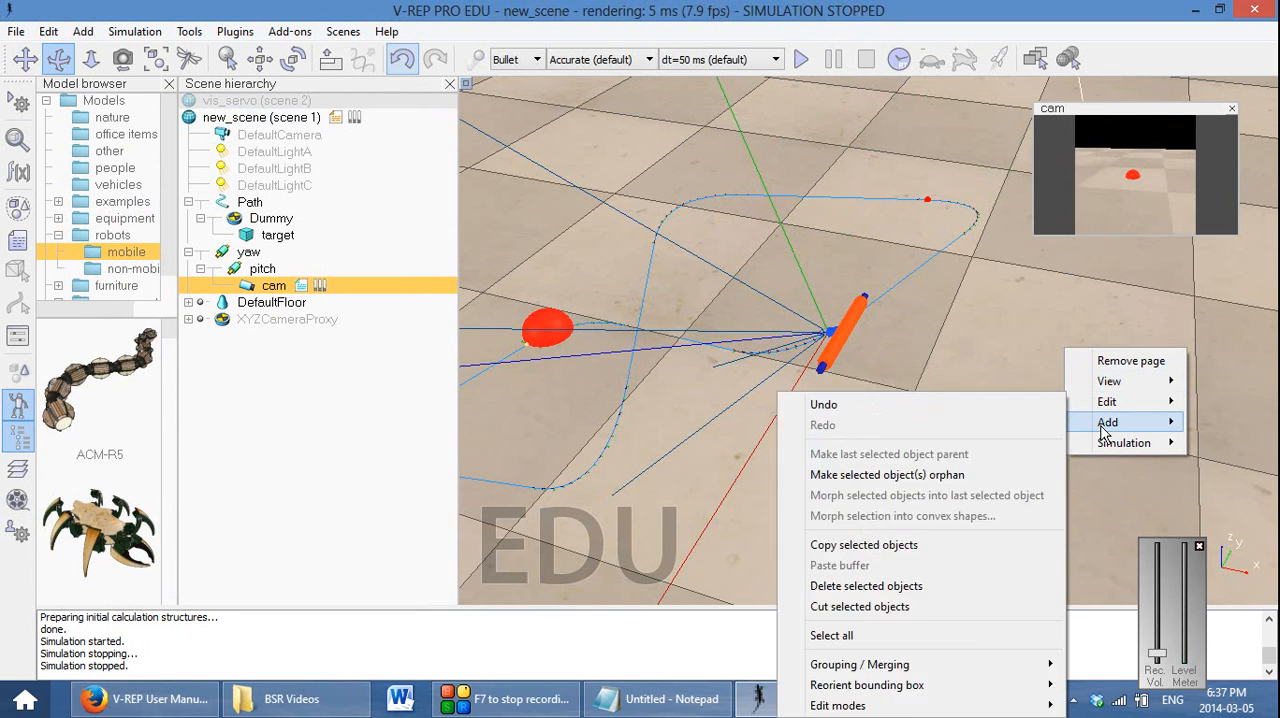
mouse_move(1105, 422)
left_click(1000, 381)
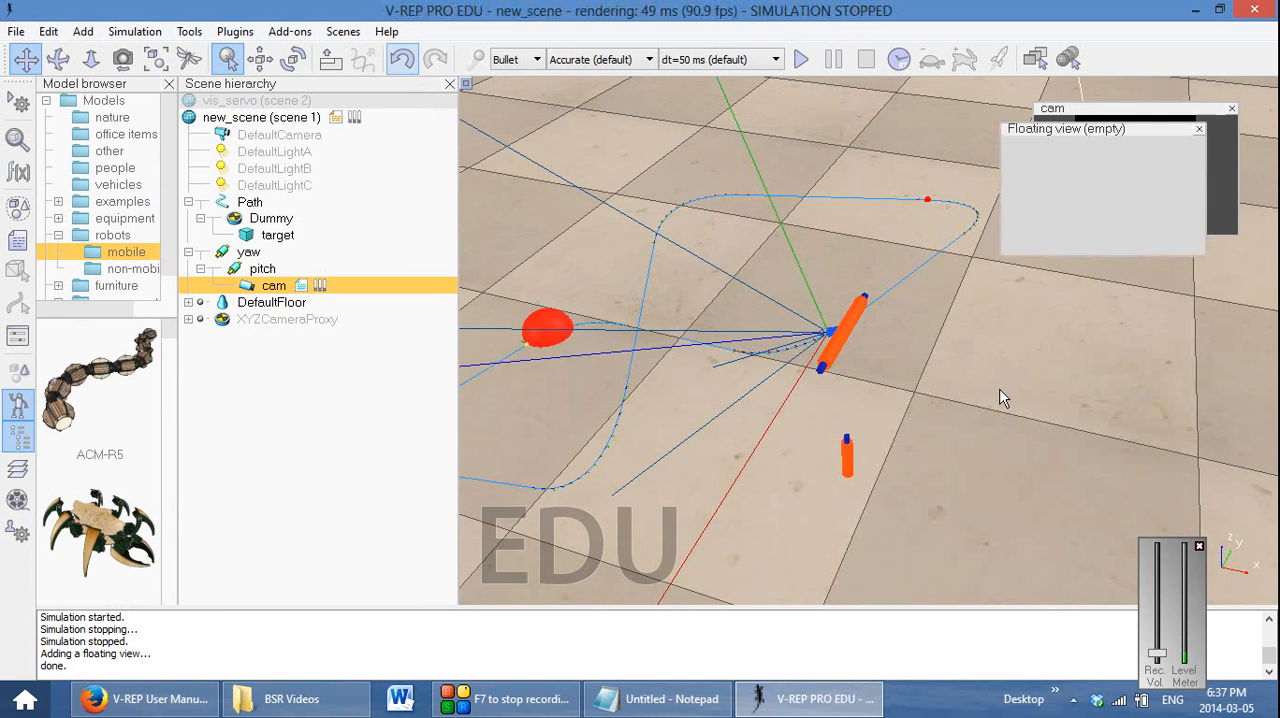
left_click_drag(1075, 134, 1069, 287)
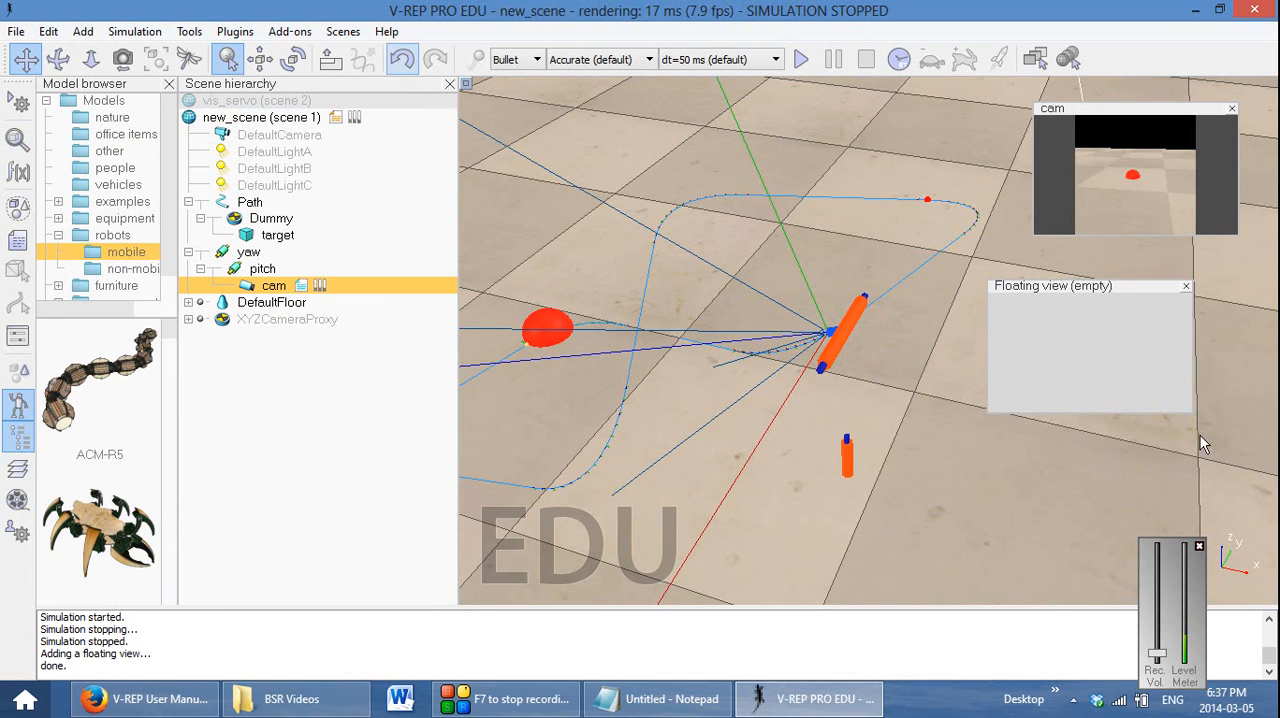
left_click_drag(1204, 436, 1258, 514)
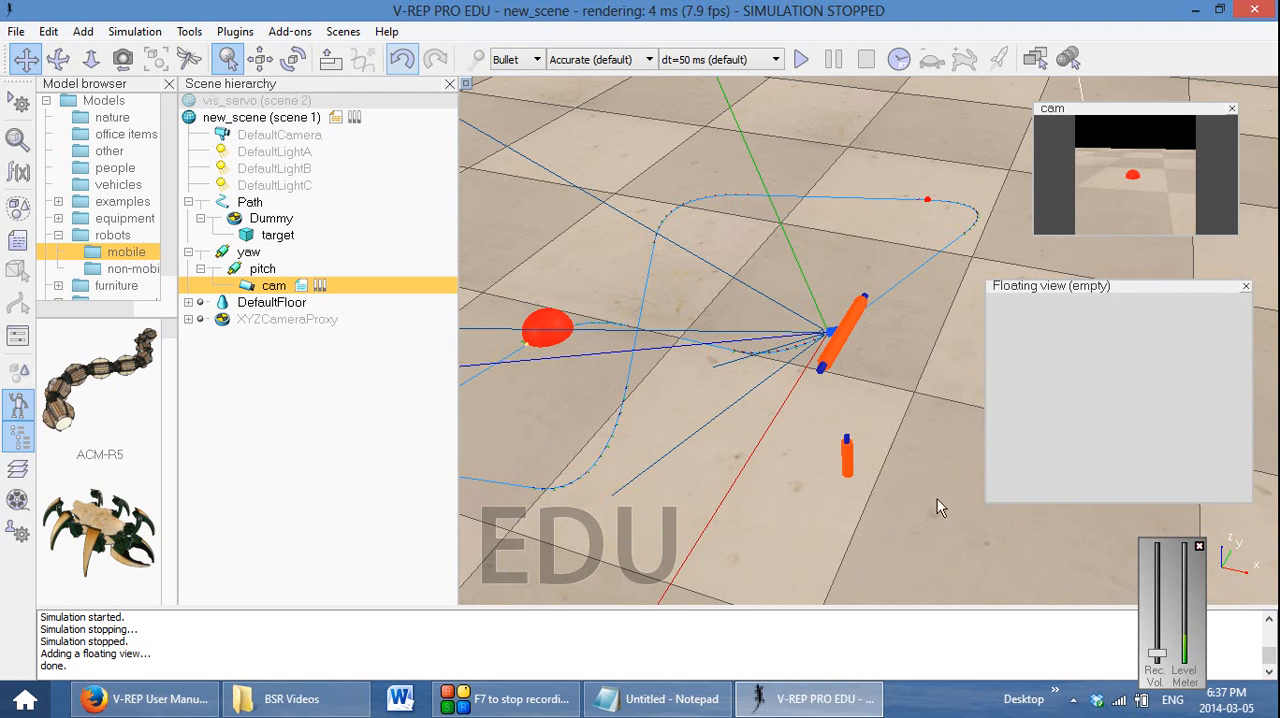
Add a graph object to the scene
right_click(980, 99)
mouse_move(1036, 178)
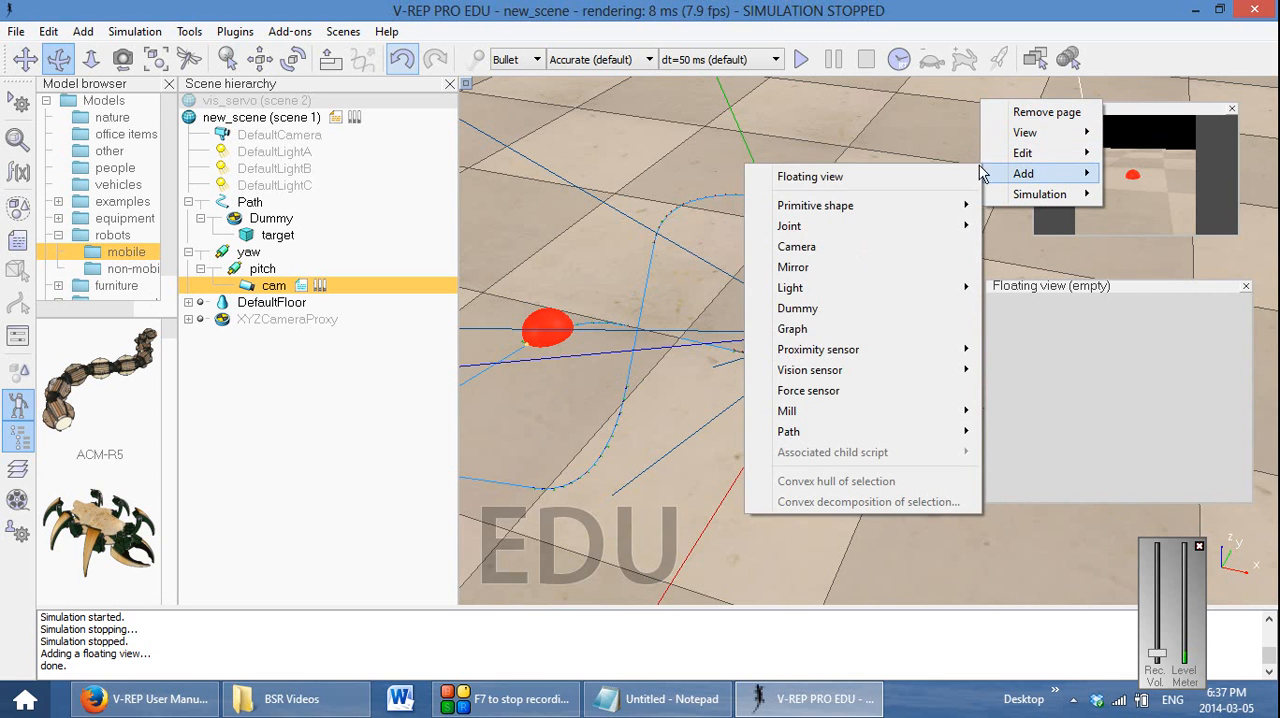
left_click(905, 328)
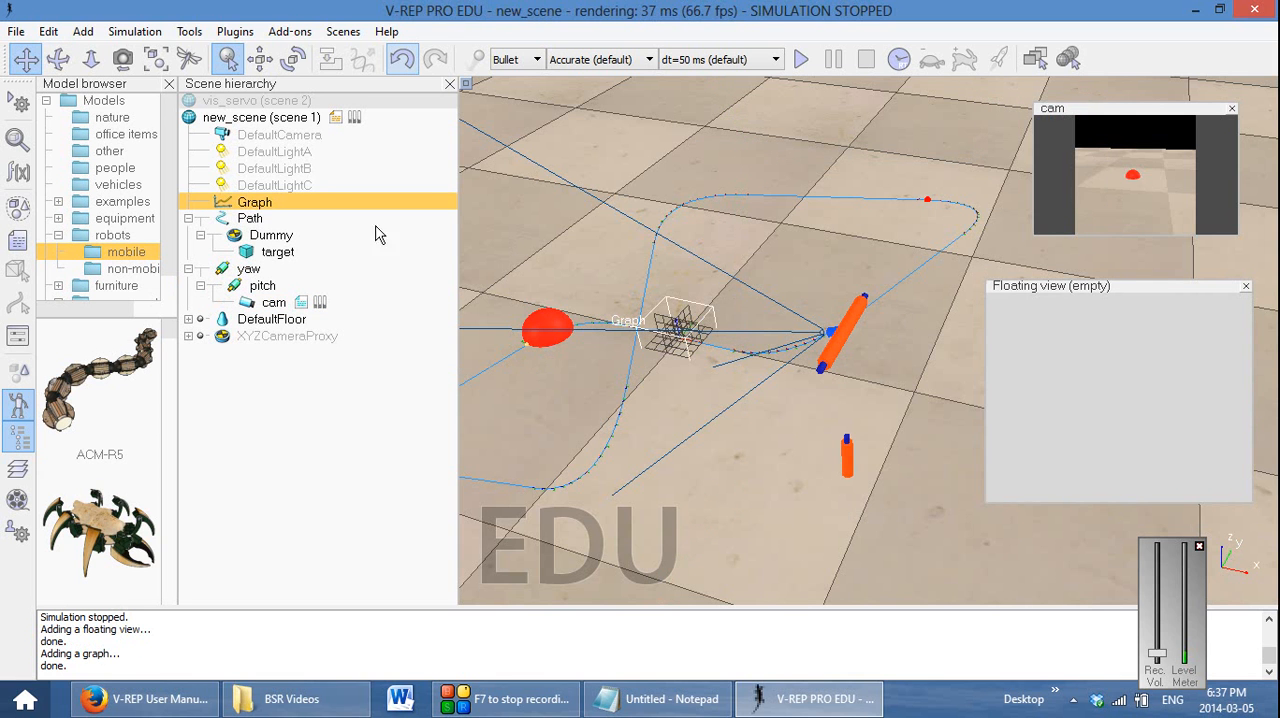
Open the graph's properties and add a Joint: velocity data stream that records yaw
double_click(222, 204)
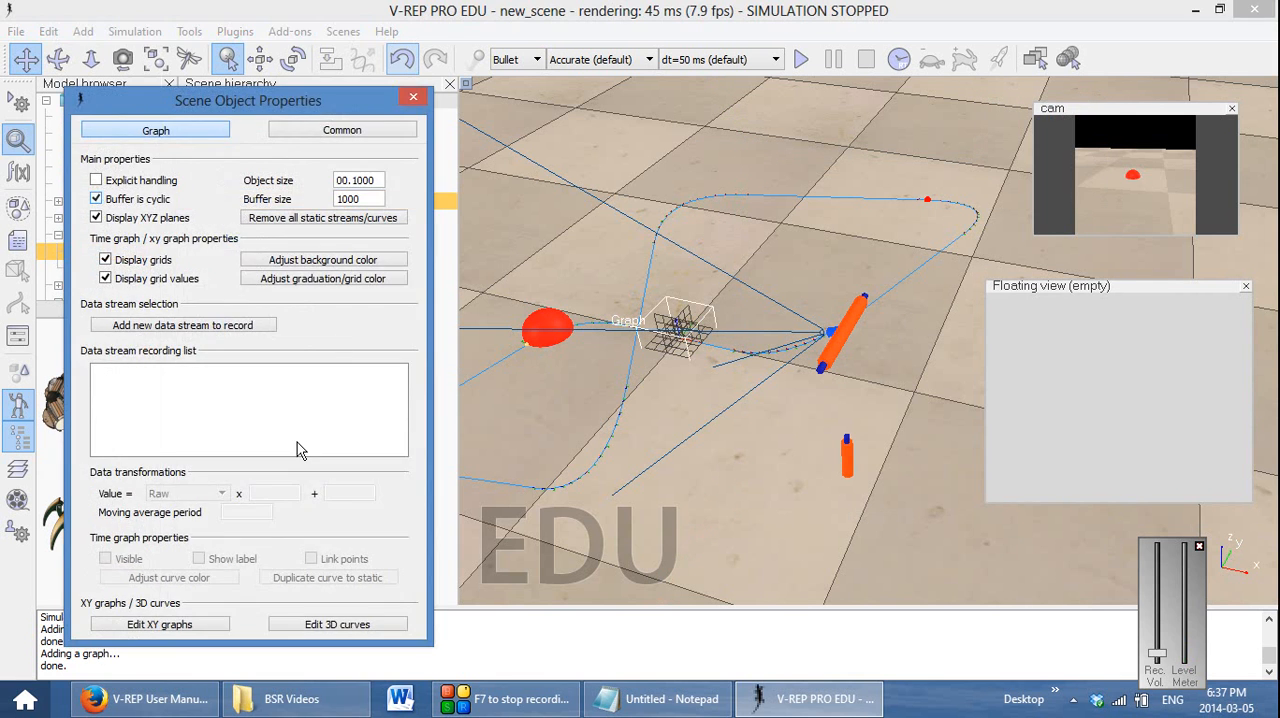
left_click(183, 326)
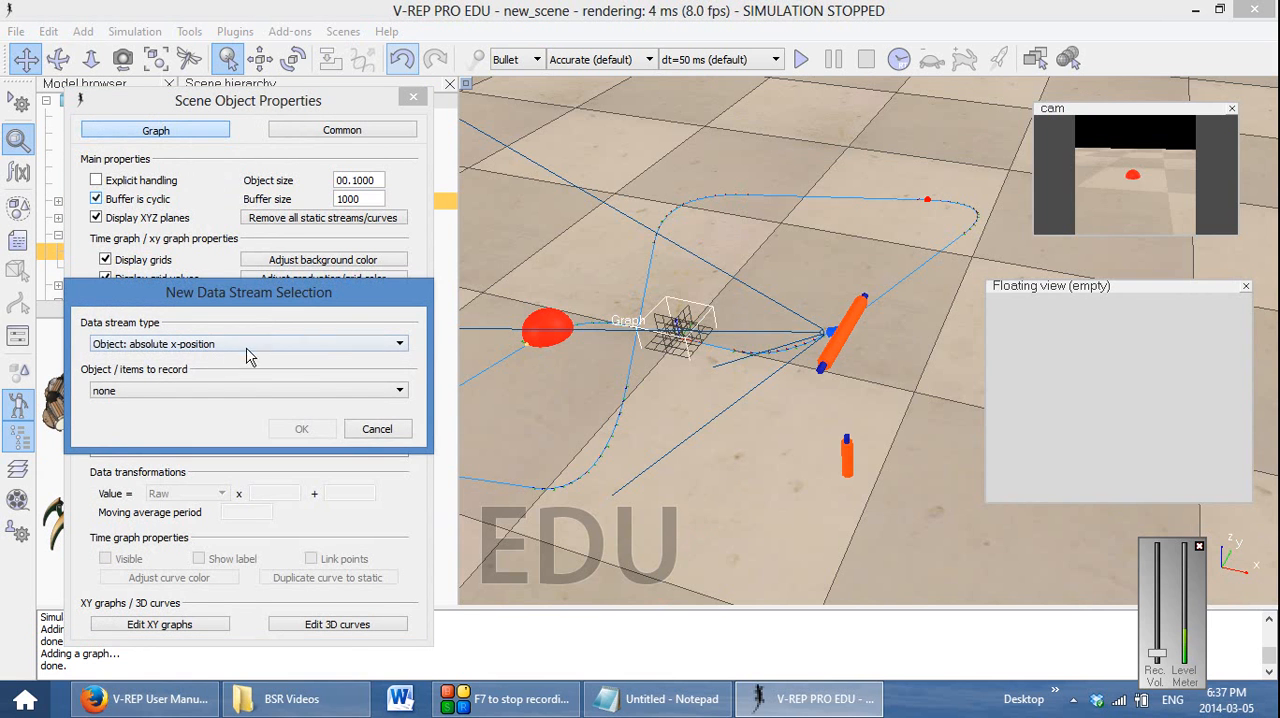
left_click(252, 344)
left_click_drag(399, 428, 392, 612)
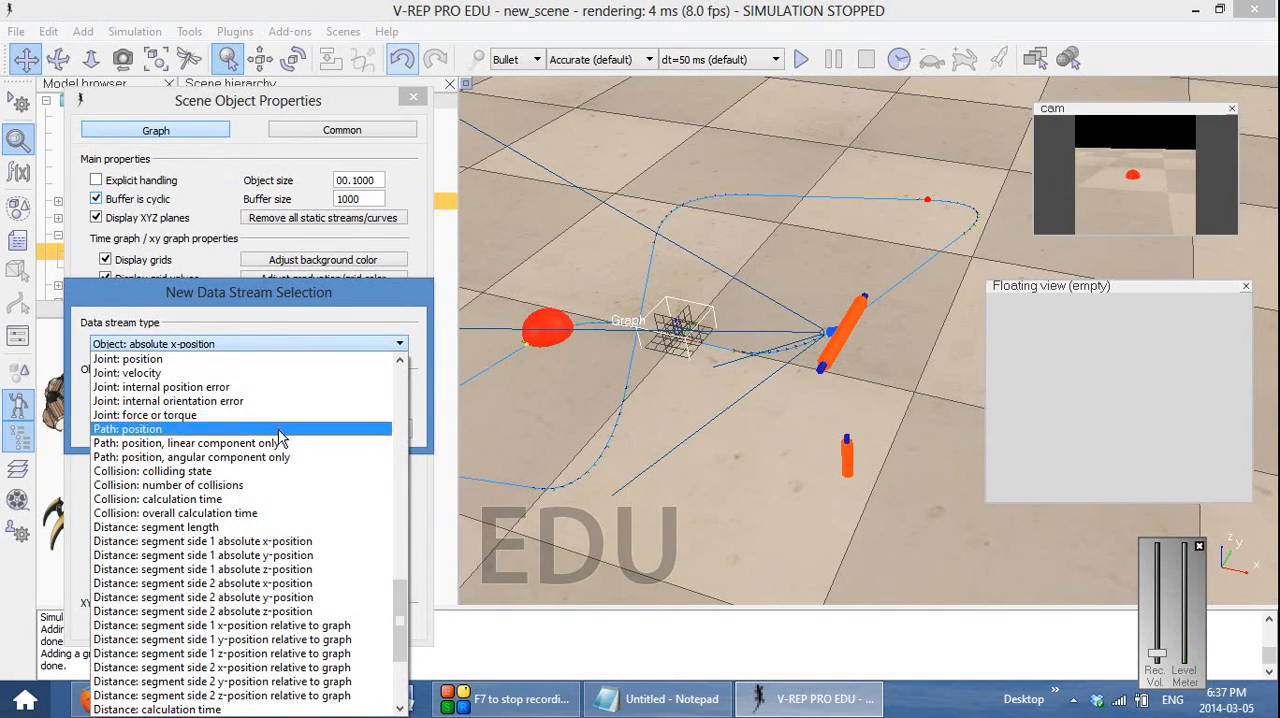
left_click(265, 373)
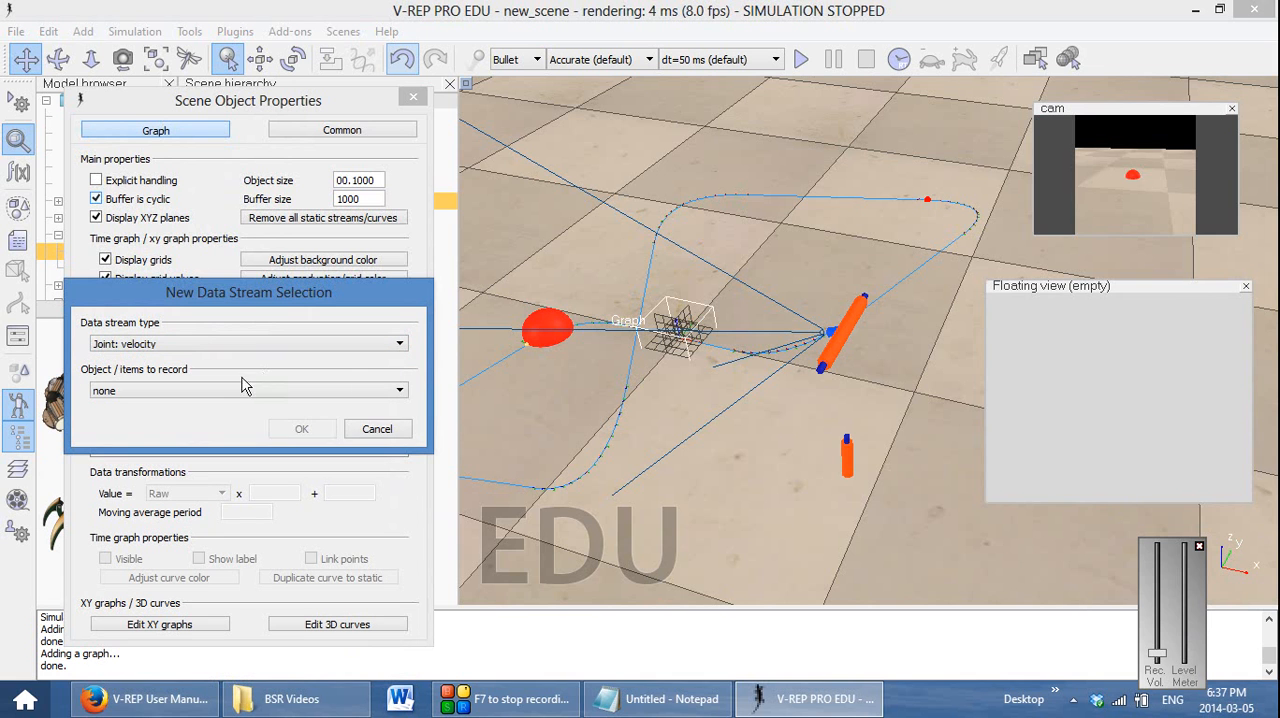
left_click(233, 393)
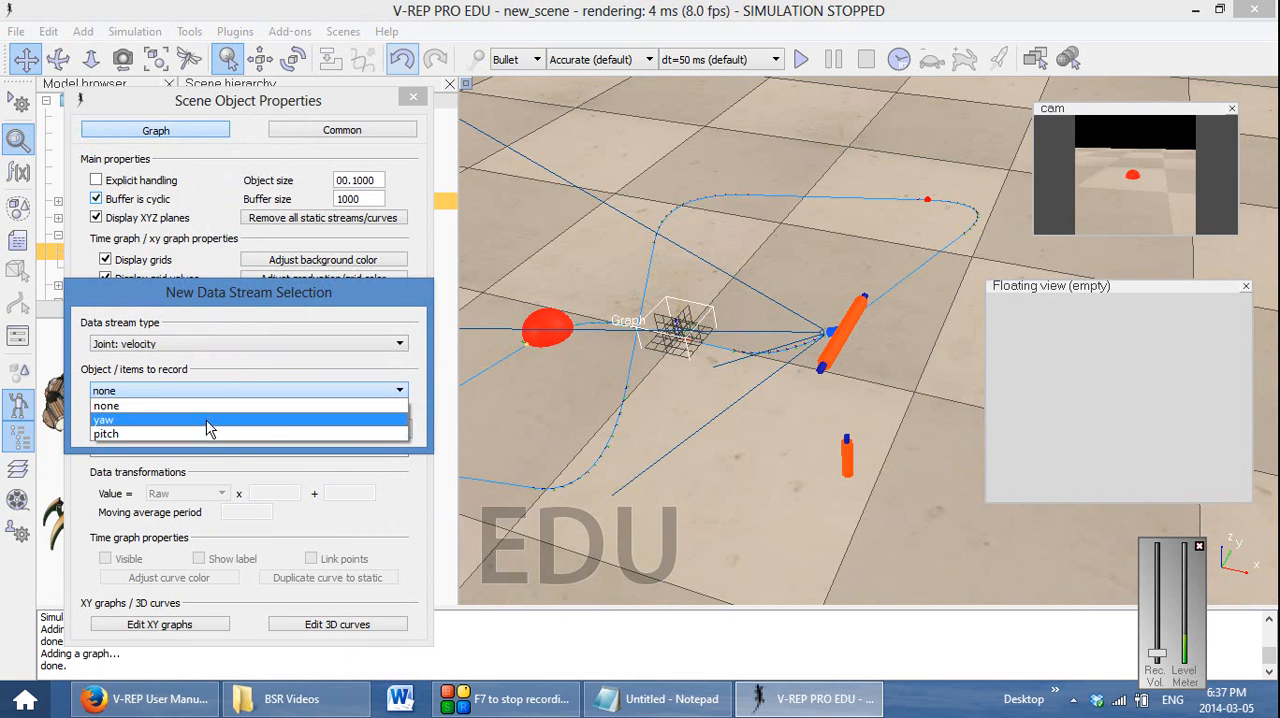
left_click(212, 420)
left_click(293, 432)
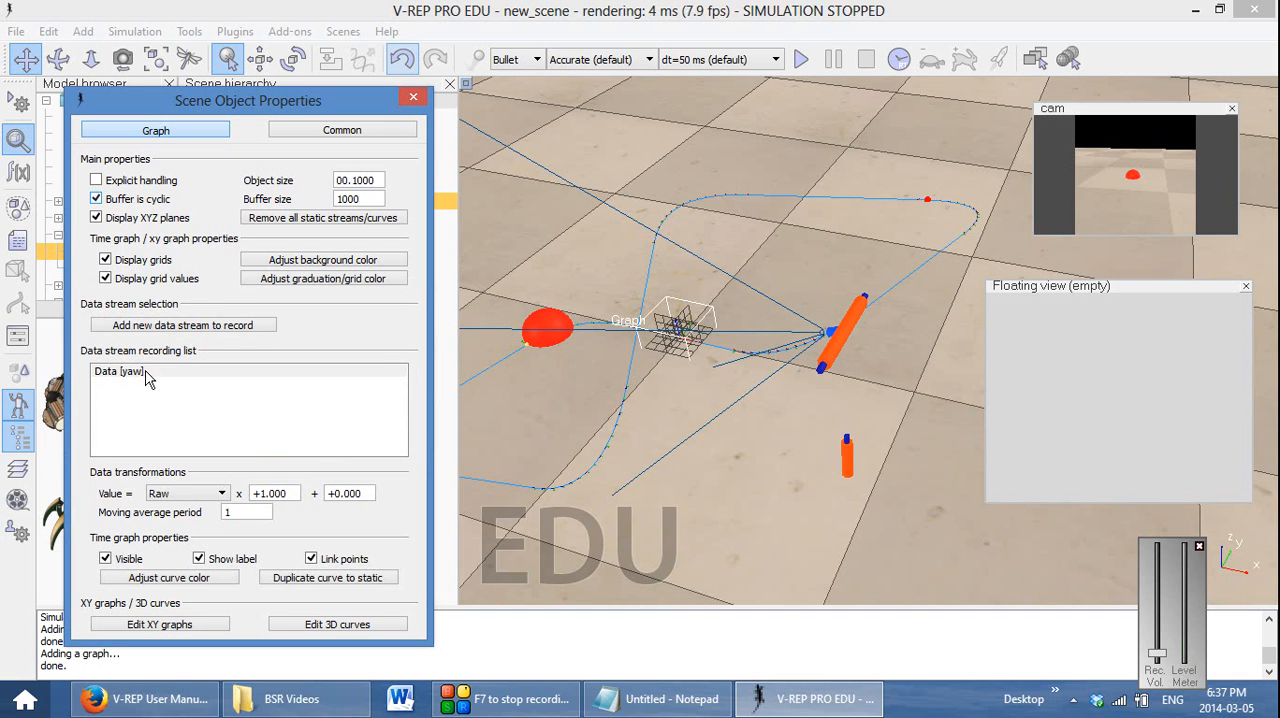
Rename the yaw data stream as Yaw and check its curve color settings
left_click(145, 374)
left_click(136, 372)
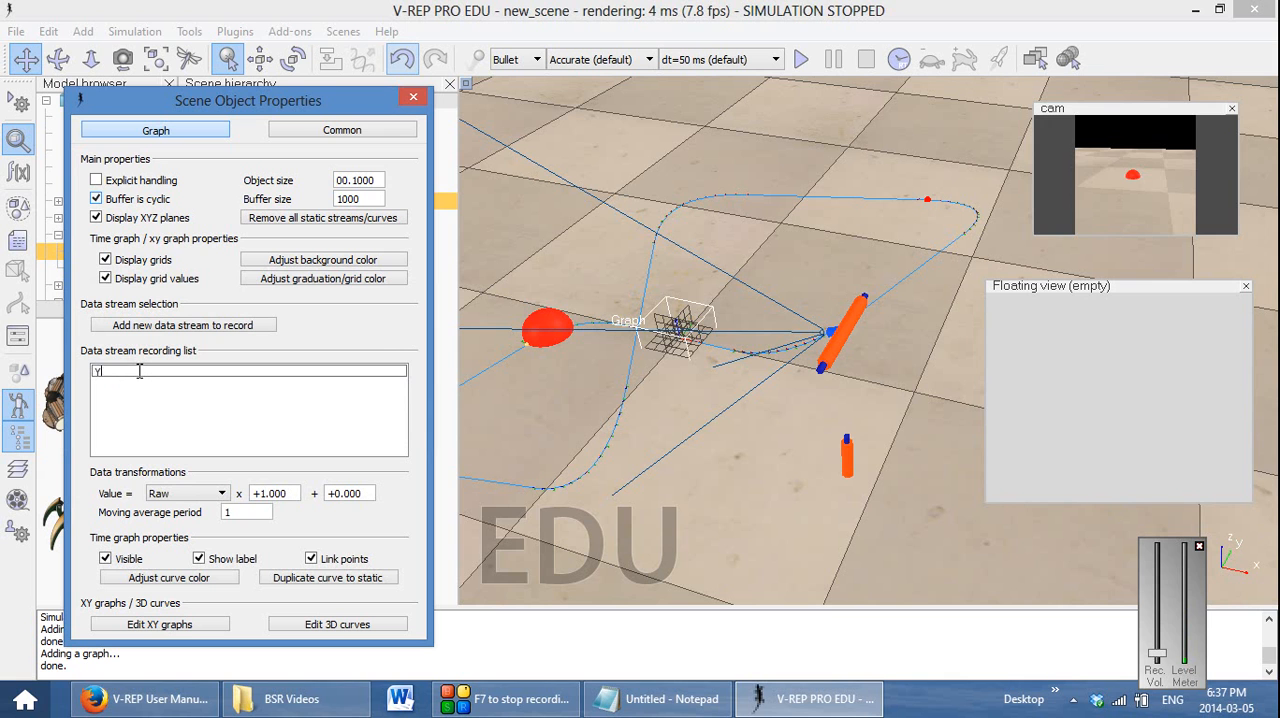
type("YAw")
key("BackSpace")
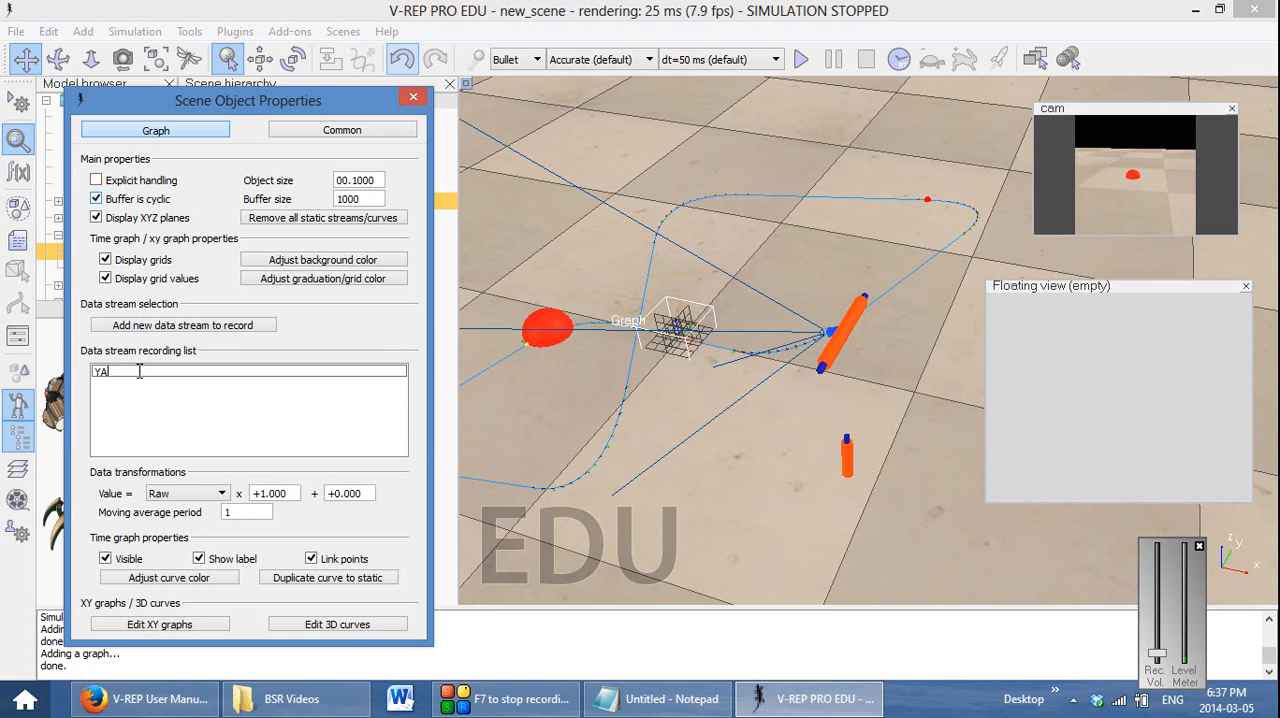
type("aw [yaw")
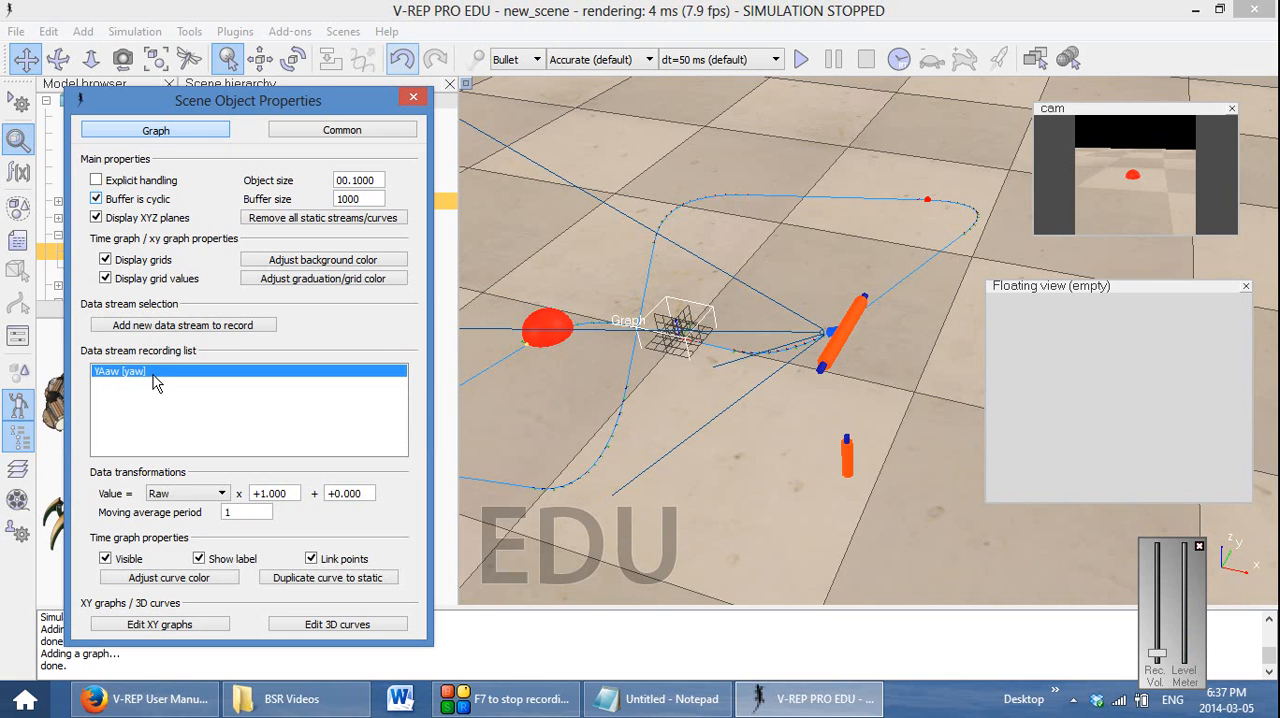
double_click(154, 373)
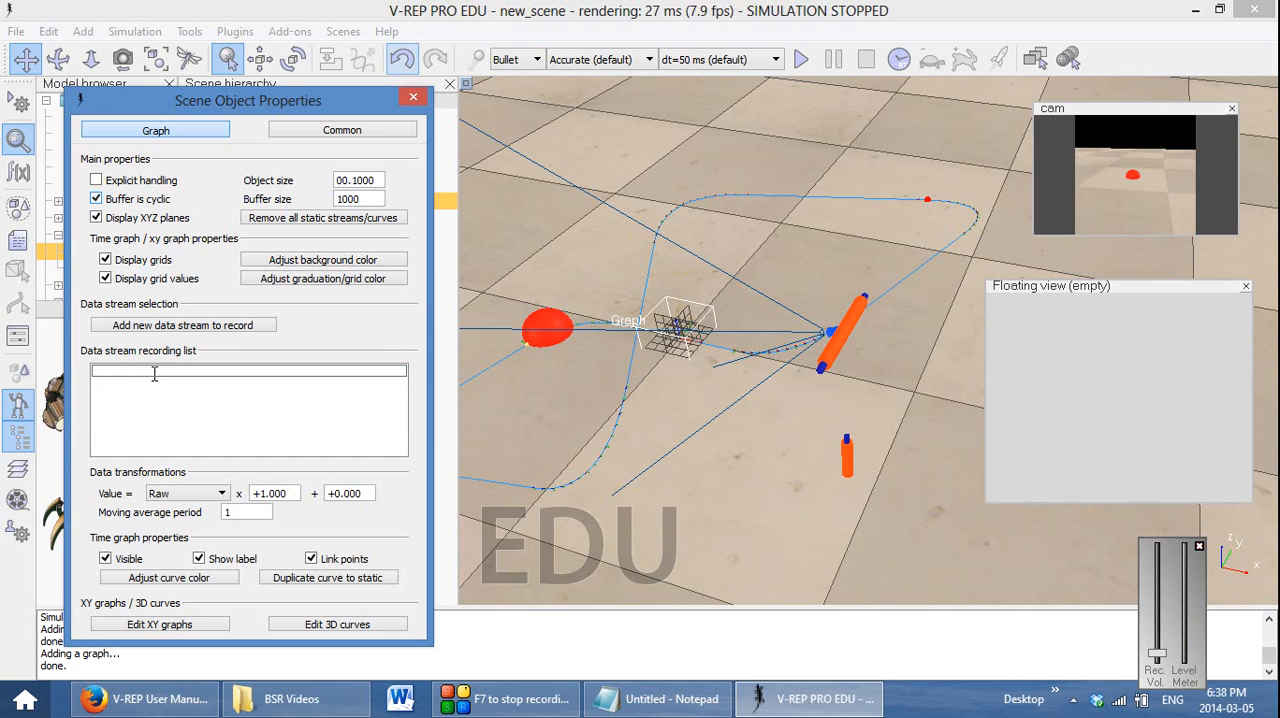
type("Yaw [yaw")
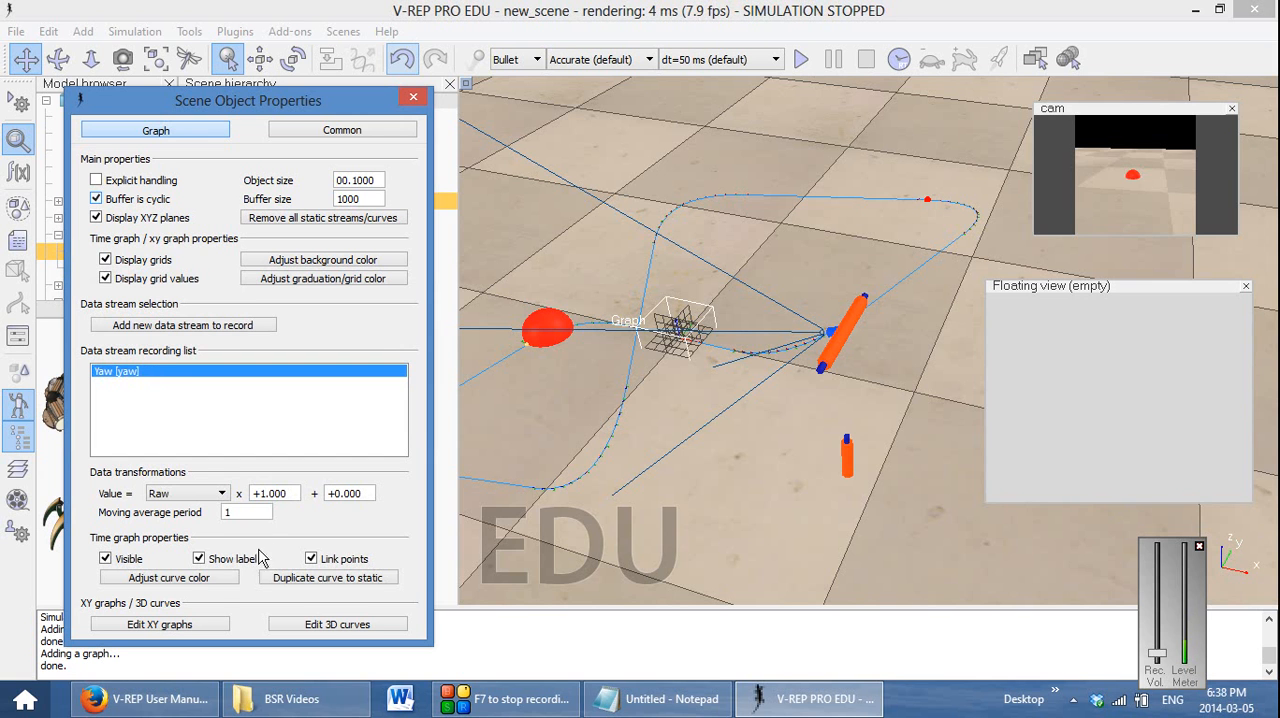
left_click(216, 581)
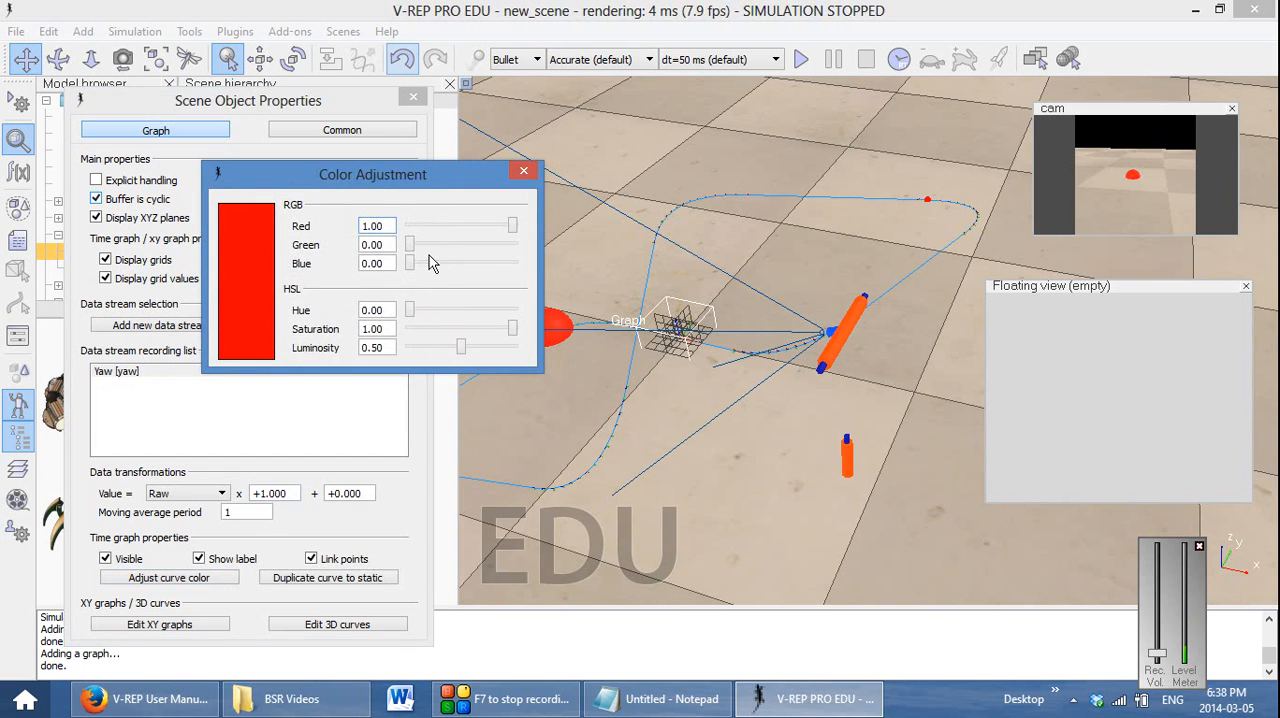
left_click_drag(510, 233, 530, 280)
left_click(521, 178)
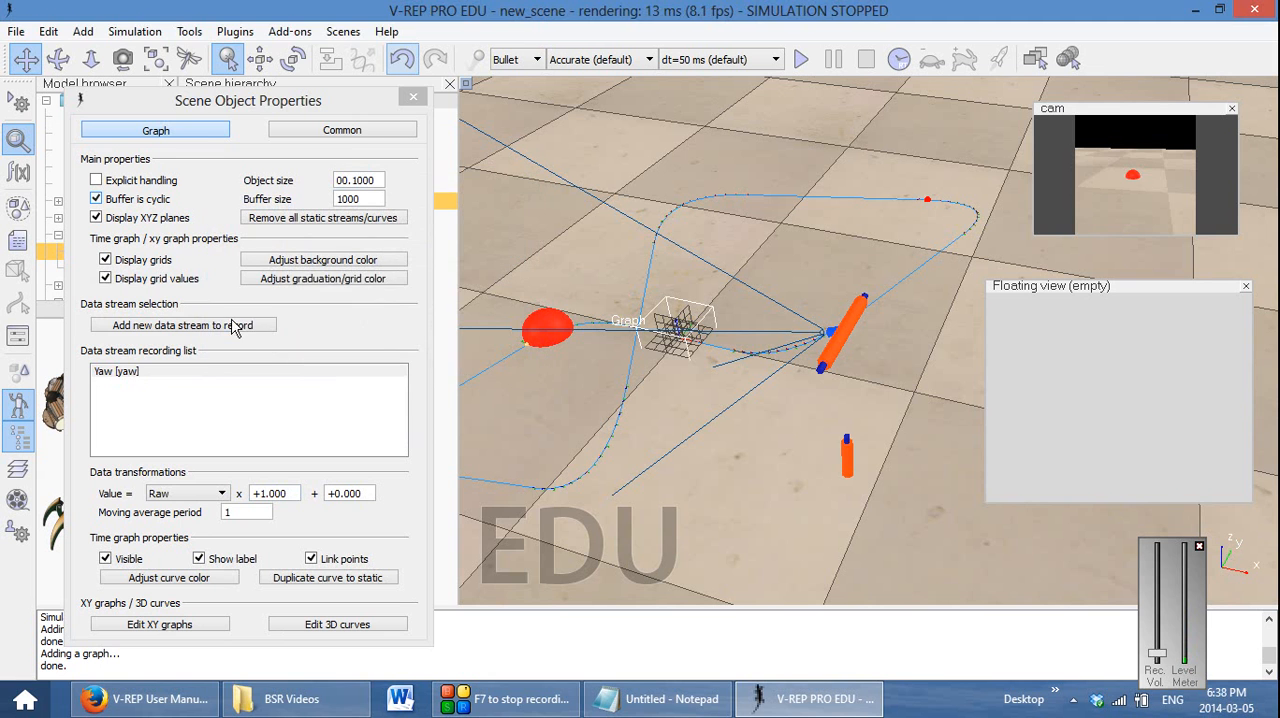
Add a second Joint: velocity data stream to the graph that records pitch
left_click(236, 326)
left_click(187, 352)
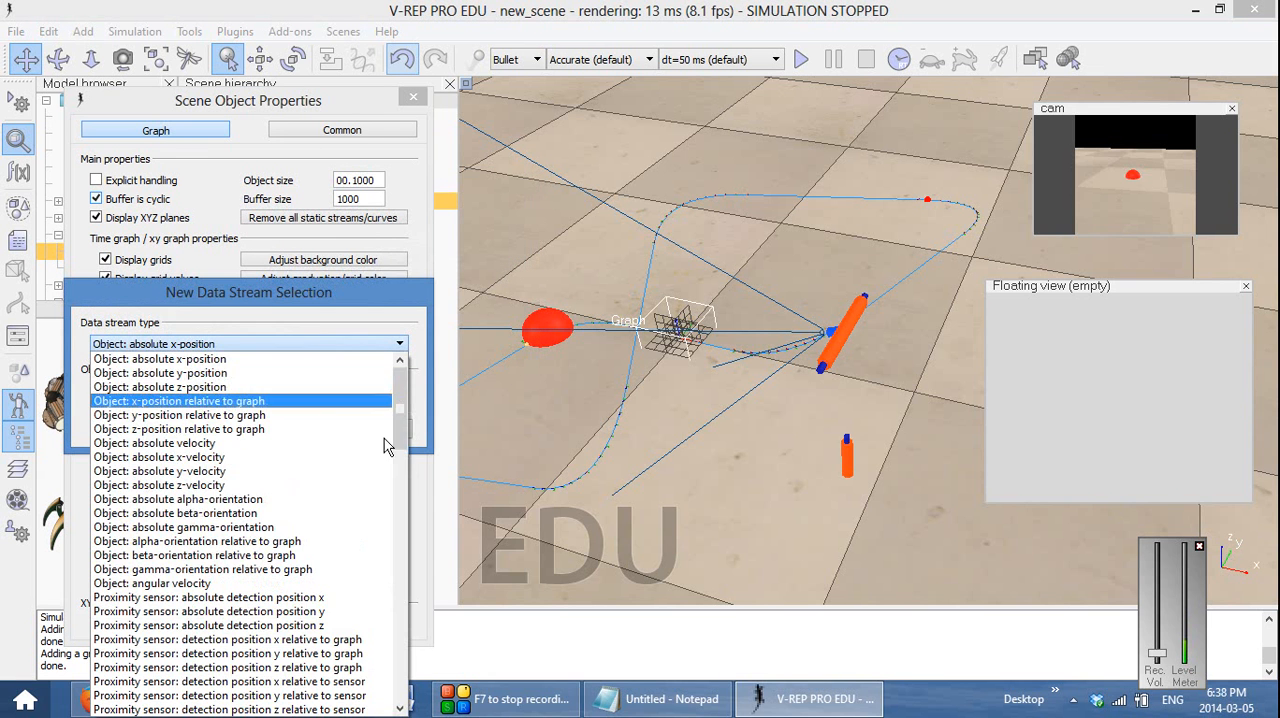
scroll(390, 500, "down", 12)
scroll(390, 530, "down", 8)
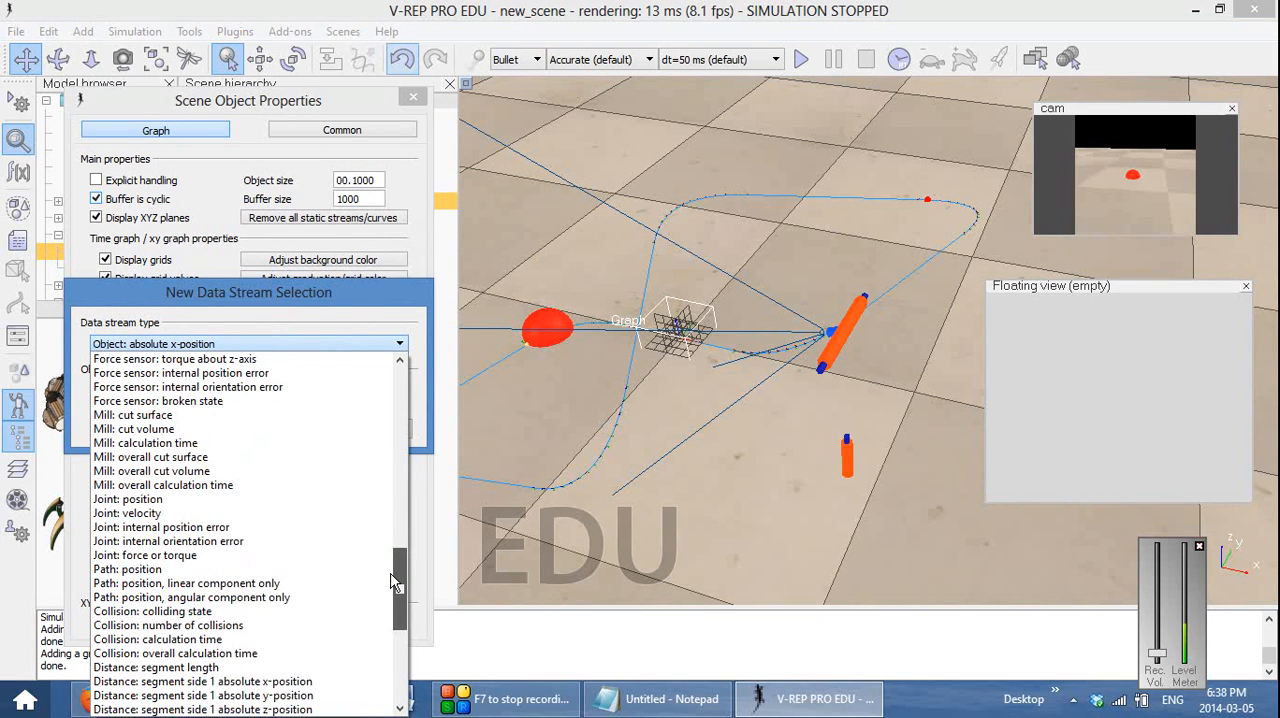
scroll(397, 575, "down", 1)
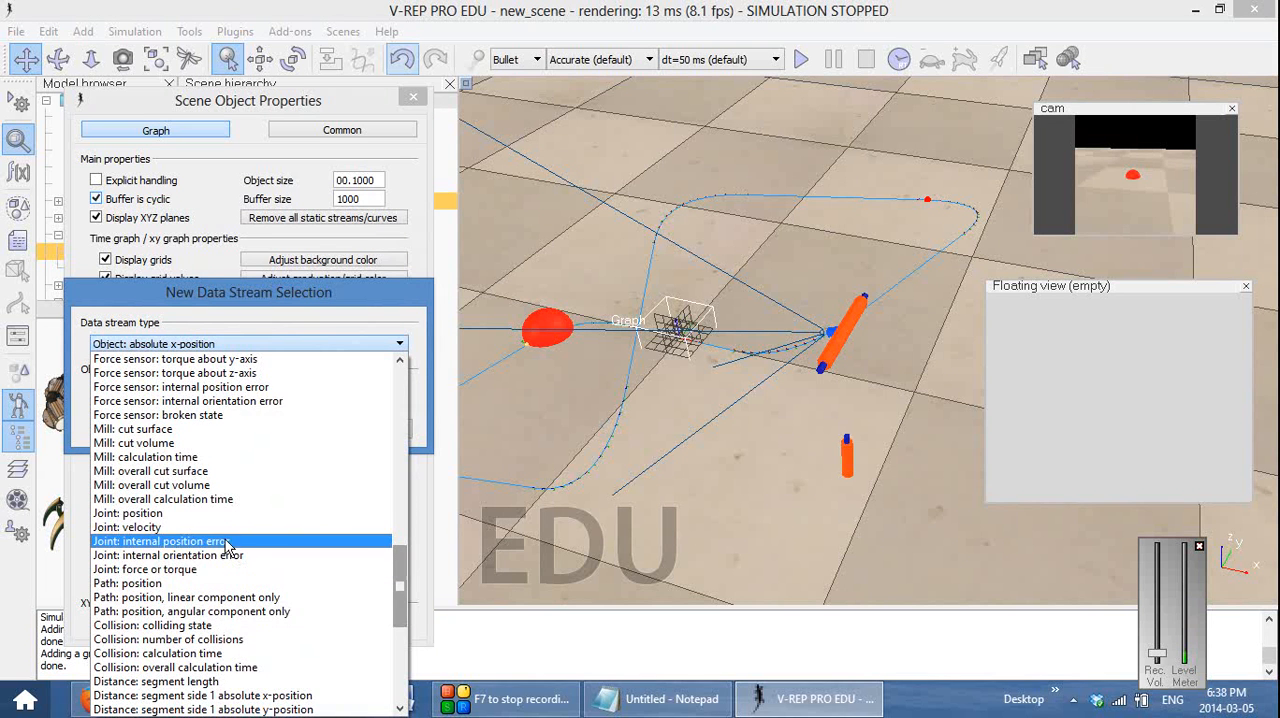
left_click(222, 528)
left_click(204, 390)
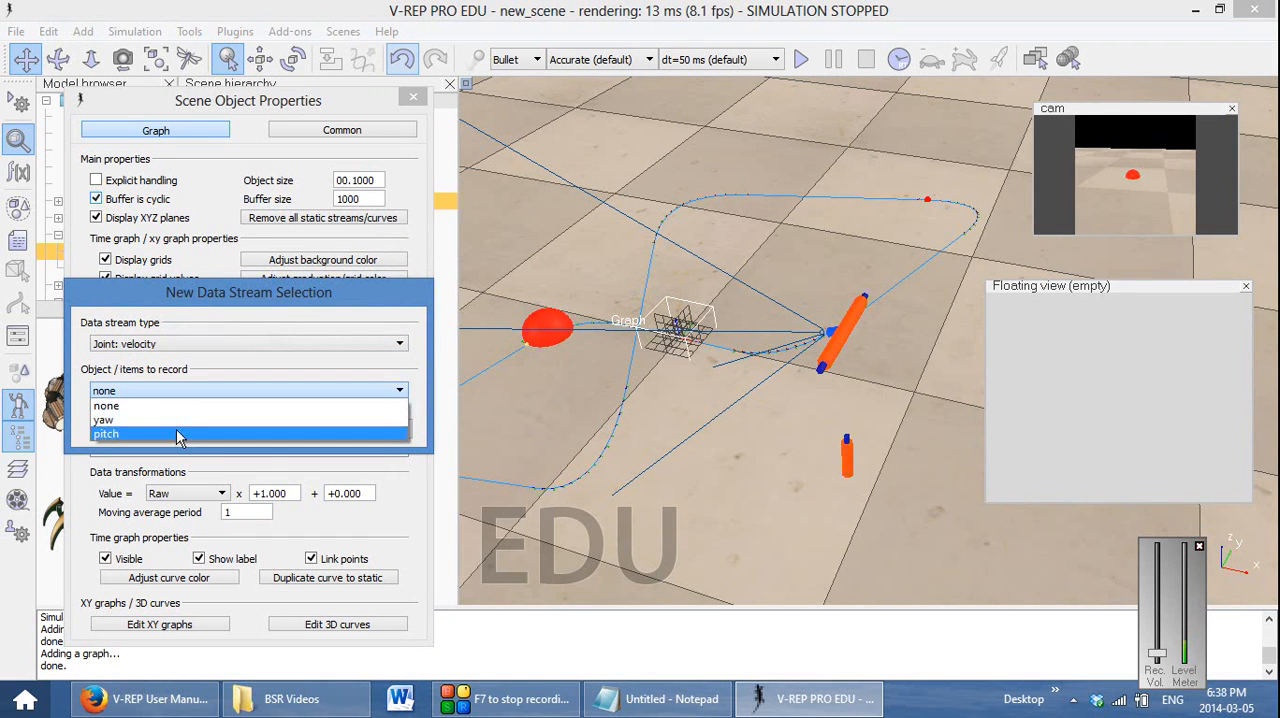
left_click(176, 432)
left_click(302, 429)
Rename the pitch data stream as Pitch and close the graph's properties
left_click(118, 386)
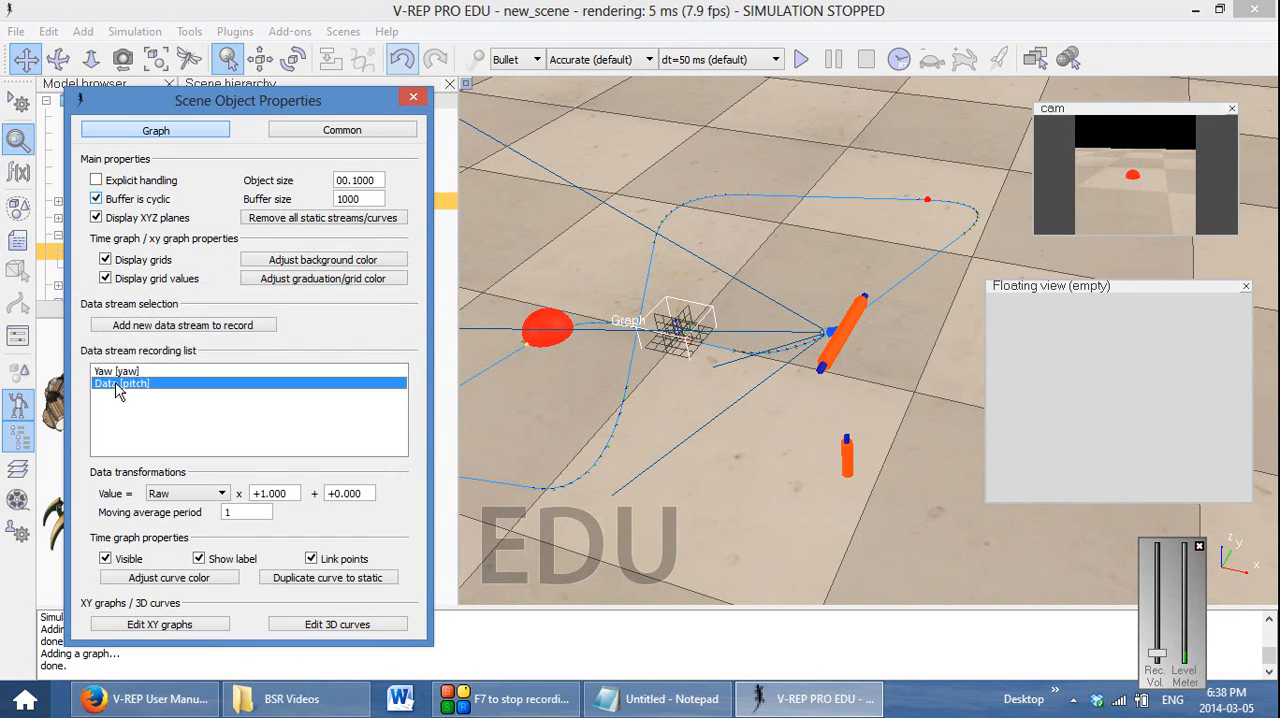
type("Pitch")
left_click(413, 98)
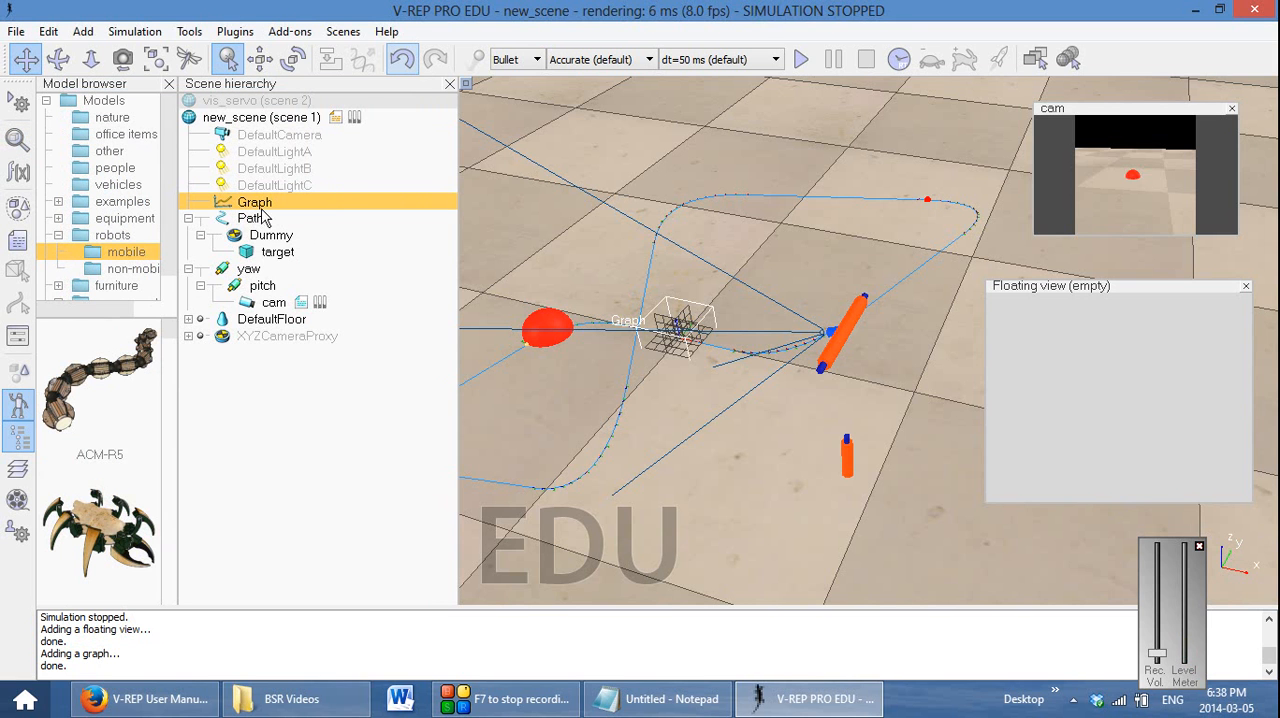
Associate the empty floating view with the selected Graph object
right_click(1026, 358)
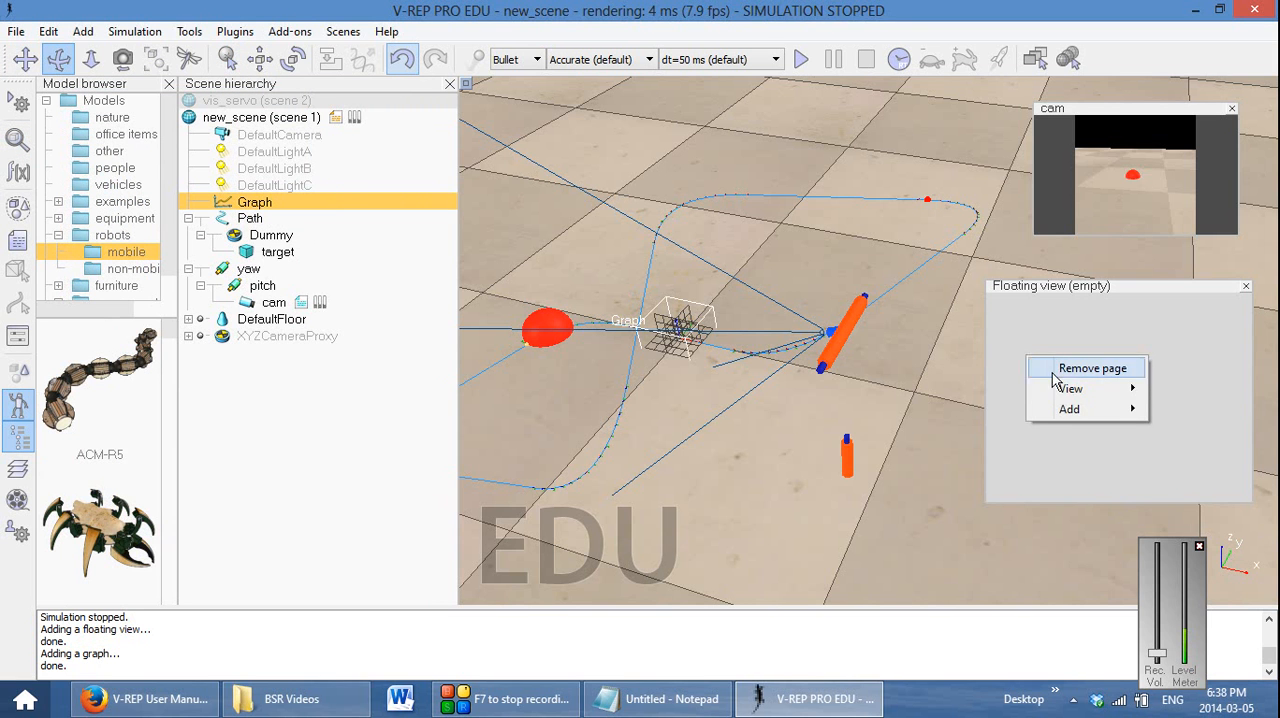
mouse_move(1070, 390)
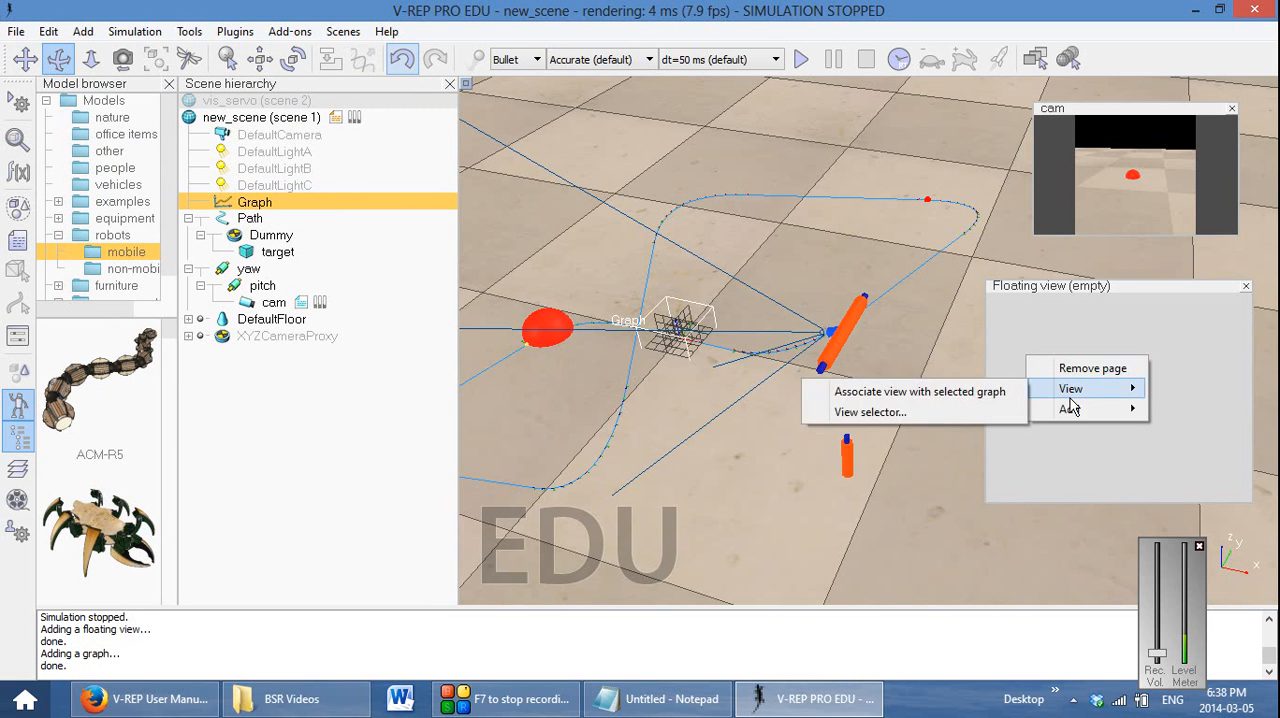
left_click(1008, 391)
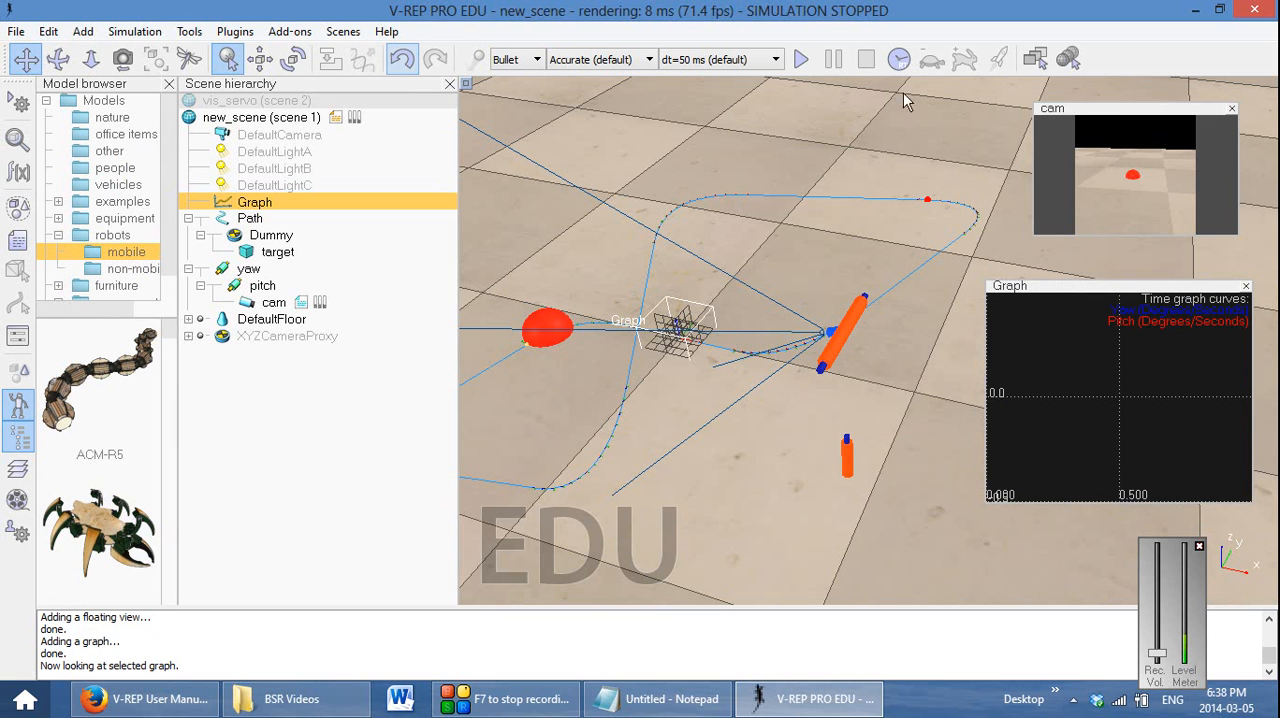
Run the simulation to observe the yaw and pitch velocity curves, moving the Debug console clear of the scene, and stop it
left_click(800, 62)
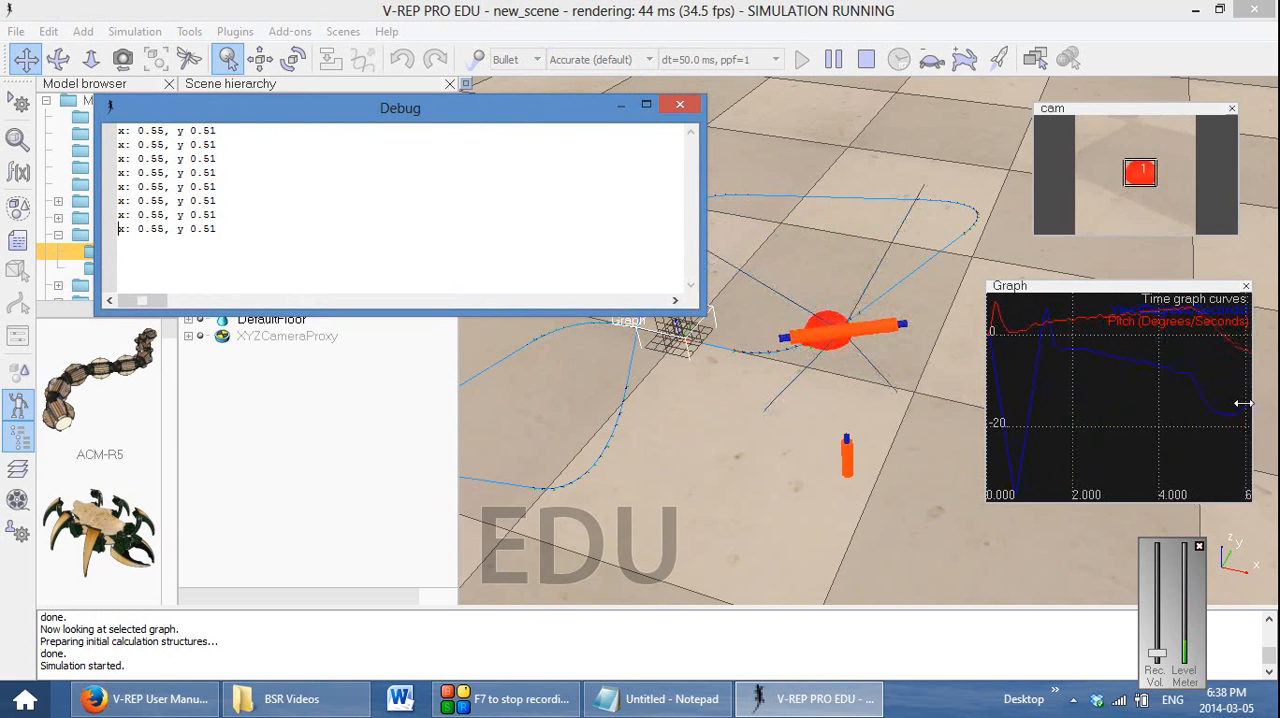
left_click_drag(548, 109, 548, 457)
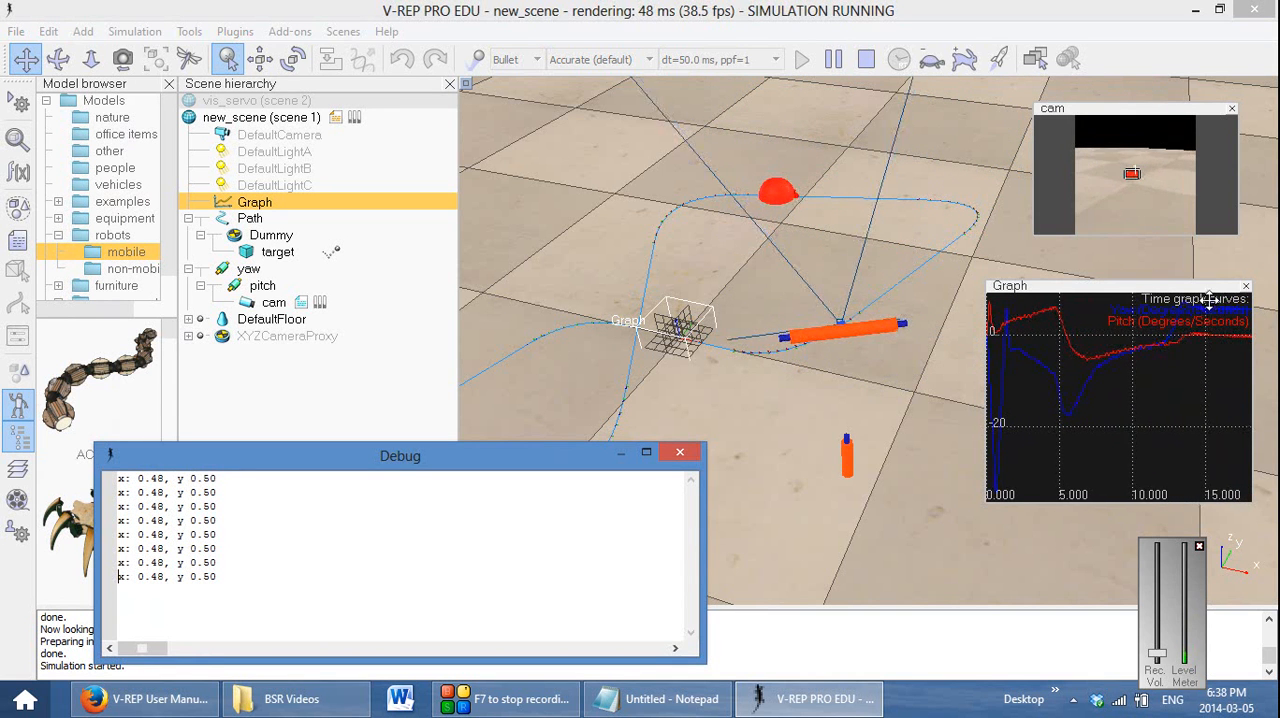
left_click(867, 60)
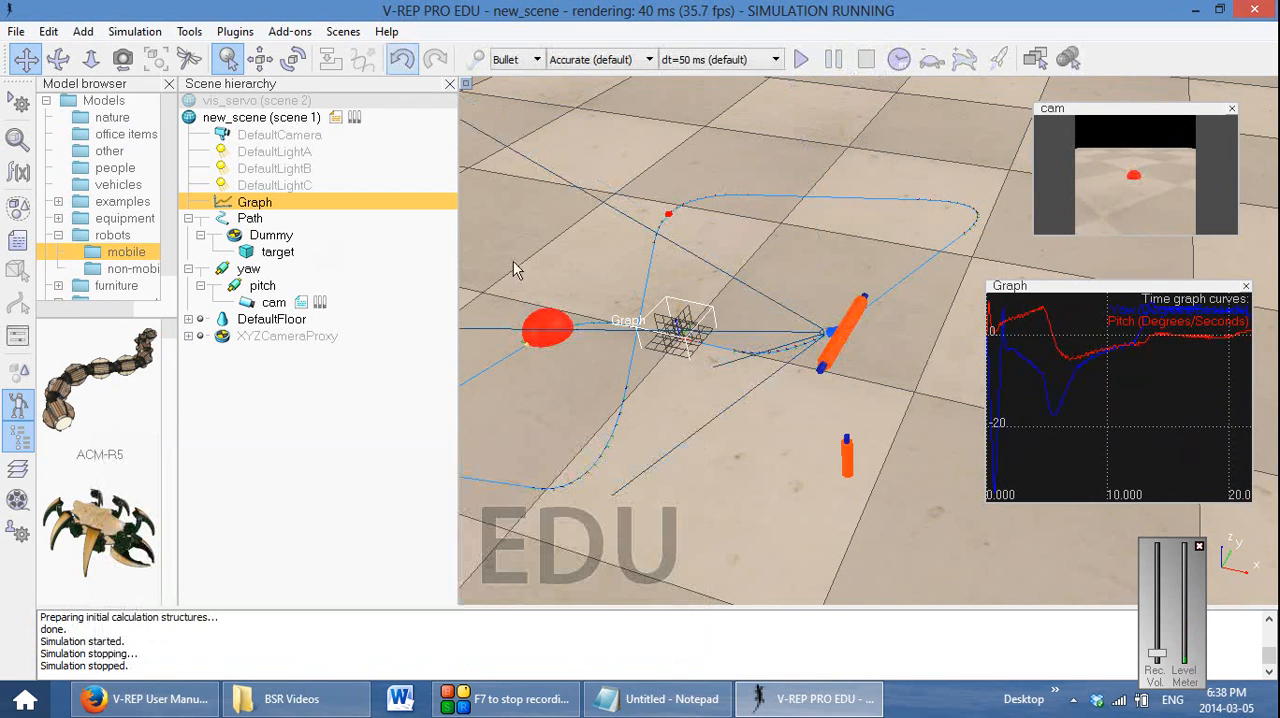
Set the Path's target nominal velocity to 0 in its properties and close them
double_click(222, 219)
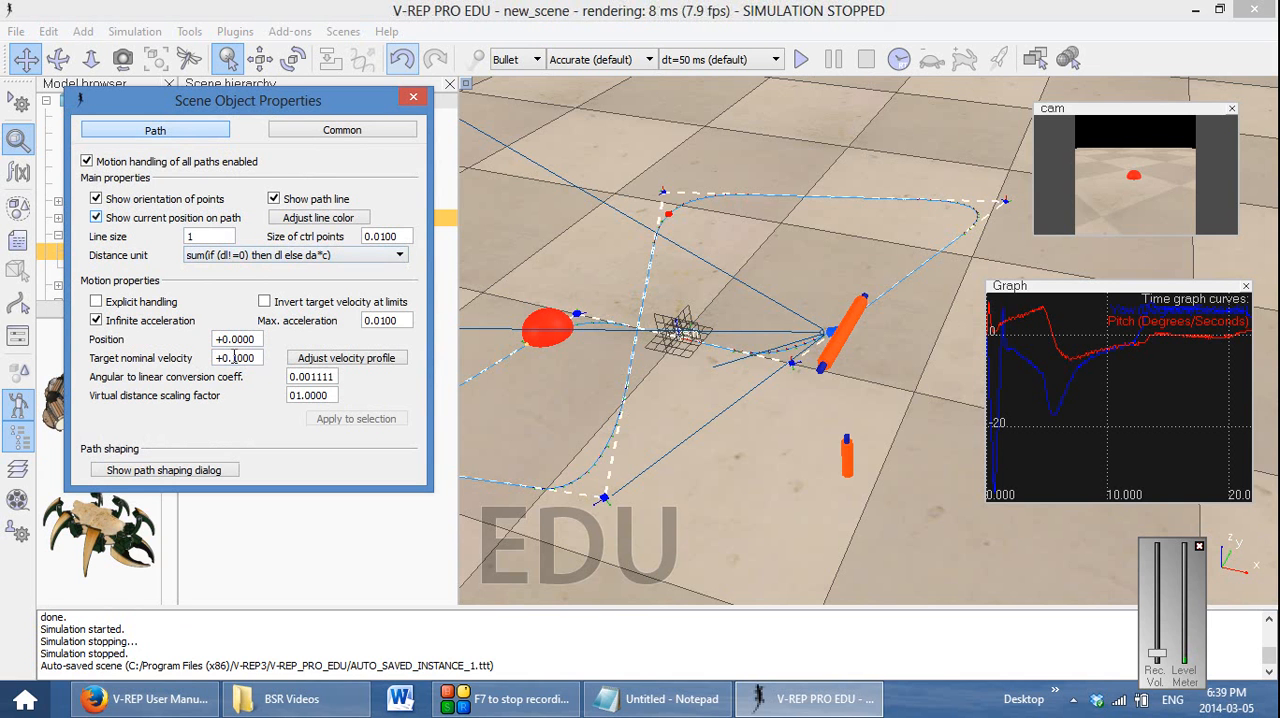
left_click(407, 97)
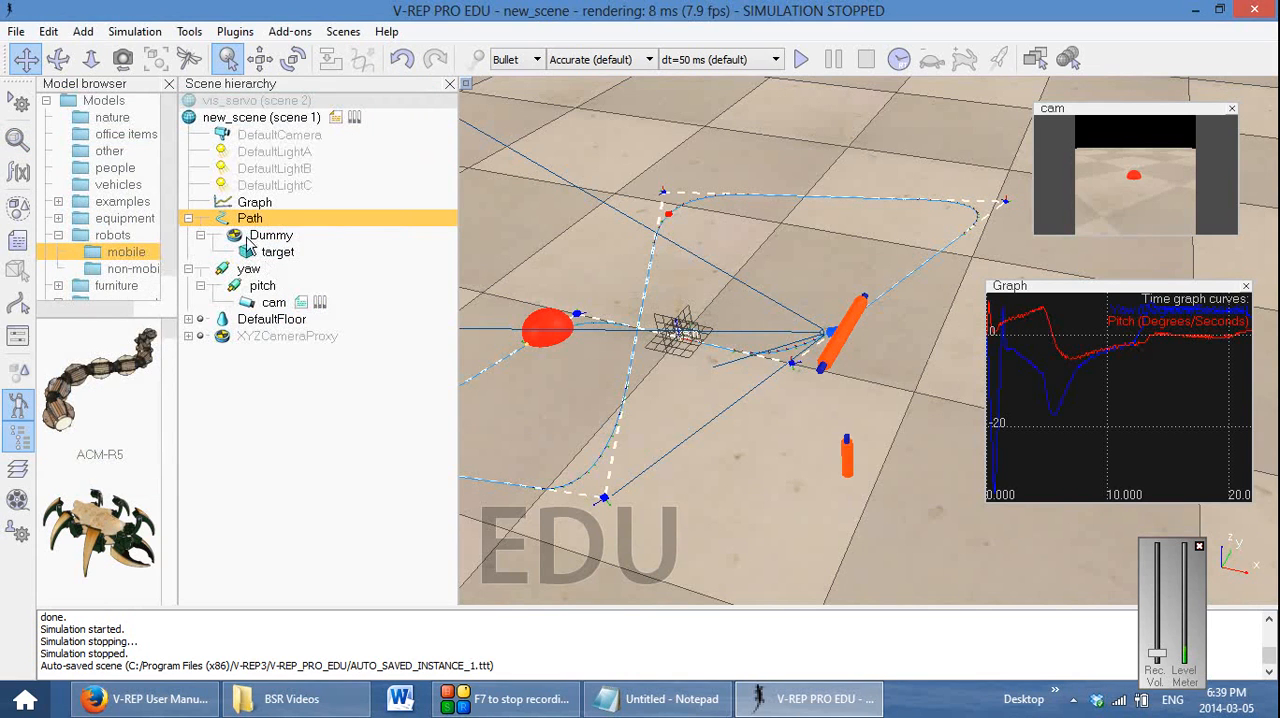
double_click(226, 219)
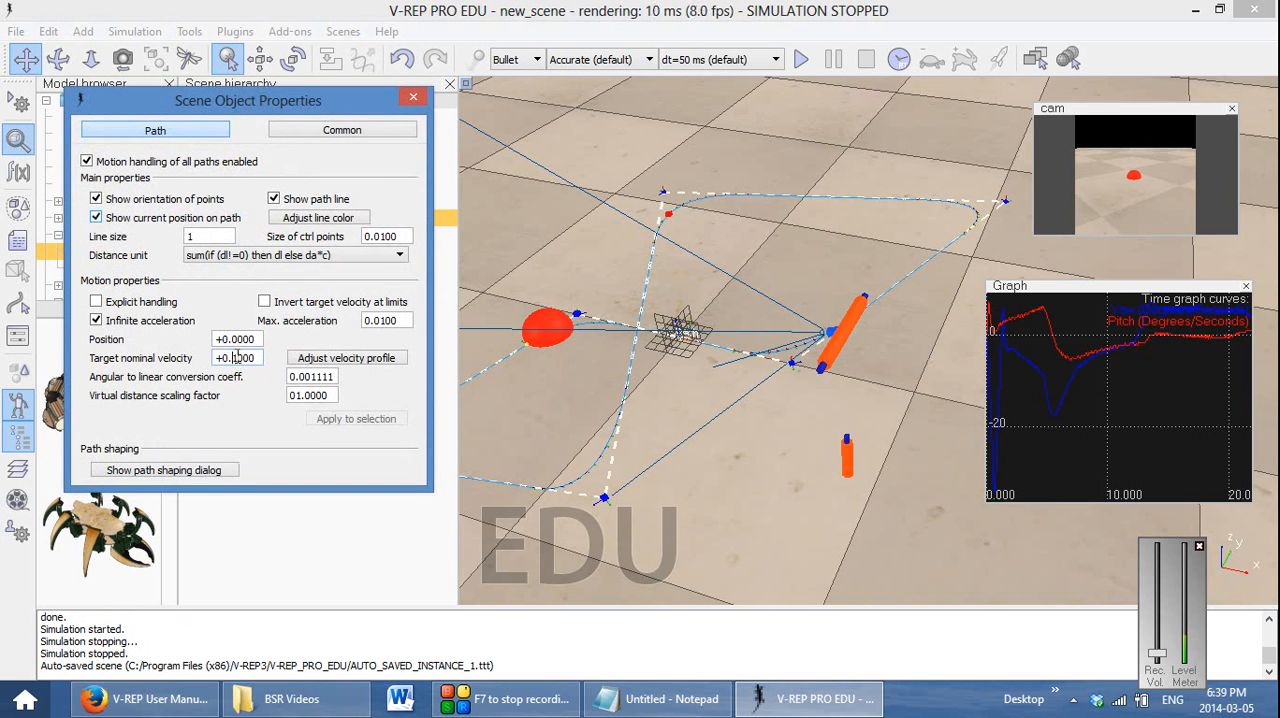
left_click(412, 97)
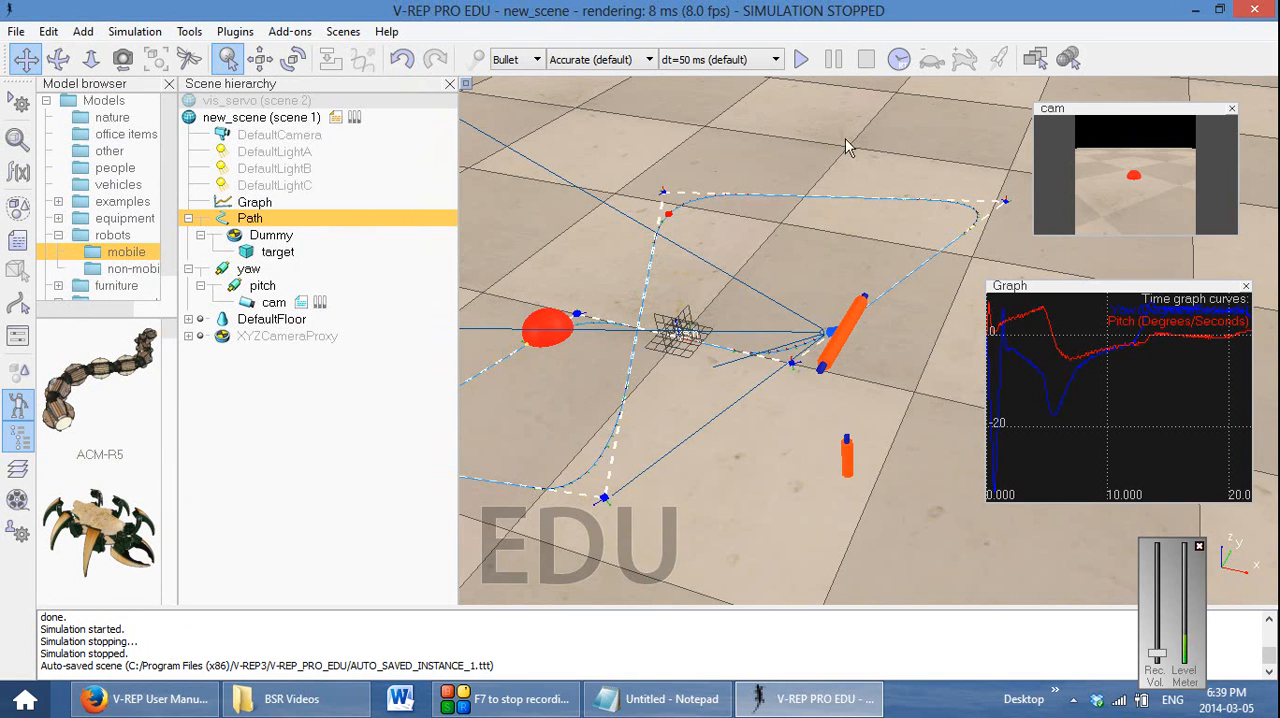
Run and stop the simulation with the target stationary, and enlarge the floating Graph view
left_click(804, 61)
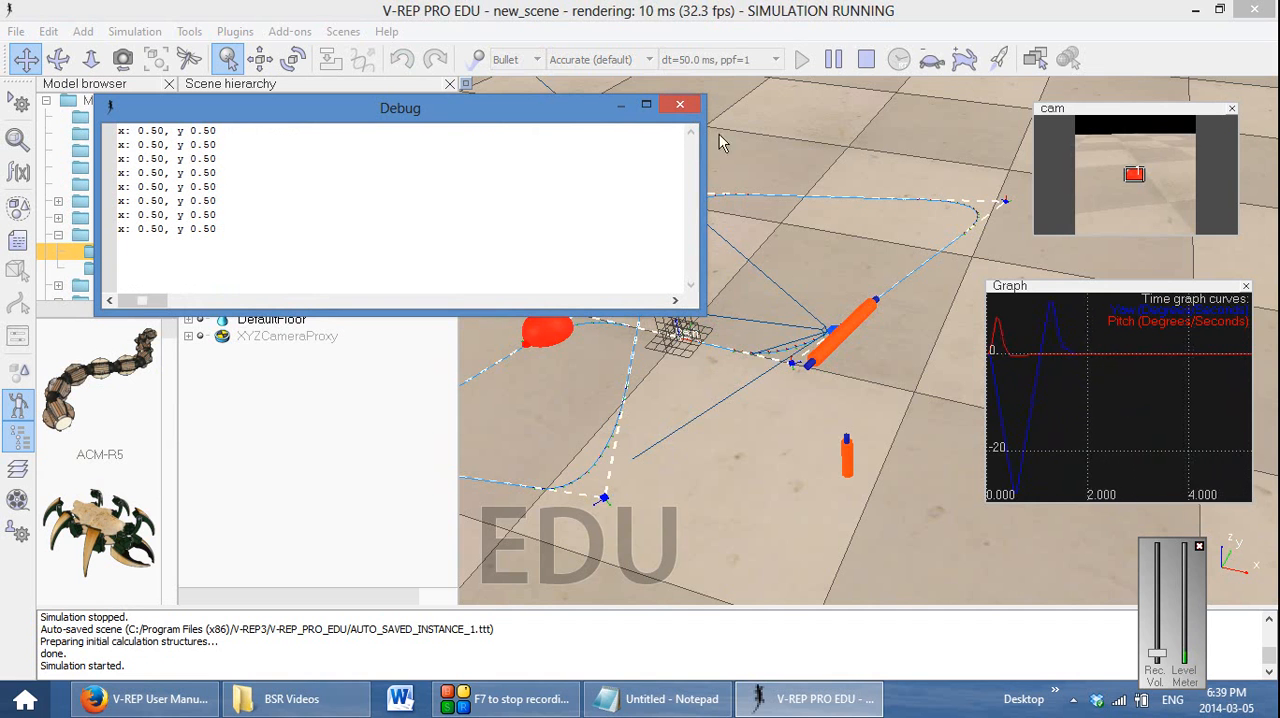
left_click(866, 60)
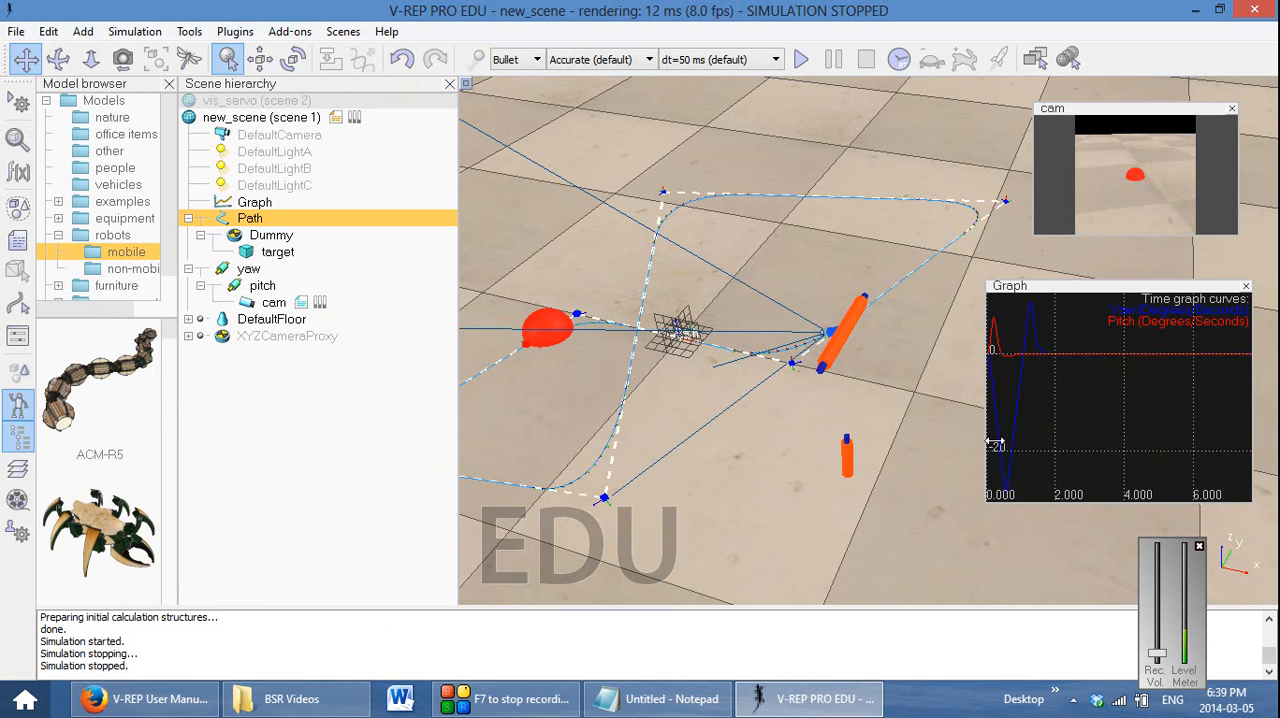
left_click_drag(988, 497, 833, 565)
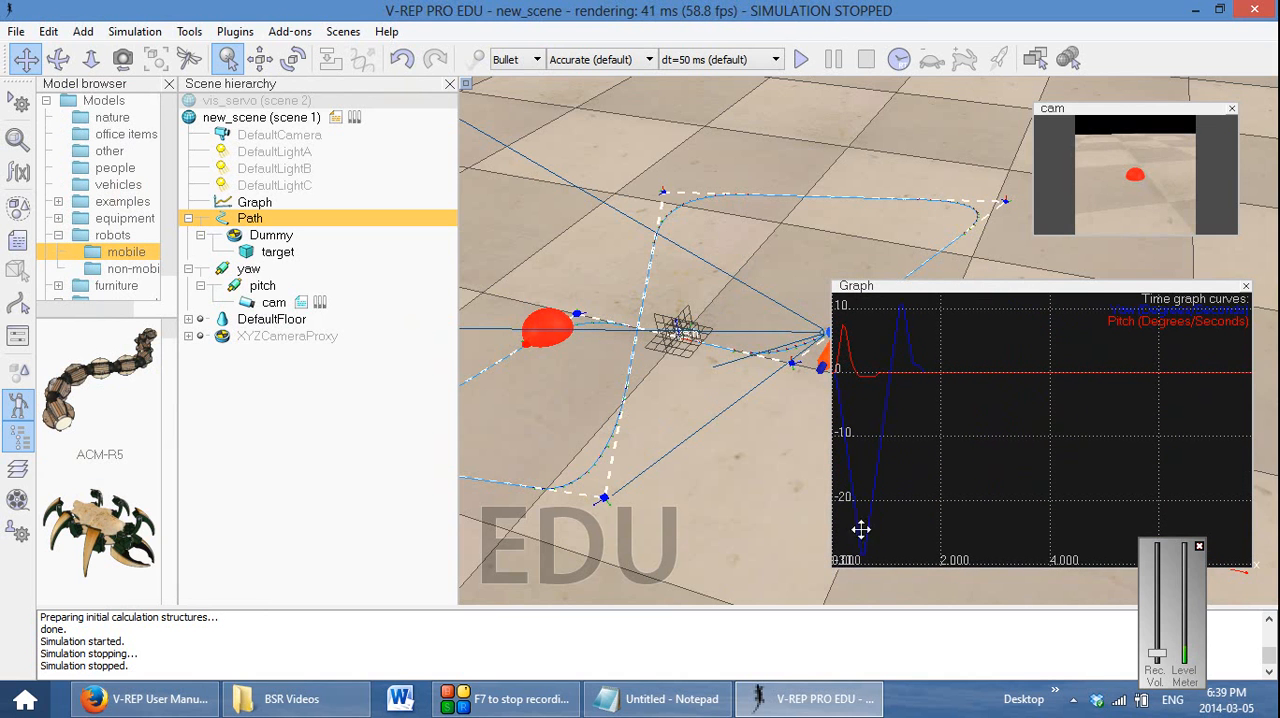
In cam's child script, set the gain to 0.1 in both the yaw and pitch simSetJointTargetVelocity calls and close the script
double_click(302, 305)
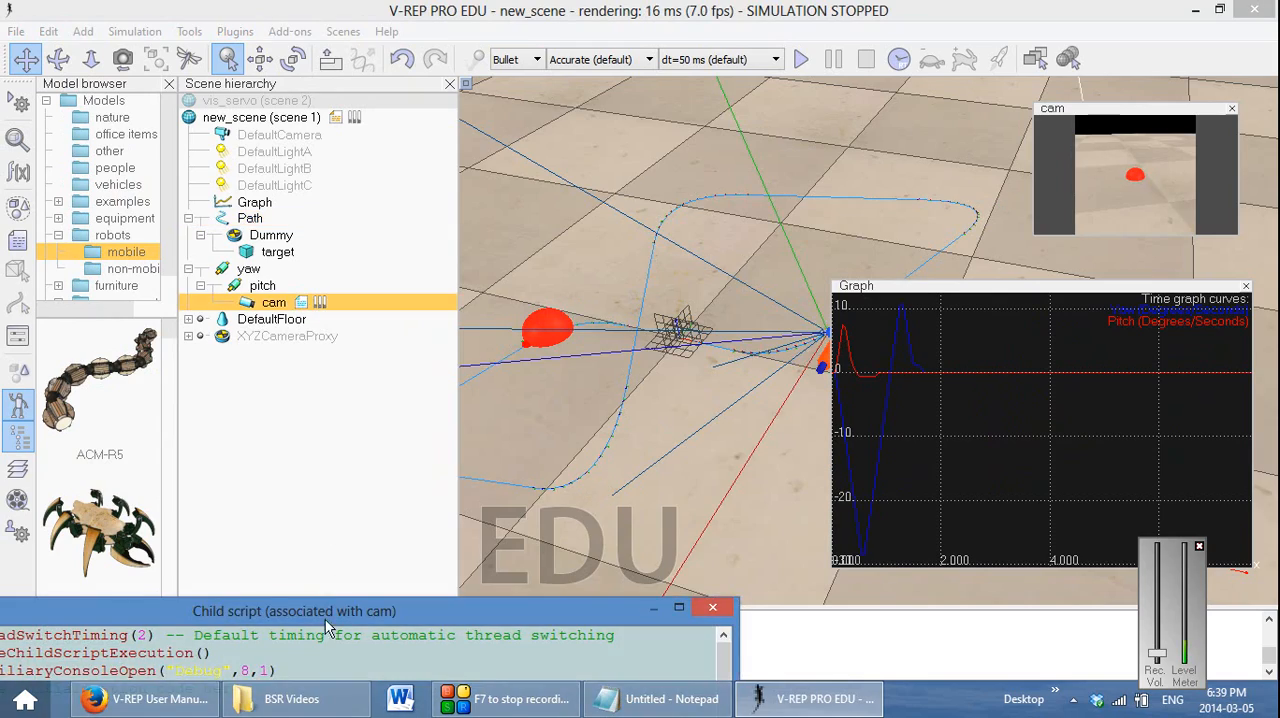
left_click_drag(325, 618, 536, 109)
scroll(518, 428, "down", 11)
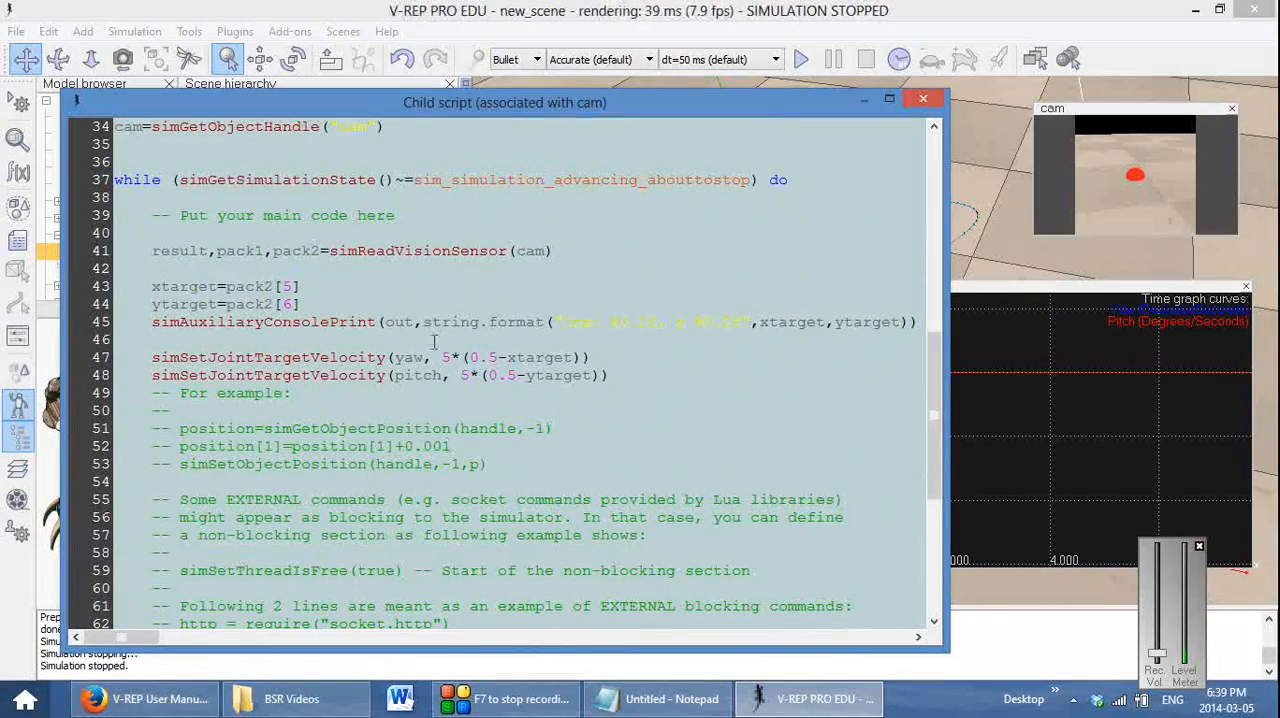
left_click_drag(440, 355, 448, 357)
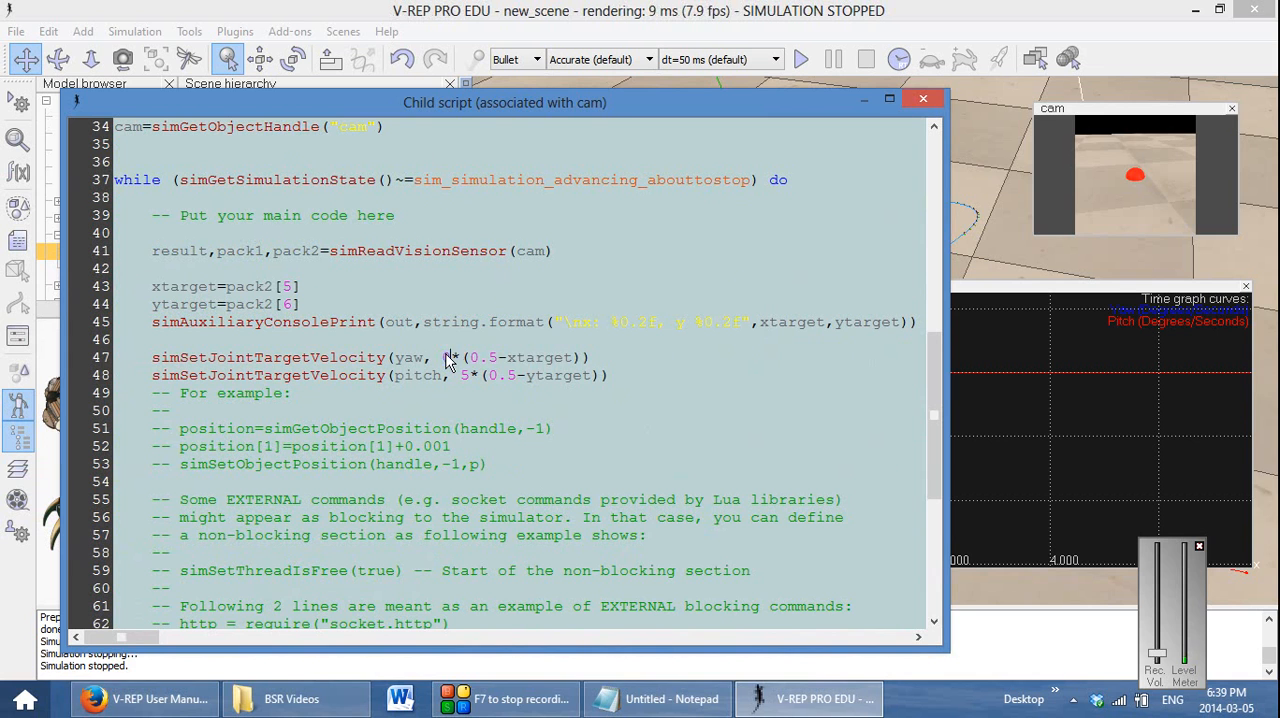
type("-1")
type("0.1")
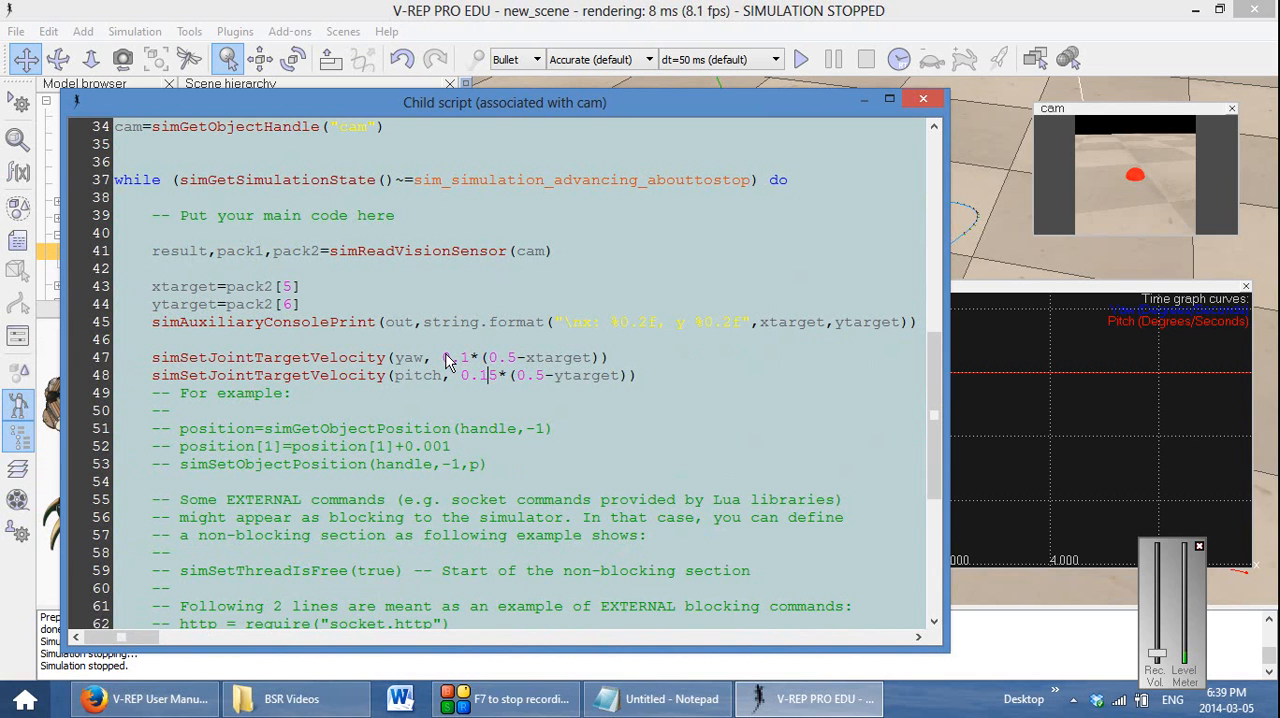
key("Delete")
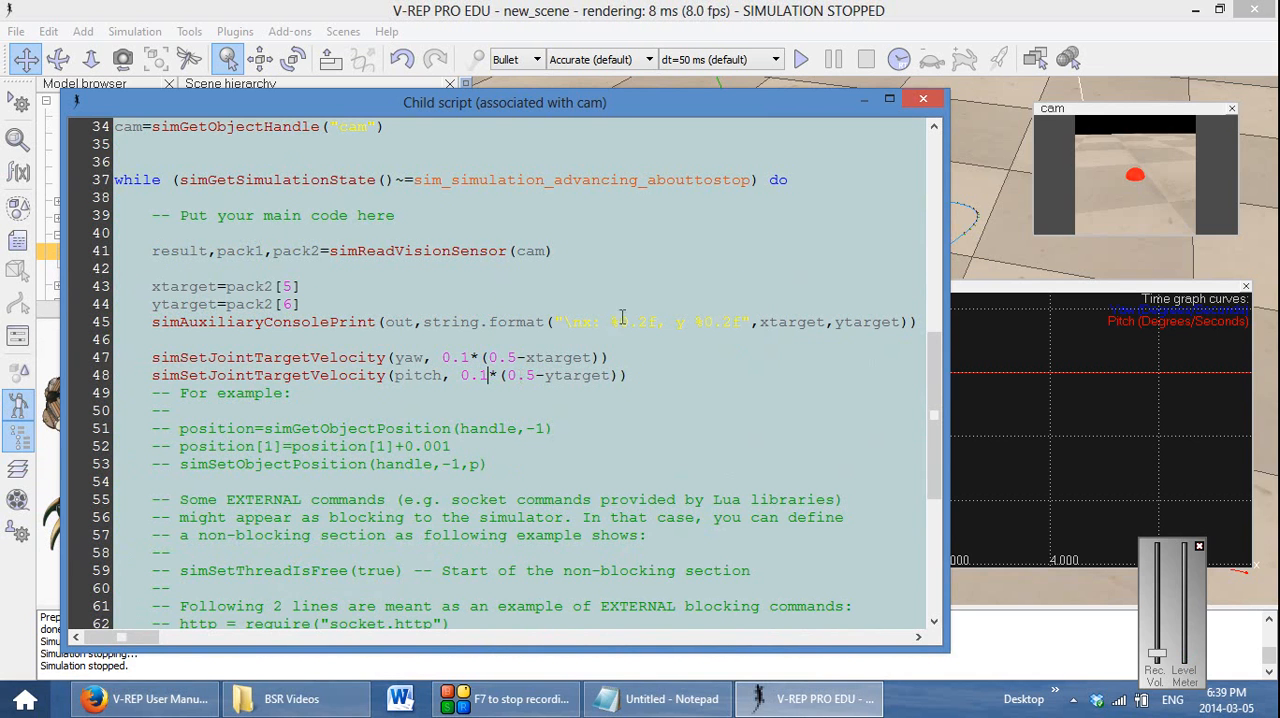
left_click(923, 99)
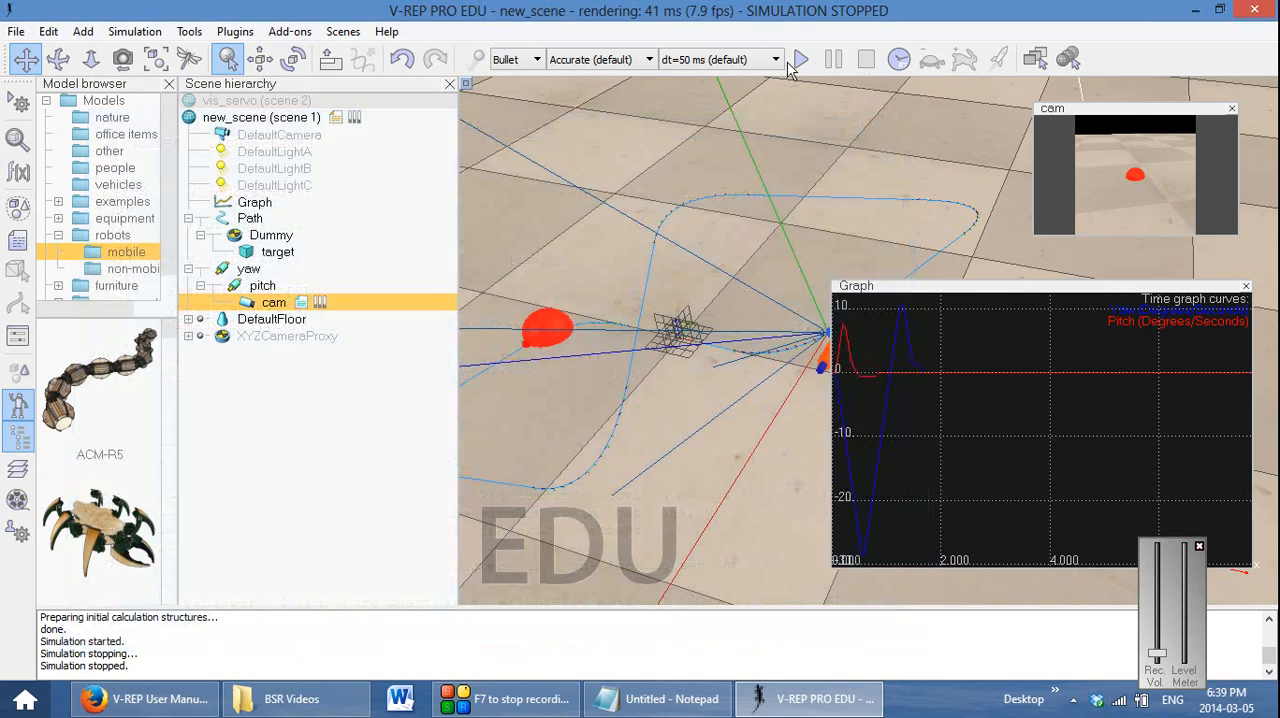
Run the simulation with the 0.1 gains to observe the slower velocity convergence in the graph, and stop it
left_click(802, 60)
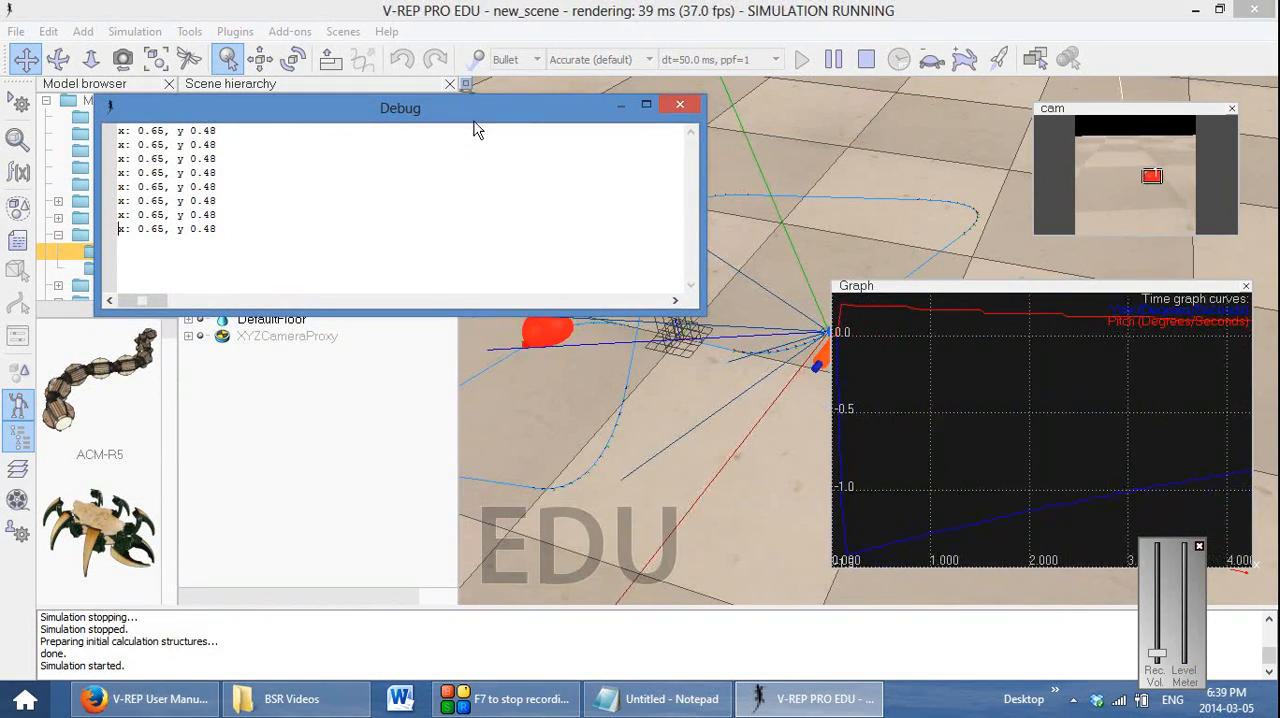
left_click_drag(474, 110, 389, 393)
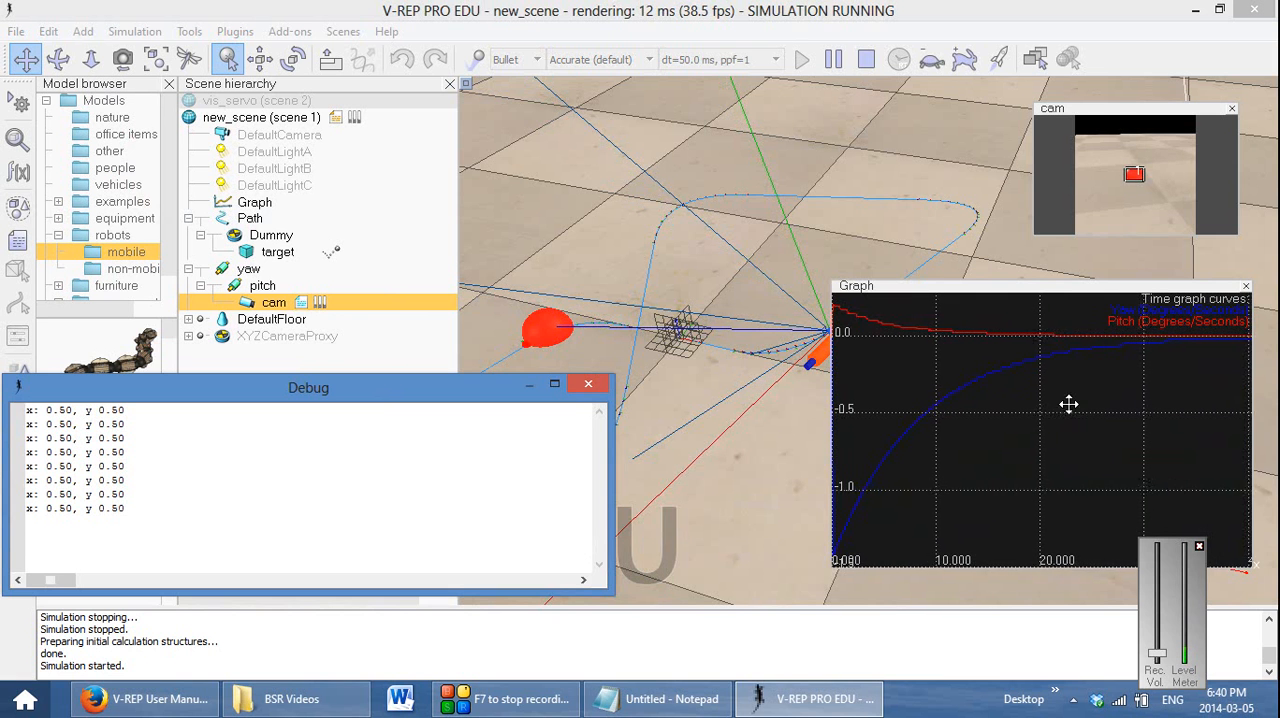
left_click(866, 59)
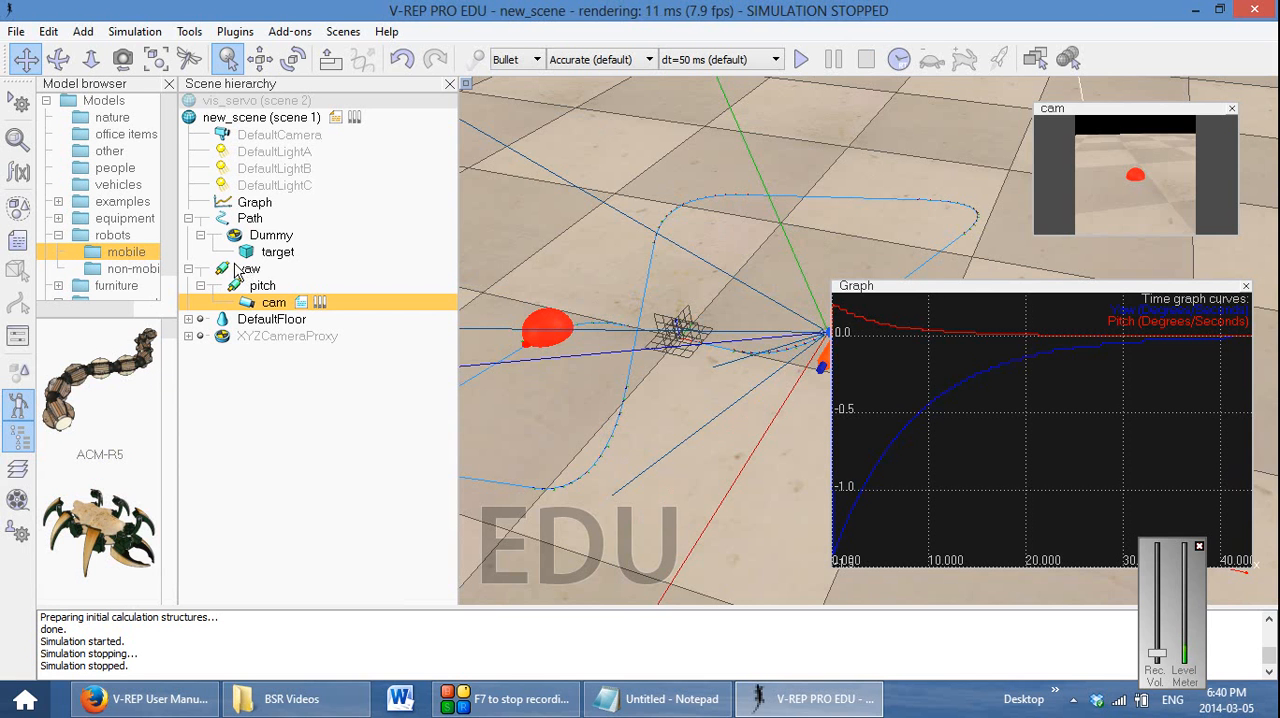
Set the Path's target nominal velocity to 0.05 and close its properties
double_click(224, 218)
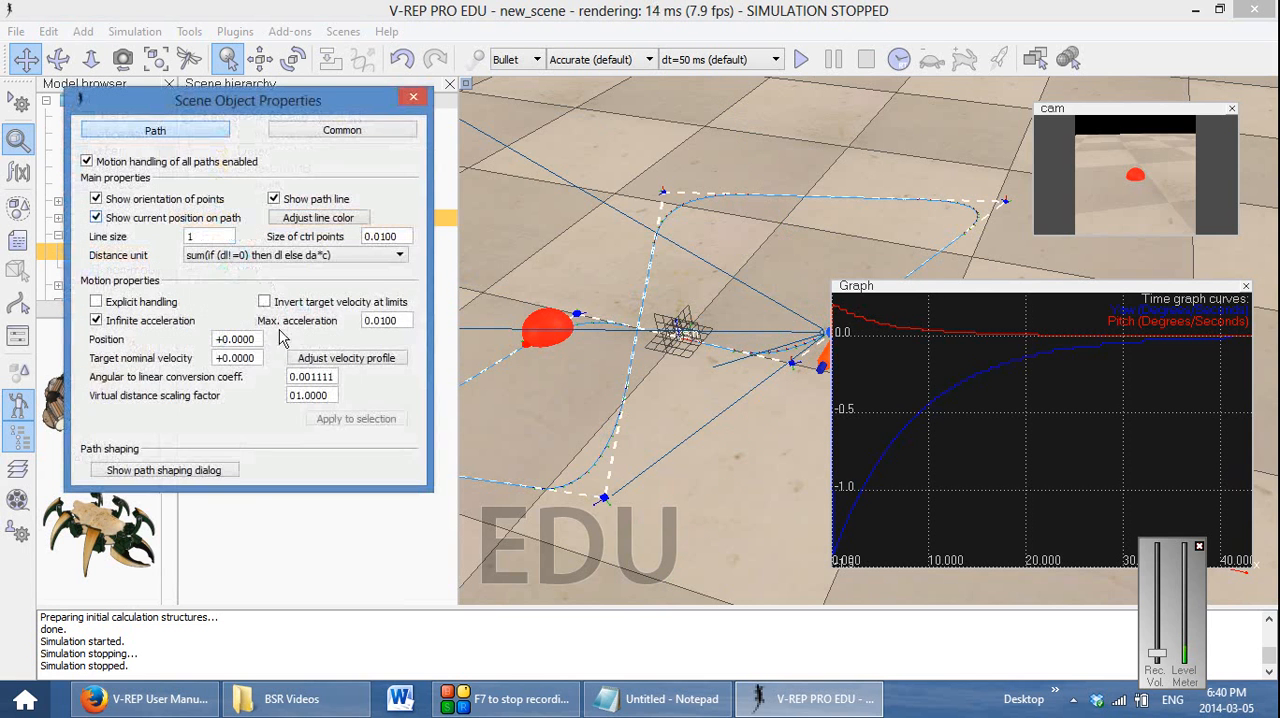
left_click(237, 358)
left_click(413, 96)
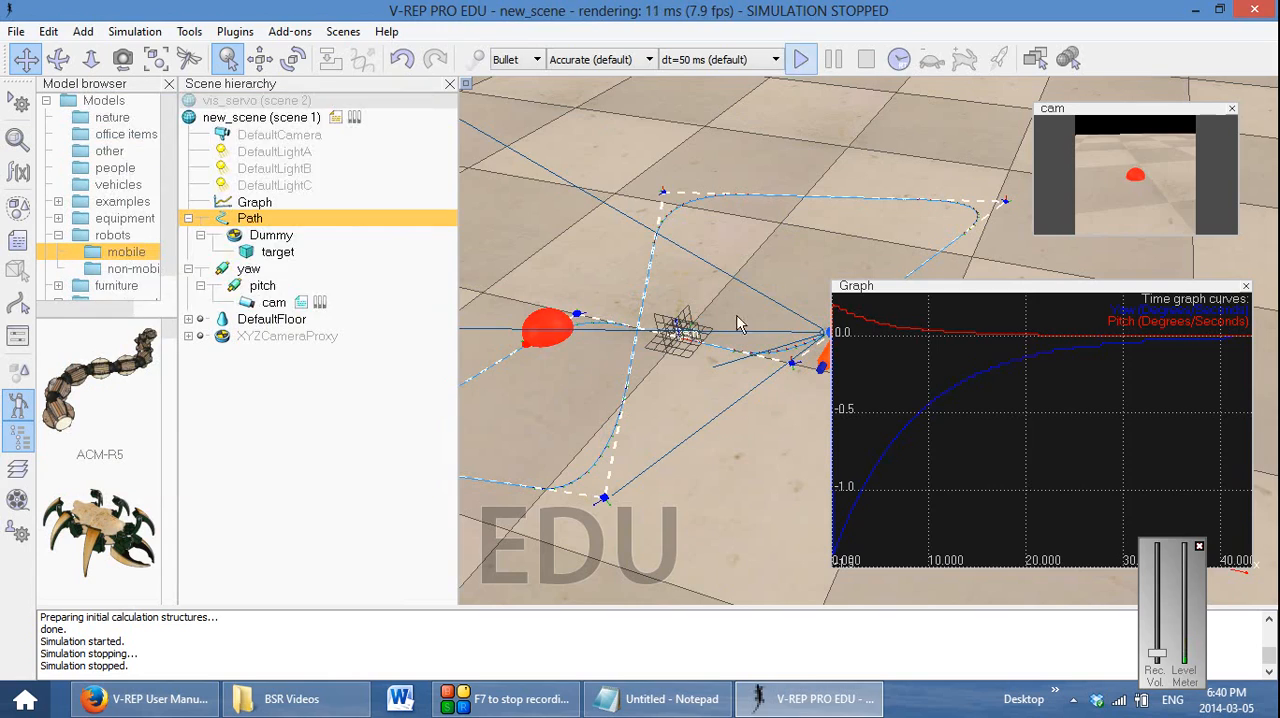
Run the simulation with the moving target and move the Debug console clear of the scene to observe the tracking
left_click(801, 59)
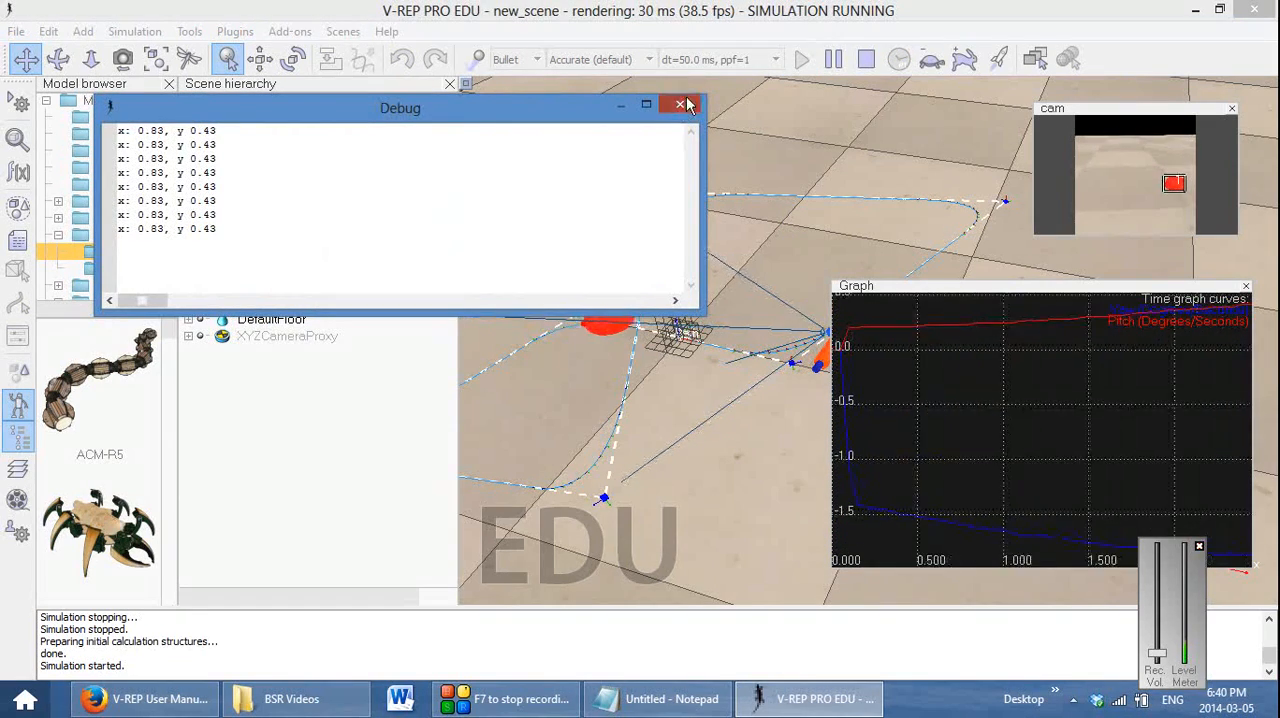
left_click_drag(498, 117, 472, 472)
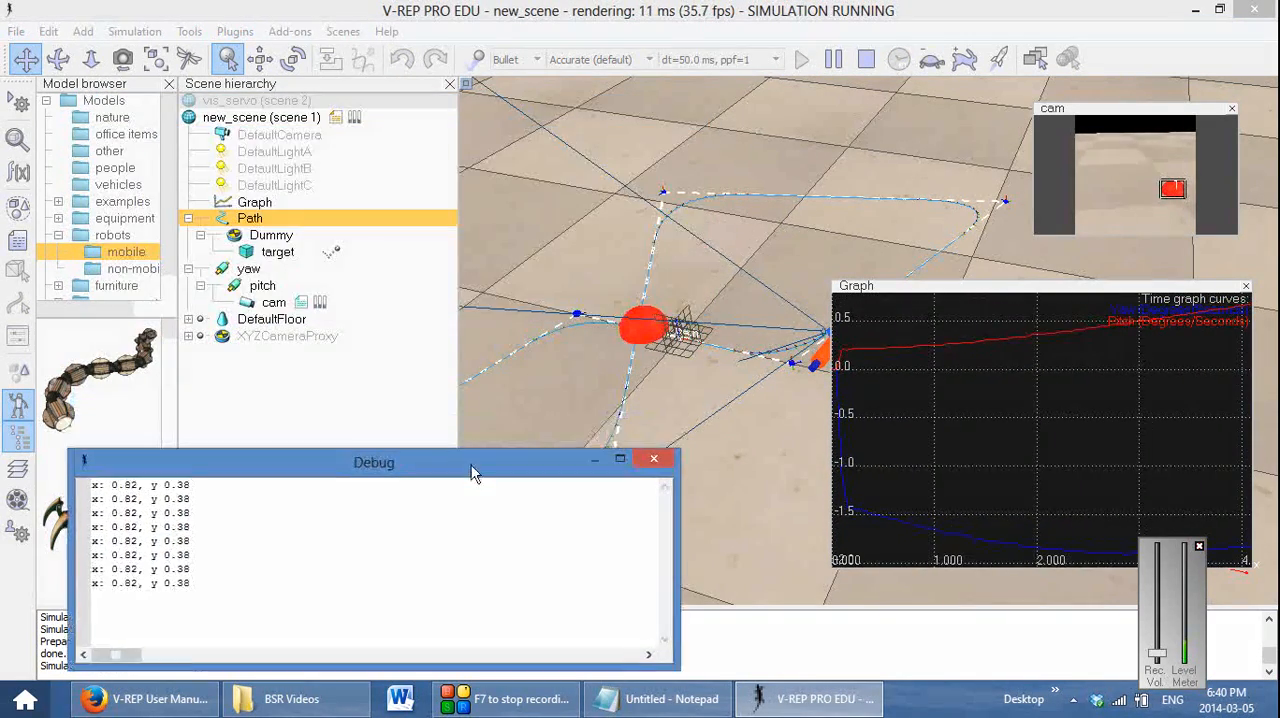